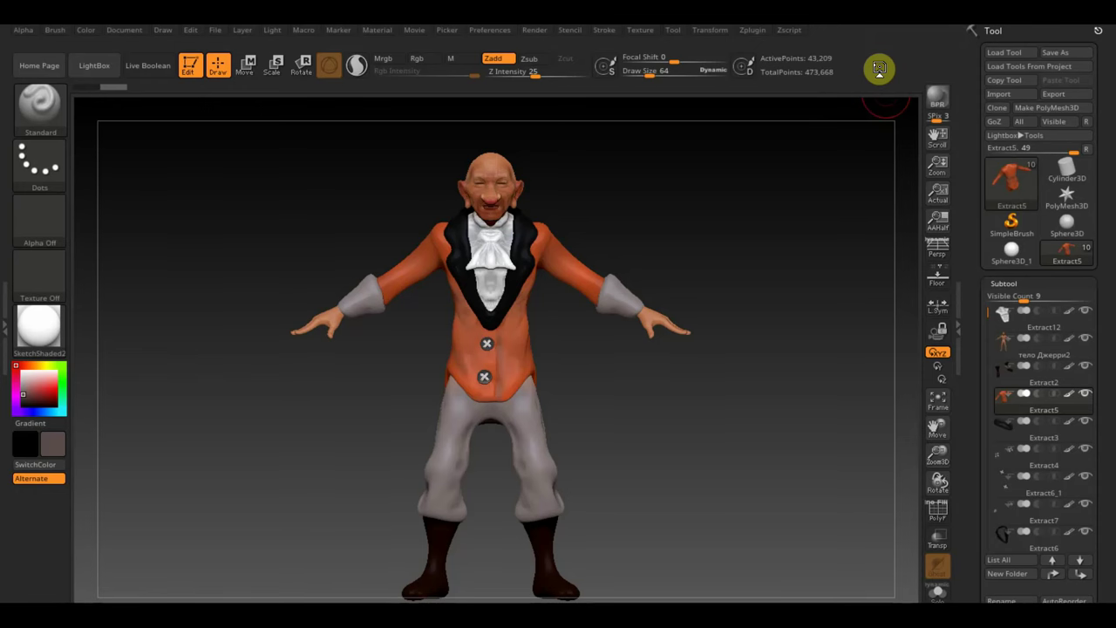
Step: Delete the orange coat and black vest subtools
{"action": "mouse_move", "coordinate": [685, 250]}
{"action": "left_mouse_down", "text": "shift"}
{"action": "mouse_move", "coordinate": [756, 243]}
{"action": "mouse_move", "coordinate": [553, 242]}
{"action": "mouse_move", "coordinate": [708, 232]}
{"action": "mouse_move", "coordinate": [692, 233]}
{"action": "left_mouse_up", "text": "shift"}
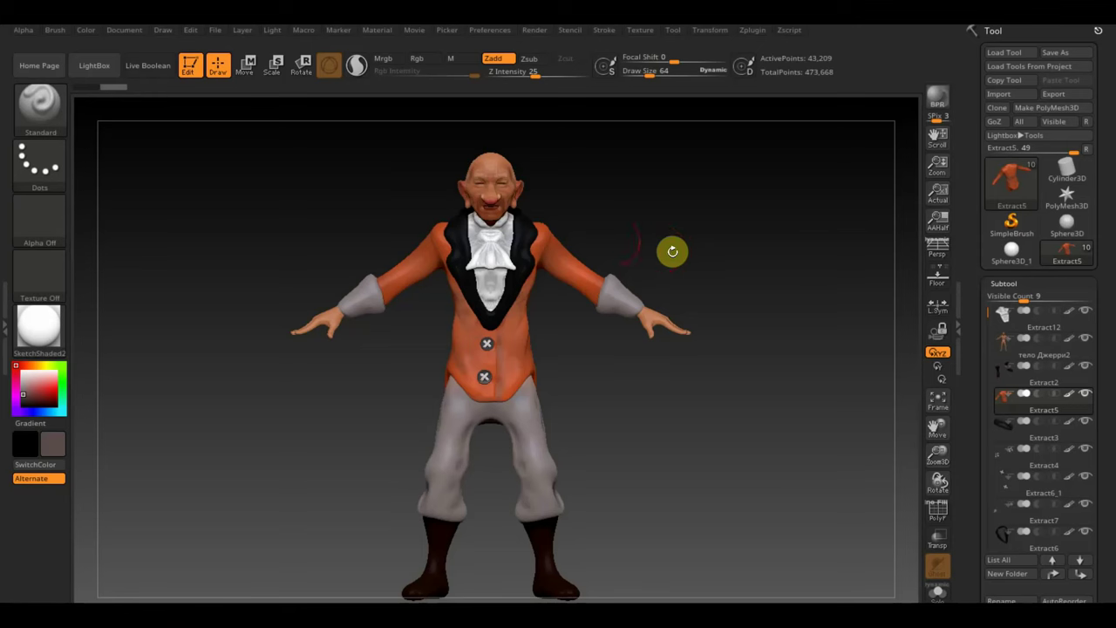
{"action": "mouse_move", "coordinate": [1005, 397]}
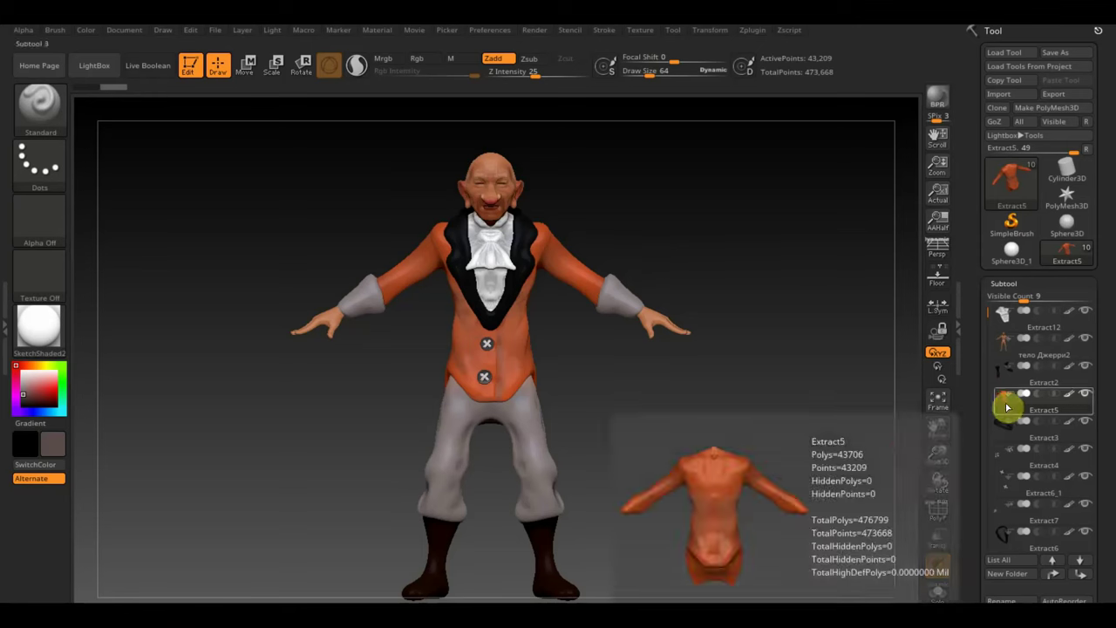
{"action": "left_click_drag", "start_coordinate": [1109, 465], "coordinate": [1114, 364]}
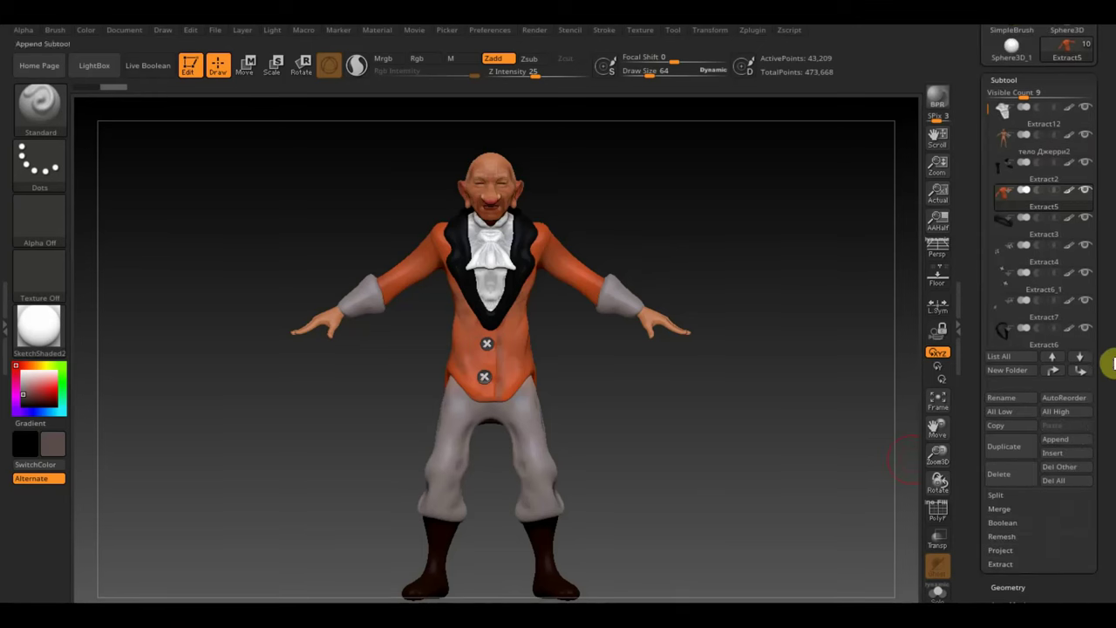
{"action": "left_click", "coordinate": [1000, 474]}
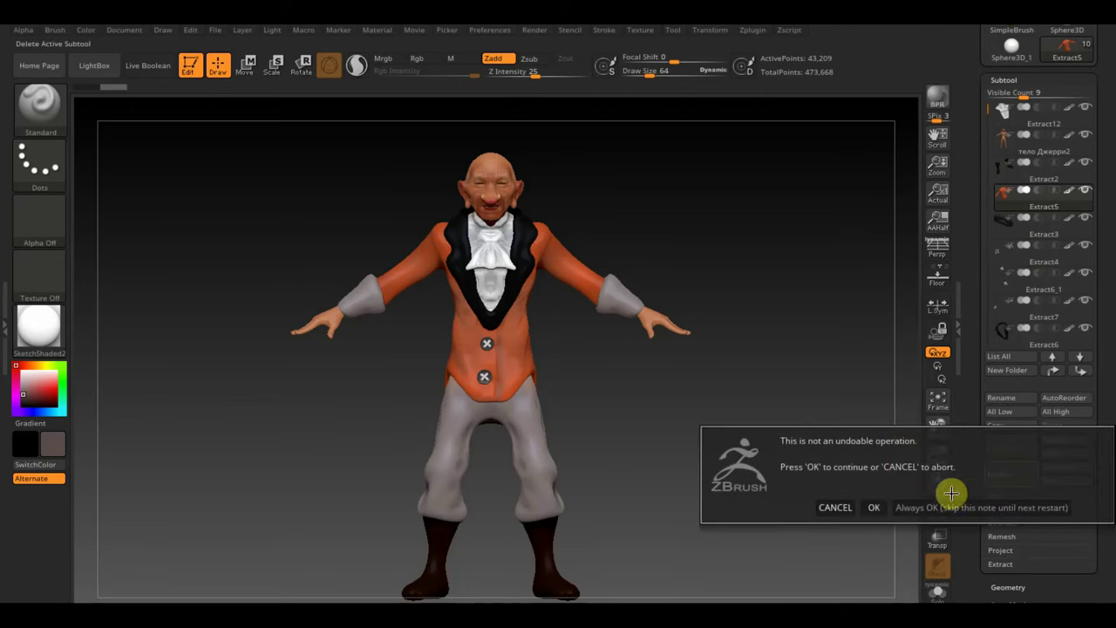
{"action": "left_click", "coordinate": [877, 507]}
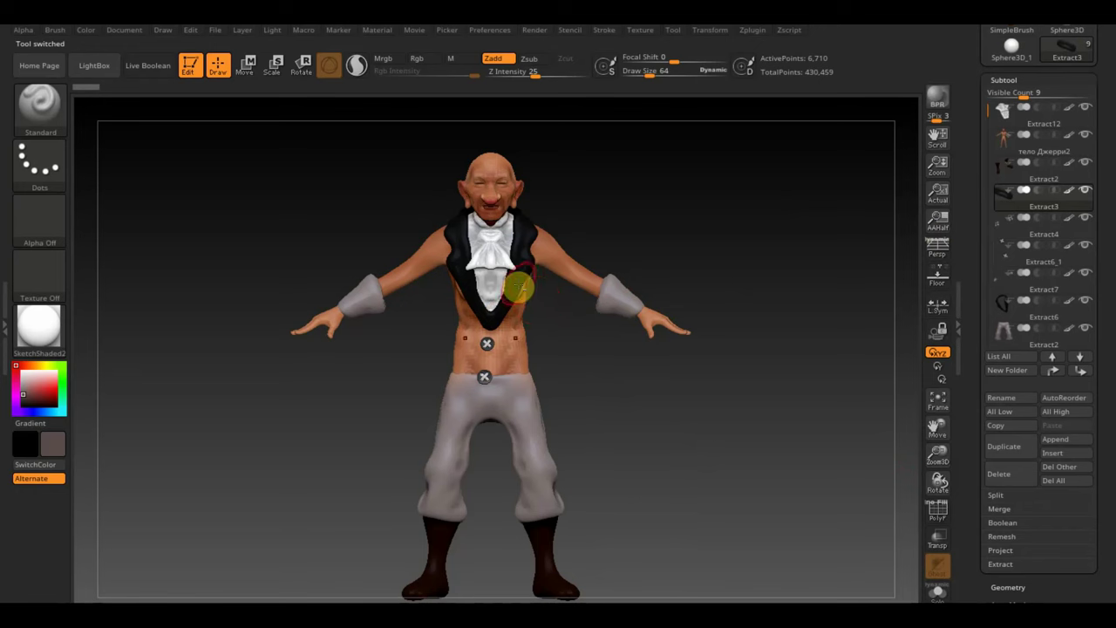
{"action": "left_click", "coordinate": [517, 282], "text": "alt"}
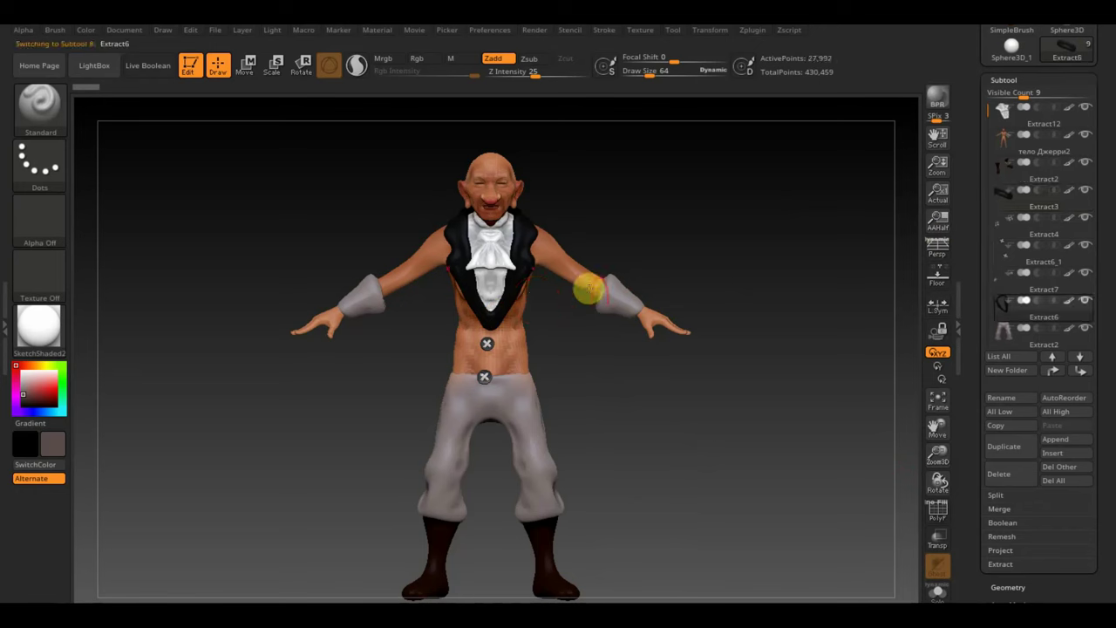
{"action": "left_click", "coordinate": [1001, 473]}
{"action": "left_click", "coordinate": [876, 506]}
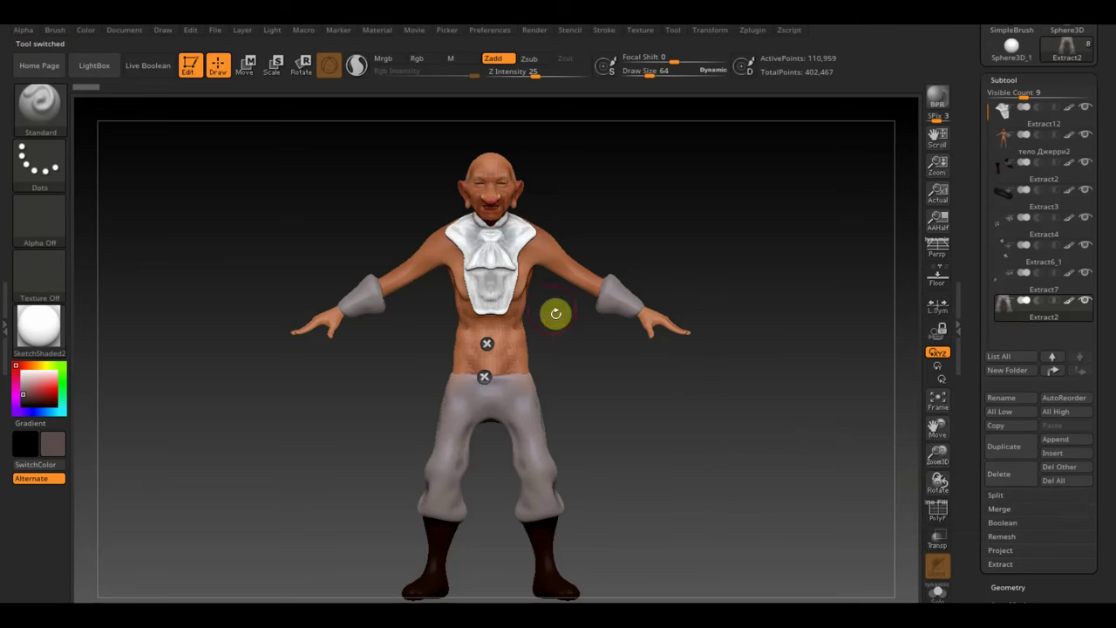
Step: Delete the white cravat and sleeve cuffs subtools
{"action": "left_click", "coordinate": [519, 234], "text": "alt"}
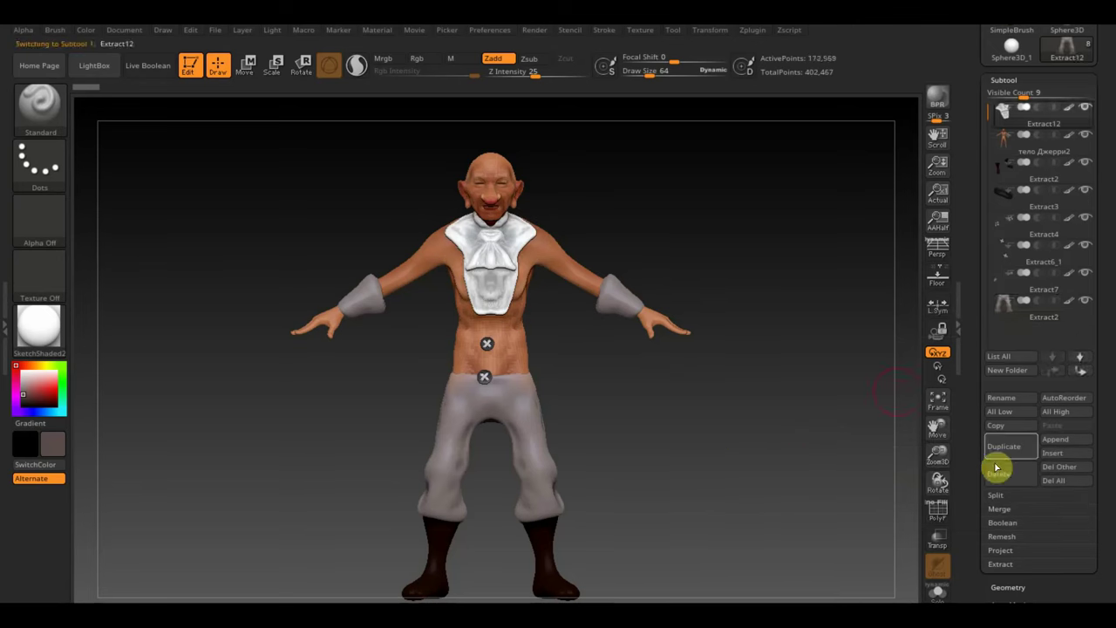
{"action": "left_click", "coordinate": [1009, 477]}
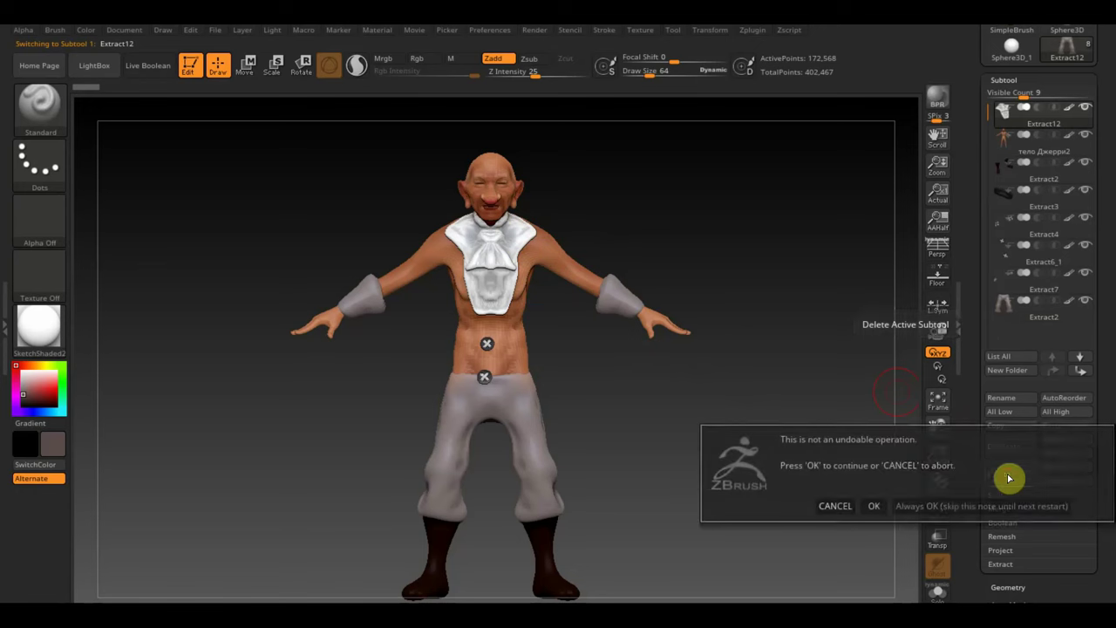
{"action": "left_click", "coordinate": [876, 505]}
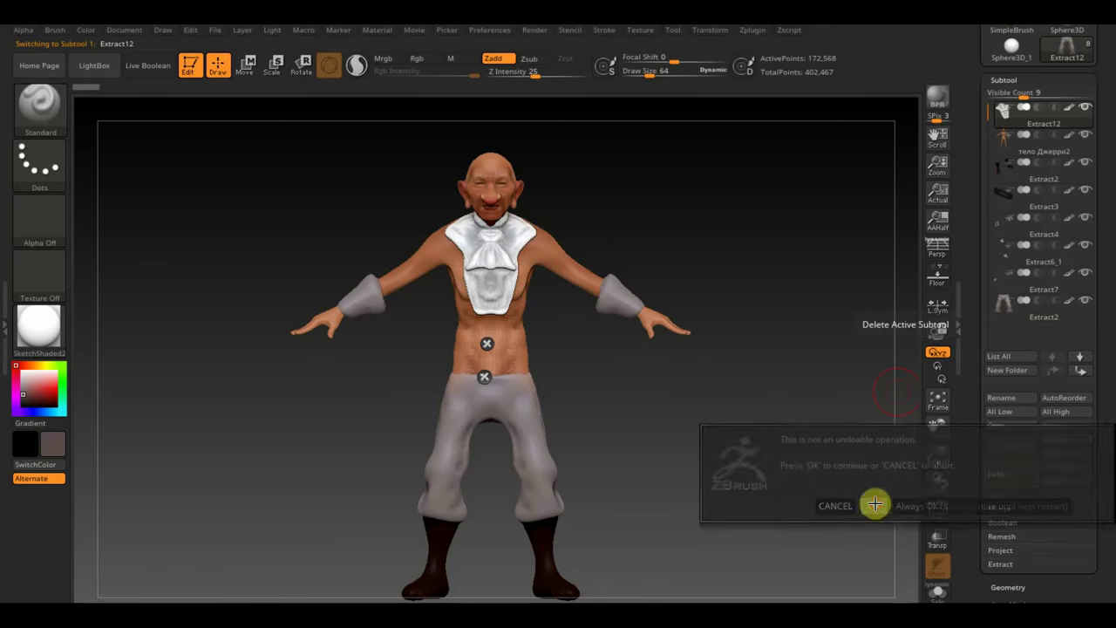
{"action": "left_click", "coordinate": [615, 291], "text": "alt"}
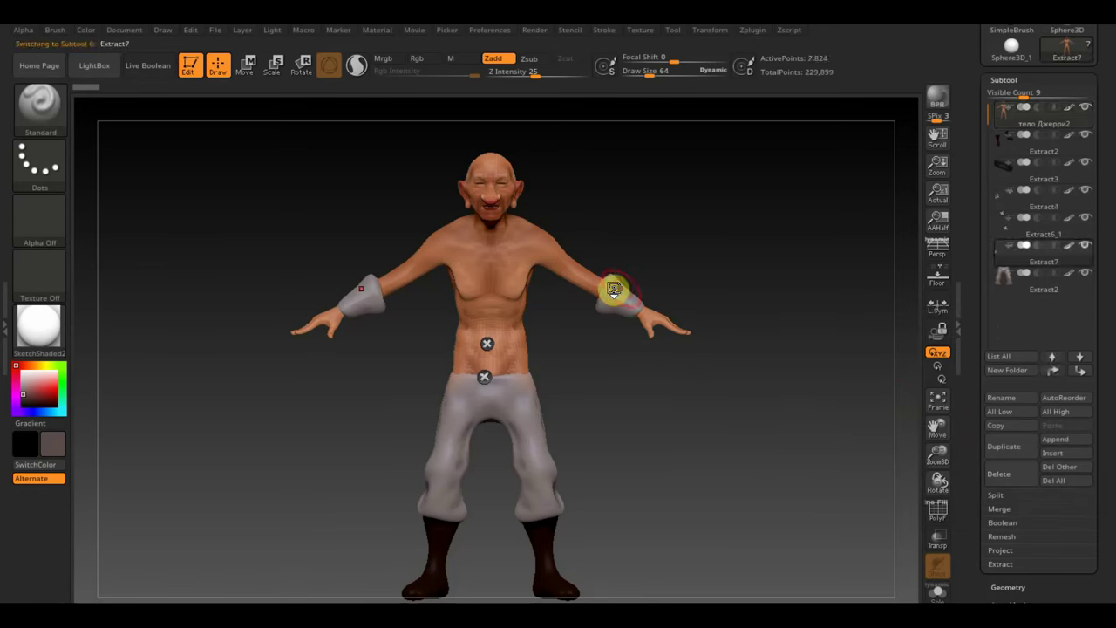
{"action": "left_click", "coordinate": [1009, 476]}
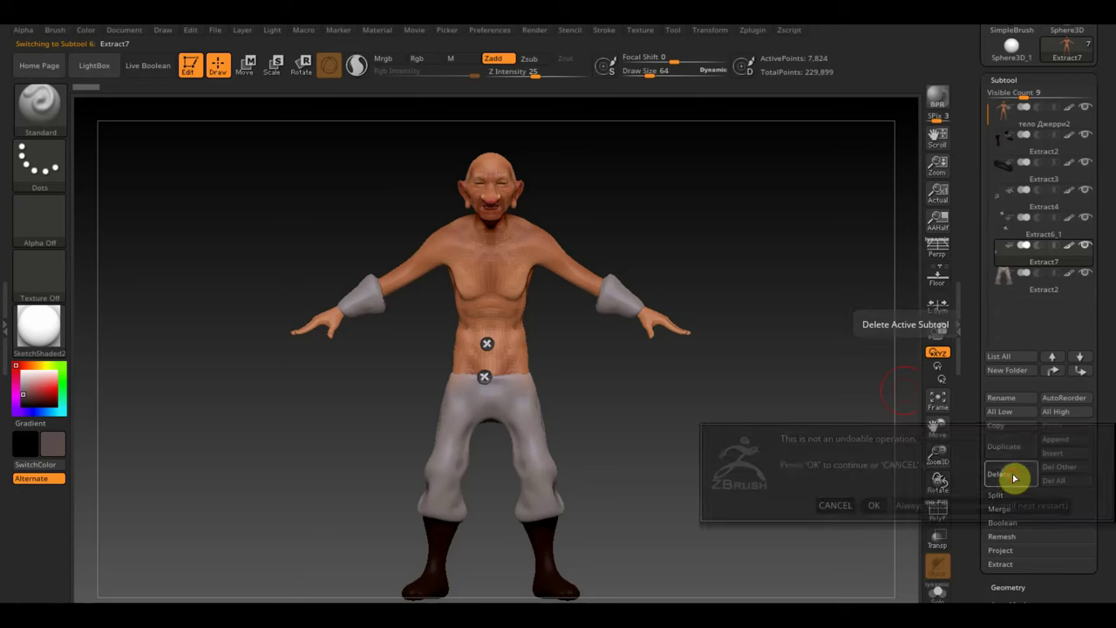
{"action": "left_click", "coordinate": [875, 505]}
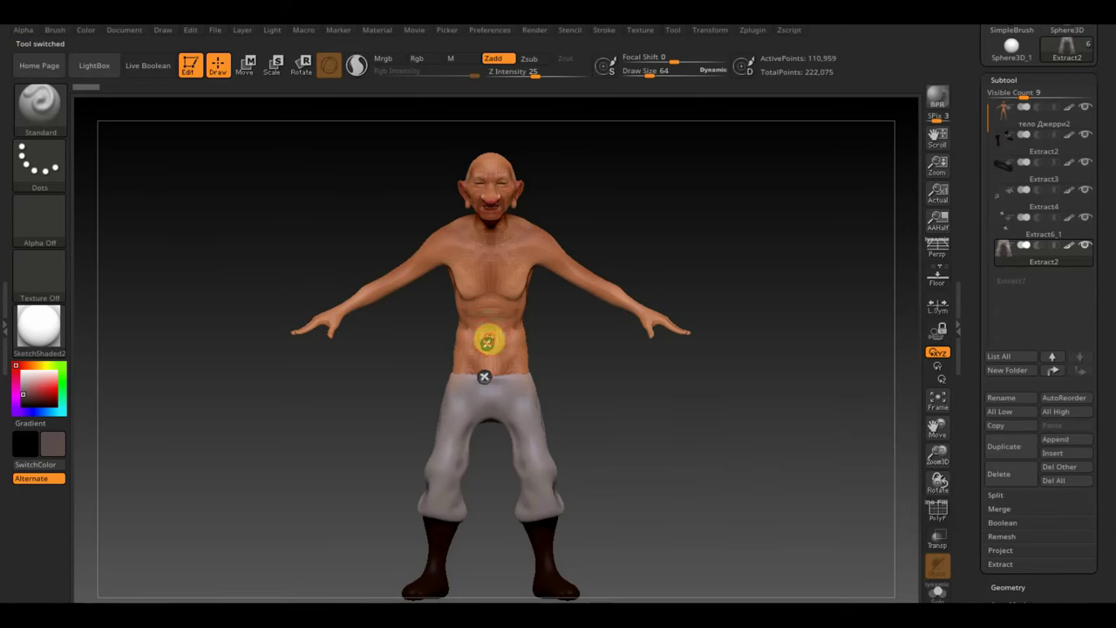
Step: Delete the Extract6_1 subtool and the black belt on the back
{"action": "left_click", "coordinate": [488, 341], "text": "alt"}
{"action": "left_click", "coordinate": [1008, 474]}
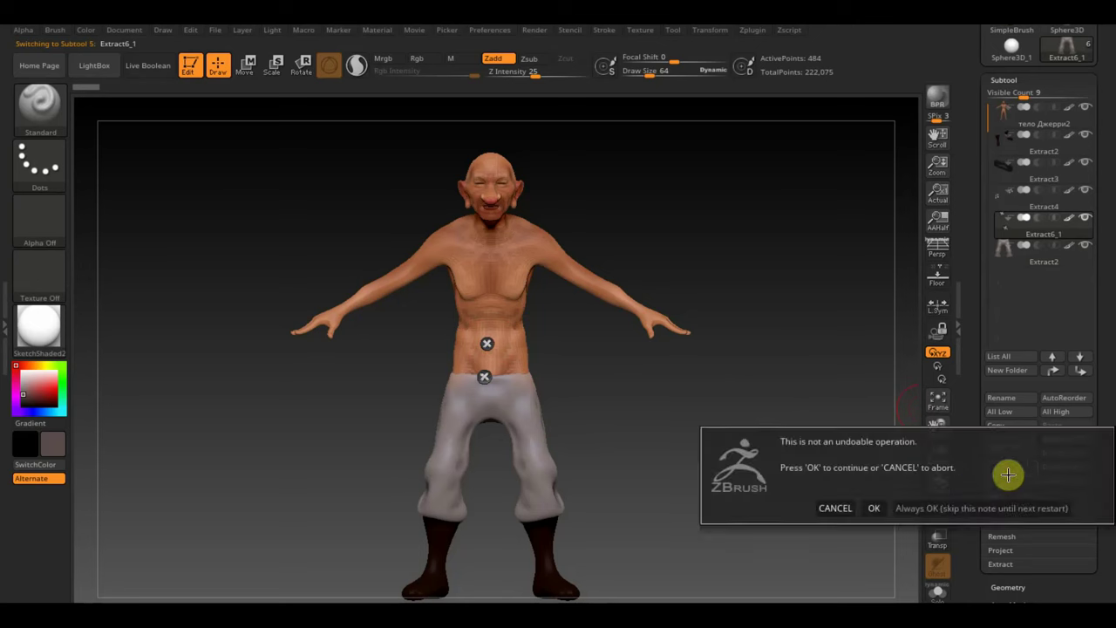
{"action": "left_click", "coordinate": [874, 508]}
{"action": "mouse_move", "coordinate": [779, 469]}
{"action": "left_mouse_down"}
{"action": "mouse_move", "coordinate": [666, 475]}
{"action": "mouse_move", "coordinate": [558, 378]}
{"action": "left_mouse_up"}
{"action": "left_click", "coordinate": [528, 347], "text": "alt"}
{"action": "left_click", "coordinate": [1069, 471]}
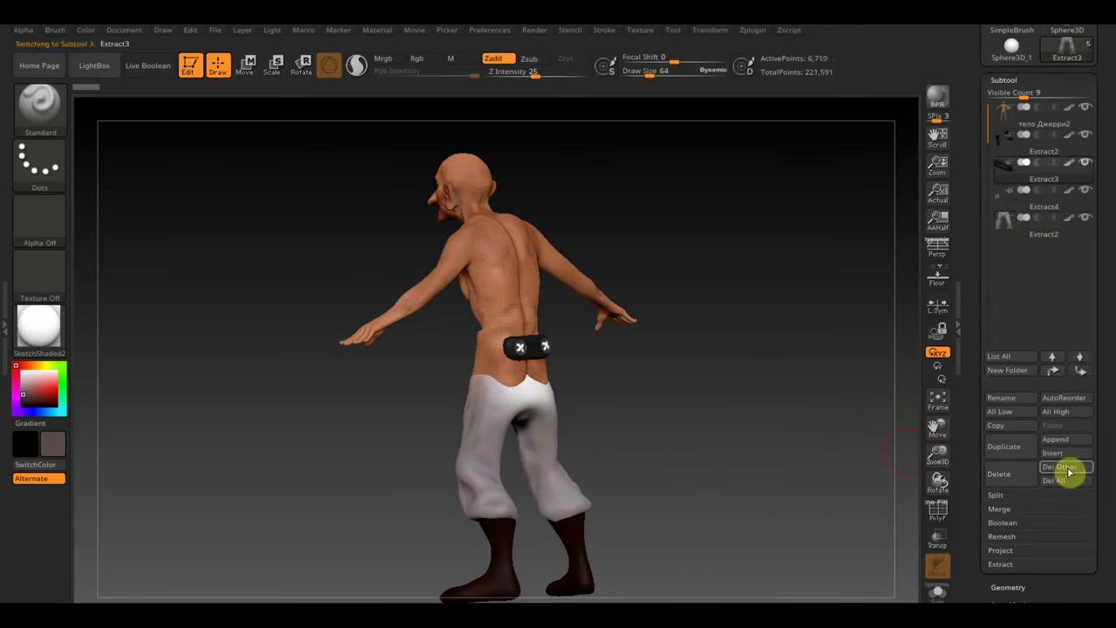
{"action": "left_click", "coordinate": [1003, 475]}
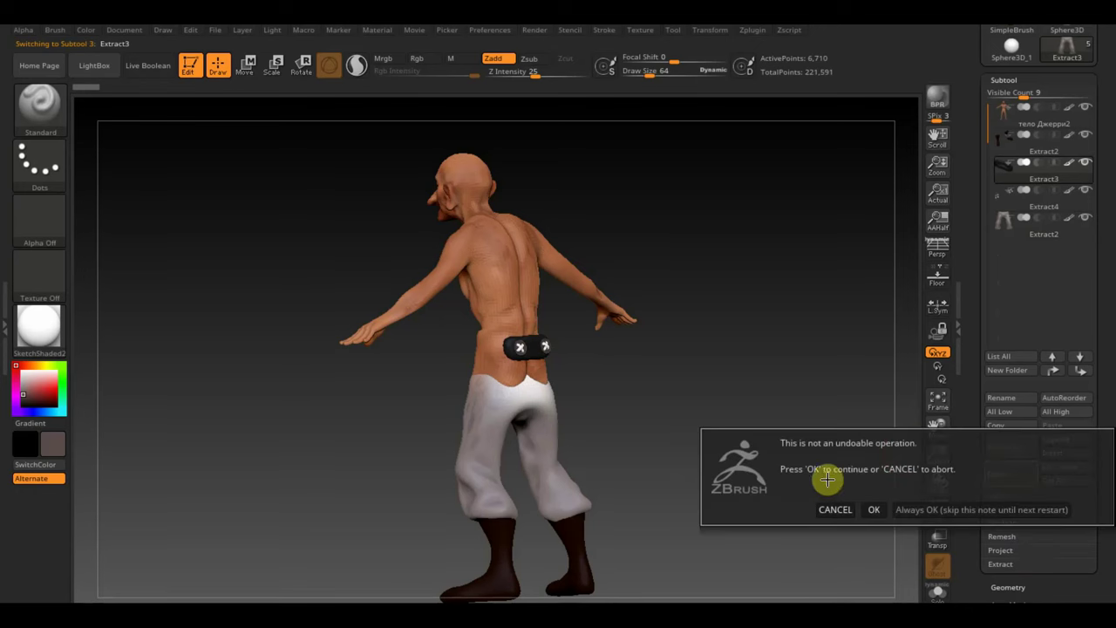
{"action": "left_click", "coordinate": [873, 510]}
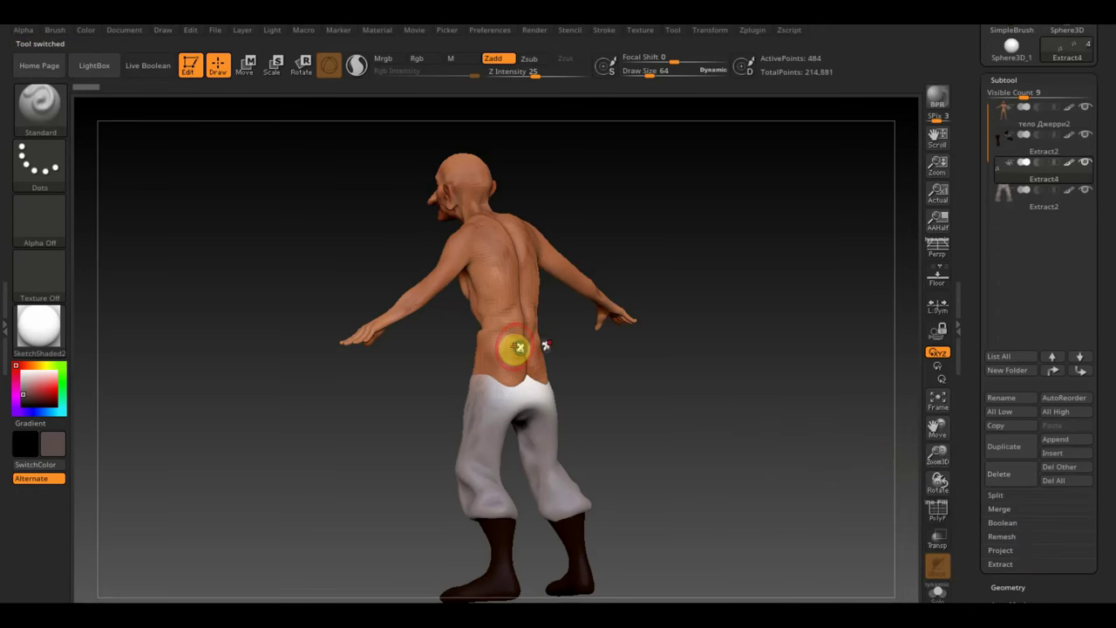
Step: Delete the small buttons subtool
{"action": "left_click", "coordinate": [1003, 474]}
{"action": "left_click", "coordinate": [876, 506]}
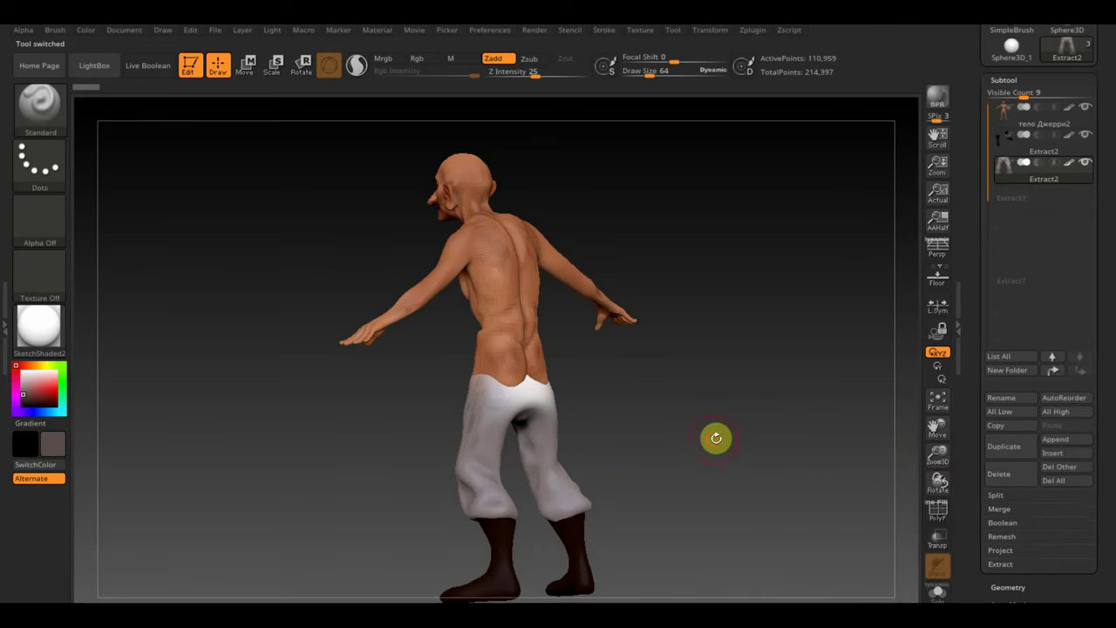
{"action": "mouse_move", "coordinate": [716, 438]}
{"action": "left_mouse_down"}
{"action": "mouse_move", "coordinate": [655, 459]}
{"action": "mouse_move", "coordinate": [822, 433]}
{"action": "left_mouse_up"}
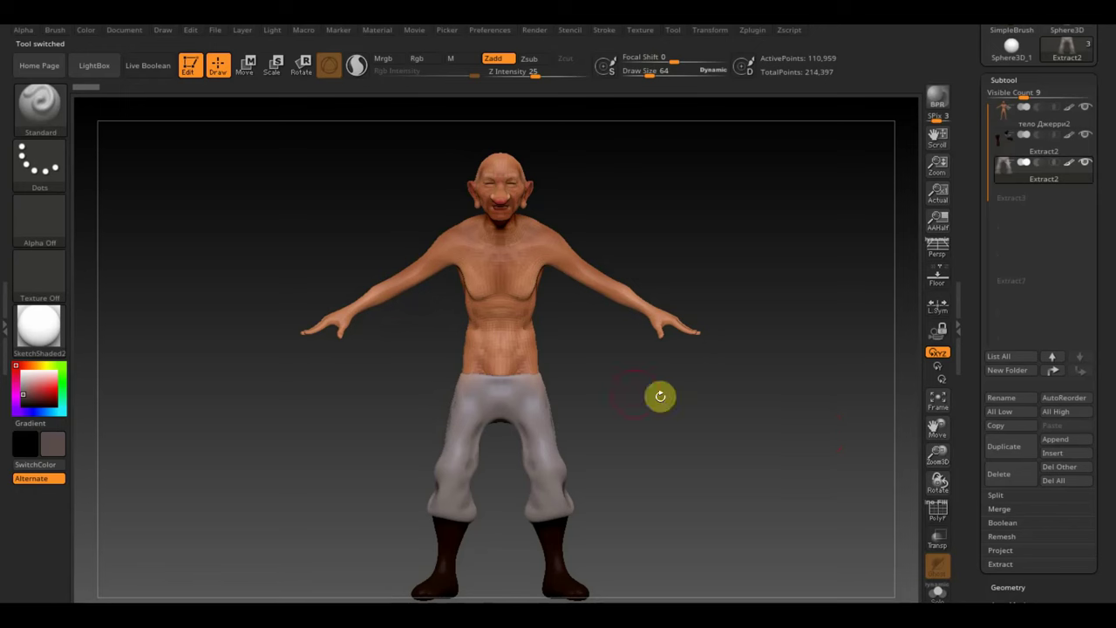
Step: From a side view, raise brush Draw Size from 64 to 157 and bring up the brush palette
{"action": "mouse_move", "coordinate": [665, 209]}
{"action": "left_mouse_down"}
{"action": "mouse_move", "coordinate": [640, 411]}
{"action": "mouse_move", "coordinate": [718, 441]}
{"action": "mouse_move", "coordinate": [690, 474]}
{"action": "mouse_move", "coordinate": [648, 391]}
{"action": "mouse_move", "coordinate": [673, 386]}
{"action": "mouse_move", "coordinate": [674, 398]}
{"action": "left_mouse_up"}
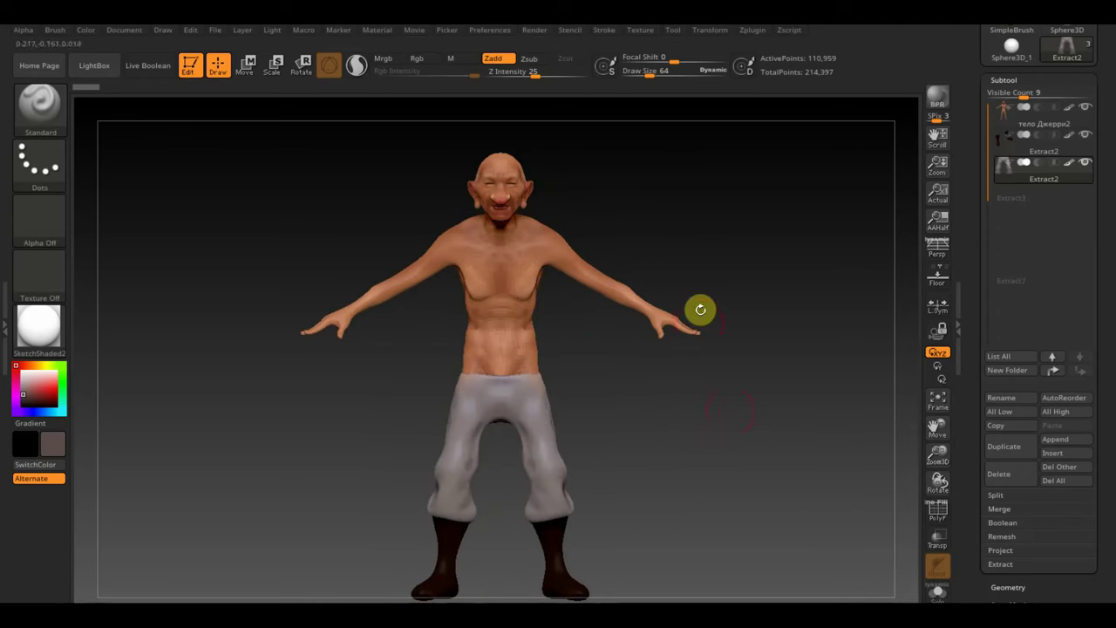
{"action": "mouse_move", "coordinate": [701, 308]}
{"action": "left_mouse_down", "text": "shift"}
{"action": "mouse_move", "coordinate": [692, 437]}
{"action": "mouse_move", "coordinate": [456, 411]}
{"action": "left_mouse_up", "text": "shift"}
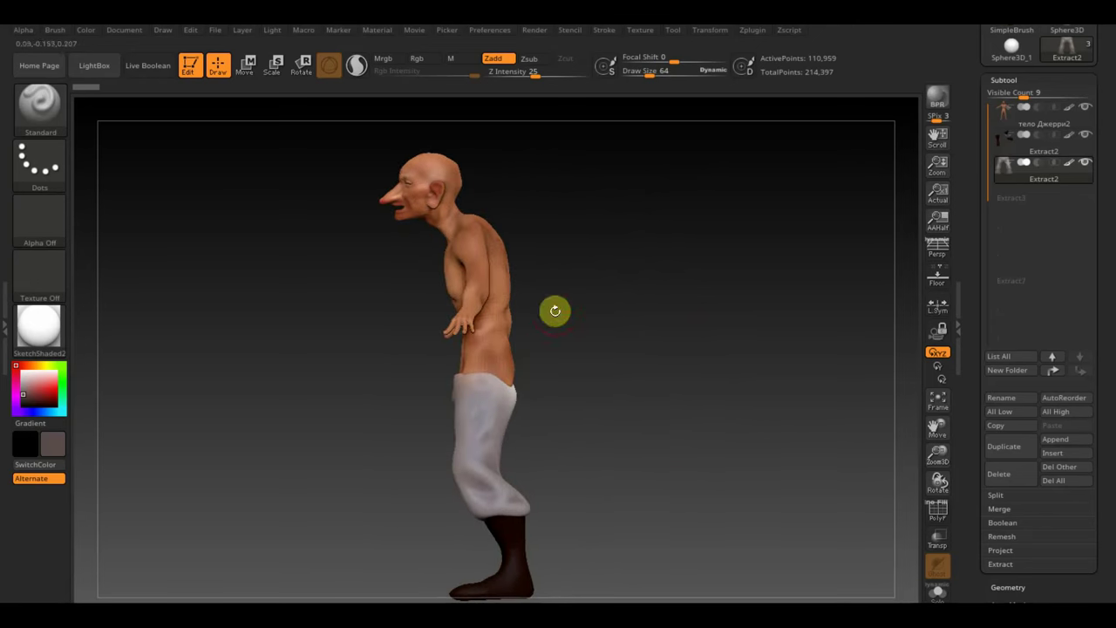
{"action": "left_click_drag", "start_coordinate": [646, 74], "coordinate": [661, 76]}
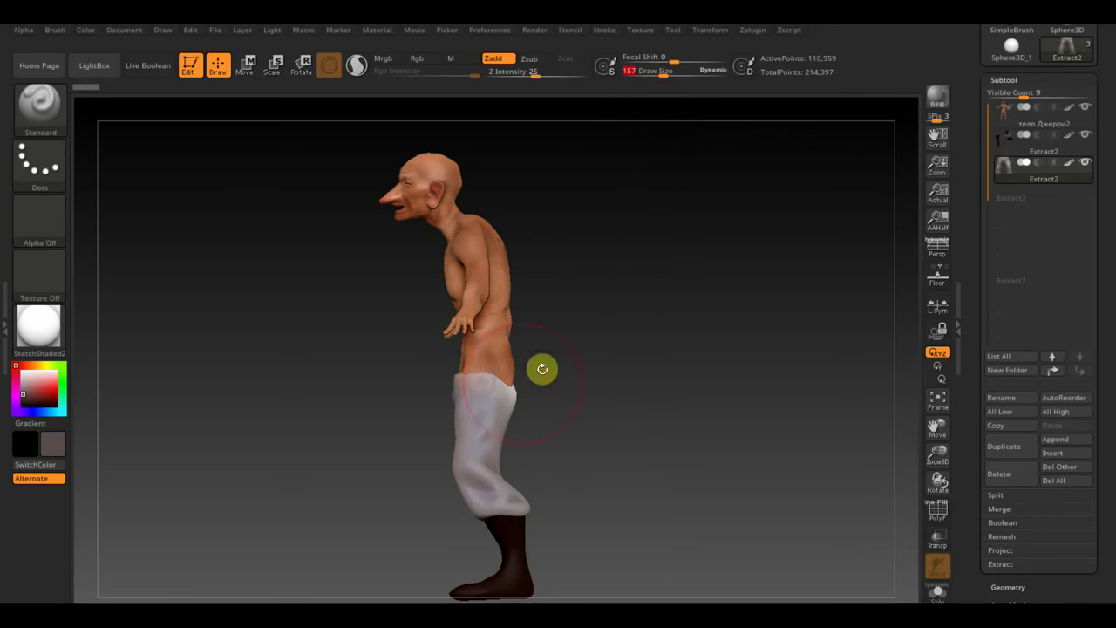
{"action": "left_click", "coordinate": [46, 105]}
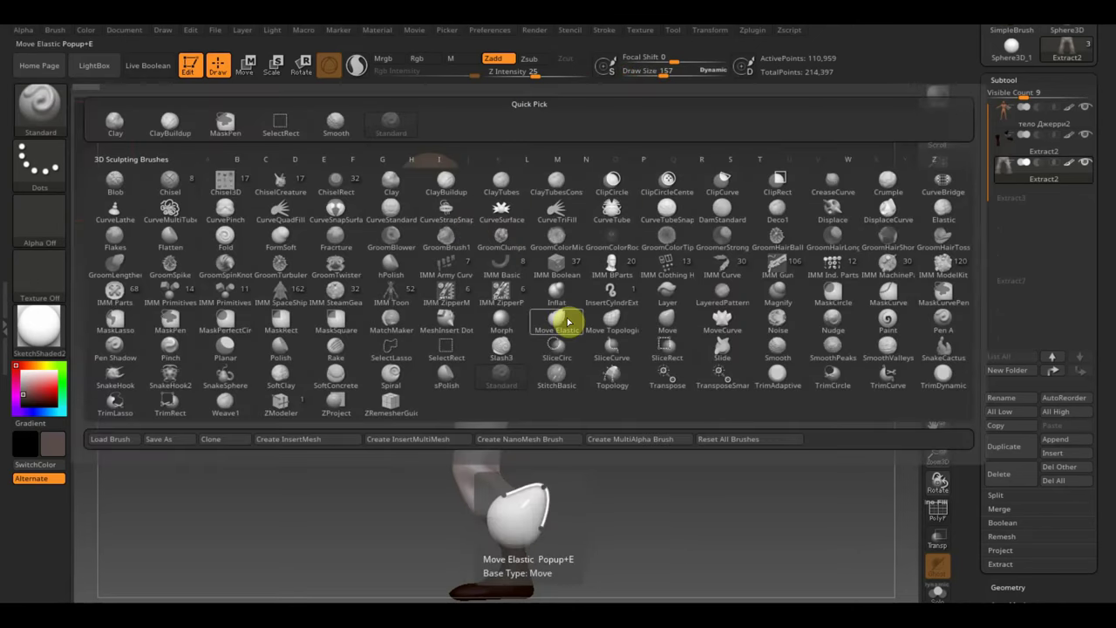
Step: Select Move Topological, check the body from all sides, and lightly smooth the lower trouser leg
{"action": "left_click", "coordinate": [611, 321]}
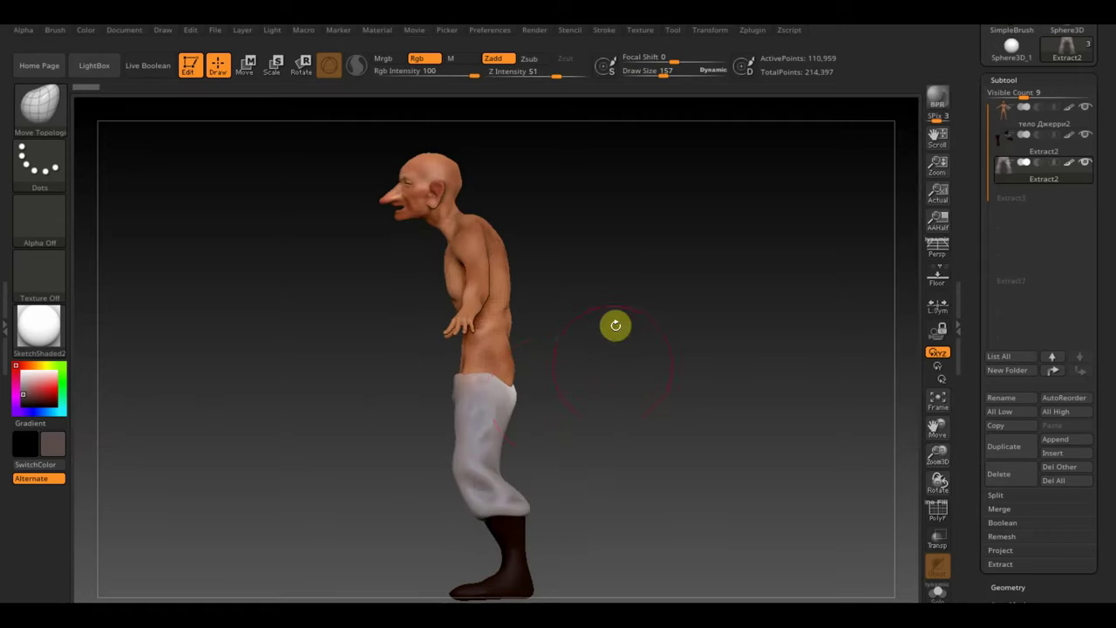
{"action": "mouse_move", "coordinate": [603, 394]}
{"action": "left_mouse_down"}
{"action": "mouse_move", "coordinate": [653, 386]}
{"action": "mouse_move", "coordinate": [513, 403]}
{"action": "left_mouse_up"}
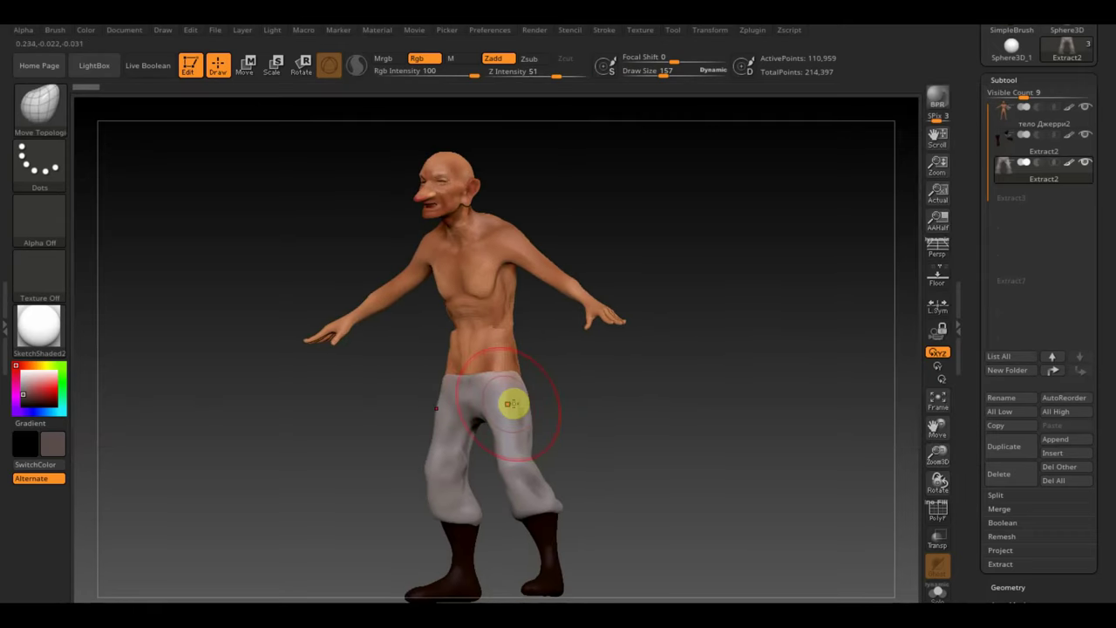
{"action": "mouse_move", "coordinate": [632, 403]}
{"action": "left_mouse_down"}
{"action": "mouse_move", "coordinate": [588, 422]}
{"action": "mouse_move", "coordinate": [545, 394]}
{"action": "mouse_move", "coordinate": [570, 368]}
{"action": "mouse_move", "coordinate": [568, 392]}
{"action": "left_mouse_up"}
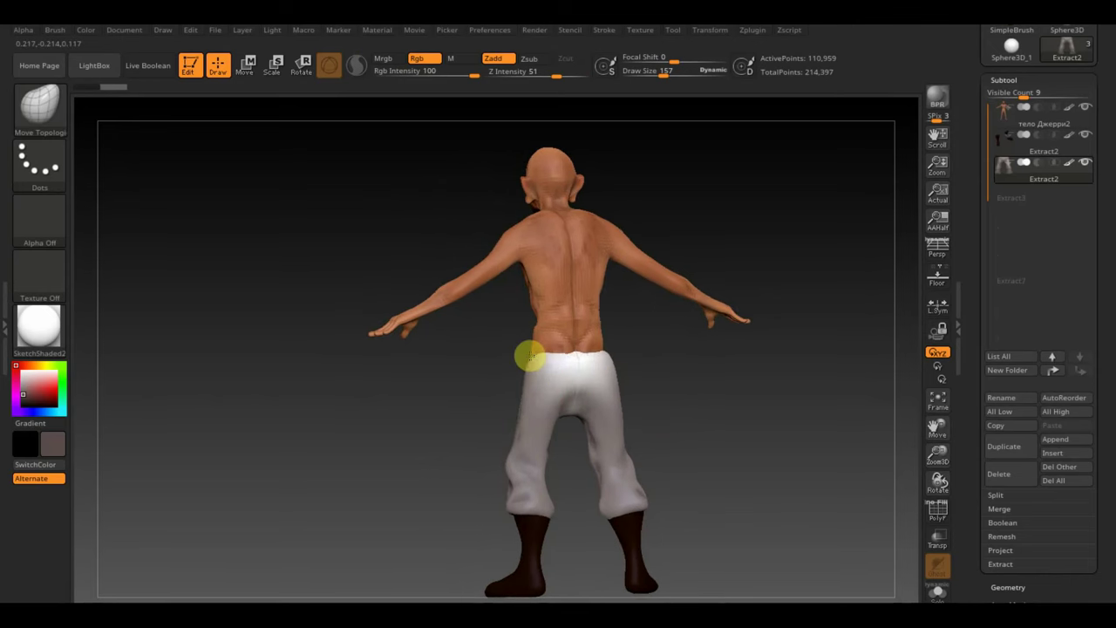
{"action": "mouse_move", "coordinate": [687, 406]}
{"action": "left_mouse_down"}
{"action": "mouse_move", "coordinate": [812, 401]}
{"action": "mouse_move", "coordinate": [681, 398]}
{"action": "mouse_move", "coordinate": [707, 409]}
{"action": "mouse_move", "coordinate": [623, 456]}
{"action": "left_mouse_up"}
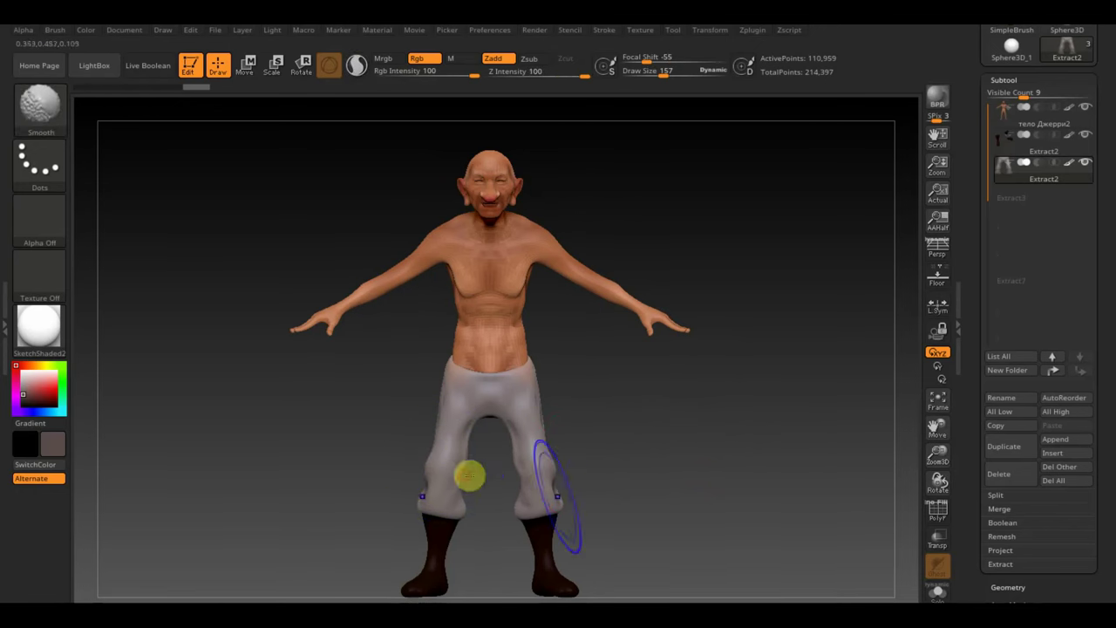
{"action": "mouse_move", "coordinate": [558, 494]}
{"action": "left_mouse_down", "text": "shift"}
{"action": "mouse_move", "coordinate": [536, 488]}
{"action": "mouse_move", "coordinate": [546, 478]}
{"action": "left_mouse_up", "text": "shift"}
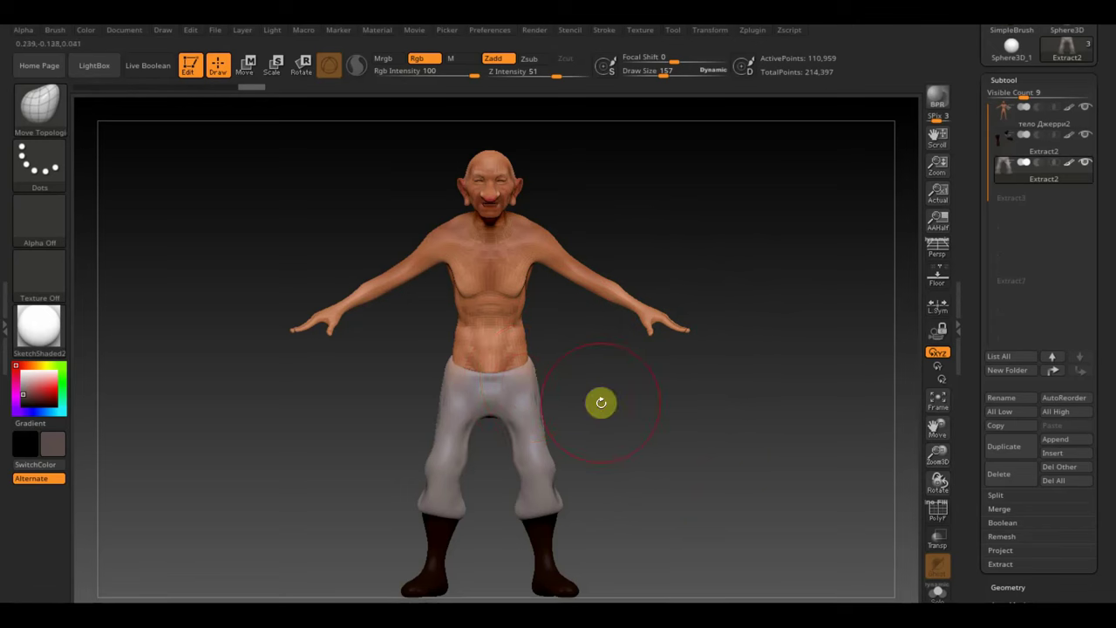
{"action": "left_click", "coordinate": [483, 337], "text": "alt"}
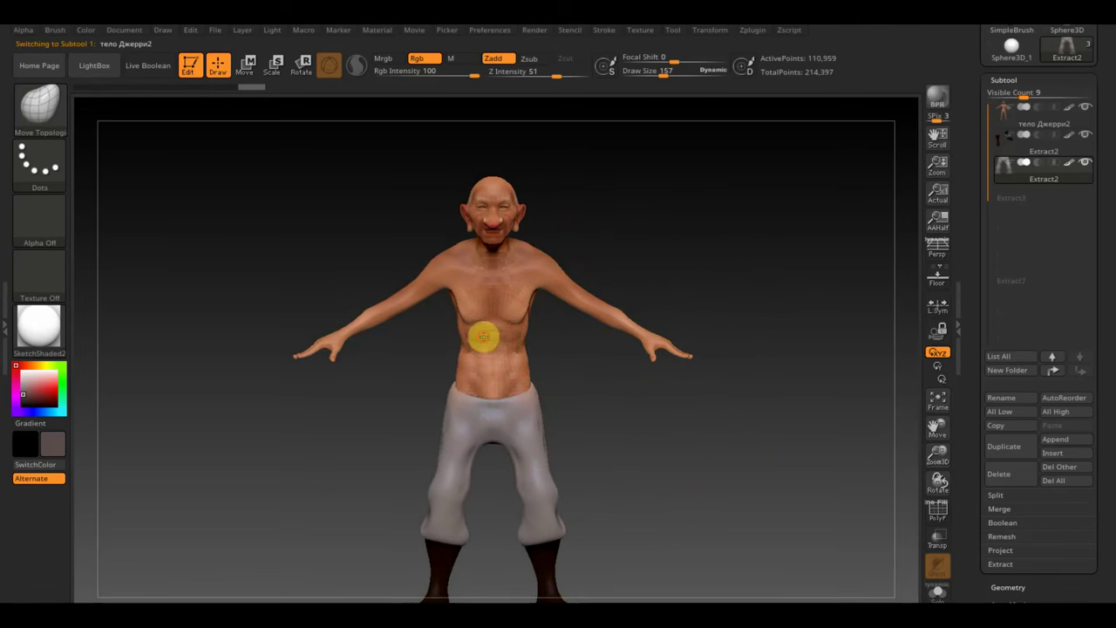
{"action": "left_click_drag", "start_coordinate": [666, 76], "coordinate": [648, 76]}
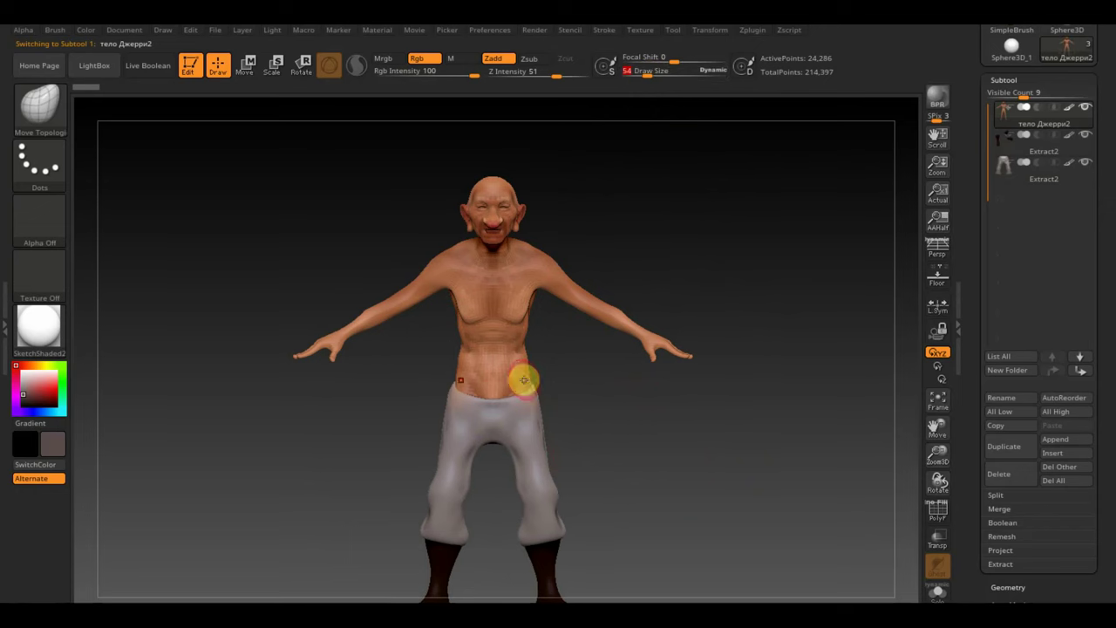
{"action": "left_click", "coordinate": [648, 35]}
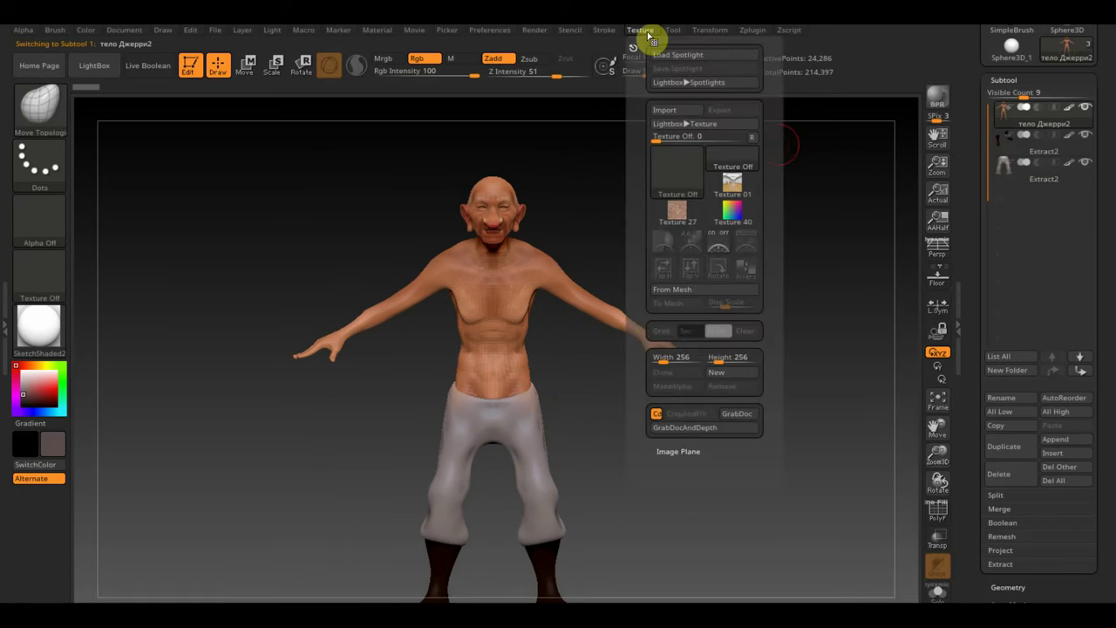
{"action": "left_click", "coordinate": [665, 110]}
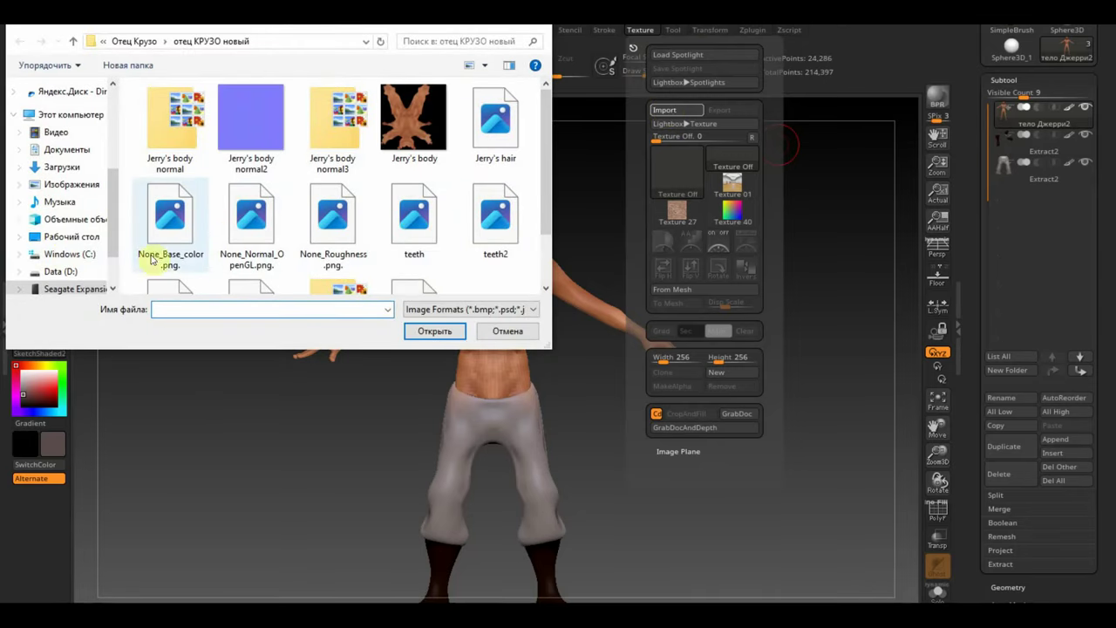
{"action": "left_click", "coordinate": [75, 288]}
{"action": "scroll", "coordinate": [330, 228], "scroll_direction": "down", "scroll_amount": 5}
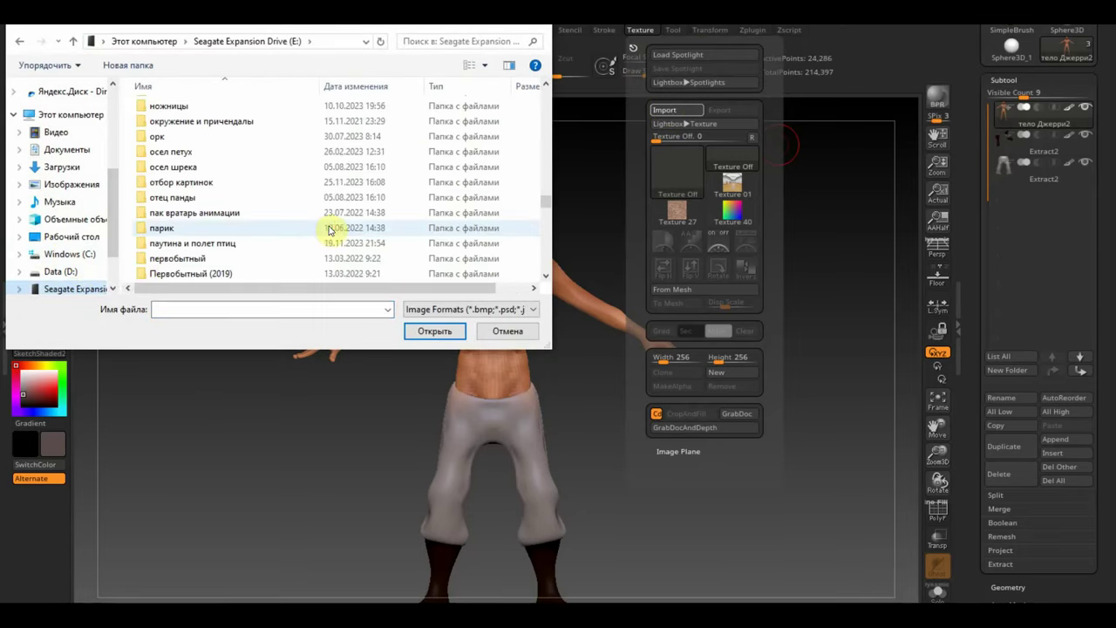
{"action": "left_click", "coordinate": [71, 236]}
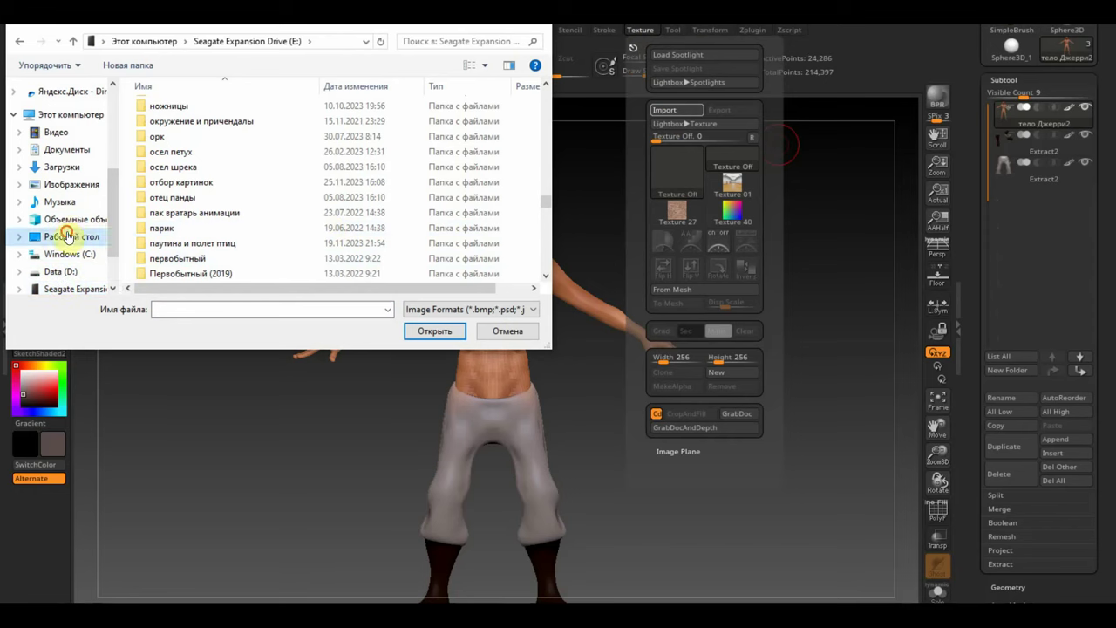
{"action": "scroll", "coordinate": [340, 210], "scroll_direction": "down", "scroll_amount": 5}
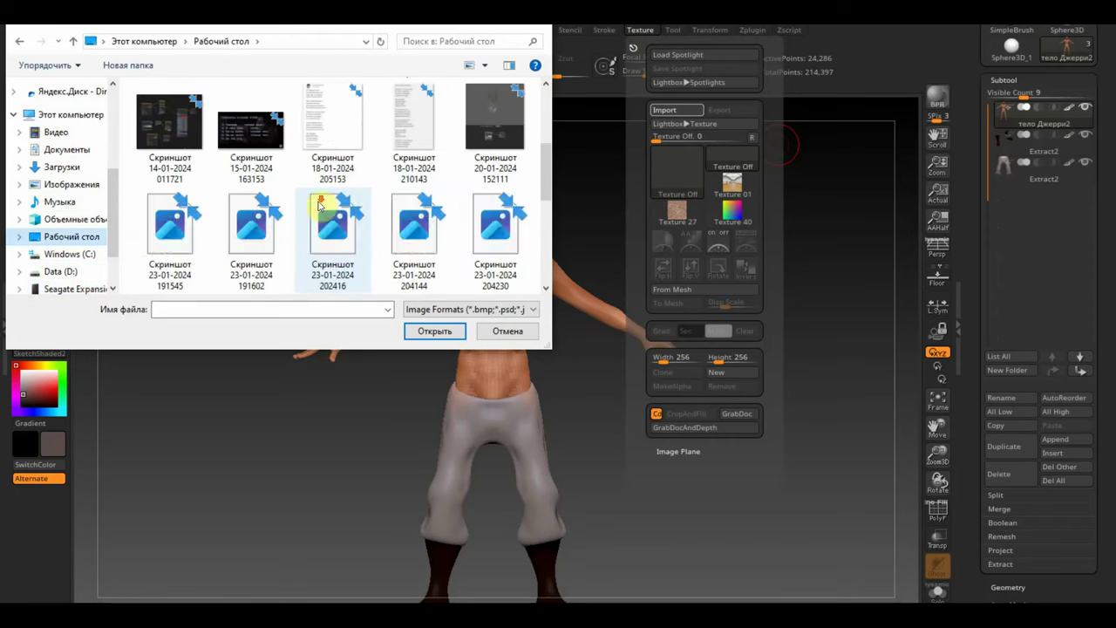
{"action": "left_click", "coordinate": [500, 225]}
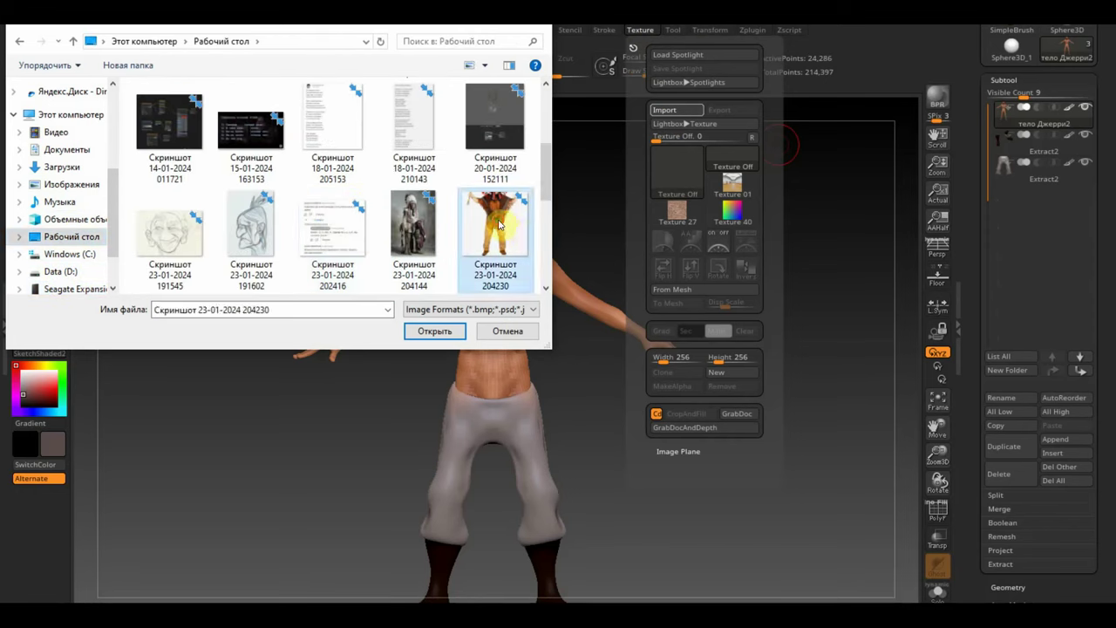
{"action": "left_click", "coordinate": [441, 335]}
{"action": "left_click", "coordinate": [645, 31]}
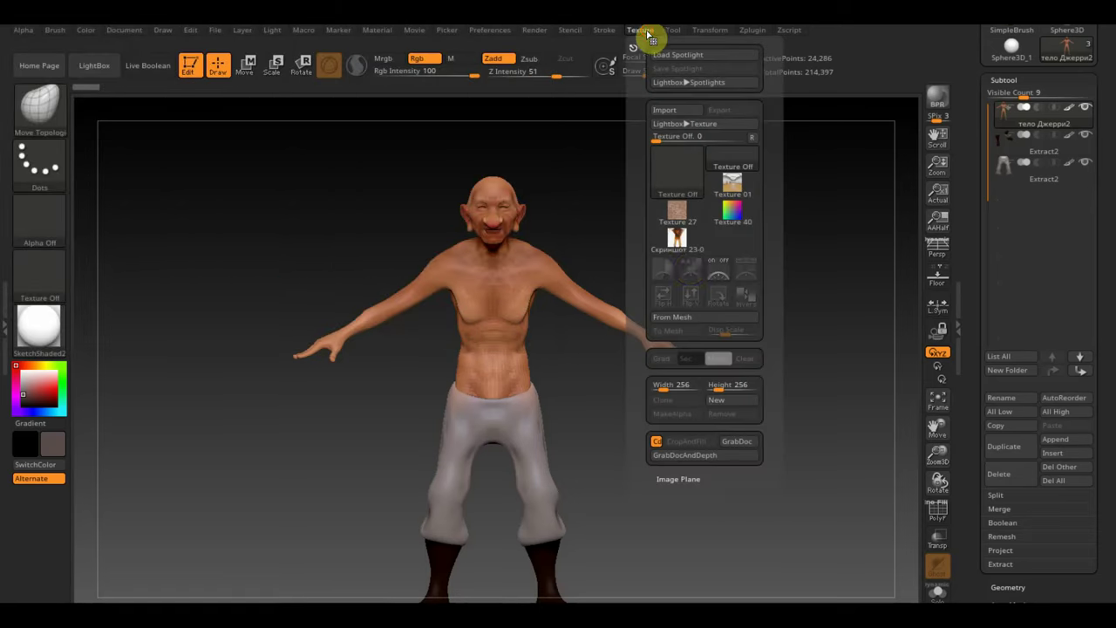
{"action": "left_click", "coordinate": [683, 248]}
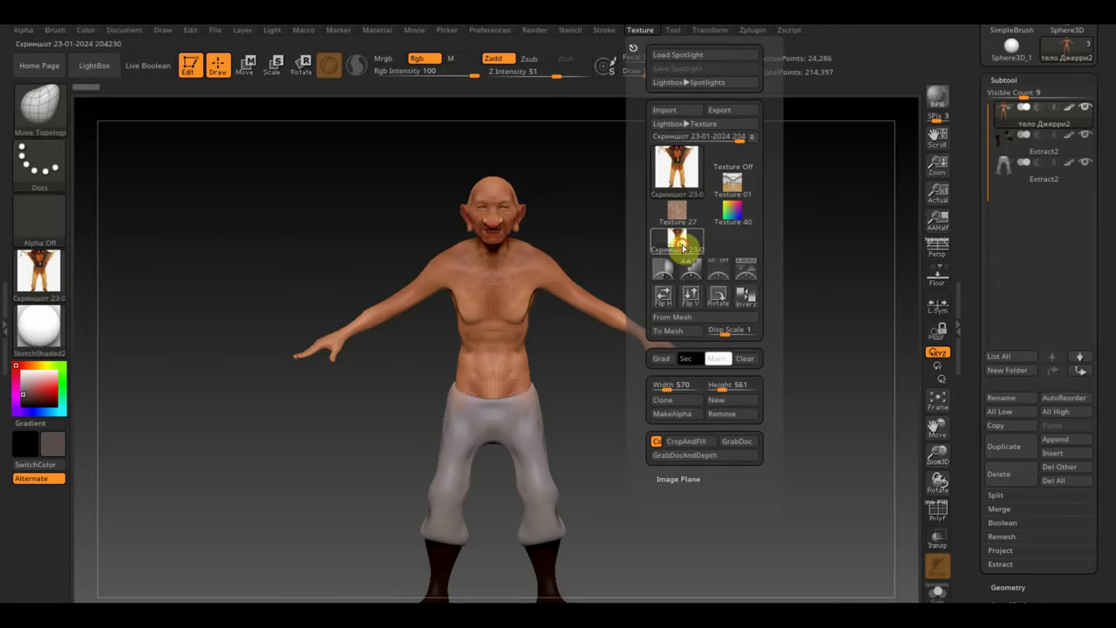
{"action": "left_click", "coordinate": [744, 269]}
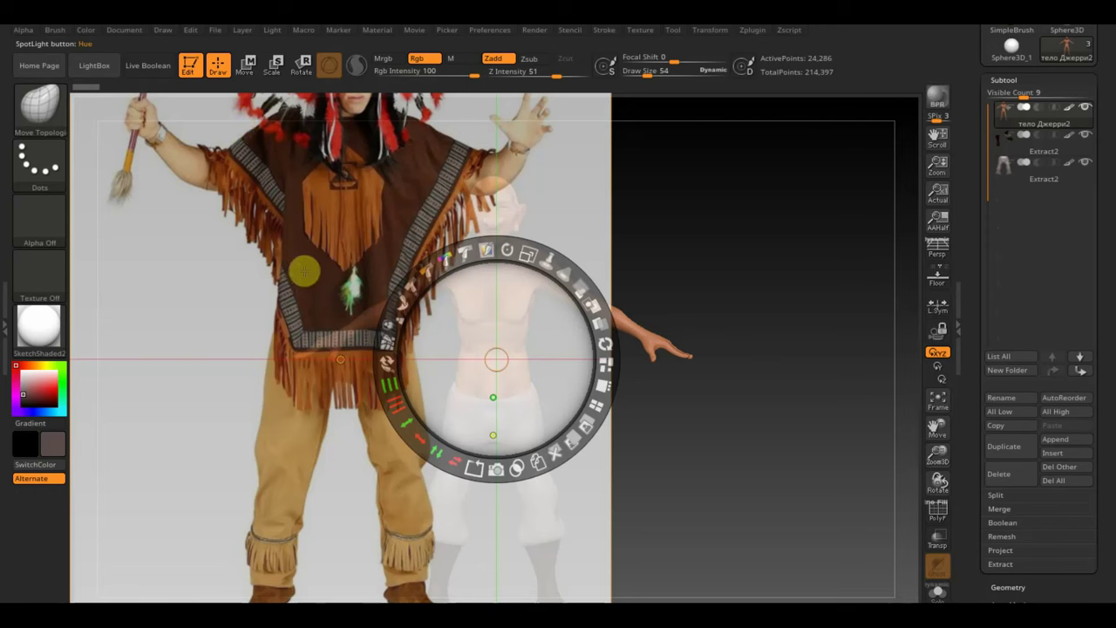
Step: Mask both shoulders for the shirt, toggling the reference to compare
{"action": "key", "text": "shift+z"}
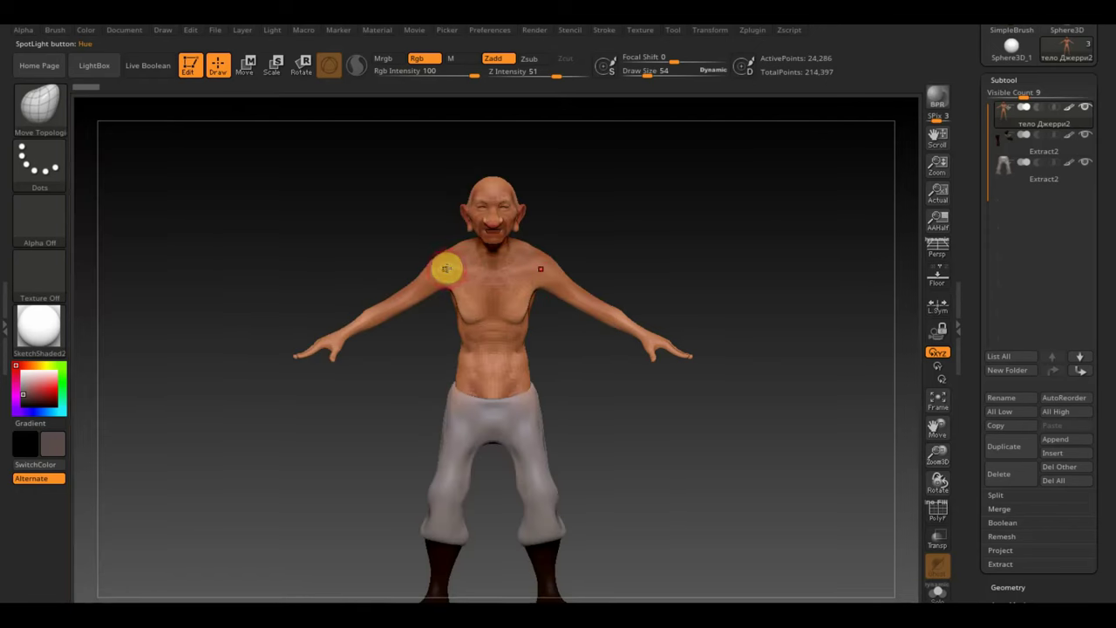
{"action": "left_click_drag", "start_coordinate": [447, 270], "coordinate": [439, 247], "text": "ctrl"}
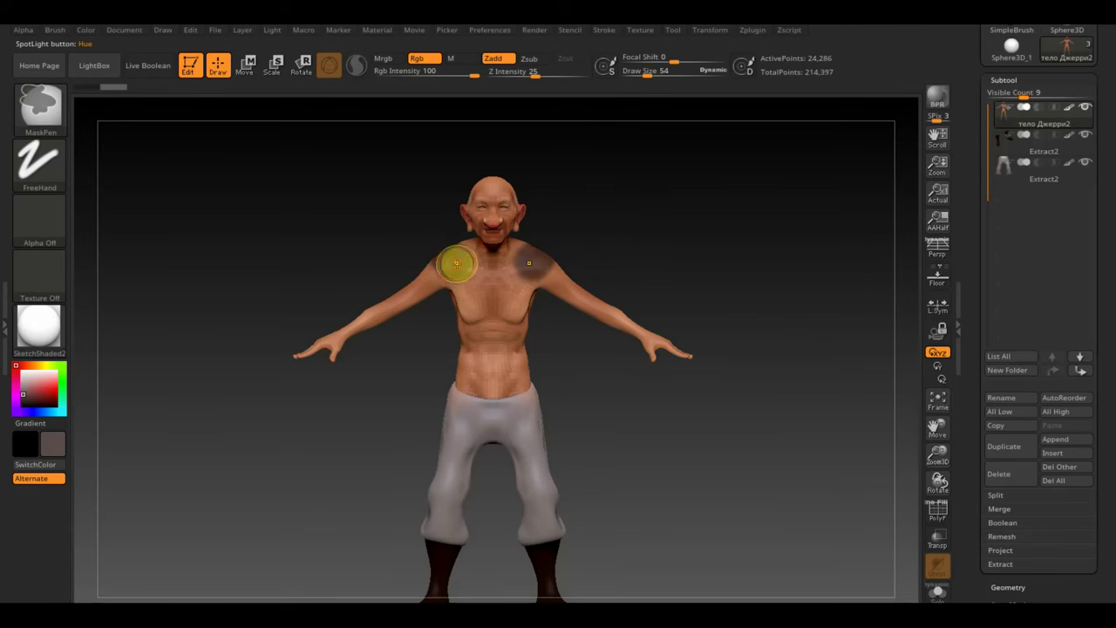
{"action": "key", "text": "shift+z"}
{"action": "key", "text": "shift+z"}
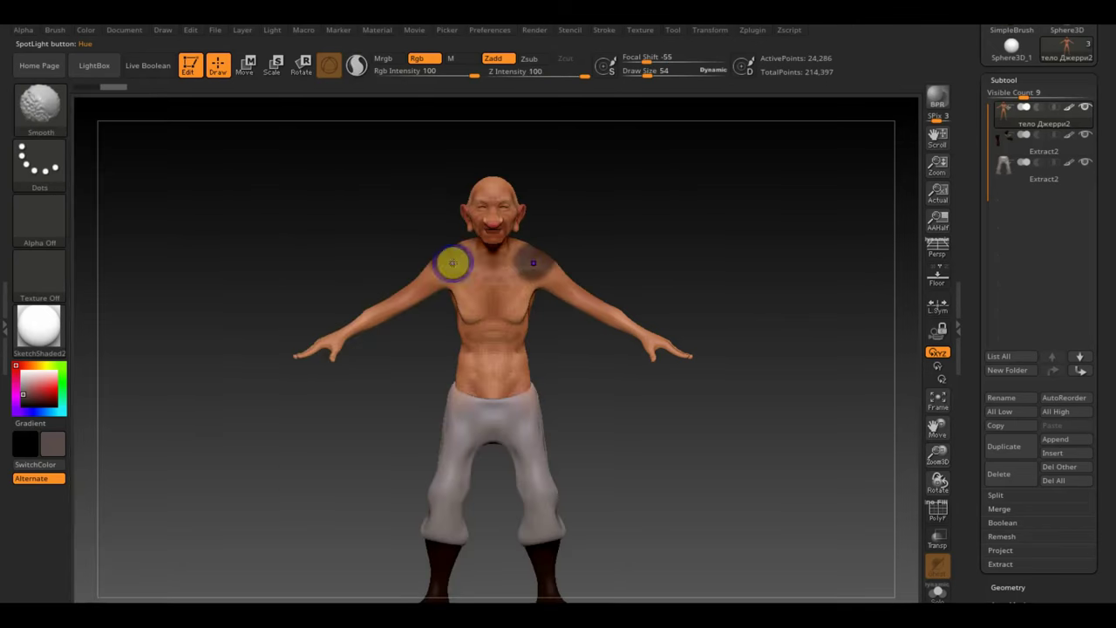
{"action": "mouse_move", "coordinate": [452, 263]}
{"action": "left_mouse_down", "text": "ctrl"}
{"action": "mouse_move", "coordinate": [457, 253]}
{"action": "mouse_move", "coordinate": [454, 268]}
{"action": "left_mouse_up", "text": "ctrl"}
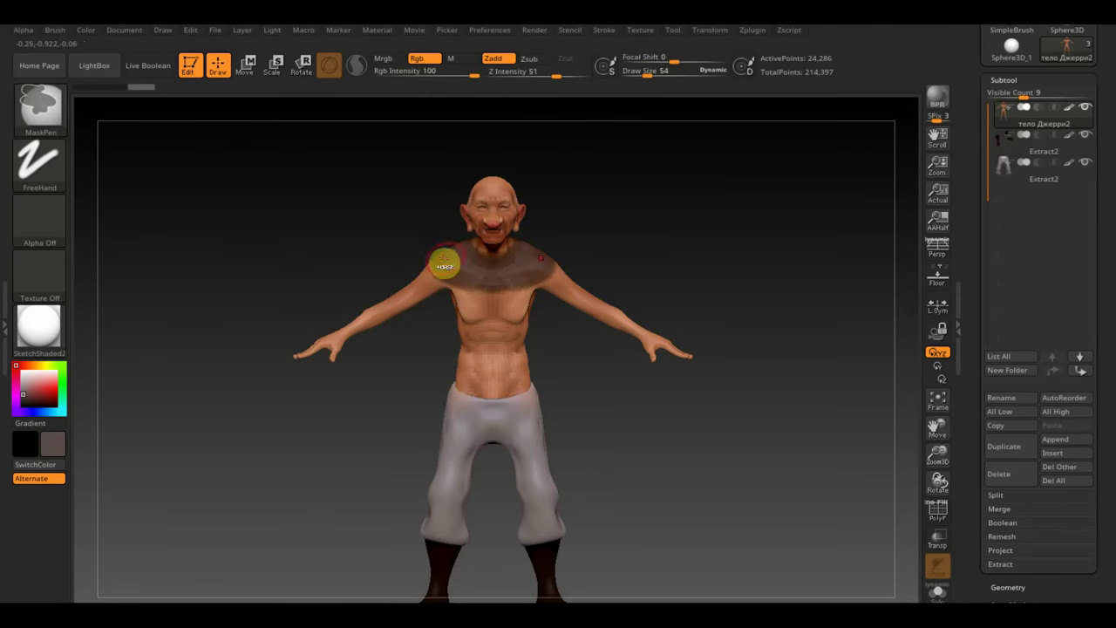
{"action": "key", "text": "shift+z"}
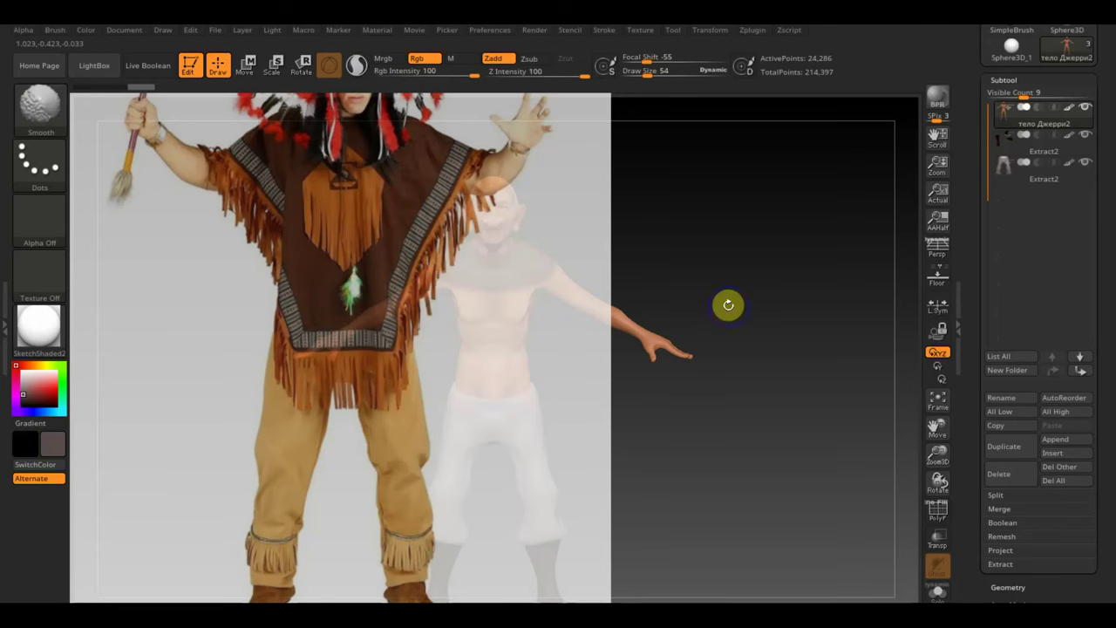
{"action": "key", "text": "shift+z"}
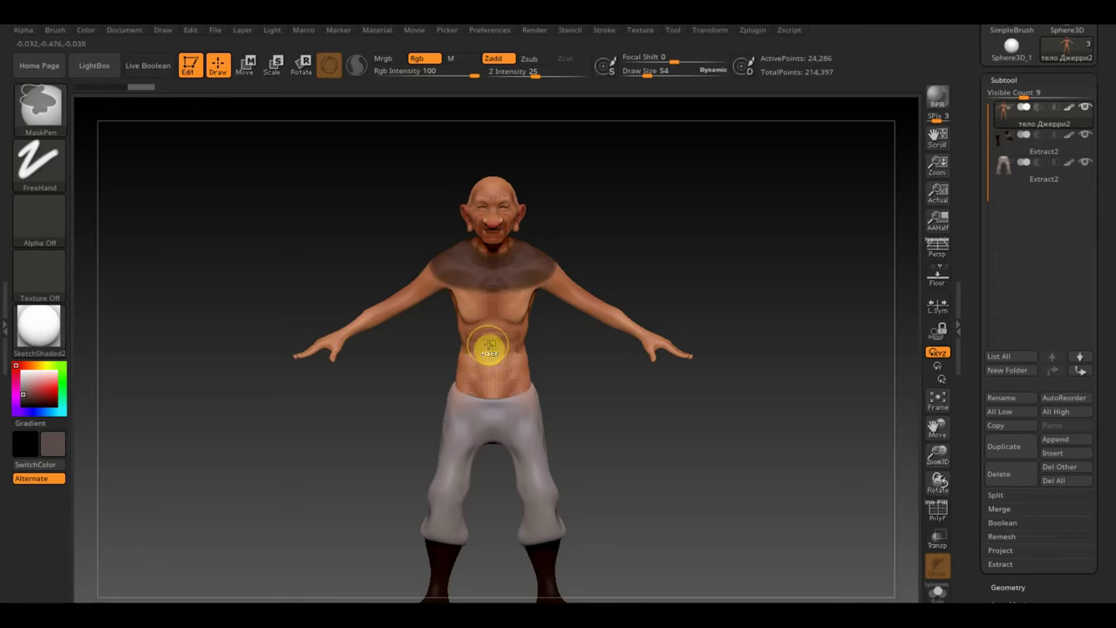
Step: Extend the mask over the belly, chest, shoulders and upper back
{"action": "left_click_drag", "start_coordinate": [489, 347], "coordinate": [482, 315], "text": "ctrl"}
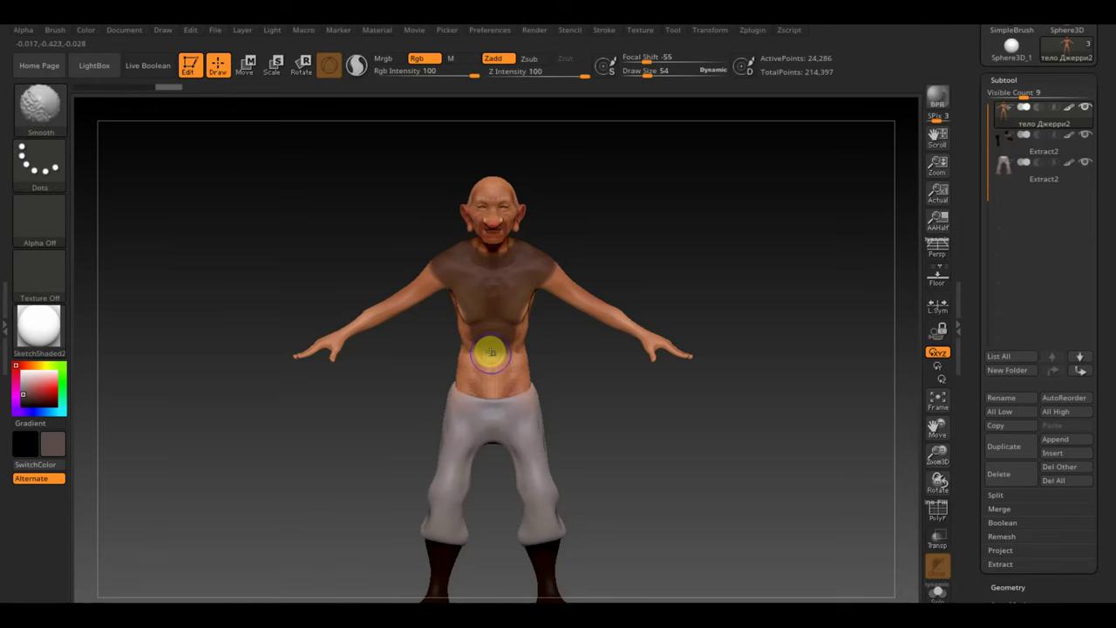
{"action": "key", "text": "shift+z"}
{"action": "key", "text": "shift+z"}
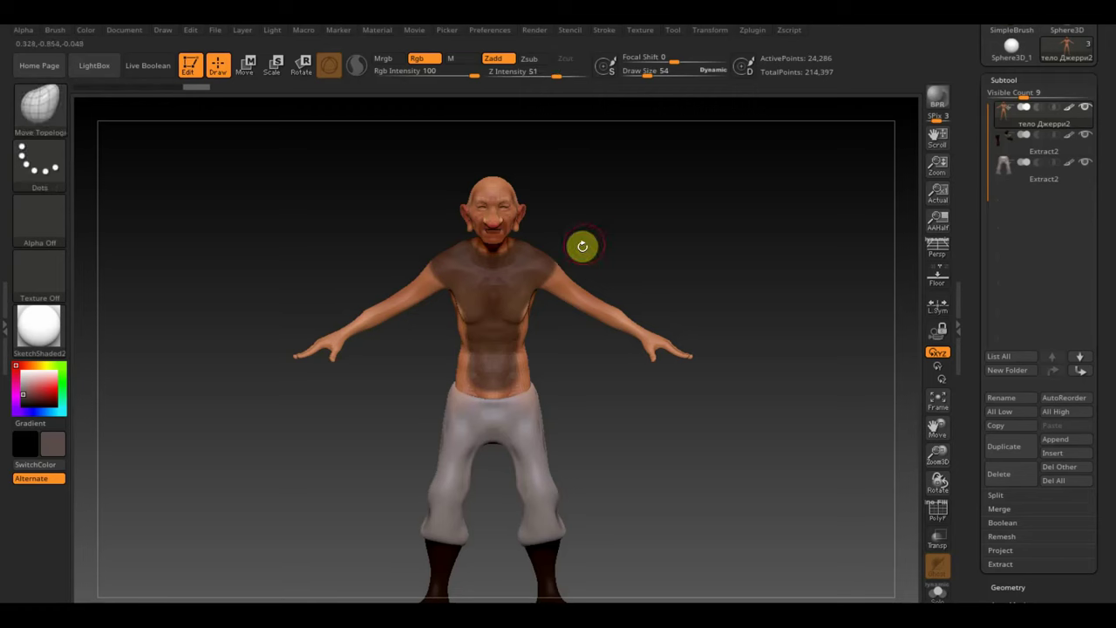
{"action": "mouse_move", "coordinate": [581, 245]}
{"action": "left_mouse_down"}
{"action": "mouse_move", "coordinate": [755, 240]}
{"action": "mouse_move", "coordinate": [753, 258]}
{"action": "left_mouse_up"}
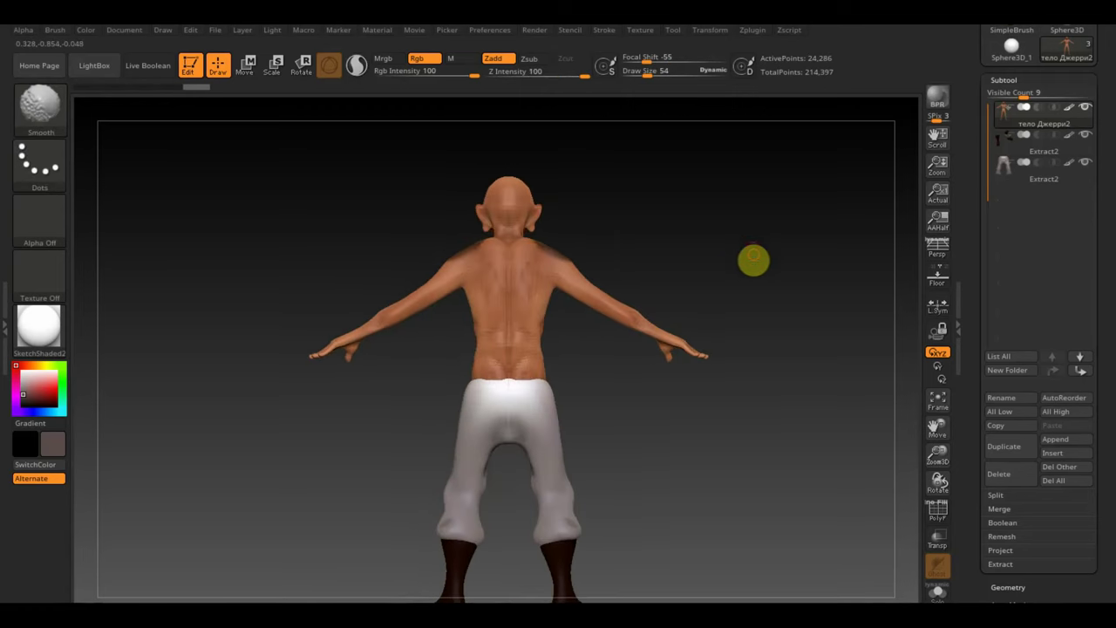
{"action": "mouse_move", "coordinate": [471, 253]}
{"action": "left_mouse_down", "text": "ctrl"}
{"action": "mouse_move", "coordinate": [518, 250]}
{"action": "mouse_move", "coordinate": [462, 257]}
{"action": "mouse_move", "coordinate": [479, 257]}
{"action": "mouse_move", "coordinate": [491, 287]}
{"action": "mouse_move", "coordinate": [465, 267]}
{"action": "mouse_move", "coordinate": [487, 297]}
{"action": "mouse_move", "coordinate": [494, 352]}
{"action": "left_mouse_up", "text": "ctrl"}
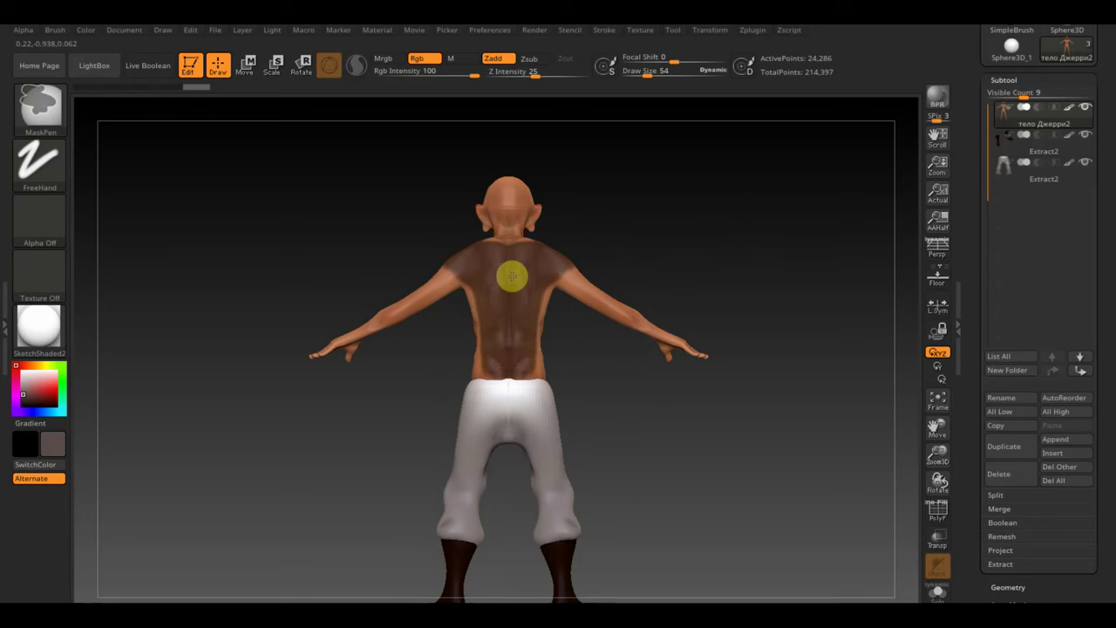
{"action": "mouse_move", "coordinate": [664, 240]}
{"action": "left_mouse_down"}
{"action": "mouse_move", "coordinate": [584, 301]}
{"action": "mouse_move", "coordinate": [733, 241]}
{"action": "mouse_move", "coordinate": [410, 202]}
{"action": "left_mouse_up"}
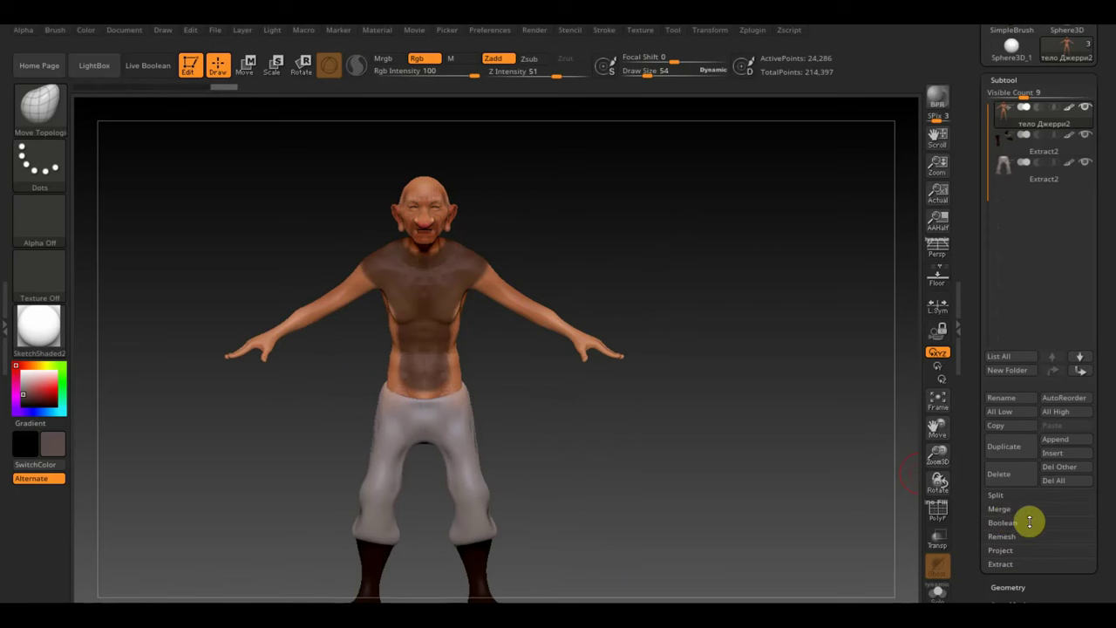
Step: Extract the masked region and accept it as a new shirt subtool
{"action": "left_click", "coordinate": [1001, 565]}
{"action": "left_click", "coordinate": [1013, 587]}
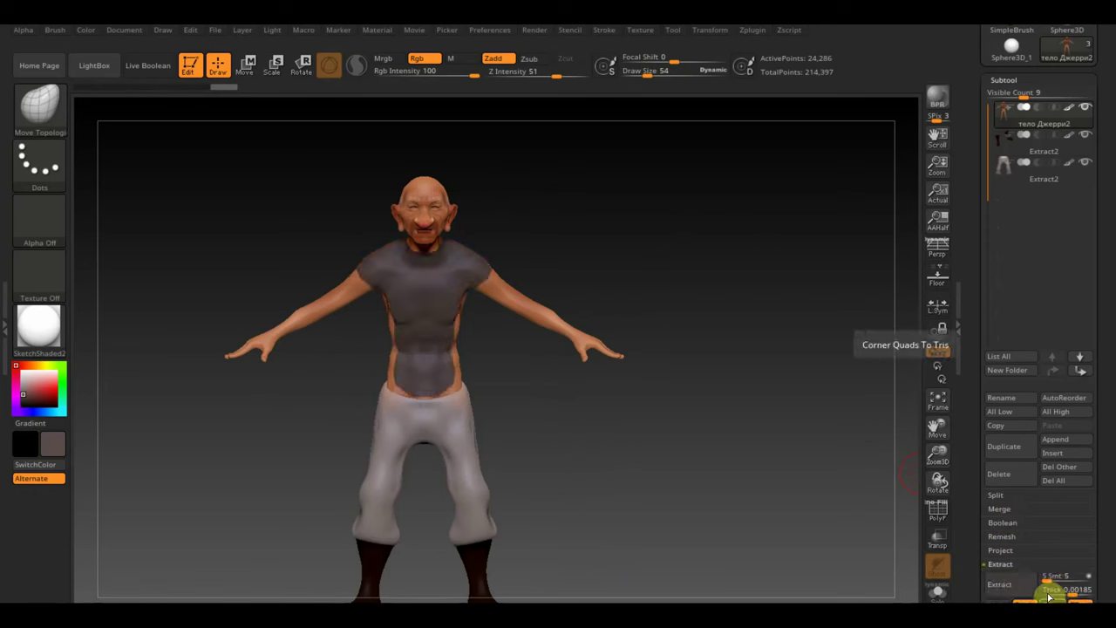
{"action": "left_click_drag", "start_coordinate": [780, 481], "coordinate": [825, 479]}
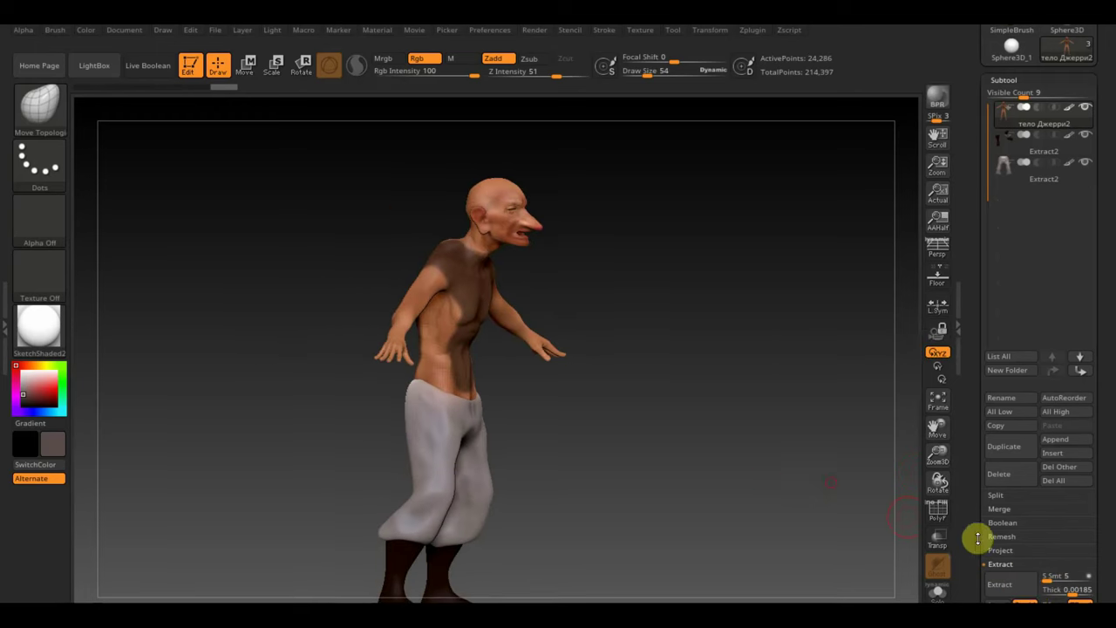
{"action": "left_click", "coordinate": [1011, 583]}
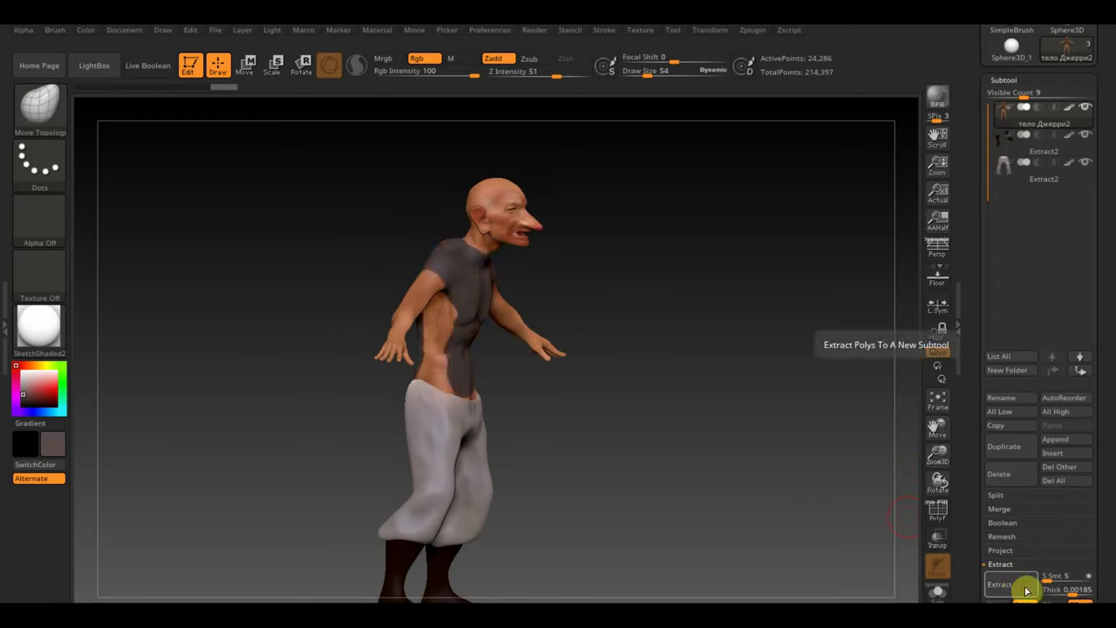
{"action": "left_click", "coordinate": [1021, 602]}
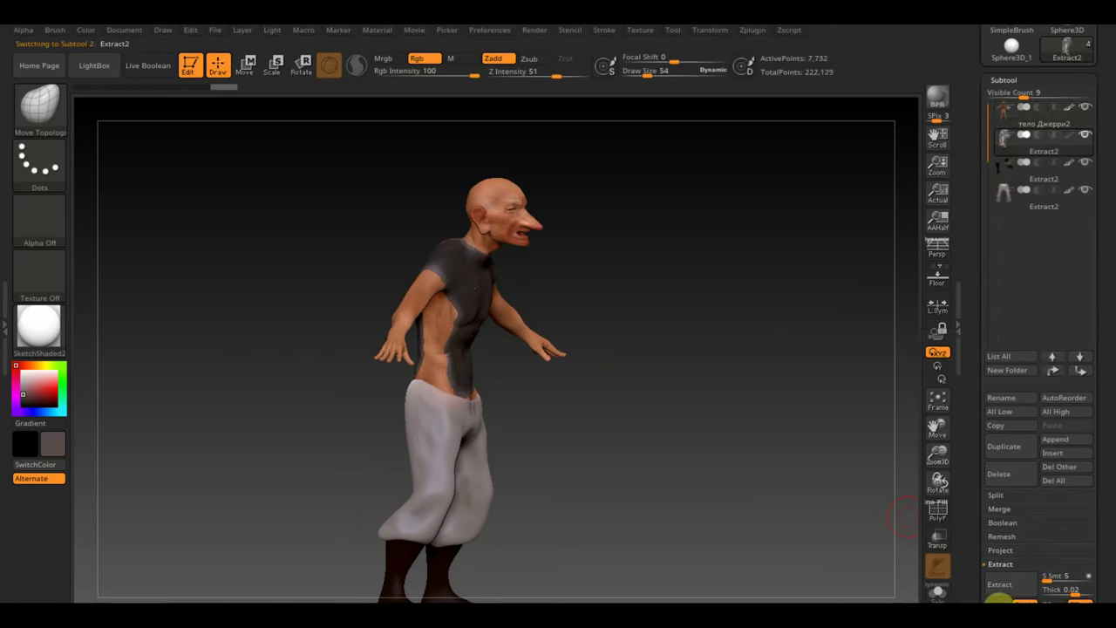
{"action": "left_click_drag", "start_coordinate": [775, 453], "coordinate": [727, 461]}
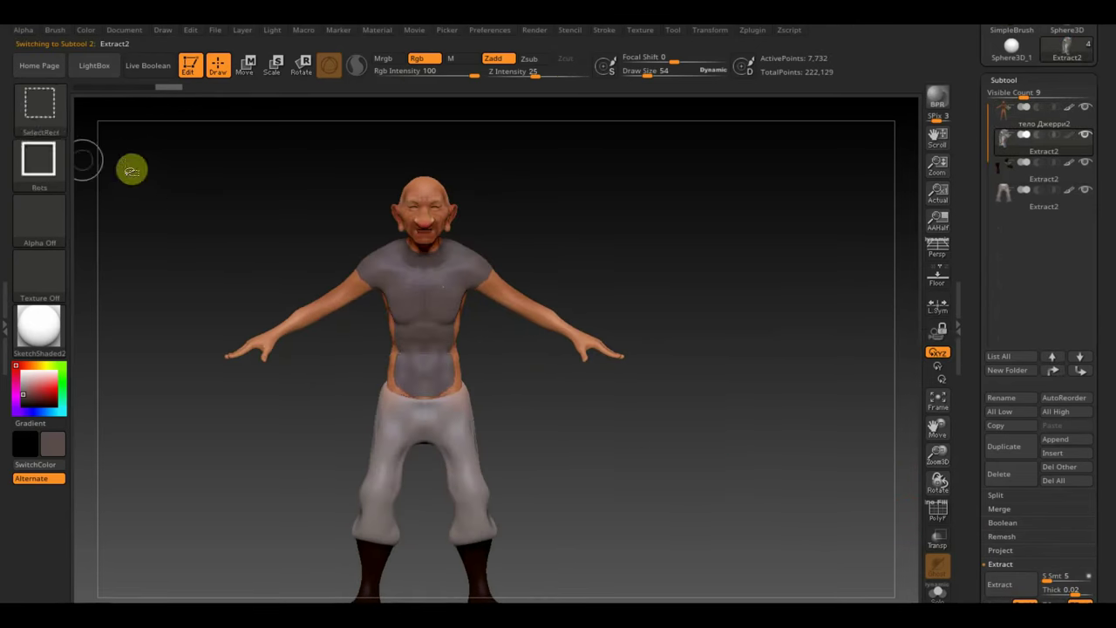
Step: Trim away part of the shirt's lower portion with the TrimCurve brush
{"action": "left_click", "coordinate": [28, 107], "text": "ctrl+shift"}
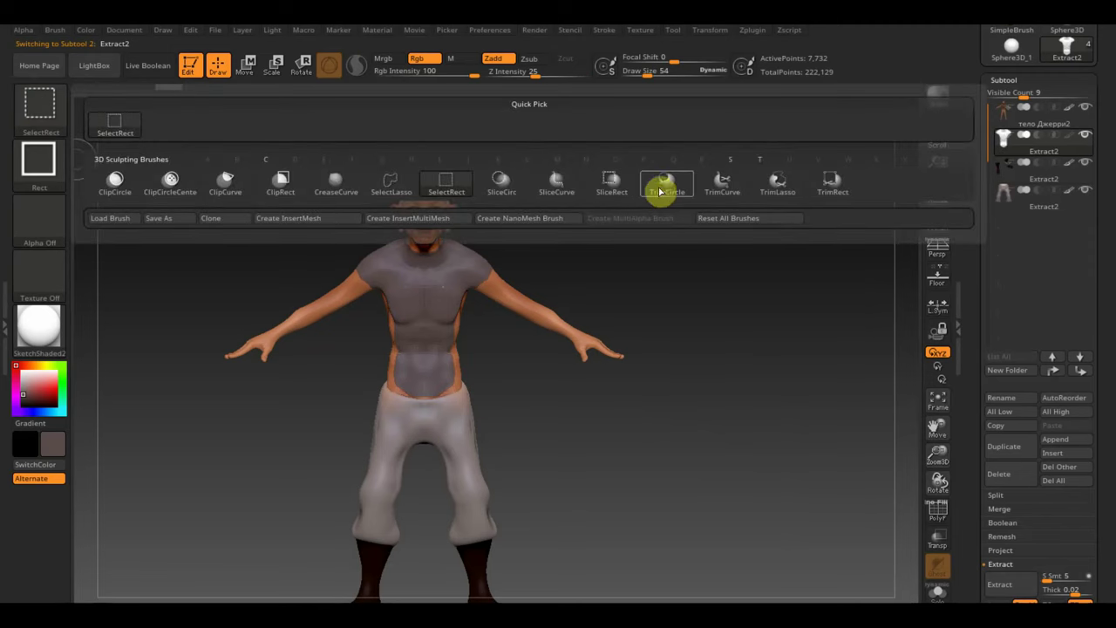
{"action": "left_click", "coordinate": [724, 183]}
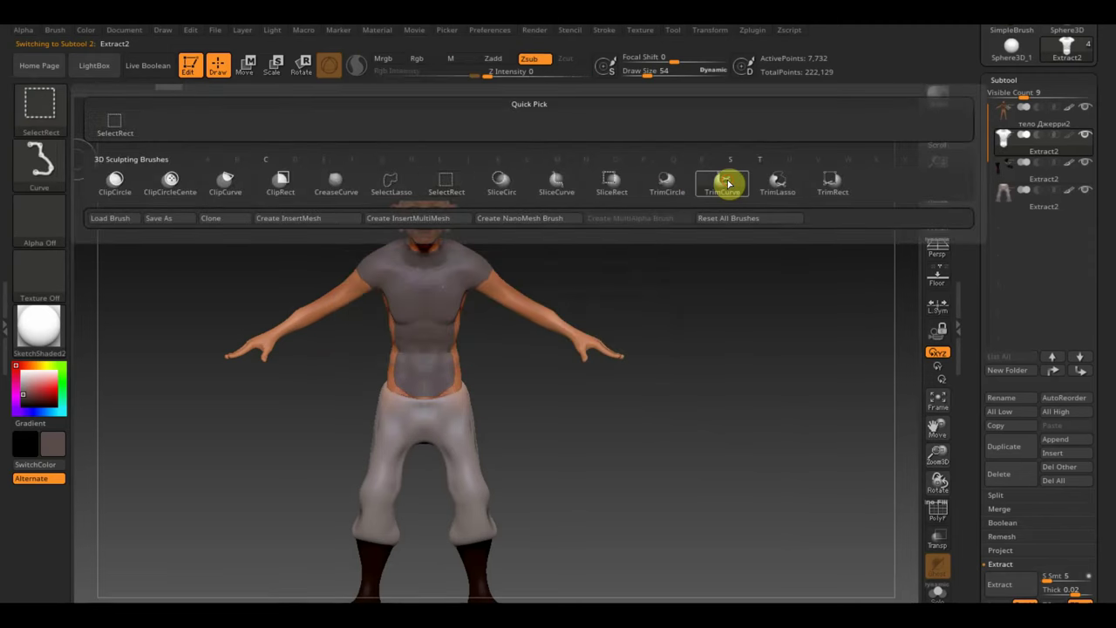
{"action": "left_click_drag", "start_coordinate": [548, 419], "coordinate": [307, 394], "text": "ctrl+shift"}
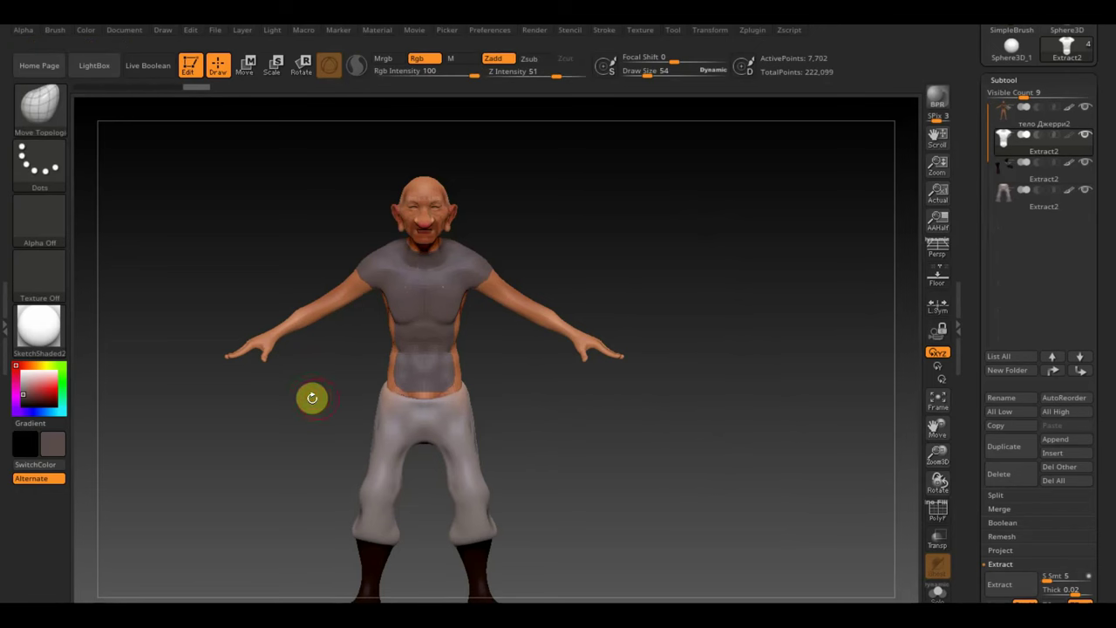
{"action": "mouse_move", "coordinate": [397, 534]}
{"action": "left_mouse_down", "text": "ctrl+shift"}
{"action": "mouse_move", "coordinate": [396, 317]}
{"action": "mouse_move", "coordinate": [346, 251]}
{"action": "left_mouse_up", "text": "ctrl+shift"}
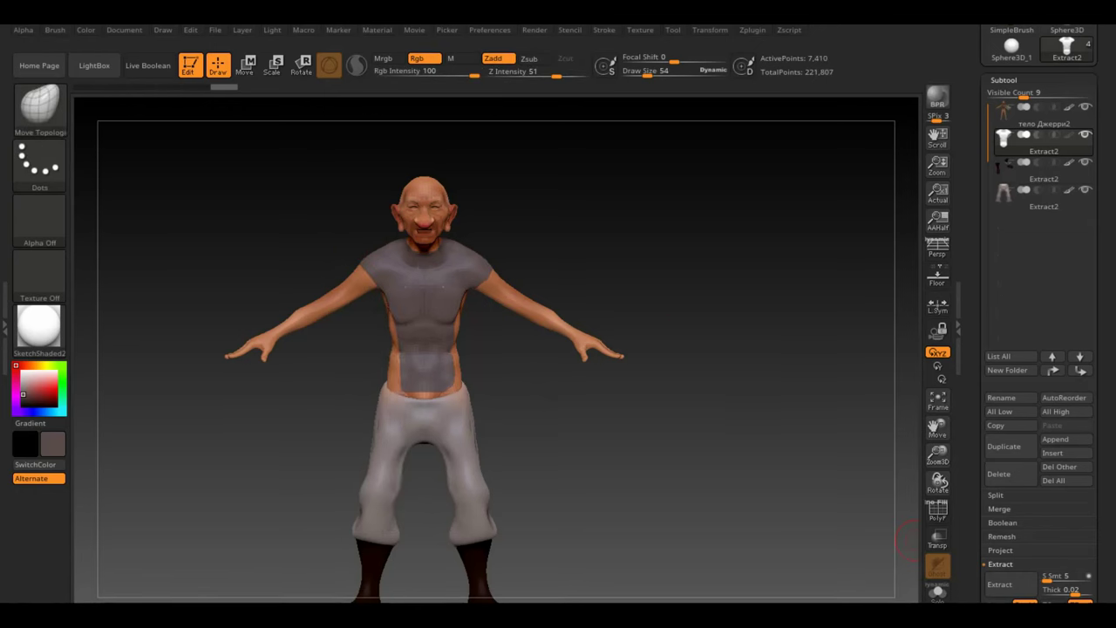
{"action": "left_click", "coordinate": [1090, 510]}
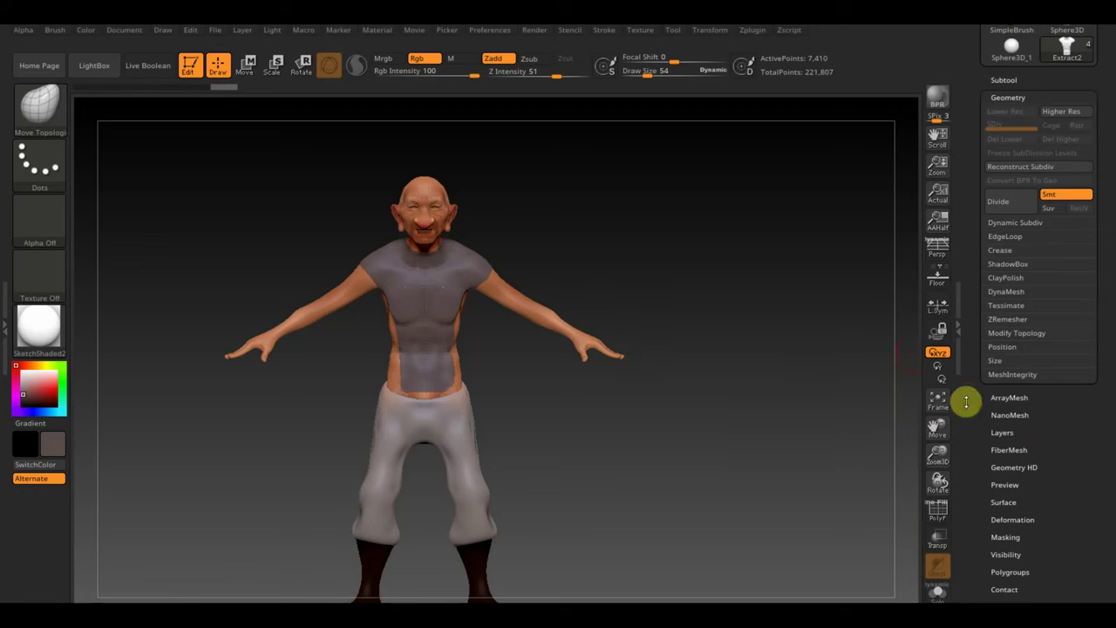
Step: Try DynaMesh on the shirt at resolution 128, then undo it
{"action": "left_click", "coordinate": [1007, 292]}
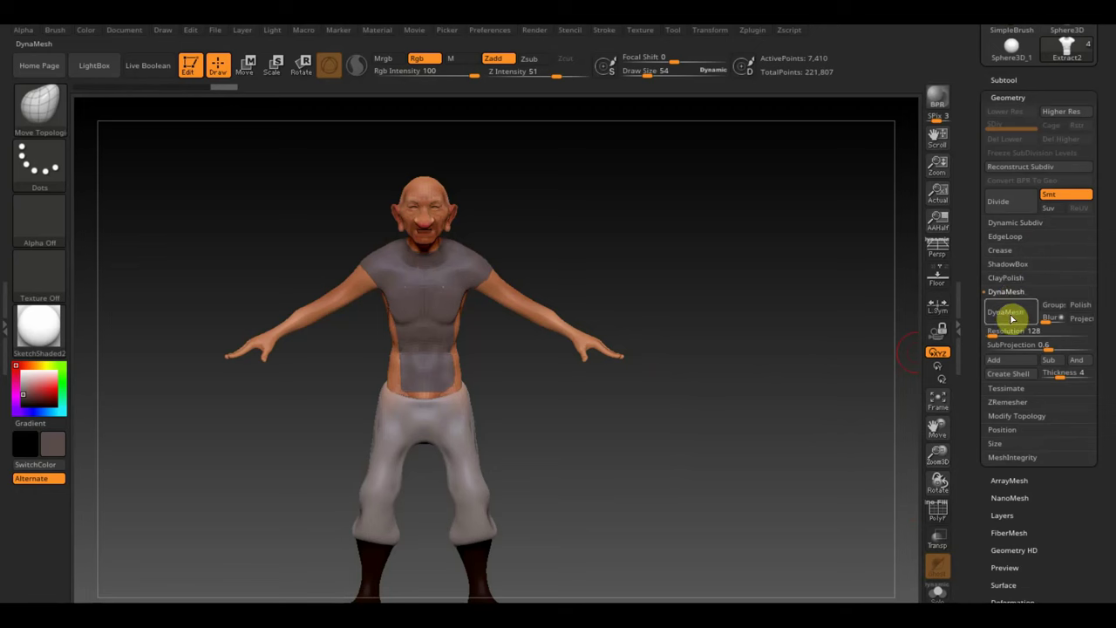
{"action": "left_click", "coordinate": [1018, 416]}
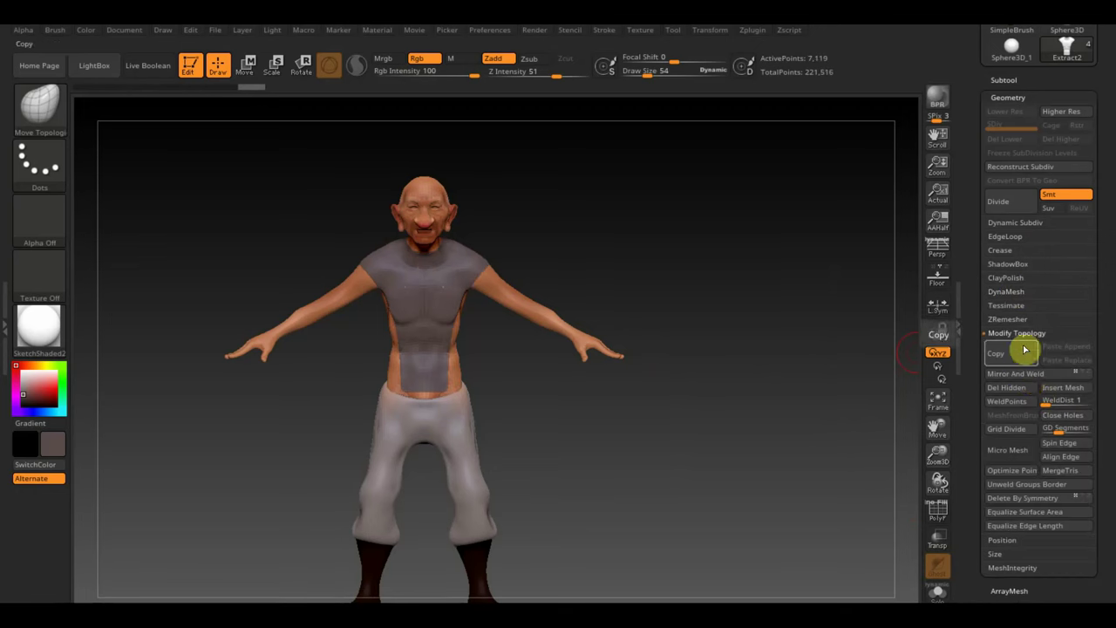
{"action": "left_click", "coordinate": [1011, 294]}
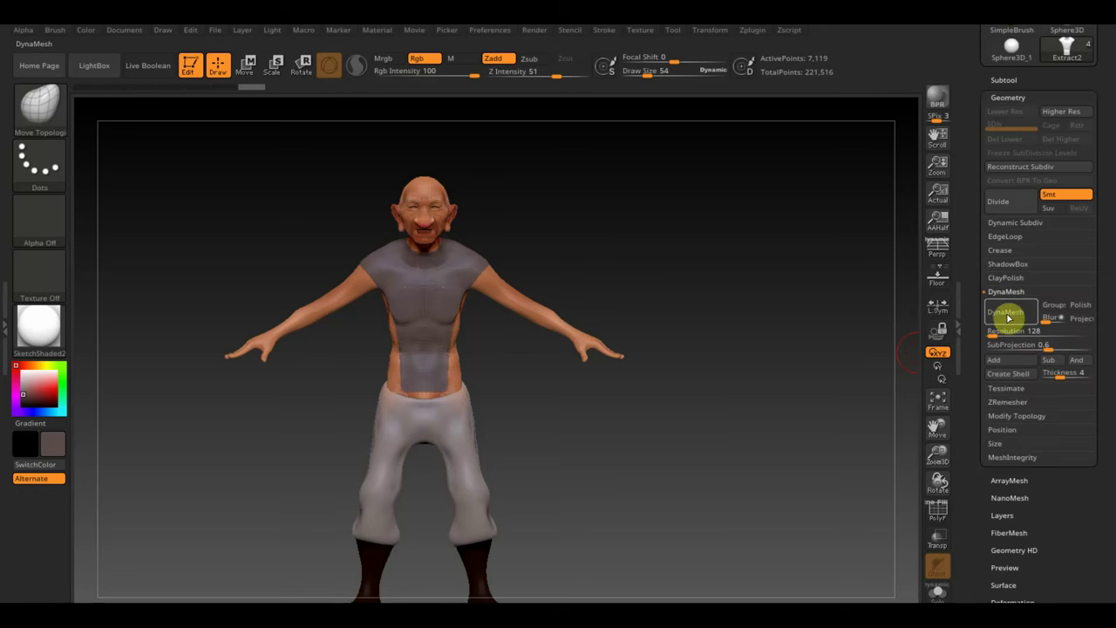
{"action": "left_click", "coordinate": [1008, 314]}
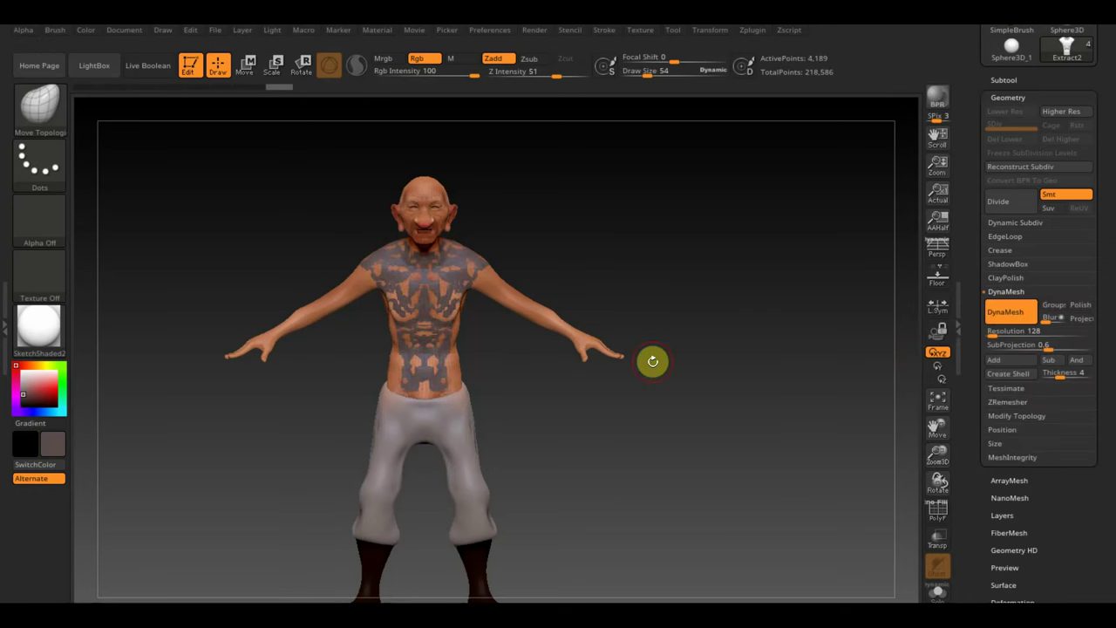
{"action": "key", "text": "ctrl+z"}
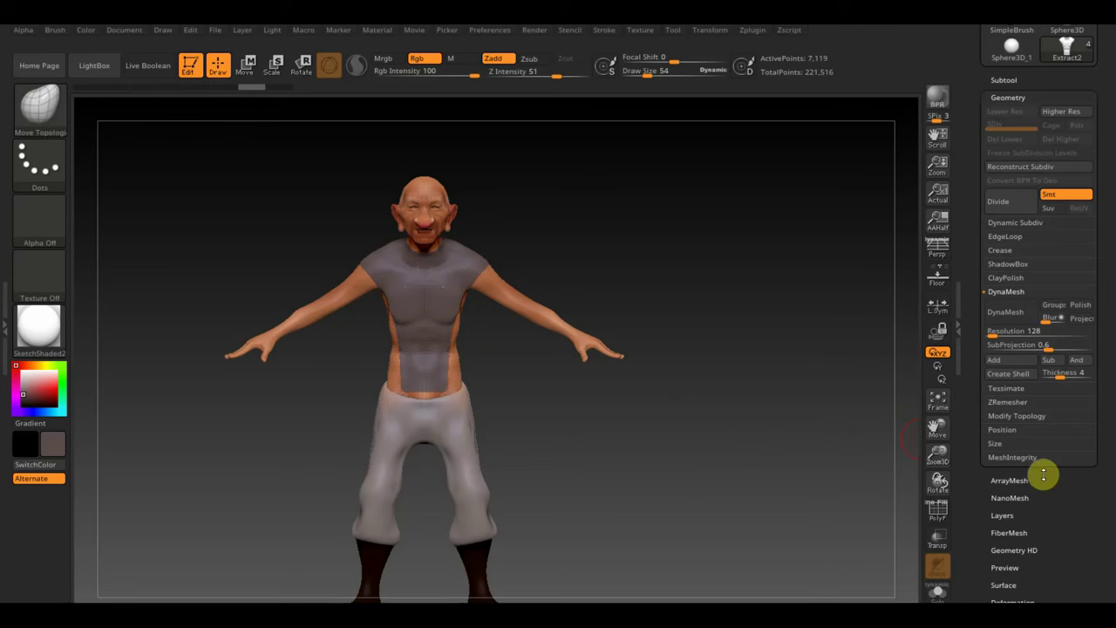
Step: Set DynaMesh Resolution to 312 and remesh the shirt
{"action": "scroll", "coordinate": [1042, 497], "scroll_direction": "down", "scroll_amount": 2}
{"action": "scroll", "coordinate": [1059, 475], "scroll_direction": "down", "scroll_amount": 3}
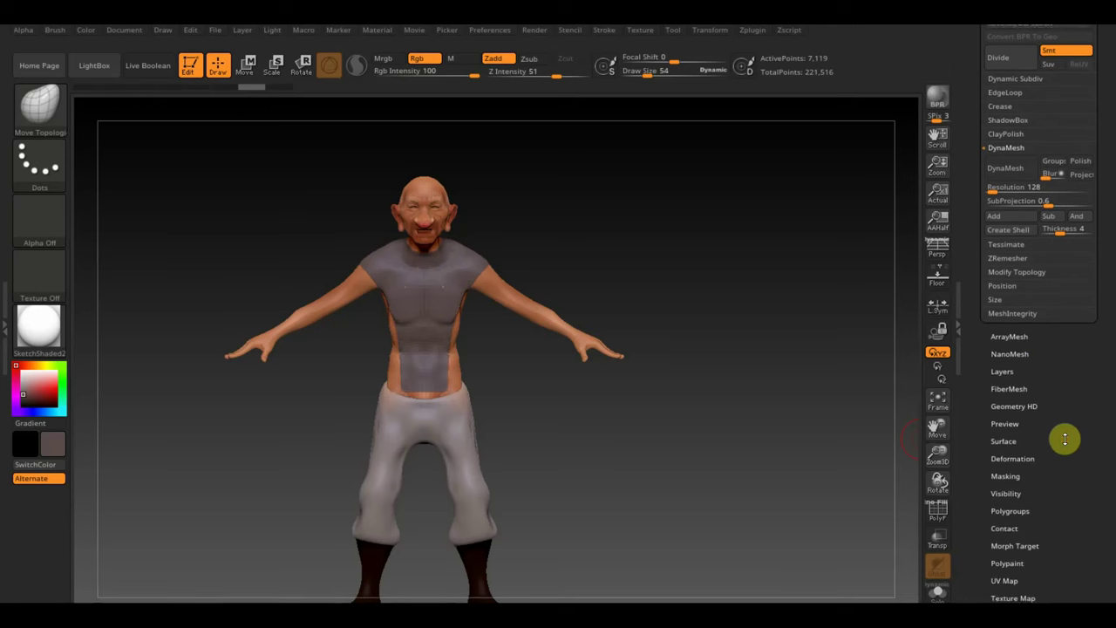
{"action": "left_click", "coordinate": [1042, 449]}
{"action": "scroll", "coordinate": [1027, 456], "scroll_direction": "down", "scroll_amount": 3}
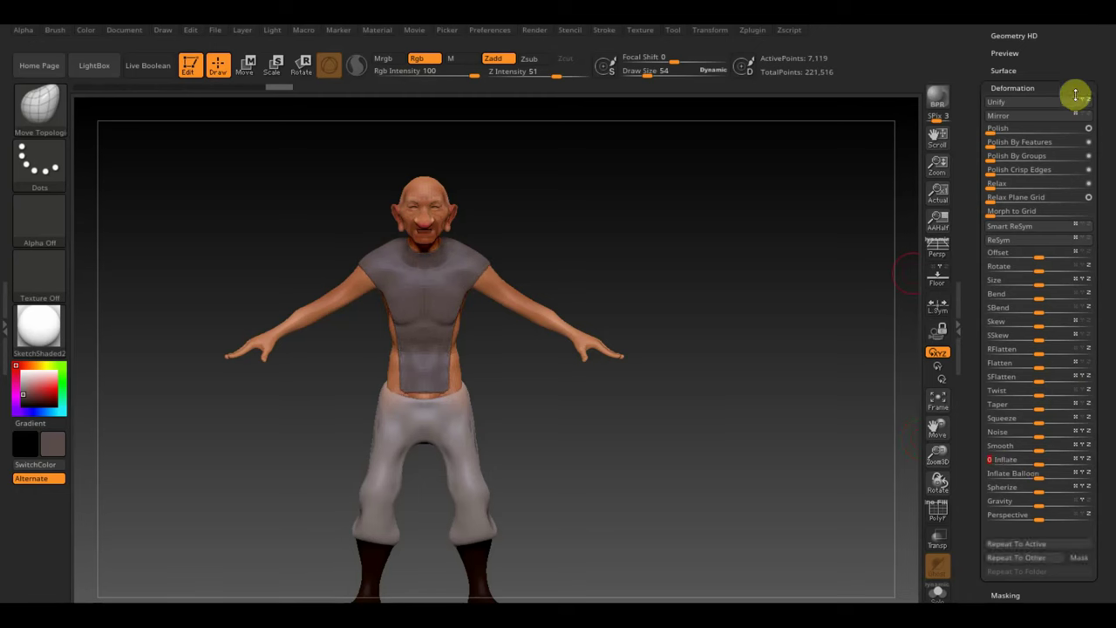
{"action": "left_click_drag", "start_coordinate": [1074, 95], "coordinate": [1047, 162]}
{"action": "left_click", "coordinate": [1009, 143]}
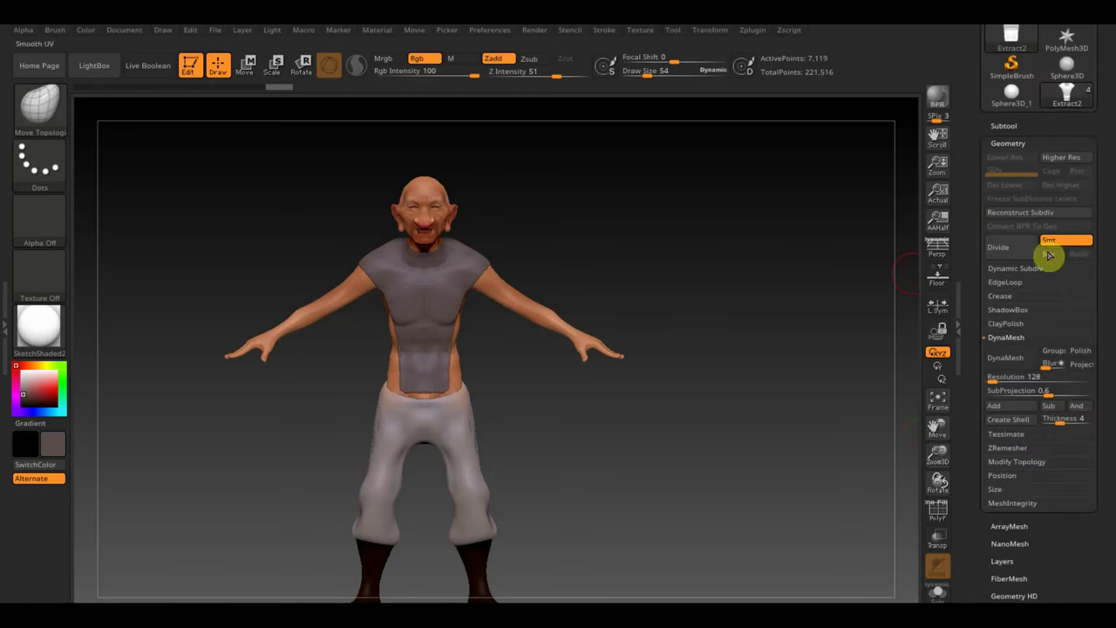
{"action": "left_click", "coordinate": [1003, 358]}
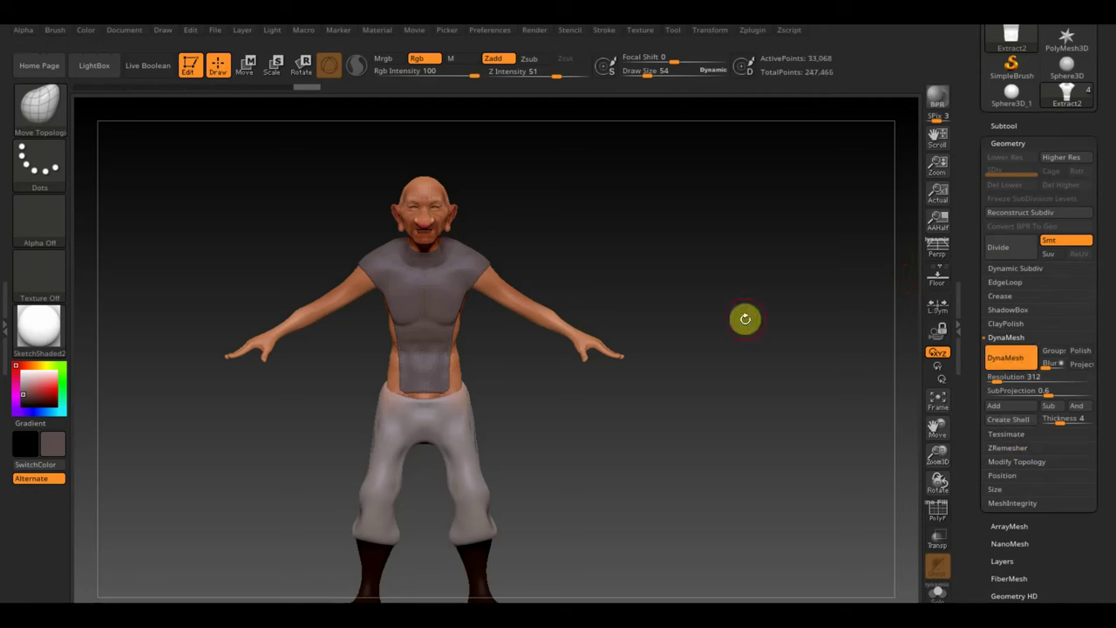
{"action": "mouse_move", "coordinate": [673, 290]}
{"action": "left_mouse_down"}
{"action": "mouse_move", "coordinate": [765, 305]}
{"action": "mouse_move", "coordinate": [682, 314]}
{"action": "mouse_move", "coordinate": [683, 376]}
{"action": "mouse_move", "coordinate": [730, 396]}
{"action": "mouse_move", "coordinate": [710, 425]}
{"action": "left_mouse_up"}
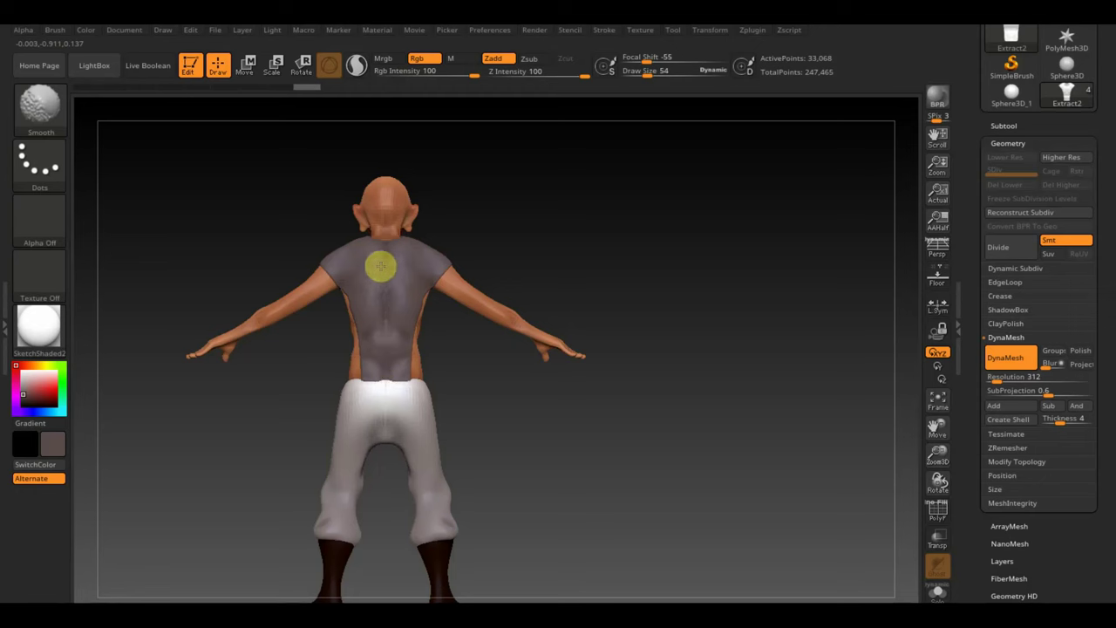
Step: At brush size 140, pull the shirt down over the belly and widen its shoulders
{"action": "key", "text": "shift"}
{"action": "left_click_drag", "start_coordinate": [612, 244], "coordinate": [465, 270]}
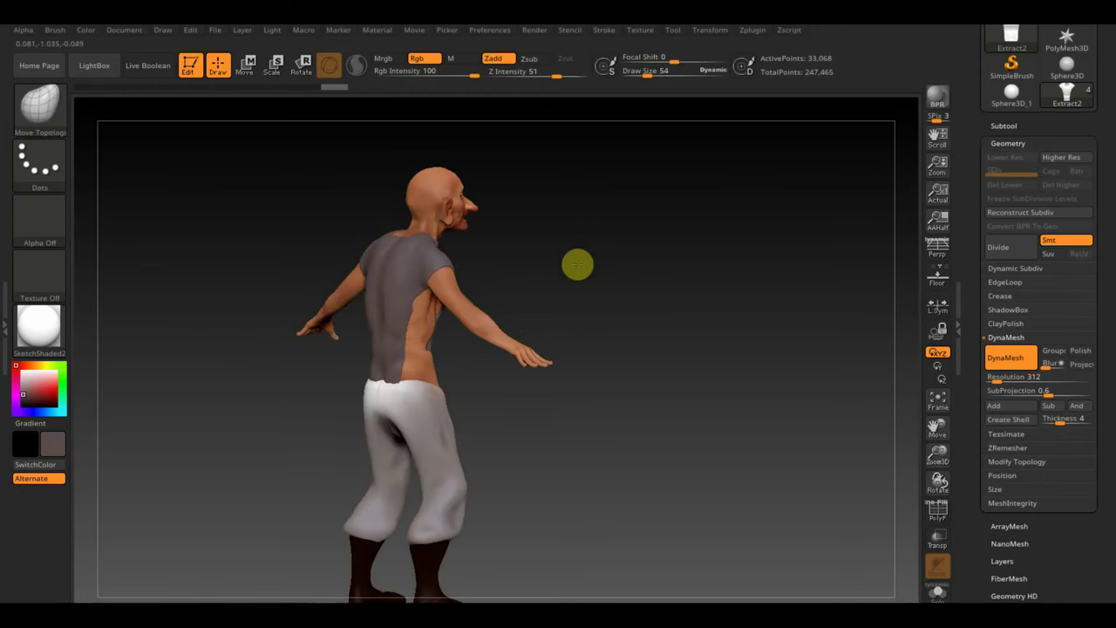
{"action": "key", "text": "shift"}
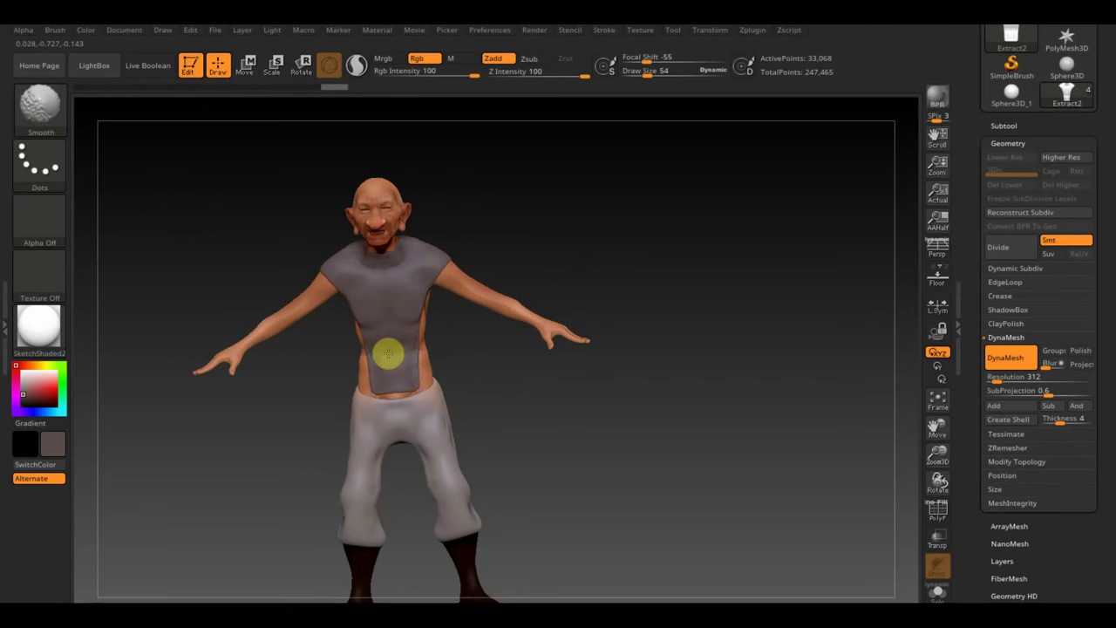
{"action": "mouse_move", "coordinate": [620, 217]}
{"action": "left_mouse_down"}
{"action": "mouse_move", "coordinate": [612, 255]}
{"action": "mouse_move", "coordinate": [713, 252]}
{"action": "mouse_move", "coordinate": [642, 253]}
{"action": "mouse_move", "coordinate": [646, 264]}
{"action": "left_mouse_up"}
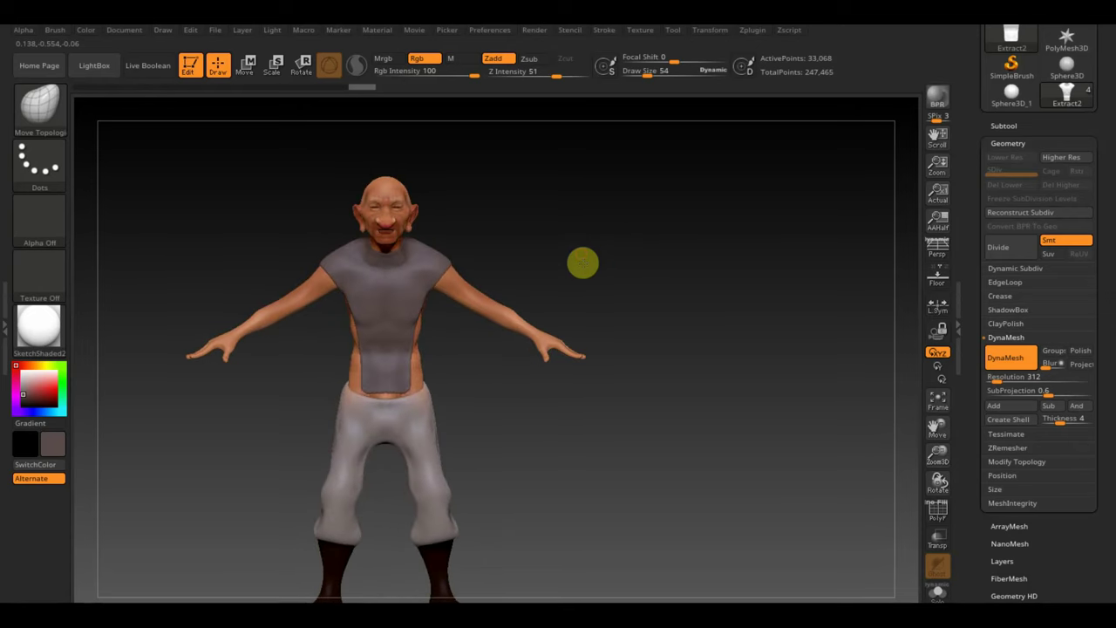
{"action": "left_click_drag", "start_coordinate": [652, 72], "coordinate": [660, 71]}
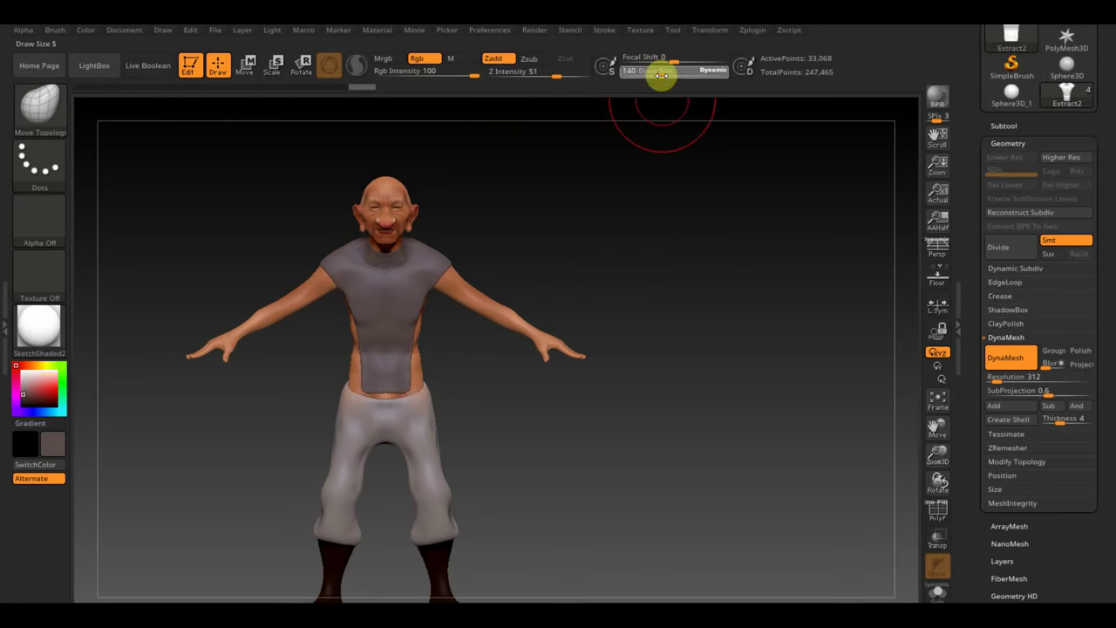
{"action": "left_click_drag", "start_coordinate": [365, 379], "coordinate": [352, 392]}
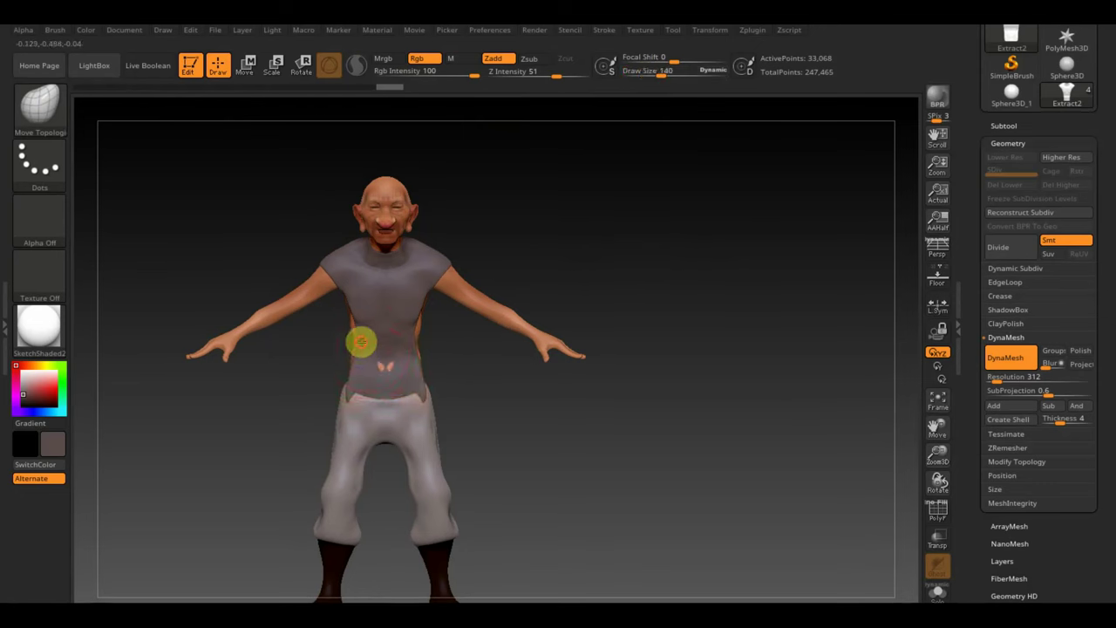
{"action": "left_click_drag", "start_coordinate": [361, 342], "coordinate": [313, 277]}
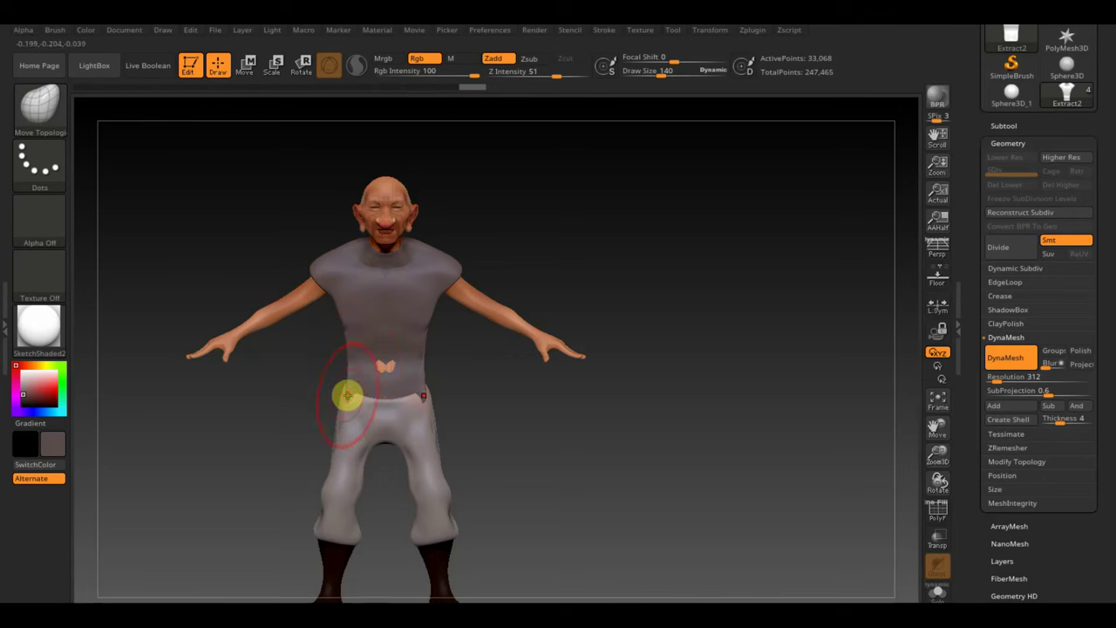
Step: Reshape the shirt's back, push in the lower back and shape the waist hem
{"action": "mouse_move", "coordinate": [634, 242]}
{"action": "left_mouse_down"}
{"action": "mouse_move", "coordinate": [526, 264]}
{"action": "mouse_move", "coordinate": [491, 413]}
{"action": "mouse_move", "coordinate": [433, 416]}
{"action": "left_mouse_up"}
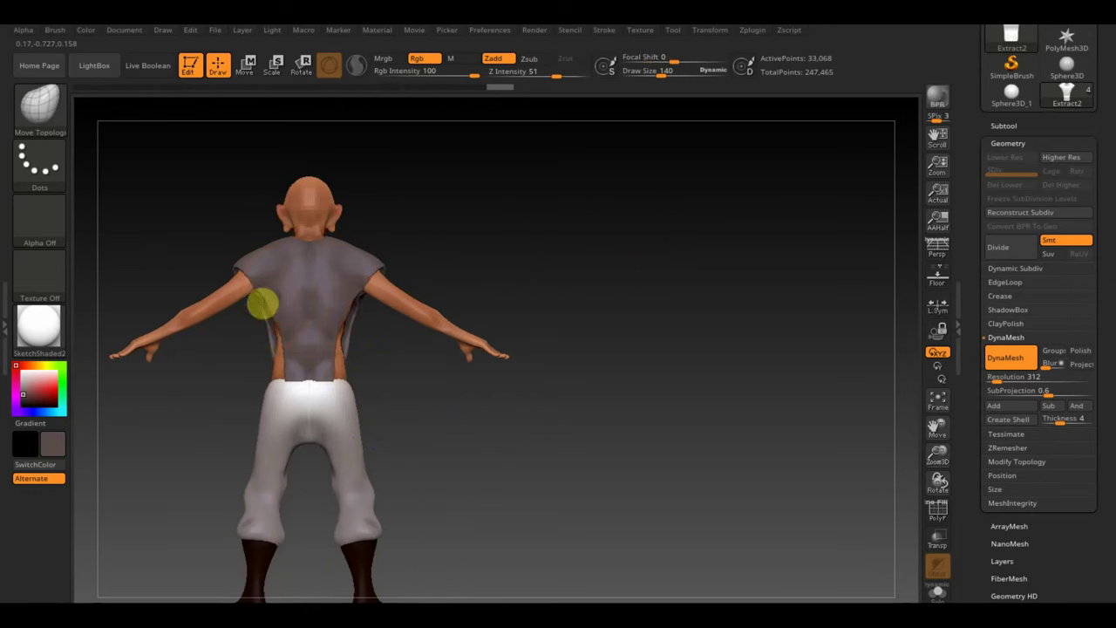
{"action": "mouse_move", "coordinate": [258, 305]}
{"action": "left_mouse_down"}
{"action": "mouse_move", "coordinate": [282, 326]}
{"action": "mouse_move", "coordinate": [270, 387]}
{"action": "mouse_move", "coordinate": [299, 387]}
{"action": "left_mouse_up"}
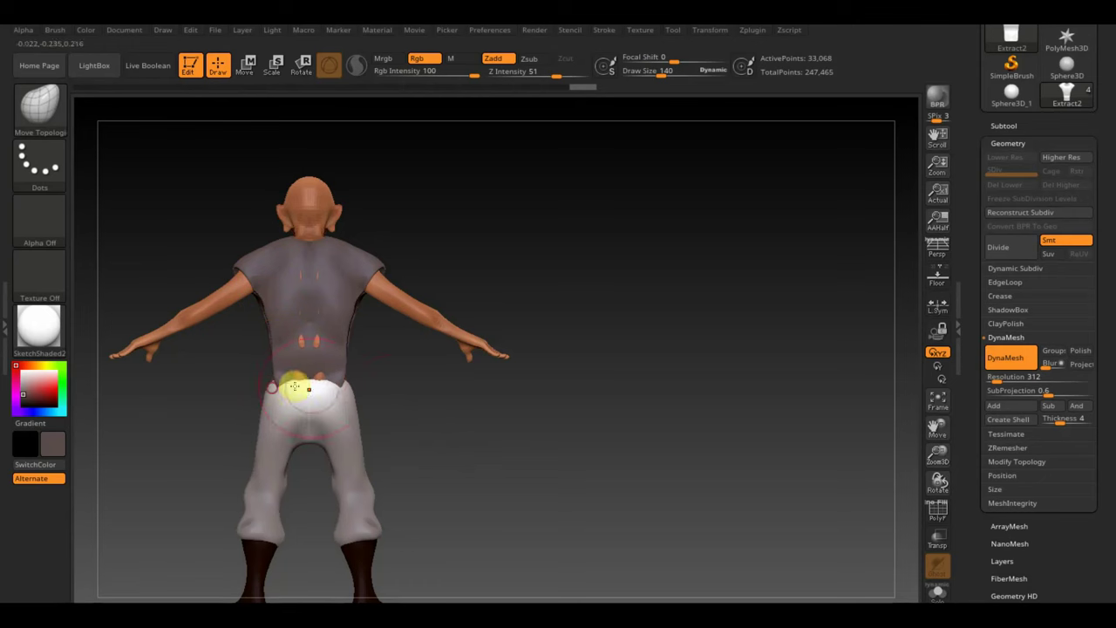
{"action": "mouse_move", "coordinate": [443, 417]}
{"action": "left_mouse_down"}
{"action": "mouse_move", "coordinate": [420, 437]}
{"action": "mouse_move", "coordinate": [284, 394]}
{"action": "left_mouse_up"}
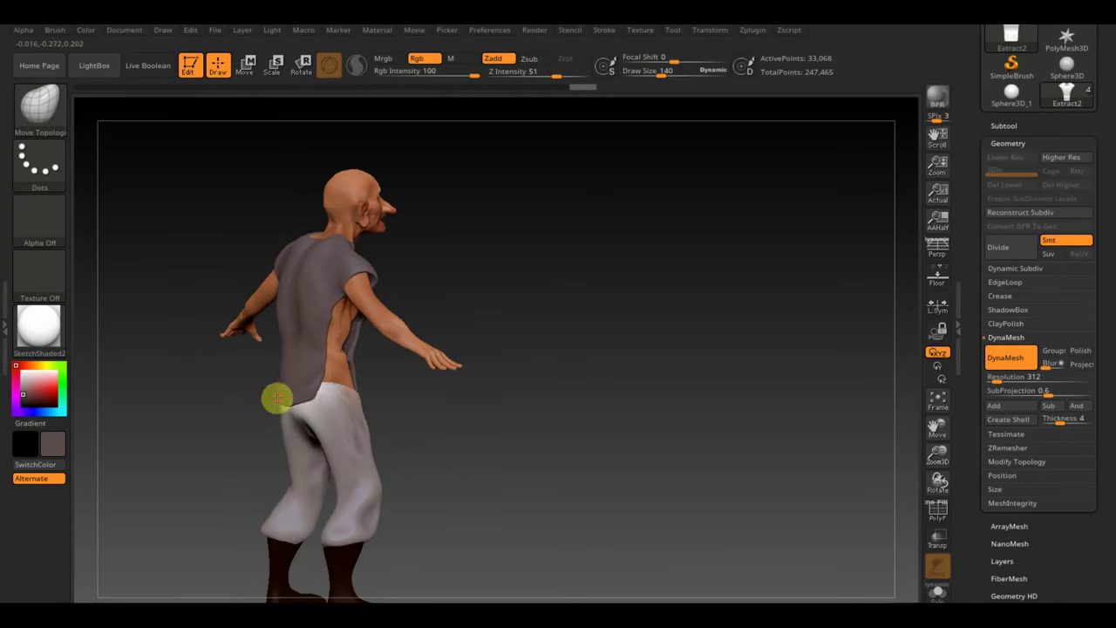
{"action": "mouse_move", "coordinate": [449, 433]}
{"action": "left_mouse_down"}
{"action": "mouse_move", "coordinate": [394, 444]}
{"action": "mouse_move", "coordinate": [409, 439]}
{"action": "left_mouse_up"}
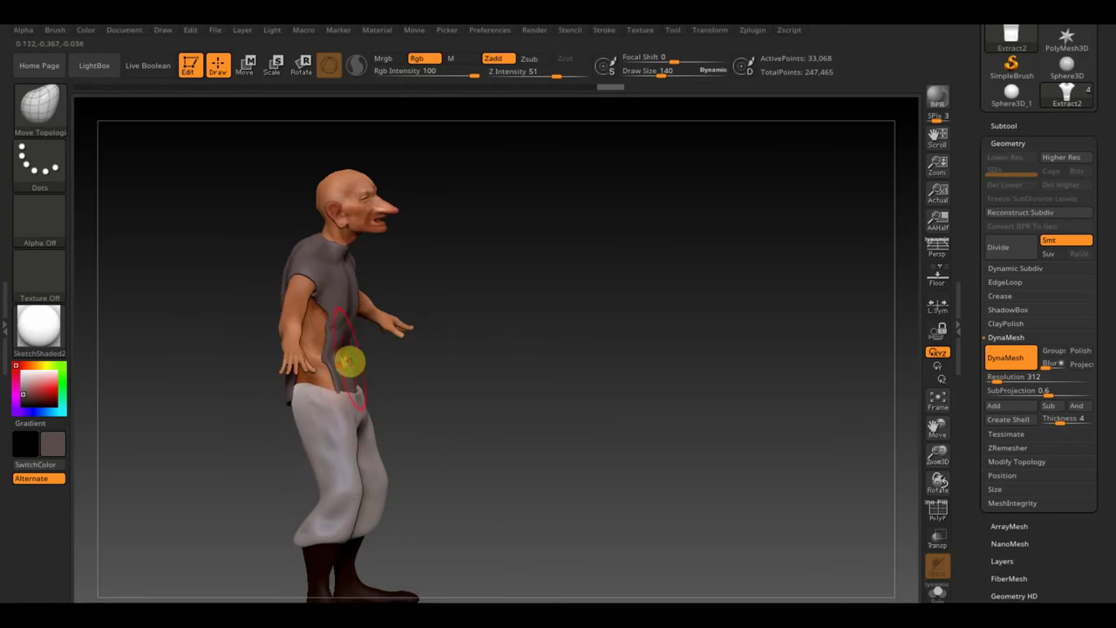
{"action": "left_click_drag", "start_coordinate": [346, 358], "coordinate": [353, 358]}
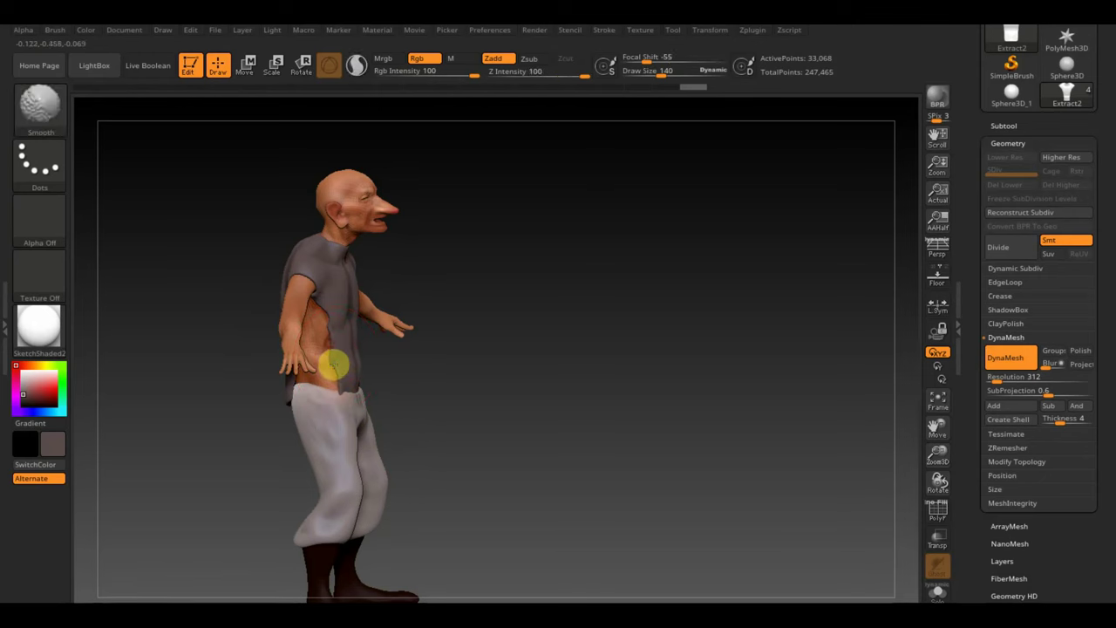
{"action": "mouse_move", "coordinate": [413, 362]}
{"action": "left_mouse_down"}
{"action": "mouse_move", "coordinate": [396, 397]}
{"action": "mouse_move", "coordinate": [443, 356]}
{"action": "left_mouse_up"}
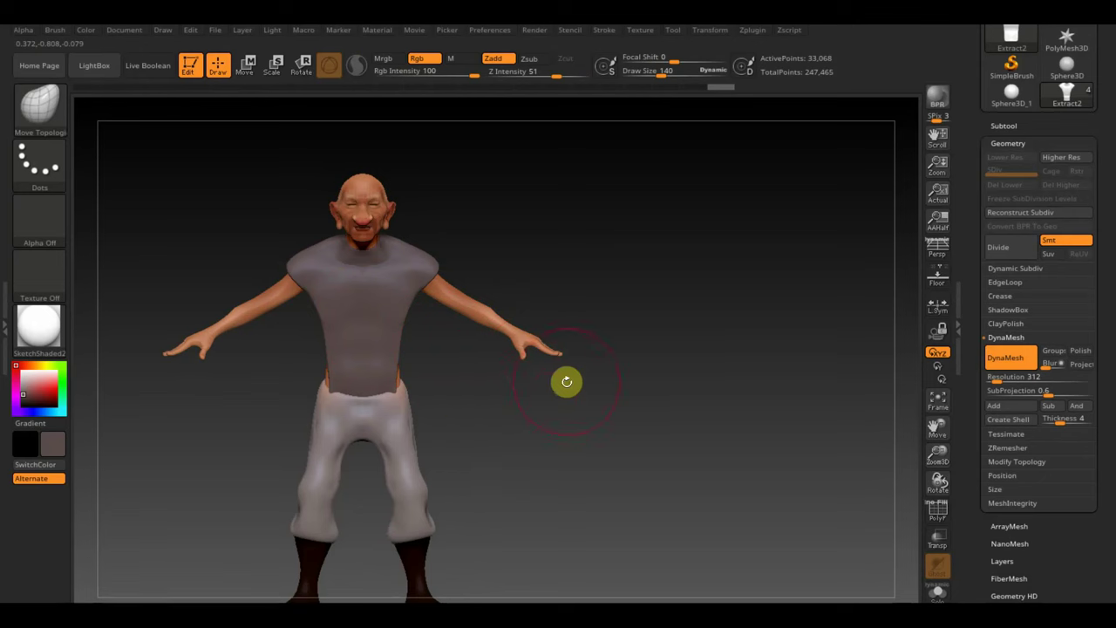
{"action": "left_click_drag", "start_coordinate": [618, 316], "coordinate": [713, 311], "text": "alt"}
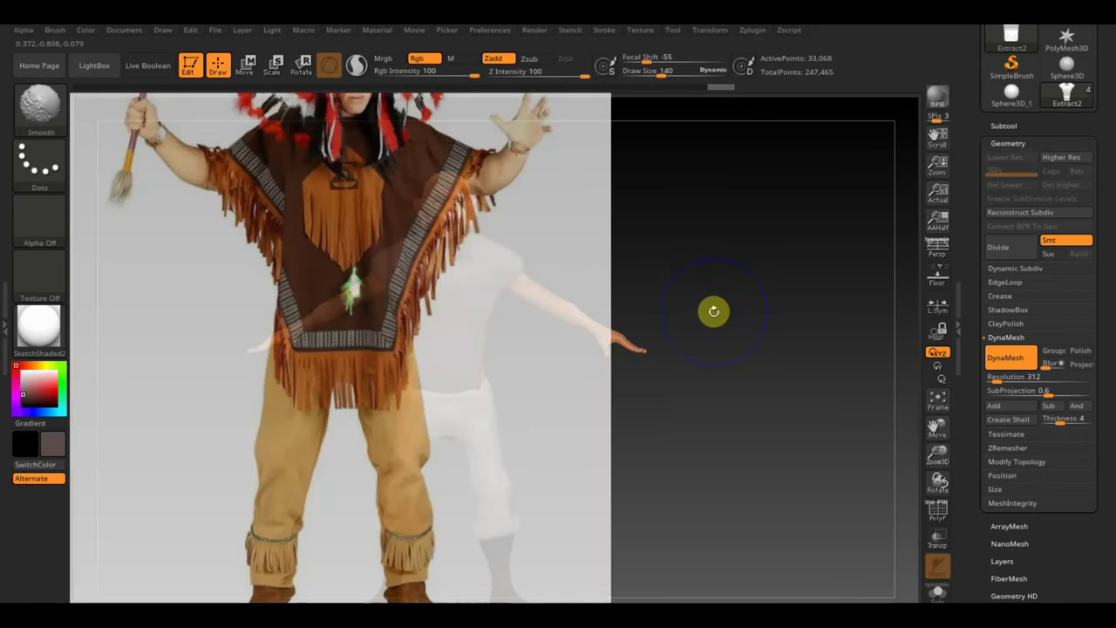
Step: Reshape the shirt around the waistband and smooth the torso, reducing brush size to 45
{"action": "key", "text": "shift"}
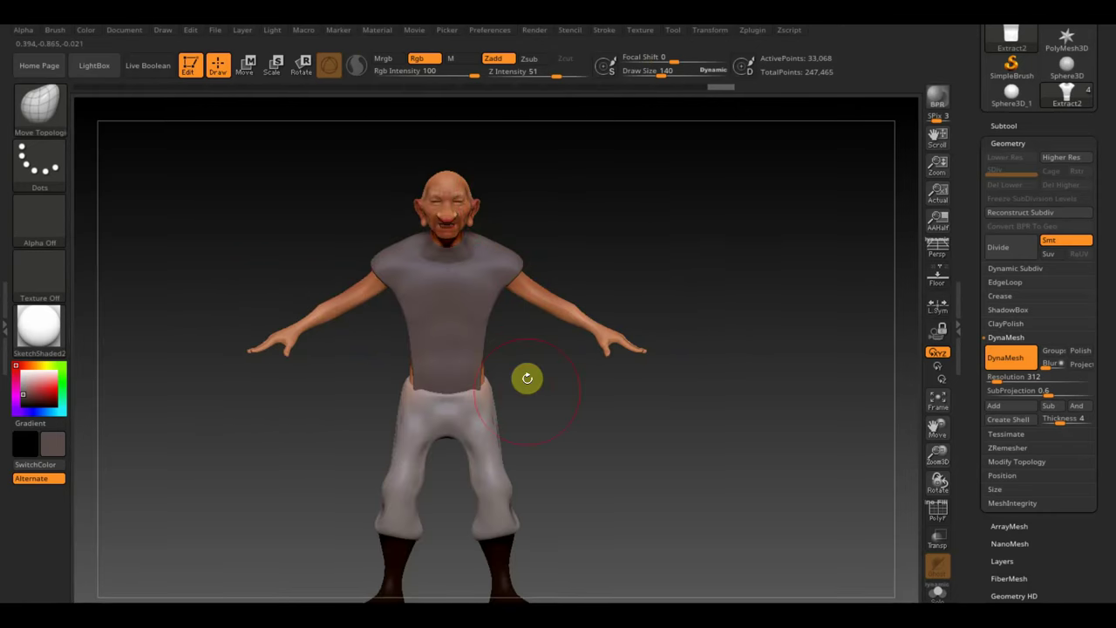
{"action": "left_click_drag", "start_coordinate": [540, 419], "coordinate": [609, 434]}
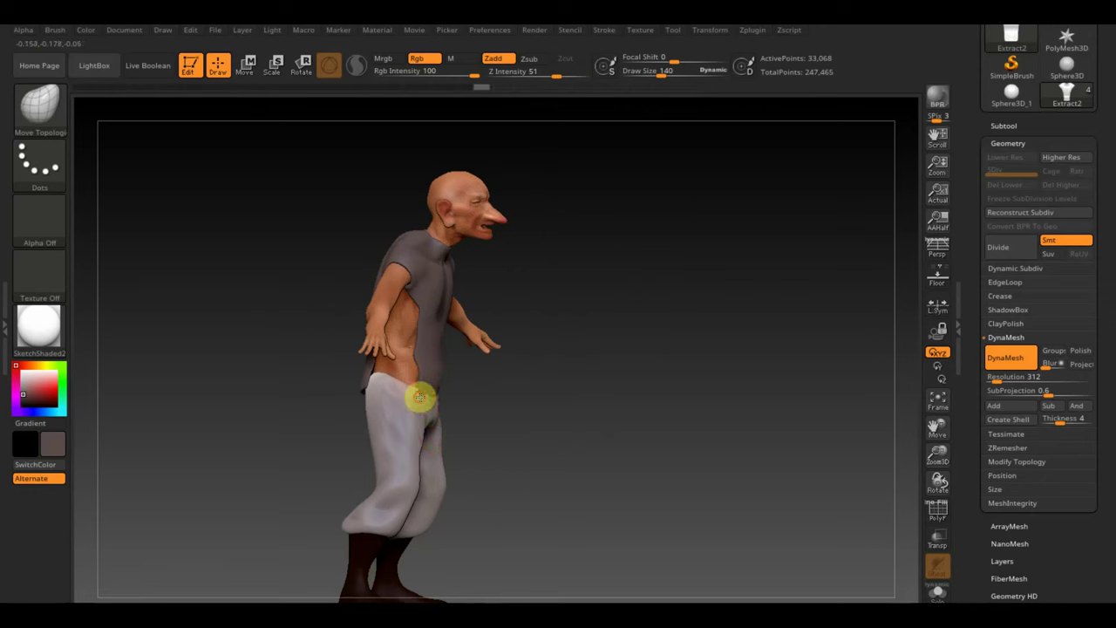
{"action": "left_click_drag", "start_coordinate": [434, 399], "coordinate": [419, 355]}
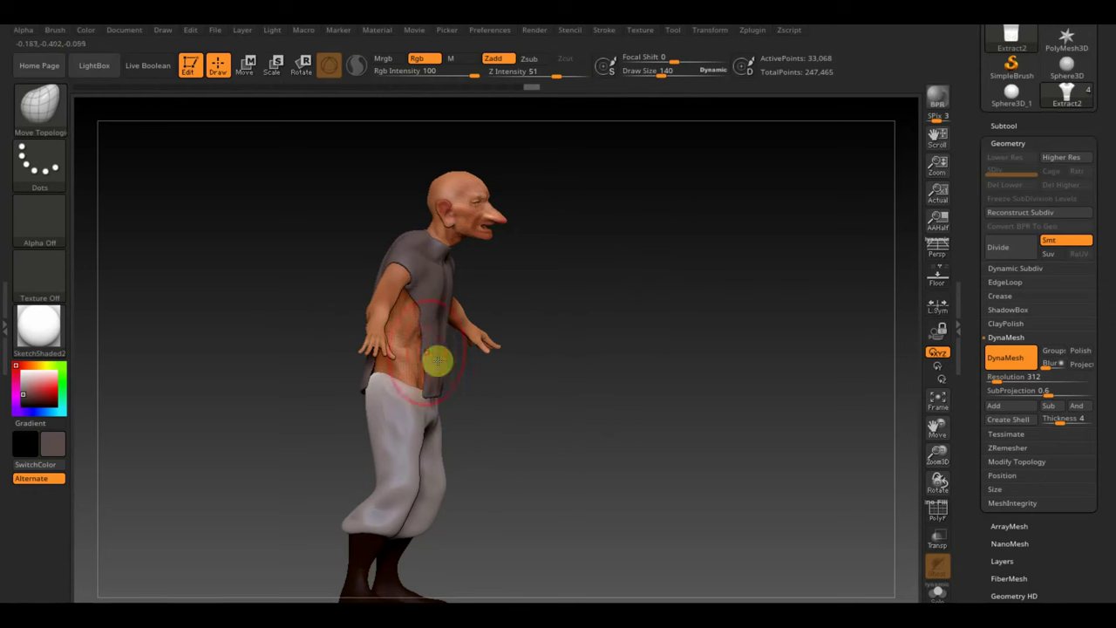
{"action": "left_click_drag", "start_coordinate": [424, 341], "coordinate": [420, 328], "text": "shift"}
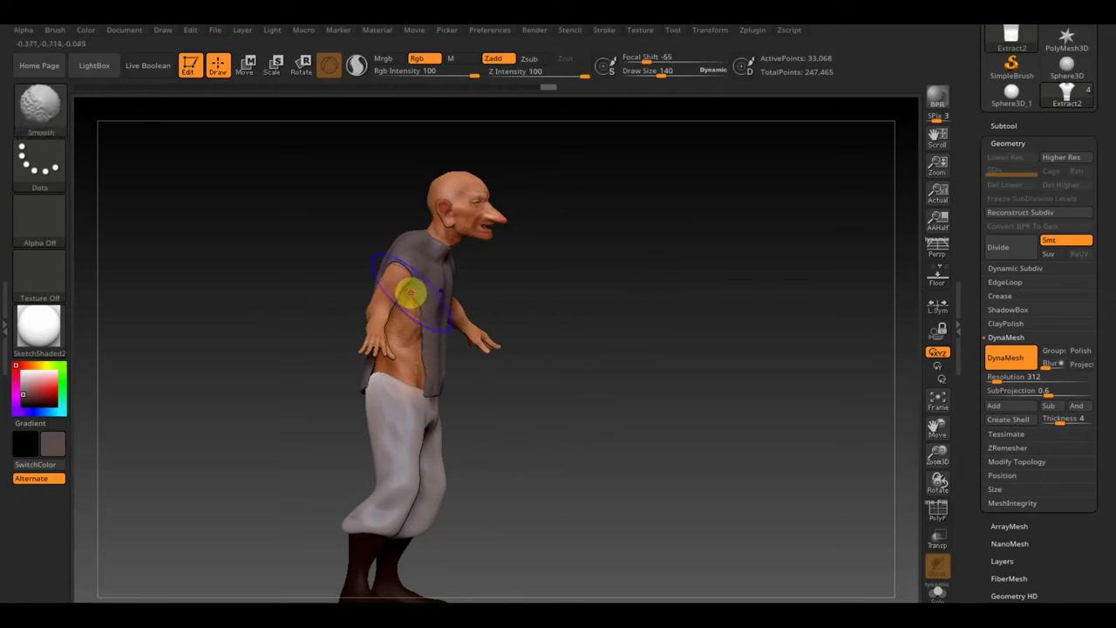
{"action": "left_click_drag", "start_coordinate": [419, 294], "coordinate": [413, 282], "text": "shift"}
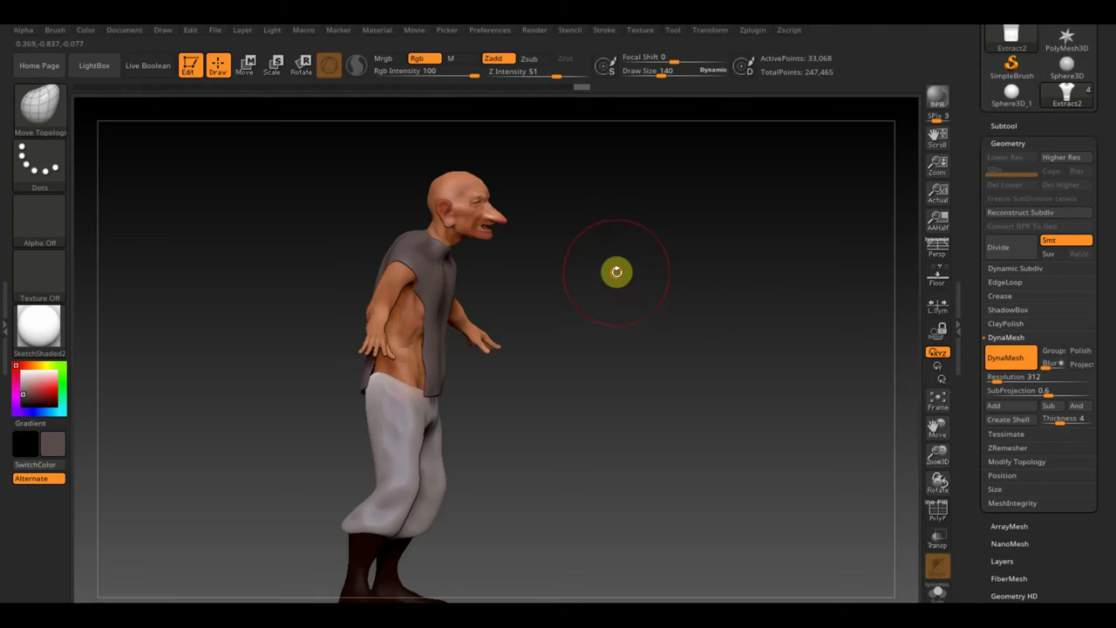
{"action": "mouse_move", "coordinate": [616, 270]}
{"action": "left_mouse_down", "text": "alt"}
{"action": "mouse_move", "coordinate": [648, 356]}
{"action": "mouse_move", "coordinate": [672, 314]}
{"action": "left_mouse_up", "text": "alt"}
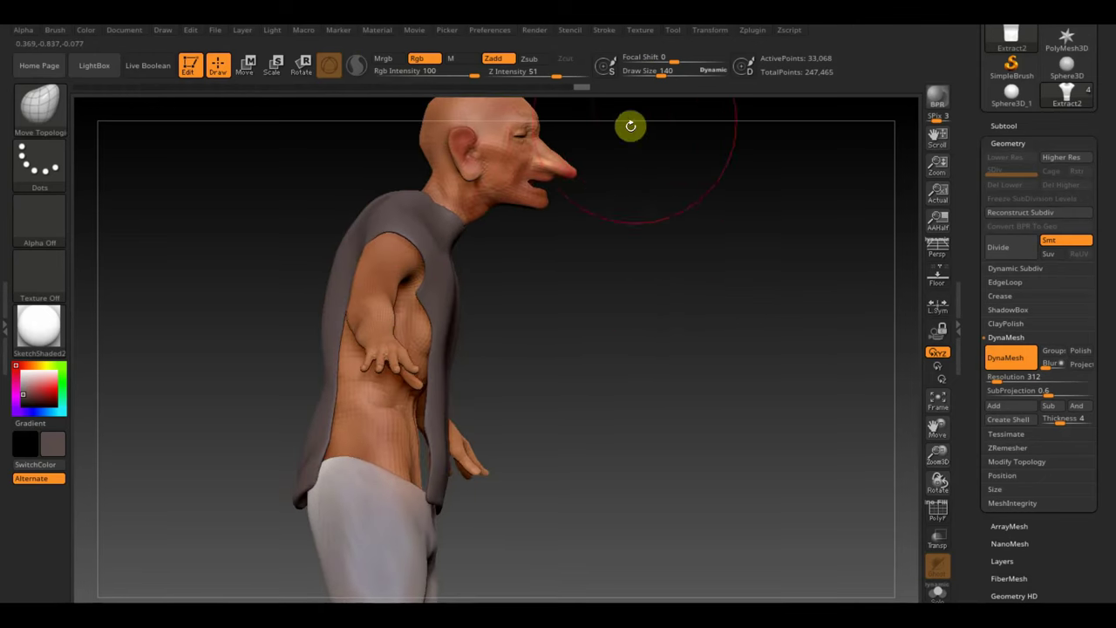
{"action": "left_click_drag", "start_coordinate": [664, 71], "coordinate": [648, 71]}
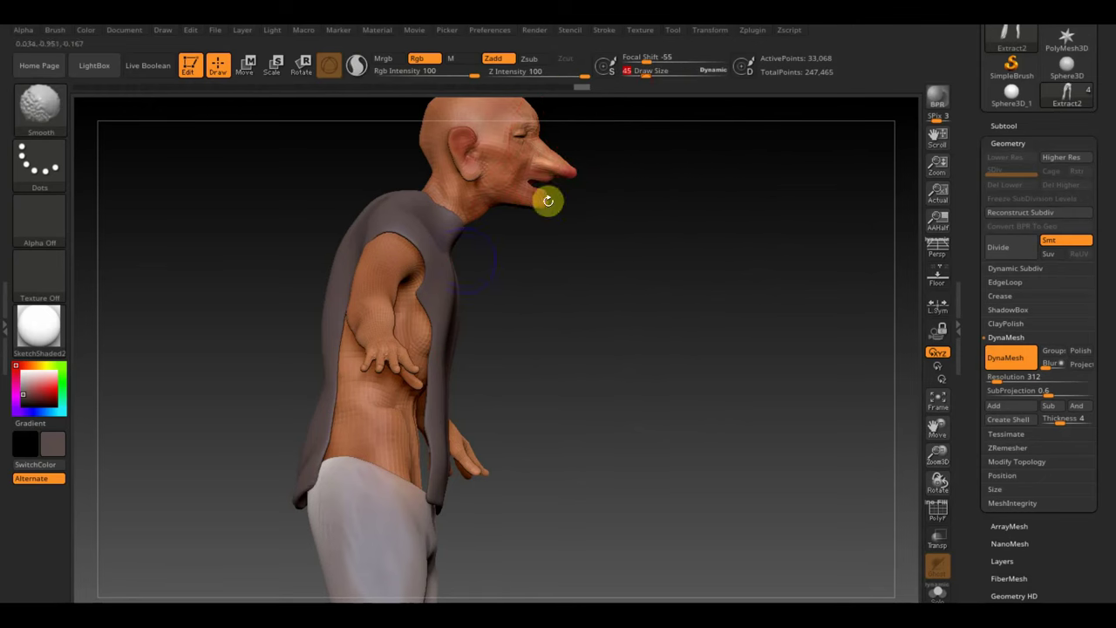
{"action": "left_click_drag", "start_coordinate": [446, 266], "coordinate": [418, 287], "text": "shift"}
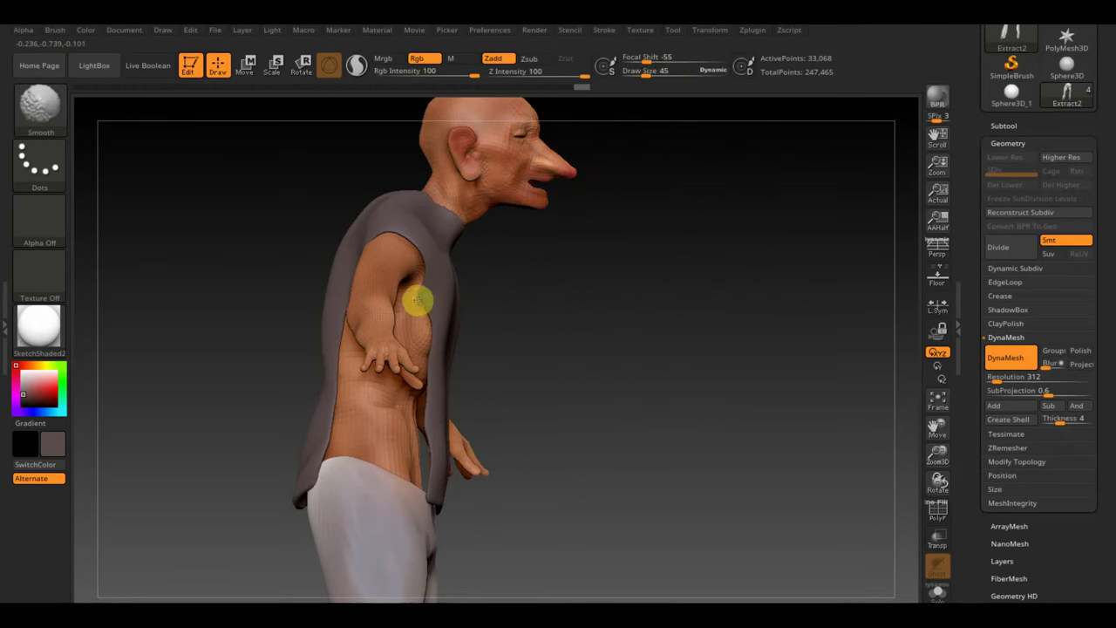
Step: Smooth the shirt around the neck from the back and side views
{"action": "left_click_drag", "start_coordinate": [588, 304], "coordinate": [520, 330]}
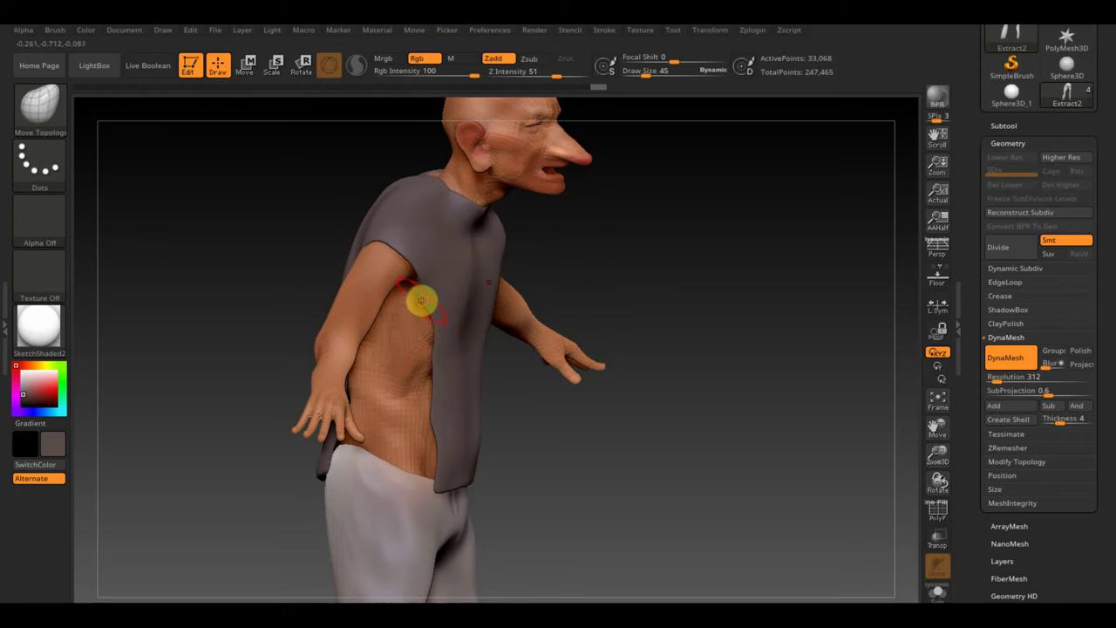
{"action": "key", "text": "shift"}
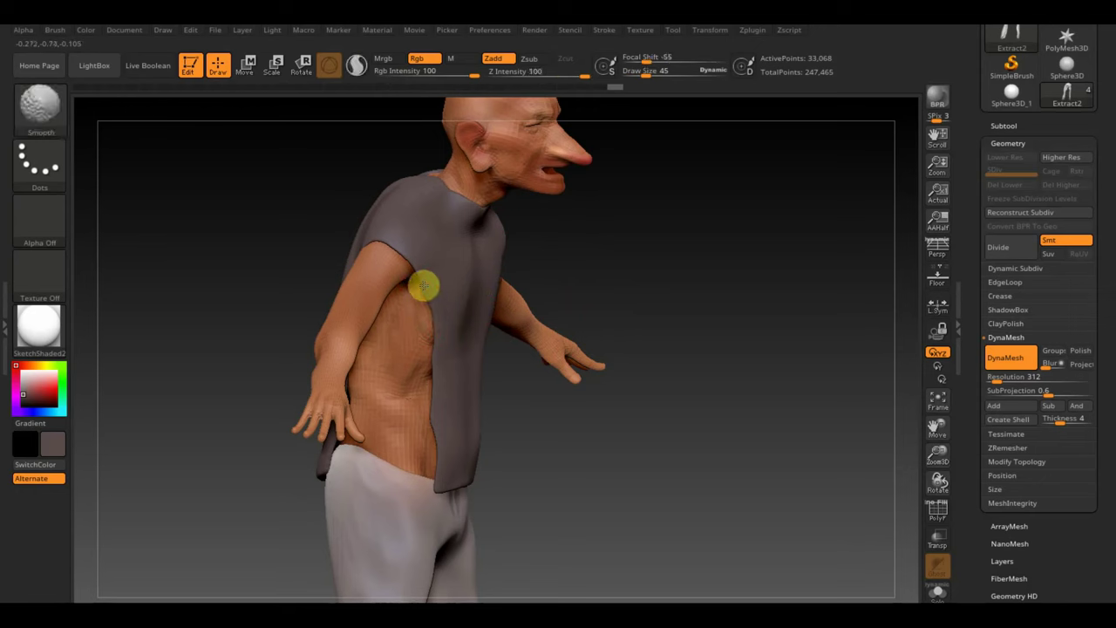
{"action": "mouse_move", "coordinate": [607, 255]}
{"action": "left_mouse_down"}
{"action": "mouse_move", "coordinate": [665, 287]}
{"action": "mouse_move", "coordinate": [637, 244]}
{"action": "mouse_move", "coordinate": [623, 259]}
{"action": "left_mouse_up"}
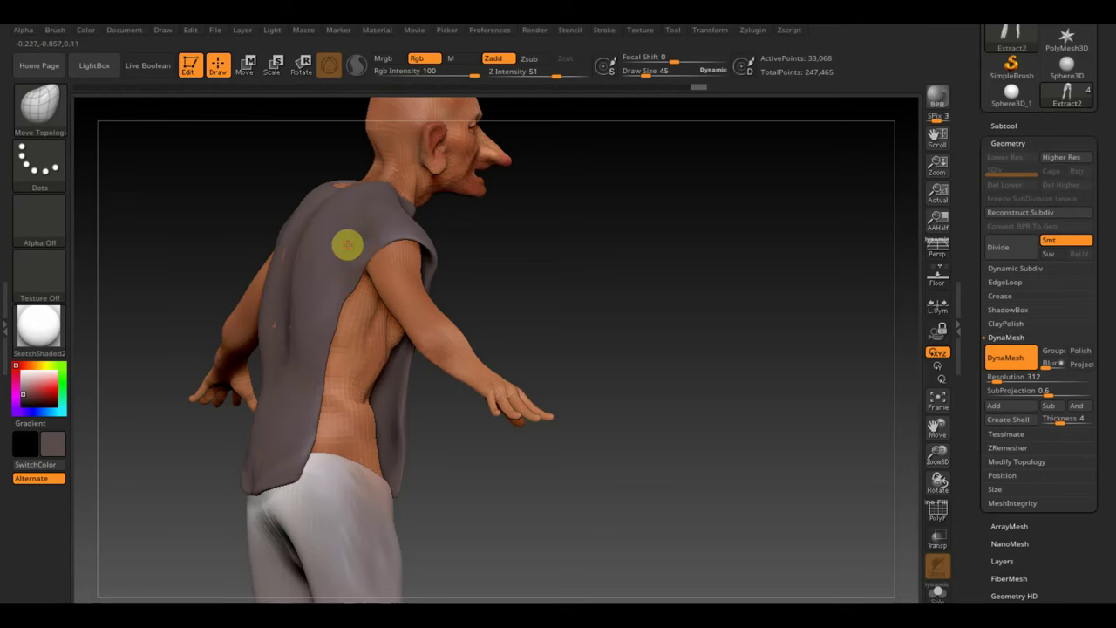
{"action": "left_click_drag", "start_coordinate": [551, 252], "coordinate": [643, 274]}
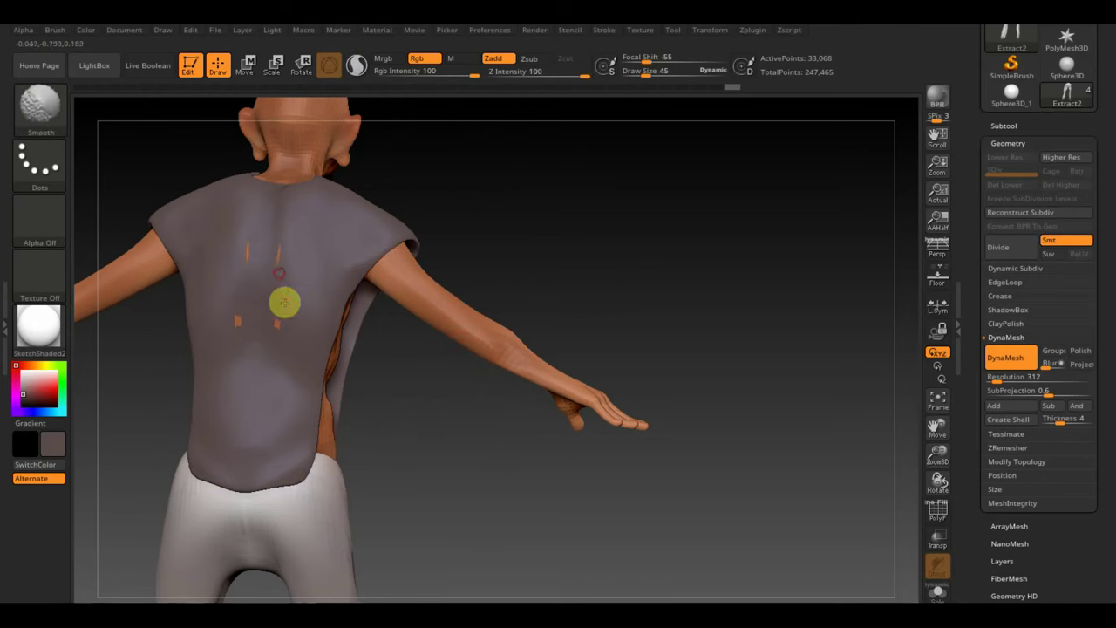
{"action": "mouse_move", "coordinate": [566, 264]}
{"action": "left_mouse_down"}
{"action": "mouse_move", "coordinate": [524, 279]}
{"action": "mouse_move", "coordinate": [573, 304]}
{"action": "mouse_move", "coordinate": [566, 376]}
{"action": "mouse_move", "coordinate": [606, 366]}
{"action": "mouse_move", "coordinate": [596, 332]}
{"action": "left_mouse_up"}
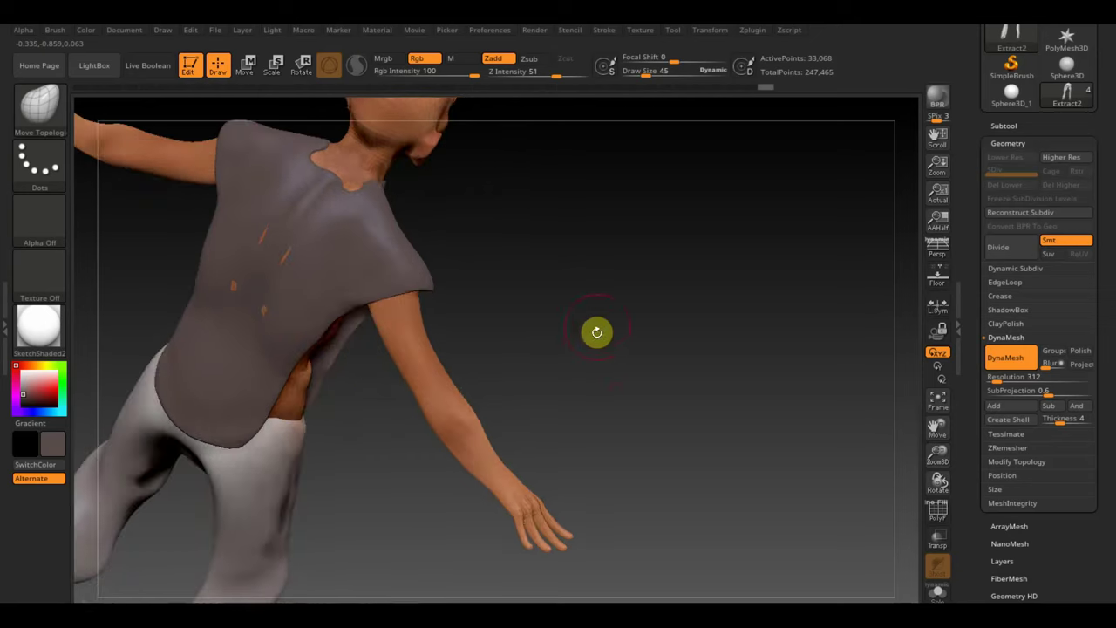
{"action": "key", "text": "shift"}
{"action": "mouse_move", "coordinate": [388, 181]}
{"action": "left_mouse_down", "text": "shift"}
{"action": "mouse_move", "coordinate": [399, 180]}
{"action": "mouse_move", "coordinate": [341, 182]}
{"action": "mouse_move", "coordinate": [329, 130]}
{"action": "left_mouse_up", "text": "shift"}
{"action": "mouse_move", "coordinate": [546, 208]}
{"action": "left_mouse_down"}
{"action": "mouse_move", "coordinate": [453, 204]}
{"action": "mouse_move", "coordinate": [411, 169]}
{"action": "mouse_move", "coordinate": [436, 155]}
{"action": "mouse_move", "coordinate": [389, 181]}
{"action": "left_mouse_up"}
{"action": "left_click_drag", "start_coordinate": [262, 205], "coordinate": [250, 239], "text": "shift"}
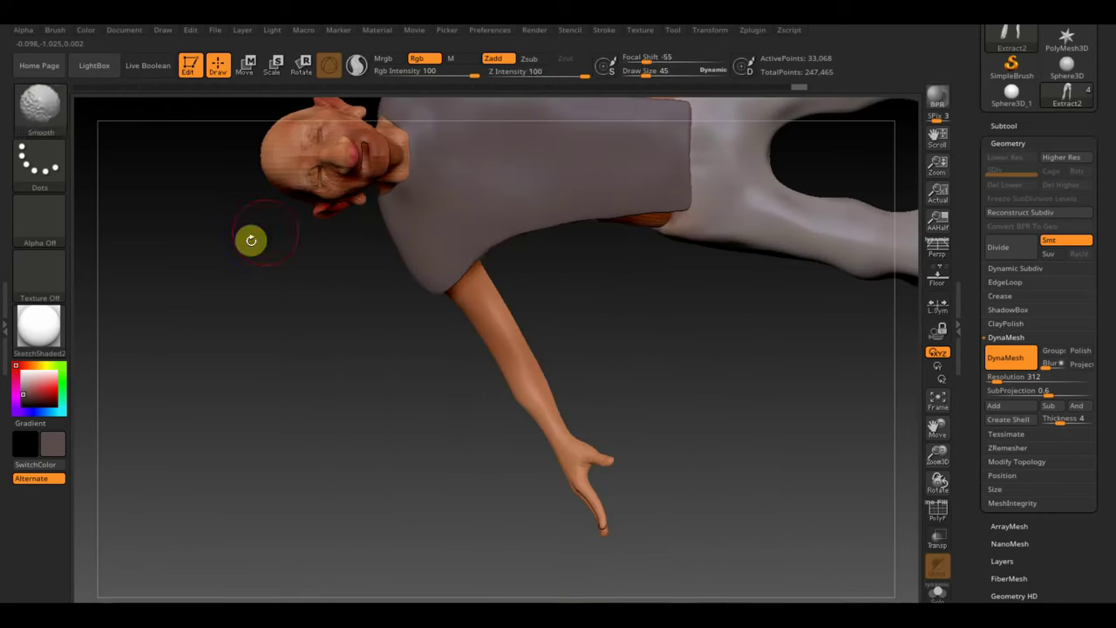
{"action": "mouse_move", "coordinate": [658, 379]}
{"action": "left_mouse_down"}
{"action": "mouse_move", "coordinate": [591, 428]}
{"action": "mouse_move", "coordinate": [637, 413]}
{"action": "mouse_move", "coordinate": [710, 355]}
{"action": "left_mouse_up"}
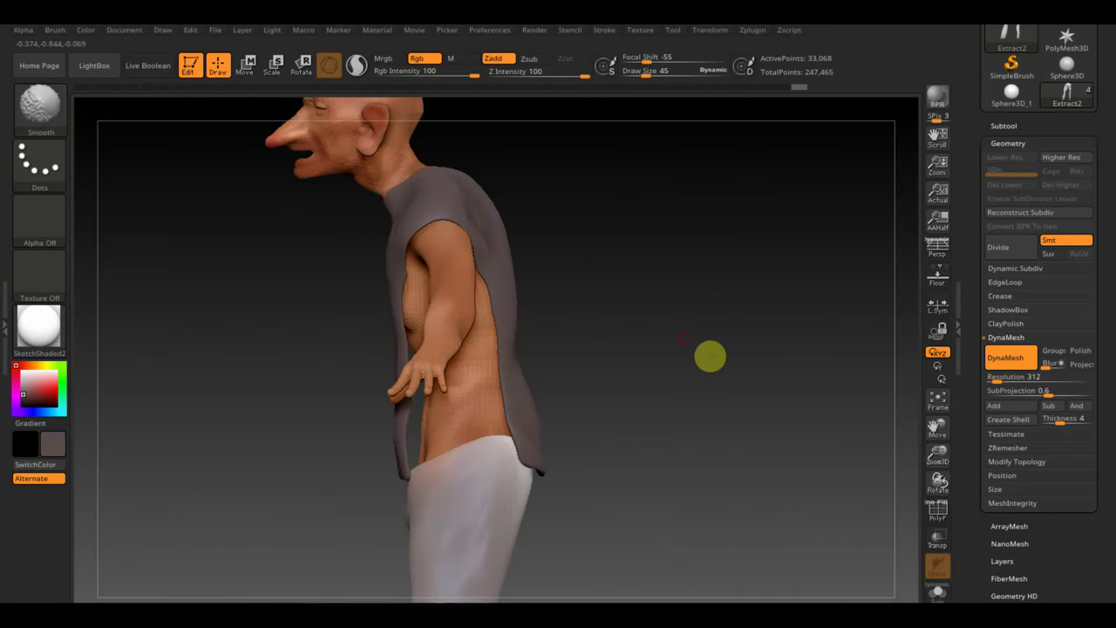
{"action": "mouse_move", "coordinate": [703, 169]}
{"action": "left_mouse_down", "text": "alt"}
{"action": "mouse_move", "coordinate": [738, 347]}
{"action": "mouse_move", "coordinate": [776, 399]}
{"action": "mouse_move", "coordinate": [723, 319]}
{"action": "left_mouse_up", "text": "alt"}
Step: On the body subtool, pull the nose into a longer point and lift the jaw and lip
{"action": "left_click", "coordinate": [511, 262], "text": "alt"}
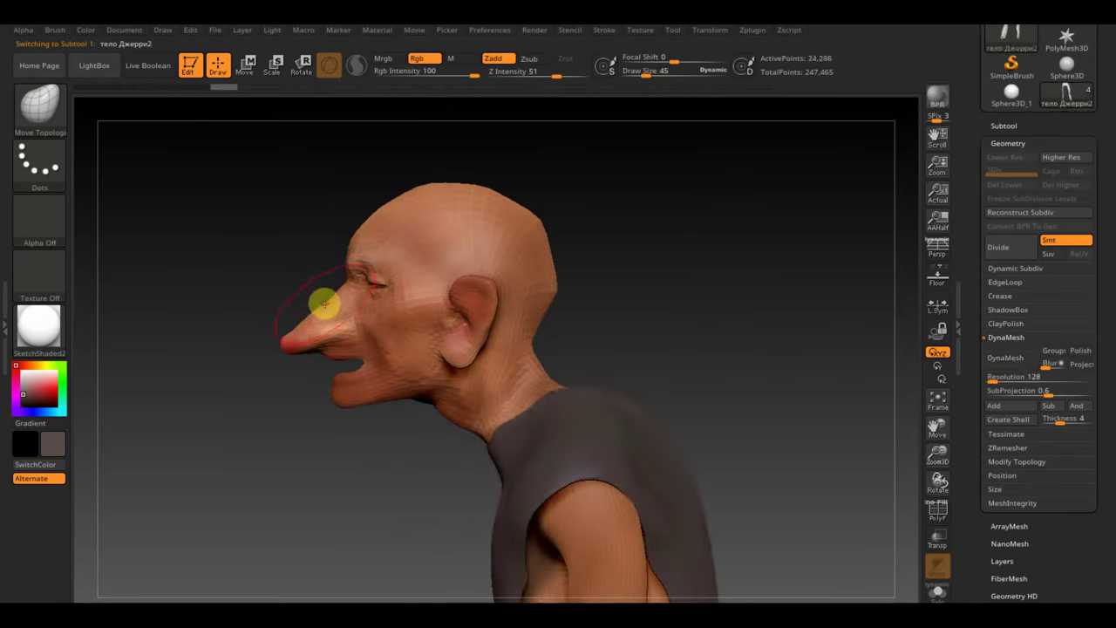
{"action": "left_click_drag", "start_coordinate": [618, 270], "coordinate": [553, 277]}
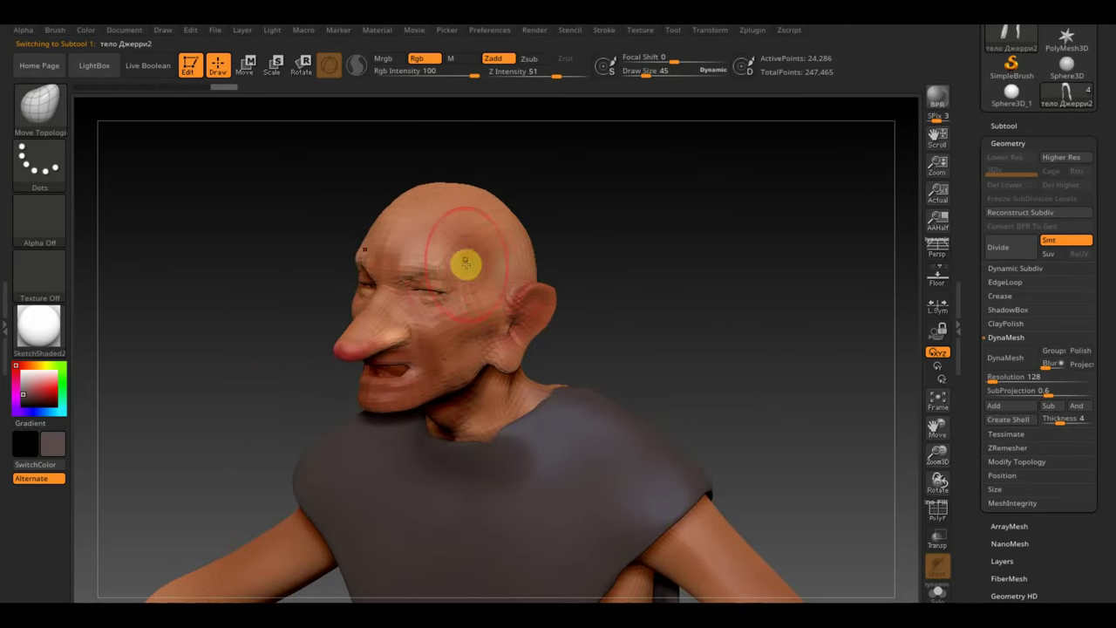
{"action": "left_click_drag", "start_coordinate": [641, 298], "coordinate": [623, 304]}
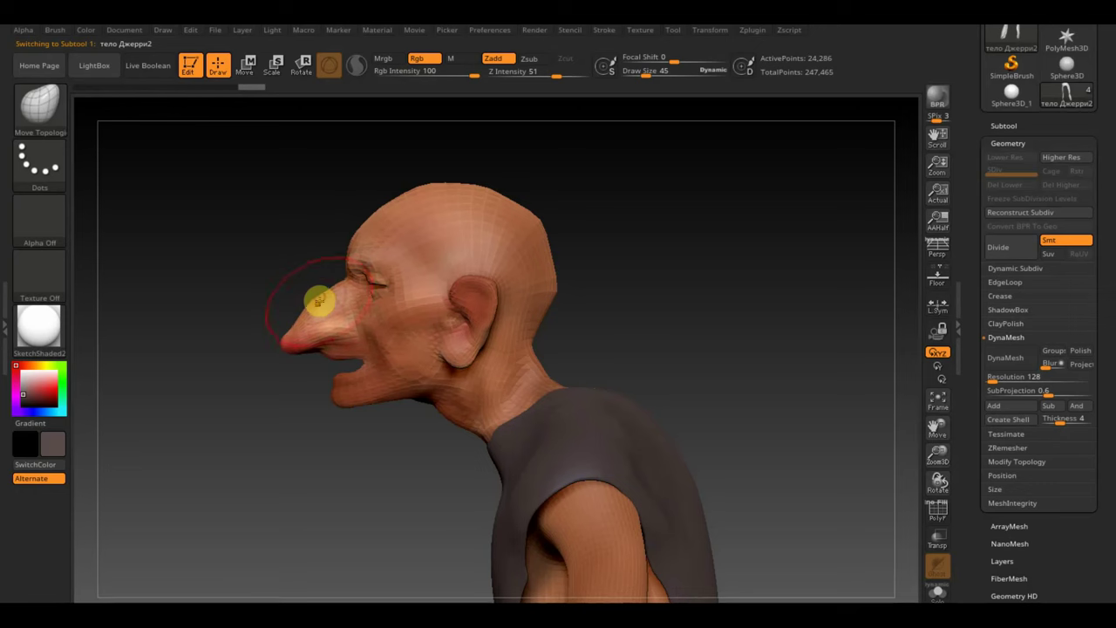
{"action": "mouse_move", "coordinate": [320, 297]}
{"action": "left_mouse_down"}
{"action": "mouse_move", "coordinate": [284, 343]}
{"action": "mouse_move", "coordinate": [294, 351]}
{"action": "left_mouse_up"}
{"action": "mouse_move", "coordinate": [305, 310]}
{"action": "left_mouse_down"}
{"action": "mouse_move", "coordinate": [316, 303]}
{"action": "mouse_move", "coordinate": [311, 355]}
{"action": "left_mouse_up"}
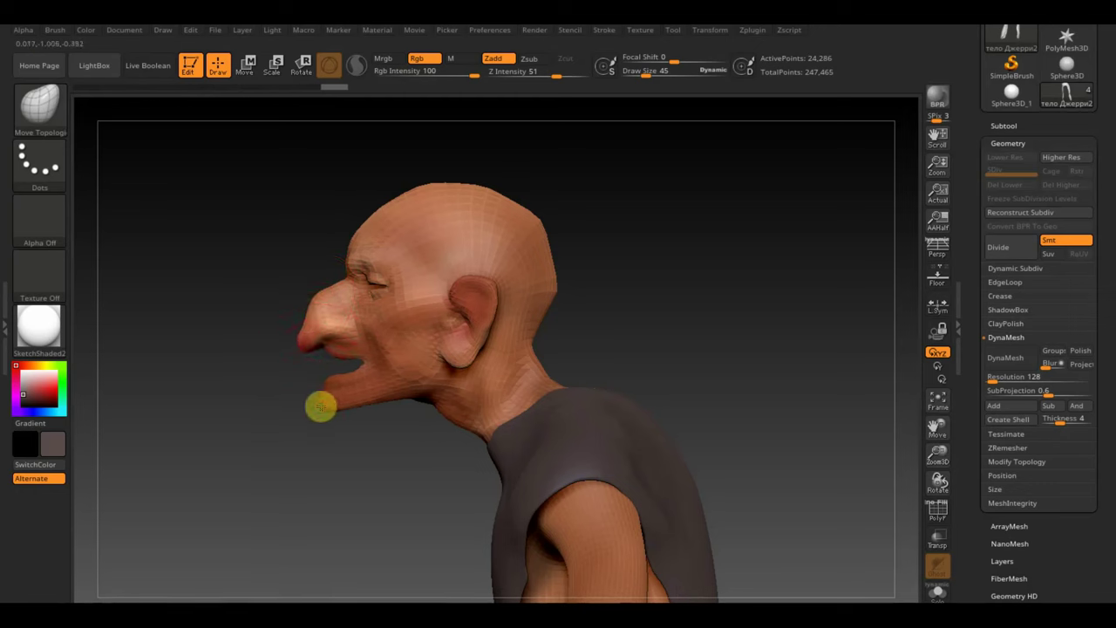
{"action": "mouse_move", "coordinate": [322, 406]}
{"action": "left_mouse_down"}
{"action": "mouse_move", "coordinate": [325, 354]}
{"action": "mouse_move", "coordinate": [337, 399]}
{"action": "left_mouse_up"}
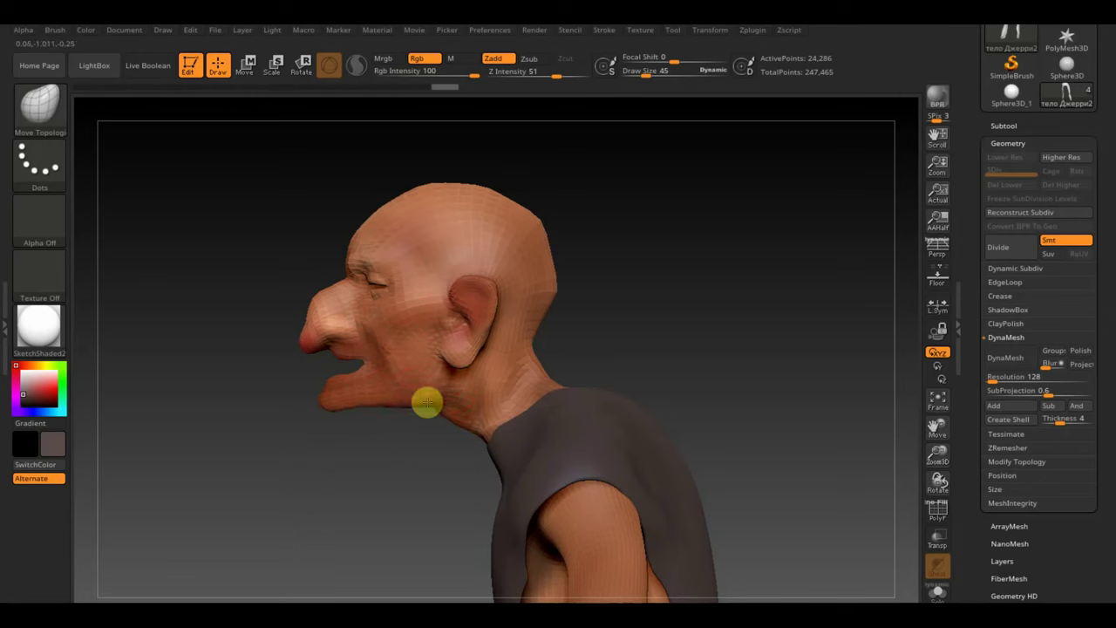
Step: Refine the nose and mouth from the front and check the face from several angles
{"action": "left_click_drag", "start_coordinate": [598, 326], "coordinate": [692, 325]}
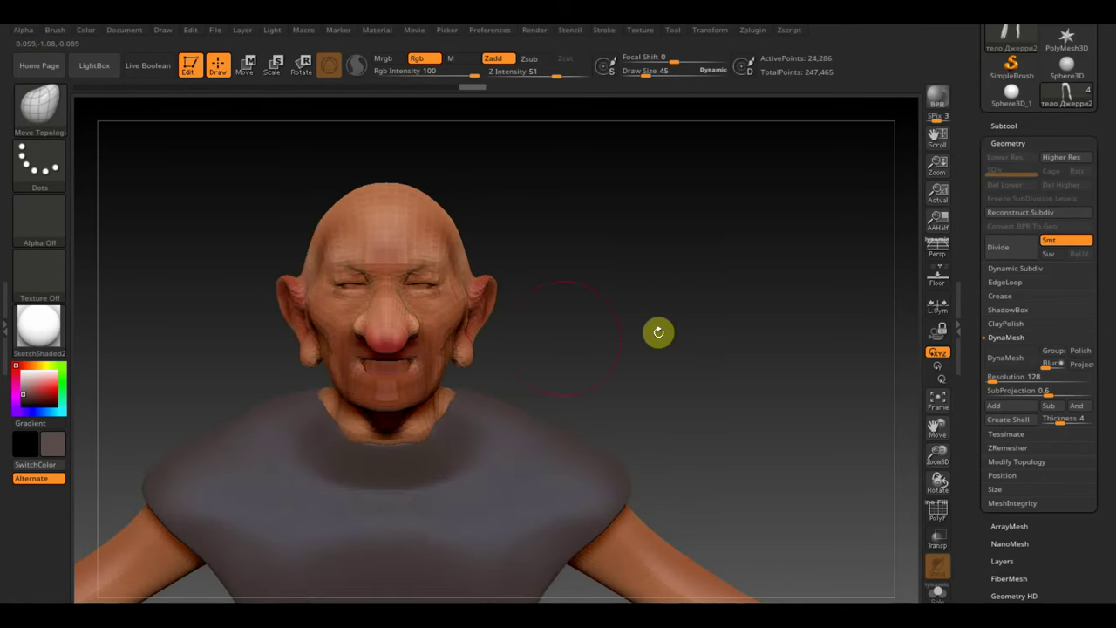
{"action": "left_click_drag", "start_coordinate": [406, 334], "coordinate": [367, 332]}
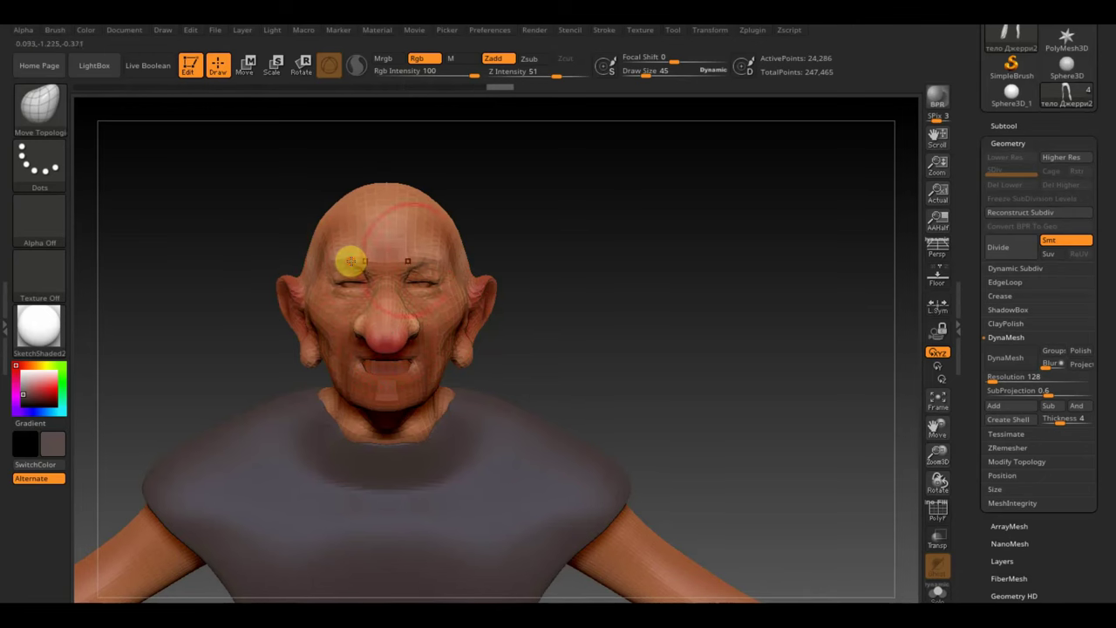
{"action": "mouse_move", "coordinate": [608, 243]}
{"action": "left_mouse_down"}
{"action": "mouse_move", "coordinate": [553, 259]}
{"action": "mouse_move", "coordinate": [571, 252]}
{"action": "left_mouse_up"}
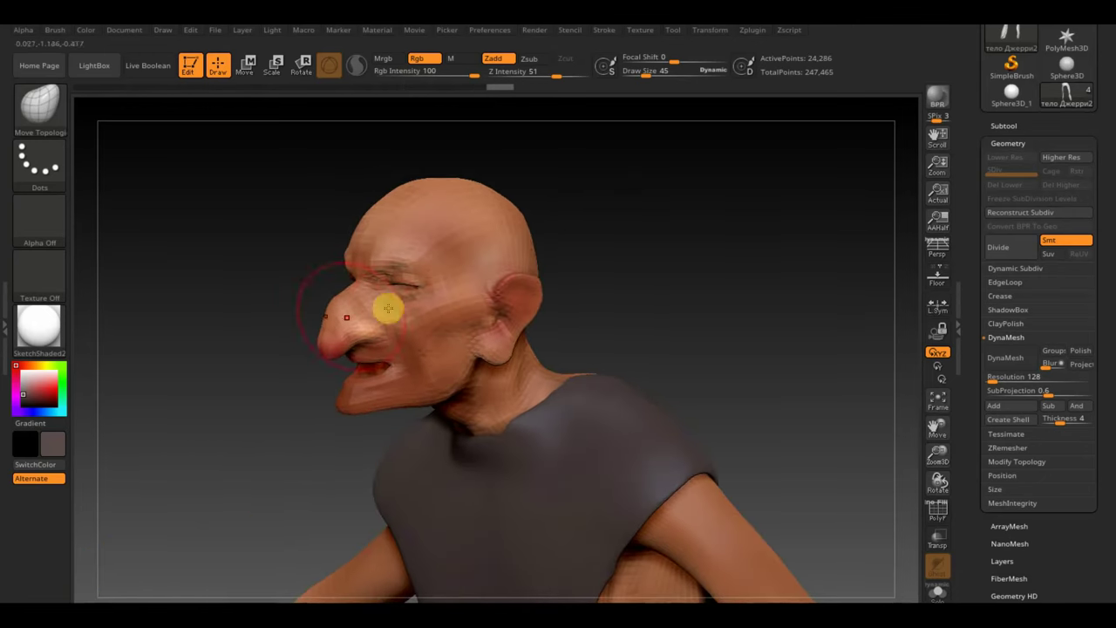
{"action": "left_click_drag", "start_coordinate": [254, 307], "coordinate": [229, 301]}
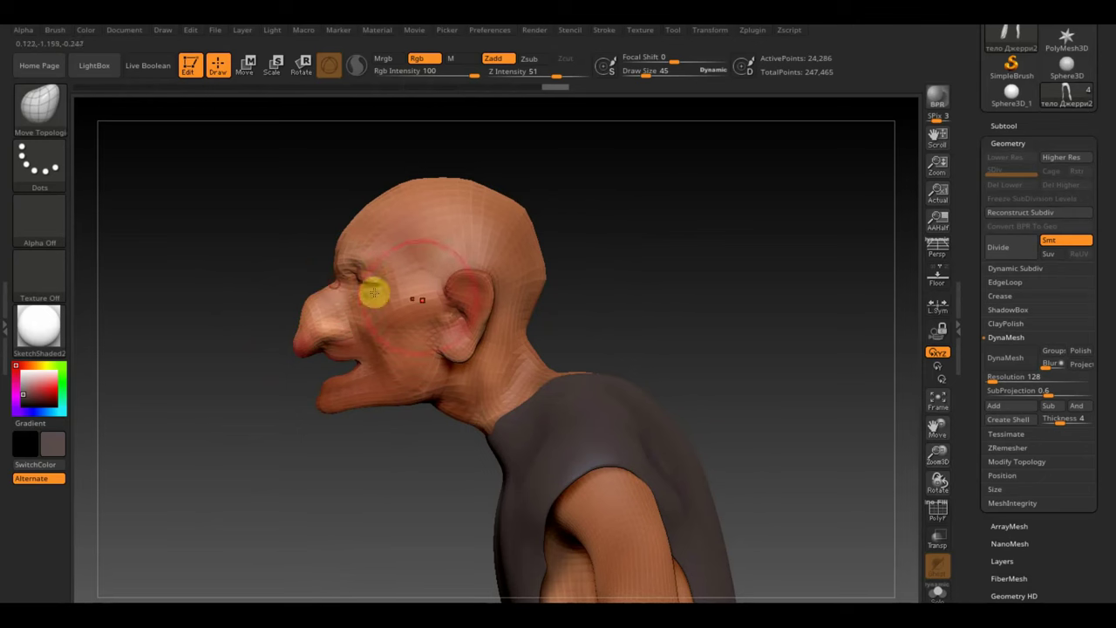
{"action": "left_click_drag", "start_coordinate": [627, 307], "coordinate": [692, 282]}
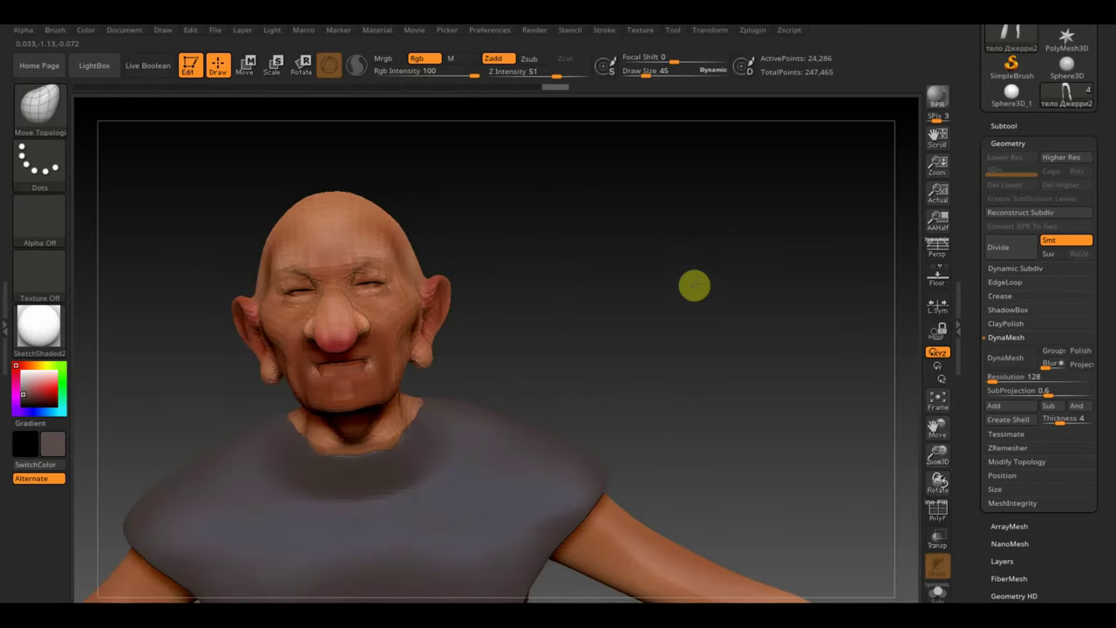
{"action": "mouse_move", "coordinate": [594, 353]}
{"action": "left_mouse_down"}
{"action": "mouse_move", "coordinate": [636, 356]}
{"action": "mouse_move", "coordinate": [461, 365]}
{"action": "left_mouse_up"}
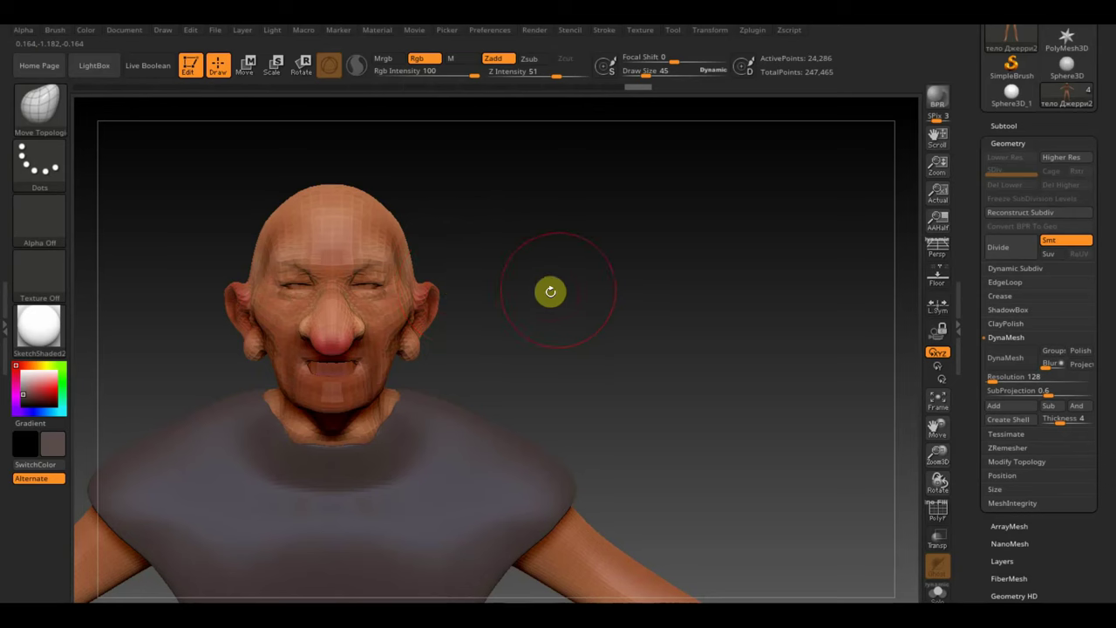
{"action": "mouse_move", "coordinate": [553, 311]}
{"action": "right_mouse_down", "text": "ctrl"}
{"action": "mouse_move", "coordinate": [544, 294]}
{"action": "mouse_move", "coordinate": [498, 294]}
{"action": "mouse_move", "coordinate": [655, 254]}
{"action": "mouse_move", "coordinate": [641, 231]}
{"action": "mouse_move", "coordinate": [619, 259]}
{"action": "mouse_move", "coordinate": [587, 259]}
{"action": "mouse_move", "coordinate": [578, 302]}
{"action": "mouse_move", "coordinate": [620, 285]}
{"action": "mouse_move", "coordinate": [601, 282]}
{"action": "mouse_move", "coordinate": [683, 271]}
{"action": "right_mouse_up", "text": "ctrl"}
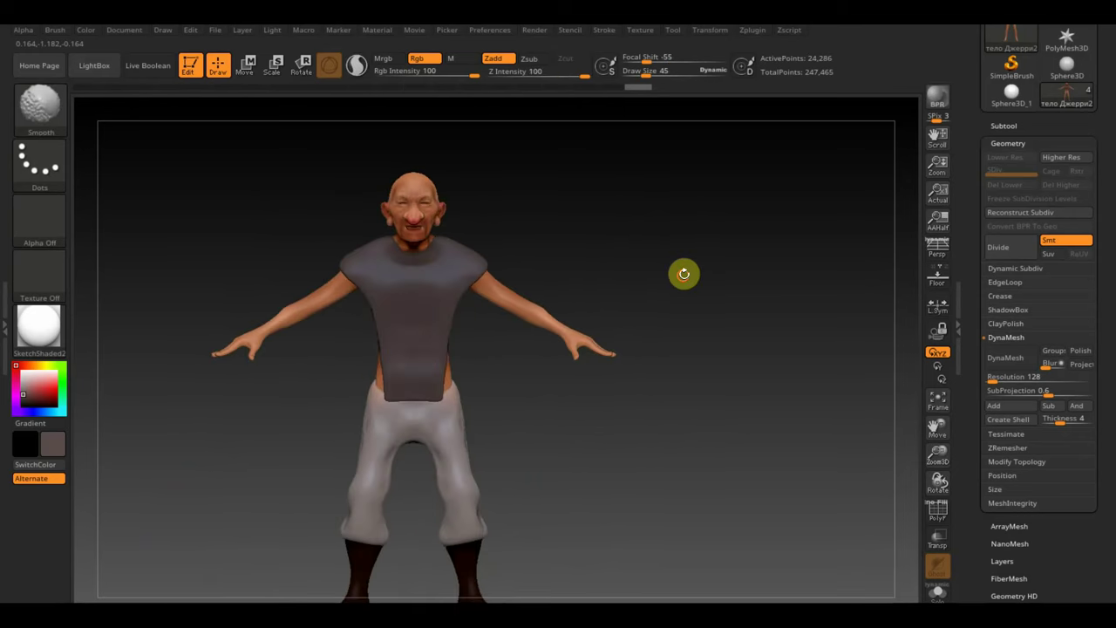
Step: Mask a band around both forearms and orbit sideways to check it
{"action": "key", "text": "ctrl"}
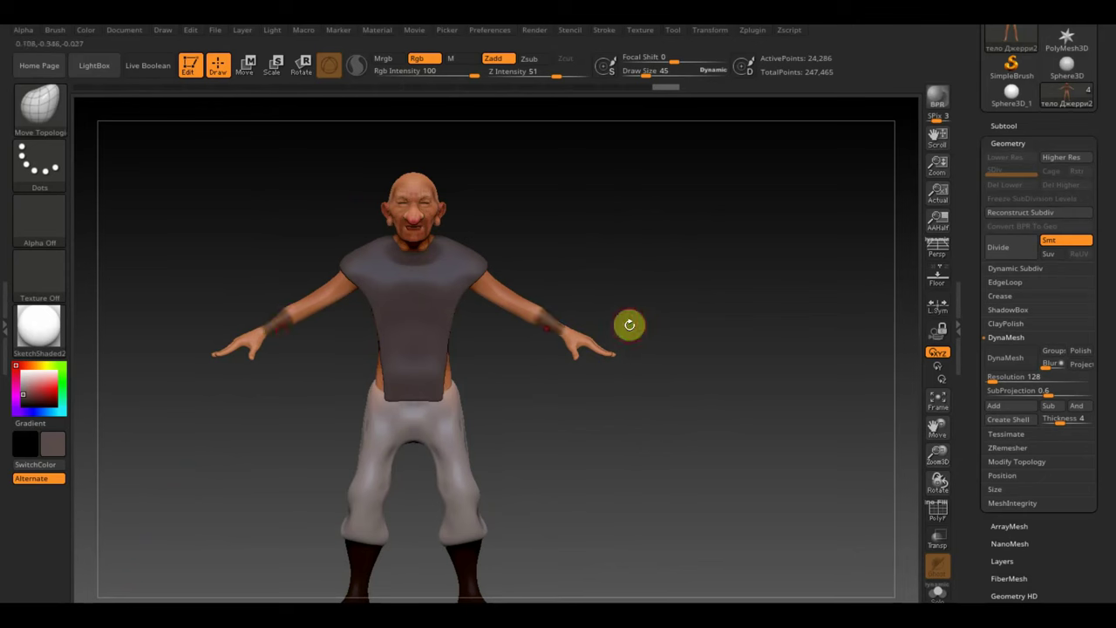
{"action": "left_click", "coordinate": [551, 320], "text": "ctrl"}
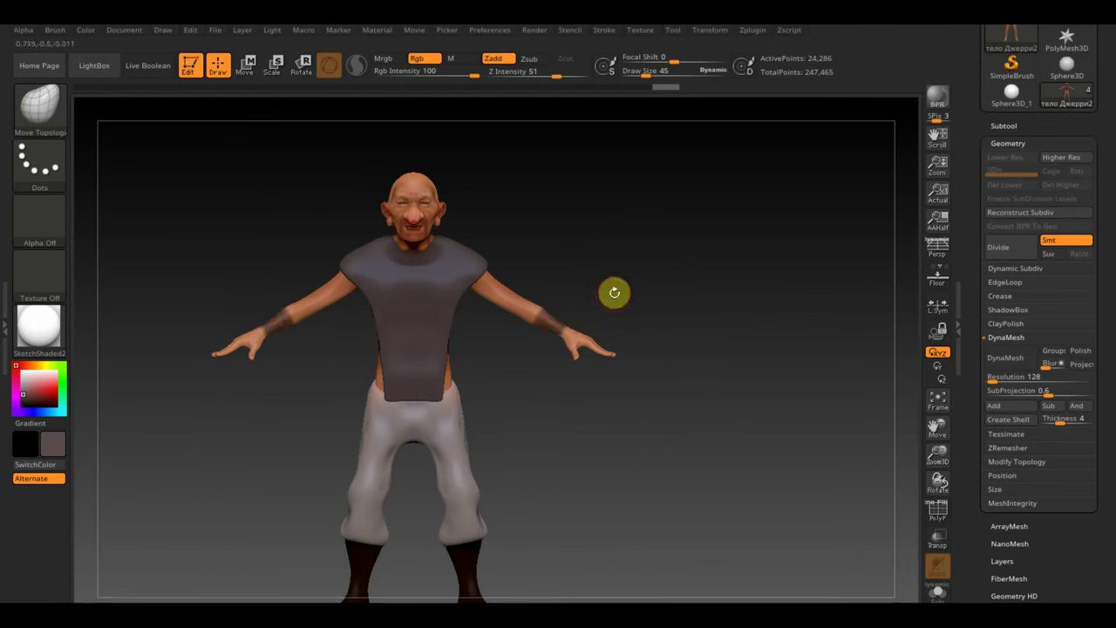
{"action": "mouse_move", "coordinate": [614, 292]}
{"action": "left_mouse_down"}
{"action": "mouse_move", "coordinate": [551, 311]}
{"action": "mouse_move", "coordinate": [545, 226]}
{"action": "left_mouse_up"}
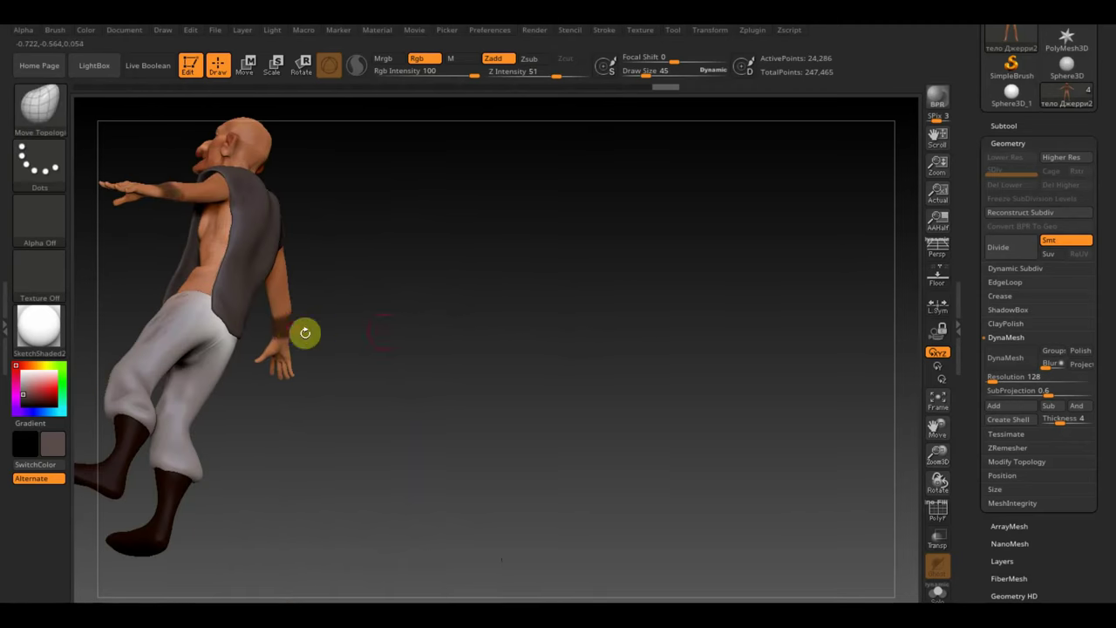
{"action": "mouse_move", "coordinate": [305, 331]}
{"action": "left_mouse_down"}
{"action": "mouse_move", "coordinate": [439, 369]}
{"action": "mouse_move", "coordinate": [576, 359]}
{"action": "mouse_move", "coordinate": [926, 382]}
{"action": "left_mouse_up"}
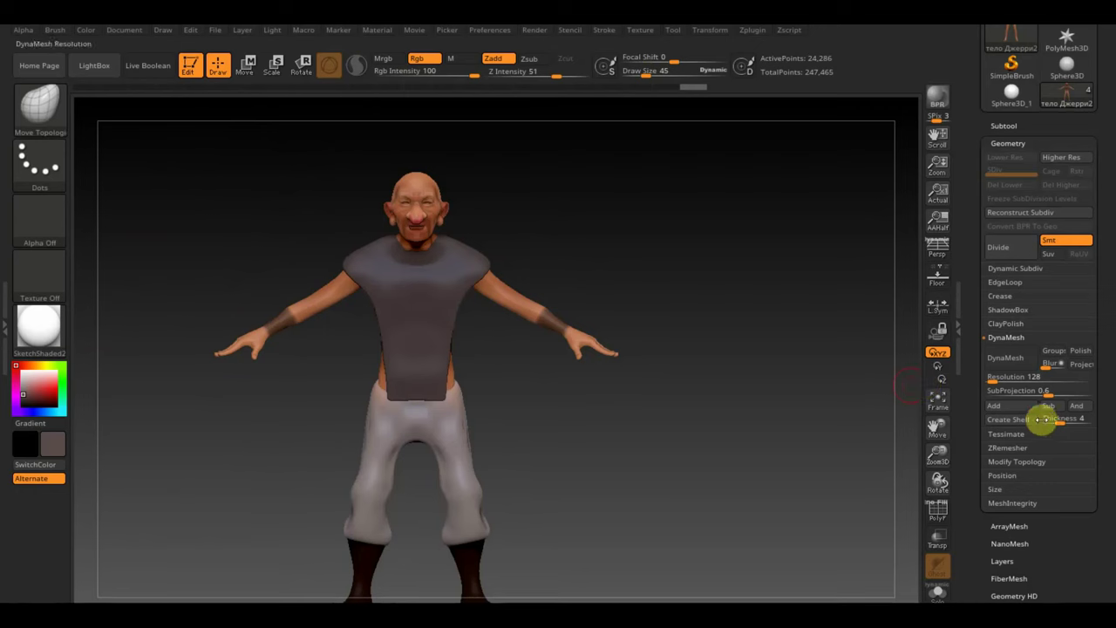
Step: Extract the forearm mask and accept it as the new Extract3 wristband subtool
{"action": "left_click", "coordinate": [1003, 126]}
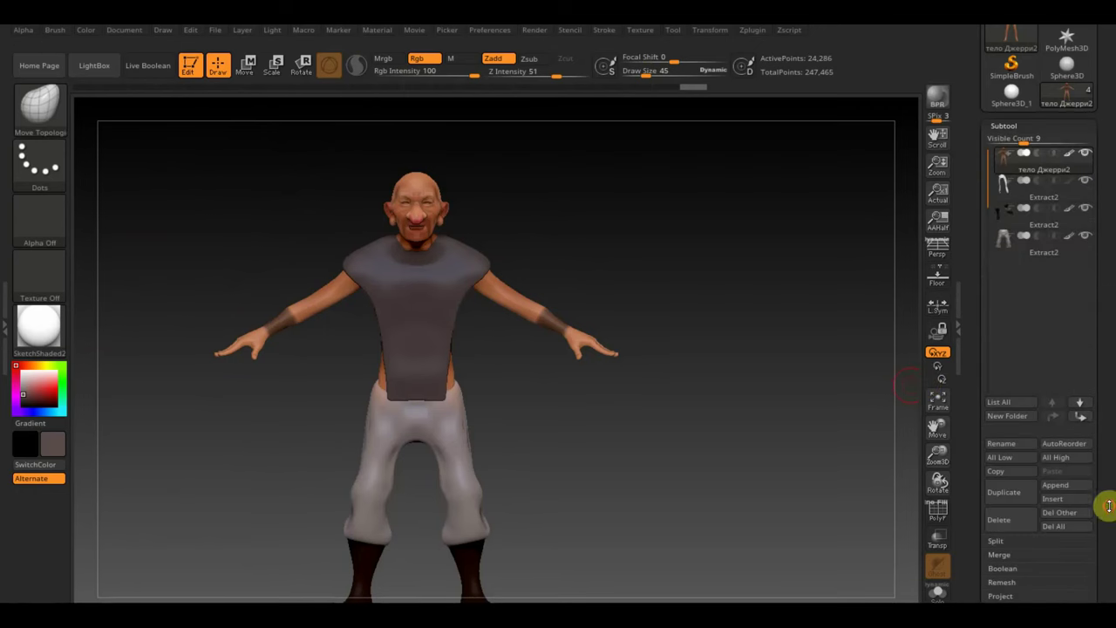
{"action": "scroll", "coordinate": [1106, 454], "scroll_direction": "down", "scroll_amount": 5}
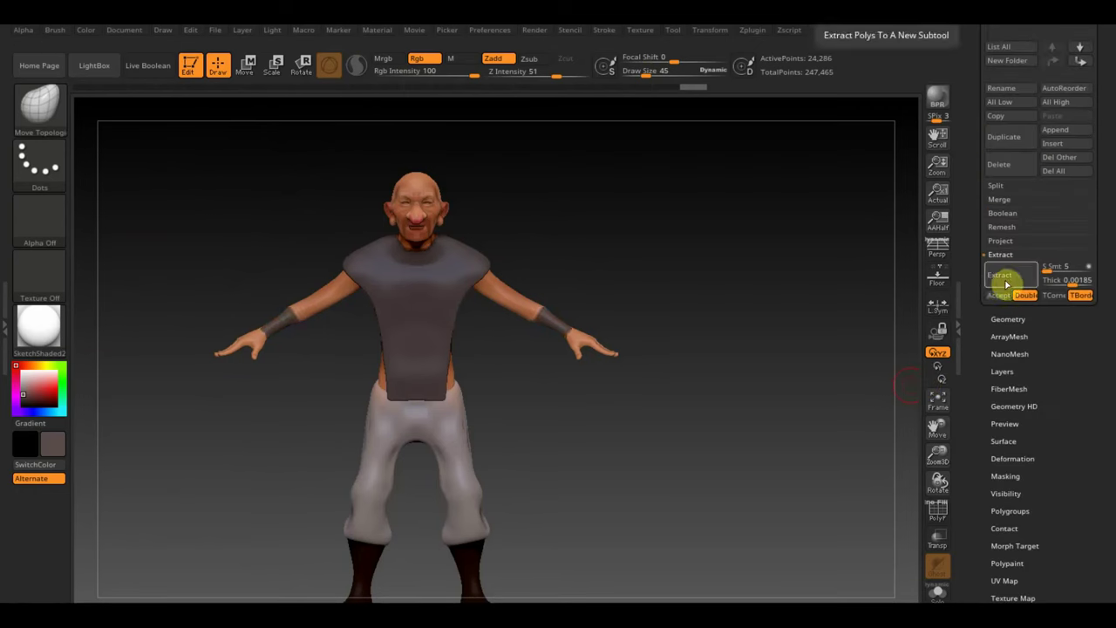
{"action": "left_click", "coordinate": [1000, 297]}
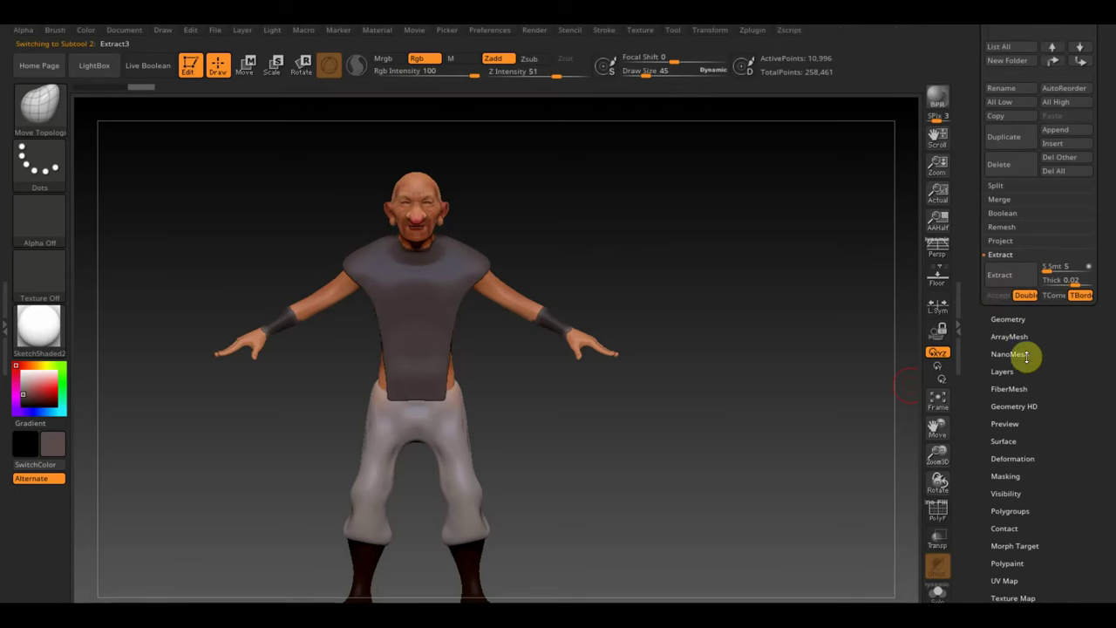
{"action": "scroll", "coordinate": [1076, 496], "scroll_direction": "down", "scroll_amount": 1}
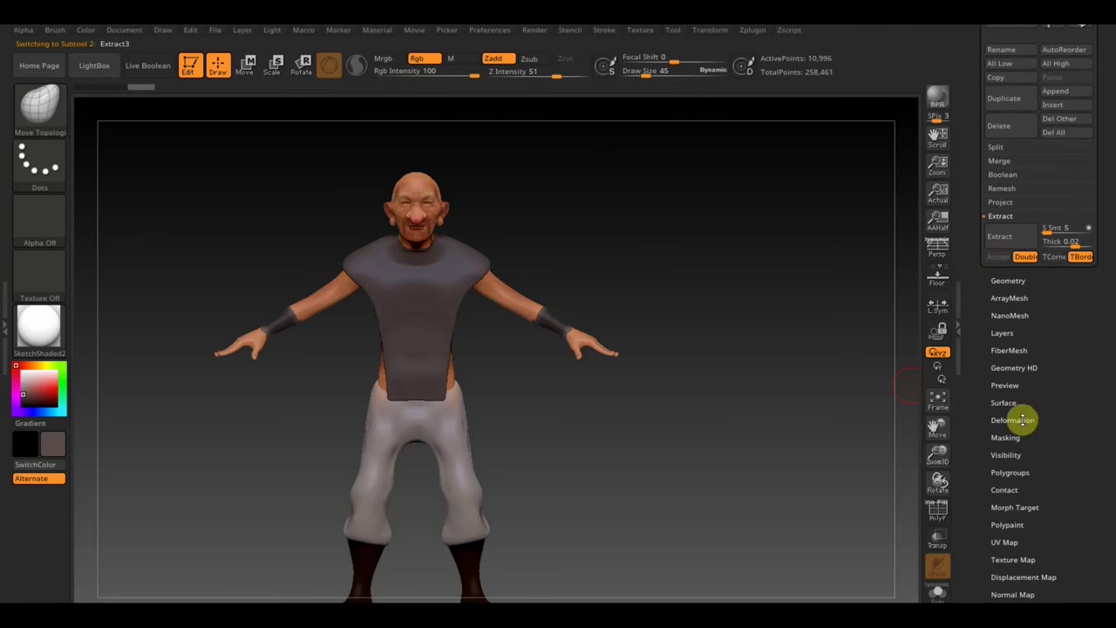
{"action": "left_click", "coordinate": [1013, 420]}
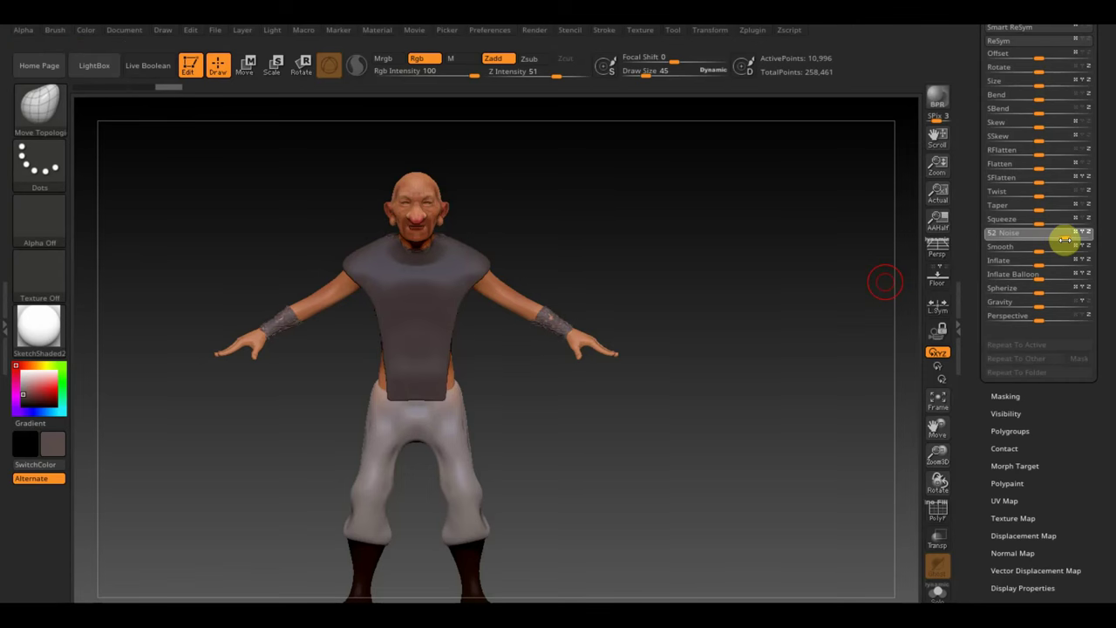
Step: Undo the noise on the cuffs and inflate the cuff mesh to 12
{"action": "mouse_move", "coordinate": [780, 252]}
{"action": "left_mouse_down", "text": "alt"}
{"action": "mouse_move", "coordinate": [824, 340]}
{"action": "mouse_move", "coordinate": [595, 410]}
{"action": "left_mouse_up", "text": "alt"}
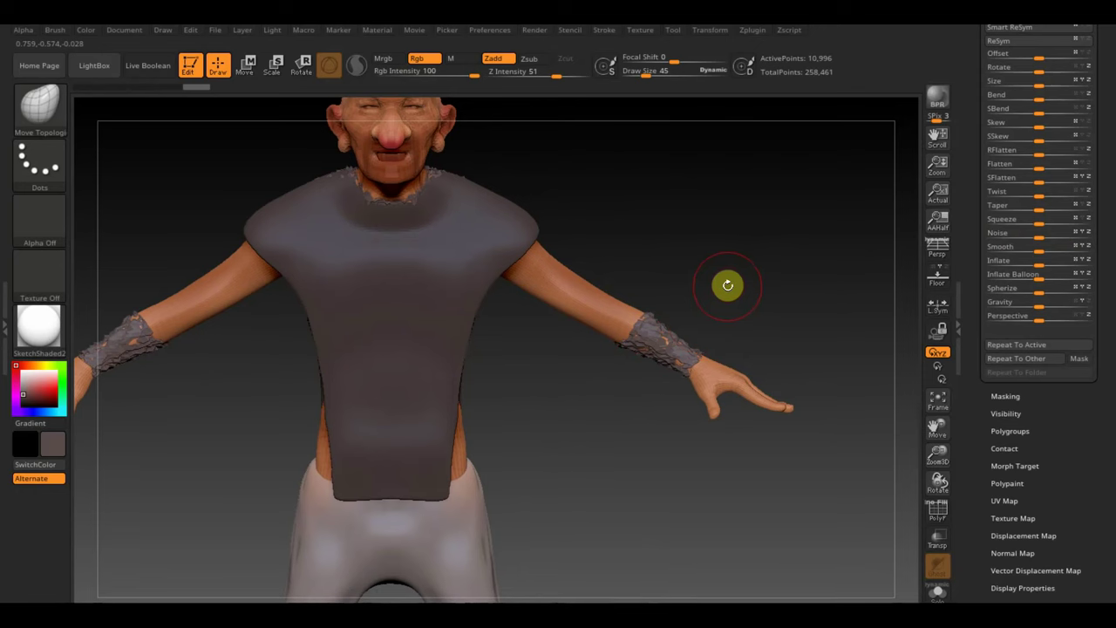
{"action": "key", "text": "ctrl+z"}
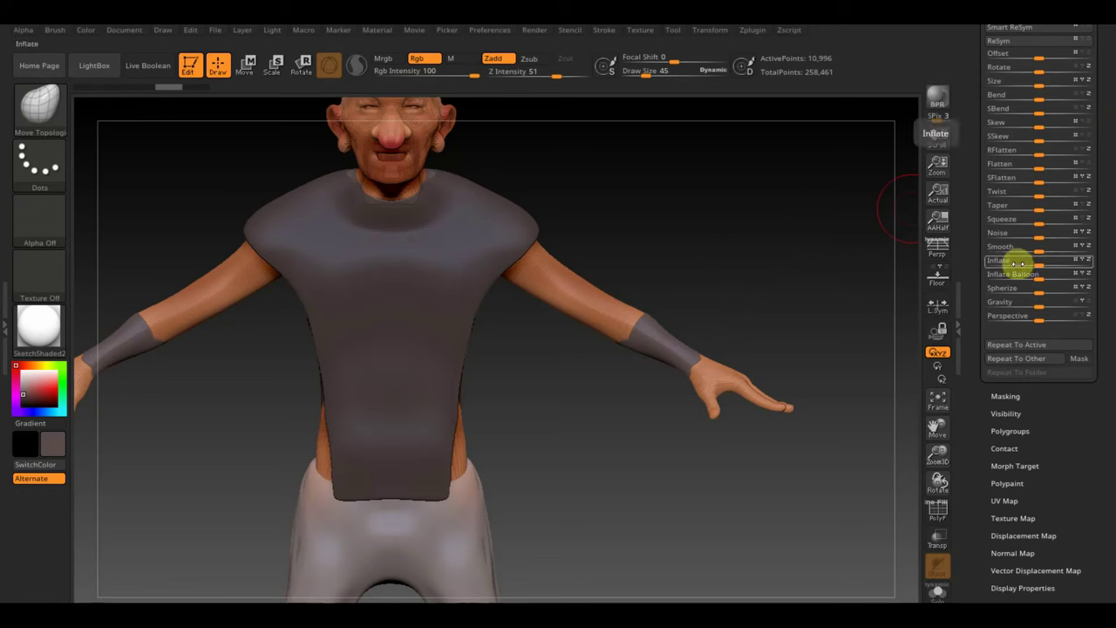
{"action": "mouse_move", "coordinate": [1032, 261]}
{"action": "left_mouse_down"}
{"action": "mouse_move", "coordinate": [1047, 261]}
{"action": "mouse_move", "coordinate": [1004, 258]}
{"action": "left_mouse_up"}
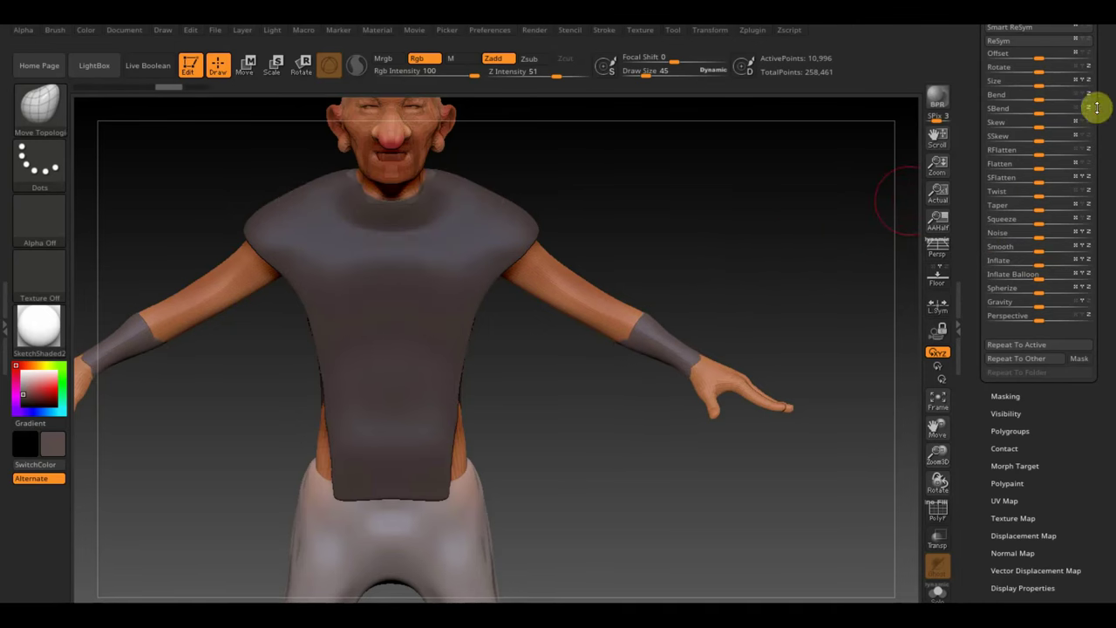
{"action": "left_click_drag", "start_coordinate": [1096, 108], "coordinate": [1107, 204]}
{"action": "left_click_drag", "start_coordinate": [1055, 60], "coordinate": [1047, 125]}
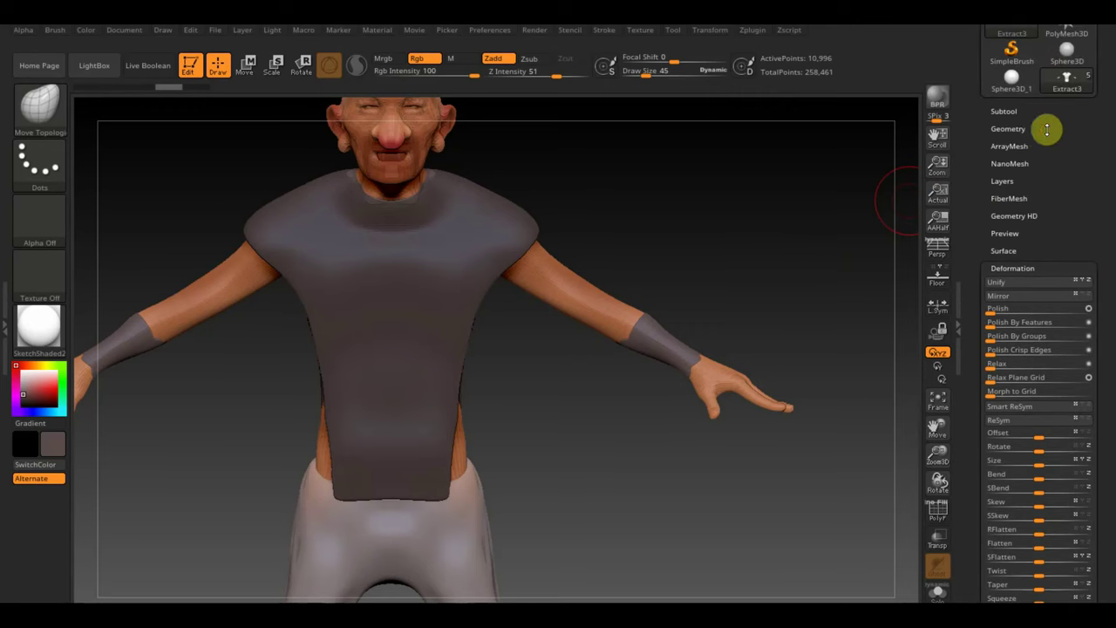
Step: Delete the extracted subtool and reselect the old man's body subtool
{"action": "left_click", "coordinate": [1008, 110]}
{"action": "mouse_move", "coordinate": [1000, 505]}
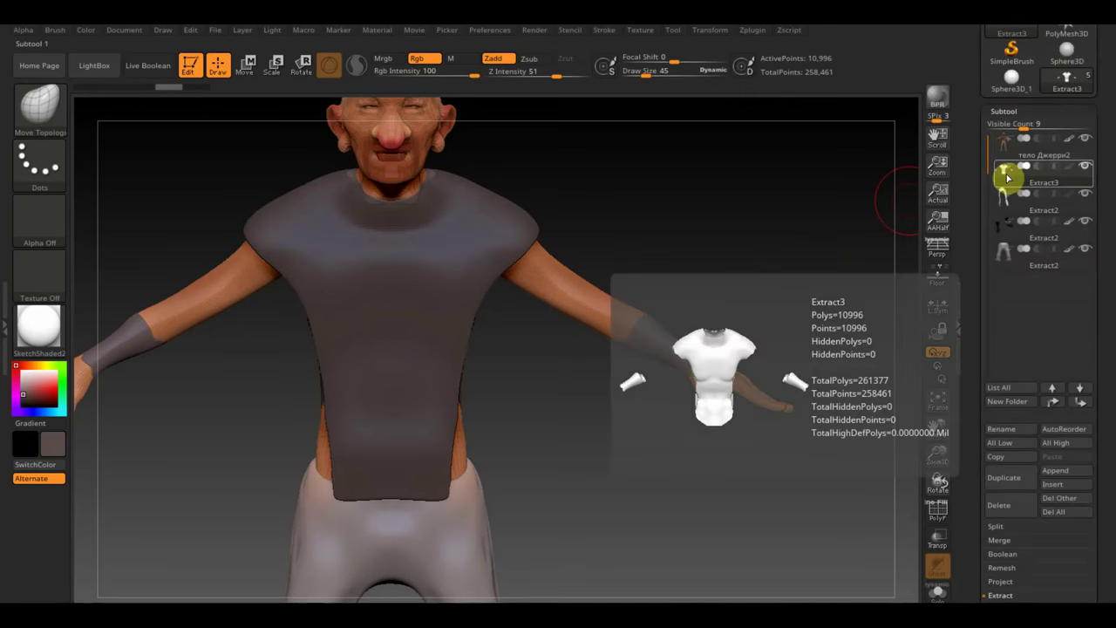
{"action": "left_click", "coordinate": [1010, 505]}
{"action": "left_click", "coordinate": [874, 534]}
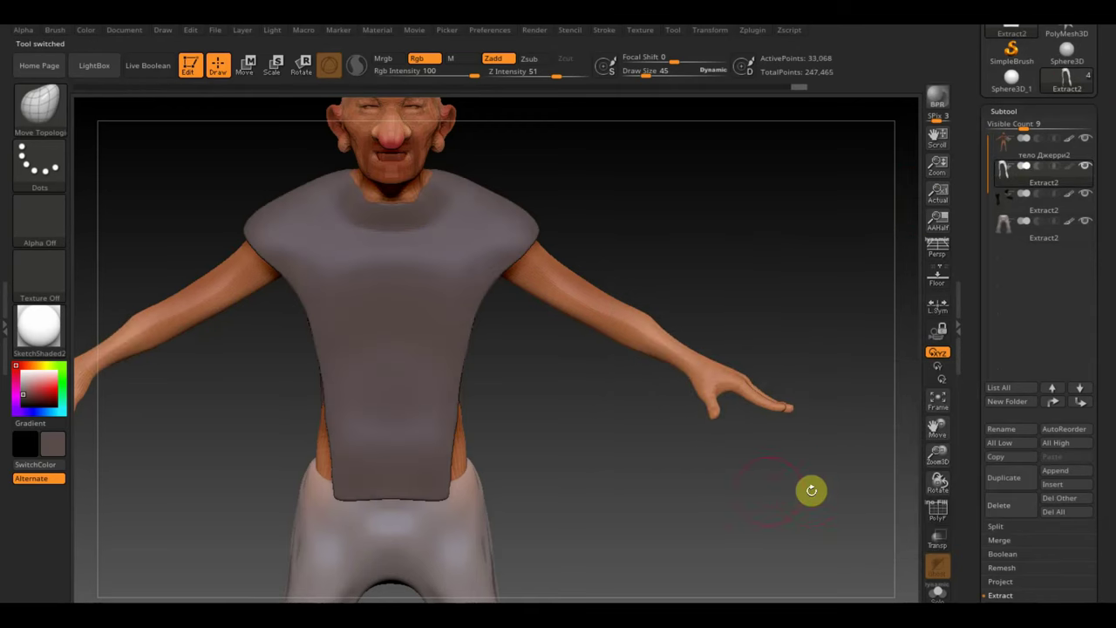
{"action": "left_click", "coordinate": [1016, 157]}
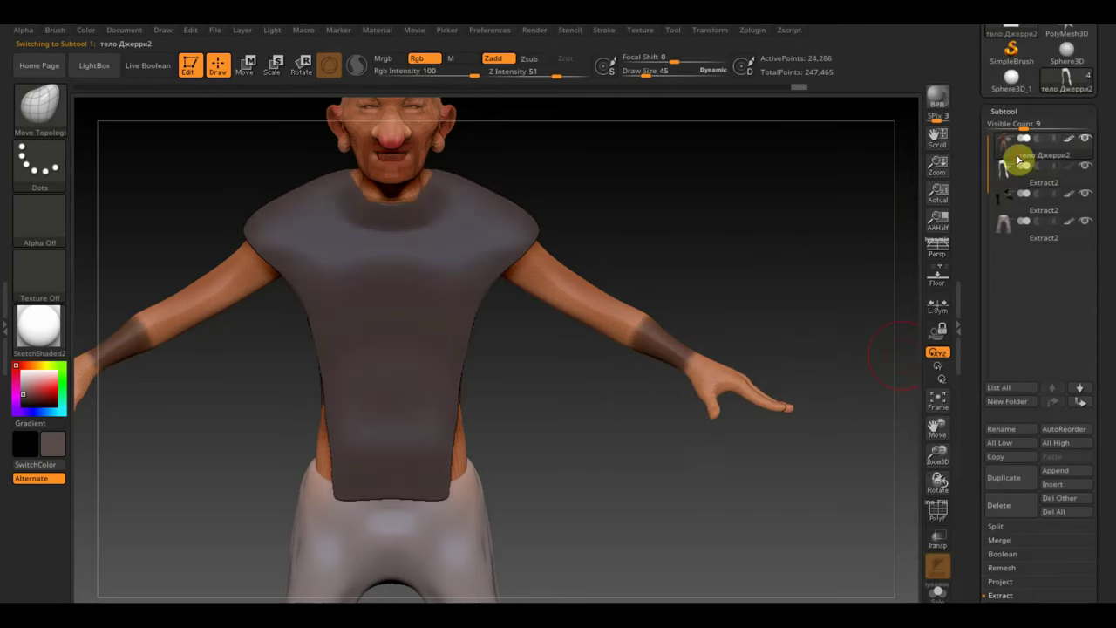
Step: Solo the body subtool and clear the mask from the torso and belly
{"action": "left_click", "coordinate": [1087, 166], "text": "shift"}
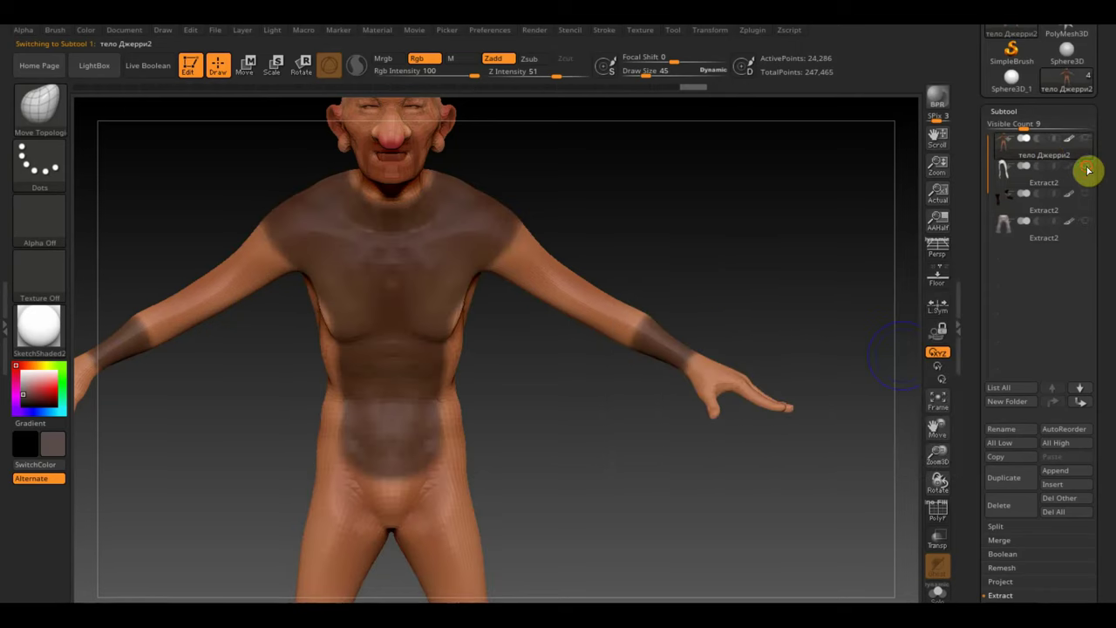
{"action": "key", "text": "ctrl"}
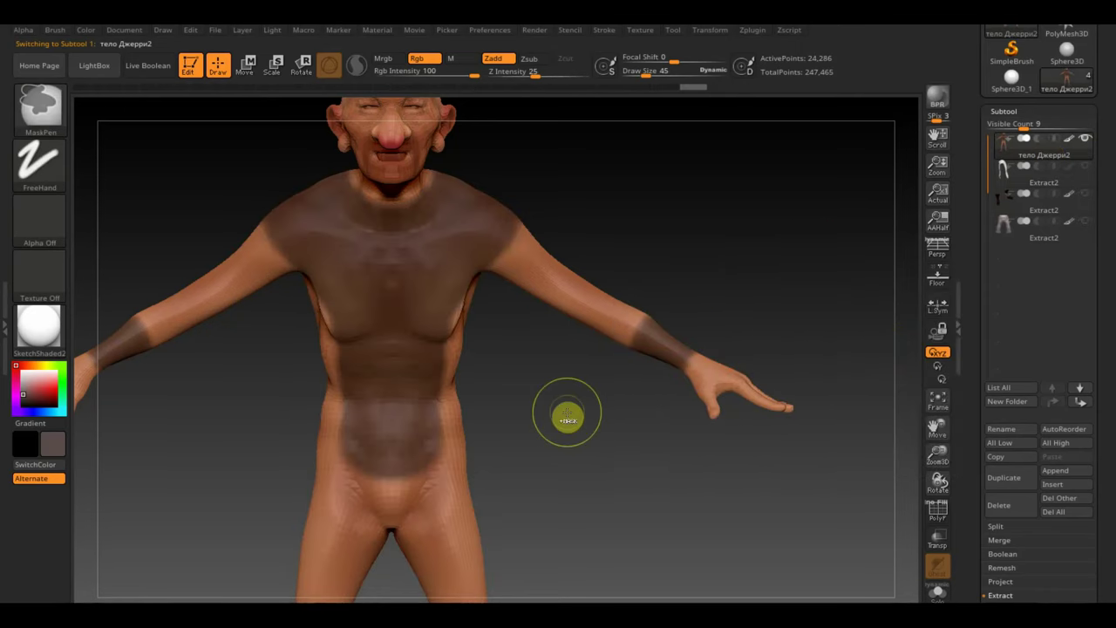
{"action": "left_click_drag", "start_coordinate": [586, 549], "coordinate": [224, 126], "text": "ctrl"}
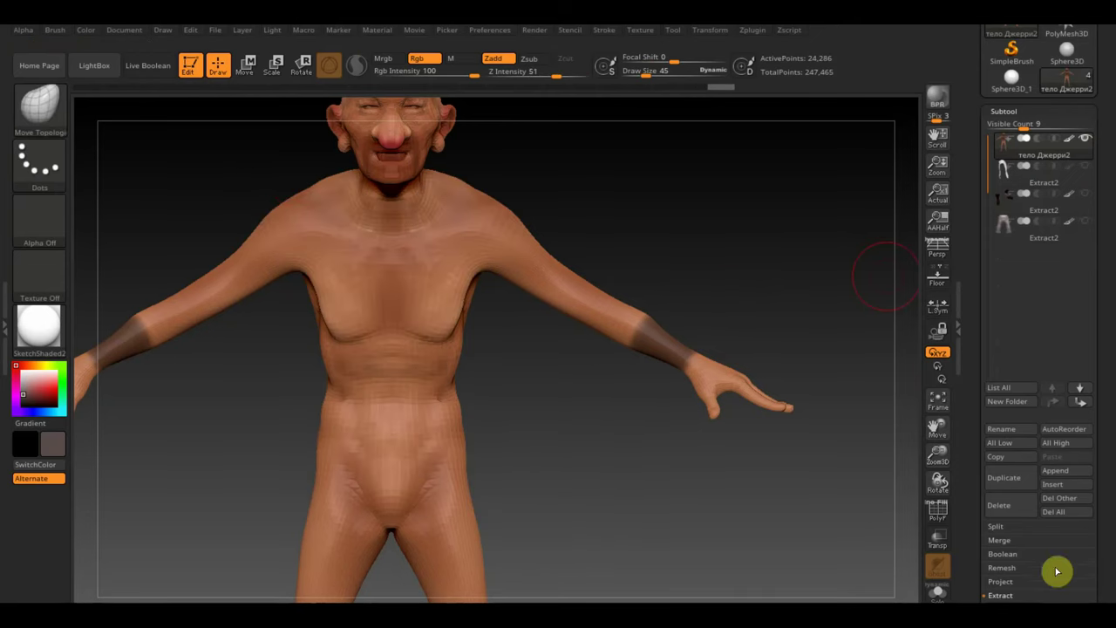
Step: Extract the wrist mask at thickness 0.02 and accept it as Extract5
{"action": "left_click", "coordinate": [1090, 595]}
{"action": "scroll", "coordinate": [1112, 556], "scroll_direction": "down", "scroll_amount": 5}
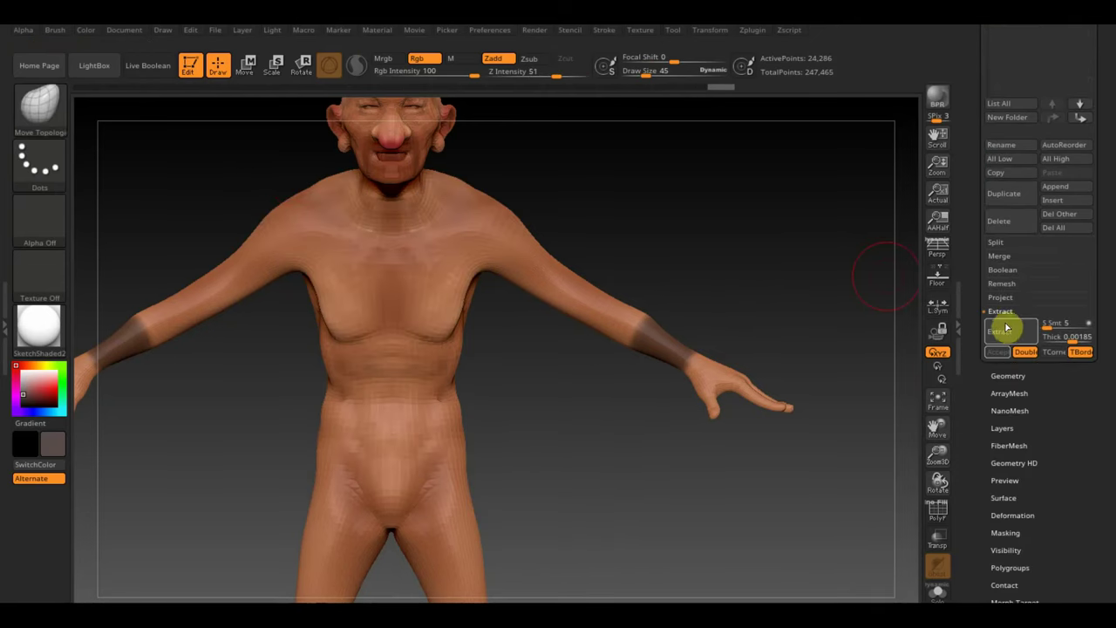
{"action": "left_click", "coordinate": [1009, 332]}
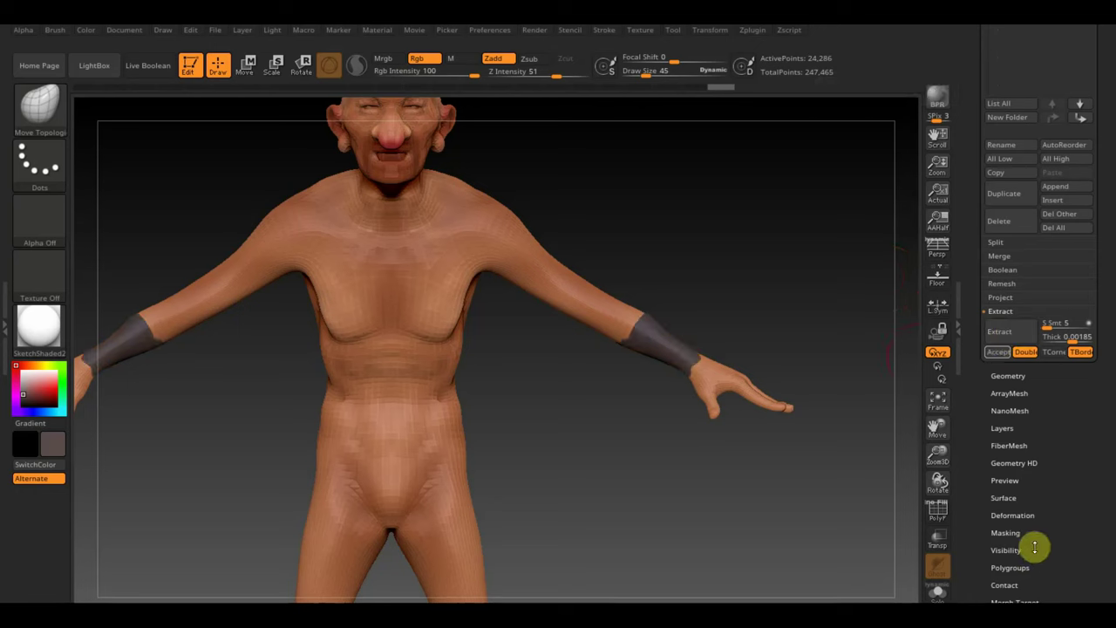
{"action": "left_click", "coordinate": [777, 237]}
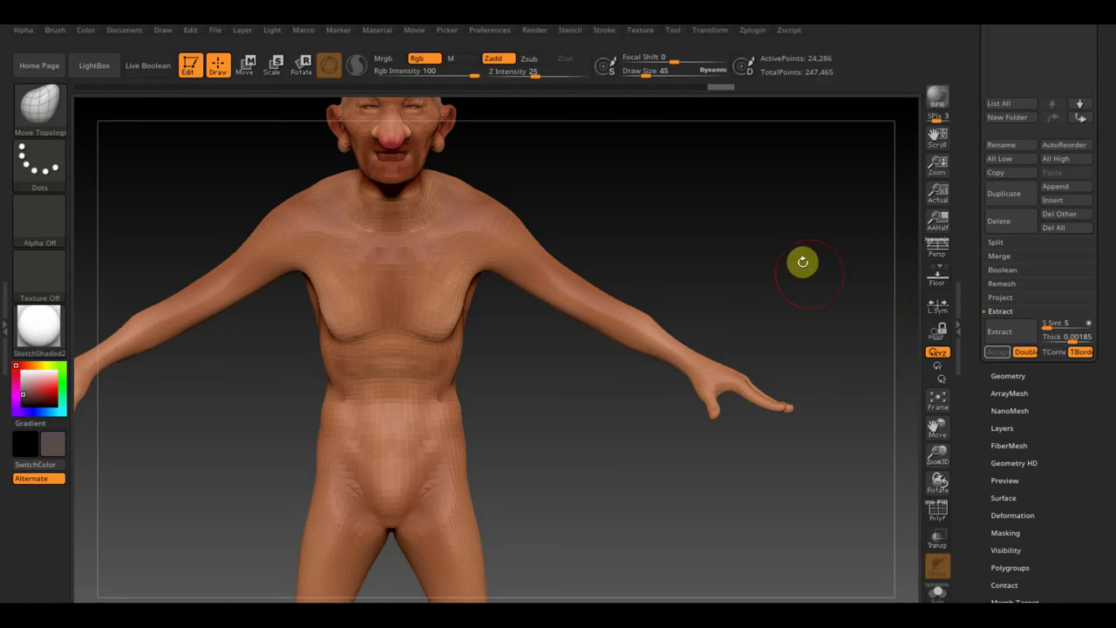
{"action": "left_click", "coordinate": [1009, 332]}
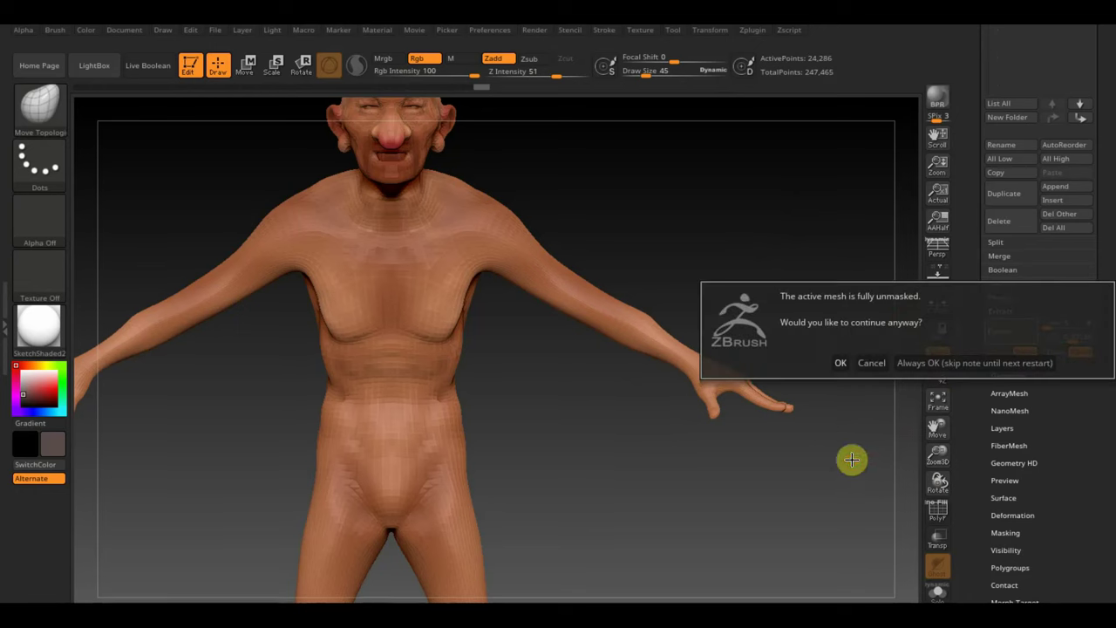
{"action": "left_click", "coordinate": [872, 363]}
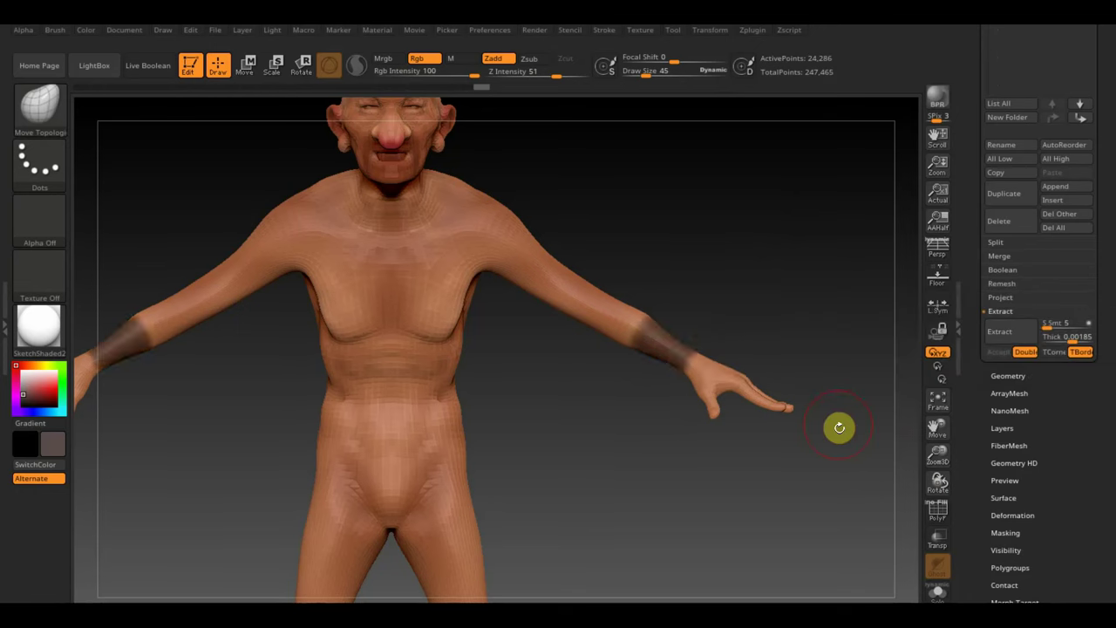
{"action": "left_click", "coordinate": [999, 333]}
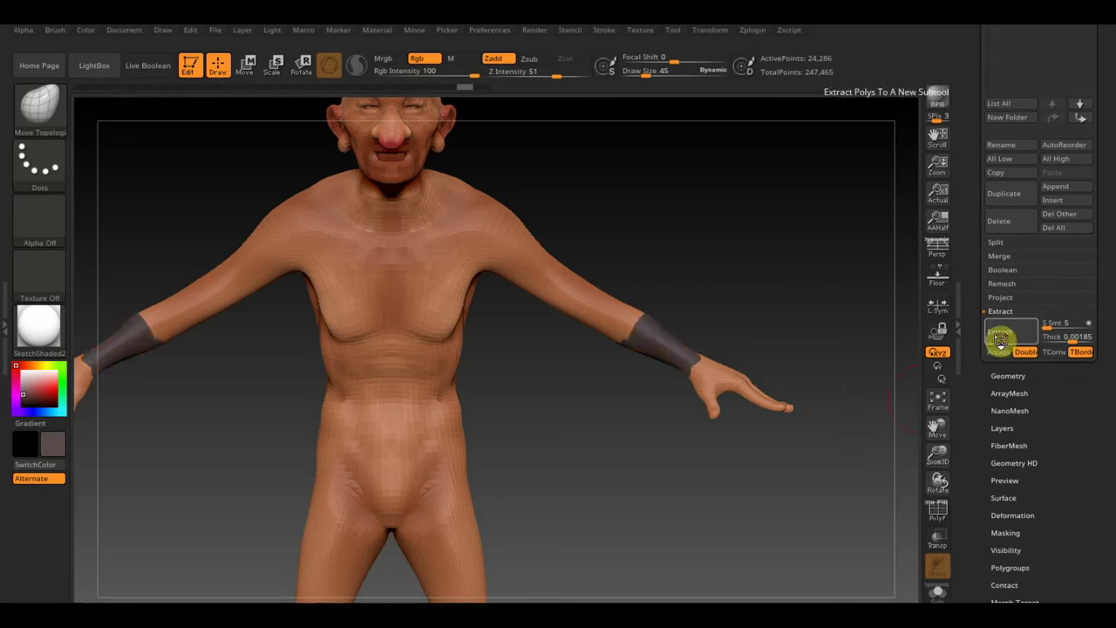
{"action": "left_click", "coordinate": [1000, 352]}
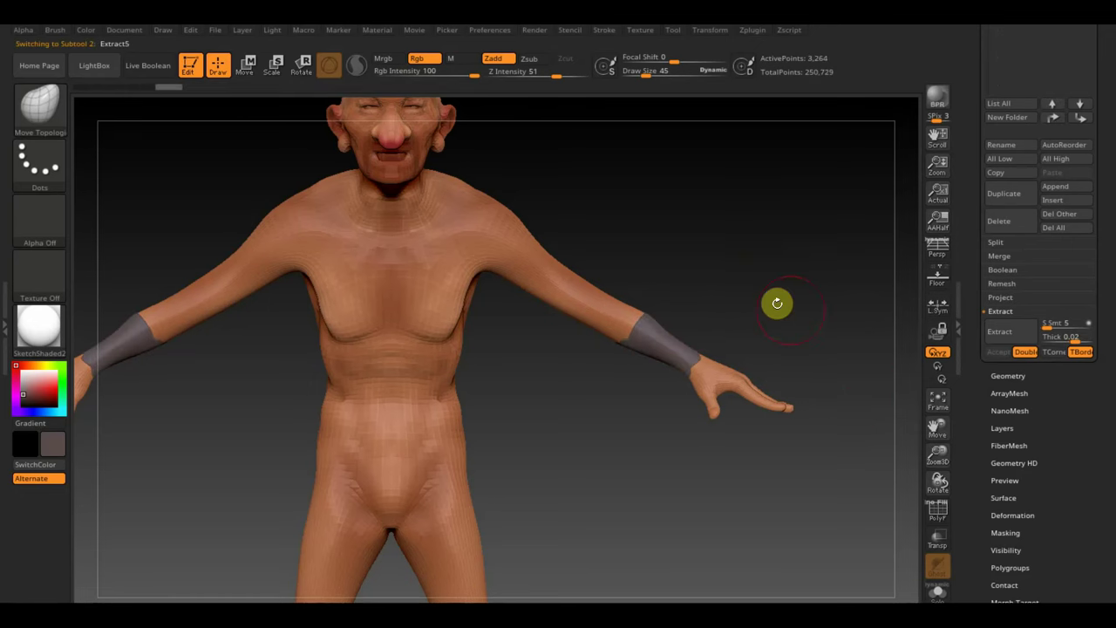
Step: Inflate the Extract5 wrist bands slightly with the Deformation Inflate slider
{"action": "left_click", "coordinate": [1022, 517]}
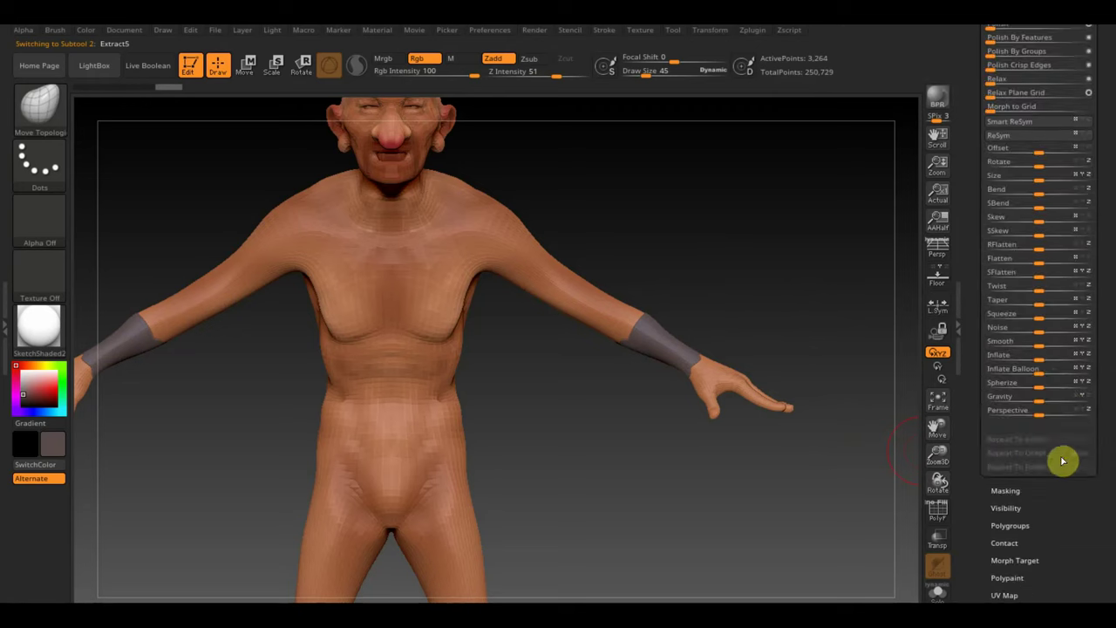
{"action": "left_click_drag", "start_coordinate": [1038, 358], "coordinate": [1043, 355]}
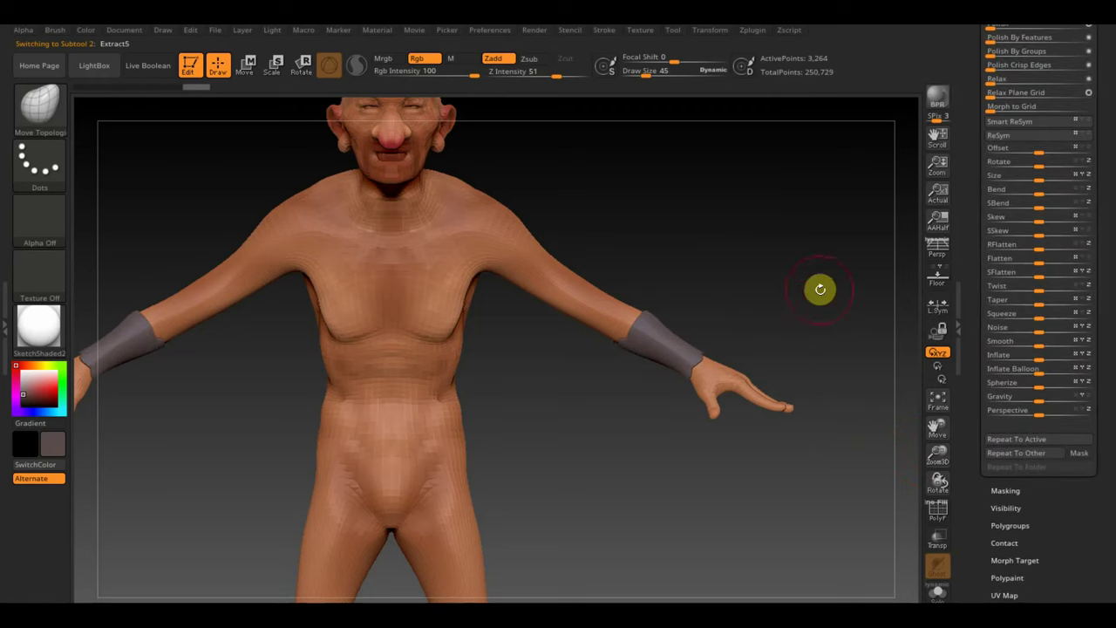
{"action": "key", "text": "ctrl"}
{"action": "left_click_drag", "start_coordinate": [1106, 99], "coordinate": [1112, 209]}
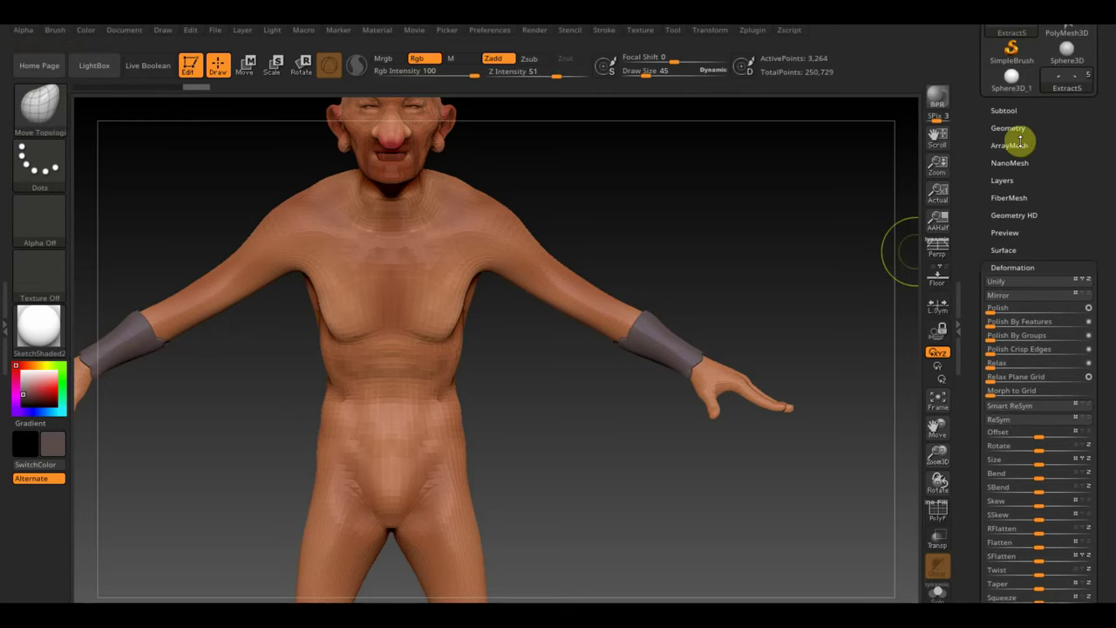
Step: DynaMesh the wrist bands at resolution 128, down to 900 points
{"action": "left_click", "coordinate": [1008, 128]}
{"action": "left_click", "coordinate": [1007, 321]}
{"action": "left_click", "coordinate": [1007, 349]}
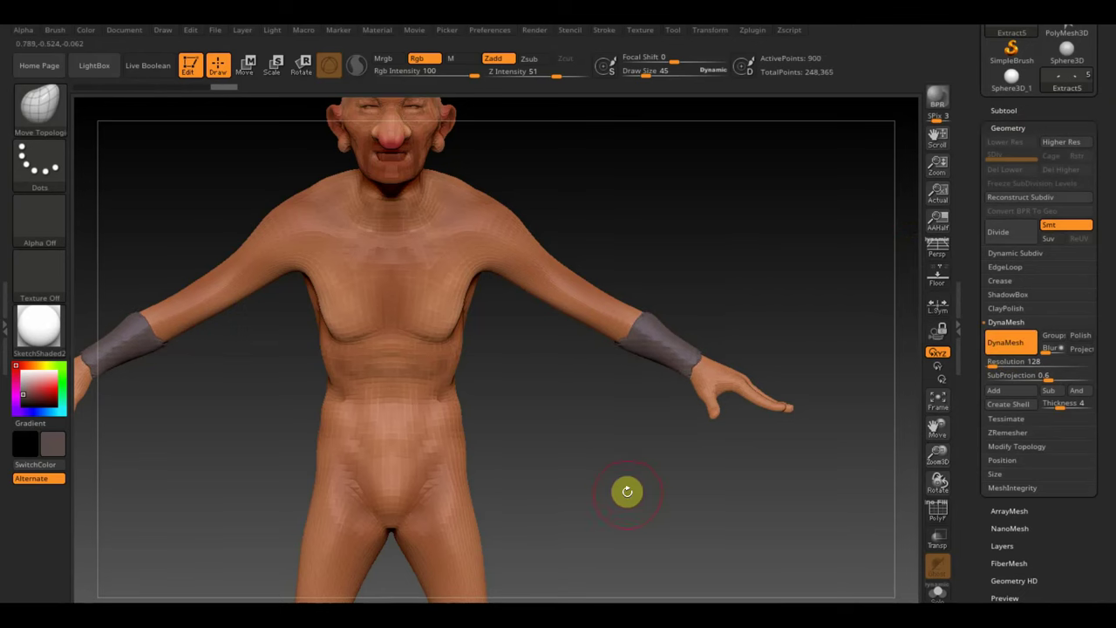
Step: Zoom out and recentre the whole figure, then click the body to activate it
{"action": "mouse_move", "coordinate": [627, 491]}
{"action": "left_mouse_down", "text": "alt"}
{"action": "mouse_move", "coordinate": [588, 404]}
{"action": "mouse_move", "coordinate": [712, 369]}
{"action": "mouse_move", "coordinate": [756, 342]}
{"action": "mouse_move", "coordinate": [753, 373]}
{"action": "left_mouse_up", "text": "alt"}
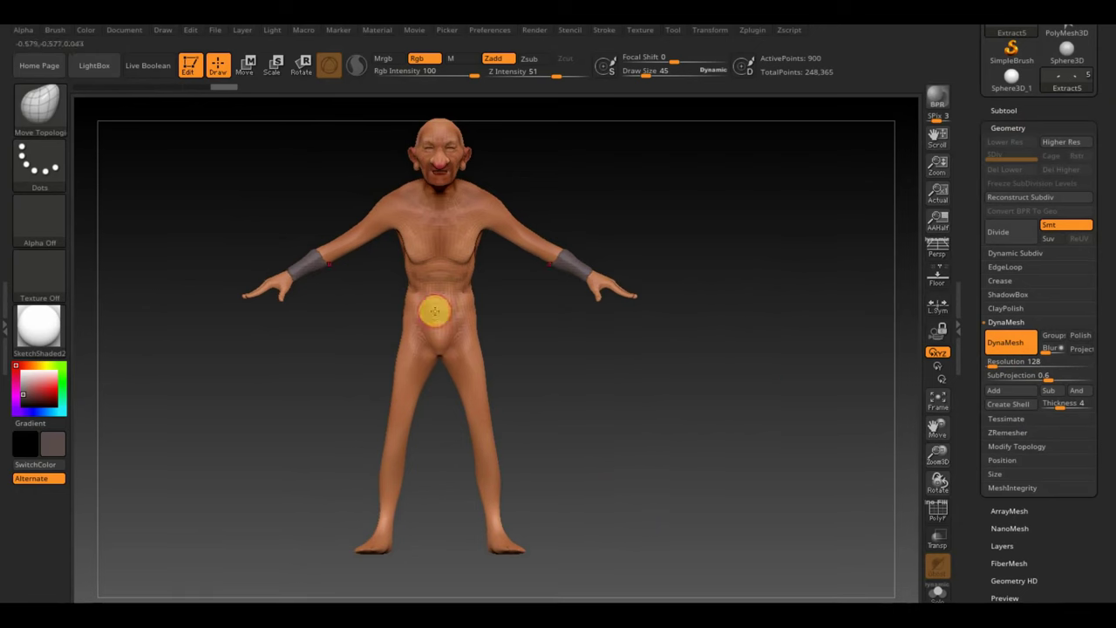
{"action": "left_click_drag", "start_coordinate": [573, 357], "coordinate": [589, 386], "text": "alt"}
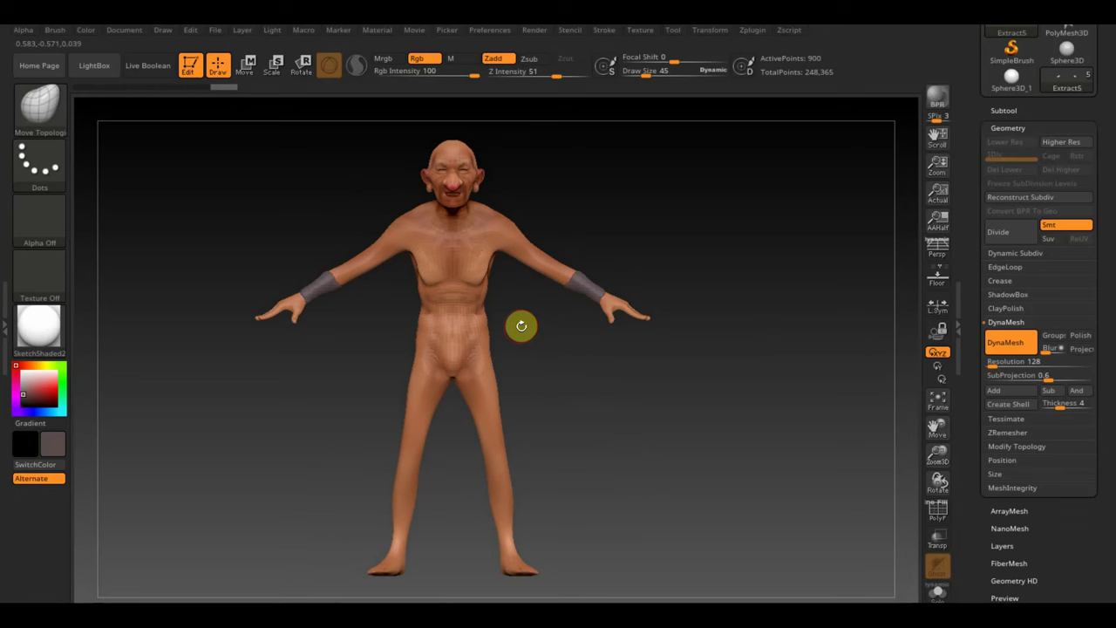
{"action": "left_click", "coordinate": [456, 332], "text": "alt"}
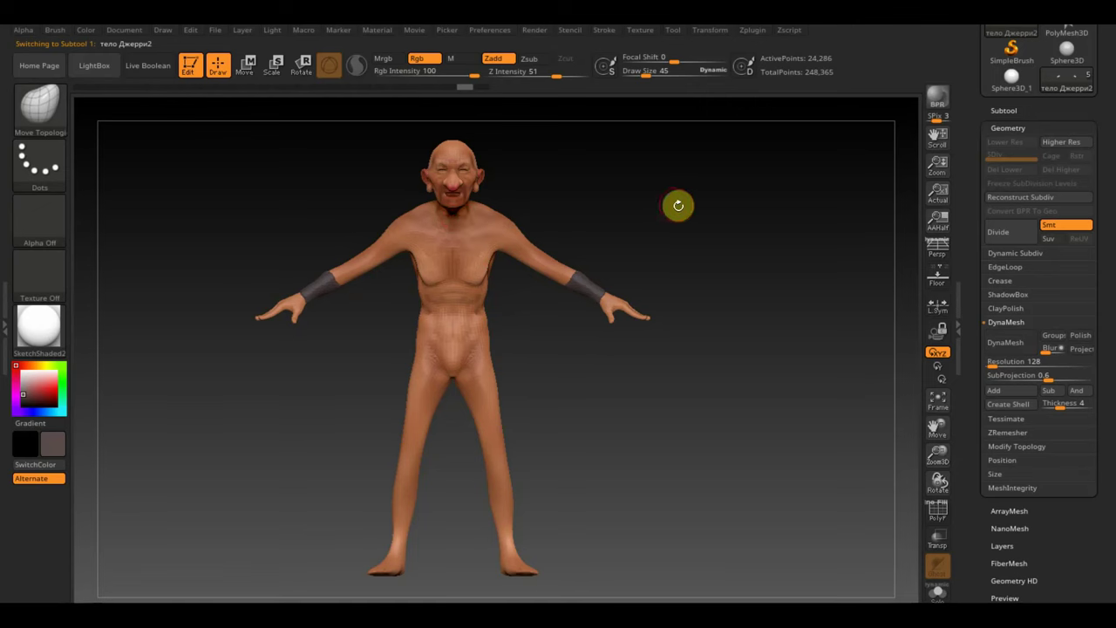
Step: Snap to a side view, mask the head's crown and back, then face front again
{"action": "mouse_move", "coordinate": [718, 212]}
{"action": "left_mouse_down"}
{"action": "mouse_move", "coordinate": [691, 277]}
{"action": "mouse_move", "coordinate": [668, 287]}
{"action": "mouse_move", "coordinate": [661, 276]}
{"action": "mouse_move", "coordinate": [685, 287]}
{"action": "mouse_move", "coordinate": [645, 289]}
{"action": "left_mouse_up"}
{"action": "key", "text": "ctrl"}
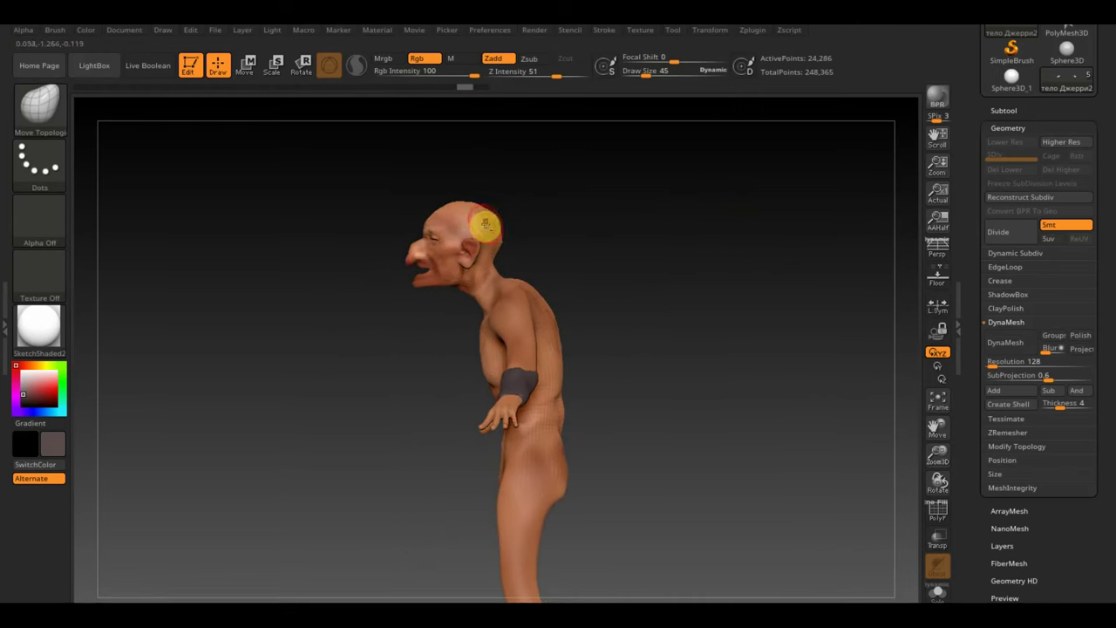
{"action": "key", "text": "ctrl"}
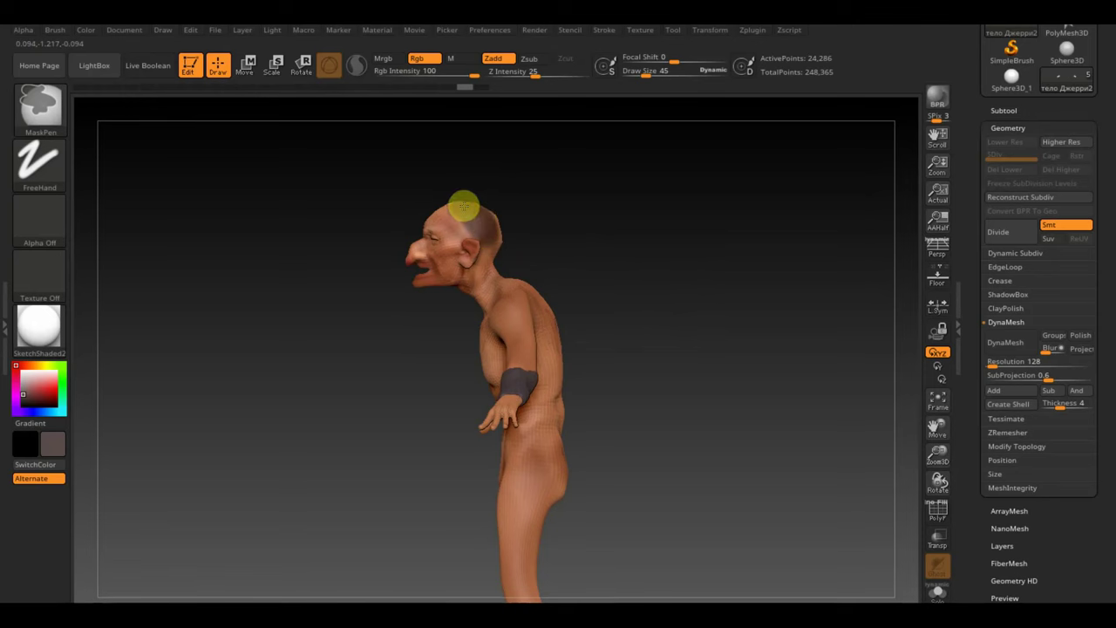
{"action": "left_click_drag", "start_coordinate": [464, 206], "coordinate": [501, 229], "text": "ctrl"}
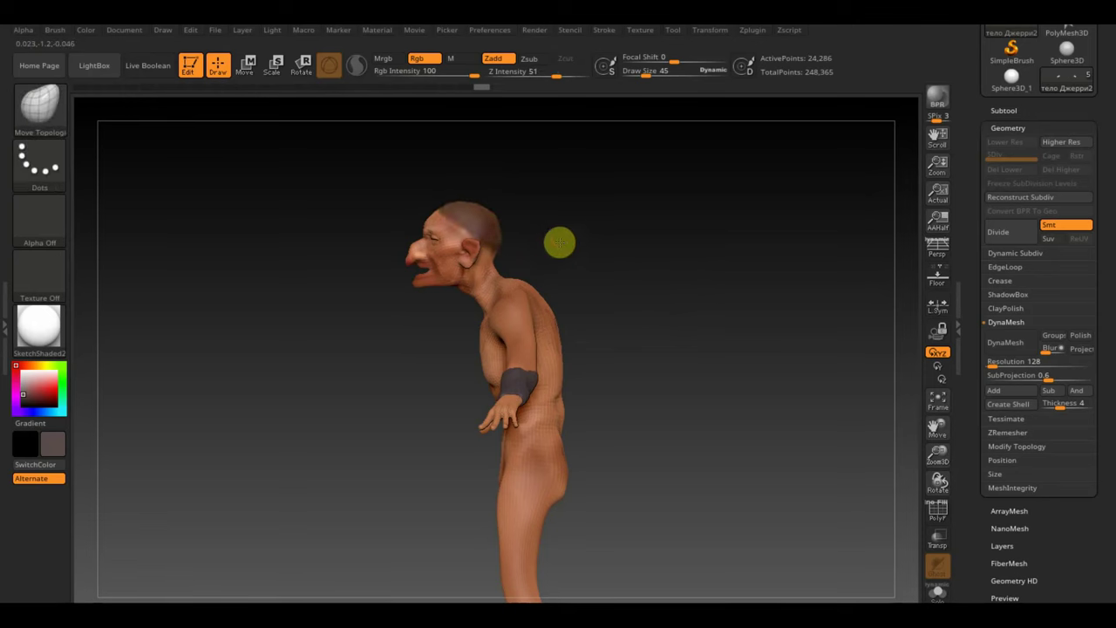
{"action": "mouse_move", "coordinate": [559, 242]}
{"action": "left_mouse_down"}
{"action": "mouse_move", "coordinate": [477, 255]}
{"action": "mouse_move", "coordinate": [651, 242]}
{"action": "left_mouse_up"}
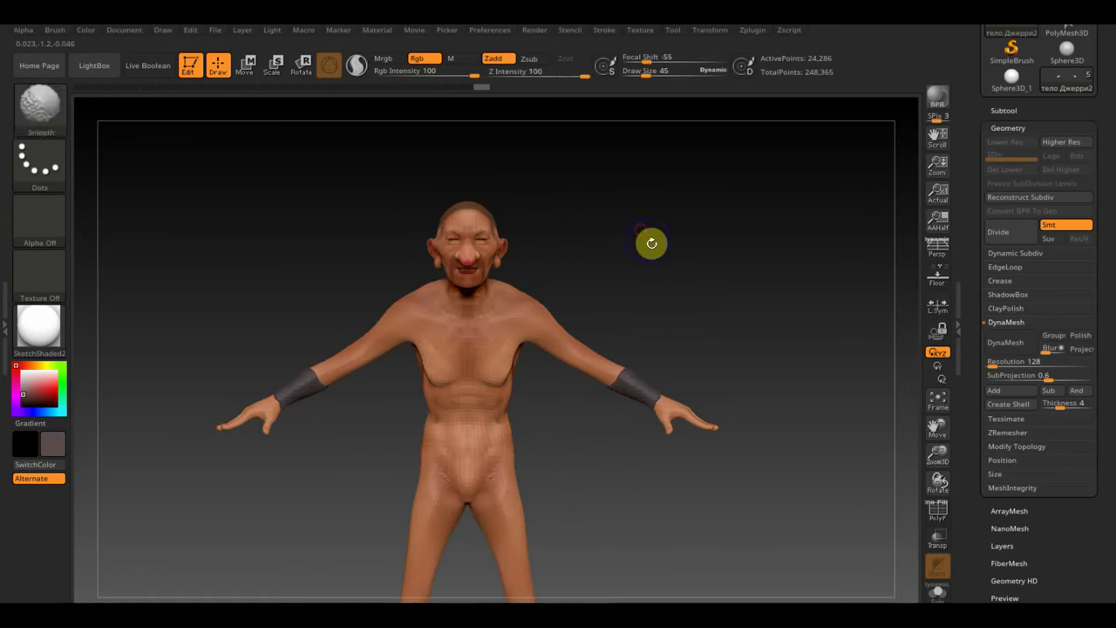
Step: Extract the head mask and accept it as the Extract6 cap subtool
{"action": "left_click", "coordinate": [998, 111]}
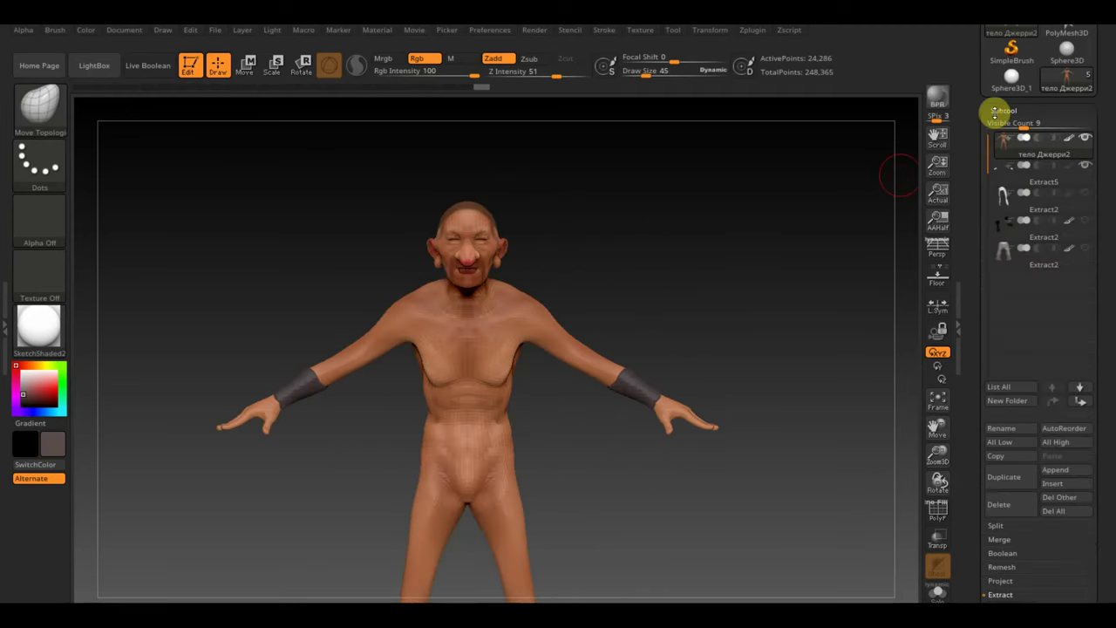
{"action": "scroll", "coordinate": [1109, 406], "scroll_direction": "down", "scroll_amount": 3}
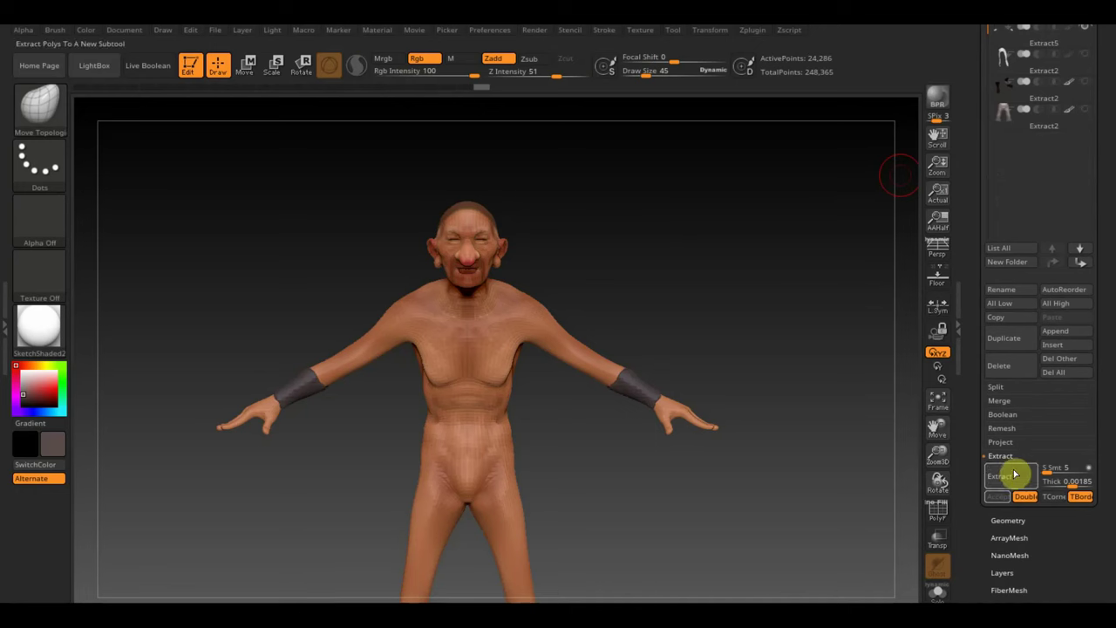
{"action": "left_click", "coordinate": [1012, 482]}
{"action": "left_click", "coordinate": [998, 497]}
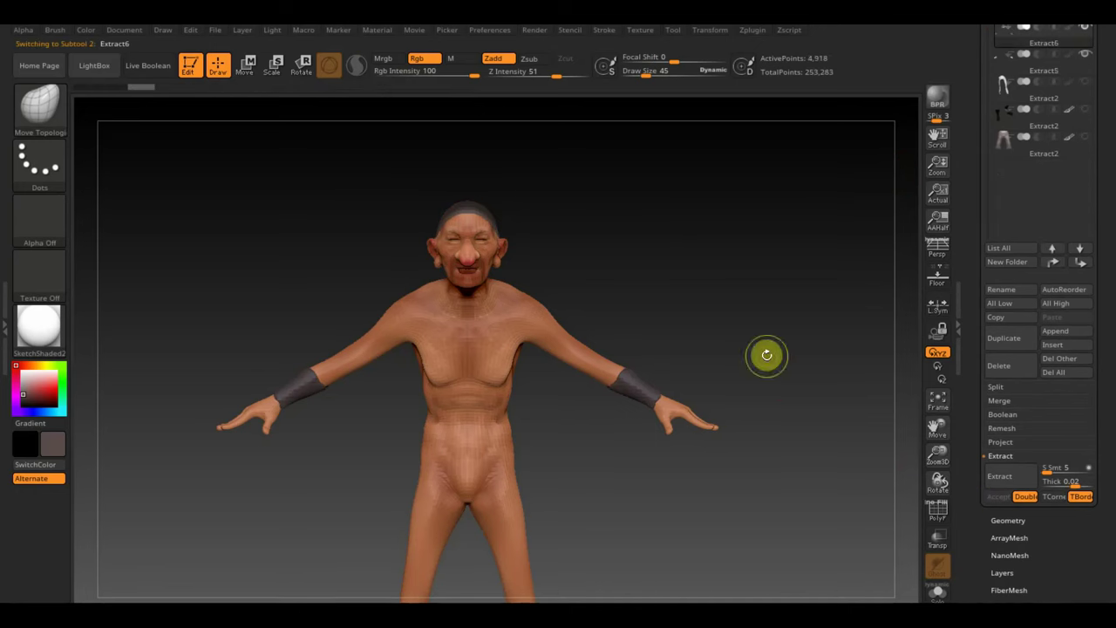
{"action": "scroll", "coordinate": [1106, 130], "scroll_direction": "up", "scroll_amount": 2}
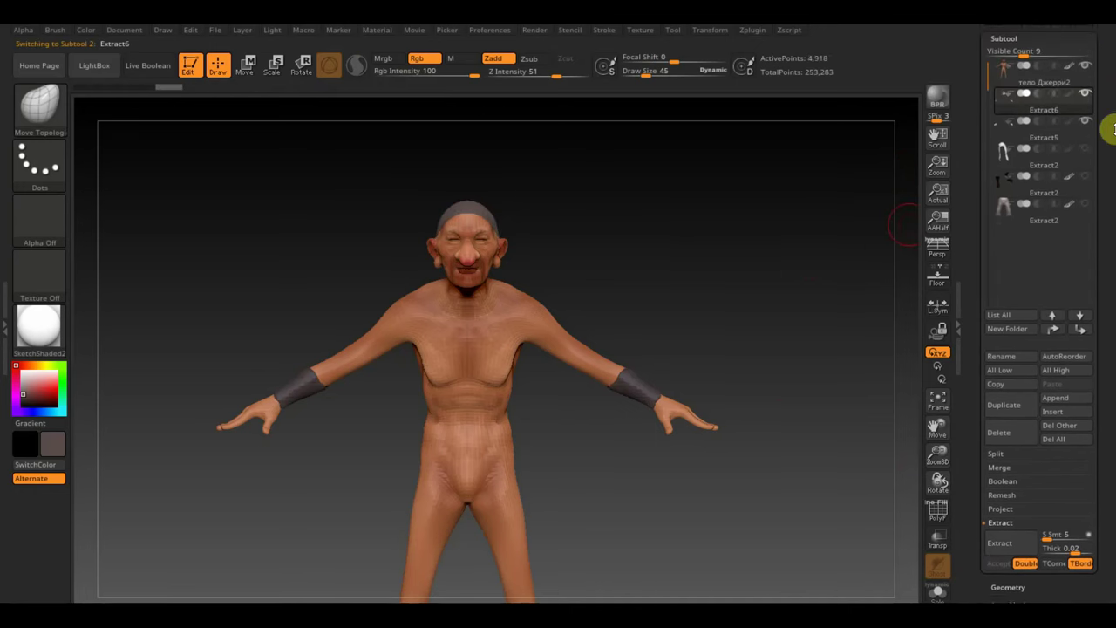
{"action": "mouse_move", "coordinate": [1030, 116]}
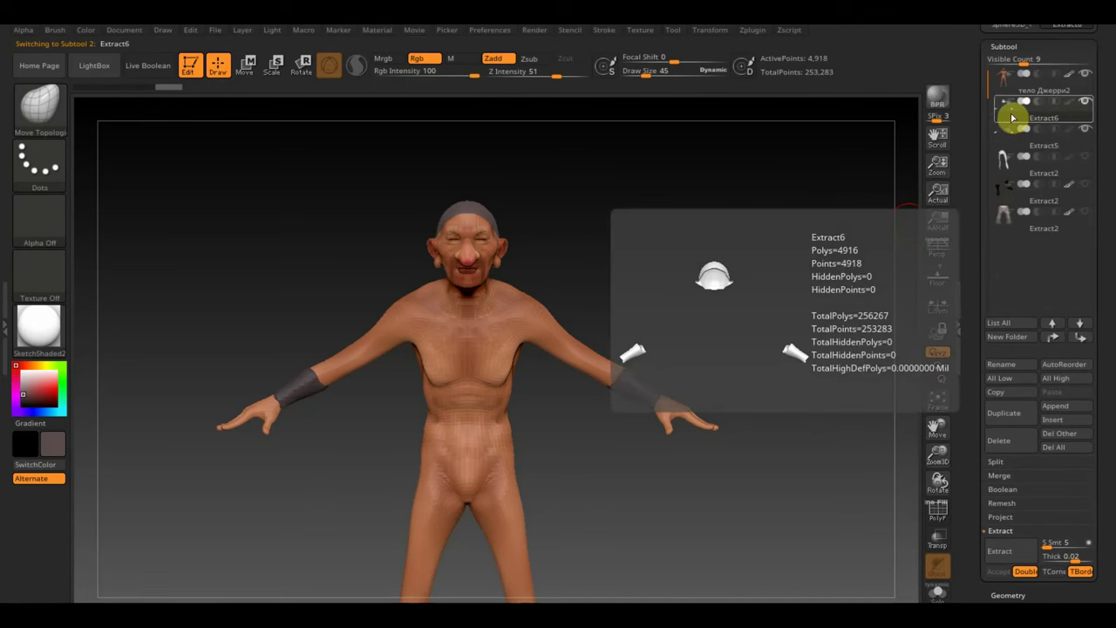
Step: Switch to the TrimCurve brush to trim down the cap
{"action": "left_click_drag", "start_coordinate": [355, 159], "coordinate": [566, 274], "text": "ctrl"}
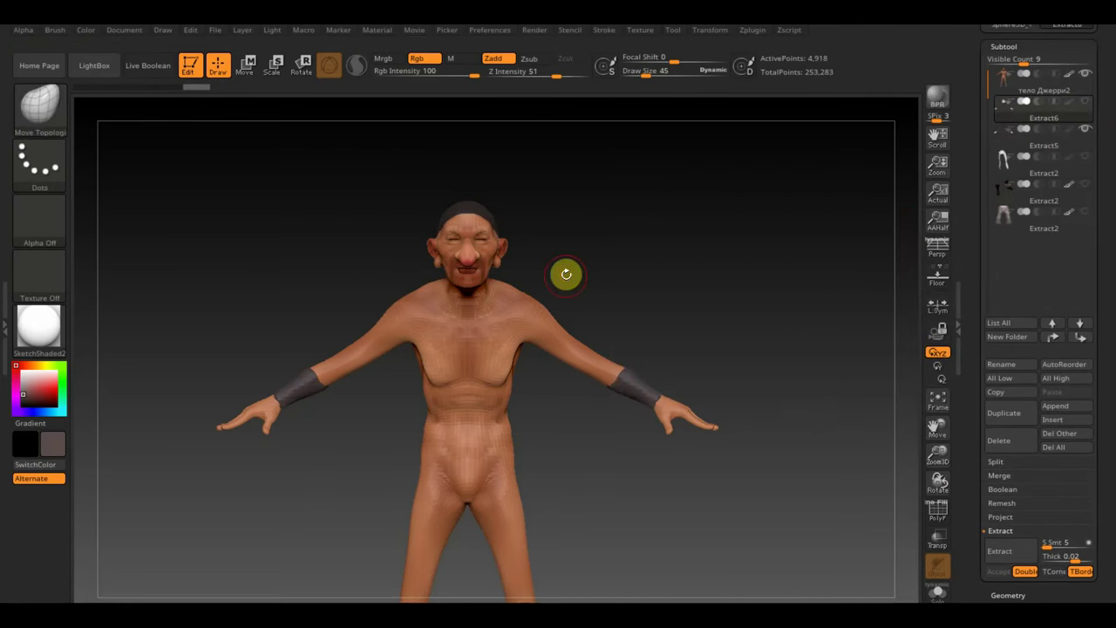
{"action": "key", "text": "ctrl"}
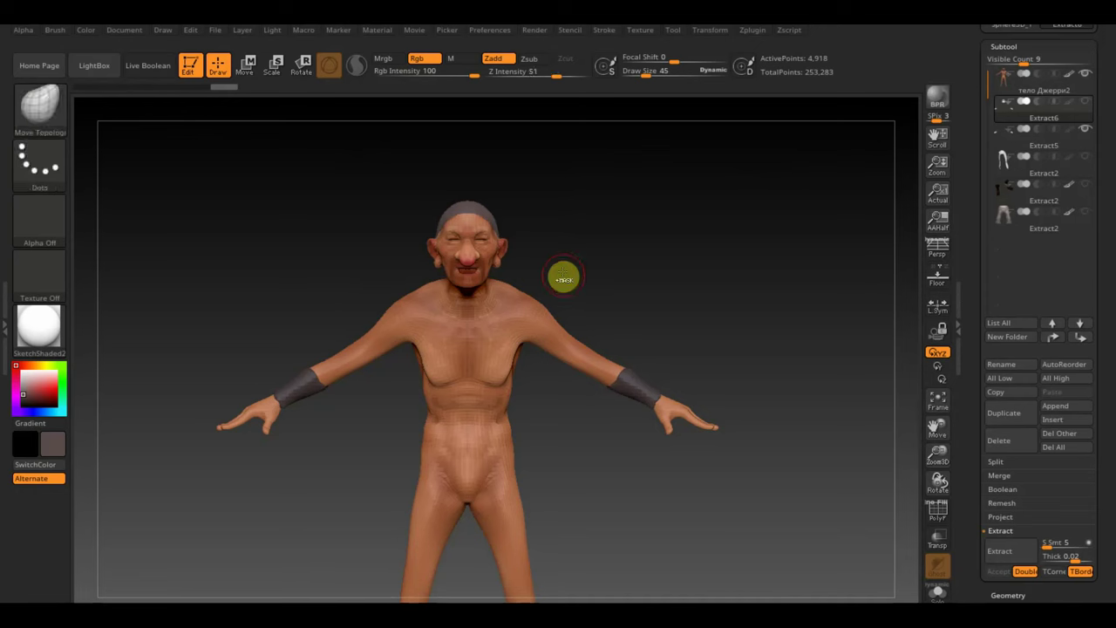
{"action": "key", "text": "shift"}
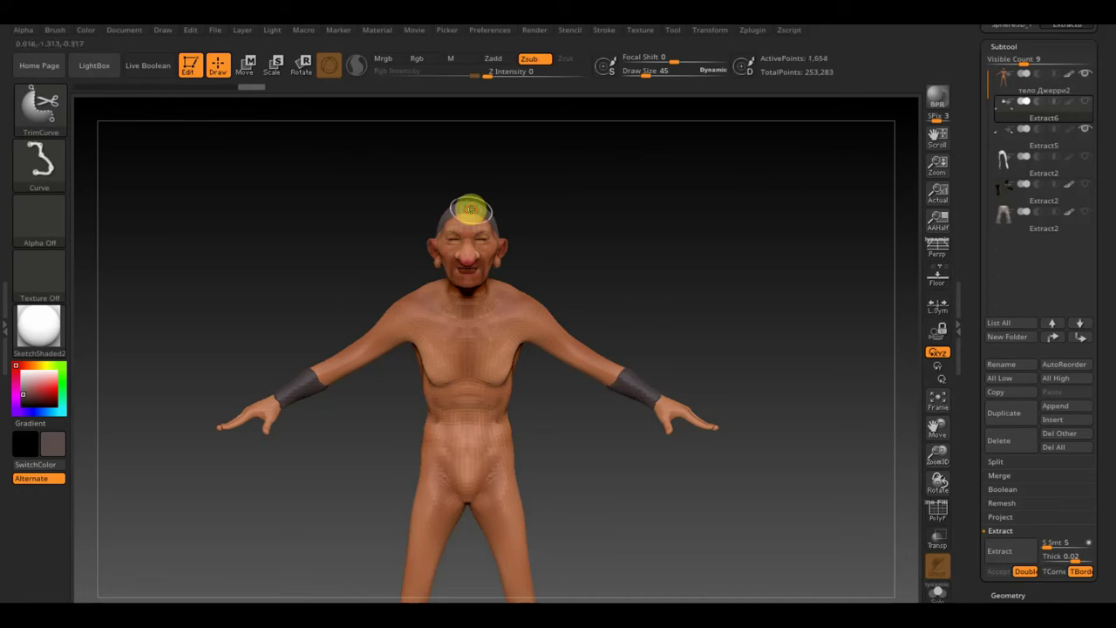
Step: Try a slight Inflate deformation on the mesh, then undo it
{"action": "left_click", "coordinate": [1053, 593]}
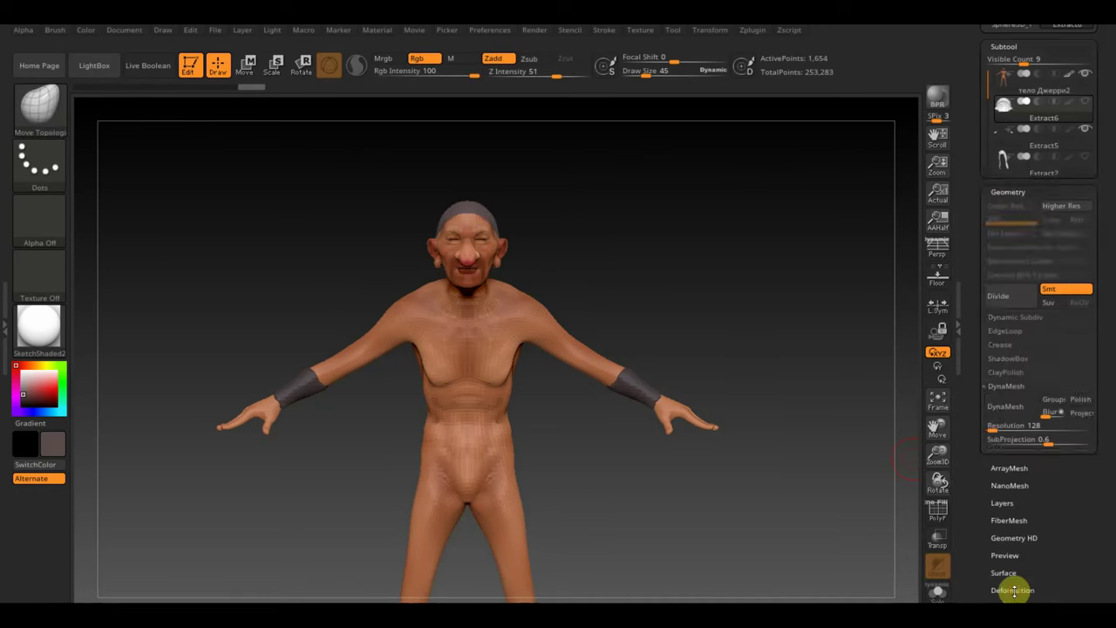
{"action": "left_click", "coordinate": [1026, 384]}
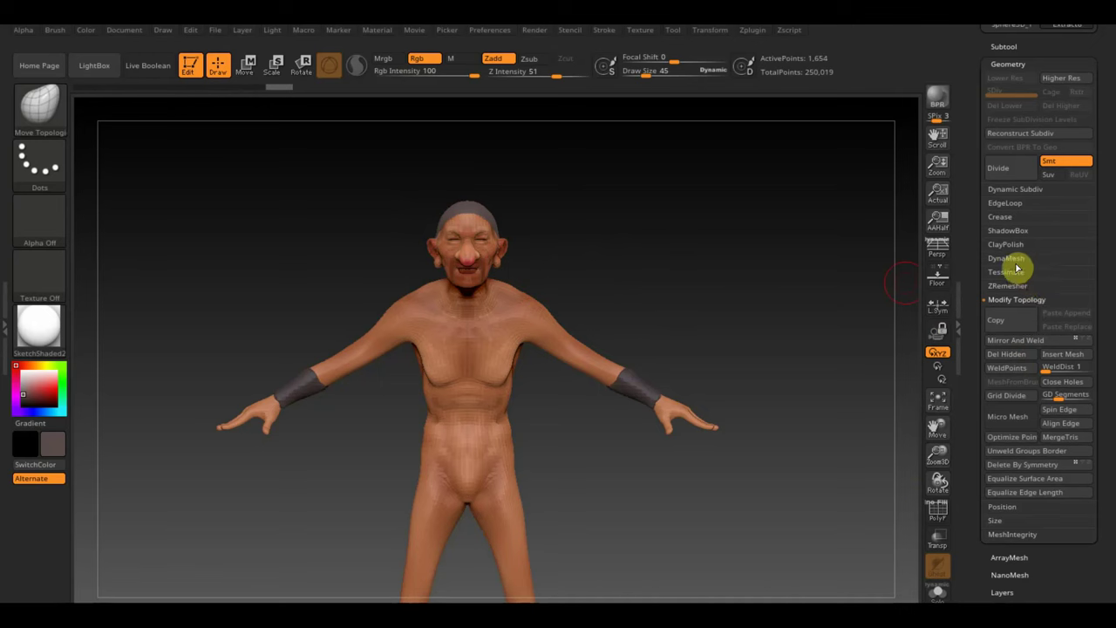
{"action": "mouse_move", "coordinate": [1079, 585]}
{"action": "left_mouse_down"}
{"action": "mouse_move", "coordinate": [1081, 521]}
{"action": "mouse_move", "coordinate": [1066, 510]}
{"action": "left_mouse_up"}
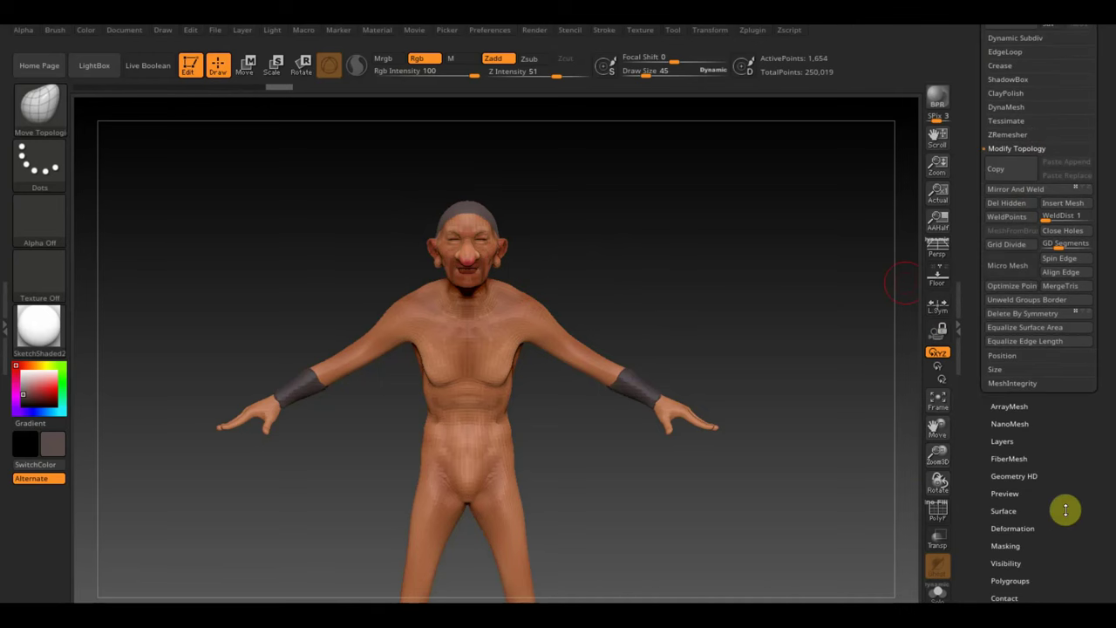
{"action": "left_click", "coordinate": [1022, 526]}
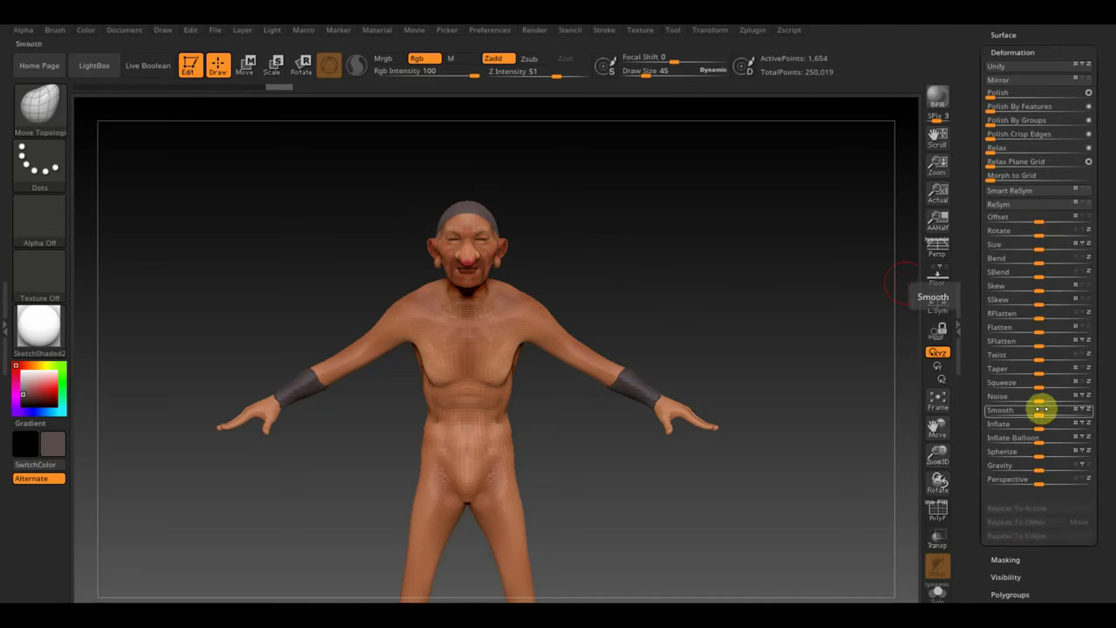
{"action": "left_click_drag", "start_coordinate": [1041, 425], "coordinate": [1043, 424]}
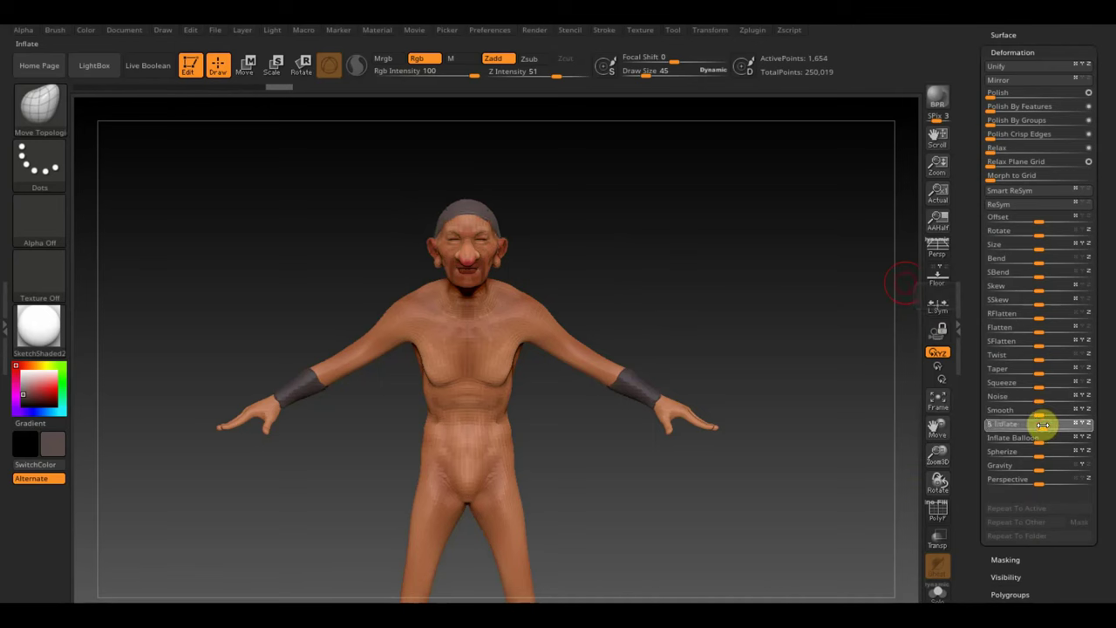
{"action": "key", "text": "ctrl"}
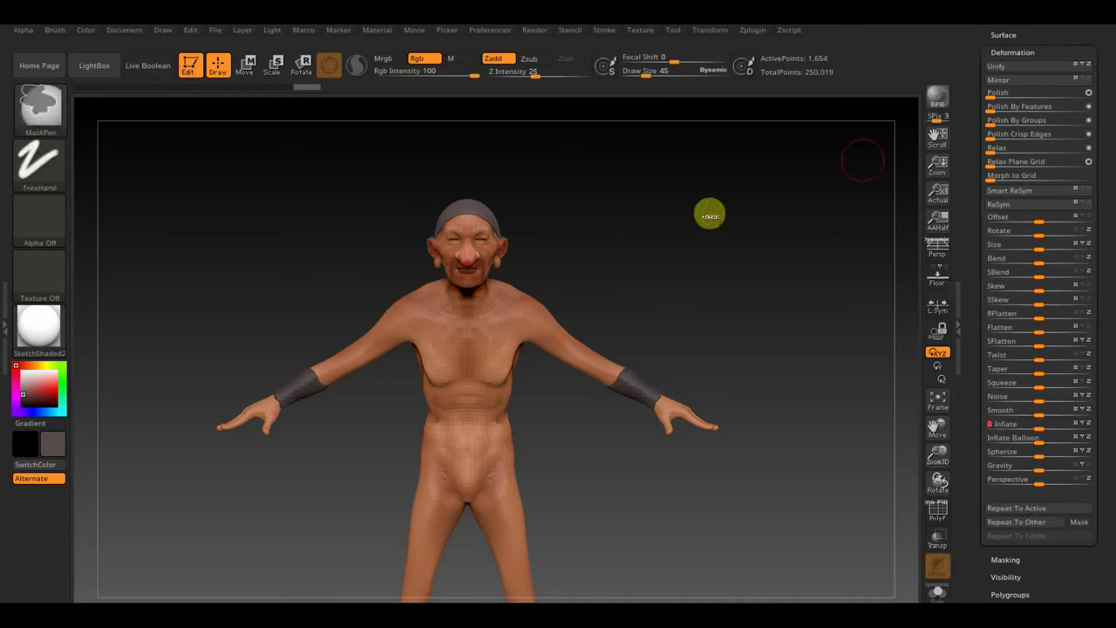
{"action": "mouse_move", "coordinate": [1104, 66]}
{"action": "left_mouse_down"}
{"action": "mouse_move", "coordinate": [1096, 154]}
{"action": "mouse_move", "coordinate": [1079, 181]}
{"action": "left_mouse_up"}
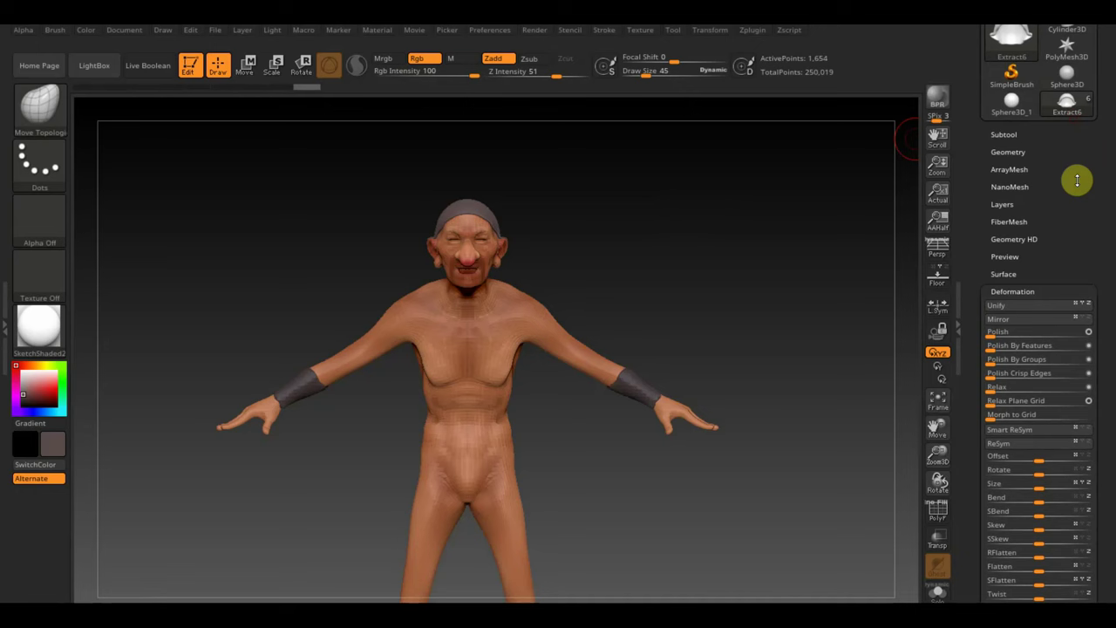
Step: DynaMesh the mesh at resolution 128 and orbit to check its profile
{"action": "left_click", "coordinate": [1010, 149]}
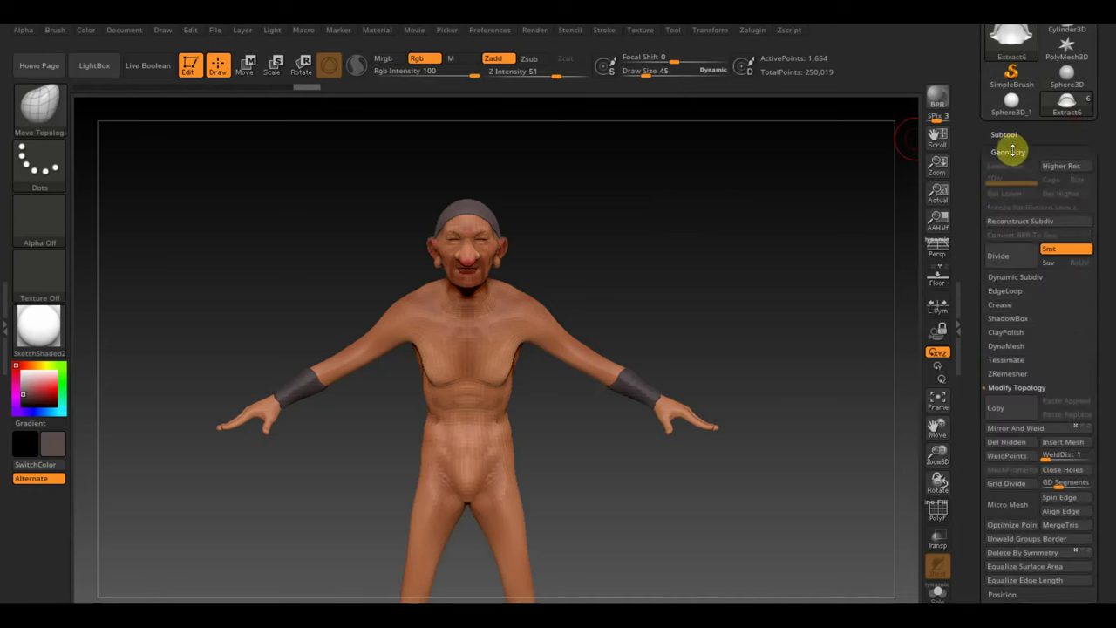
{"action": "left_click", "coordinate": [1005, 366]}
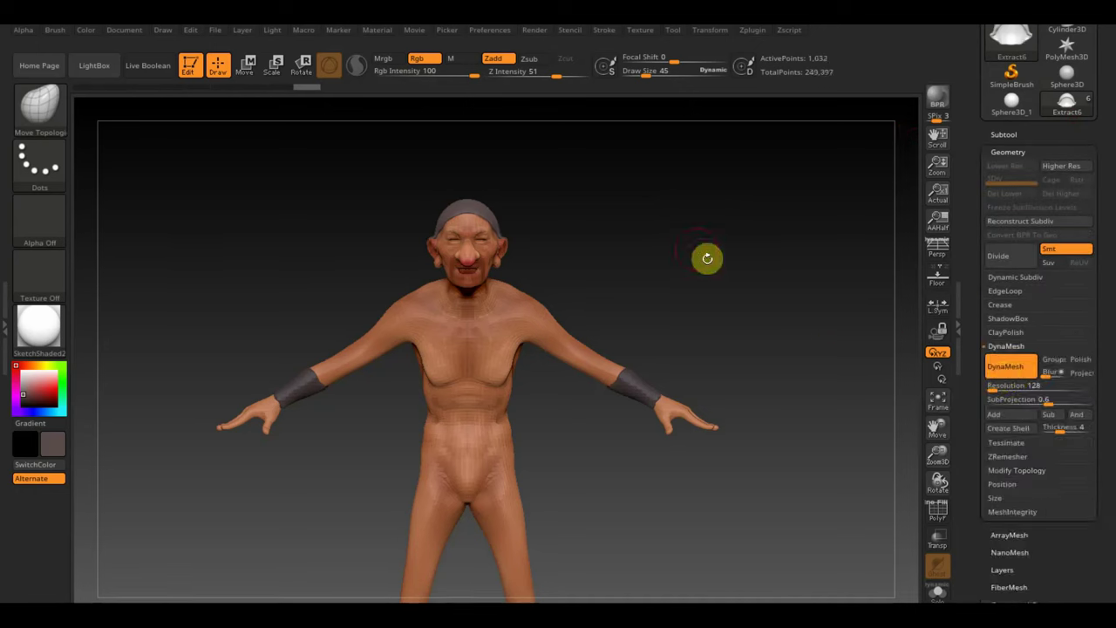
{"action": "key", "text": "ctrl"}
{"action": "left_click_drag", "start_coordinate": [725, 277], "coordinate": [788, 284]}
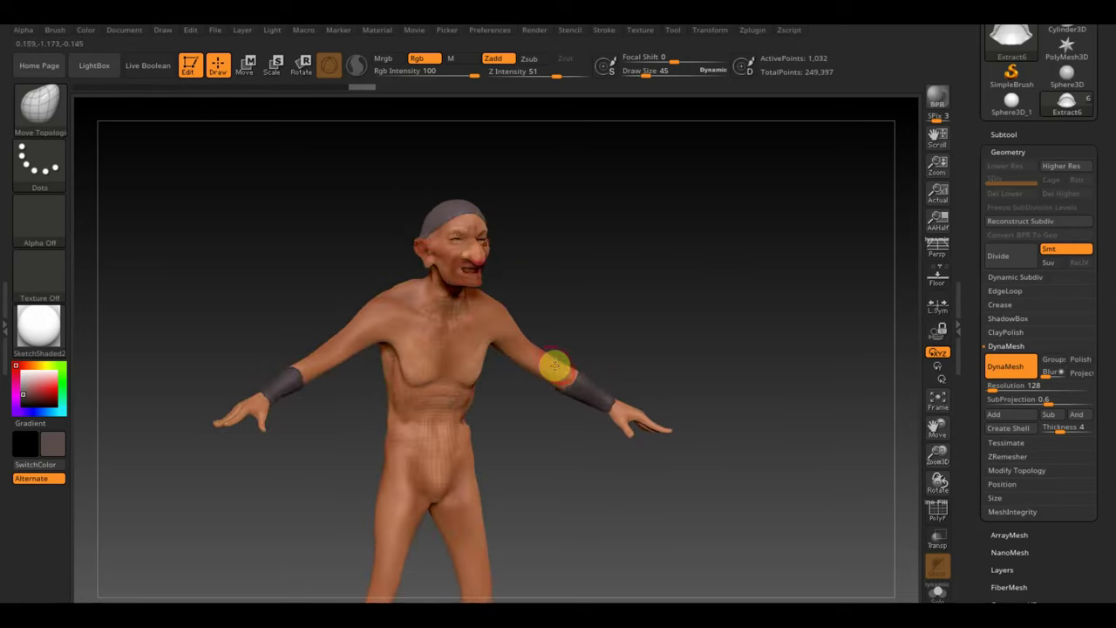
{"action": "right_click_drag", "start_coordinate": [554, 366], "coordinate": [664, 284], "text": "shift"}
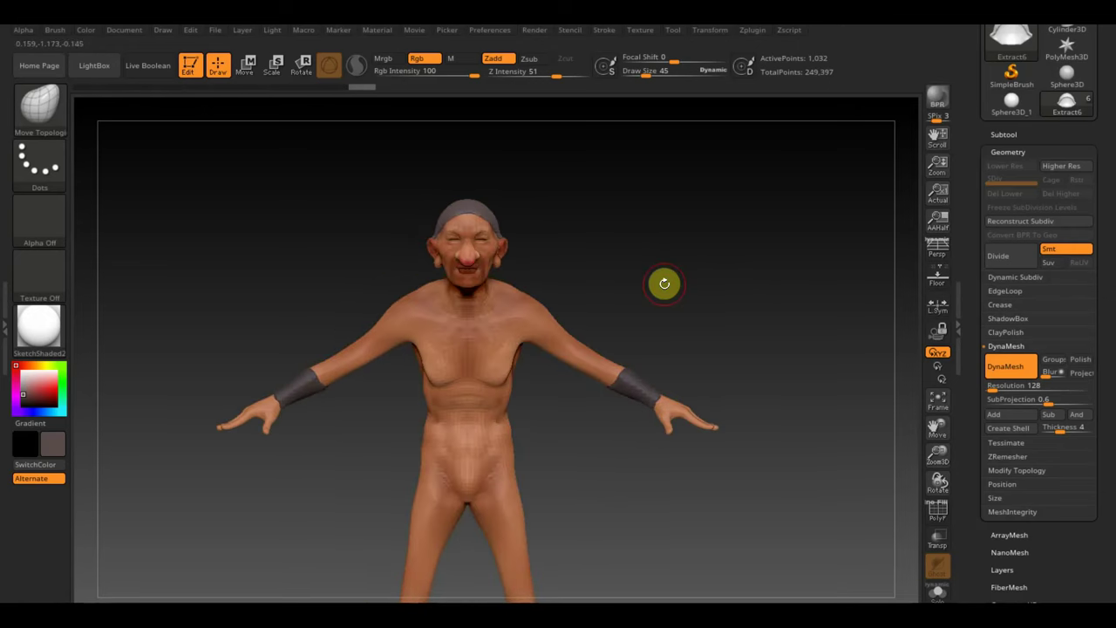
Step: Turn Solo off to show cap, shirt, wristbands, trousers and boots, then zoom out
{"action": "left_click", "coordinate": [1010, 124]}
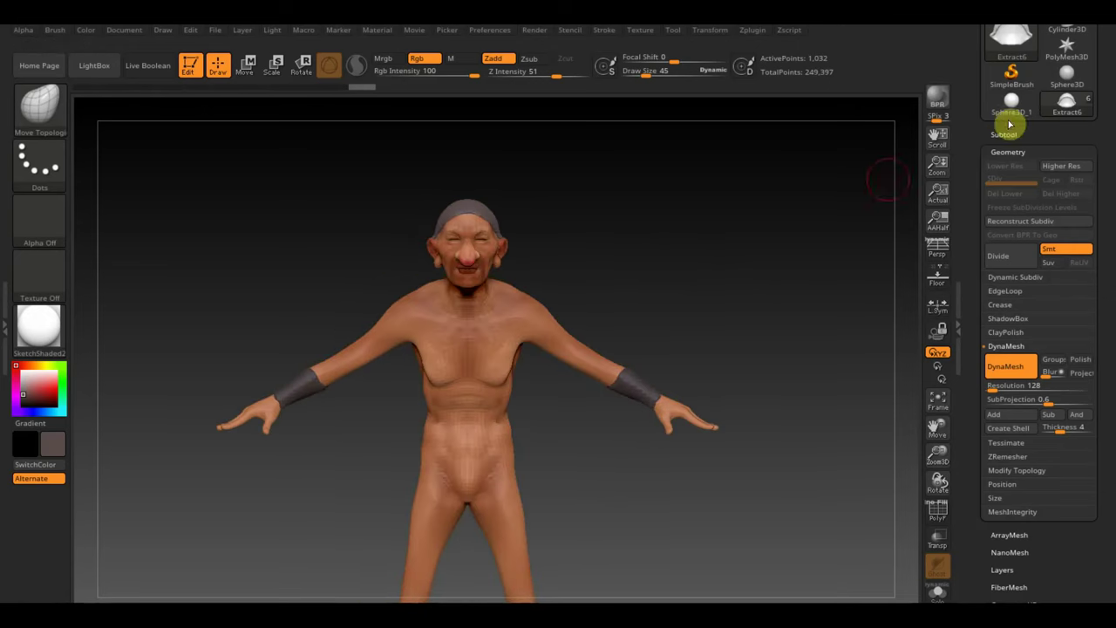
{"action": "left_click", "coordinate": [1087, 166], "text": "shift"}
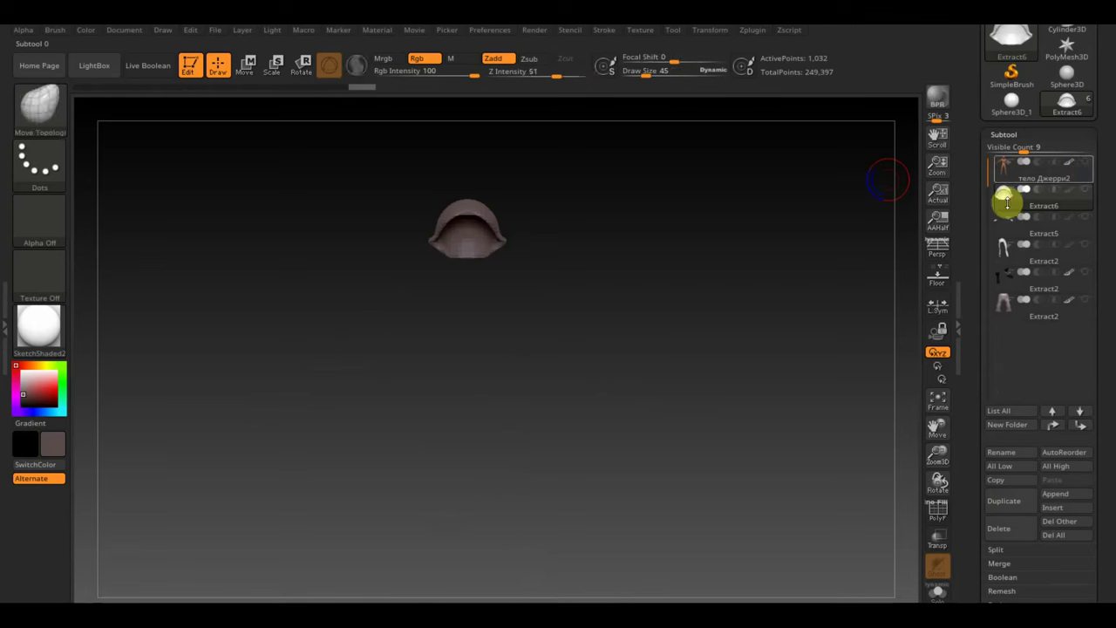
{"action": "left_click", "coordinate": [1086, 163], "text": "shift"}
{"action": "right_click_drag", "start_coordinate": [725, 296], "coordinate": [713, 287], "text": "shift"}
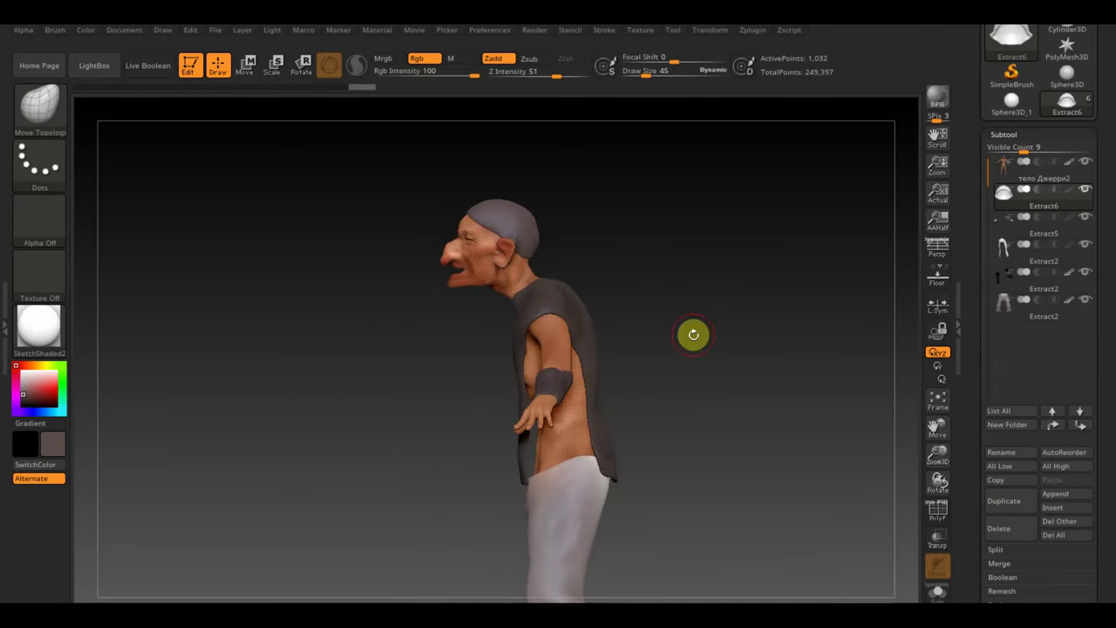
{"action": "right_click_drag", "start_coordinate": [698, 394], "coordinate": [660, 372], "text": "alt"}
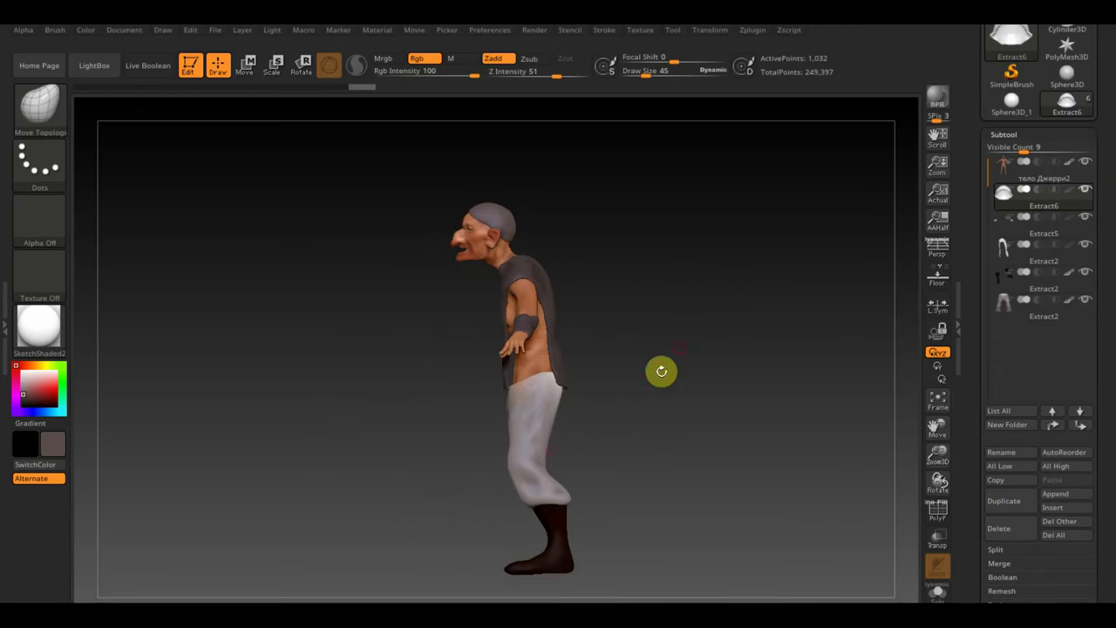
{"action": "right_click_drag", "start_coordinate": [613, 443], "coordinate": [531, 389], "text": "shift"}
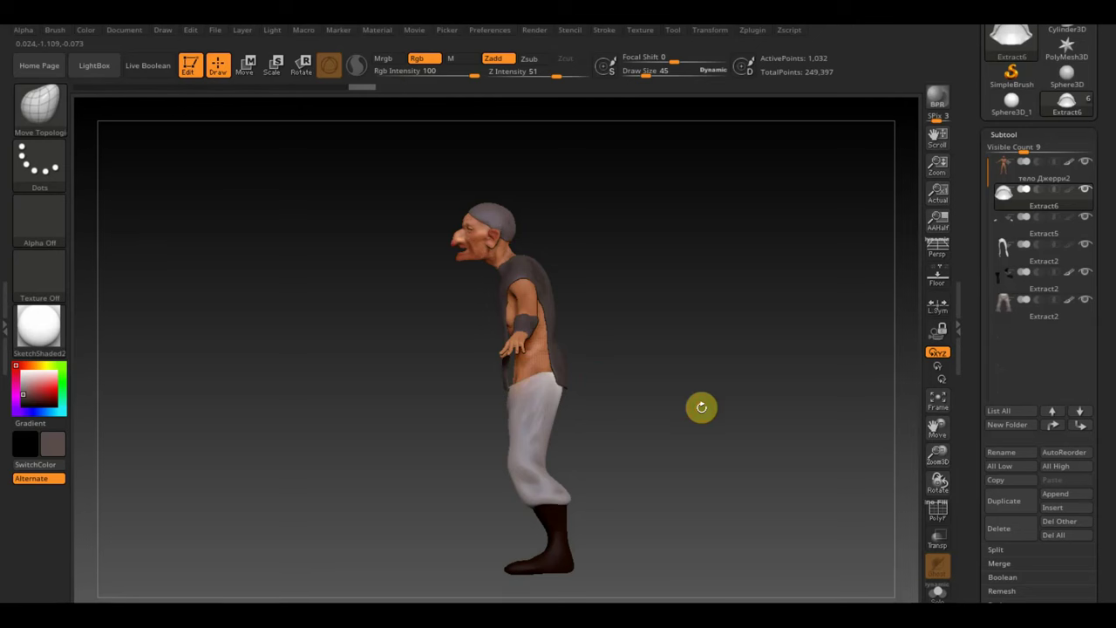
{"action": "mouse_move", "coordinate": [702, 408]}
{"action": "left_mouse_down"}
{"action": "mouse_move", "coordinate": [672, 416]}
{"action": "mouse_move", "coordinate": [767, 404]}
{"action": "mouse_move", "coordinate": [778, 423]}
{"action": "left_mouse_up"}
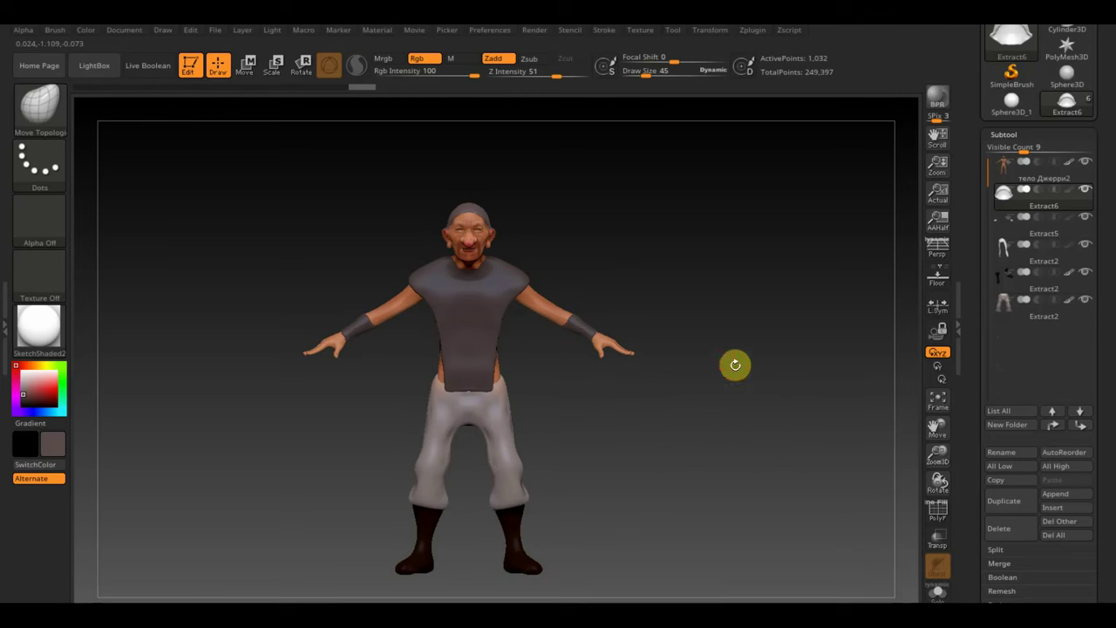
{"action": "mouse_move", "coordinate": [683, 374]}
{"action": "left_mouse_down"}
{"action": "mouse_move", "coordinate": [712, 379]}
{"action": "mouse_move", "coordinate": [653, 392]}
{"action": "mouse_move", "coordinate": [672, 411]}
{"action": "left_mouse_up"}
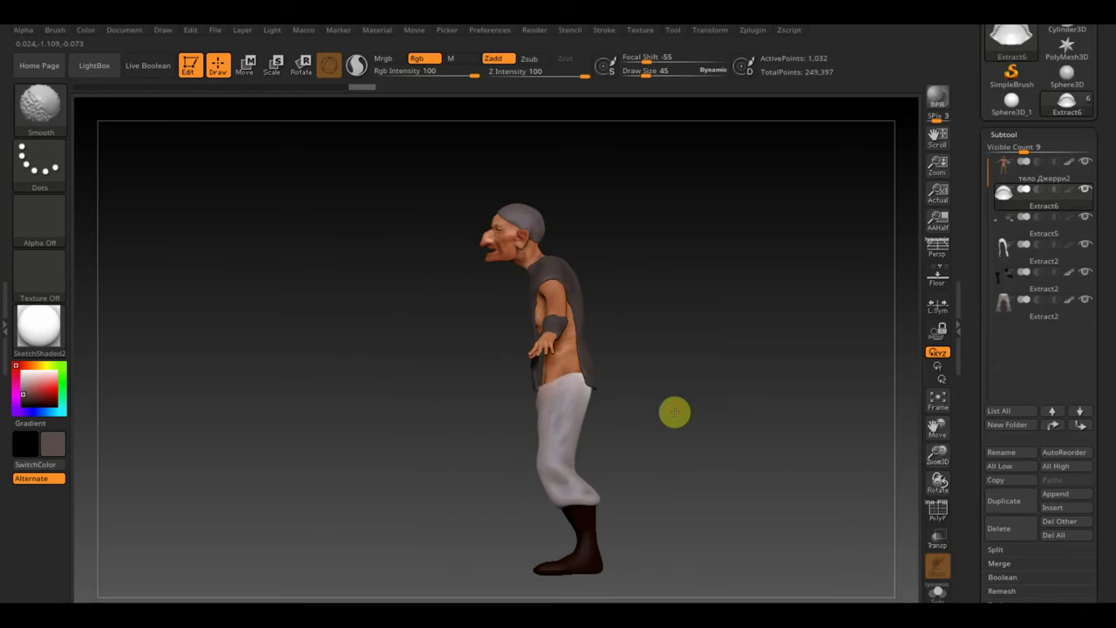
{"action": "left_click_drag", "start_coordinate": [730, 335], "coordinate": [637, 391], "text": "alt"}
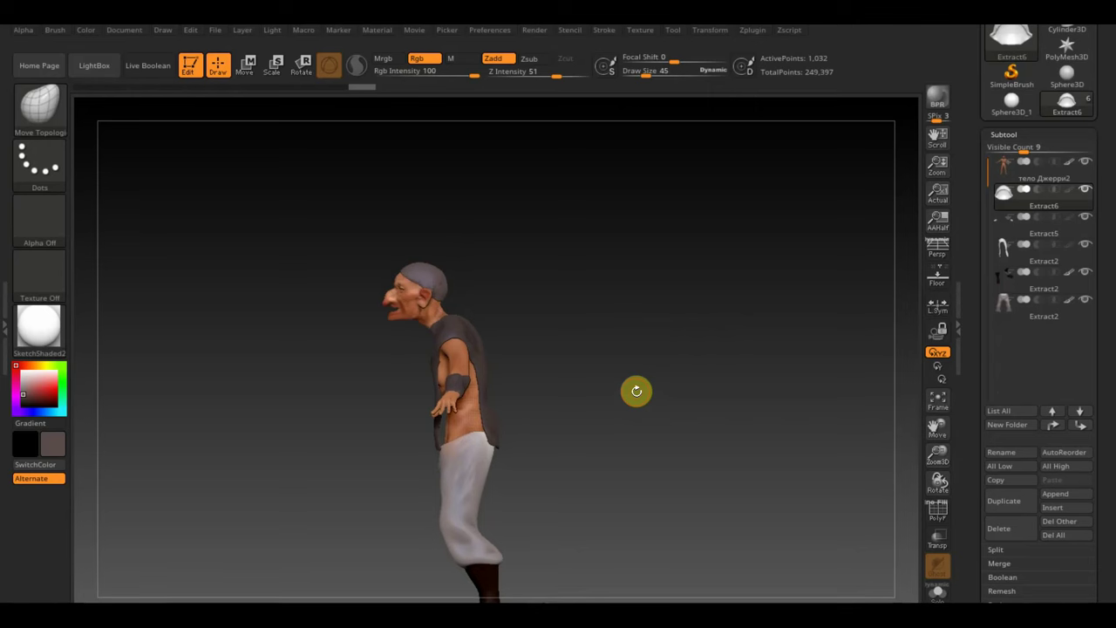
{"action": "left_click_drag", "start_coordinate": [1099, 55], "coordinate": [1101, 129]}
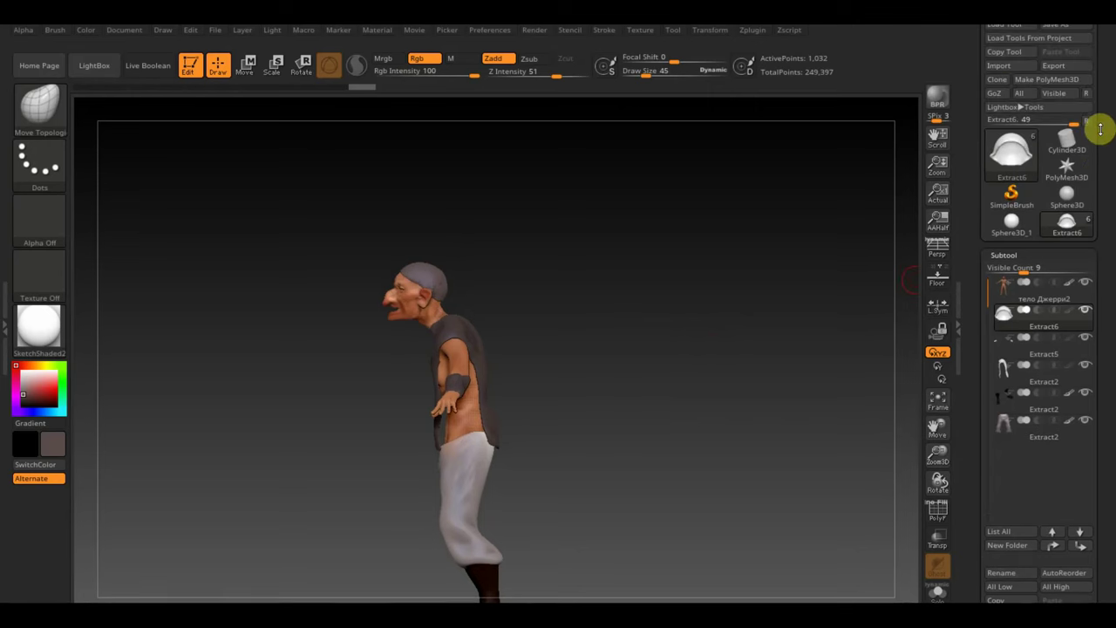
{"action": "mouse_move", "coordinate": [1011, 155]}
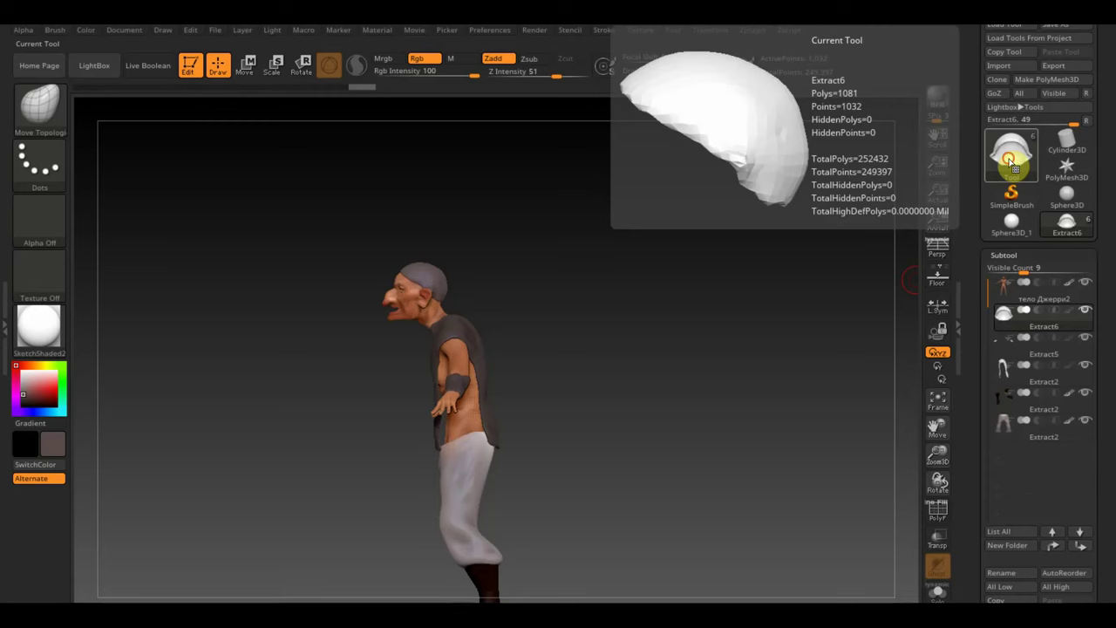
Step: Start a new Cylinder3D primitive from the Tool picker
{"action": "left_click", "coordinate": [1011, 161]}
{"action": "left_click", "coordinate": [622, 220]}
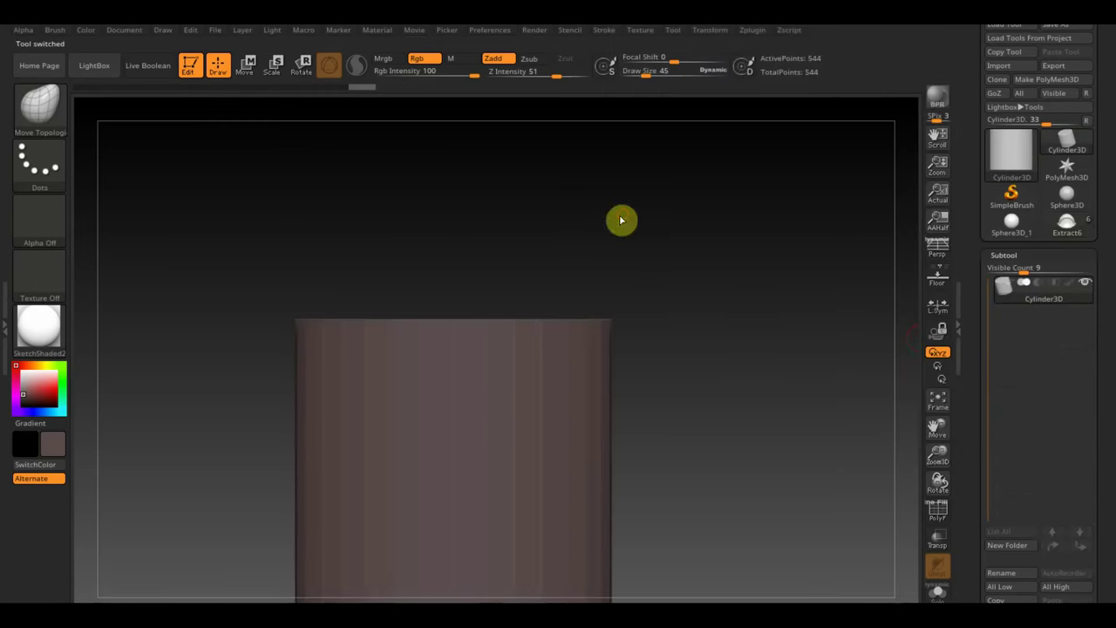
{"action": "left_click_drag", "start_coordinate": [1099, 476], "coordinate": [1082, 381]}
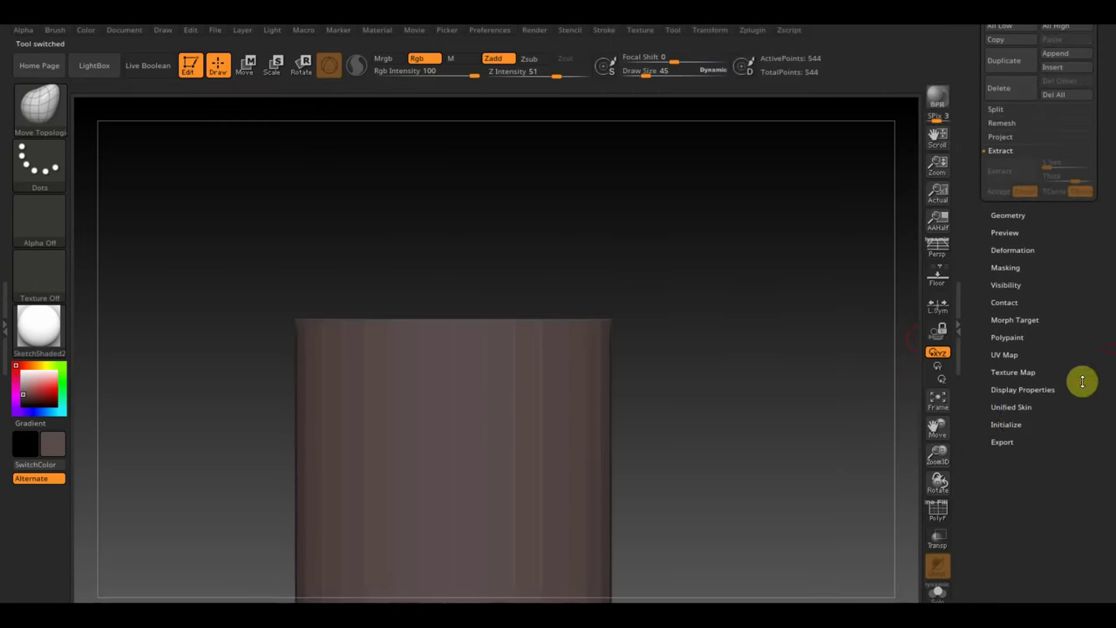
Step: Initialize the cylinder with HDivide 32 and Inner Radius 93 to form a hollow tube
{"action": "left_click", "coordinate": [1012, 424]}
{"action": "left_click_drag", "start_coordinate": [842, 361], "coordinate": [802, 443]}
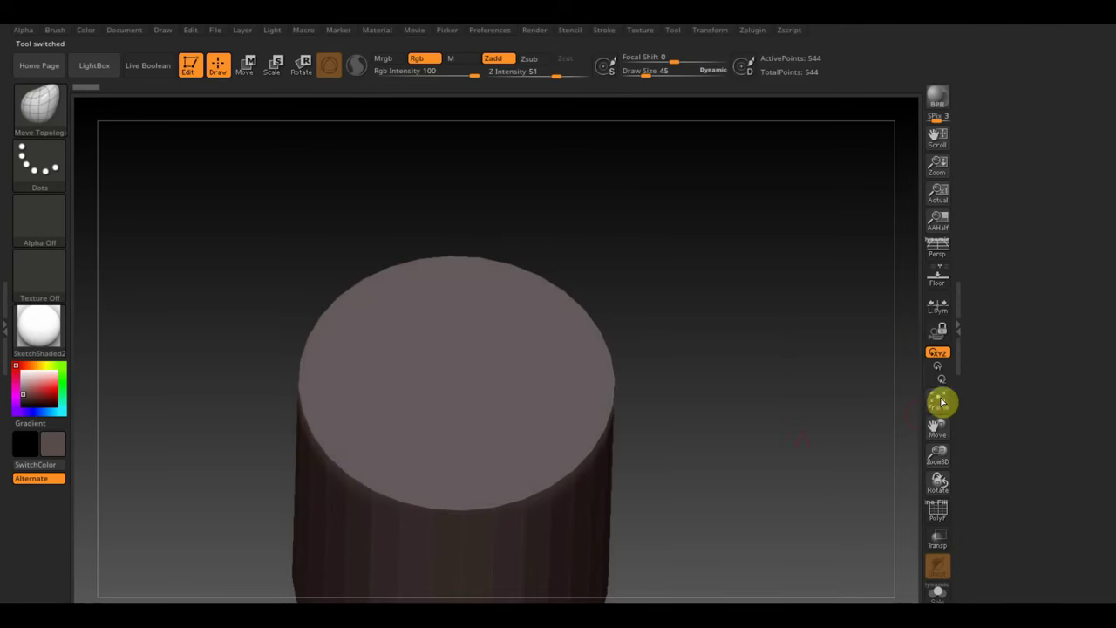
{"action": "mouse_move", "coordinate": [1009, 308]}
{"action": "left_mouse_down"}
{"action": "mouse_move", "coordinate": [1025, 308]}
{"action": "mouse_move", "coordinate": [1024, 296]}
{"action": "left_mouse_up"}
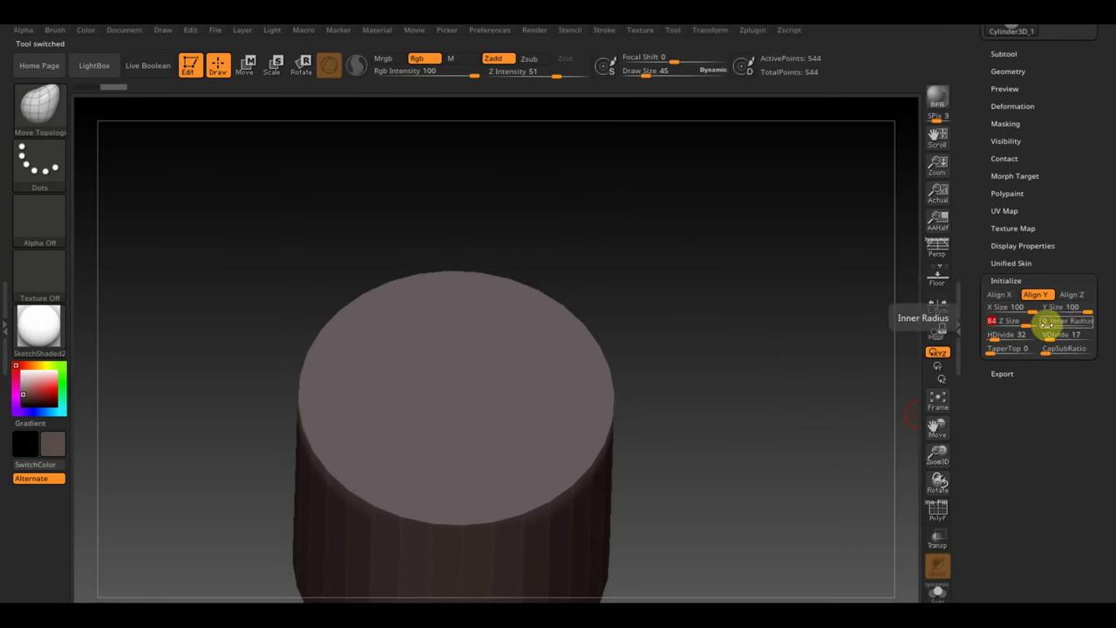
{"action": "left_click_drag", "start_coordinate": [1049, 320], "coordinate": [1091, 347]}
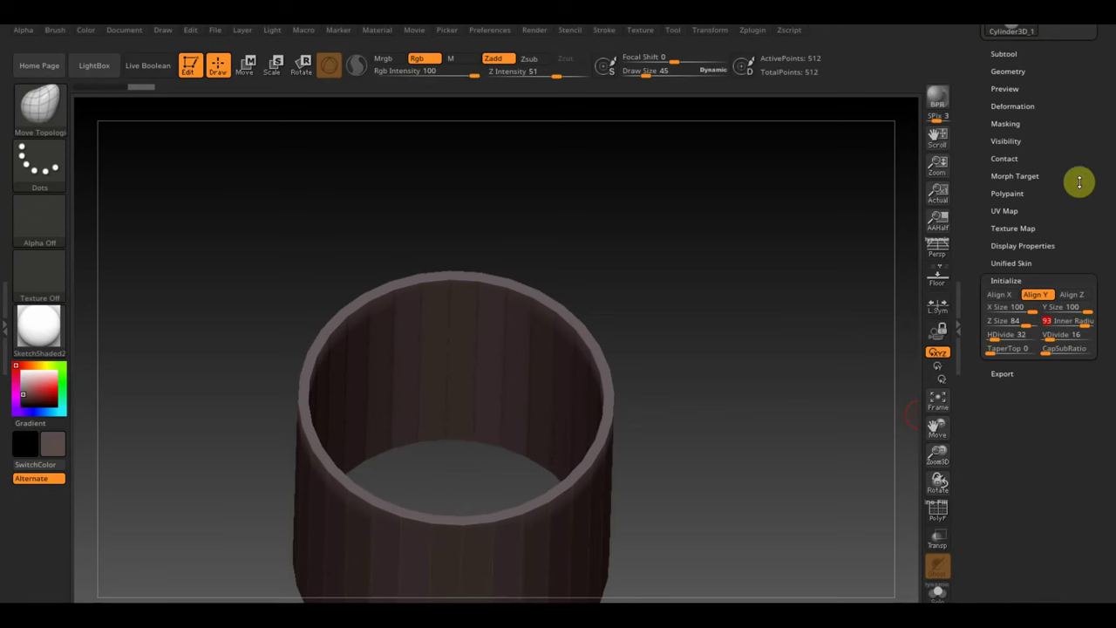
{"action": "scroll", "coordinate": [1080, 181], "scroll_direction": "up", "scroll_amount": 1}
{"action": "scroll", "coordinate": [1081, 174], "scroll_direction": "up", "scroll_amount": 5}
Step: Convert the hollow tube into an editable PolyMesh3D
{"action": "scroll", "coordinate": [1090, 209], "scroll_direction": "up", "scroll_amount": 1}
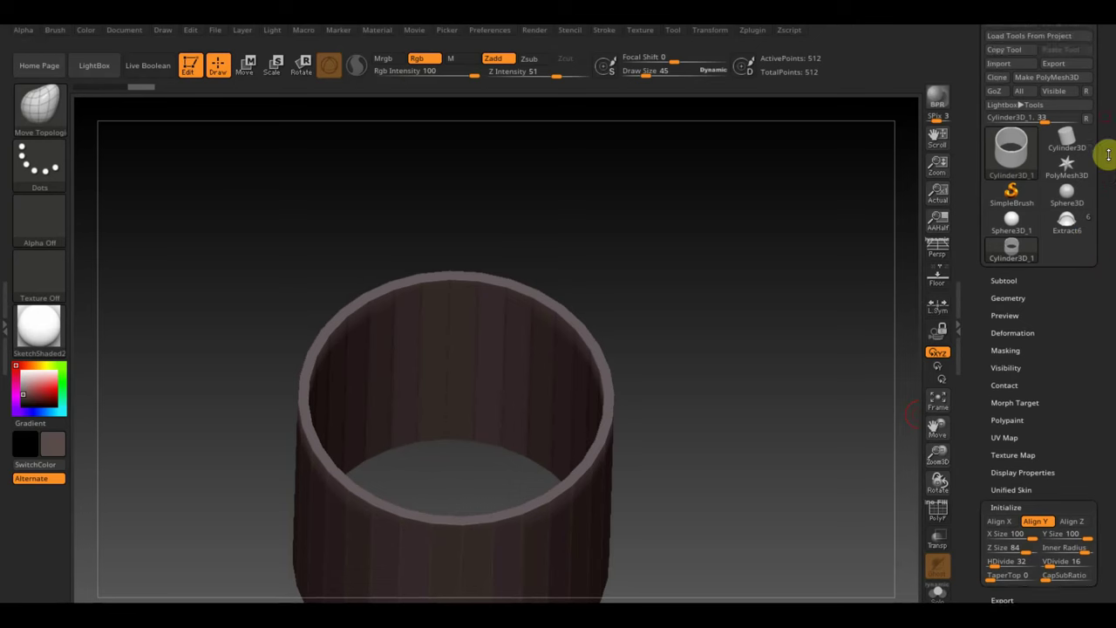
{"action": "scroll", "coordinate": [1108, 155], "scroll_direction": "up", "scroll_amount": 1}
{"action": "left_click", "coordinate": [1057, 109]}
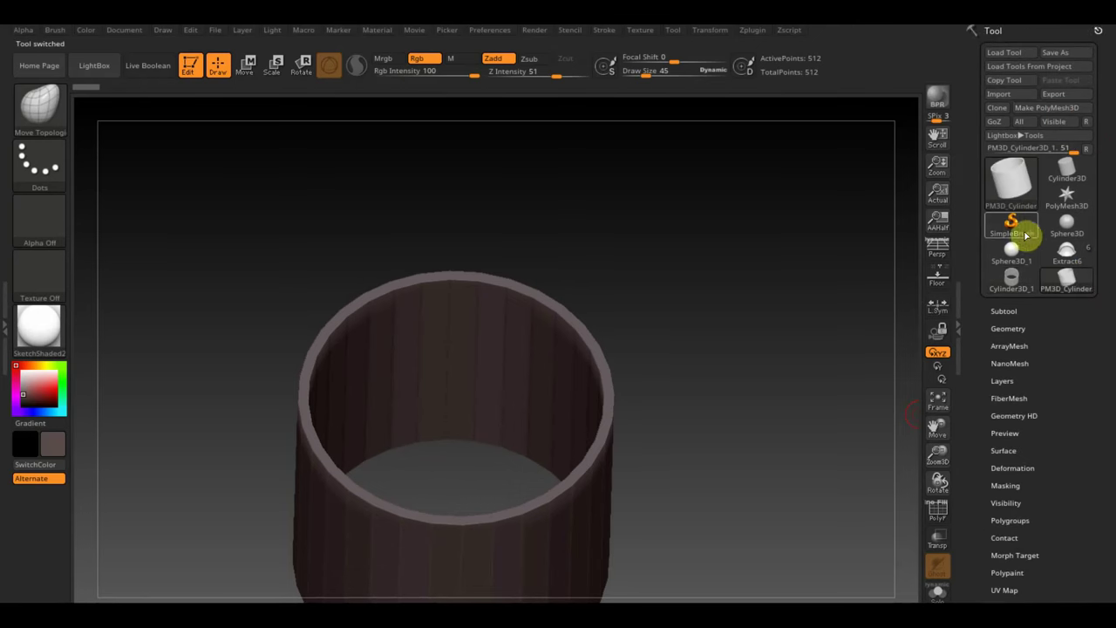
Step: Append the PM3D cylinder to the old man as subtool PM3D_Cylinder3D_2
{"action": "left_click", "coordinate": [1067, 250]}
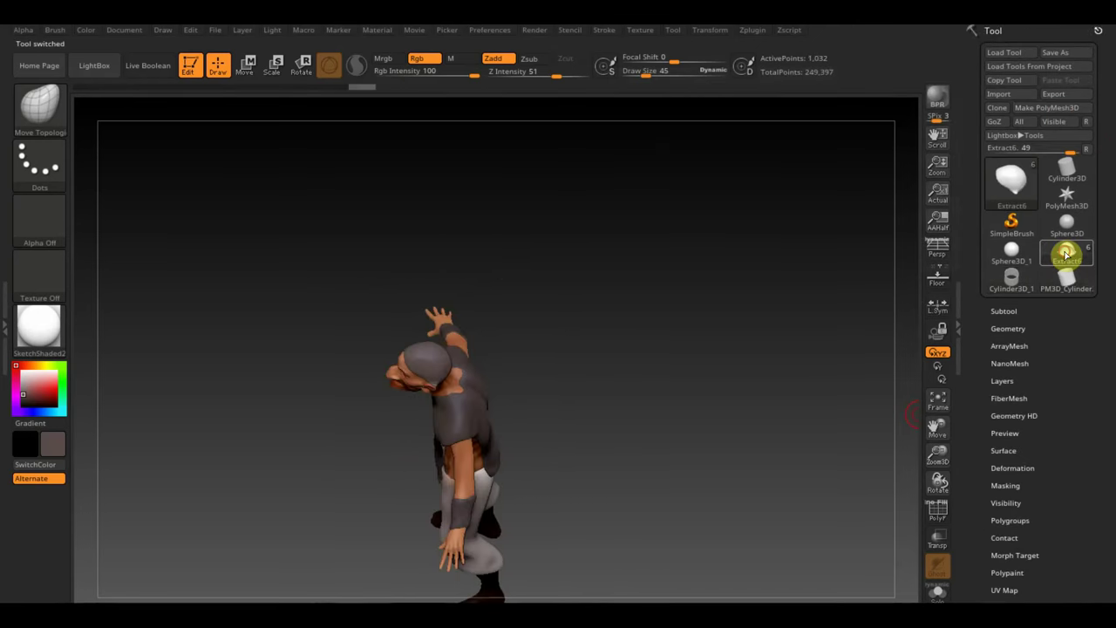
{"action": "left_click", "coordinate": [1008, 311]}
{"action": "left_click_drag", "start_coordinate": [1104, 515], "coordinate": [1108, 404]}
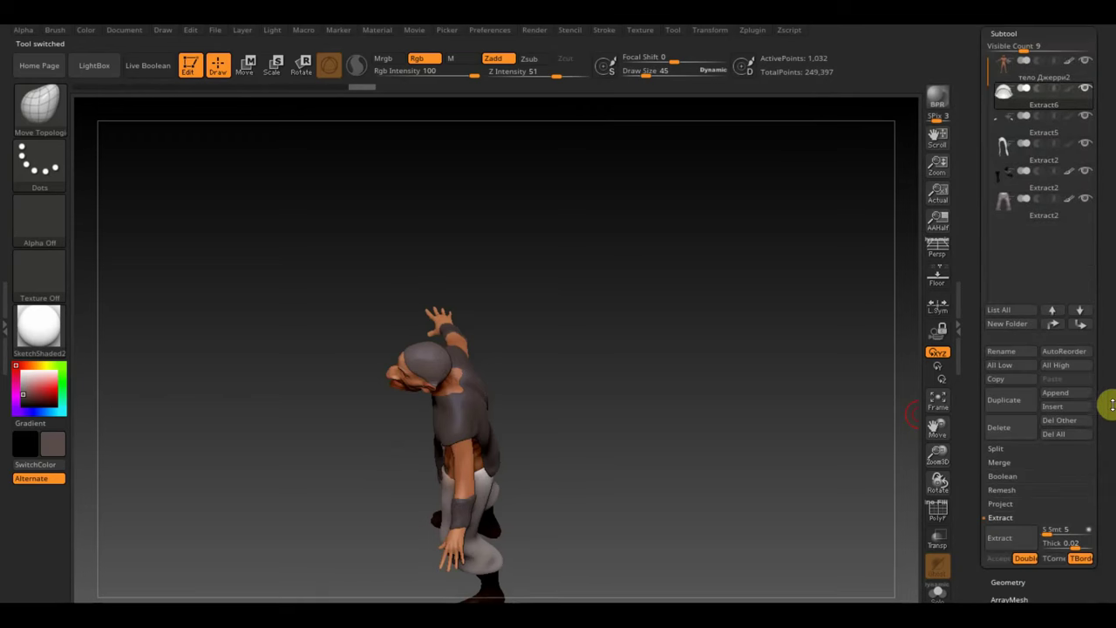
{"action": "left_click", "coordinate": [1061, 400]}
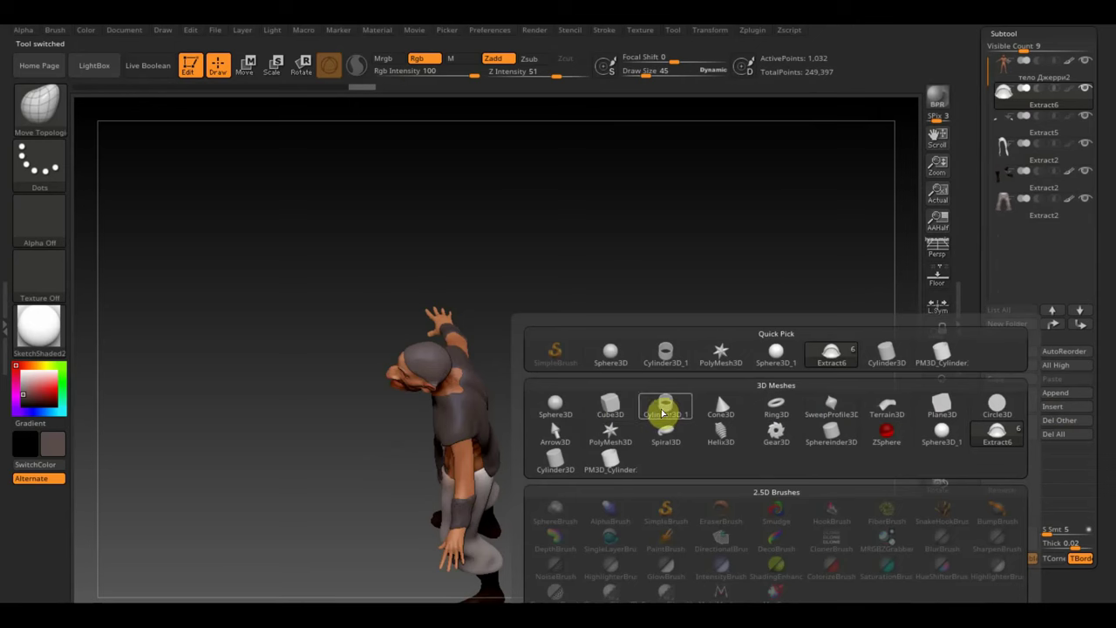
{"action": "left_click", "coordinate": [668, 357]}
{"action": "left_click_drag", "start_coordinate": [667, 365], "coordinate": [721, 397]}
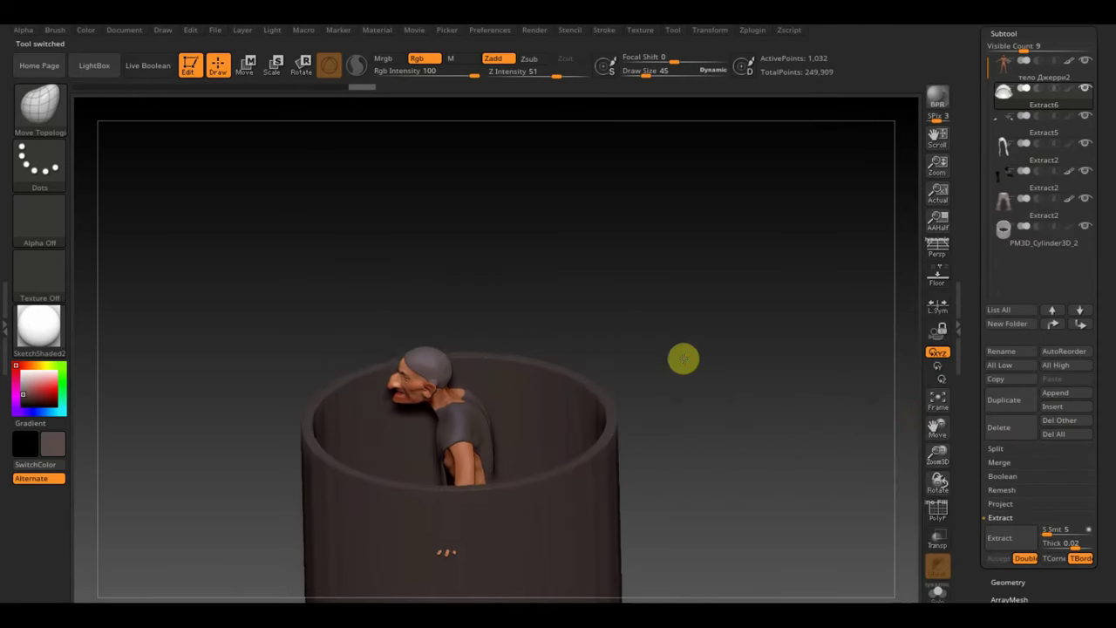
Step: Select the PM3D_Cylinder3D_2 subtool and scale it flat in Y into a thin disc
{"action": "left_click_drag", "start_coordinate": [707, 462], "coordinate": [710, 276], "text": "alt"}
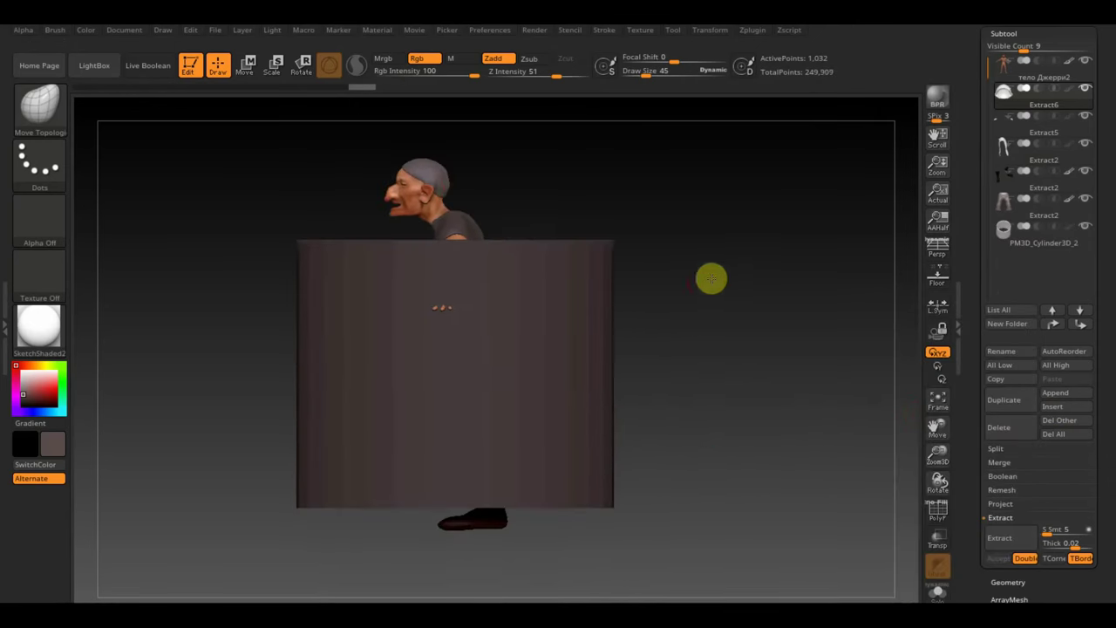
{"action": "key", "text": "w"}
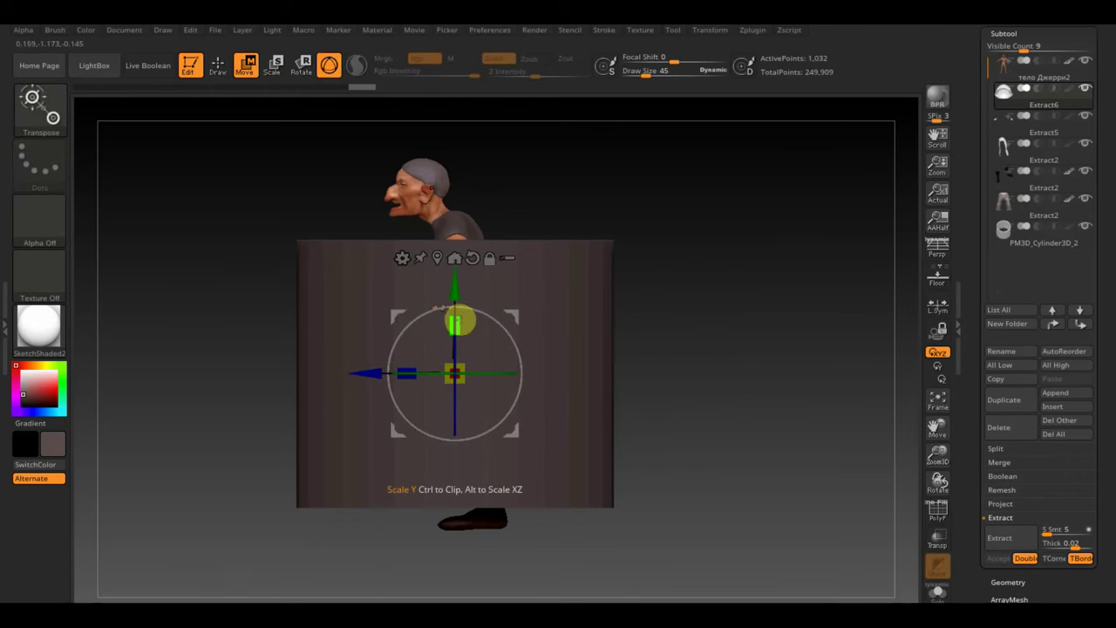
{"action": "left_click", "coordinate": [1012, 237]}
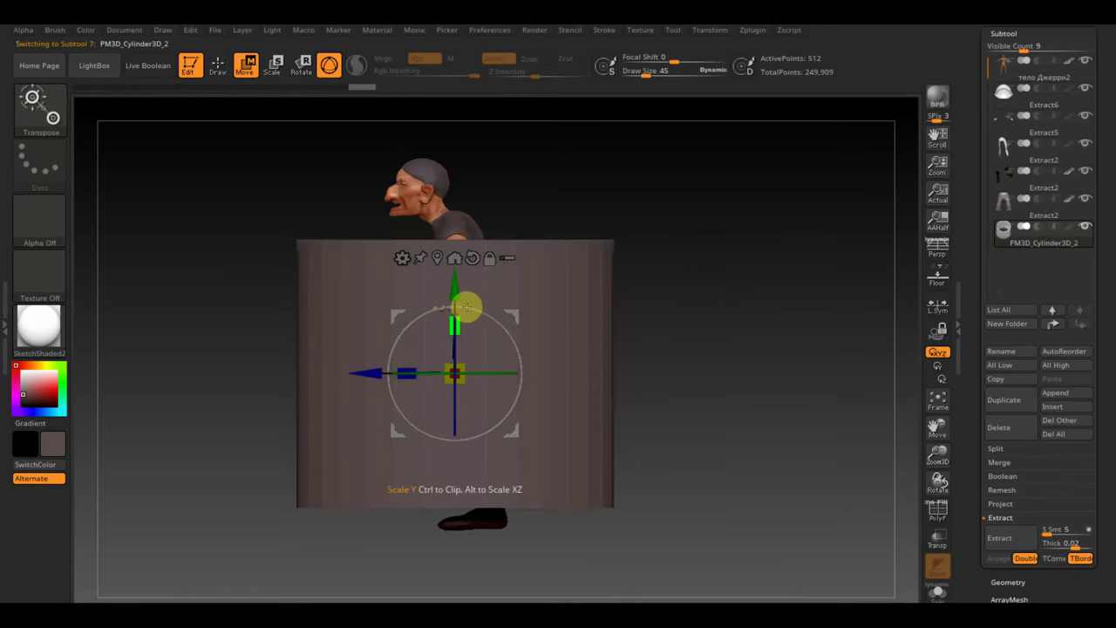
{"action": "left_click_drag", "start_coordinate": [457, 323], "coordinate": [459, 466]}
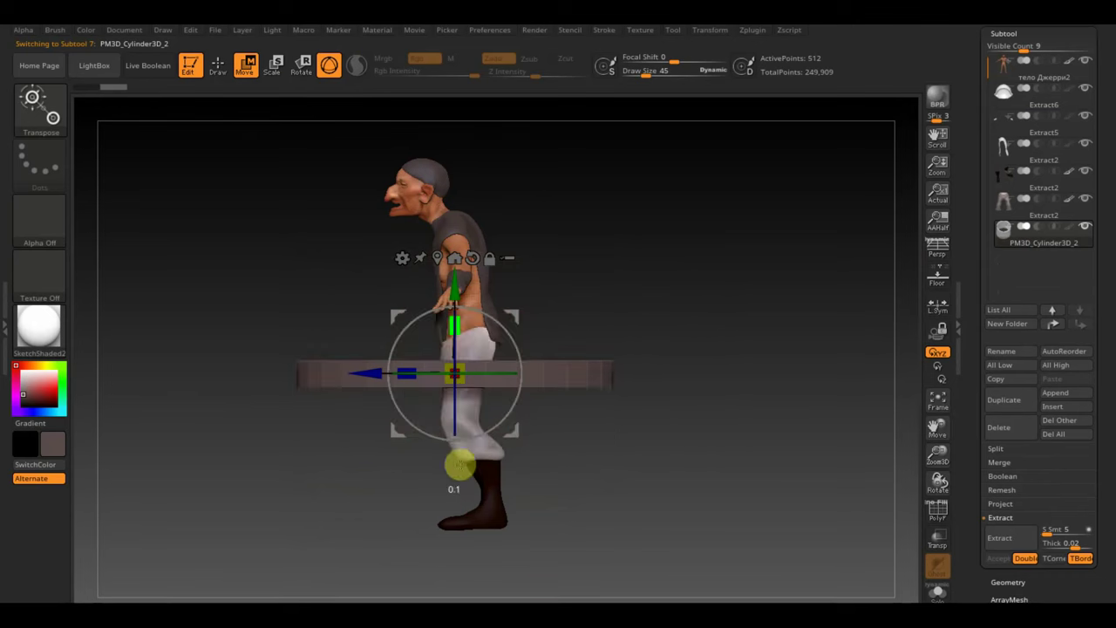
Step: Tilt the flattened ring diagonally behind the back and narrow it in X into a slim ellipse
{"action": "key", "text": "n"}
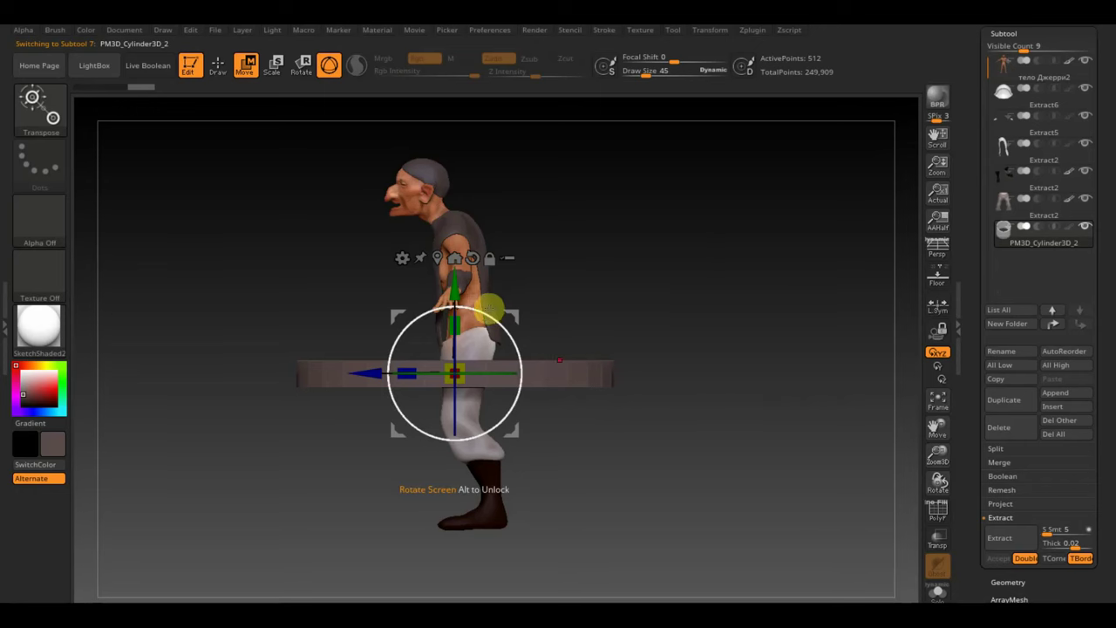
{"action": "mouse_move", "coordinate": [491, 307]}
{"action": "left_mouse_down"}
{"action": "mouse_move", "coordinate": [523, 369]}
{"action": "mouse_move", "coordinate": [565, 224]}
{"action": "mouse_move", "coordinate": [546, 238]}
{"action": "left_mouse_up"}
{"action": "mouse_move", "coordinate": [620, 245]}
{"action": "left_mouse_down"}
{"action": "mouse_move", "coordinate": [706, 291]}
{"action": "mouse_move", "coordinate": [740, 337]}
{"action": "left_mouse_up"}
{"action": "left_click_drag", "start_coordinate": [534, 296], "coordinate": [427, 298]}
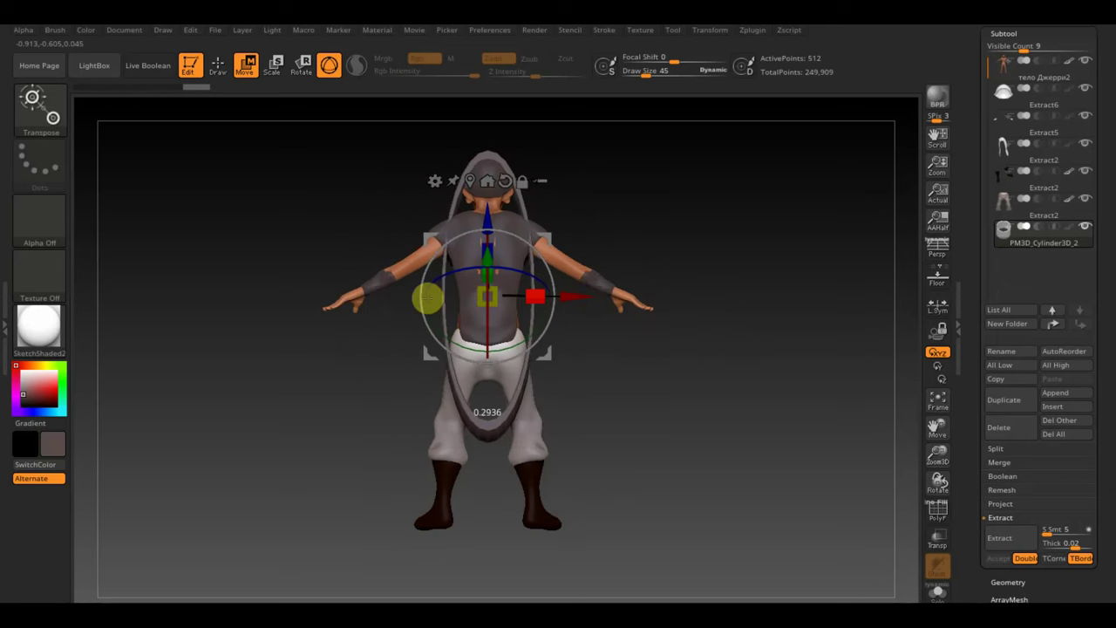
{"action": "mouse_move", "coordinate": [648, 235]}
{"action": "left_mouse_down"}
{"action": "mouse_move", "coordinate": [773, 232]}
{"action": "mouse_move", "coordinate": [698, 279]}
{"action": "left_mouse_up"}
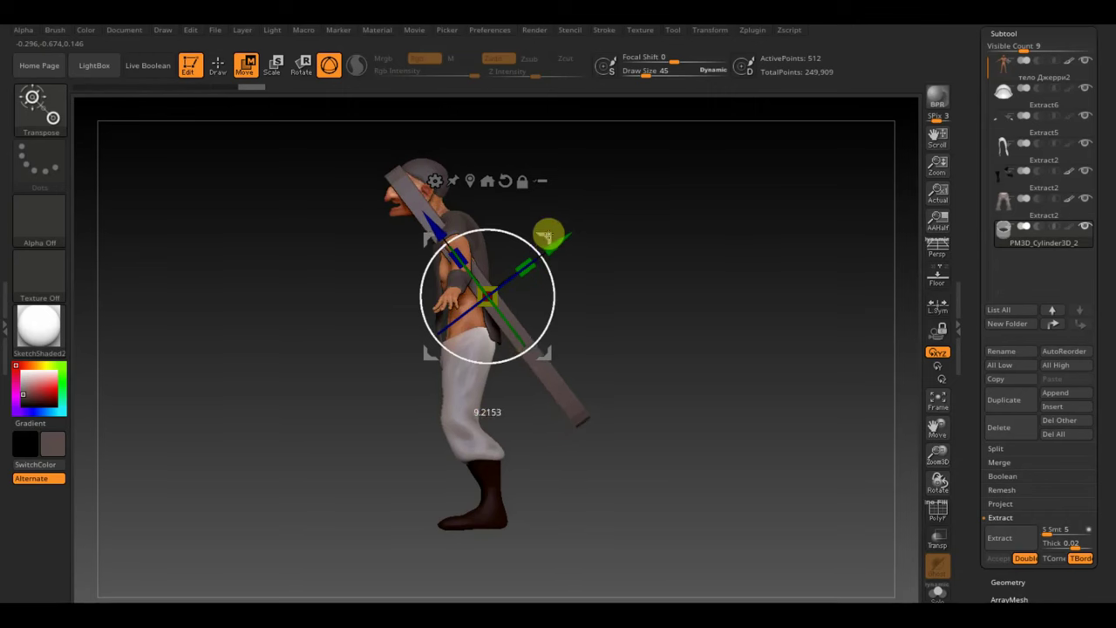
Step: Shift the strap up along its length and rotate it around the gizmo centre
{"action": "left_click_drag", "start_coordinate": [542, 253], "coordinate": [575, 216]}
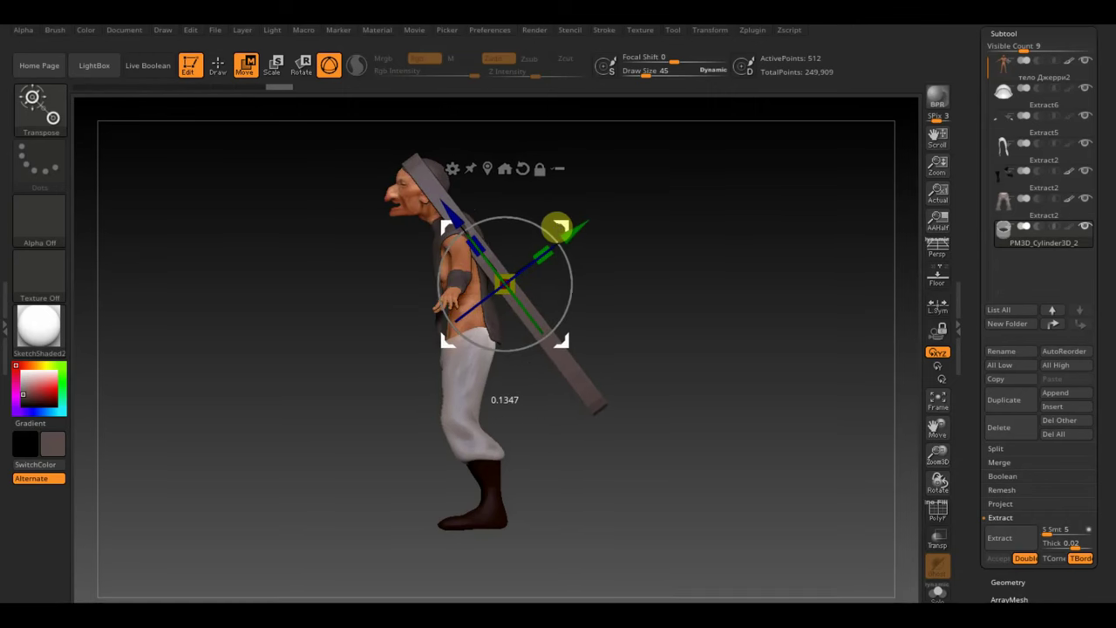
{"action": "left_click_drag", "start_coordinate": [563, 229], "coordinate": [570, 201]}
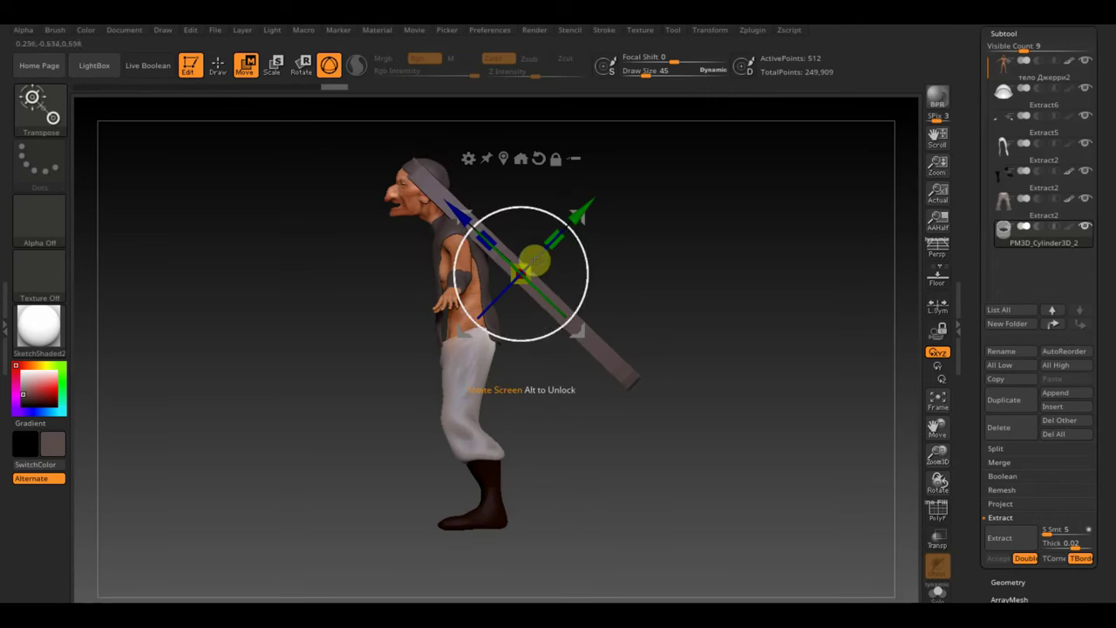
{"action": "left_click_drag", "start_coordinate": [582, 330], "coordinate": [575, 336]}
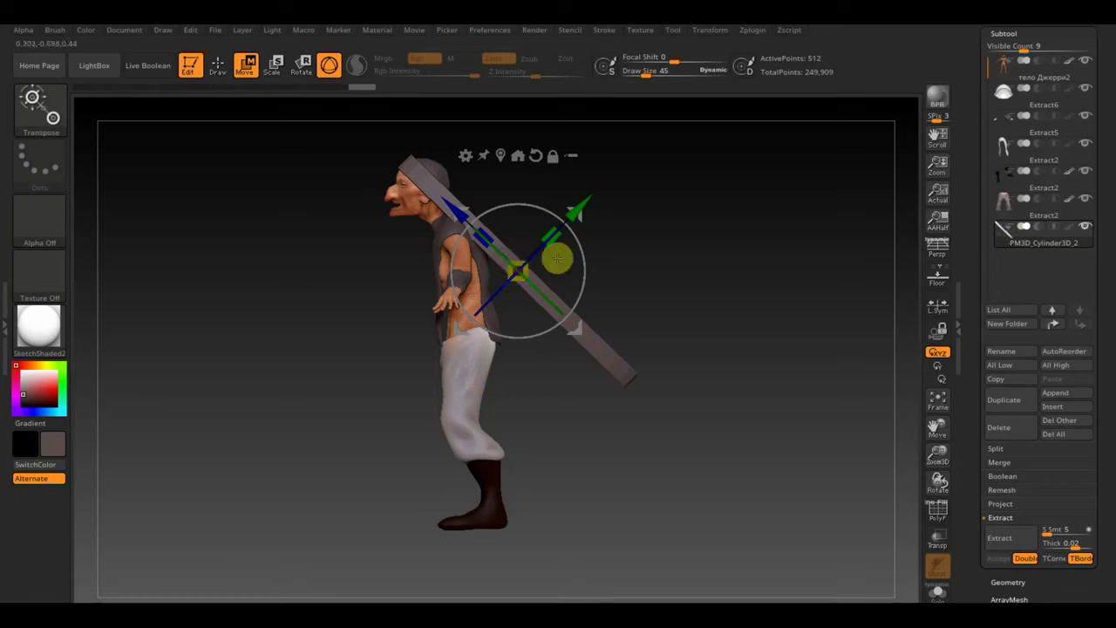
Step: Mask and invert part of the strap, rotate it nearly vertical, and move it down-left
{"action": "left_click_drag", "start_coordinate": [727, 463], "coordinate": [467, 180], "text": "ctrl"}
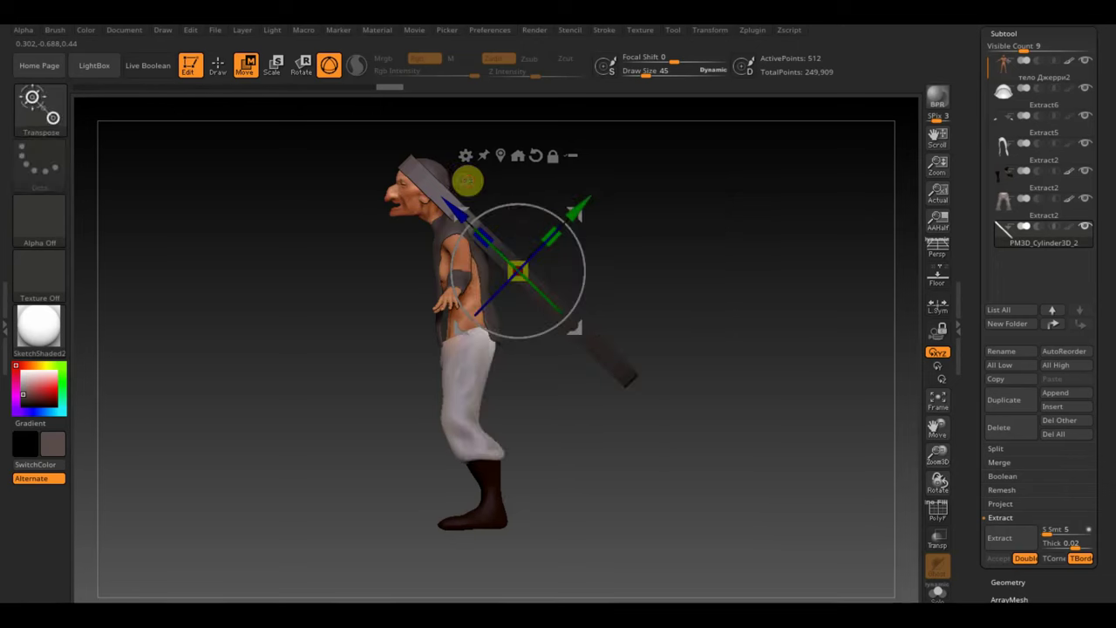
{"action": "key", "text": "ctrl"}
{"action": "left_click", "coordinate": [728, 314], "text": "ctrl"}
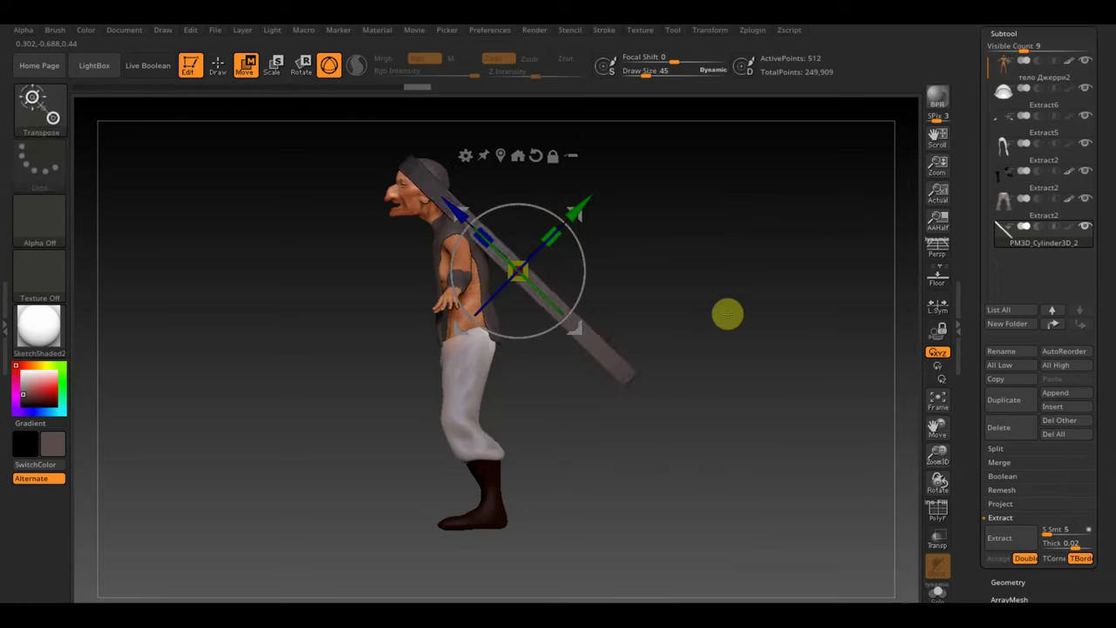
{"action": "left_click_drag", "start_coordinate": [583, 246], "coordinate": [567, 280]}
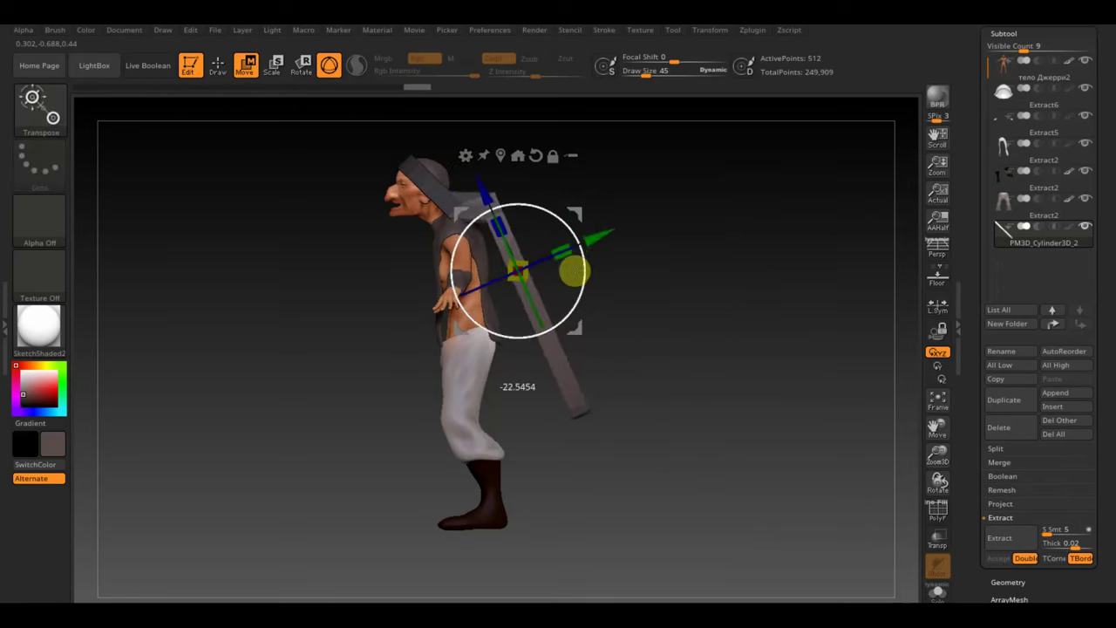
{"action": "left_click_drag", "start_coordinate": [590, 217], "coordinate": [570, 255]}
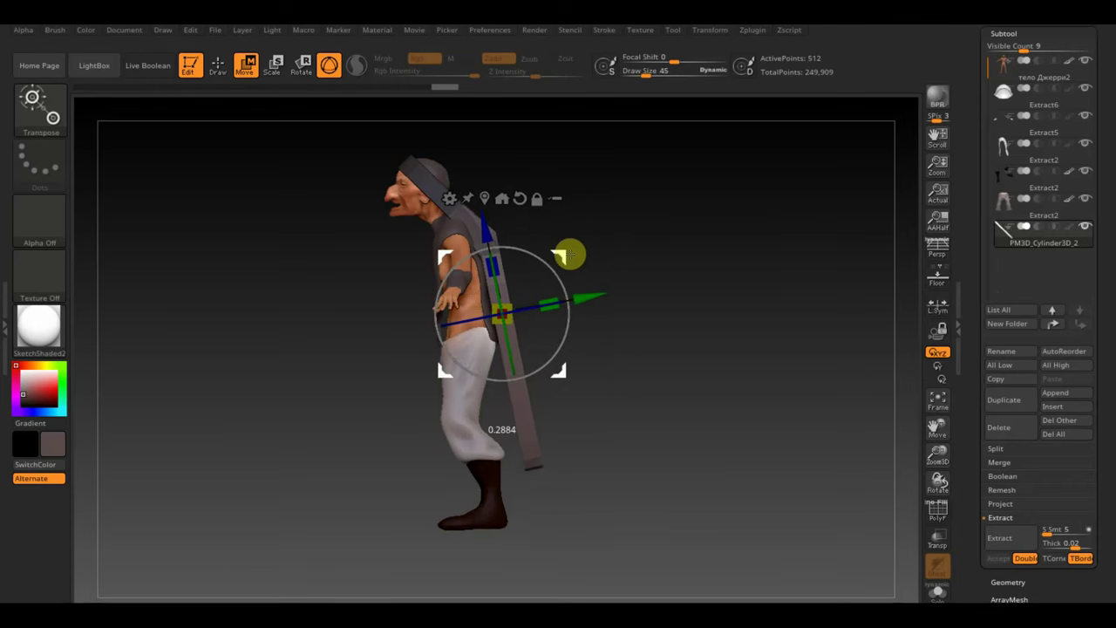
{"action": "left_click", "coordinate": [218, 64]}
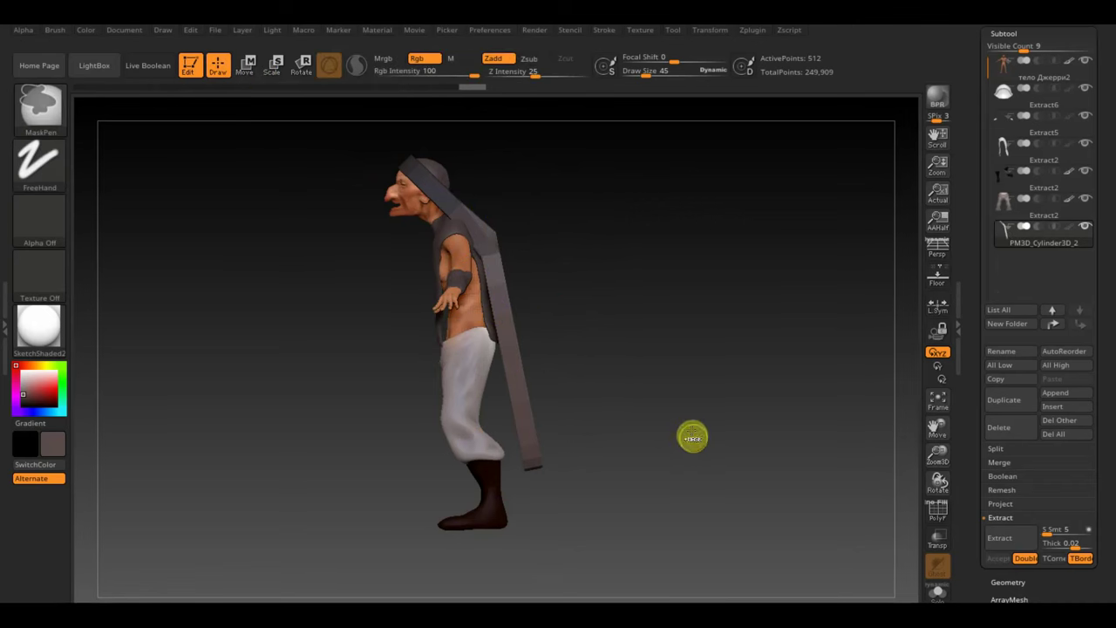
Step: Reshape the strip over the shoulder with the Move Topological brush (B-M-T)
{"action": "key", "text": "b"}
{"action": "key", "text": "m"}
{"action": "key", "text": "t"}
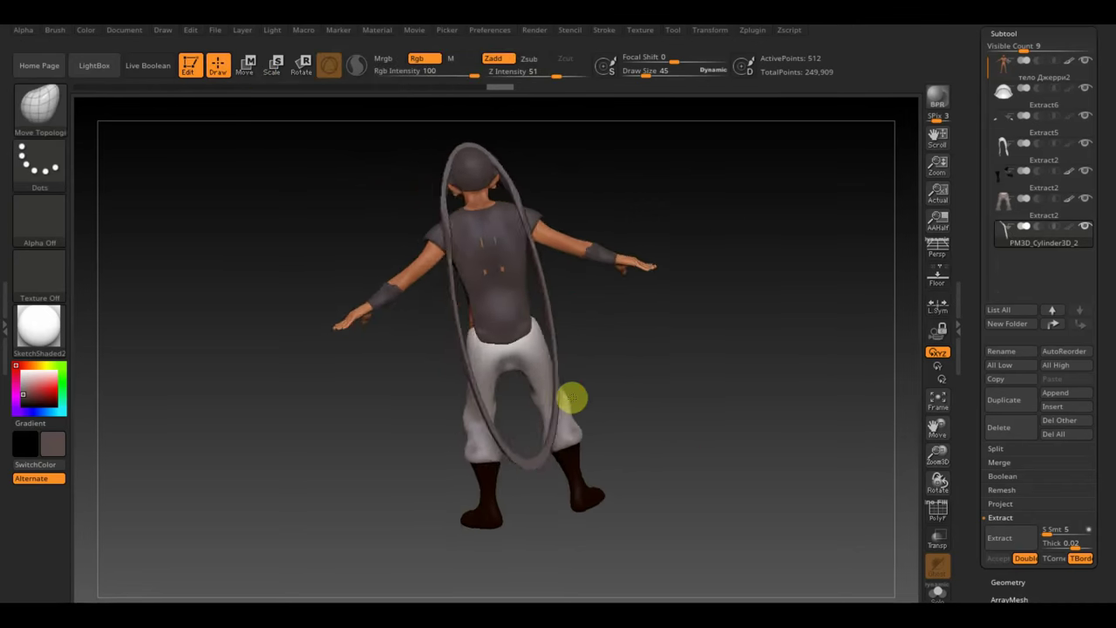
{"action": "mouse_move", "coordinate": [626, 375]}
{"action": "left_mouse_down"}
{"action": "mouse_move", "coordinate": [558, 393]}
{"action": "mouse_move", "coordinate": [779, 374]}
{"action": "left_mouse_up"}
{"action": "left_click_drag", "start_coordinate": [475, 233], "coordinate": [497, 232], "text": "shift"}
Step: Cut off the strap's excess with TrimCurve, leaving 406 active points
{"action": "key", "text": "ctrl+shift"}
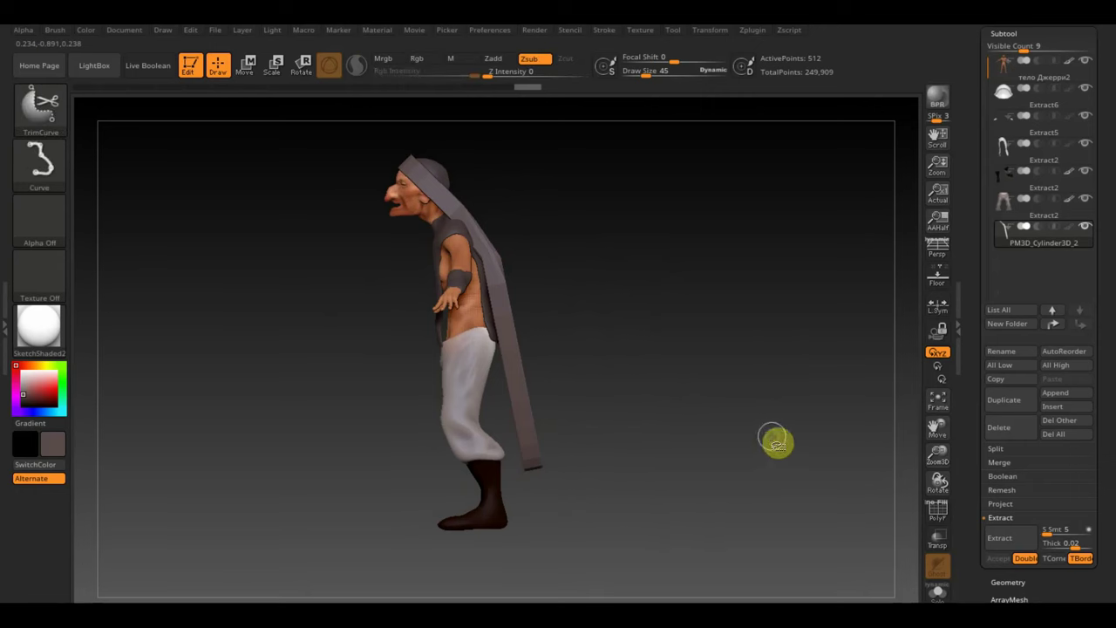
{"action": "left_click_drag", "start_coordinate": [776, 442], "coordinate": [349, 406], "text": "ctrl+shift"}
{"action": "mouse_move", "coordinate": [705, 482]}
{"action": "left_mouse_down", "text": "shift"}
{"action": "mouse_move", "coordinate": [630, 496]}
{"action": "mouse_move", "coordinate": [768, 445]}
{"action": "left_mouse_up", "text": "shift"}
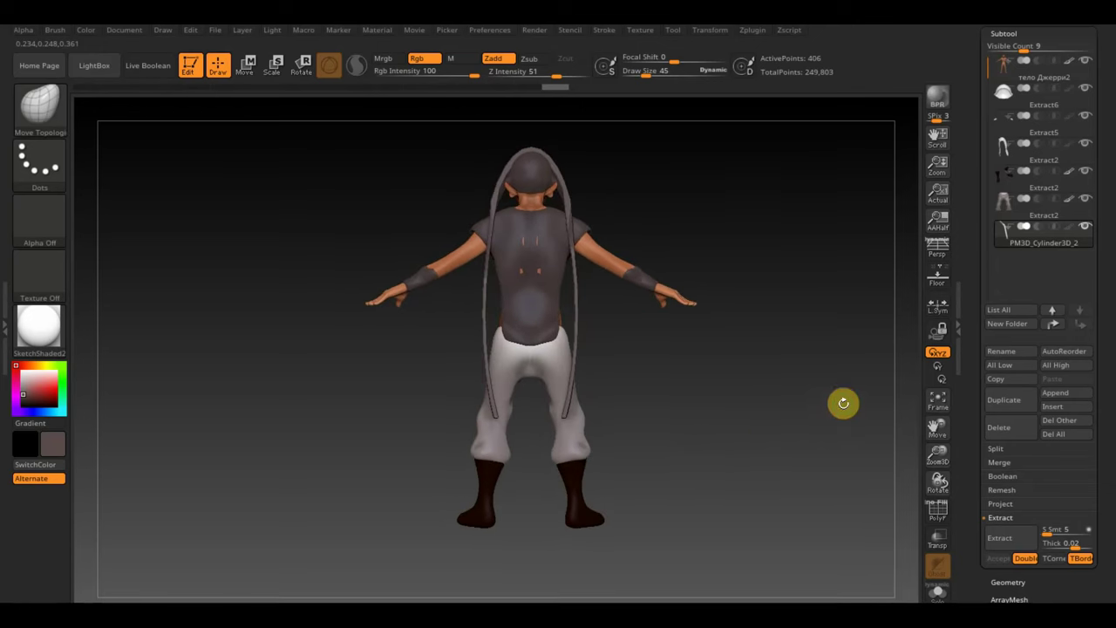
{"action": "left_click_drag", "start_coordinate": [1106, 449], "coordinate": [1103, 409]}
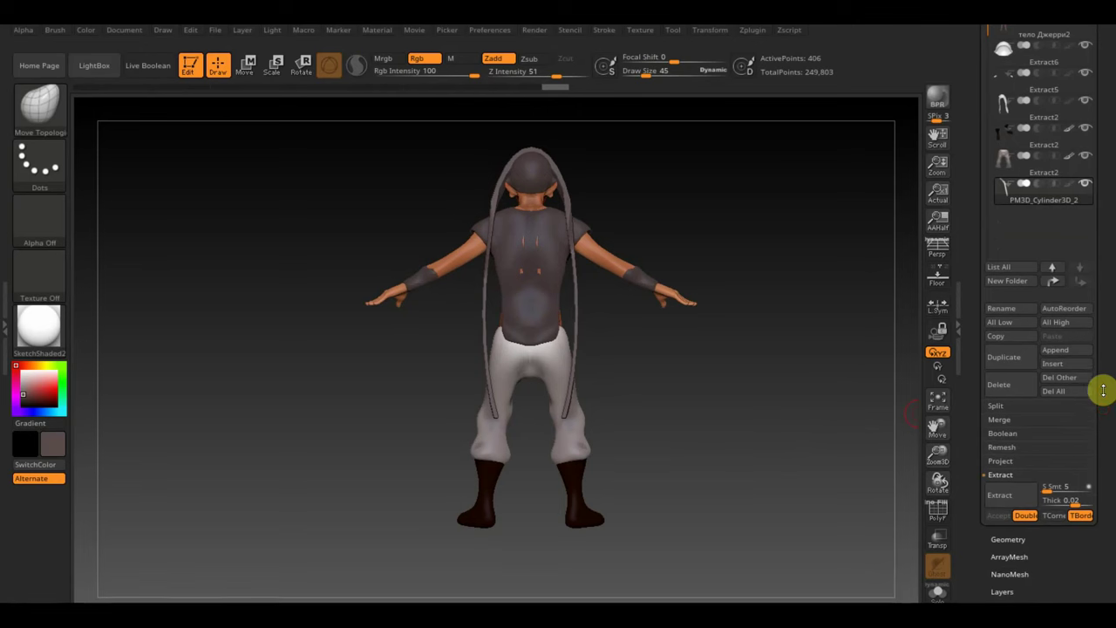
Step: DynaMesh the strap at a set resolution and smooth it with a much larger brush
{"action": "left_click", "coordinate": [1008, 540]}
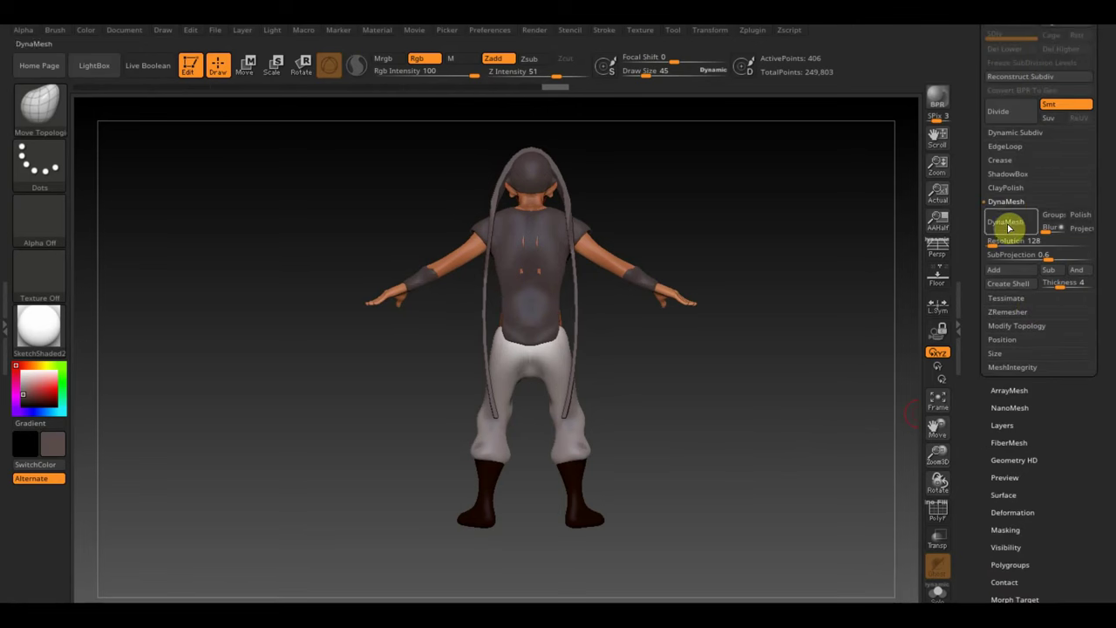
{"action": "left_click_drag", "start_coordinate": [1005, 243], "coordinate": [1007, 239]}
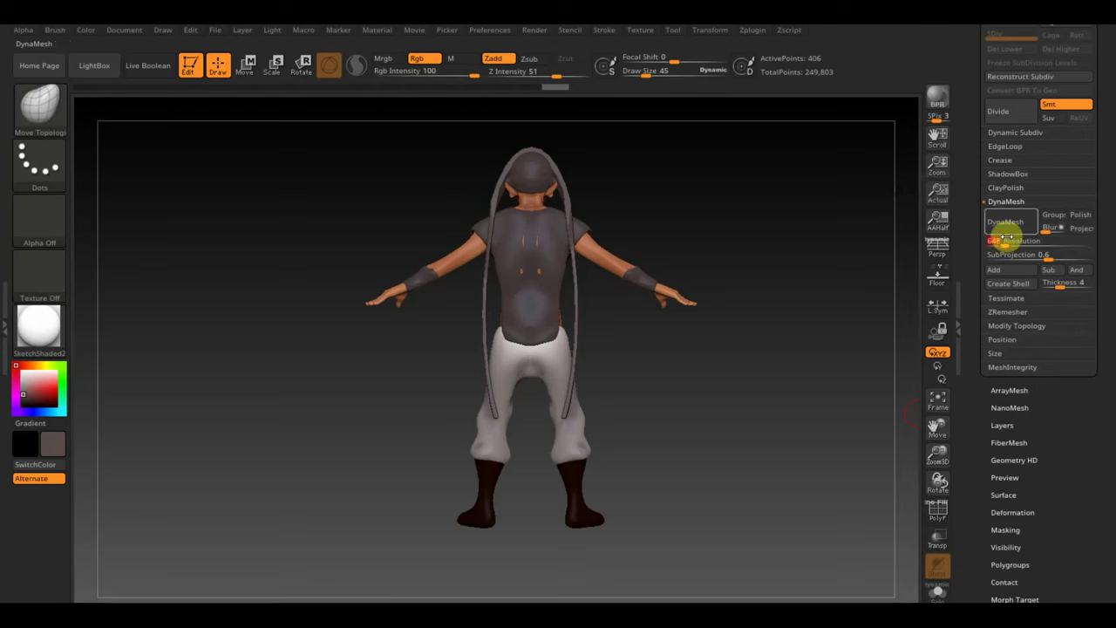
{"action": "left_click", "coordinate": [1007, 225]}
{"action": "left_click_drag", "start_coordinate": [747, 239], "coordinate": [824, 231]}
{"action": "key", "text": "shift"}
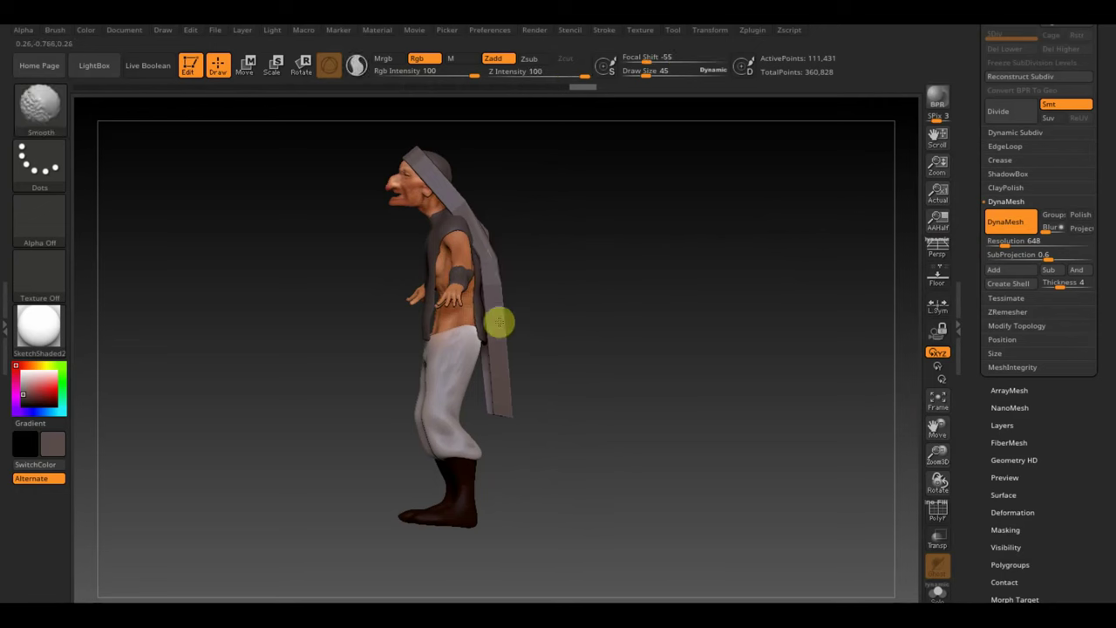
{"action": "left_click_drag", "start_coordinate": [646, 73], "coordinate": [674, 101]}
{"action": "key", "text": "shift"}
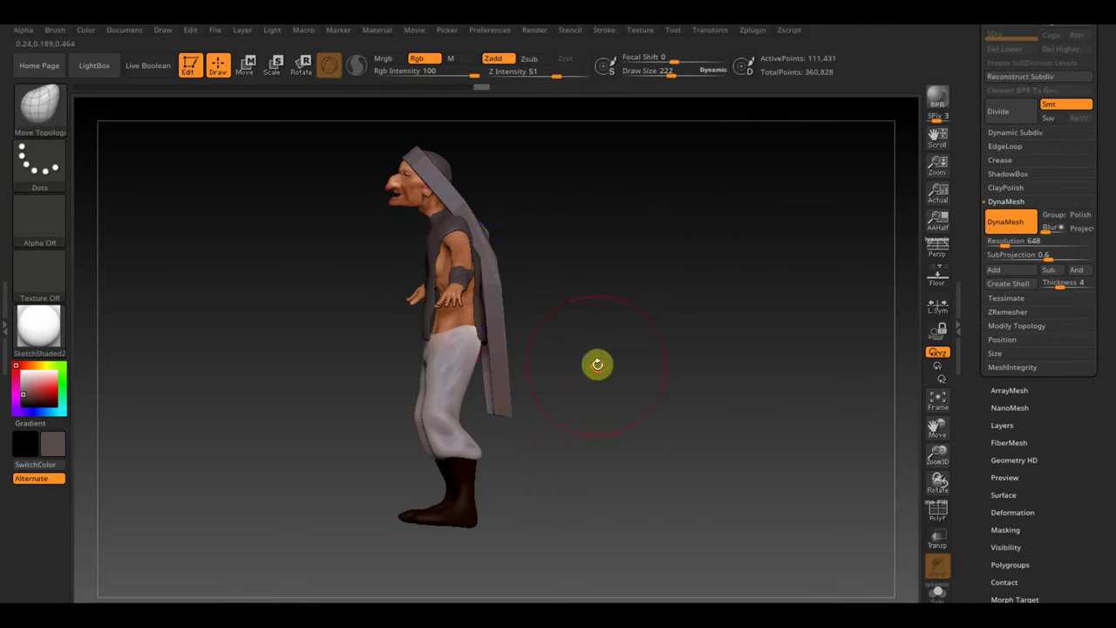
{"action": "left_click_drag", "start_coordinate": [596, 364], "coordinate": [511, 378]}
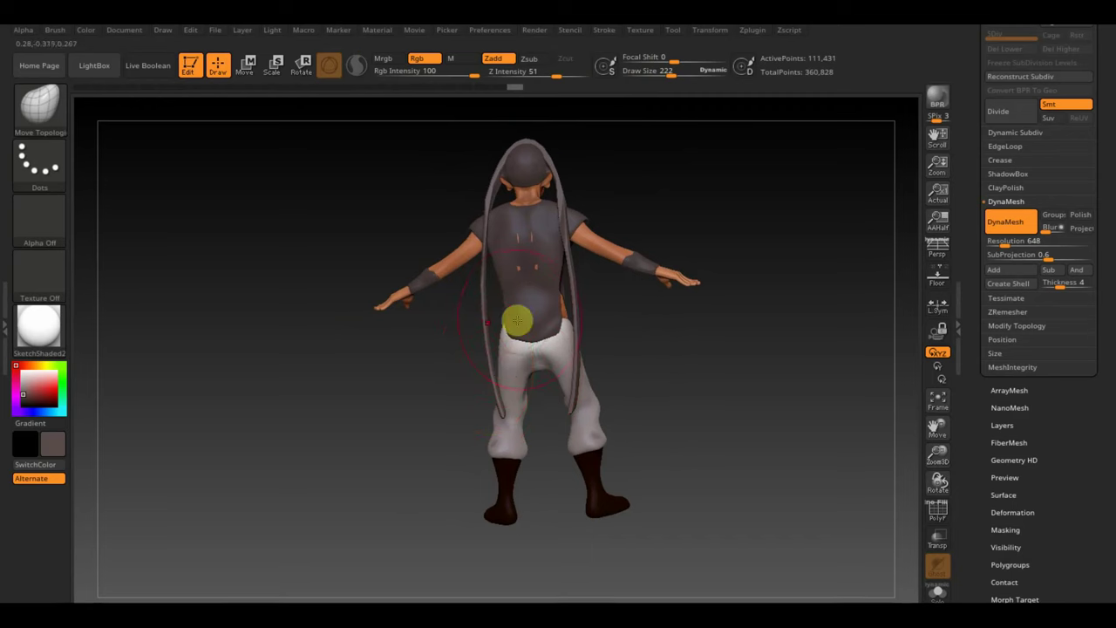
{"action": "mouse_move", "coordinate": [662, 348]}
{"action": "left_mouse_down"}
{"action": "mouse_move", "coordinate": [740, 344]}
{"action": "mouse_move", "coordinate": [672, 317]}
{"action": "left_mouse_up"}
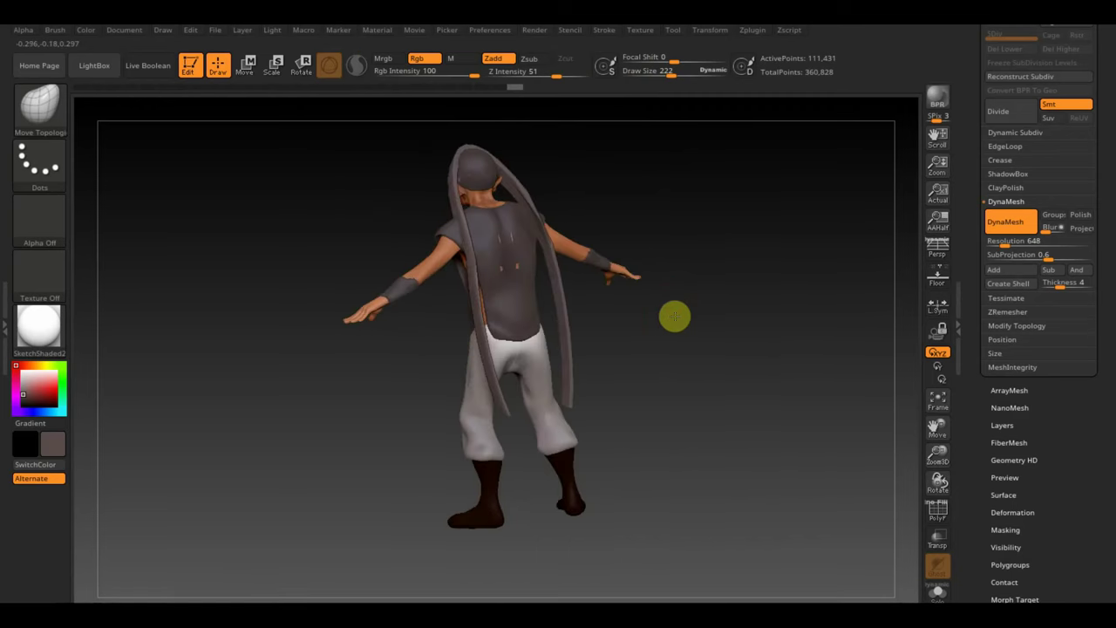
Step: Mirror And Weld the strap, then smooth its edge near the hood and down the hanging scarf
{"action": "left_click", "coordinate": [1017, 325]}
{"action": "left_click", "coordinate": [1032, 284]}
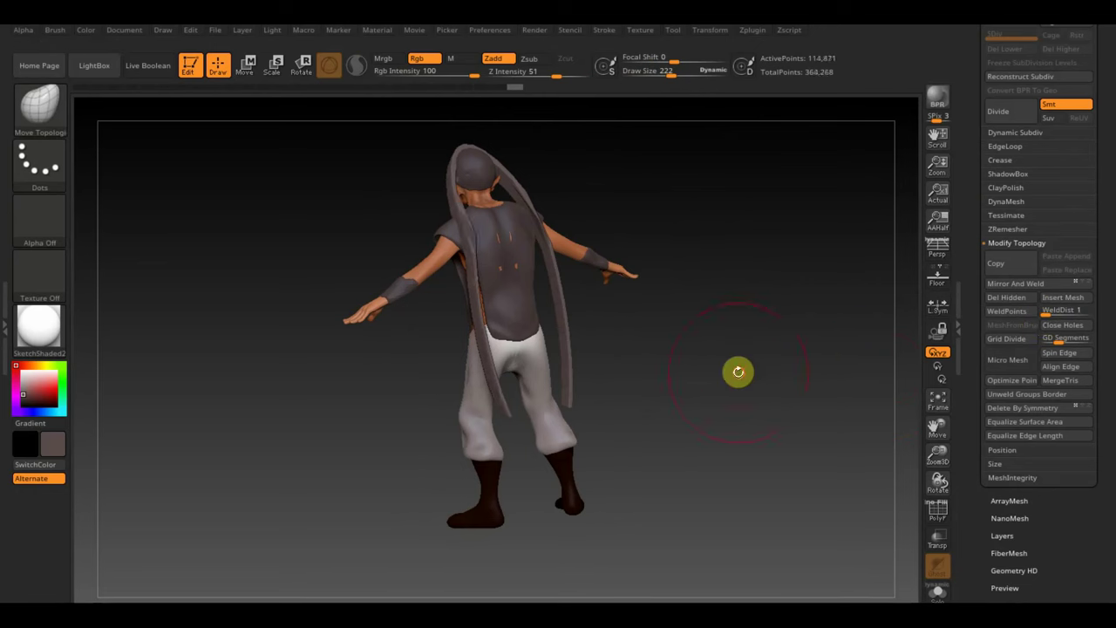
{"action": "mouse_move", "coordinate": [738, 372]}
{"action": "left_mouse_down"}
{"action": "mouse_move", "coordinate": [790, 357]}
{"action": "mouse_move", "coordinate": [628, 376]}
{"action": "mouse_move", "coordinate": [520, 334]}
{"action": "left_mouse_up"}
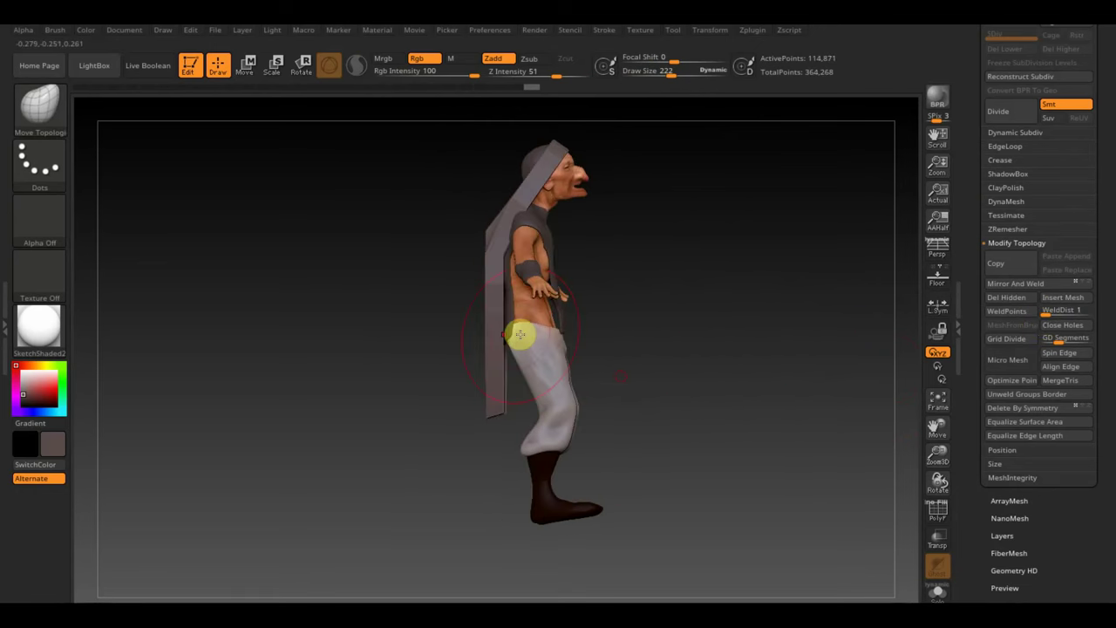
{"action": "key", "text": "shift"}
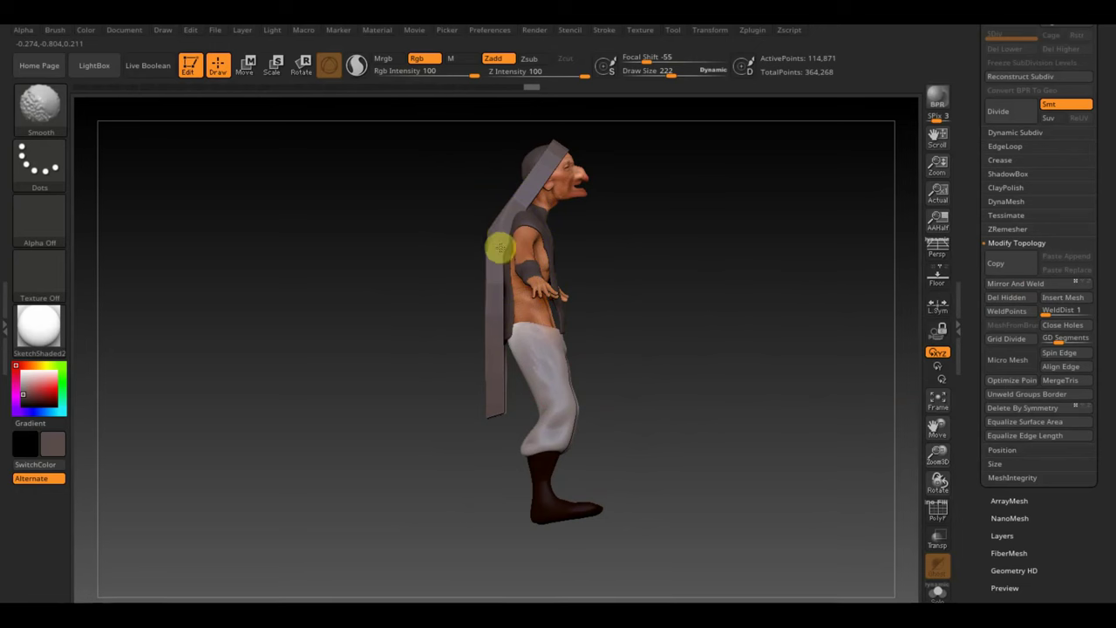
{"action": "left_click_drag", "start_coordinate": [496, 254], "coordinate": [527, 192], "text": "shift"}
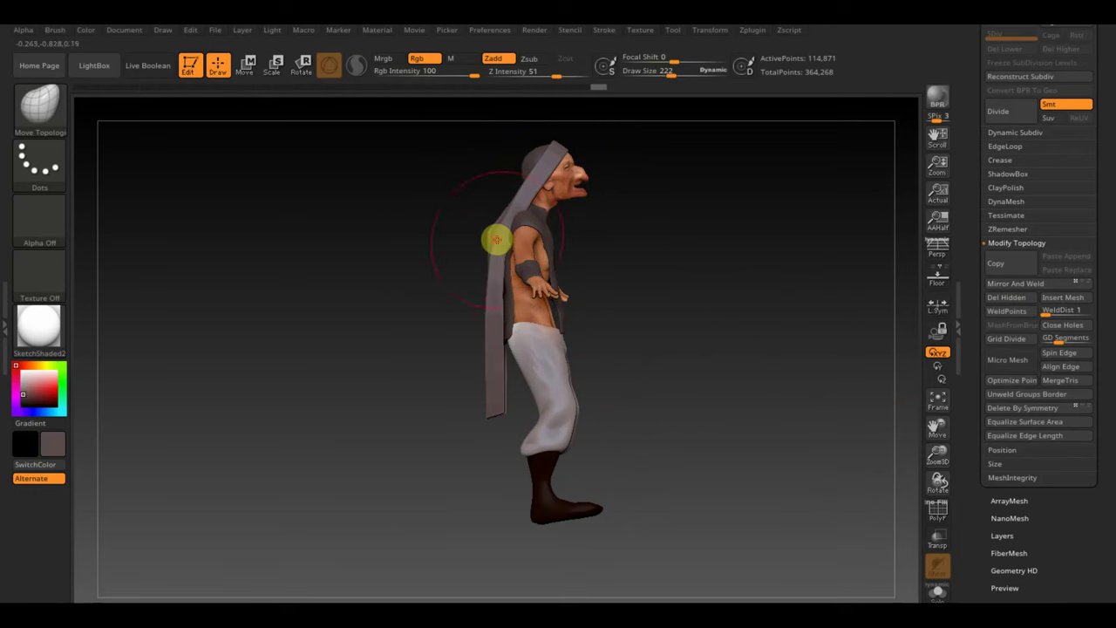
{"action": "left_click_drag", "start_coordinate": [496, 240], "coordinate": [483, 422]}
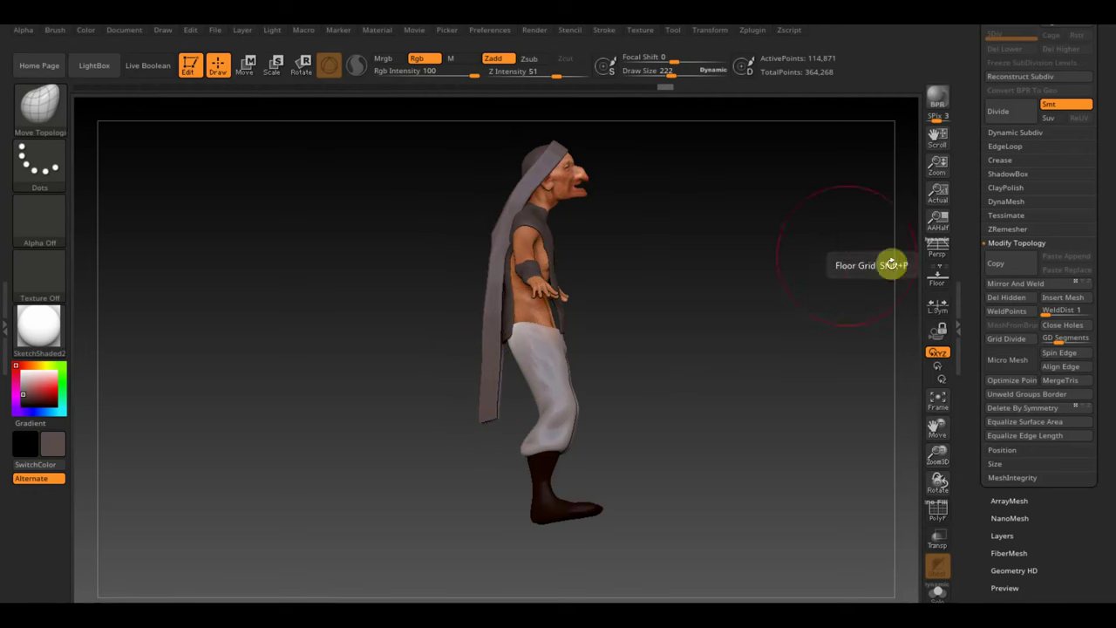
{"action": "mouse_move", "coordinate": [892, 264]}
{"action": "left_mouse_down", "text": "shift"}
{"action": "mouse_move", "coordinate": [806, 225]}
{"action": "mouse_move", "coordinate": [820, 206]}
{"action": "mouse_move", "coordinate": [777, 309]}
{"action": "mouse_move", "coordinate": [727, 329]}
{"action": "left_mouse_up", "text": "shift"}
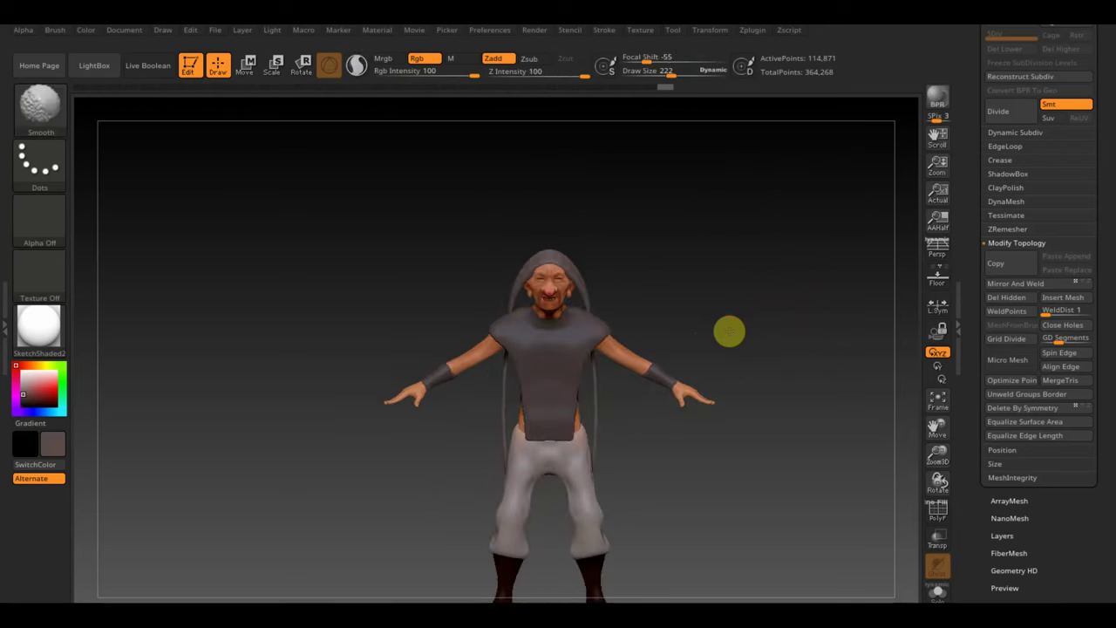
{"action": "mouse_move", "coordinate": [1096, 75]}
{"action": "left_mouse_down"}
{"action": "mouse_move", "coordinate": [1097, 180]}
{"action": "mouse_move", "coordinate": [1041, 248]}
{"action": "left_mouse_up"}
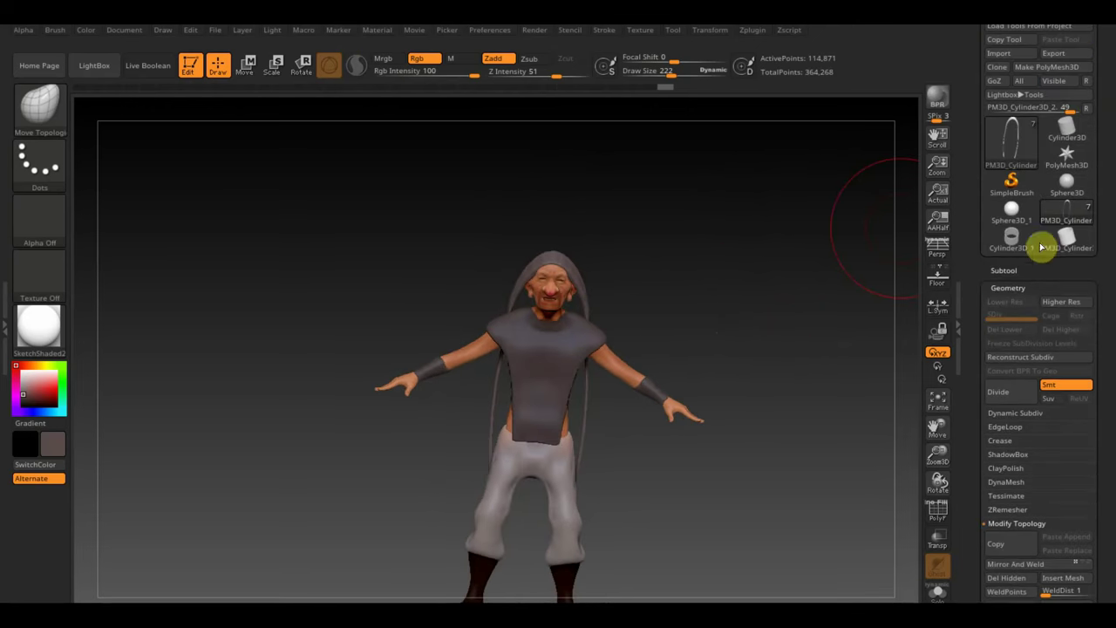
Step: Append a plane mesh as a new subtool, select it, and snap to front view
{"action": "left_click", "coordinate": [1005, 268]}
{"action": "left_click_drag", "start_coordinate": [1112, 438], "coordinate": [1112, 336]}
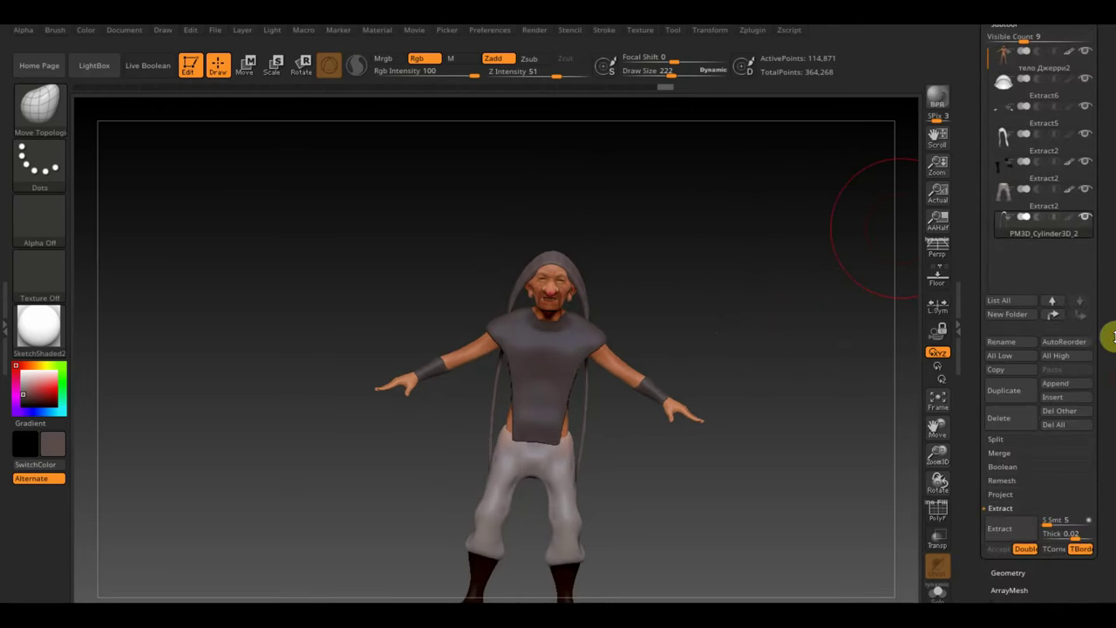
{"action": "left_click", "coordinate": [1053, 385]}
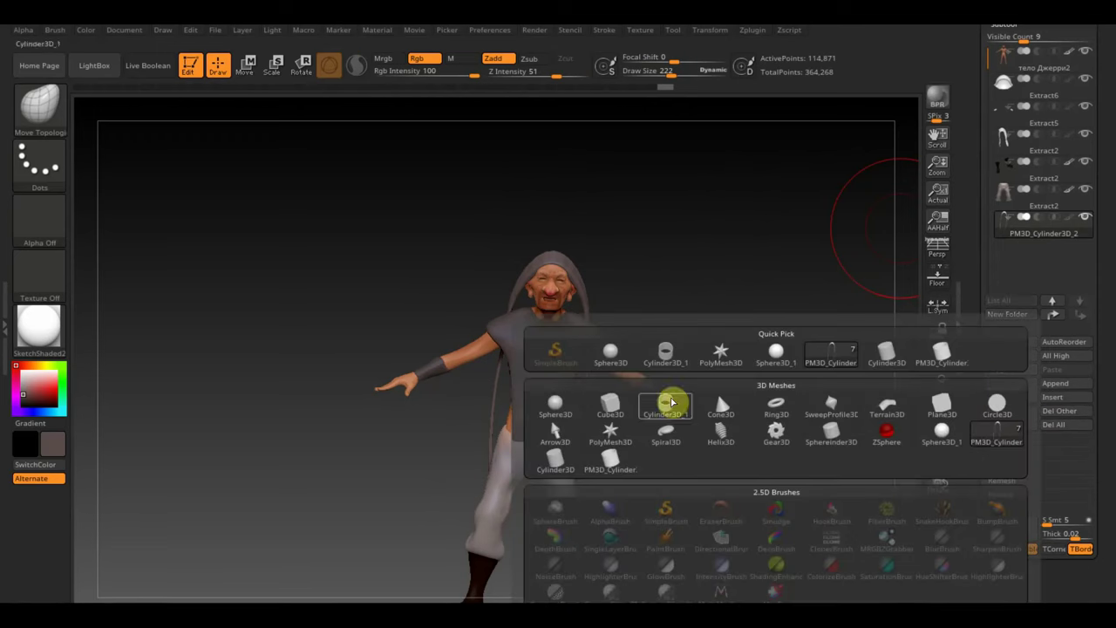
{"action": "left_click", "coordinate": [610, 404]}
{"action": "mouse_move", "coordinate": [790, 347]}
{"action": "left_mouse_down", "text": "shift"}
{"action": "mouse_move", "coordinate": [792, 391]}
{"action": "mouse_move", "coordinate": [771, 302]}
{"action": "left_mouse_up", "text": "shift"}
{"action": "left_click", "coordinate": [557, 335], "text": "alt"}
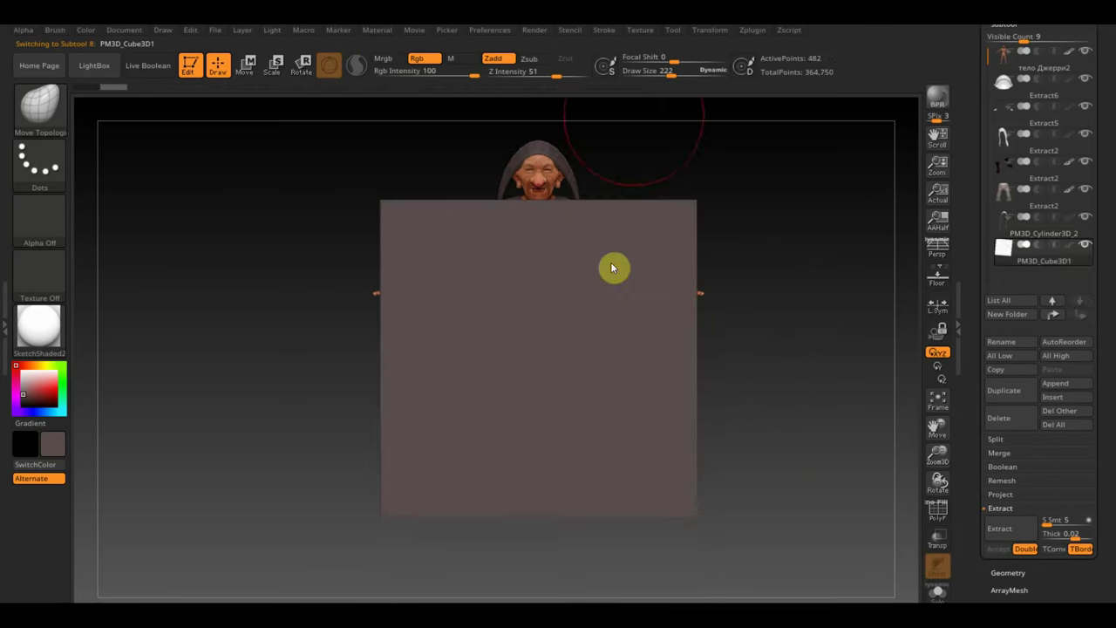
Step: Set the brush size to 33 and bring up the plane's Geometry DynaMesh settings
{"action": "left_click_drag", "start_coordinate": [668, 69], "coordinate": [642, 70]}
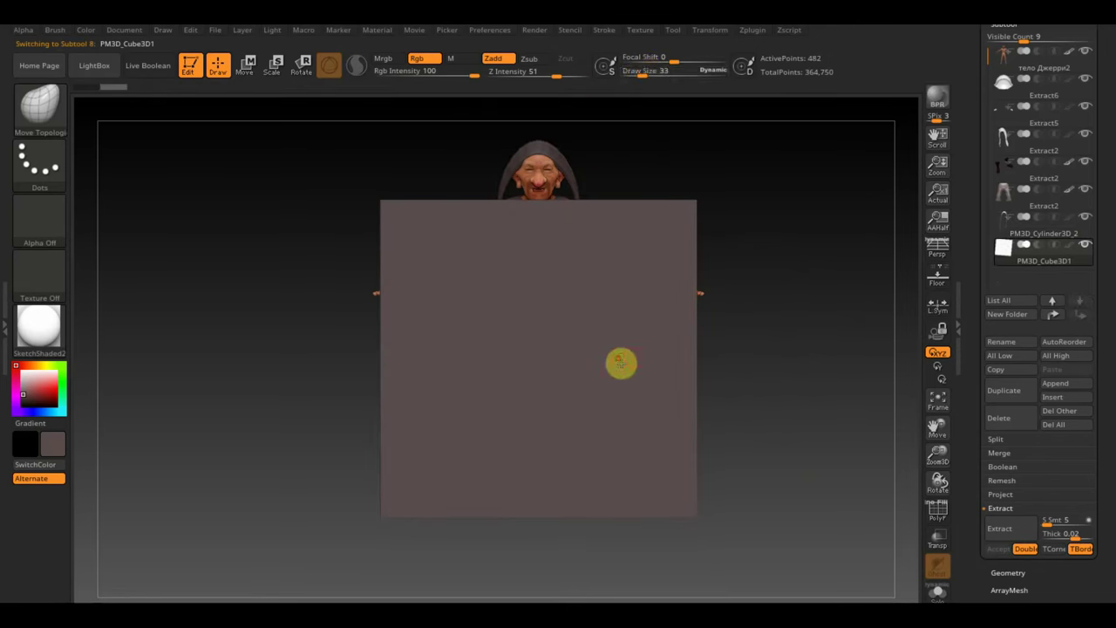
{"action": "left_click", "coordinate": [1016, 571]}
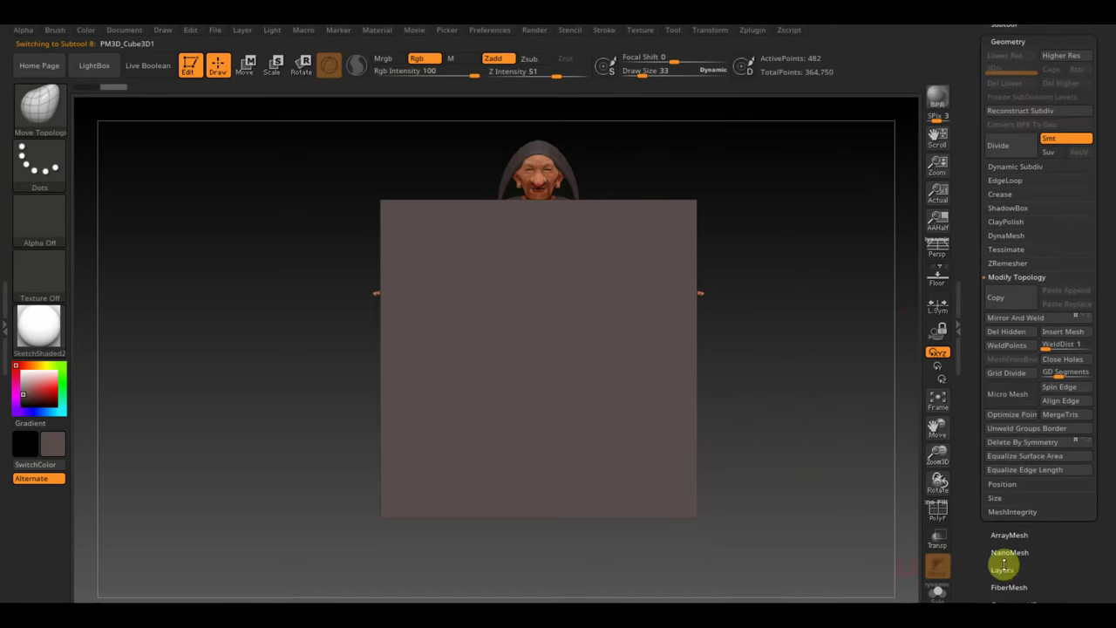
{"action": "key", "text": "n"}
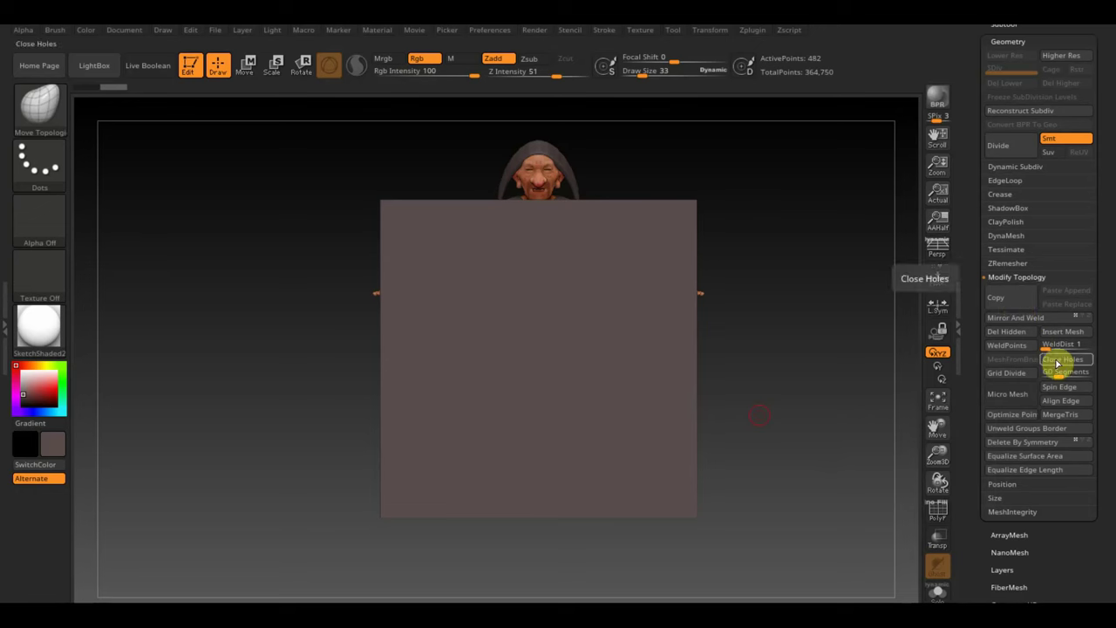
{"action": "left_click", "coordinate": [1008, 237]}
Step: DynaMesh the plane to 98,113 points, then test a MaskPen stroke and clear it
{"action": "left_click", "coordinate": [1016, 263]}
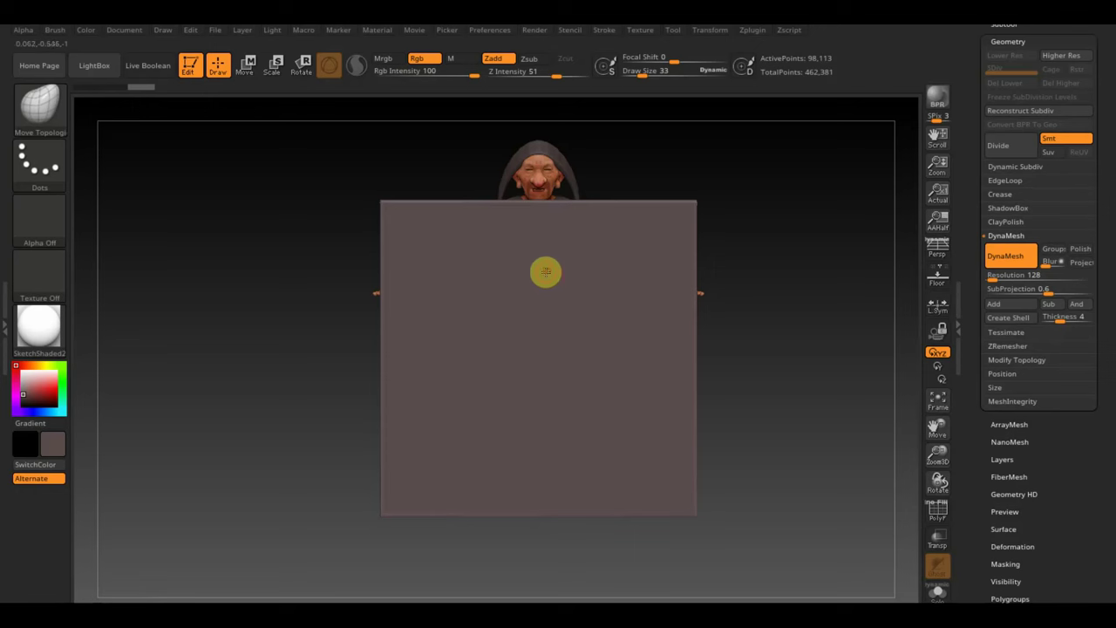
{"action": "key", "text": "ctrl"}
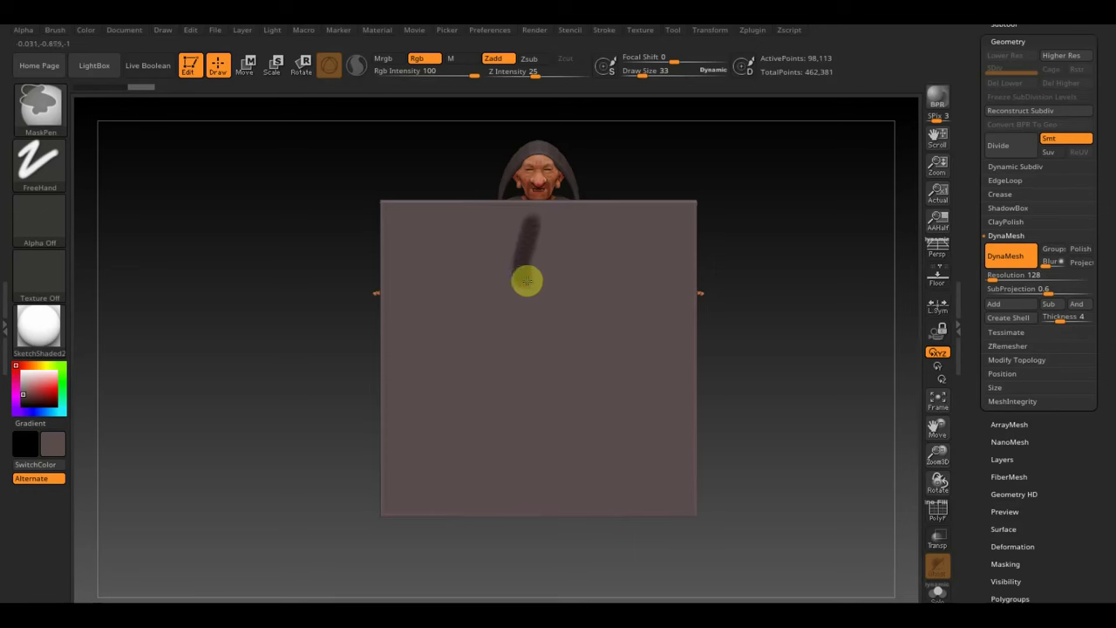
{"action": "mouse_move", "coordinate": [523, 290]}
{"action": "left_mouse_down", "text": "ctrl"}
{"action": "mouse_move", "coordinate": [514, 349]}
{"action": "mouse_move", "coordinate": [532, 422]}
{"action": "mouse_move", "coordinate": [550, 441]}
{"action": "mouse_move", "coordinate": [565, 302]}
{"action": "mouse_move", "coordinate": [534, 209]}
{"action": "left_mouse_up", "text": "ctrl"}
{"action": "left_click_drag", "start_coordinate": [766, 281], "coordinate": [770, 288], "text": "ctrl"}
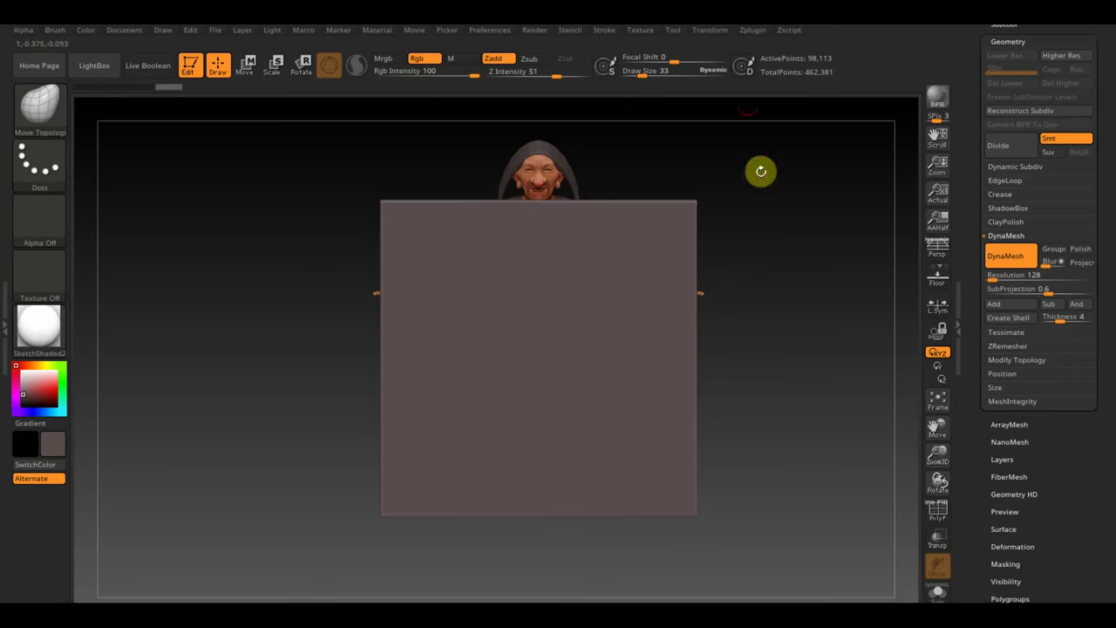
Step: Import the feather picture as a texture through Texture > Import
{"action": "left_click", "coordinate": [641, 31]}
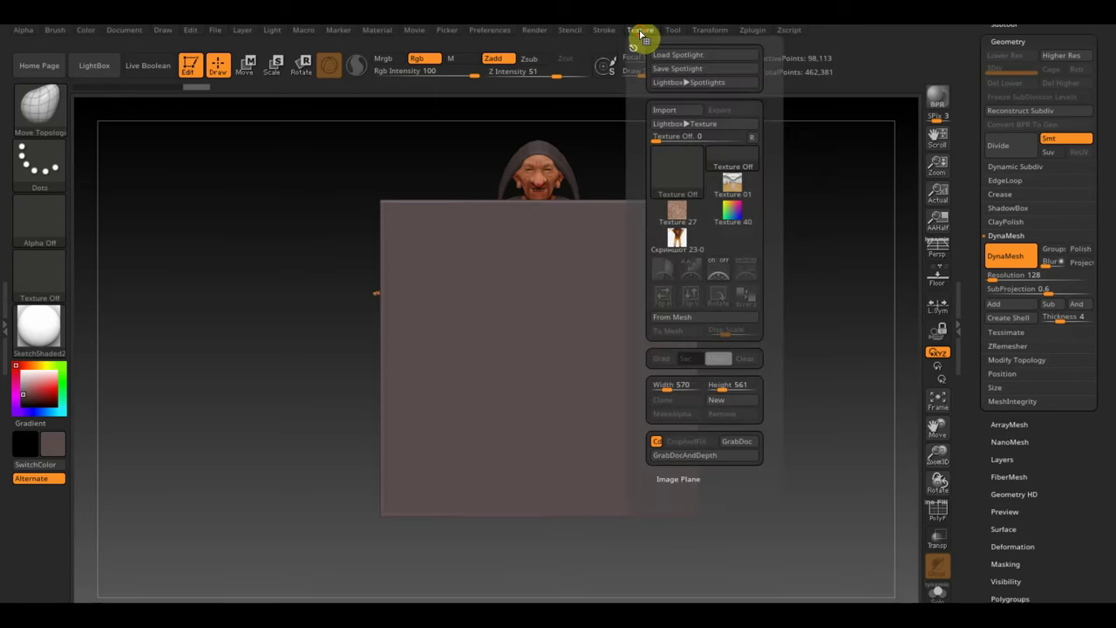
{"action": "left_click", "coordinate": [673, 110]}
{"action": "scroll", "coordinate": [377, 242], "scroll_direction": "down", "scroll_amount": 5}
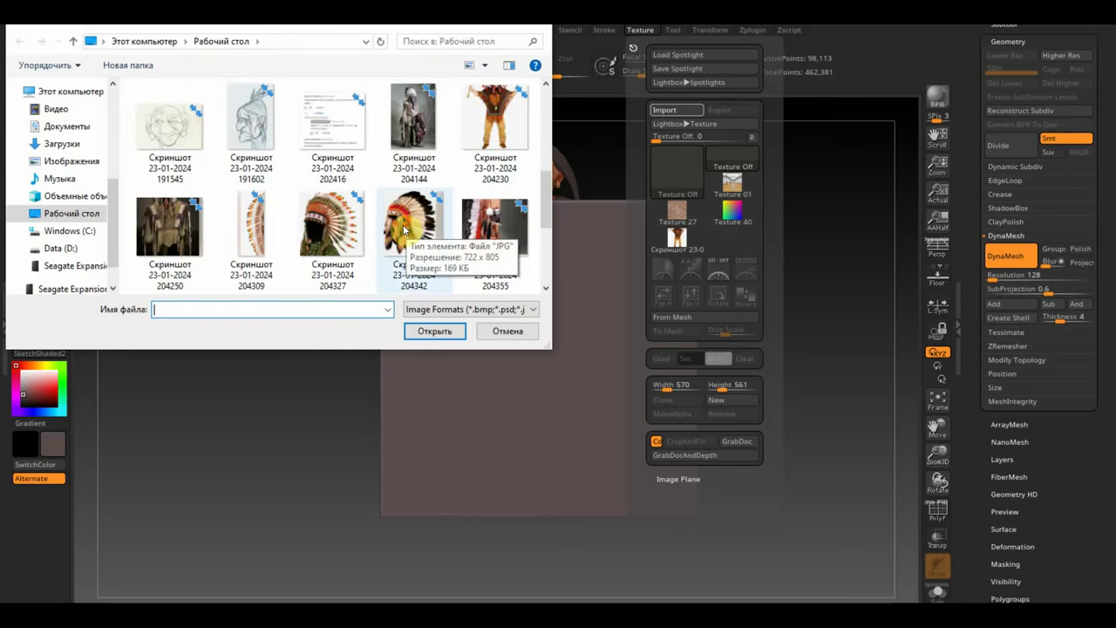
{"action": "scroll", "coordinate": [409, 225], "scroll_direction": "down", "scroll_amount": 3}
{"action": "left_click", "coordinate": [274, 252]}
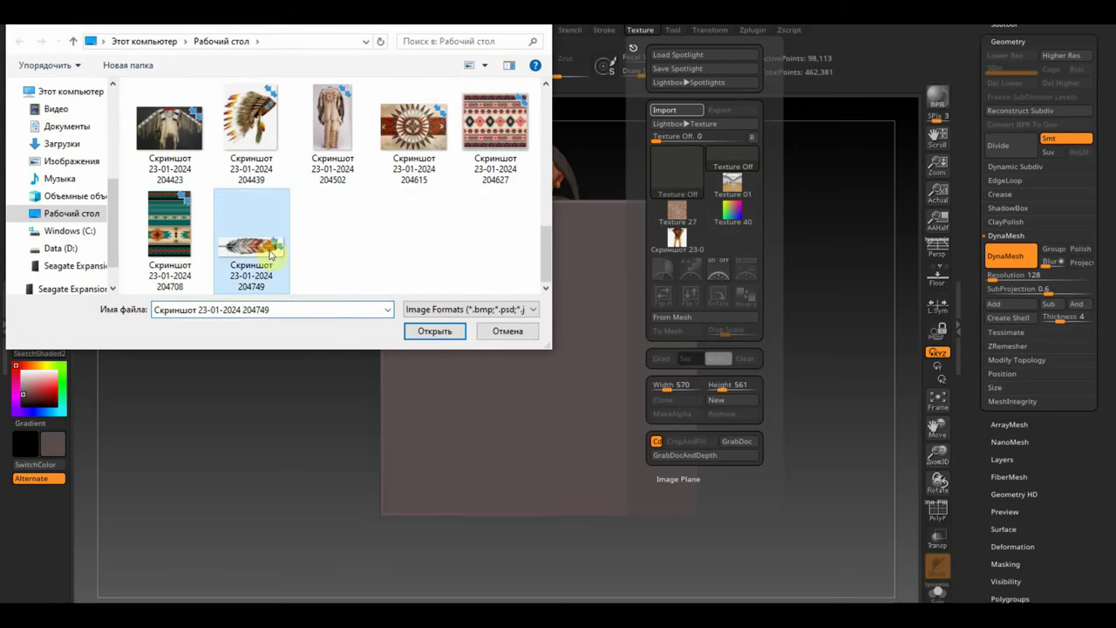
{"action": "left_click", "coordinate": [441, 334]}
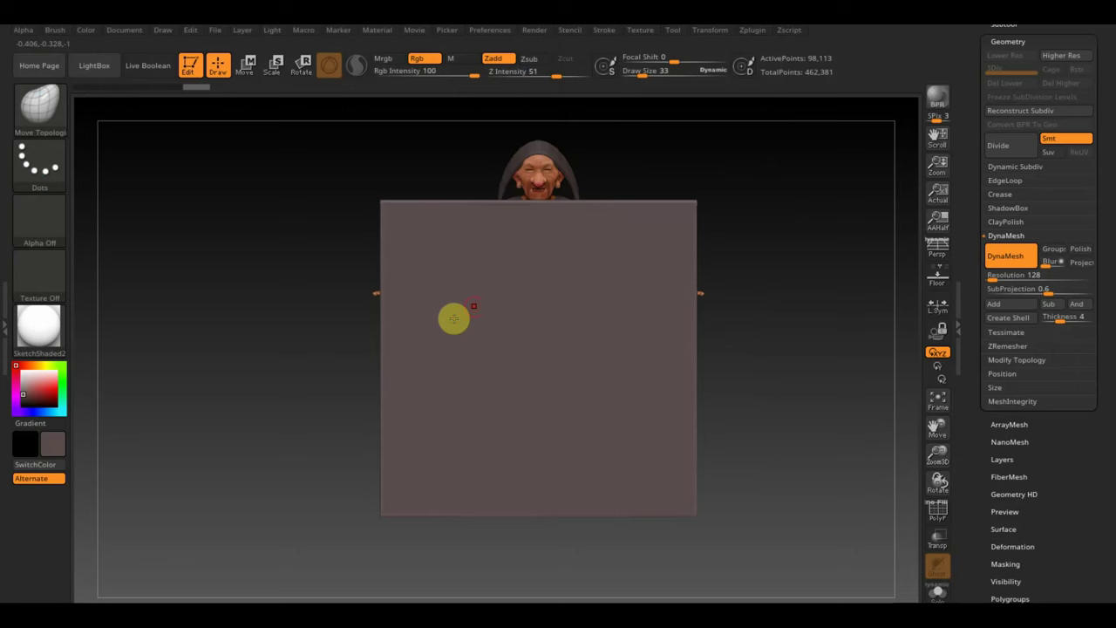
Step: Add the feather to SpotLight, scaled down and rotated upright over the plane
{"action": "left_click", "coordinate": [642, 34]}
{"action": "left_click", "coordinate": [736, 239]}
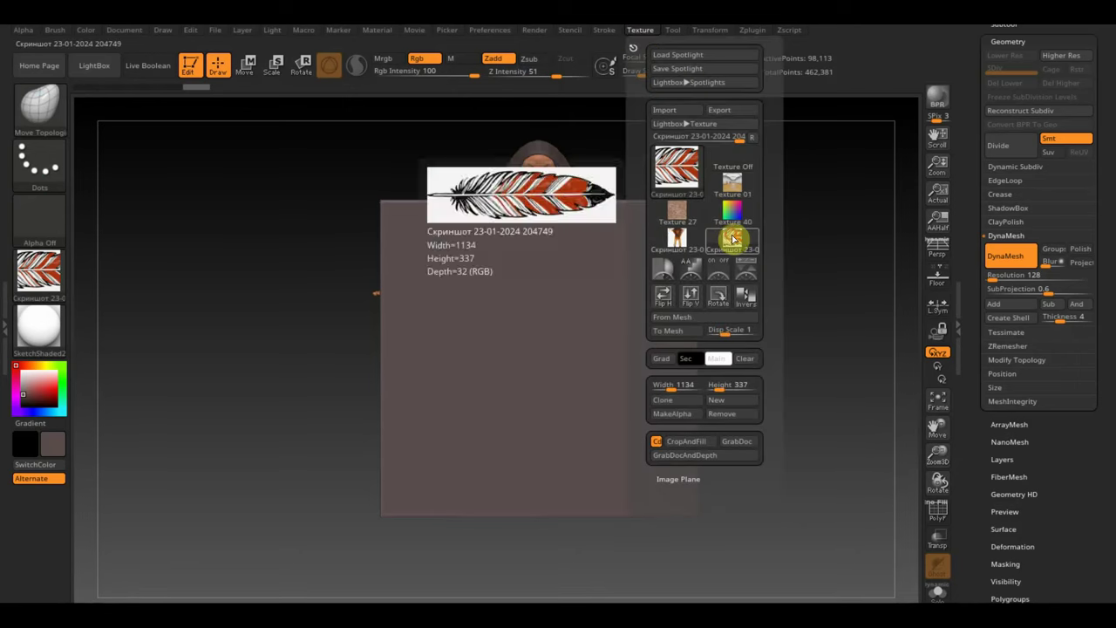
{"action": "left_click", "coordinate": [750, 275]}
{"action": "mouse_move", "coordinate": [529, 255]}
{"action": "left_mouse_down"}
{"action": "mouse_move", "coordinate": [485, 215]}
{"action": "mouse_move", "coordinate": [392, 166]}
{"action": "left_mouse_up"}
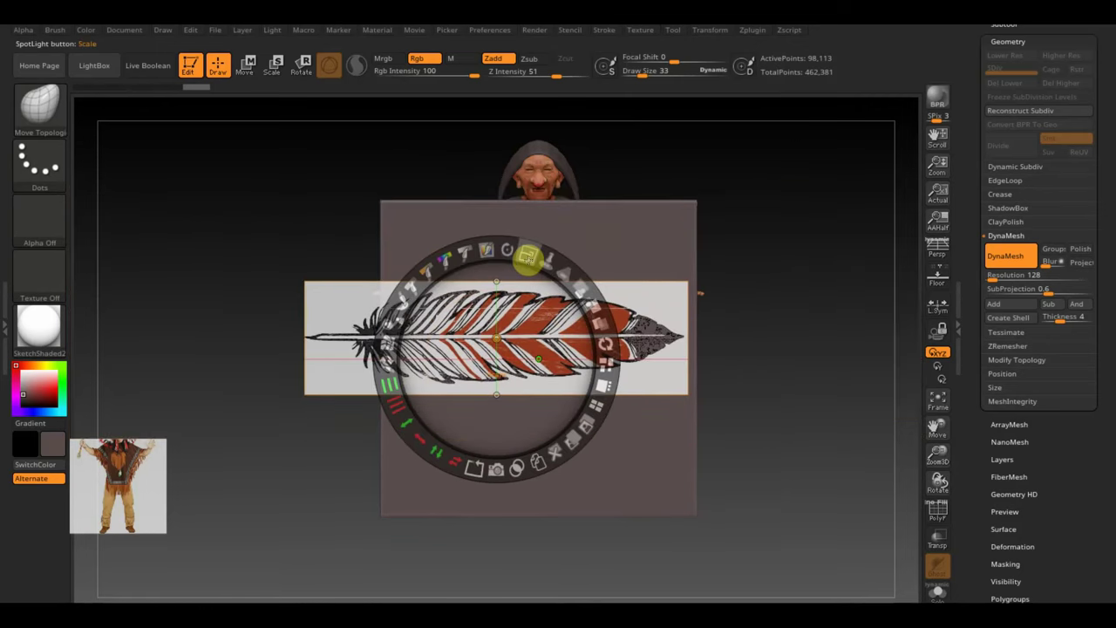
{"action": "mouse_move", "coordinate": [515, 247]}
{"action": "left_mouse_down"}
{"action": "mouse_move", "coordinate": [406, 236]}
{"action": "mouse_move", "coordinate": [322, 297]}
{"action": "mouse_move", "coordinate": [322, 339]}
{"action": "left_mouse_up"}
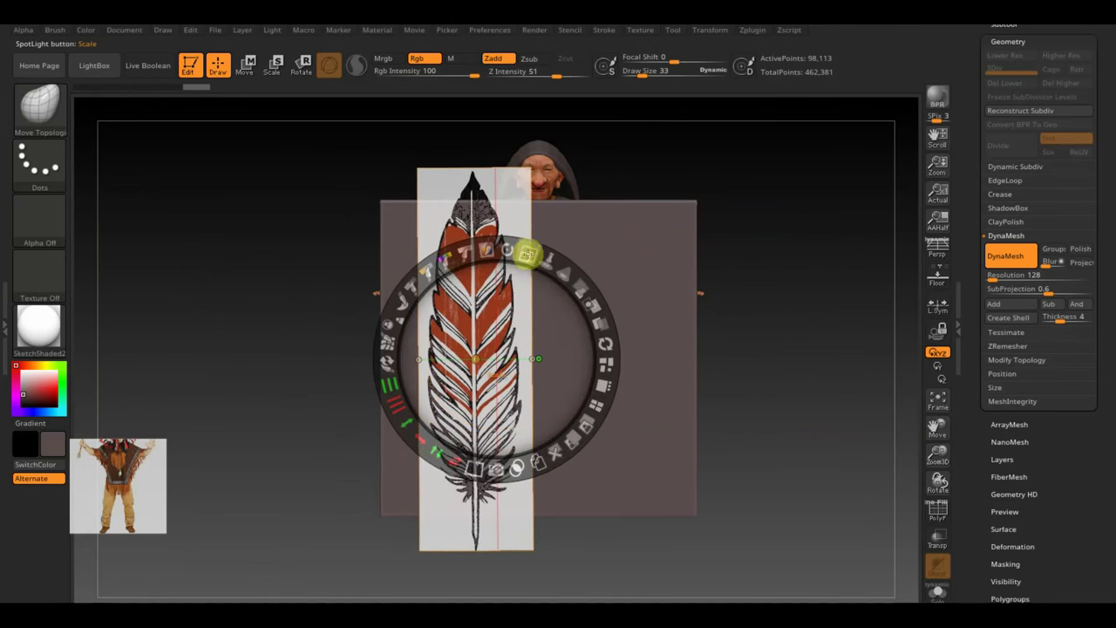
{"action": "mouse_move", "coordinate": [527, 254]}
{"action": "left_mouse_down"}
{"action": "mouse_move", "coordinate": [456, 230]}
{"action": "mouse_move", "coordinate": [514, 274]}
{"action": "mouse_move", "coordinate": [567, 275]}
{"action": "left_mouse_up"}
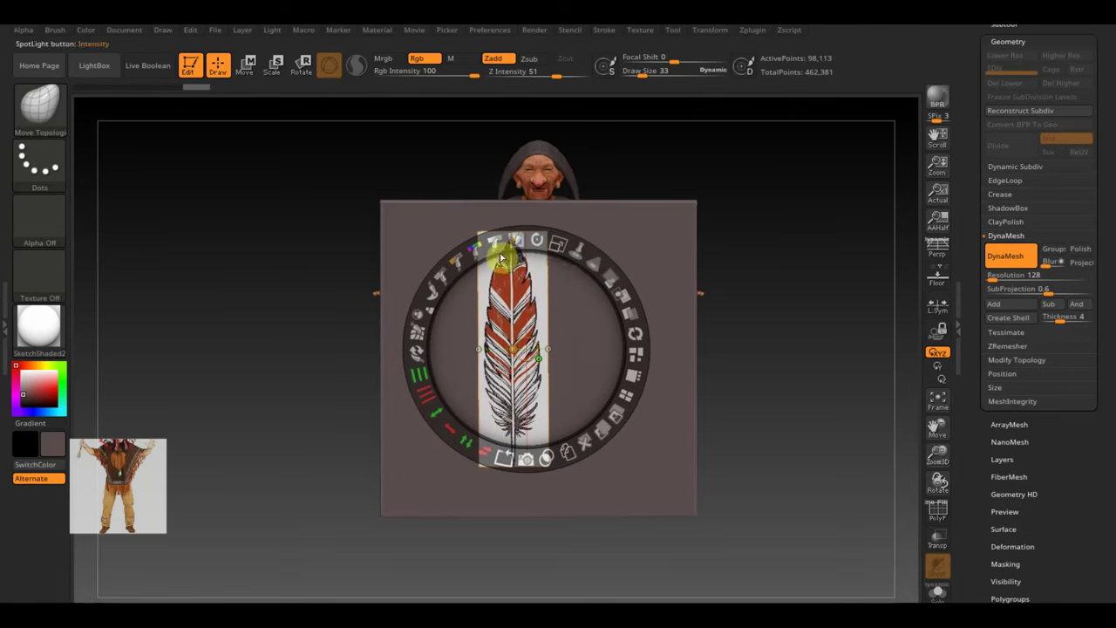
Step: Test-paint the feather with the Standard brush, Rgb on, Zadd off, size 153, then undo
{"action": "key", "text": "z"}
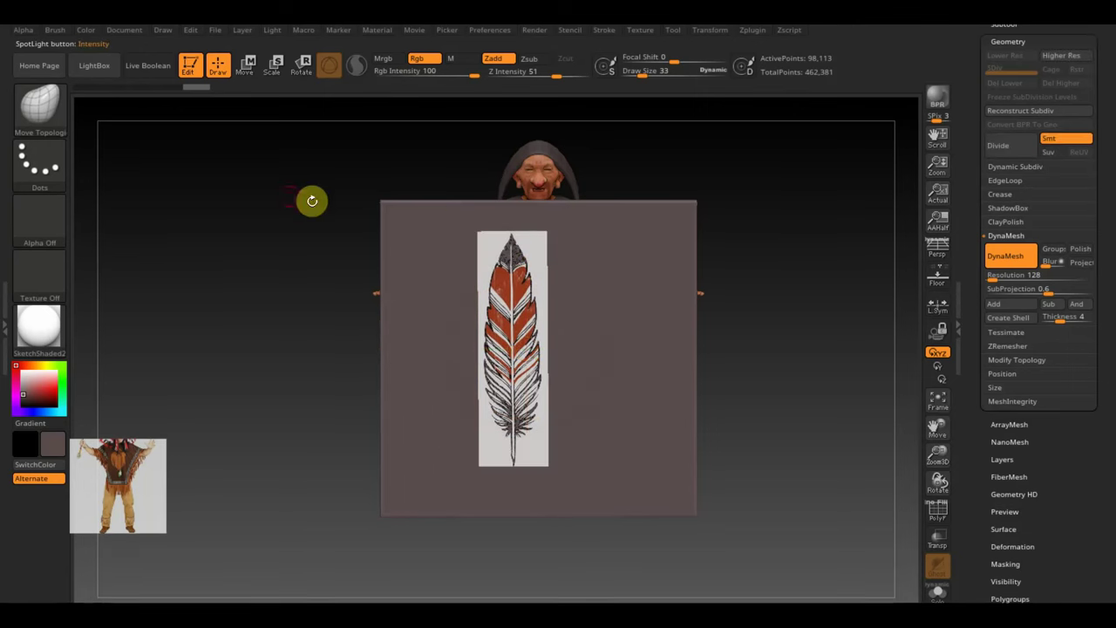
{"action": "left_click", "coordinate": [44, 105]}
{"action": "left_click", "coordinate": [463, 120]}
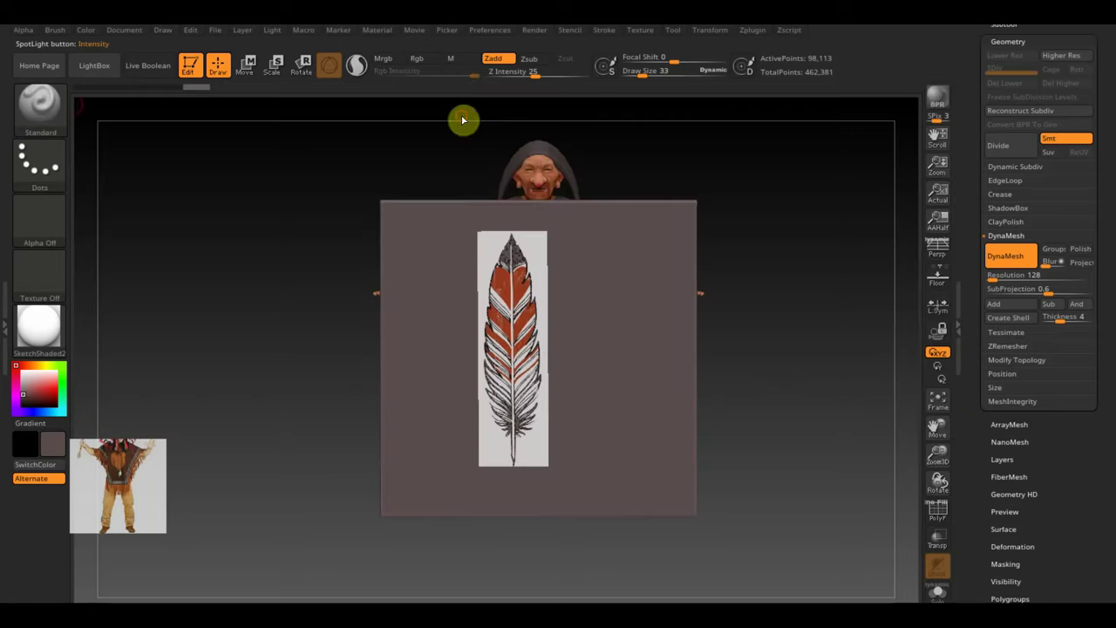
{"action": "left_click", "coordinate": [419, 58]}
{"action": "left_click", "coordinate": [494, 59]}
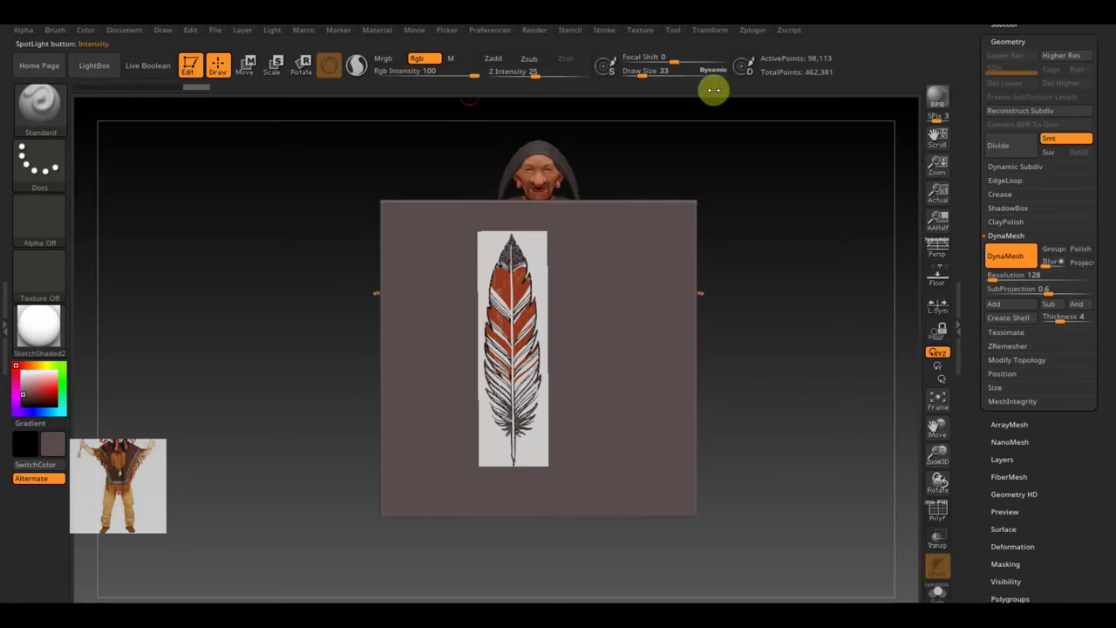
{"action": "left_click_drag", "start_coordinate": [654, 71], "coordinate": [669, 71]}
{"action": "left_click_drag", "start_coordinate": [545, 246], "coordinate": [526, 474]}
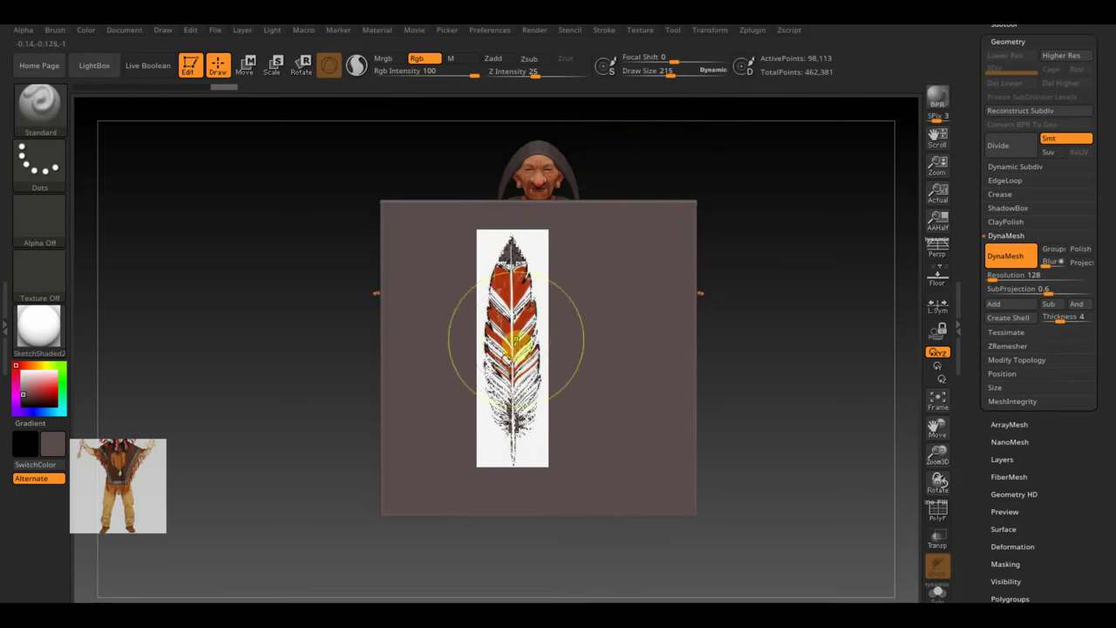
{"action": "key", "text": "shift+z"}
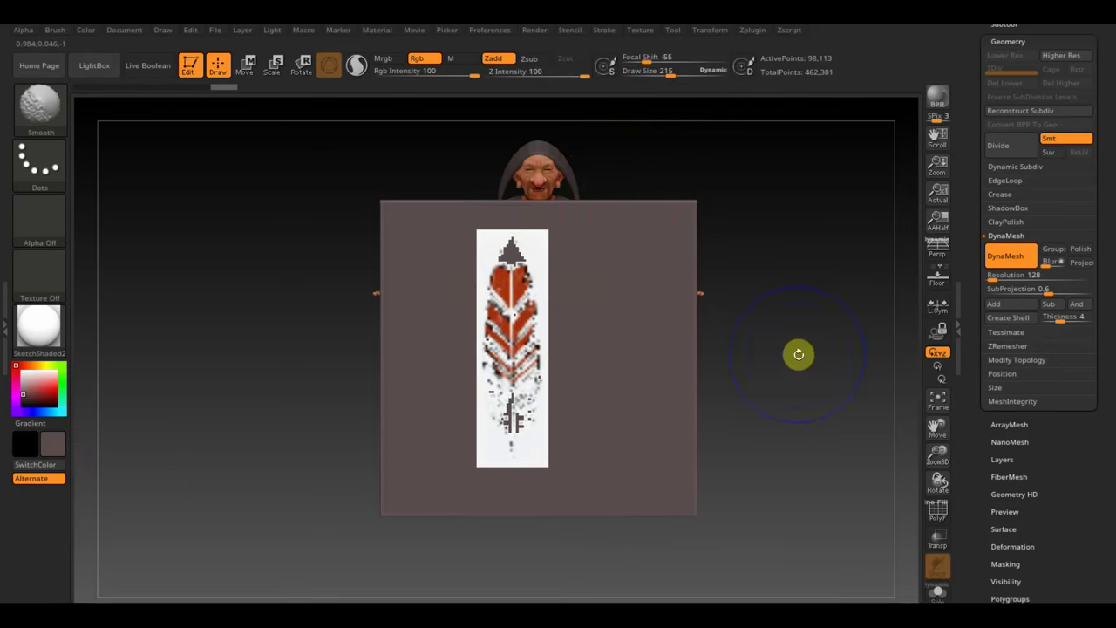
{"action": "key", "text": "shift+z"}
{"action": "key", "text": "shift+z"}
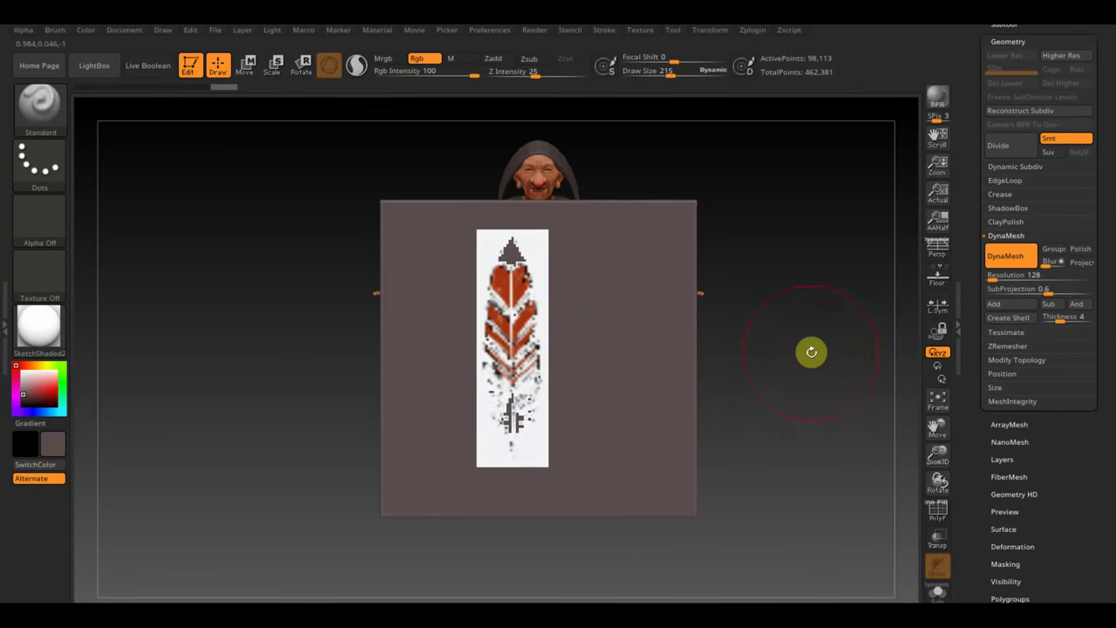
{"action": "key", "text": "shift+z"}
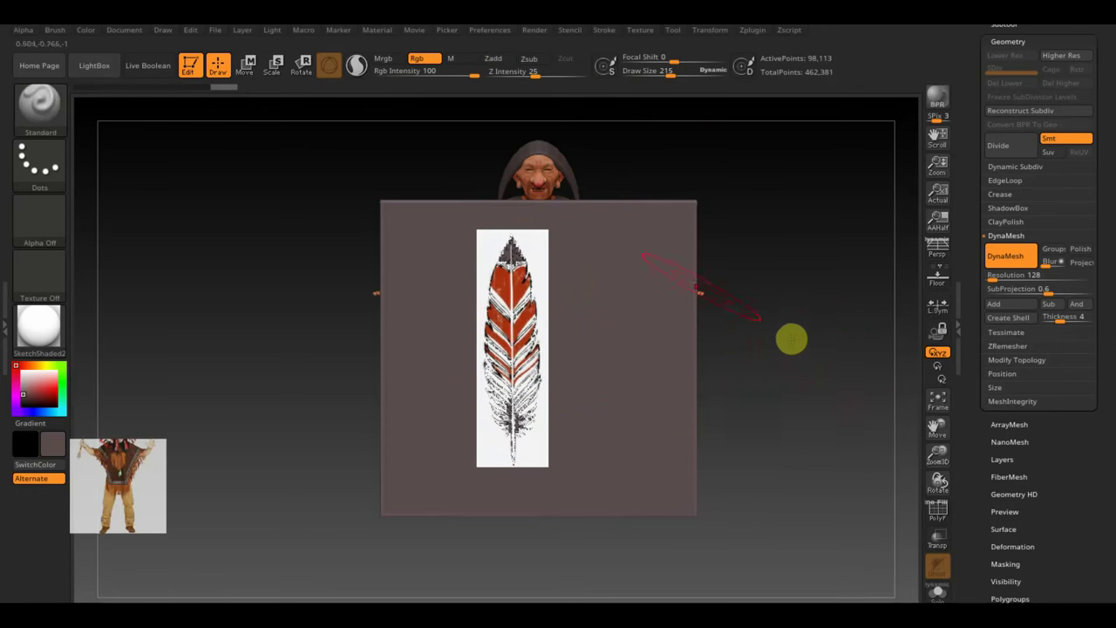
{"action": "left_click", "coordinate": [192, 87]}
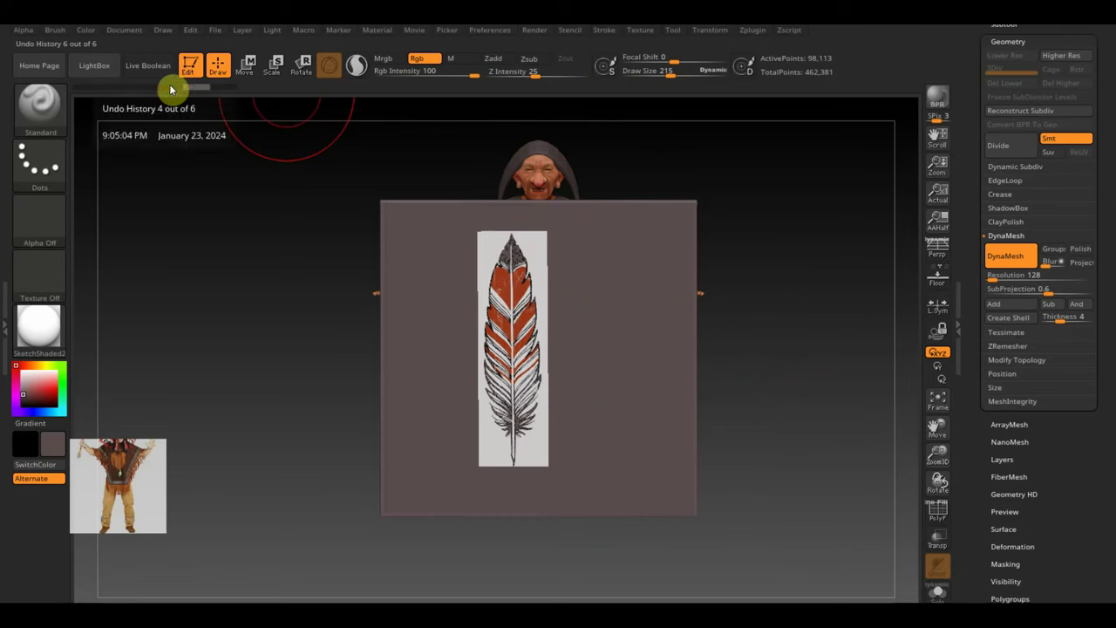
Step: Lower the SpotLight opacity, shrink the brush, and start masking the feather's shape with MaskPen
{"action": "left_click_drag", "start_coordinate": [668, 77], "coordinate": [651, 75]}
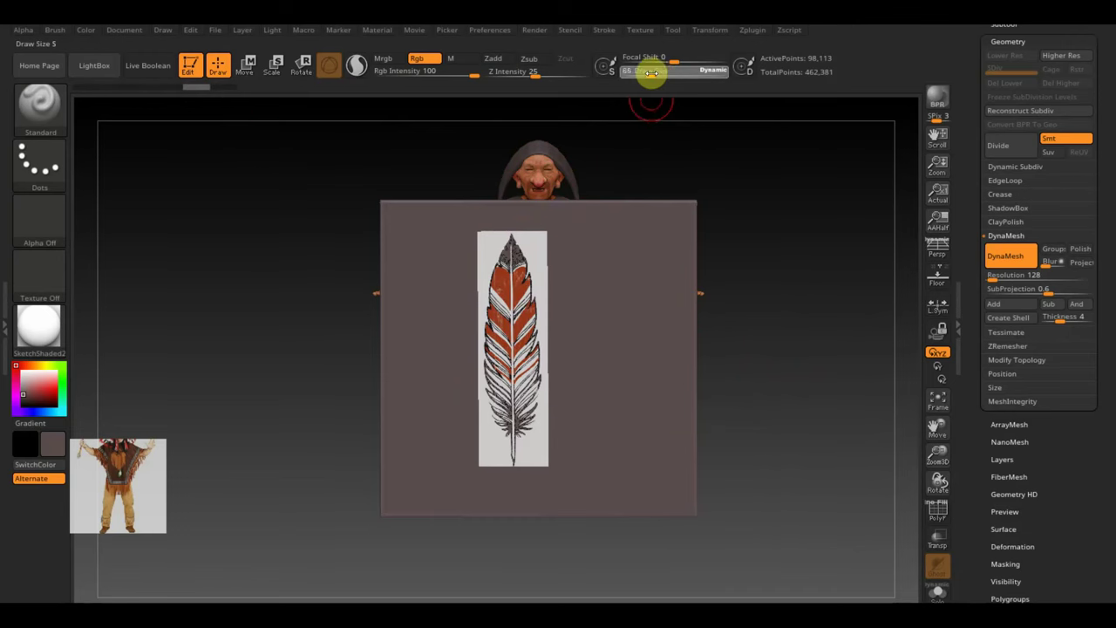
{"action": "key", "text": "z"}
{"action": "mouse_move", "coordinate": [631, 290]}
{"action": "left_mouse_down"}
{"action": "mouse_move", "coordinate": [619, 292]}
{"action": "mouse_move", "coordinate": [689, 247]}
{"action": "left_mouse_up"}
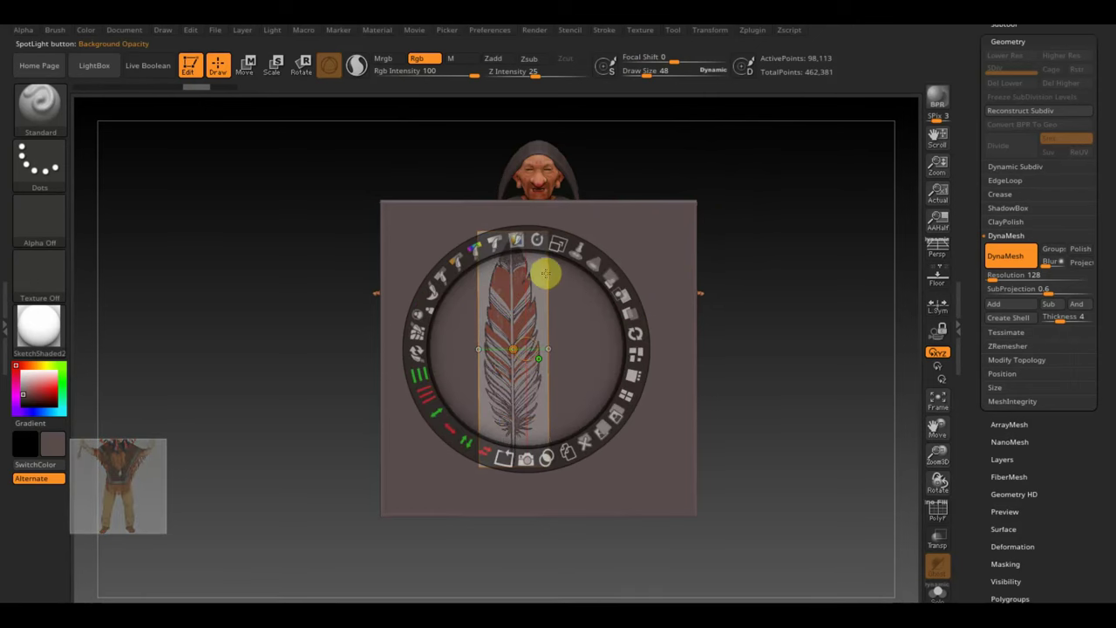
{"action": "key", "text": "z"}
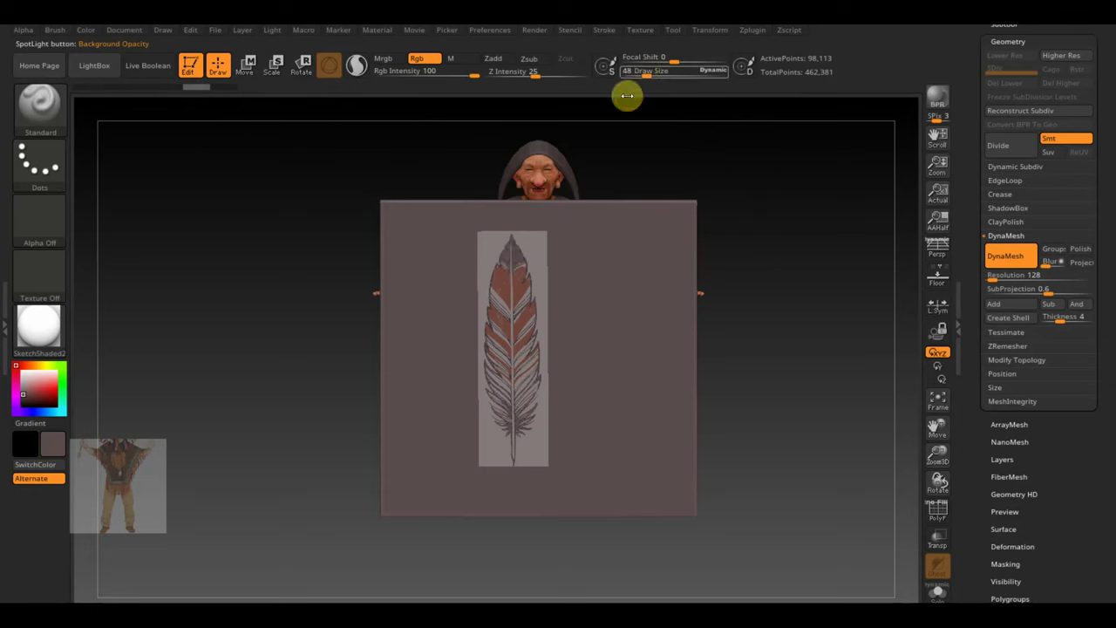
{"action": "left_click", "coordinate": [641, 71]}
{"action": "type", "text": "19"}
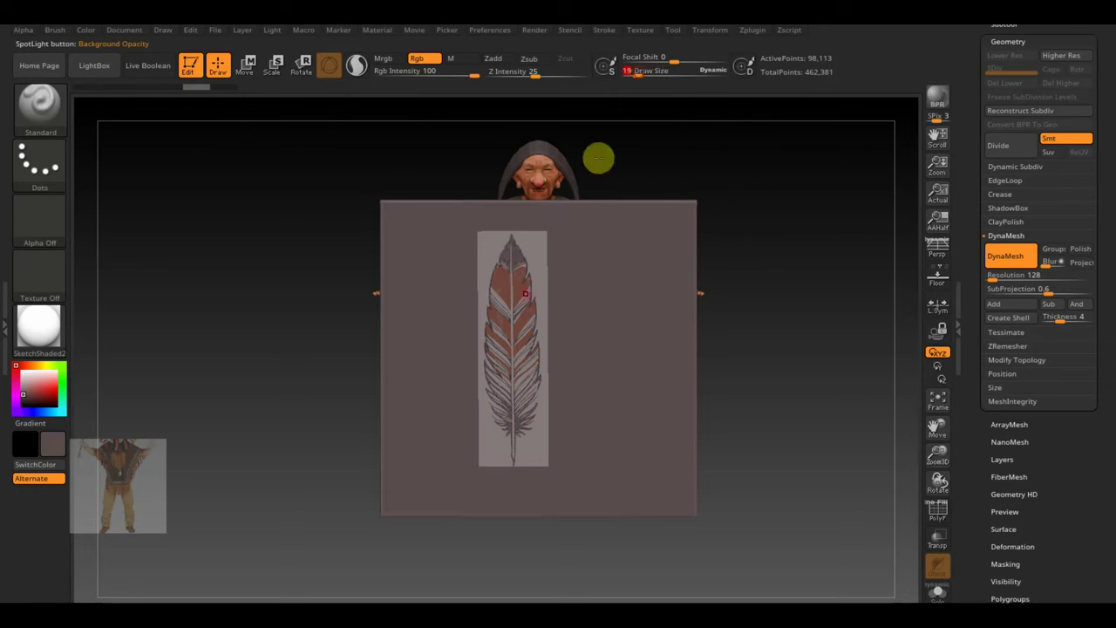
{"action": "key", "text": "ctrl"}
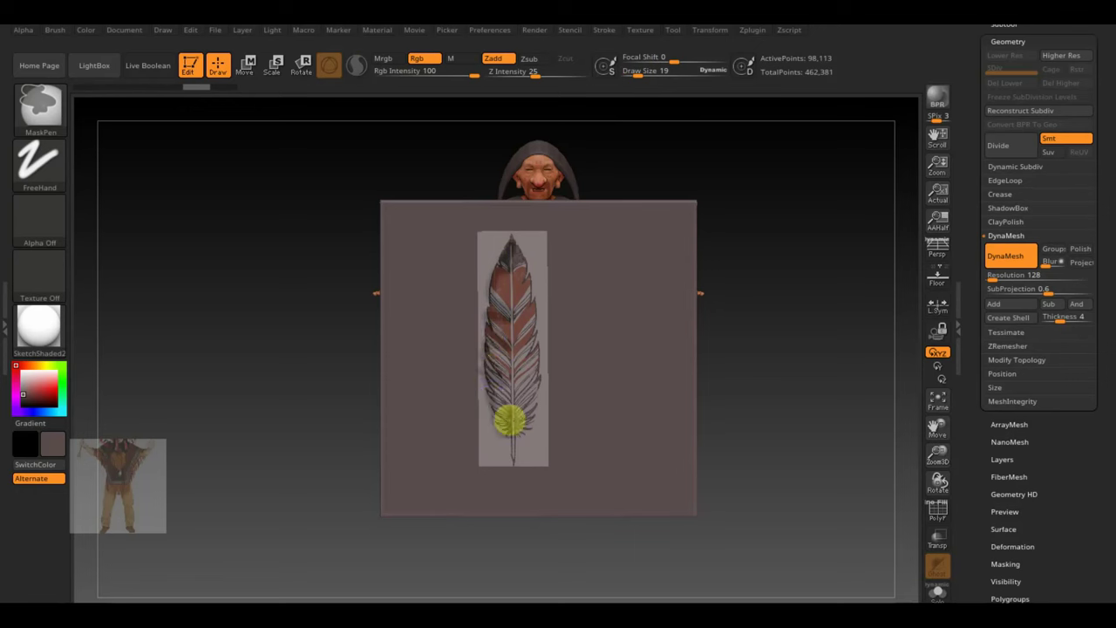
{"action": "left_click_drag", "start_coordinate": [510, 421], "coordinate": [511, 347]}
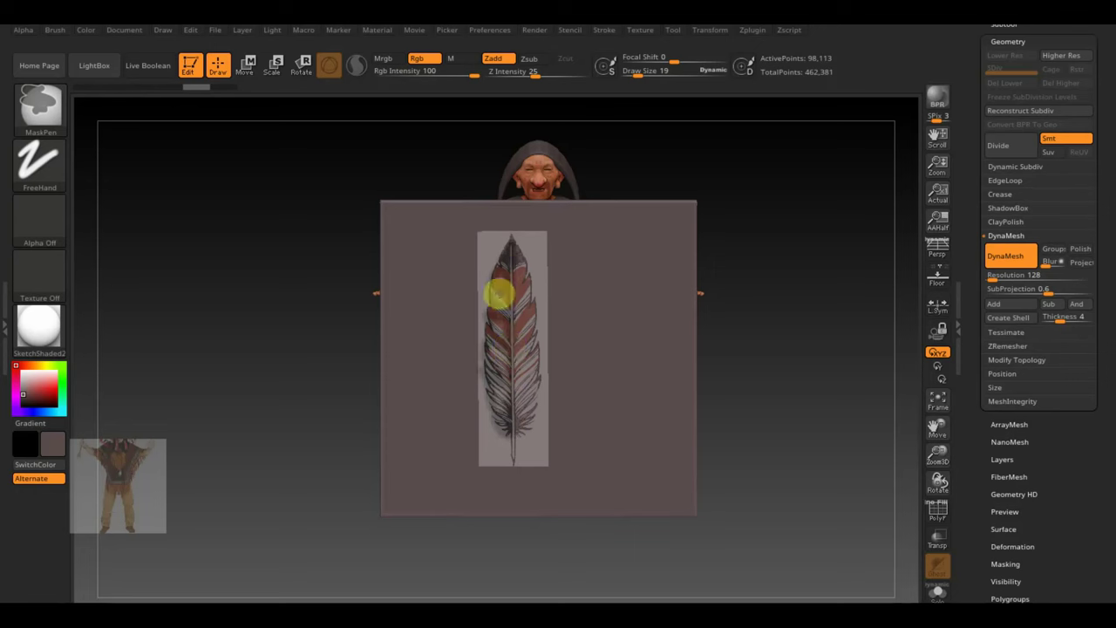
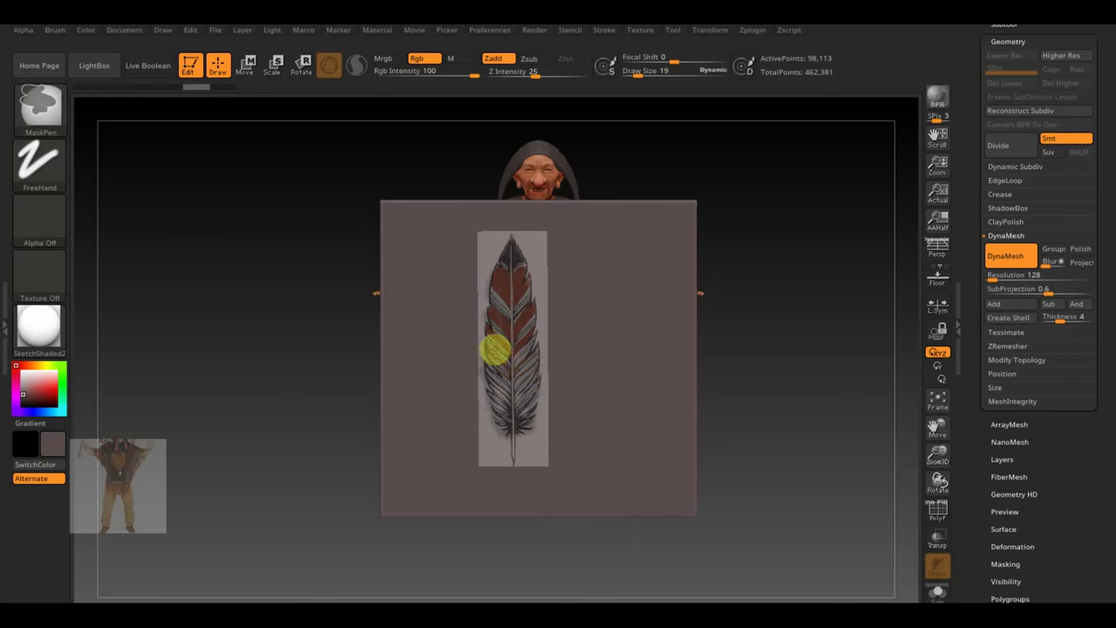
Step: Hide Spotlight, mask a thin stem below the feather shape on the plane, and invert the mask
{"action": "key", "text": "shift+z"}
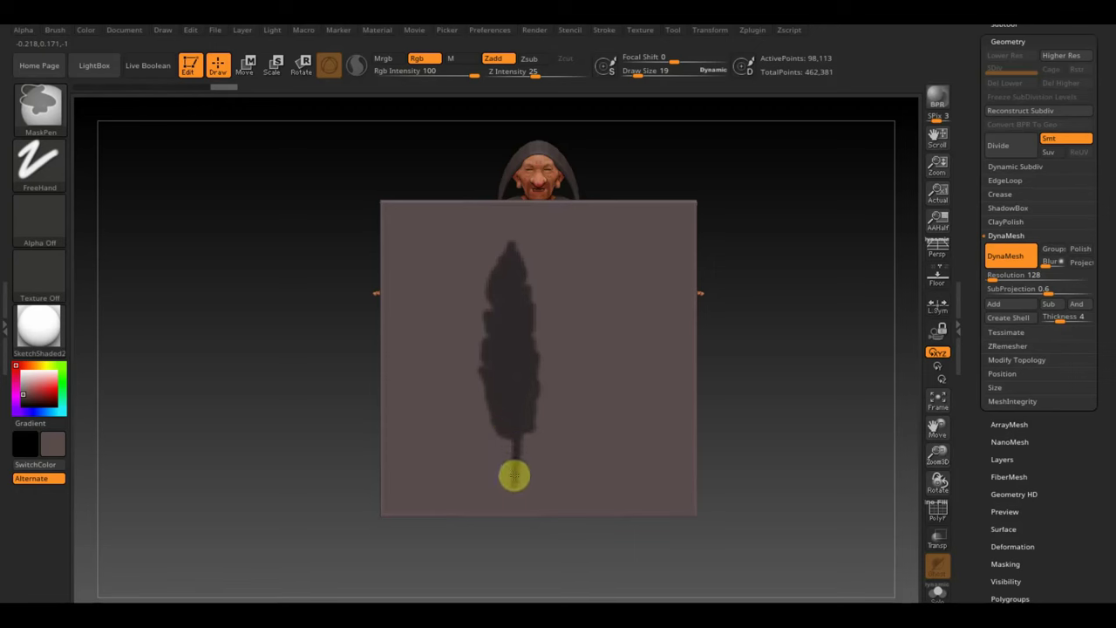
{"action": "left_click_drag", "start_coordinate": [511, 504], "coordinate": [510, 437]}
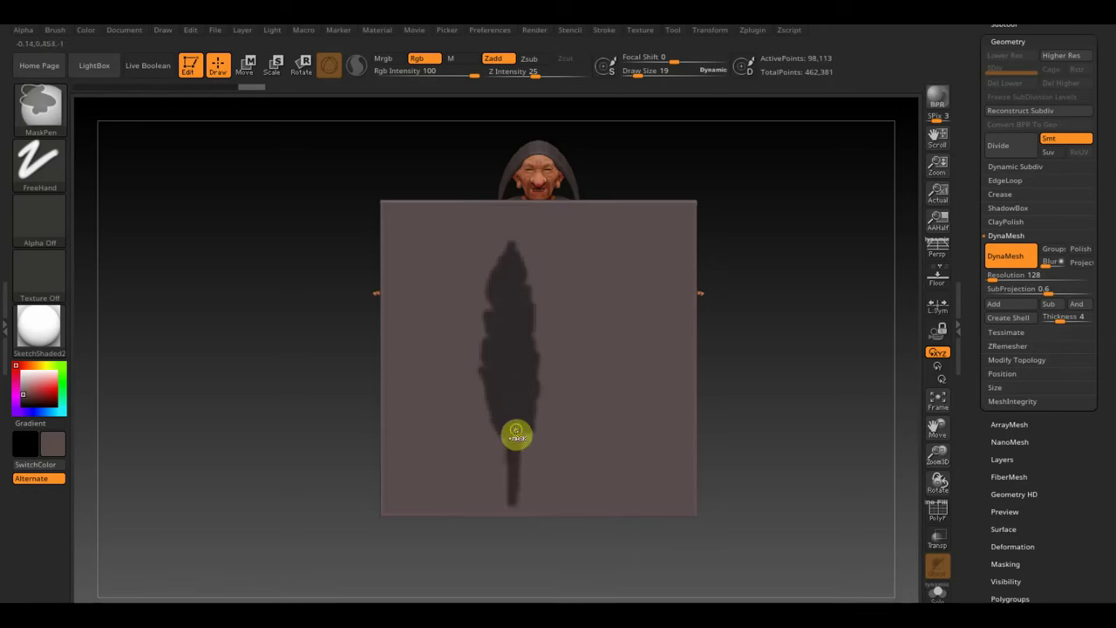
{"action": "key", "text": "ctrl"}
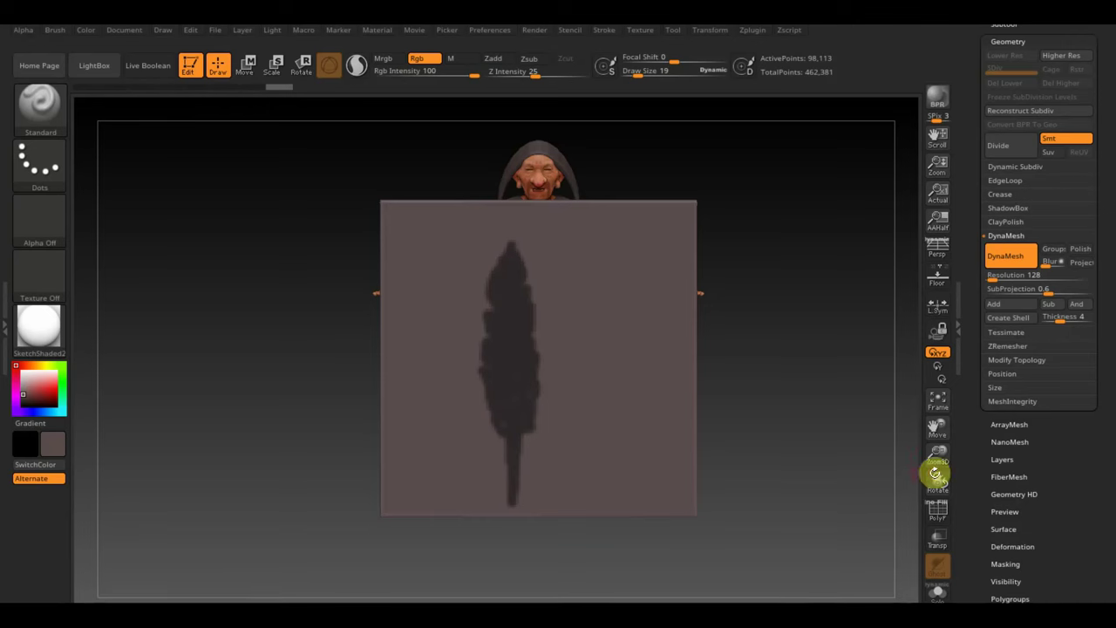
{"action": "left_click", "coordinate": [819, 391], "text": "ctrl"}
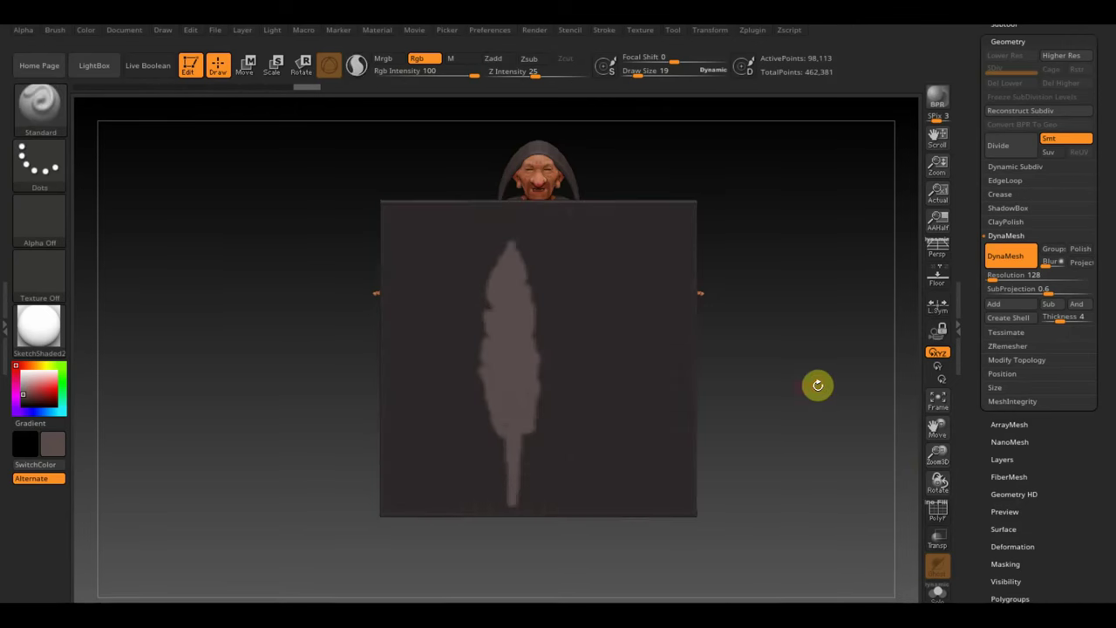
{"action": "mouse_move", "coordinate": [818, 384]}
{"action": "left_mouse_down"}
{"action": "mouse_move", "coordinate": [727, 396]}
{"action": "mouse_move", "coordinate": [725, 538]}
{"action": "left_mouse_up"}
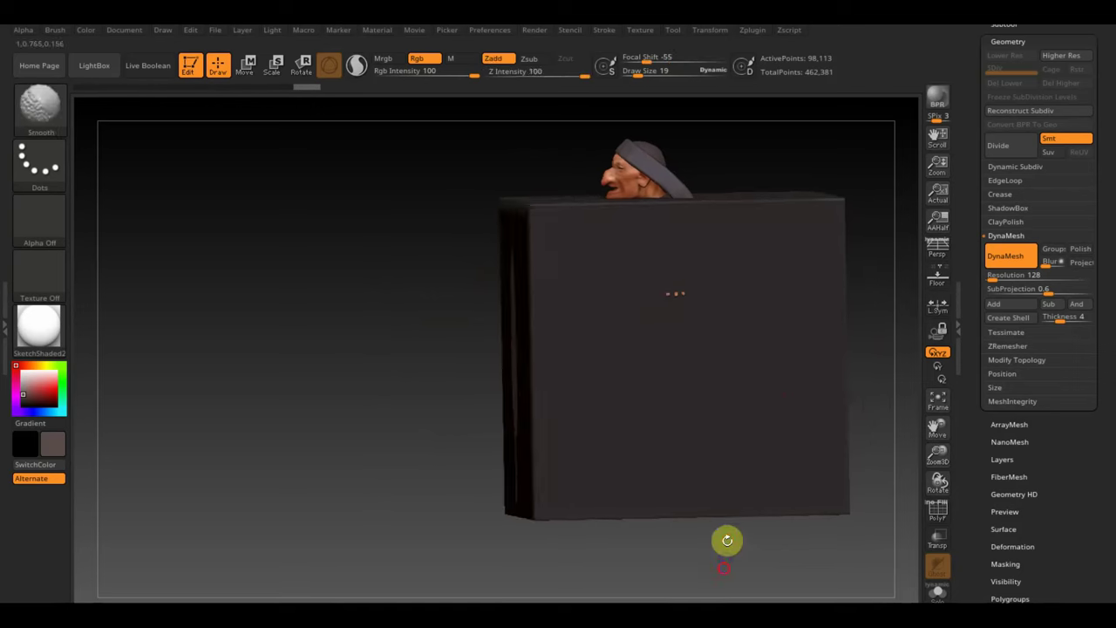
Step: Pull the unmasked feather shape out along Z with the Move gizmo and clear the mask
{"action": "left_click", "coordinate": [249, 64]}
{"action": "left_click_drag", "start_coordinate": [634, 349], "coordinate": [549, 358]}
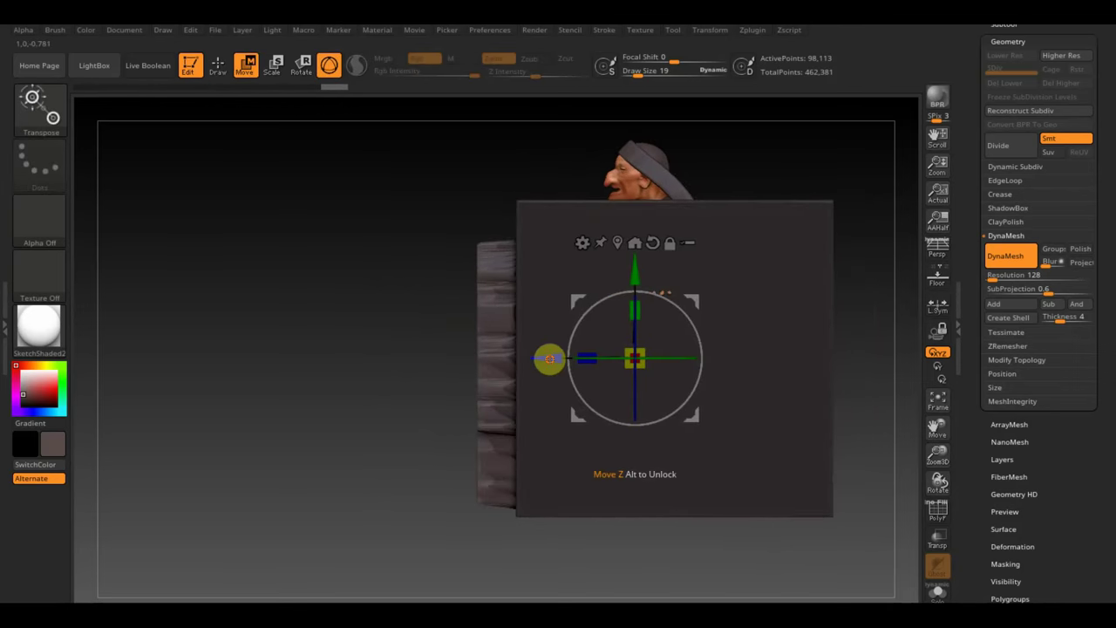
{"action": "left_click_drag", "start_coordinate": [230, 259], "coordinate": [217, 276], "text": "ctrl"}
{"action": "left_click_drag", "start_coordinate": [177, 204], "coordinate": [308, 381], "text": "ctrl"}
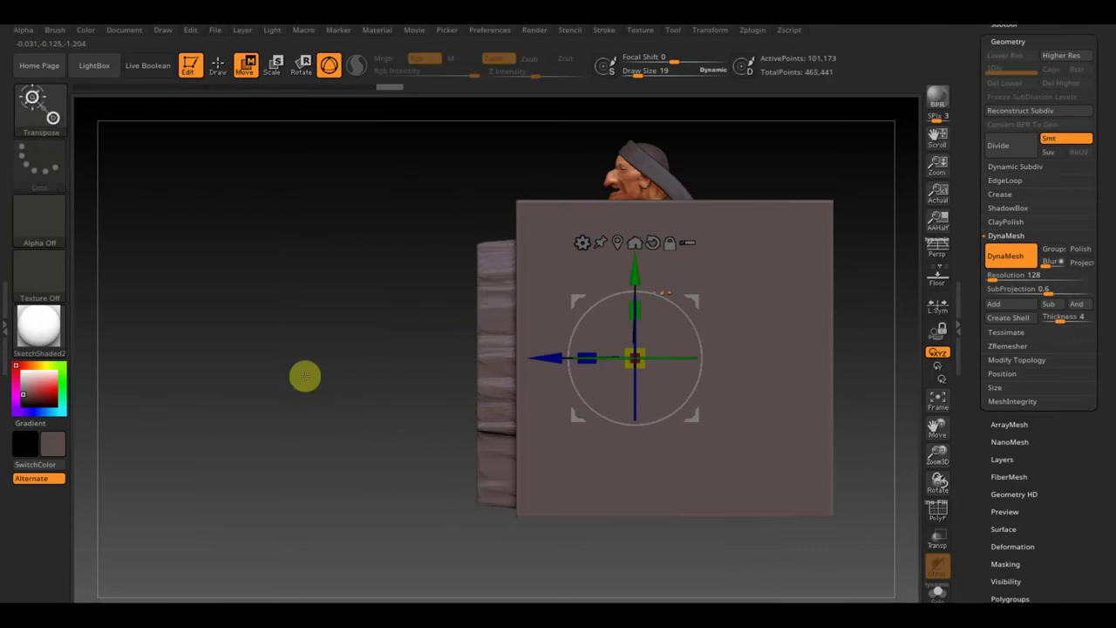
Step: Trim the pulled-out piece down to a thin feather slab with TrimCurve
{"action": "key", "text": "ctrl"}
{"action": "left_click_drag", "start_coordinate": [347, 161], "coordinate": [500, 582], "text": "ctrl"}
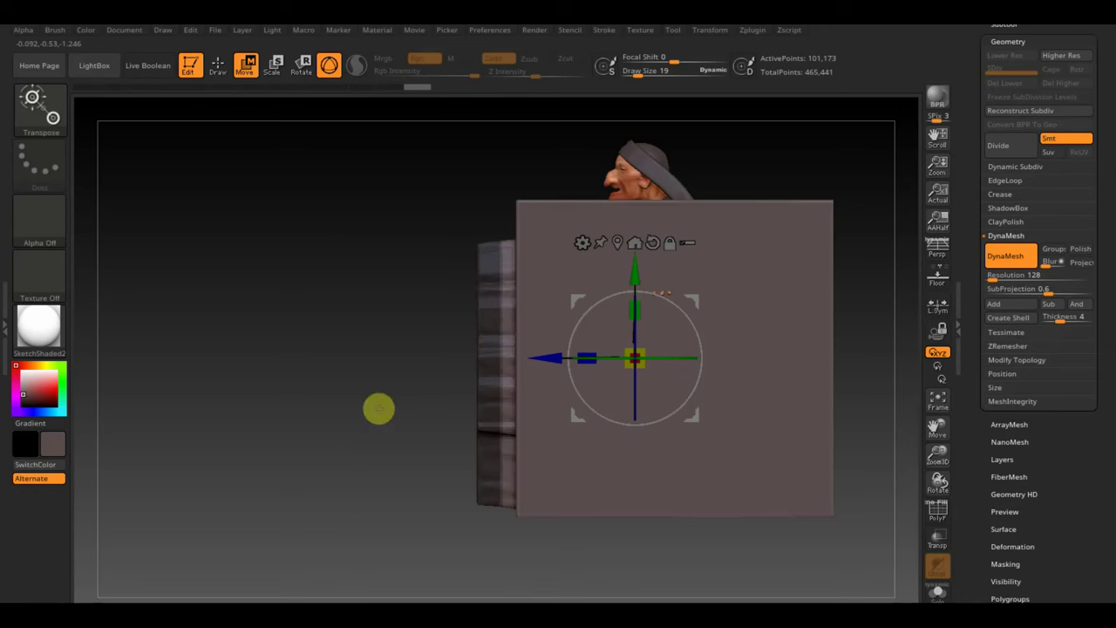
{"action": "key", "text": "ctrl"}
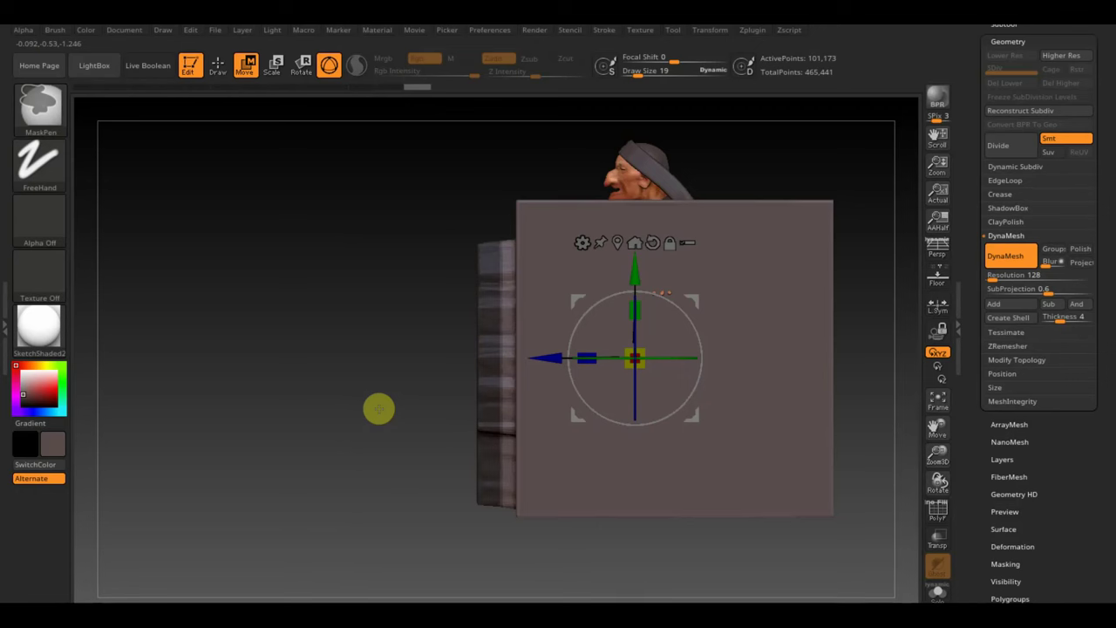
{"action": "left_click_drag", "start_coordinate": [379, 409], "coordinate": [378, 406], "text": "ctrl"}
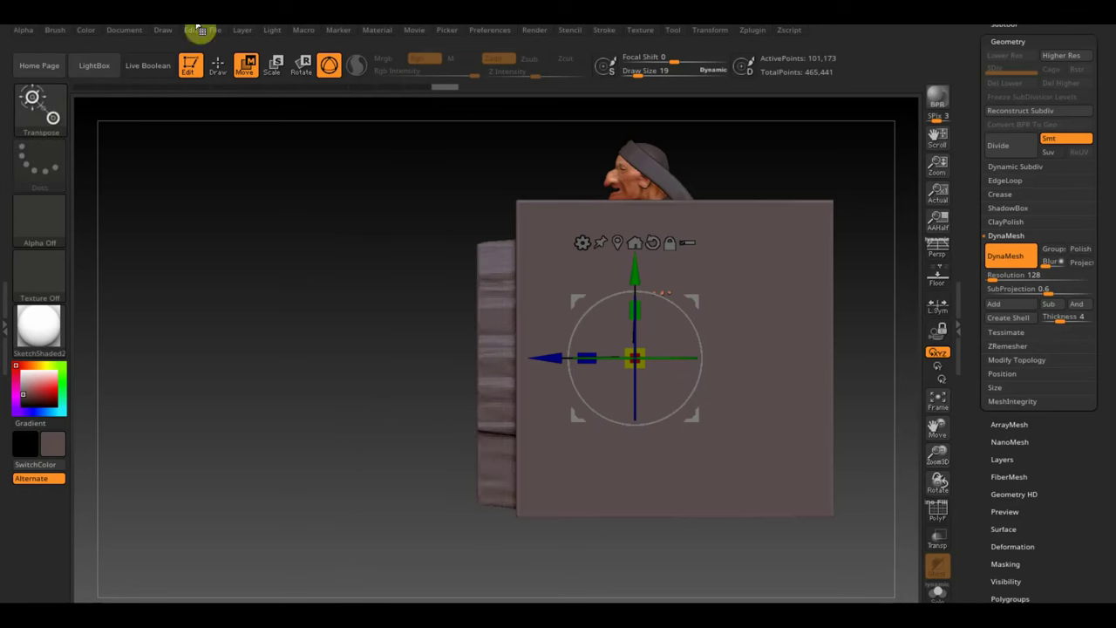
{"action": "left_click", "coordinate": [215, 66]}
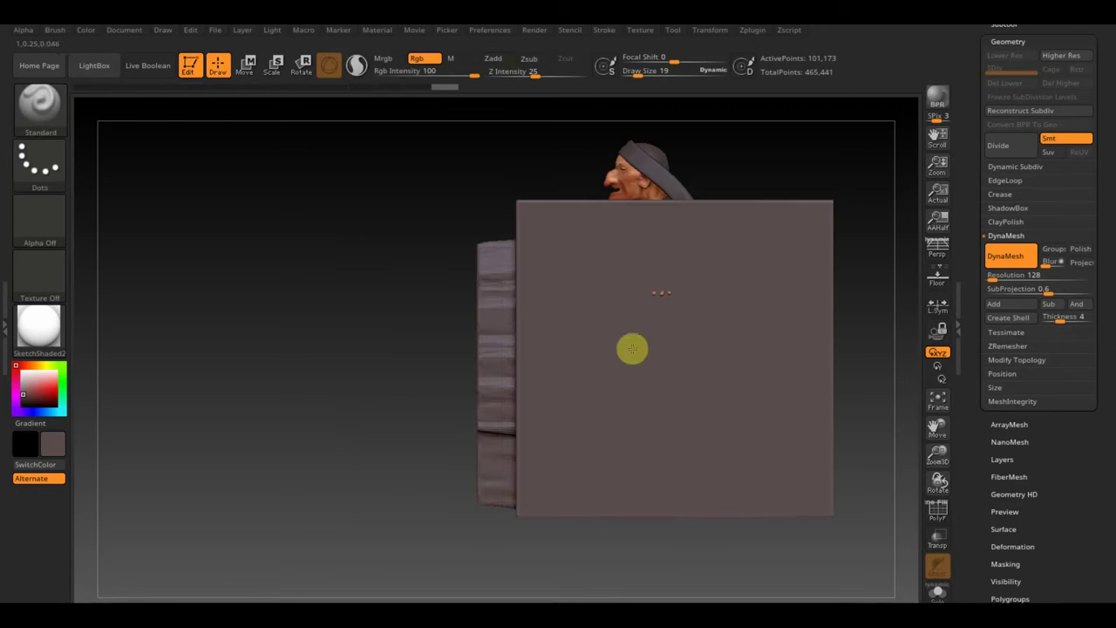
{"action": "key", "text": "ctrl+shift"}
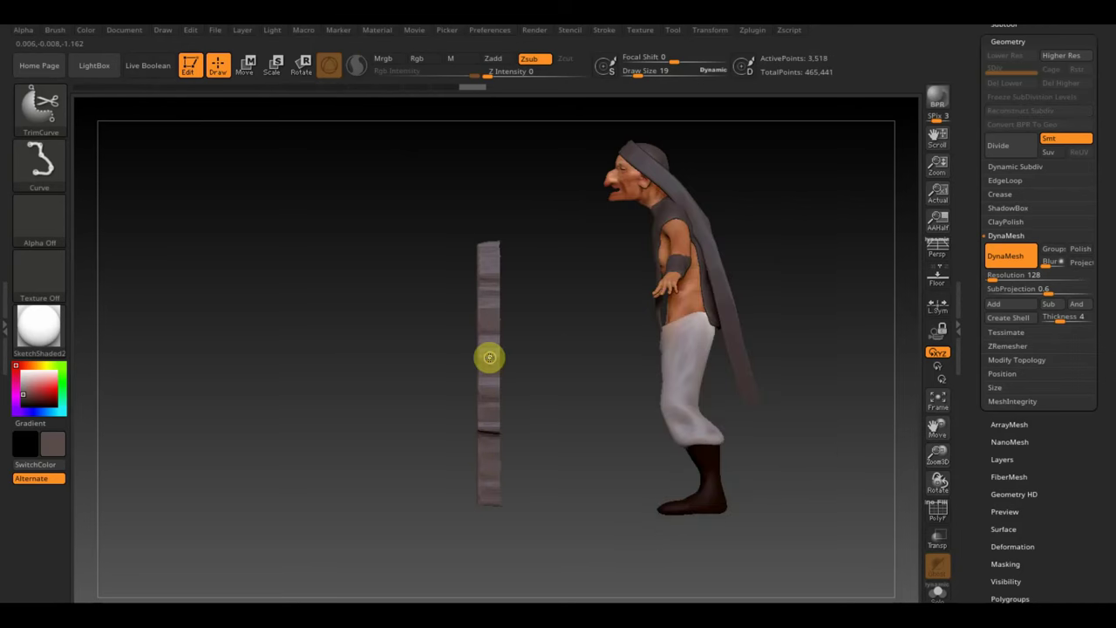
{"action": "mouse_move", "coordinate": [588, 305]}
{"action": "left_mouse_down"}
{"action": "mouse_move", "coordinate": [595, 325]}
{"action": "mouse_move", "coordinate": [636, 317]}
{"action": "left_mouse_up"}
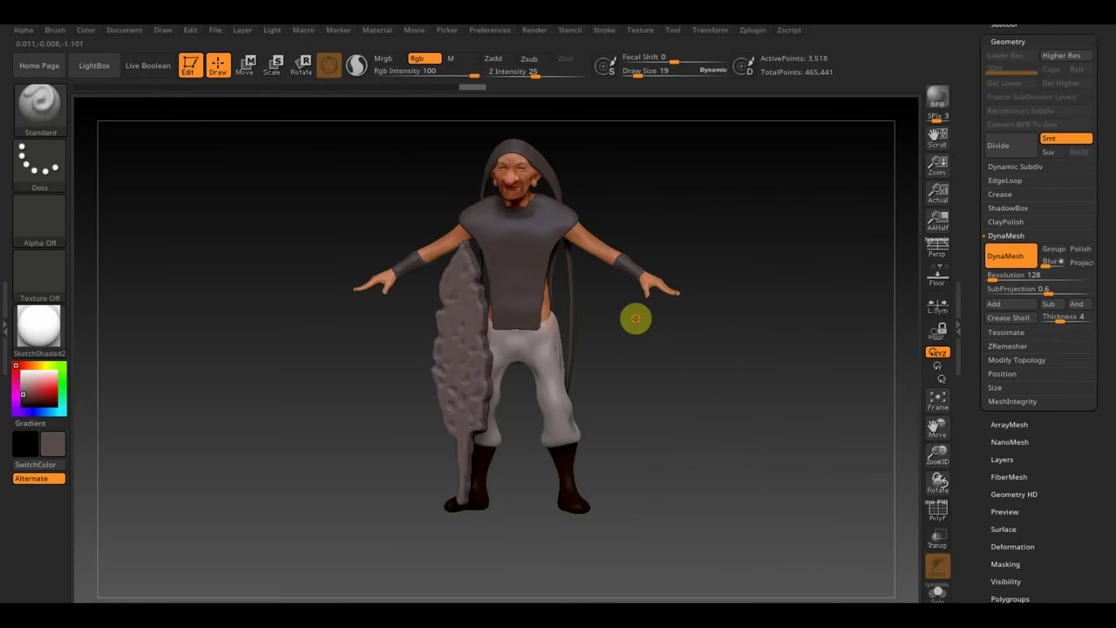
Step: Delete the leftover hidden geometry with Modify Topology > Del Hidden
{"action": "left_click", "coordinate": [1017, 360]}
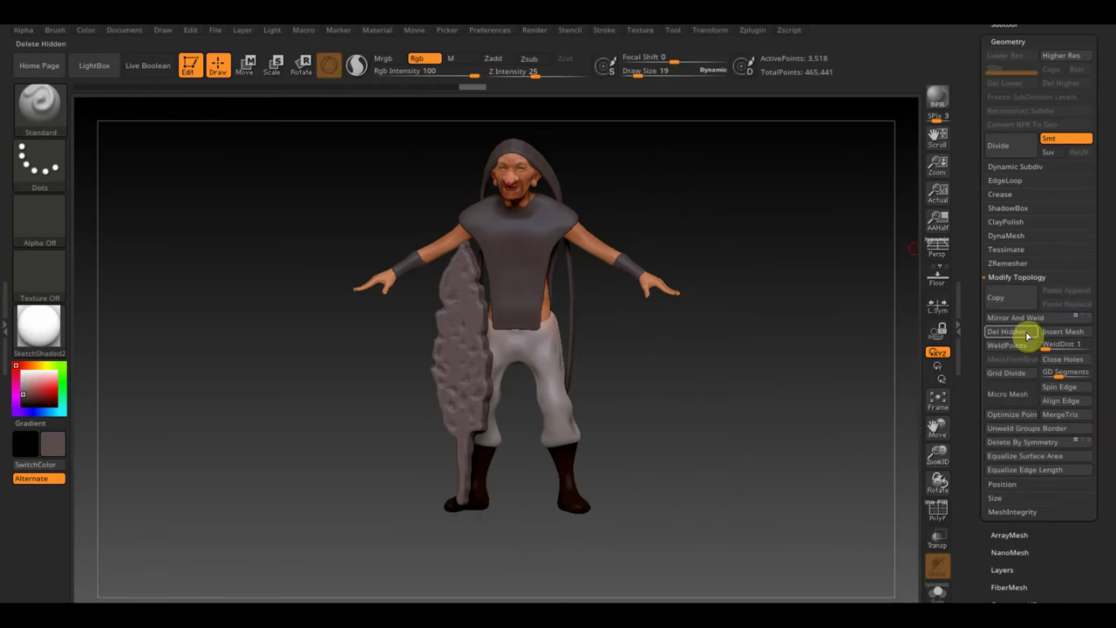
{"action": "left_click", "coordinate": [1029, 336]}
{"action": "mouse_move", "coordinate": [833, 326]}
{"action": "left_mouse_down"}
{"action": "mouse_move", "coordinate": [792, 438]}
{"action": "mouse_move", "coordinate": [771, 440]}
{"action": "left_mouse_up"}
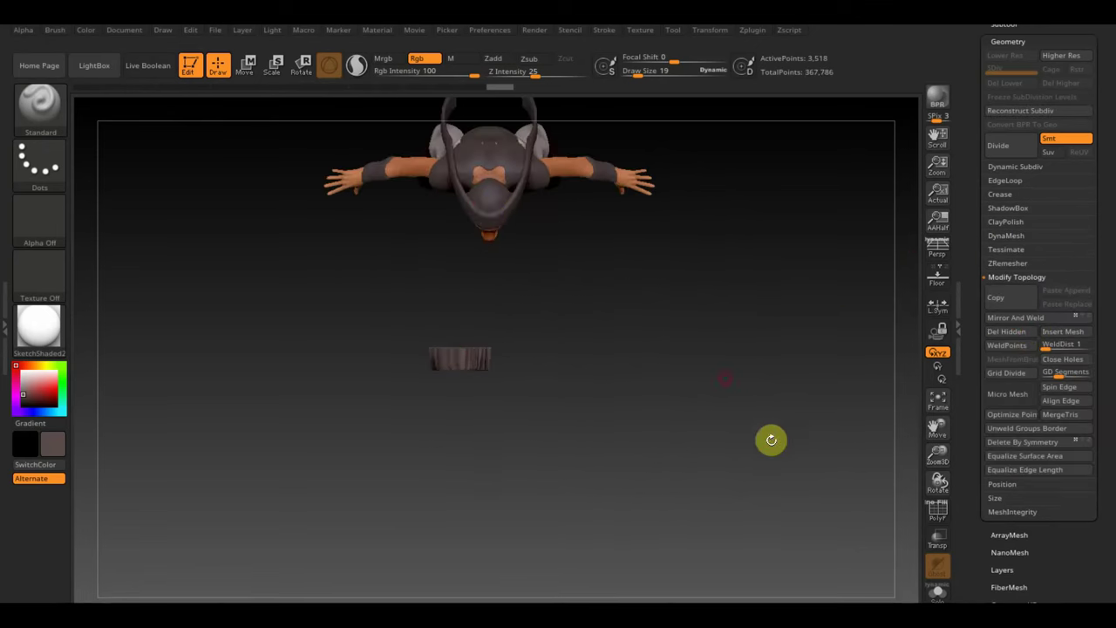
Step: Shift the selected parts sideways with the Move gizmo and Mirror And Weld the strip
{"action": "left_click", "coordinate": [247, 65]}
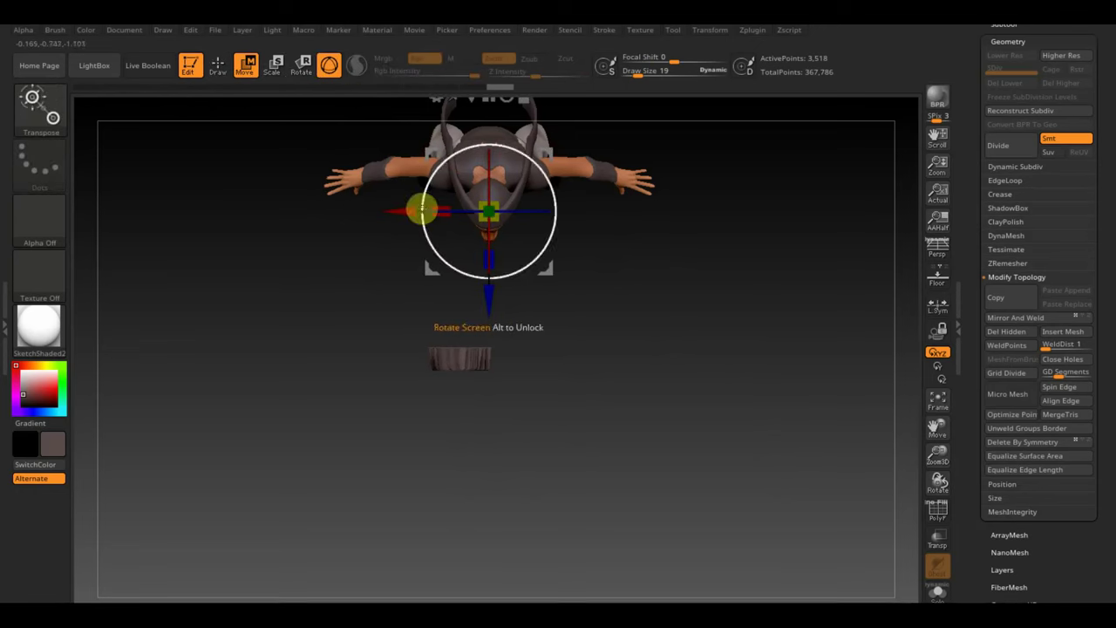
{"action": "mouse_move", "coordinate": [422, 210]}
{"action": "left_mouse_down"}
{"action": "mouse_move", "coordinate": [427, 223]}
{"action": "mouse_move", "coordinate": [777, 335]}
{"action": "left_mouse_up"}
{"action": "left_click_drag", "start_coordinate": [758, 294], "coordinate": [756, 392], "text": "alt"}
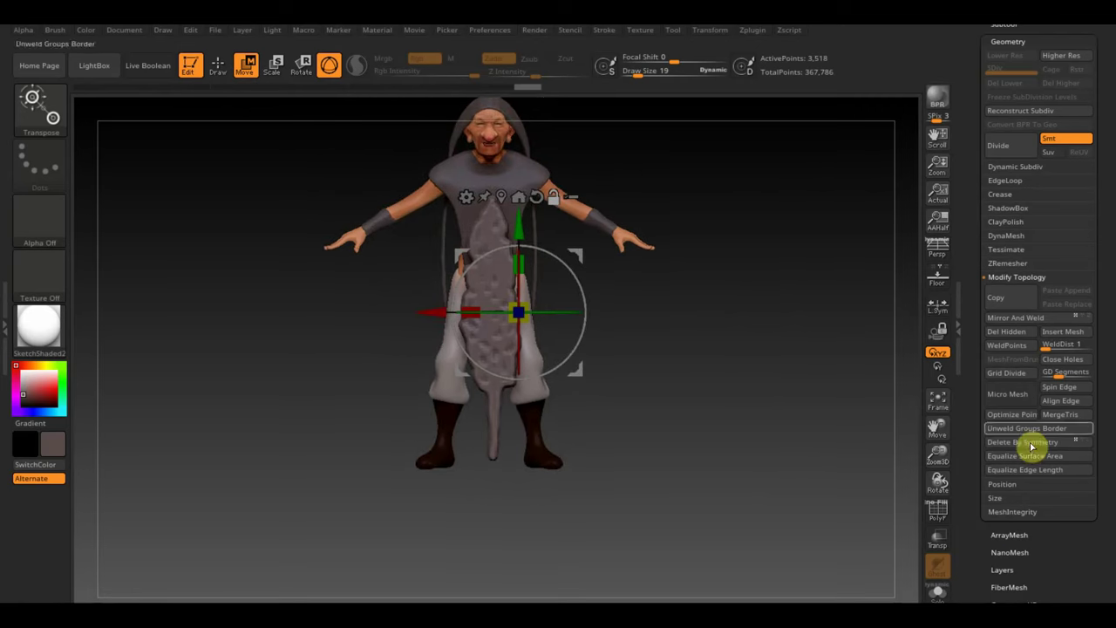
{"action": "left_click", "coordinate": [1024, 320]}
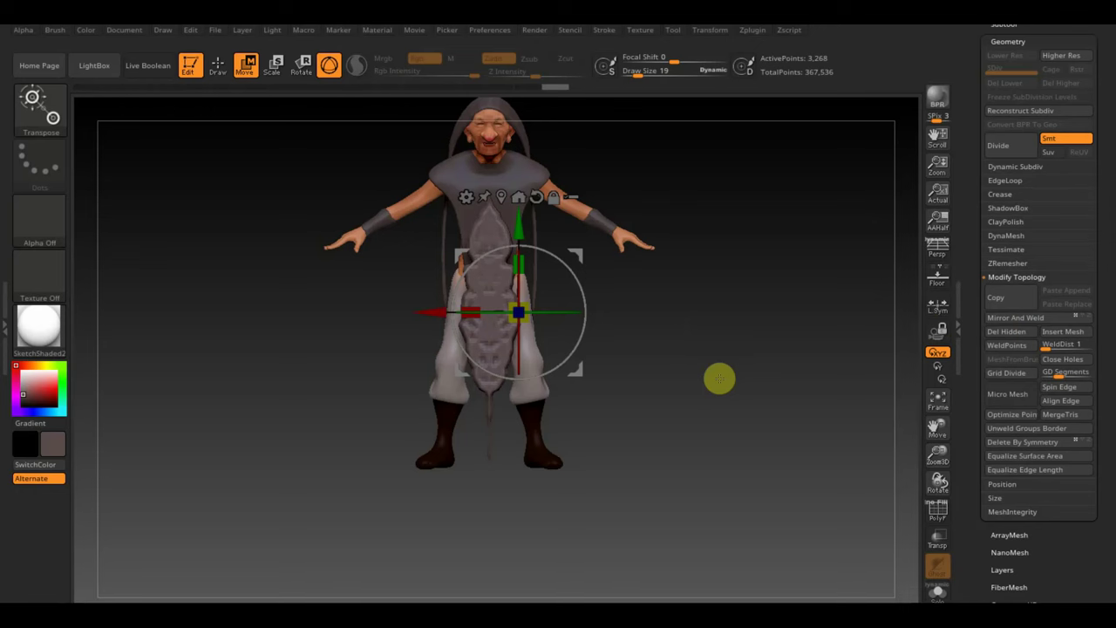
Step: Rotate the belt piece about 90° and Mirror And Weld it again
{"action": "left_click_drag", "start_coordinate": [765, 355], "coordinate": [715, 431]}
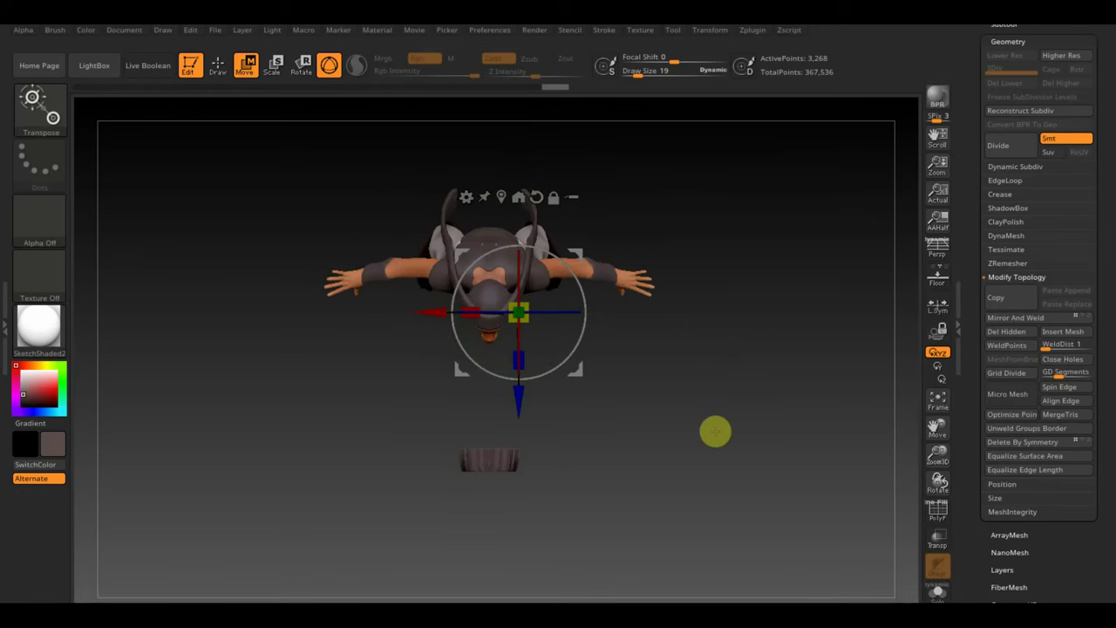
{"action": "left_click_drag", "start_coordinate": [578, 259], "coordinate": [550, 403], "text": "alt"}
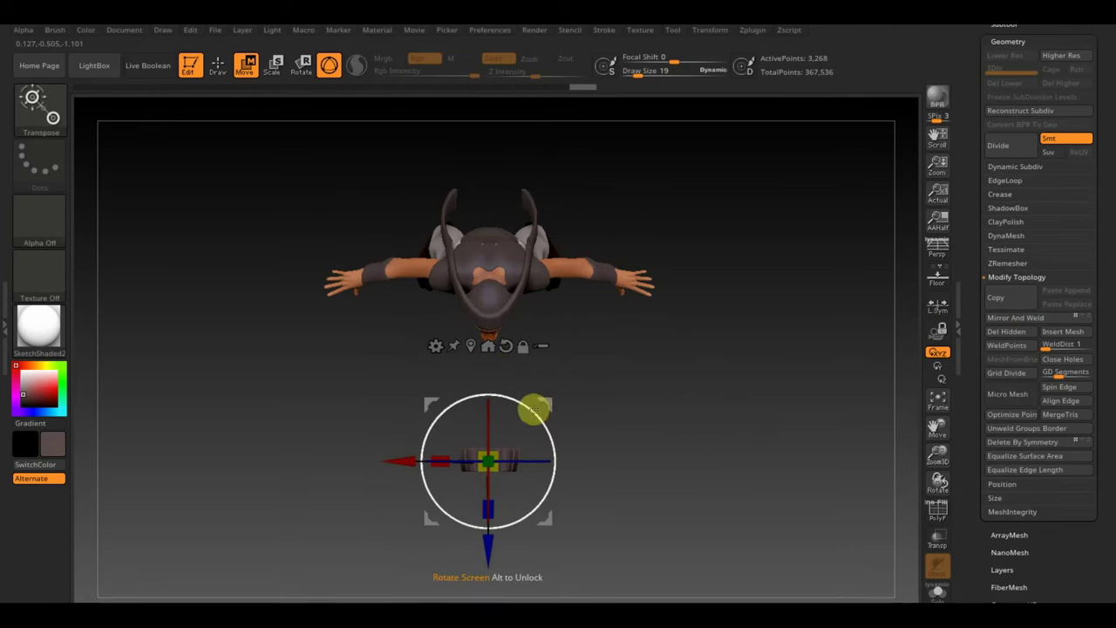
{"action": "left_click_drag", "start_coordinate": [534, 408], "coordinate": [529, 497]}
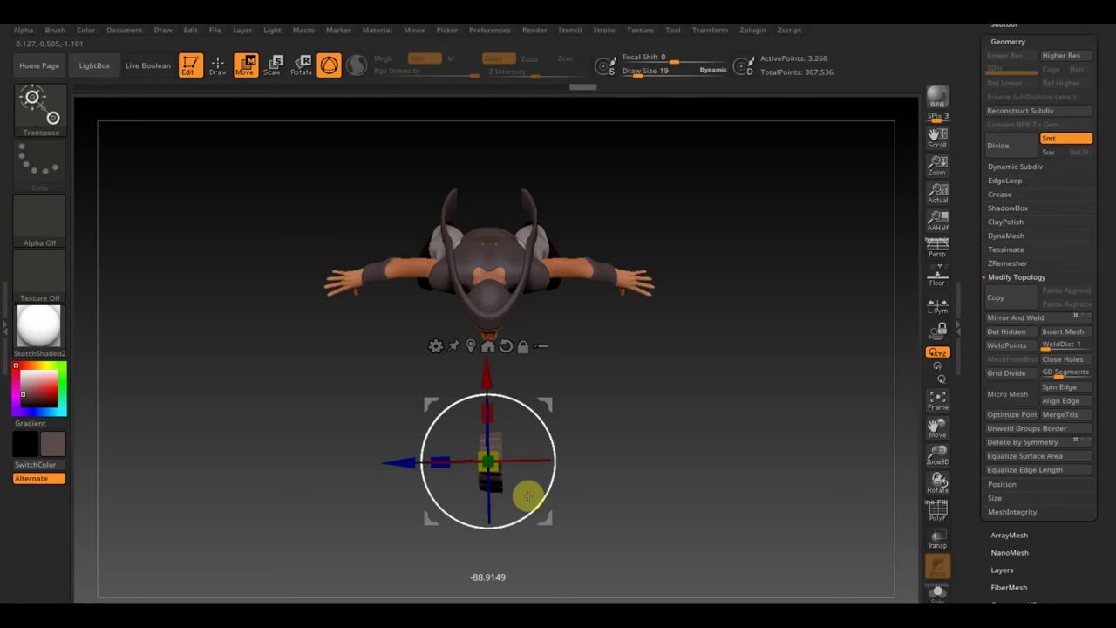
{"action": "left_click", "coordinate": [1017, 318]}
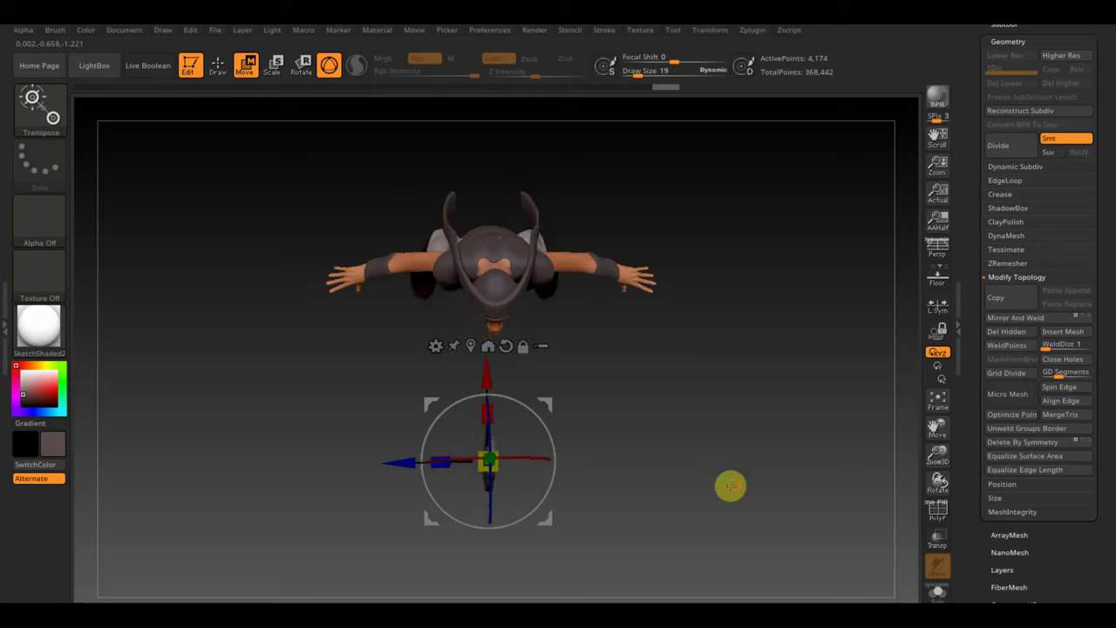
Step: Scale the hanging strap thinner to 0.783 and rotate it 87° so it hangs vertically
{"action": "mouse_move", "coordinate": [730, 484]}
{"action": "left_mouse_down"}
{"action": "mouse_move", "coordinate": [743, 330]}
{"action": "mouse_move", "coordinate": [788, 448]}
{"action": "left_mouse_up"}
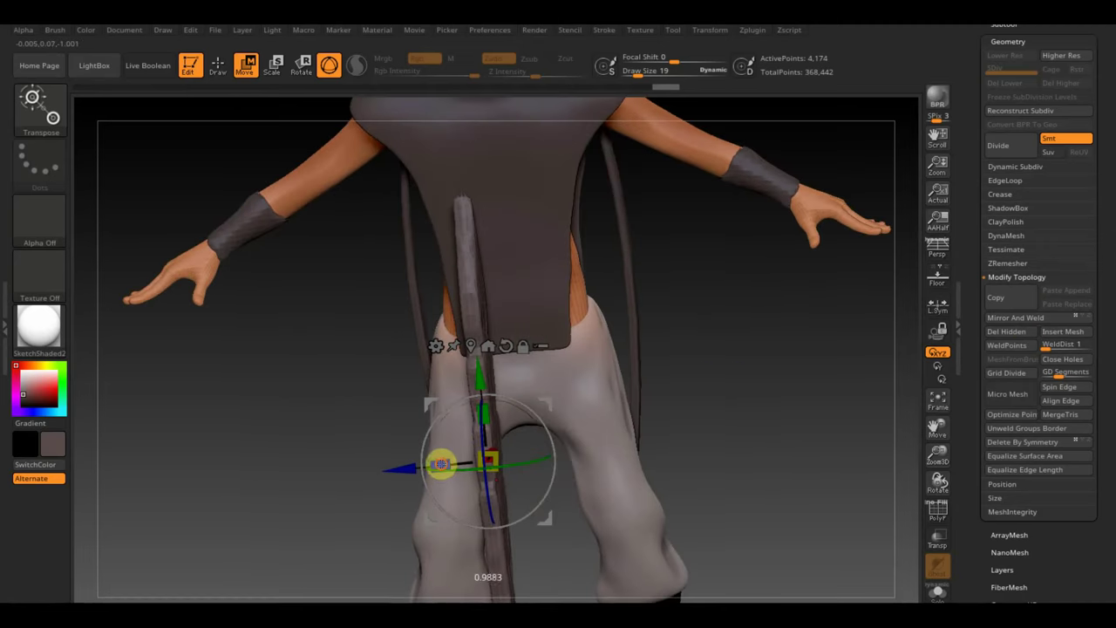
{"action": "left_click_drag", "start_coordinate": [441, 464], "coordinate": [454, 463]}
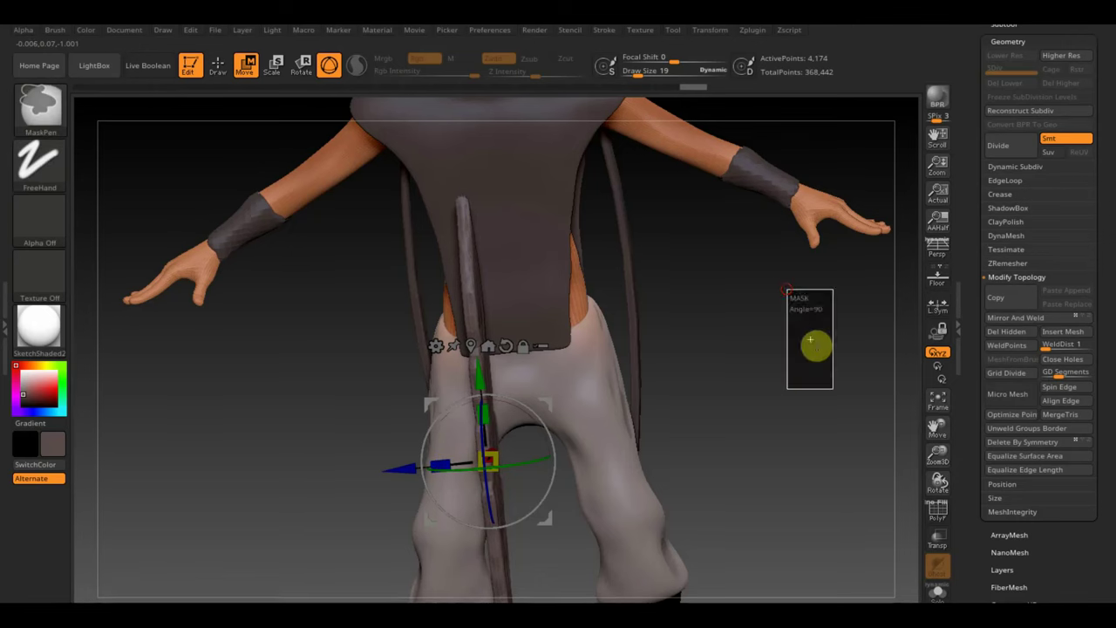
{"action": "mouse_move", "coordinate": [845, 378]}
{"action": "left_mouse_down", "text": "shift"}
{"action": "mouse_move", "coordinate": [888, 376]}
{"action": "mouse_move", "coordinate": [725, 376]}
{"action": "mouse_move", "coordinate": [720, 401]}
{"action": "mouse_move", "coordinate": [707, 356]}
{"action": "mouse_move", "coordinate": [724, 361]}
{"action": "mouse_move", "coordinate": [704, 374]}
{"action": "mouse_move", "coordinate": [723, 379]}
{"action": "mouse_move", "coordinate": [715, 369]}
{"action": "mouse_move", "coordinate": [737, 485]}
{"action": "left_mouse_up", "text": "shift"}
{"action": "mouse_move", "coordinate": [558, 428]}
{"action": "left_mouse_down"}
{"action": "mouse_move", "coordinate": [553, 441]}
{"action": "mouse_move", "coordinate": [505, 372]}
{"action": "mouse_move", "coordinate": [460, 349]}
{"action": "mouse_move", "coordinate": [725, 329]}
{"action": "mouse_move", "coordinate": [677, 291]}
{"action": "mouse_move", "coordinate": [722, 341]}
{"action": "mouse_move", "coordinate": [725, 399]}
{"action": "mouse_move", "coordinate": [718, 249]}
{"action": "mouse_move", "coordinate": [740, 311]}
{"action": "mouse_move", "coordinate": [790, 320]}
{"action": "left_mouse_up"}
{"action": "left_click_drag", "start_coordinate": [1097, 63], "coordinate": [1104, 157]}
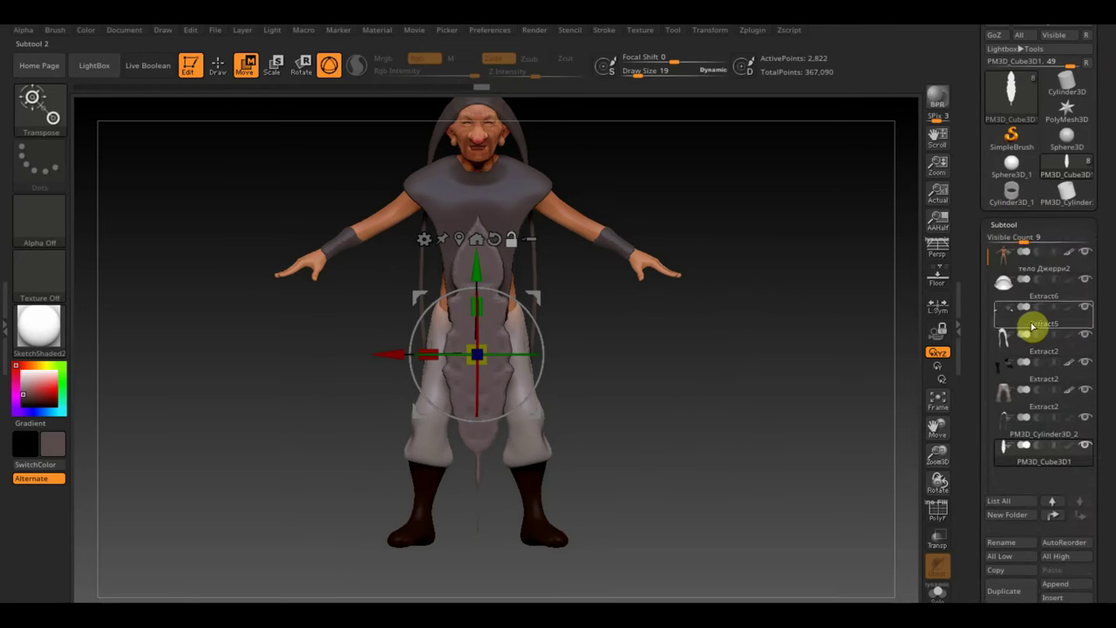
Step: Append a PM3D_Cylinder subtool and scale it down uniformly to about 0.68
{"action": "left_click_drag", "start_coordinate": [1097, 570], "coordinate": [1104, 518]}
{"action": "left_click", "coordinate": [1073, 524]}
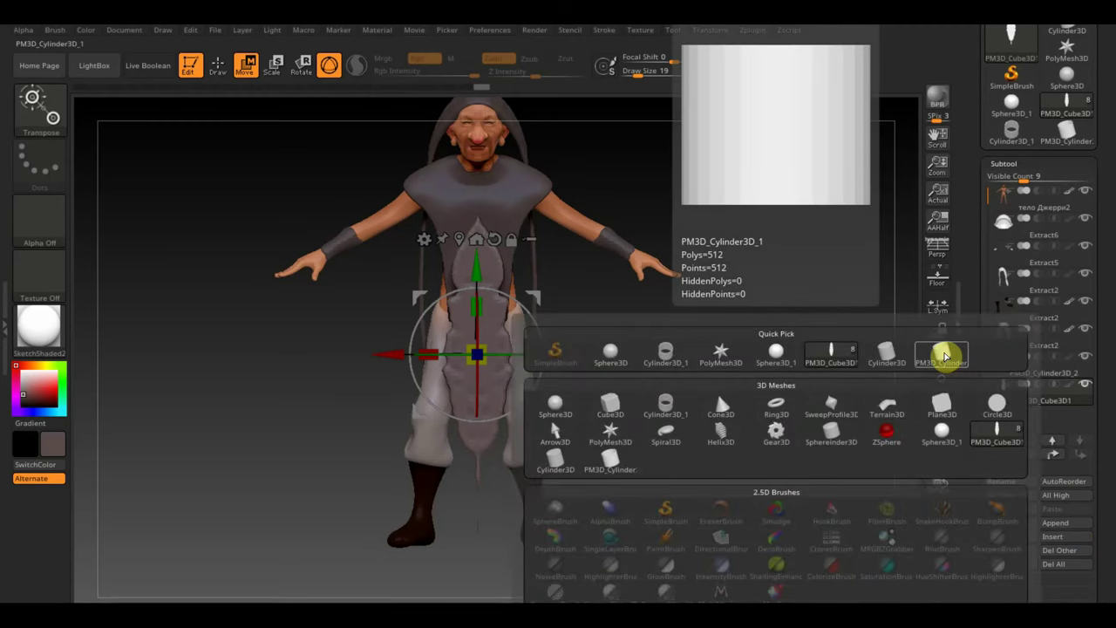
{"action": "left_click", "coordinate": [943, 355]}
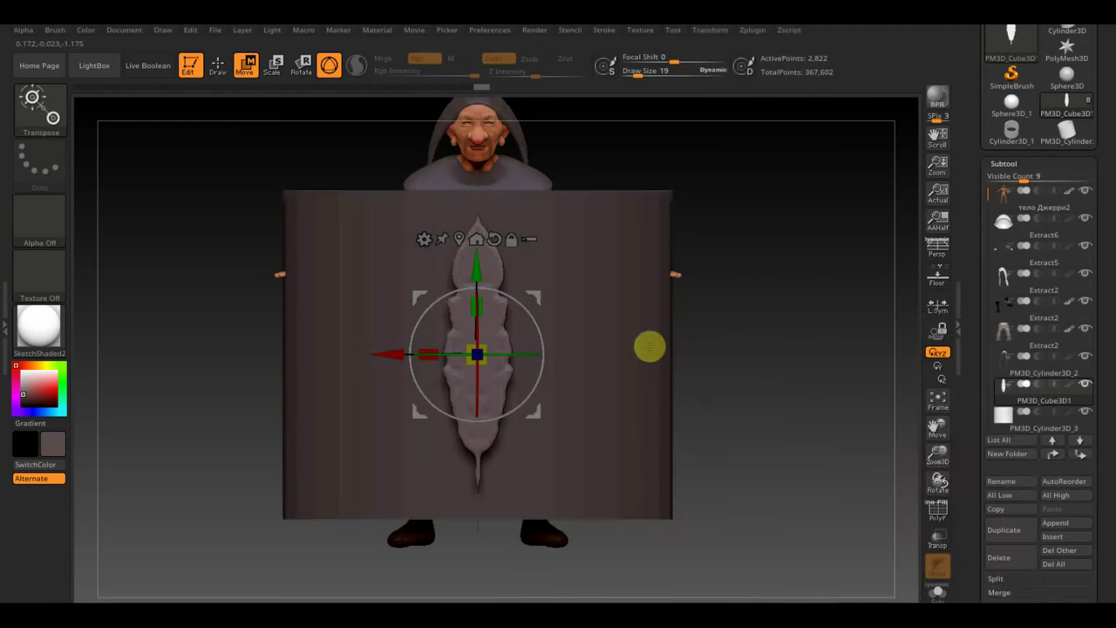
{"action": "left_click_drag", "start_coordinate": [830, 384], "coordinate": [830, 349]}
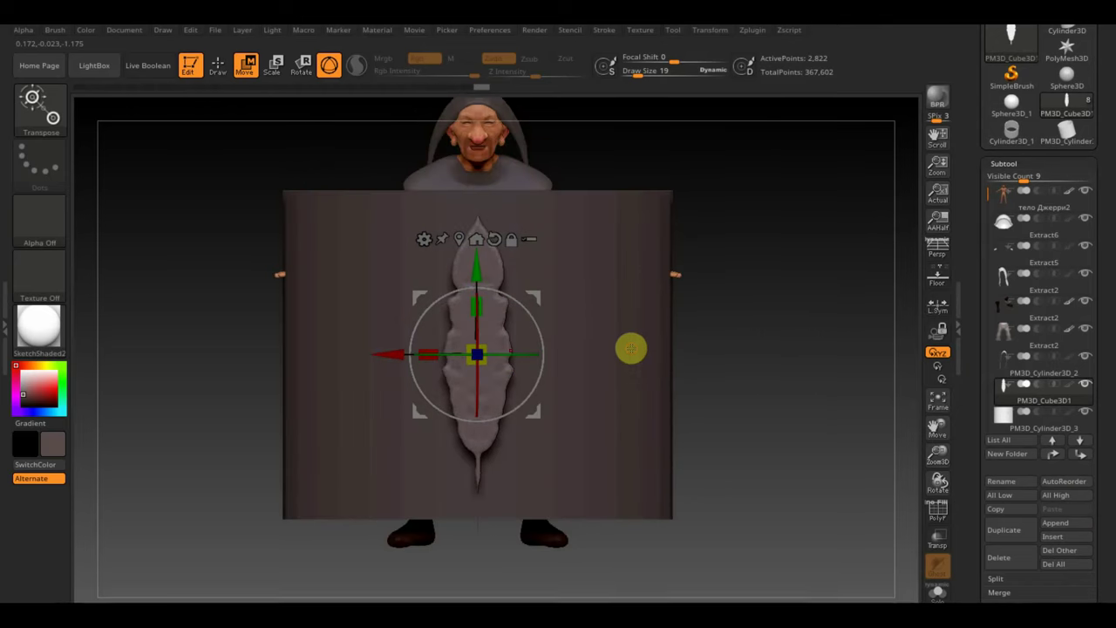
{"action": "left_click", "coordinate": [631, 348], "text": "alt"}
{"action": "left_click_drag", "start_coordinate": [477, 354], "coordinate": [192, 237]}
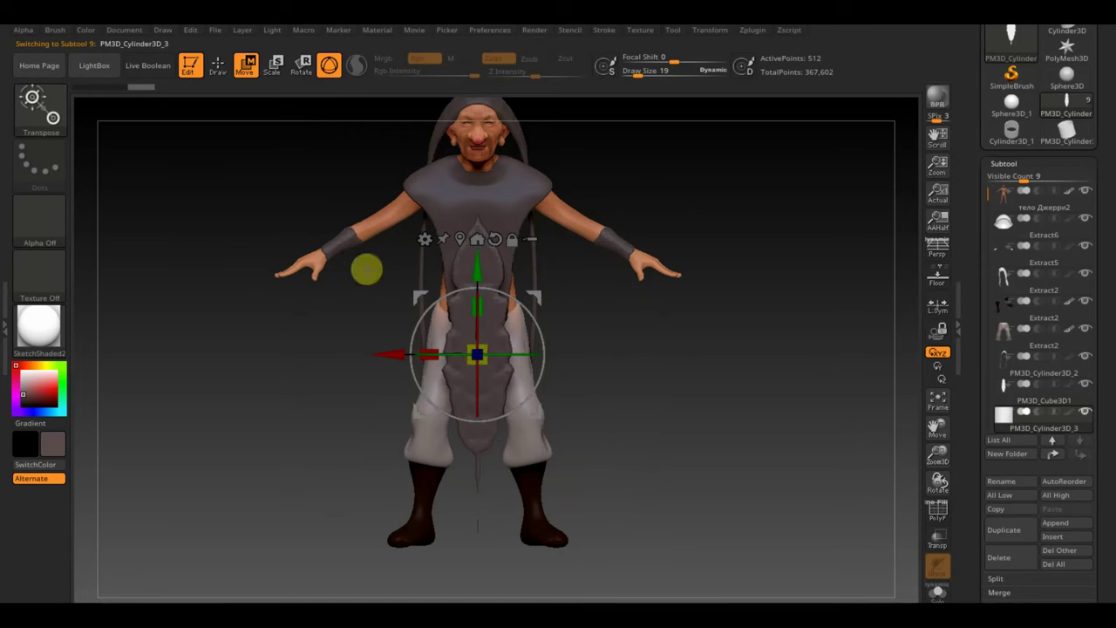
Step: Slim the cylinder into a very thin rod with the Transpose scale handle
{"action": "mouse_move", "coordinate": [641, 396]}
{"action": "left_mouse_down"}
{"action": "mouse_move", "coordinate": [571, 401]}
{"action": "mouse_move", "coordinate": [643, 416]}
{"action": "left_mouse_up"}
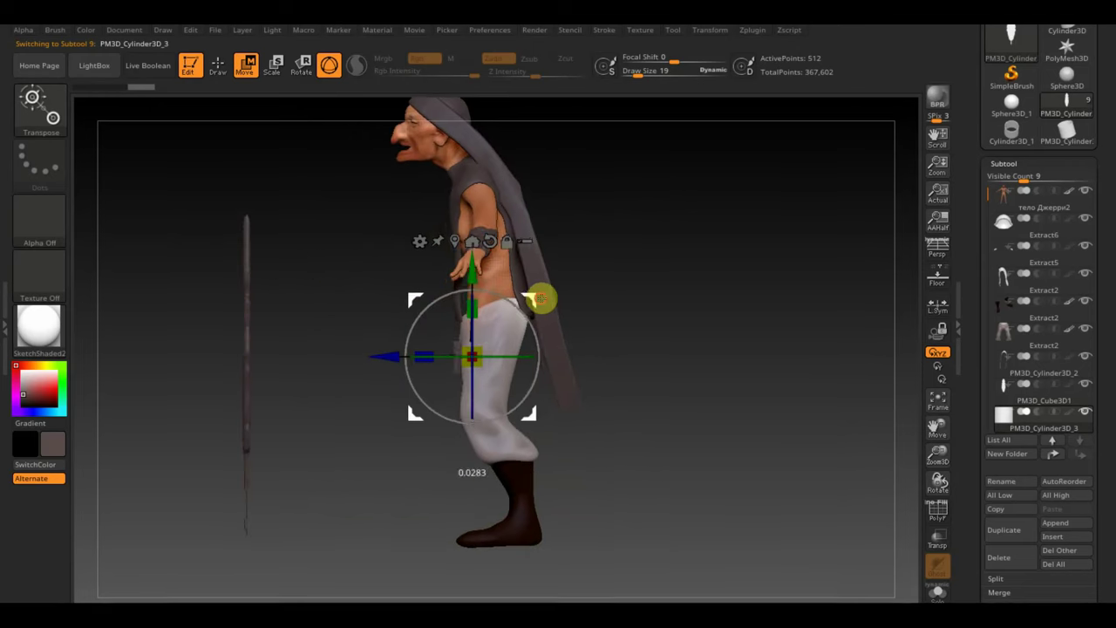
{"action": "left_click_drag", "start_coordinate": [535, 302], "coordinate": [341, 362]}
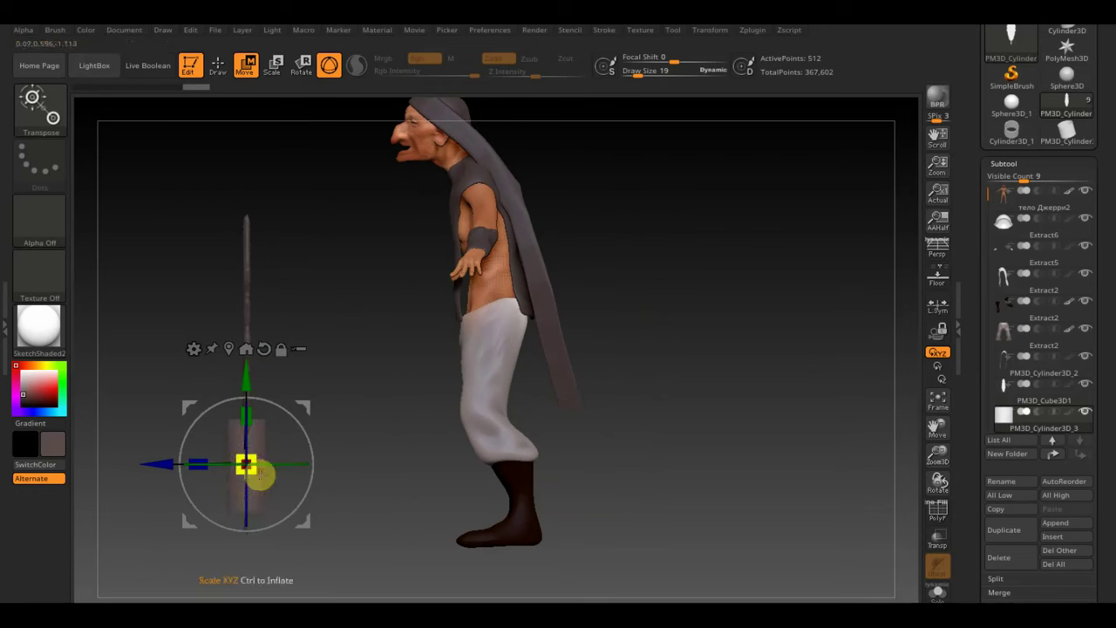
{"action": "left_click_drag", "start_coordinate": [247, 464], "coordinate": [249, 453]}
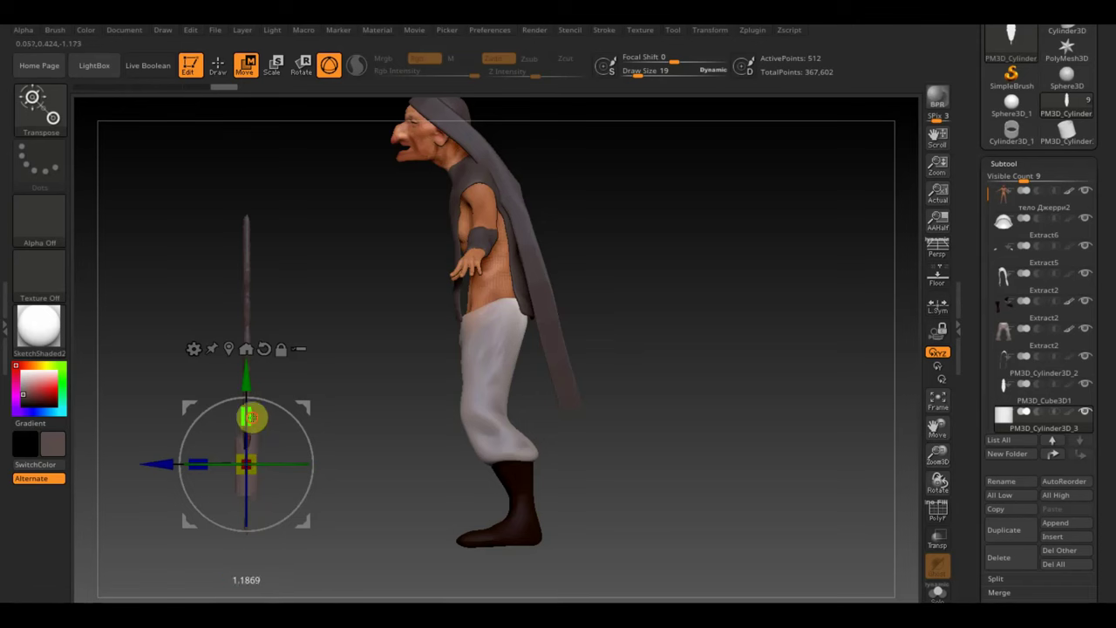
{"action": "left_click_drag", "start_coordinate": [294, 366], "coordinate": [324, 383]}
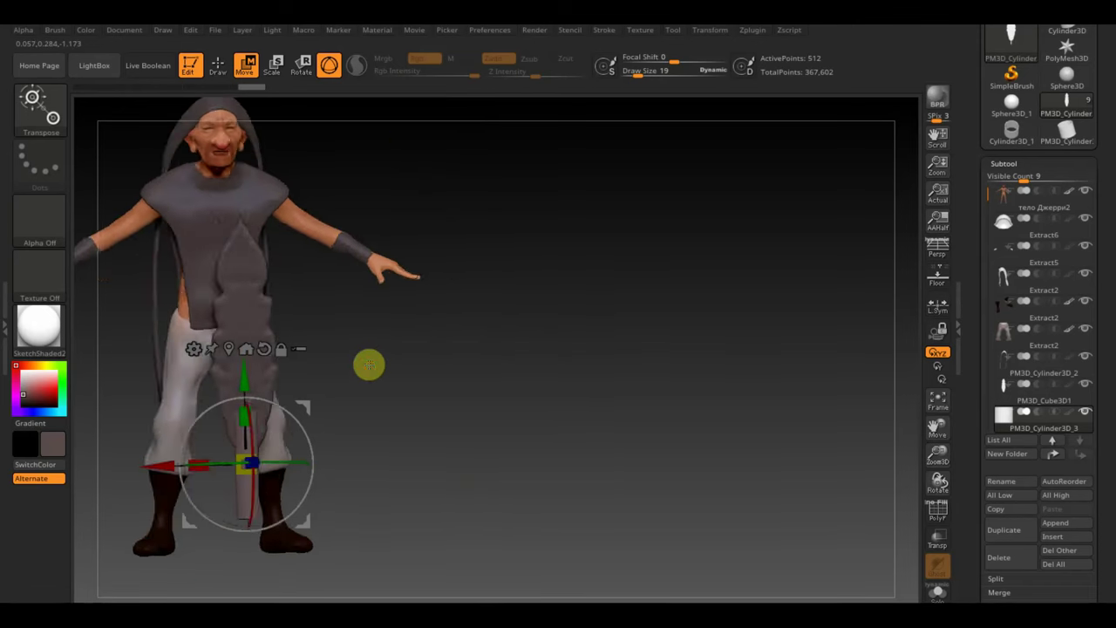
Step: Move the rod down along Y between the legs, checking its placement from several angles
{"action": "left_click_drag", "start_coordinate": [248, 377], "coordinate": [246, 395]}
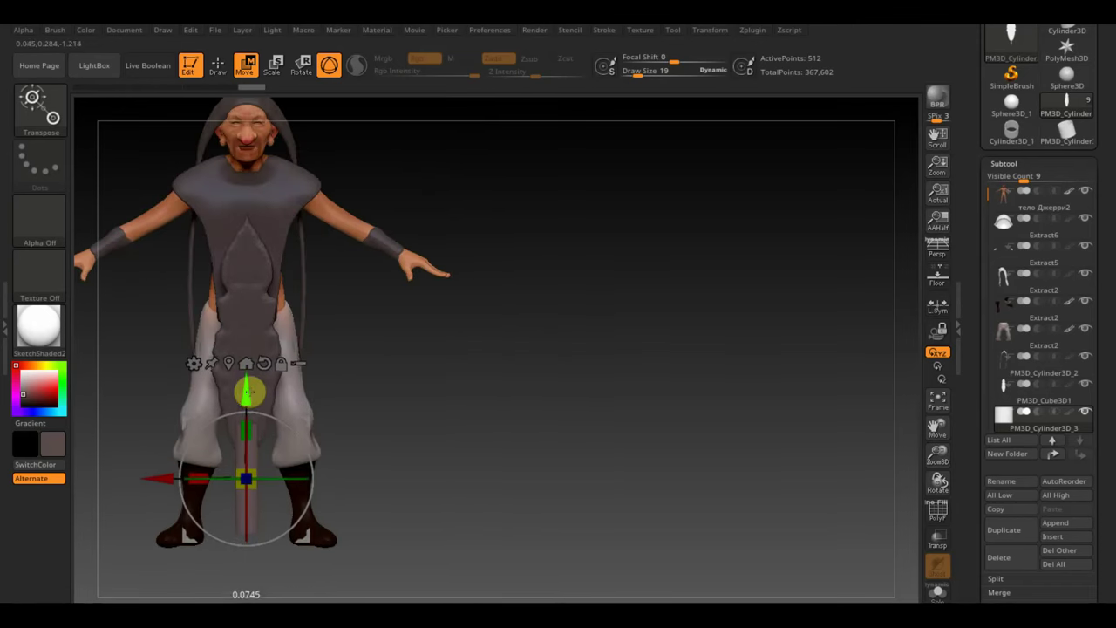
{"action": "mouse_move", "coordinate": [437, 420]}
{"action": "left_mouse_down"}
{"action": "mouse_move", "coordinate": [491, 424]}
{"action": "mouse_move", "coordinate": [418, 424]}
{"action": "mouse_move", "coordinate": [456, 401]}
{"action": "left_mouse_up"}
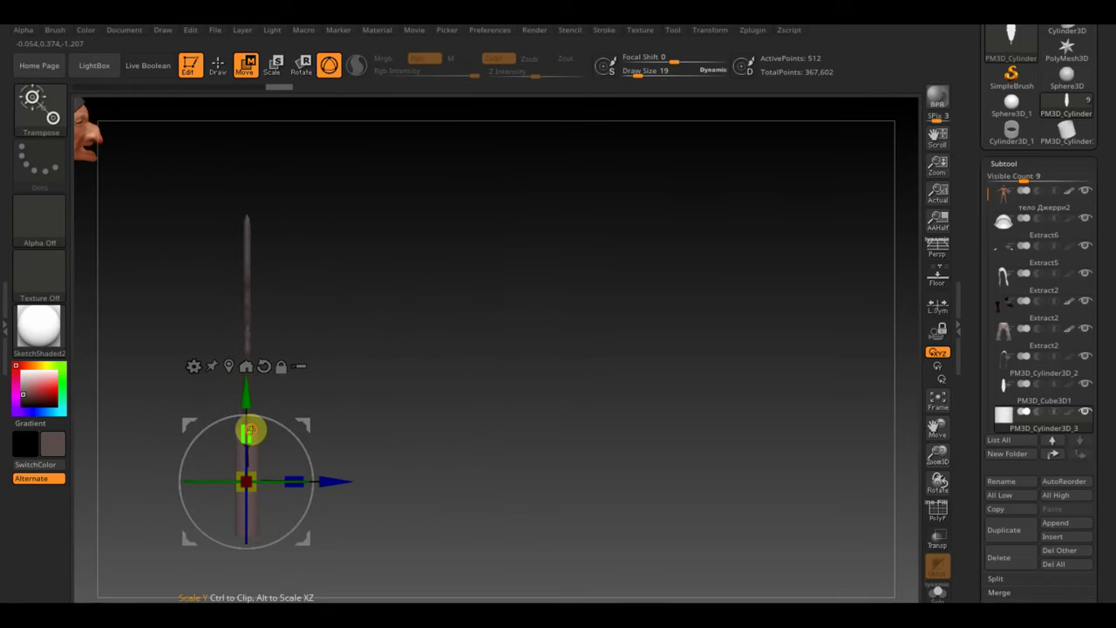
{"action": "left_click", "coordinate": [249, 438]}
{"action": "left_click_drag", "start_coordinate": [249, 436], "coordinate": [250, 410]}
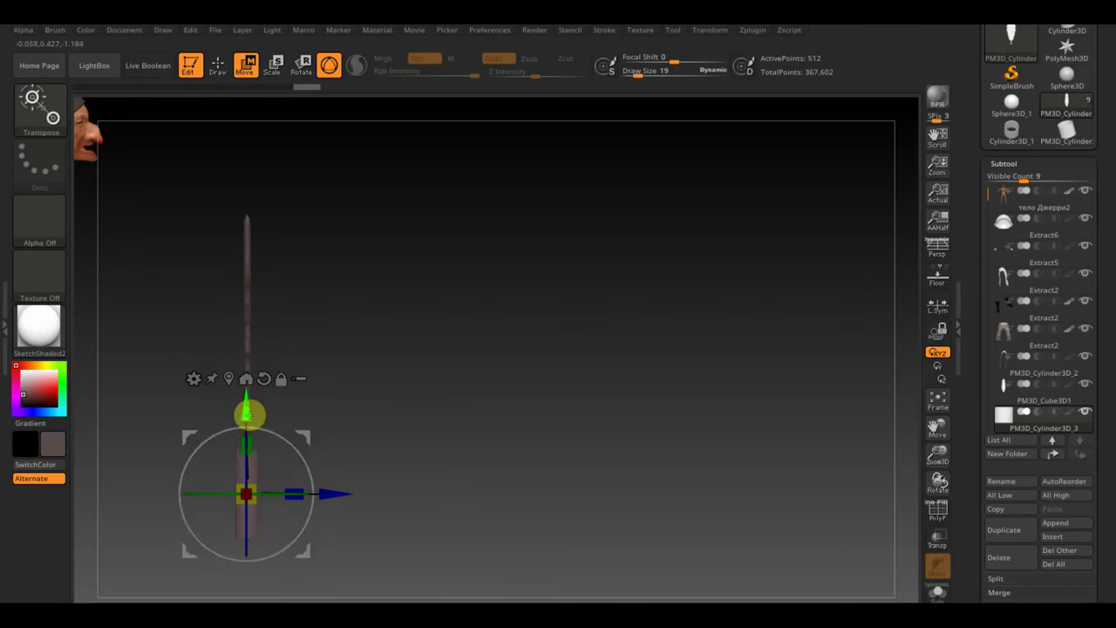
{"action": "mouse_move", "coordinate": [366, 410]}
{"action": "left_mouse_down"}
{"action": "mouse_move", "coordinate": [437, 433]}
{"action": "mouse_move", "coordinate": [393, 459]}
{"action": "mouse_move", "coordinate": [456, 416]}
{"action": "mouse_move", "coordinate": [566, 222]}
{"action": "mouse_move", "coordinate": [593, 282]}
{"action": "left_mouse_up"}
{"action": "scroll", "coordinate": [1109, 558], "scroll_direction": "down", "scroll_amount": 3}
{"action": "scroll", "coordinate": [1105, 515], "scroll_direction": "down", "scroll_amount": 2}
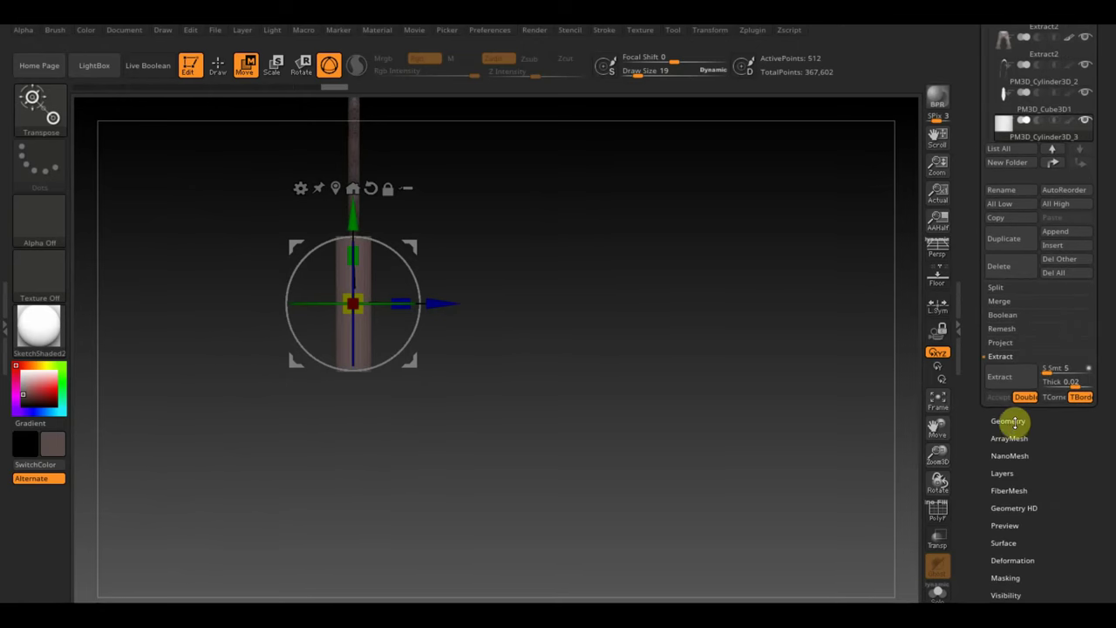
Step: Inflate the stick to 29 under Deformation, rescale it, and return to front view in Draw mode
{"action": "left_click", "coordinate": [1021, 560]}
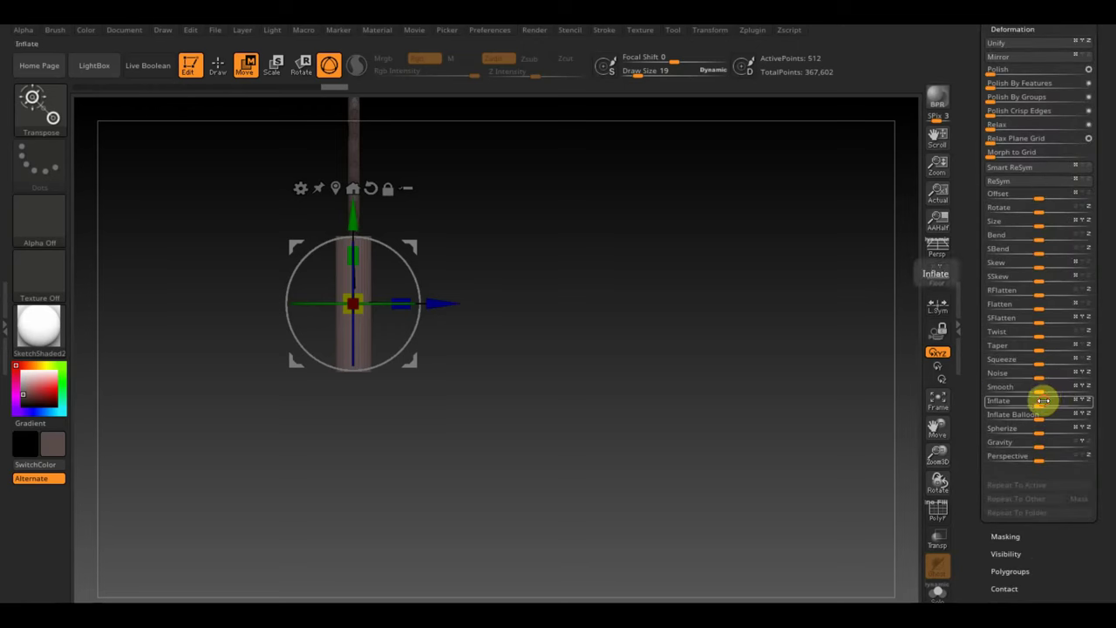
{"action": "left_click_drag", "start_coordinate": [1043, 400], "coordinate": [1055, 399]}
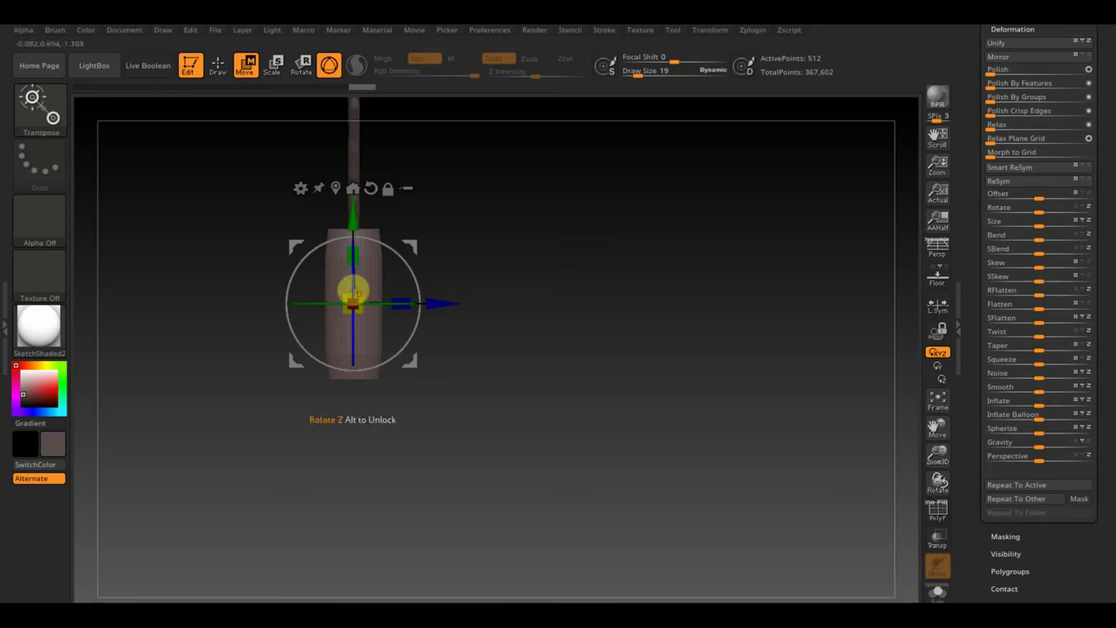
{"action": "left_click_drag", "start_coordinate": [361, 294], "coordinate": [333, 295]}
{"action": "left_click_drag", "start_coordinate": [361, 249], "coordinate": [357, 225]}
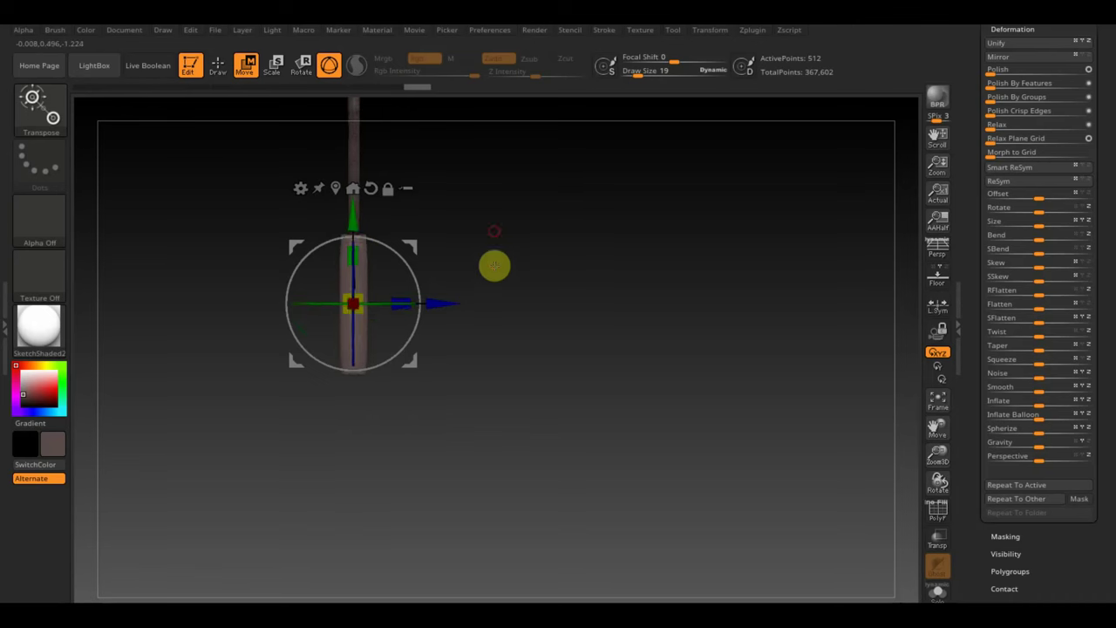
{"action": "mouse_move", "coordinate": [494, 264]}
{"action": "left_mouse_down"}
{"action": "mouse_move", "coordinate": [473, 314]}
{"action": "mouse_move", "coordinate": [437, 279]}
{"action": "mouse_move", "coordinate": [485, 294]}
{"action": "left_mouse_up"}
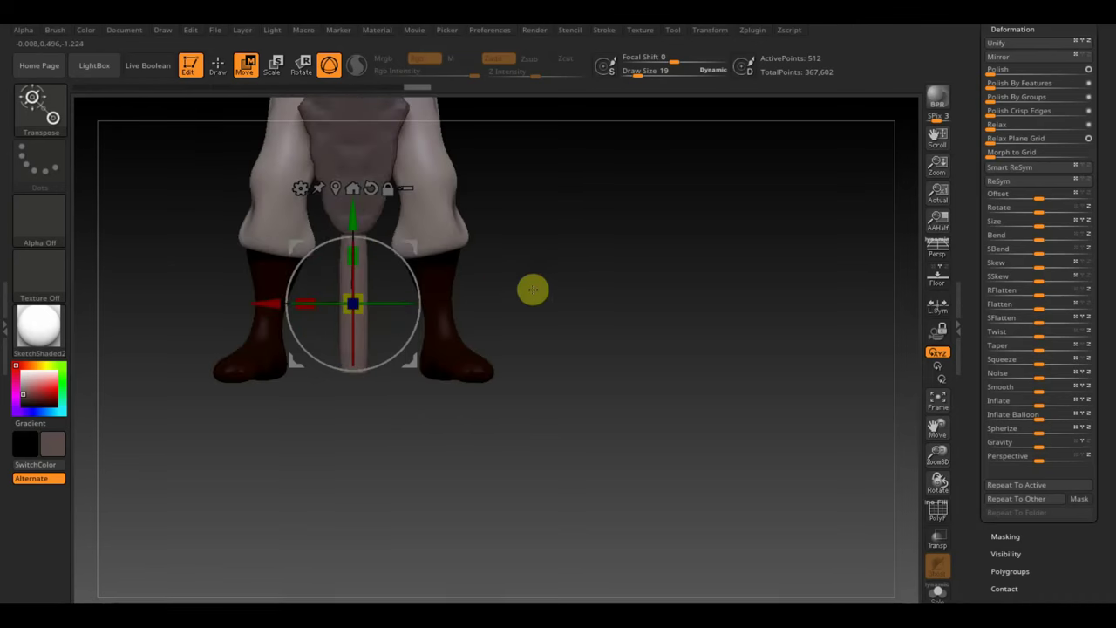
{"action": "mouse_move", "coordinate": [587, 257]}
{"action": "left_mouse_down", "text": "alt"}
{"action": "mouse_move", "coordinate": [586, 304]}
{"action": "mouse_move", "coordinate": [568, 242]}
{"action": "mouse_move", "coordinate": [607, 351]}
{"action": "left_mouse_up", "text": "alt"}
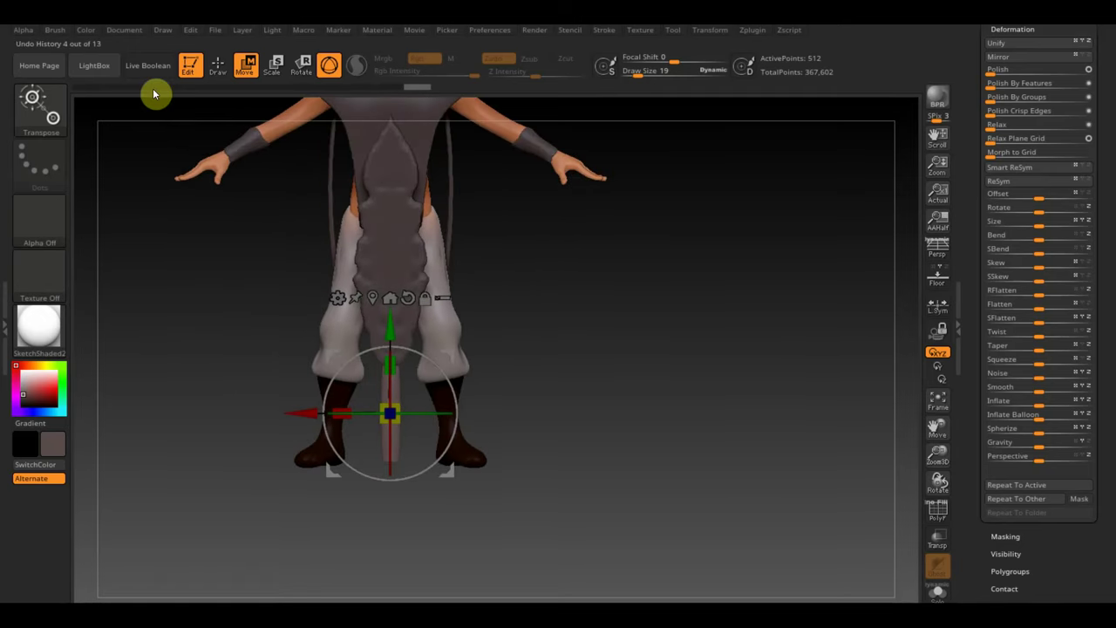
{"action": "left_click", "coordinate": [217, 65]}
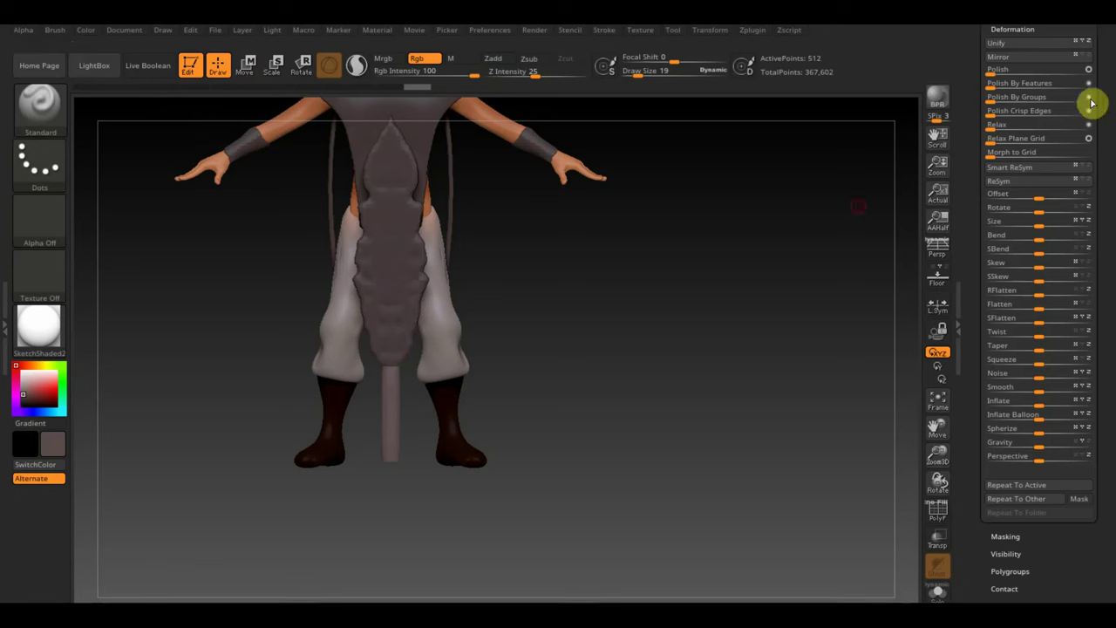
Step: Merge PM3D_Cylinder3D_3 down into PM3D_Cube3D1 and confirm the merge
{"action": "scroll", "coordinate": [1104, 113], "scroll_direction": "up", "scroll_amount": 2}
{"action": "scroll", "coordinate": [1073, 144], "scroll_direction": "up", "scroll_amount": 2}
{"action": "scroll", "coordinate": [1090, 158], "scroll_direction": "up", "scroll_amount": 2}
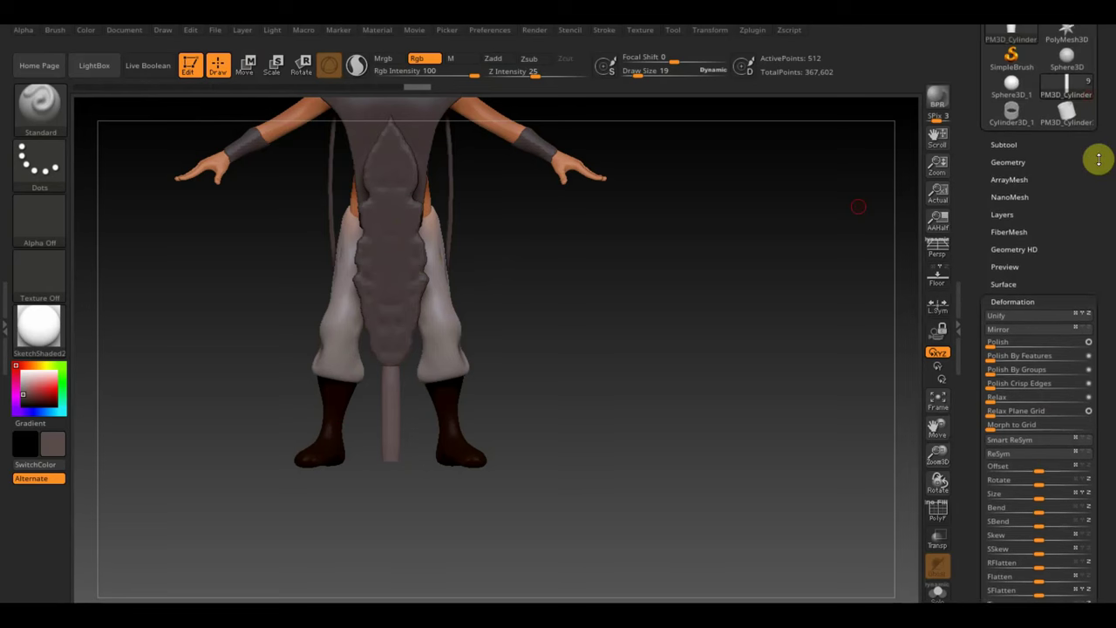
{"action": "left_click", "coordinate": [1035, 147]}
{"action": "scroll", "coordinate": [1112, 405], "scroll_direction": "down", "scroll_amount": 2}
{"action": "scroll", "coordinate": [1112, 405], "scroll_direction": "down", "scroll_amount": 2}
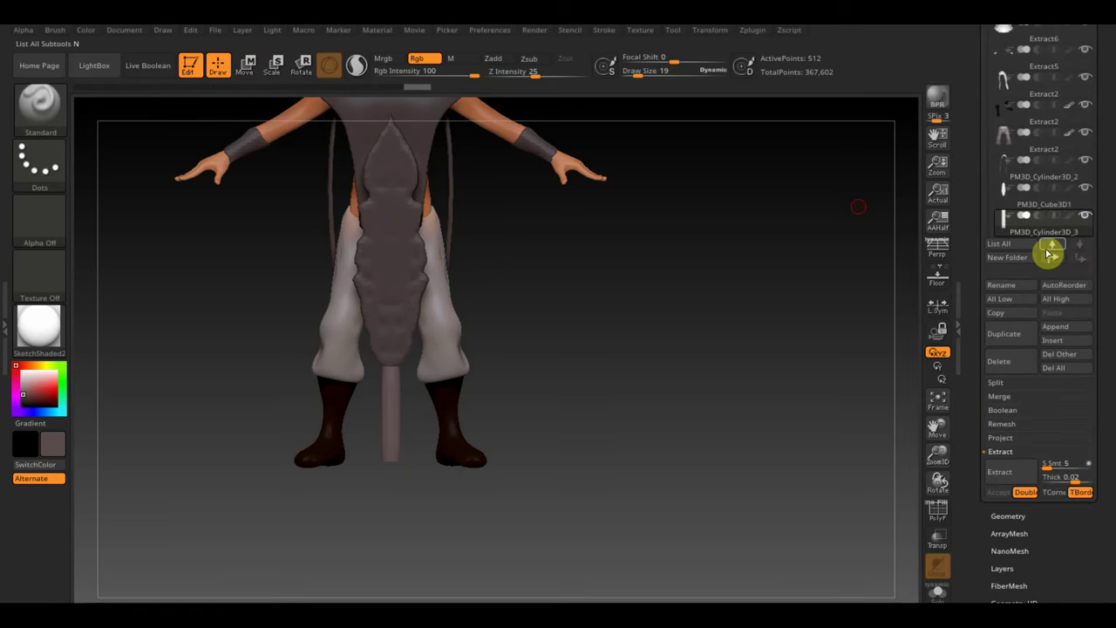
{"action": "left_click", "coordinate": [1011, 208]}
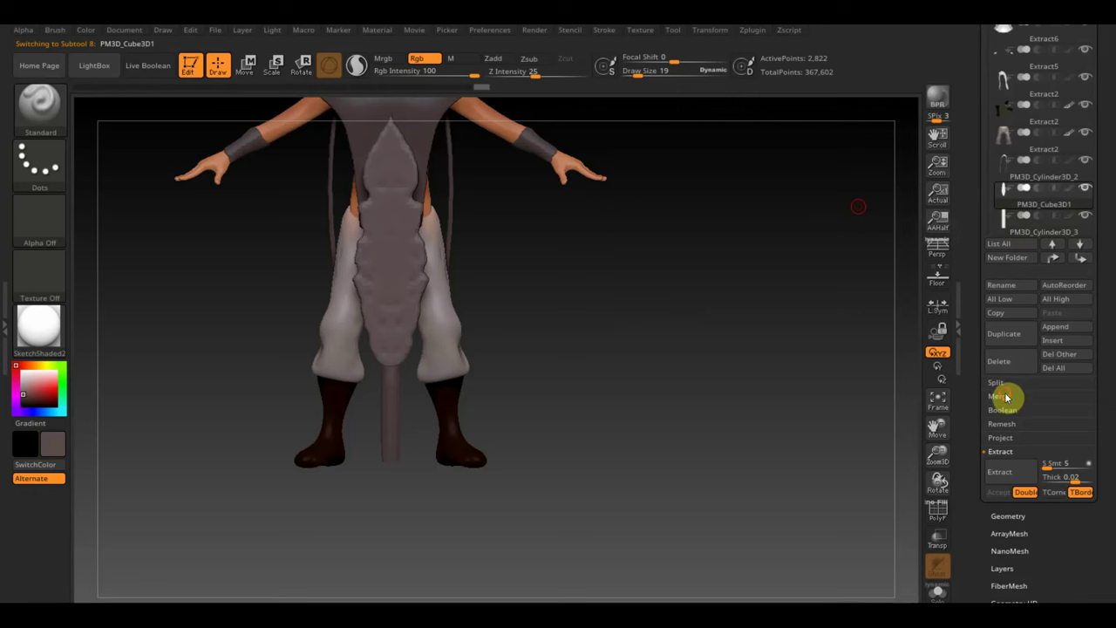
{"action": "left_click", "coordinate": [1006, 397]}
{"action": "left_click", "coordinate": [1012, 410]}
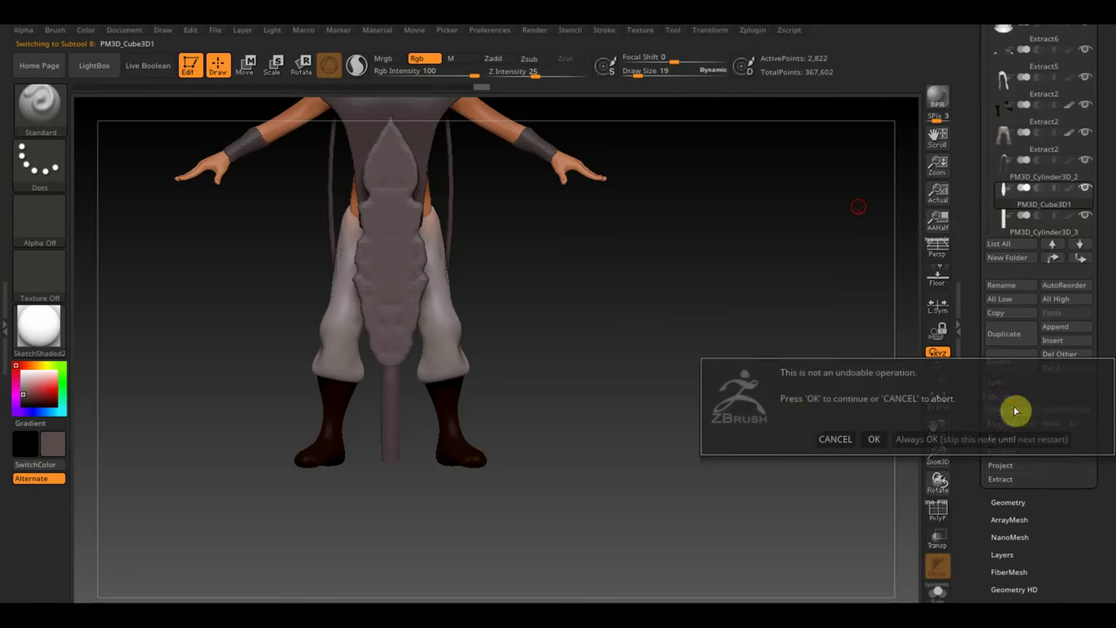
{"action": "left_click", "coordinate": [875, 438]}
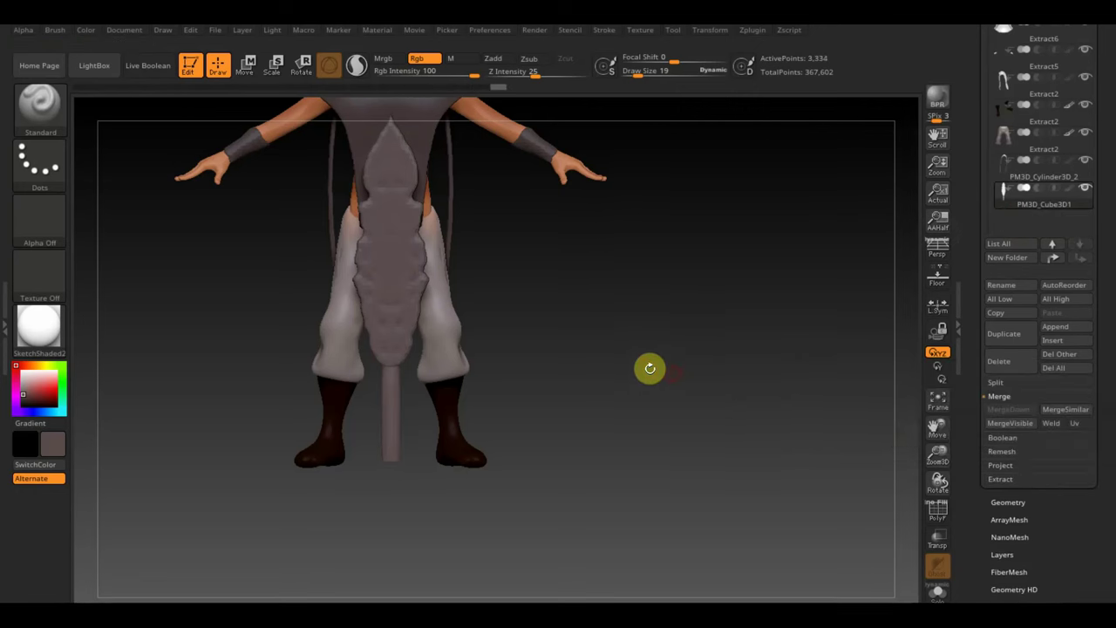
Step: Zoom out, hide the feather reference images, and pick red as the paint colour
{"action": "left_click_drag", "start_coordinate": [650, 368], "coordinate": [685, 401], "text": "alt"}
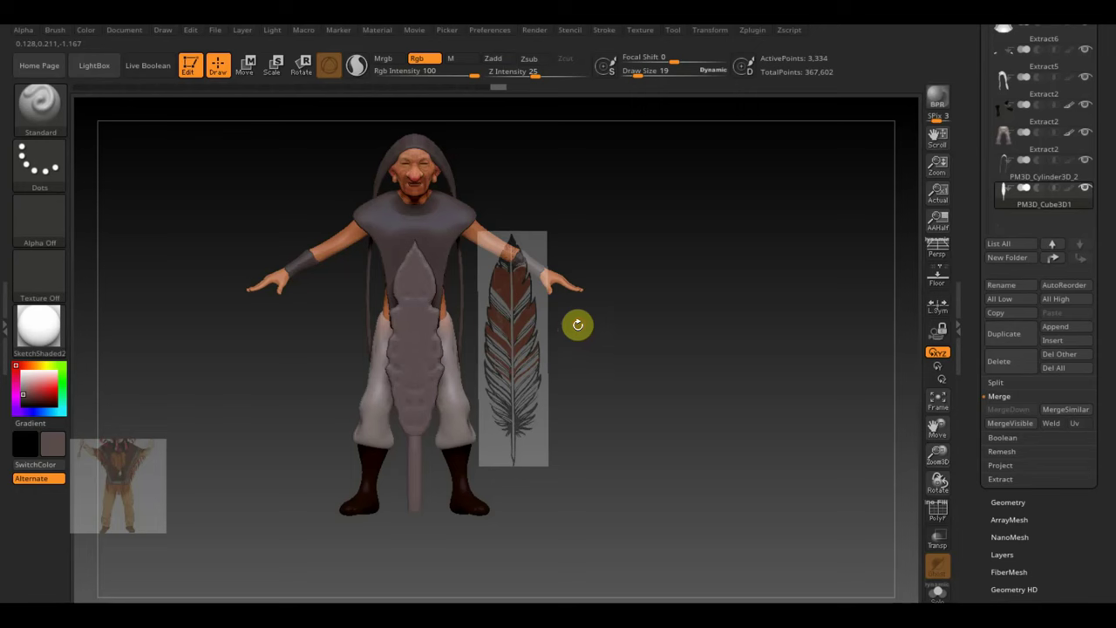
{"action": "key", "text": "shift"}
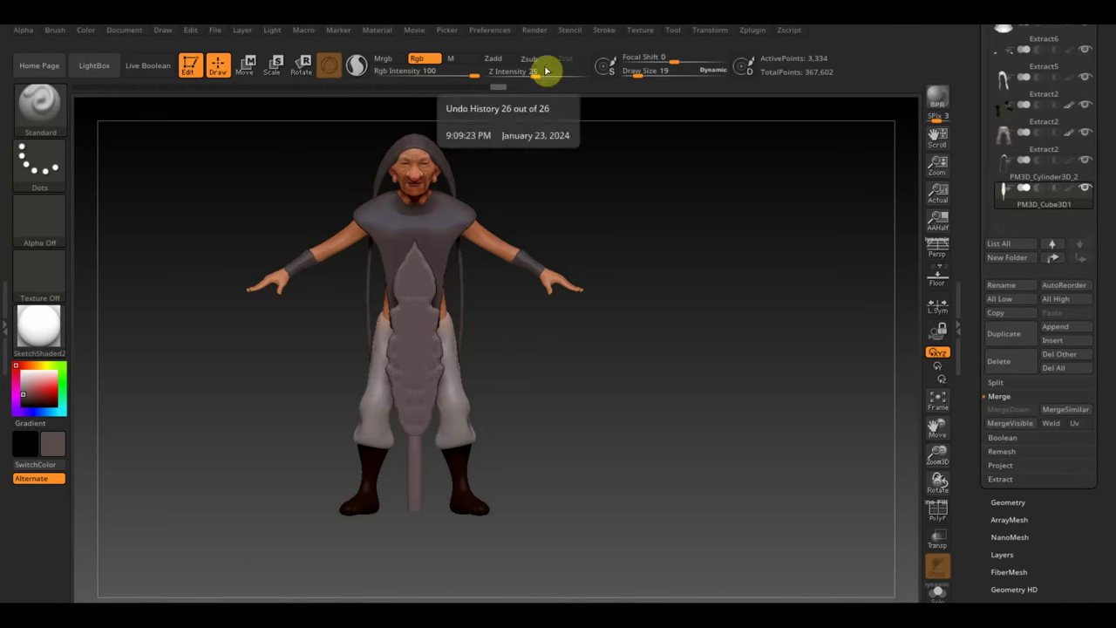
{"action": "left_click", "coordinate": [48, 387]}
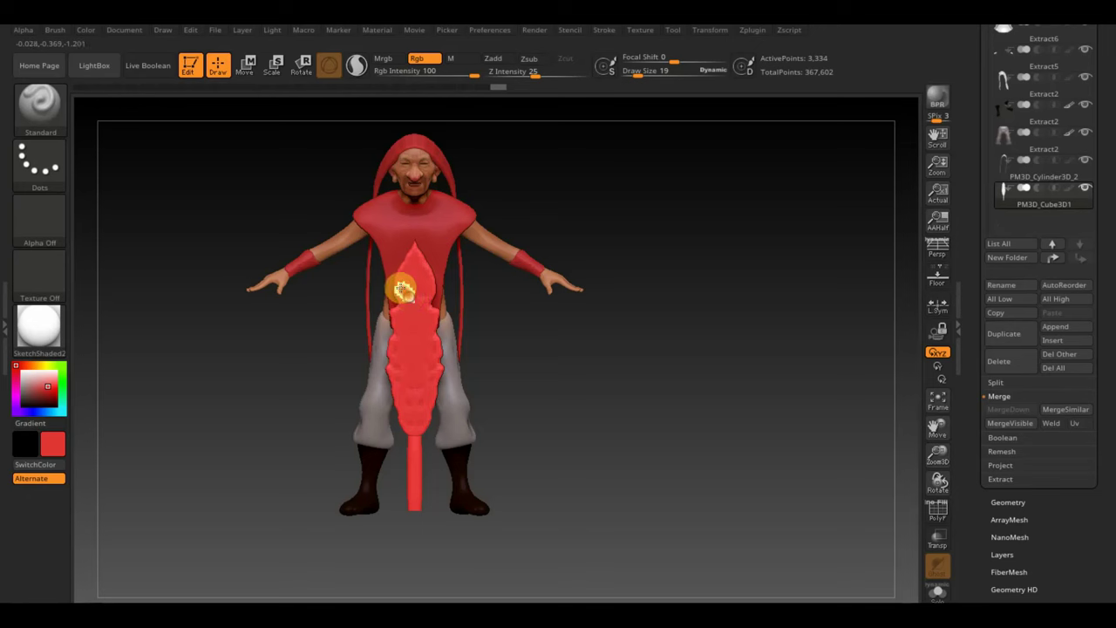
Step: Set the brush size to 77 and paint the front piece white
{"action": "left_click", "coordinate": [622, 75]}
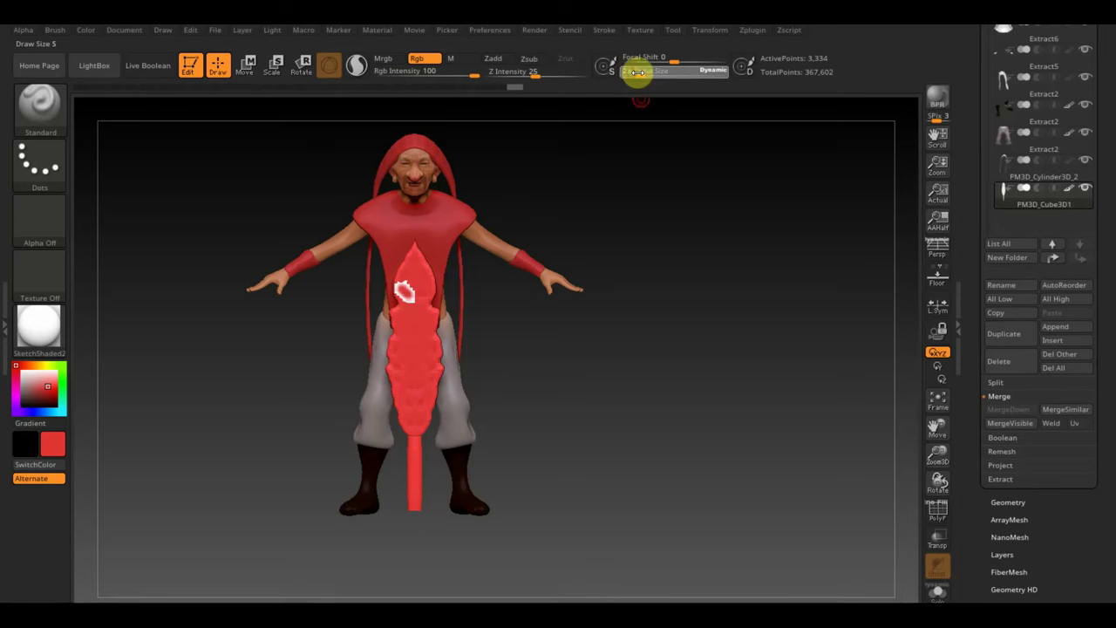
{"action": "left_click_drag", "start_coordinate": [649, 75], "coordinate": [653, 75]}
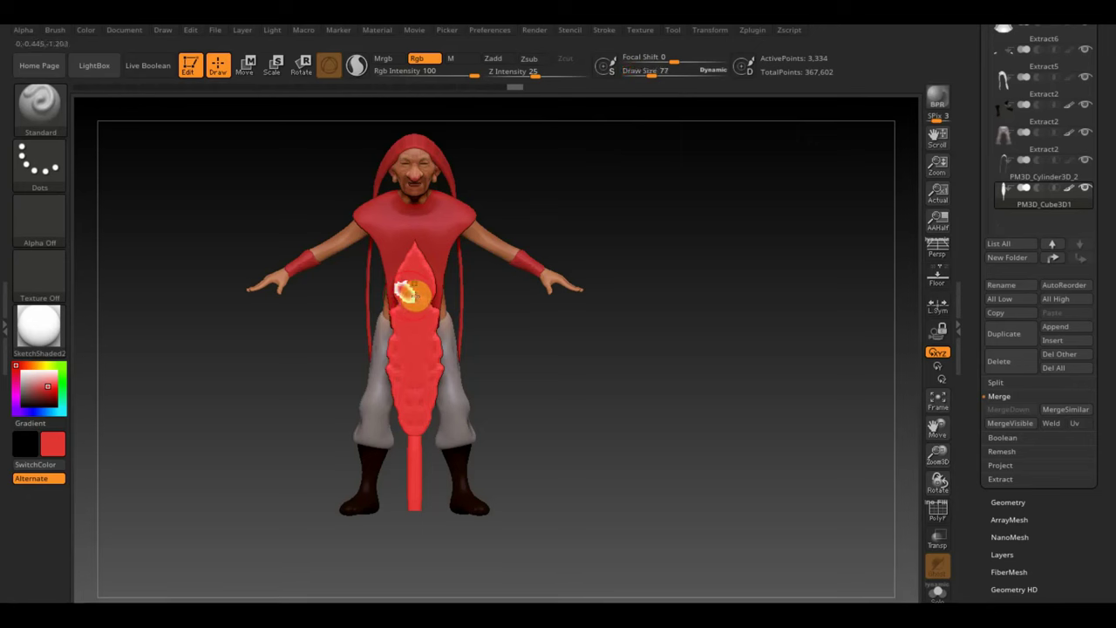
{"action": "left_click_drag", "start_coordinate": [55, 454], "coordinate": [55, 391]}
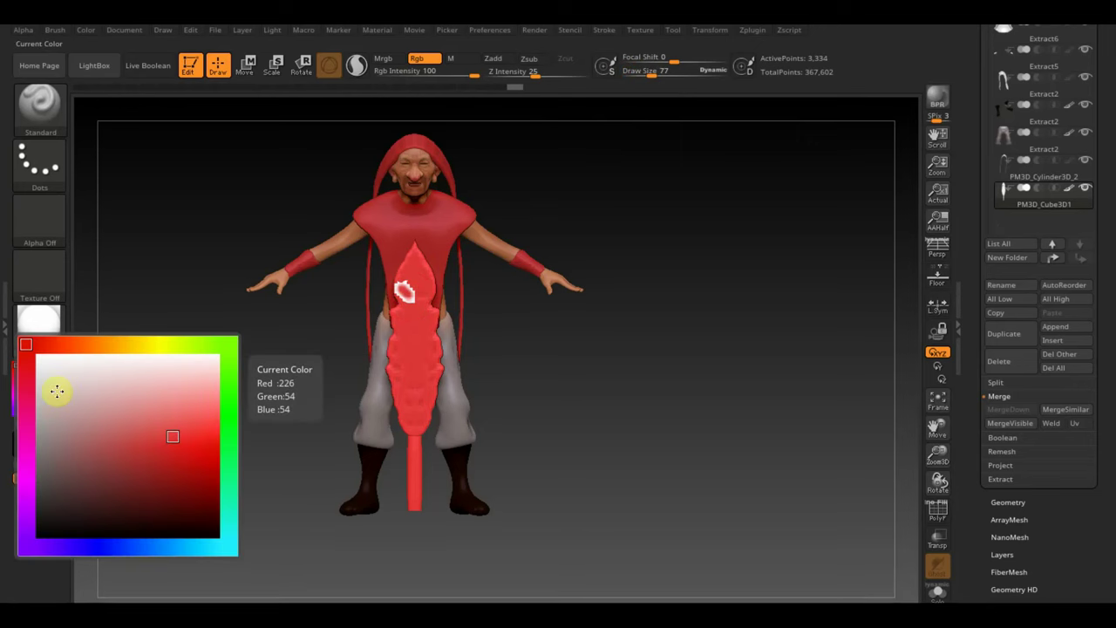
{"action": "mouse_move", "coordinate": [412, 368]}
{"action": "left_mouse_down"}
{"action": "mouse_move", "coordinate": [417, 230]}
{"action": "mouse_move", "coordinate": [413, 477]}
{"action": "left_mouse_up"}
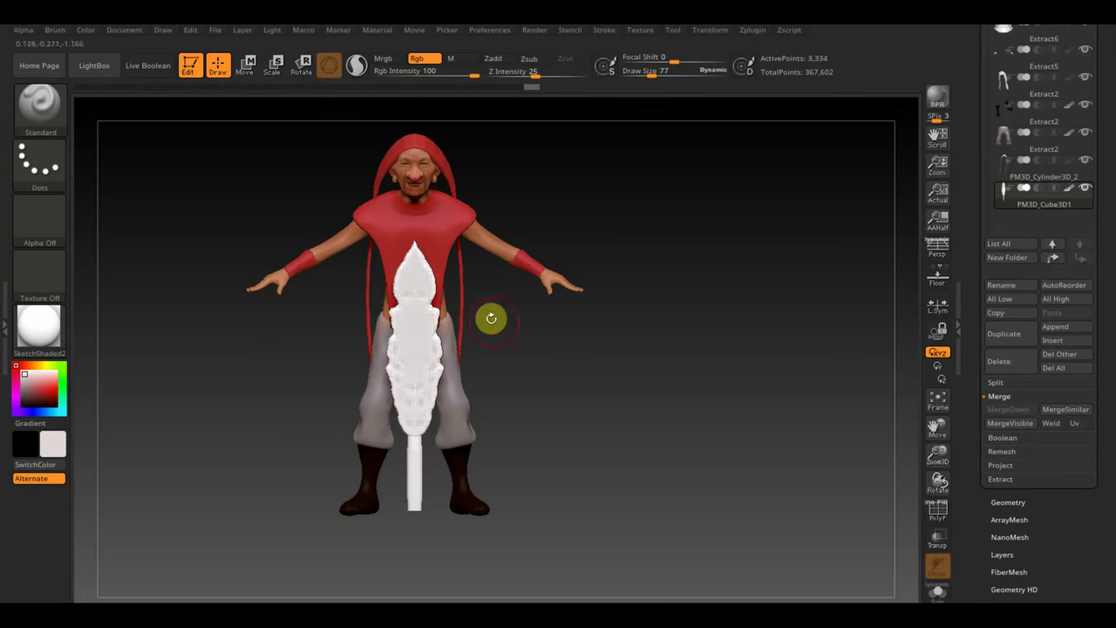
Step: Paint a red band down the front piece
{"action": "left_click", "coordinate": [42, 388]}
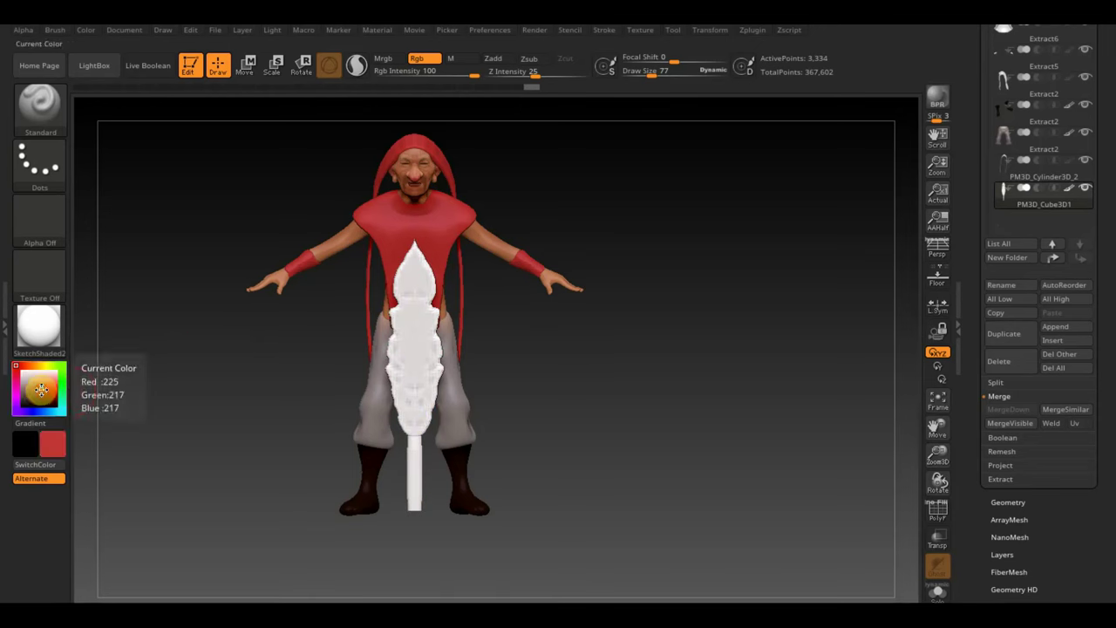
{"action": "left_click_drag", "start_coordinate": [417, 303], "coordinate": [411, 294]}
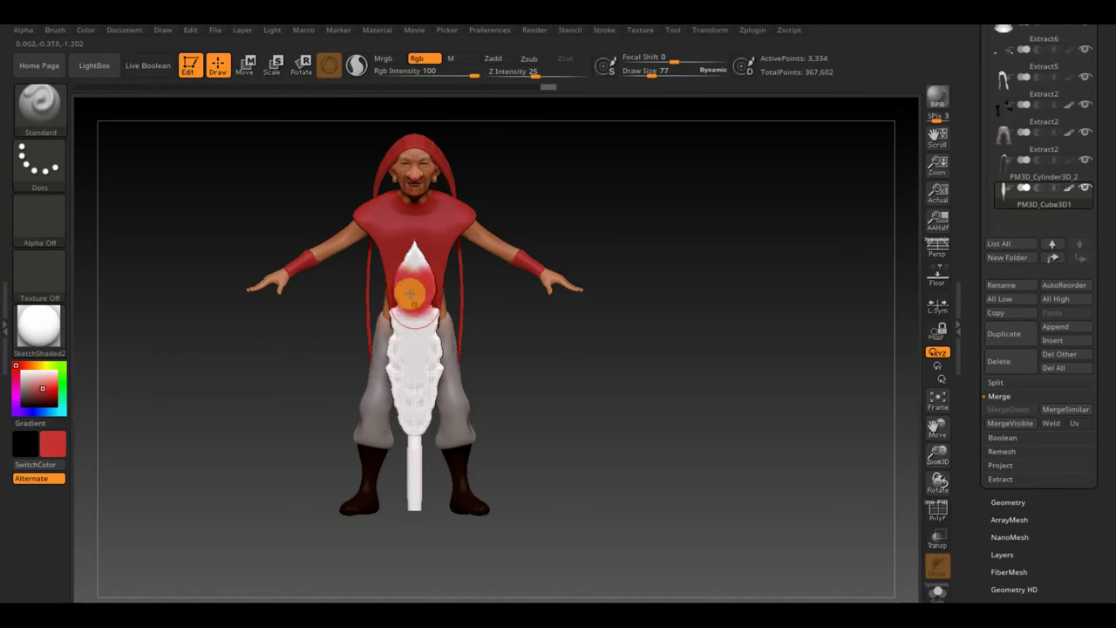
{"action": "left_click", "coordinate": [413, 372]}
{"action": "left_click_drag", "start_coordinate": [411, 360], "coordinate": [386, 319]}
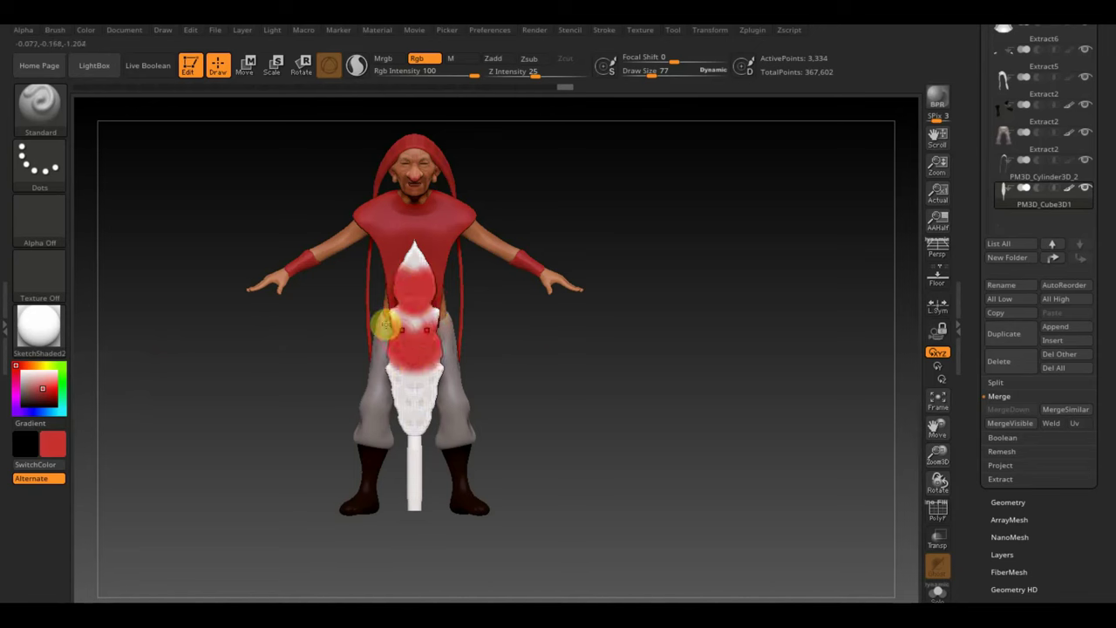
Step: Paint white chevron bands across the red and set the secondary colour to near-black
{"action": "left_click", "coordinate": [646, 72]}
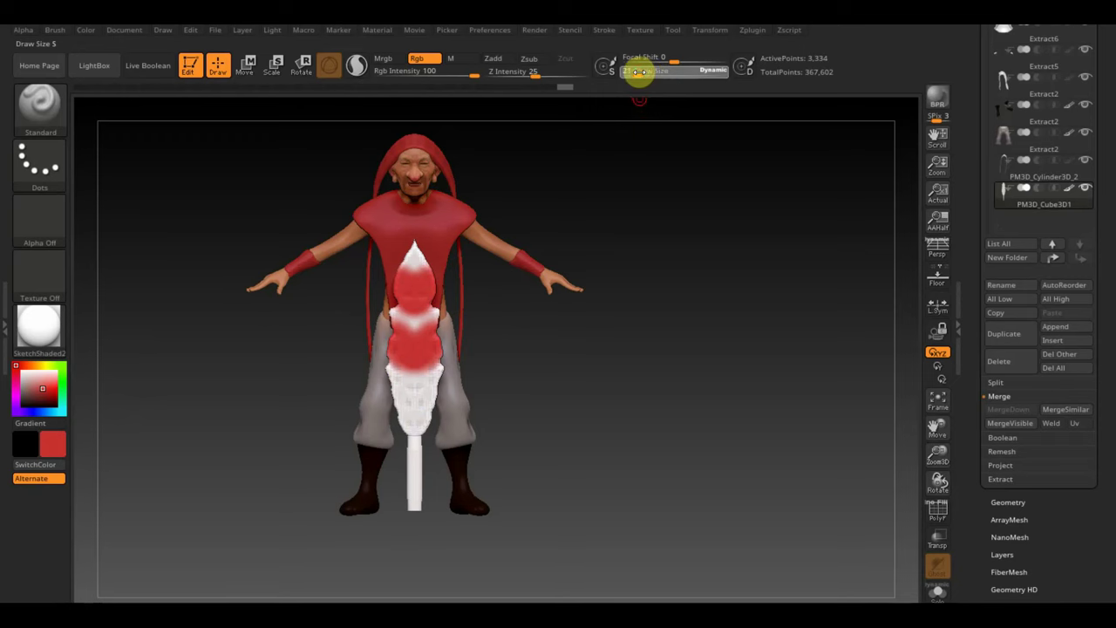
{"action": "left_click_drag", "start_coordinate": [625, 224], "coordinate": [652, 281], "text": "alt"}
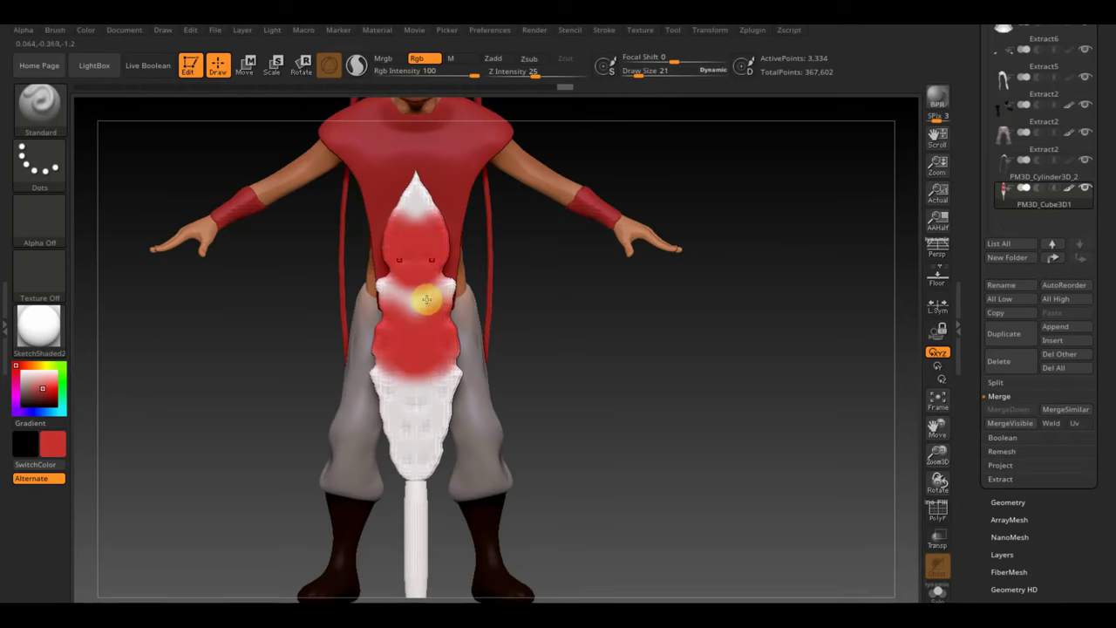
{"action": "key", "text": "c"}
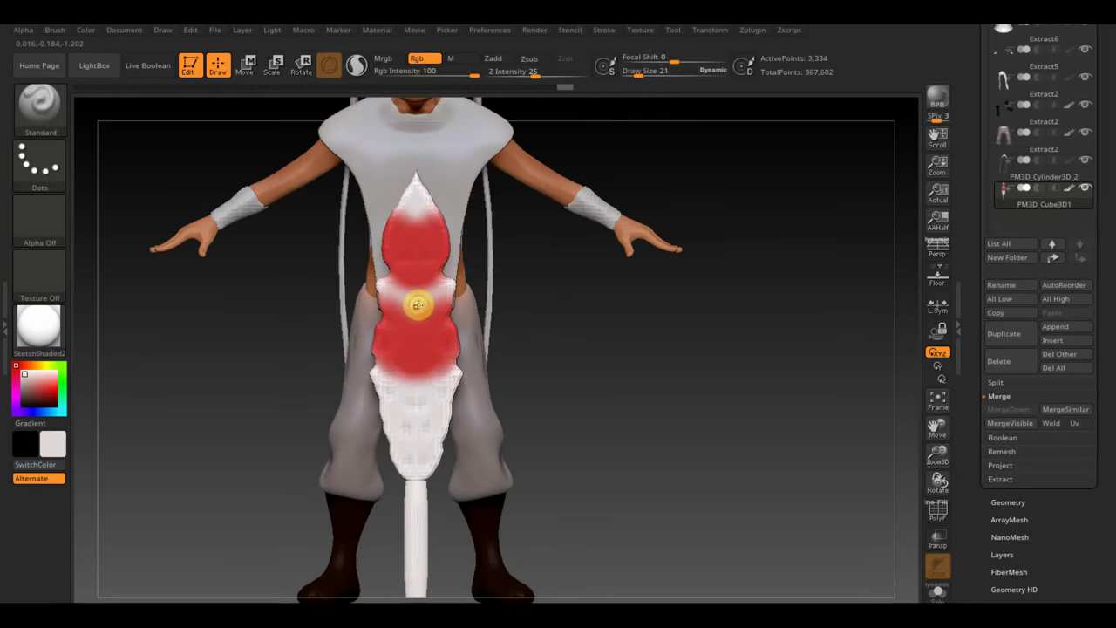
{"action": "left_click_drag", "start_coordinate": [418, 305], "coordinate": [389, 282]}
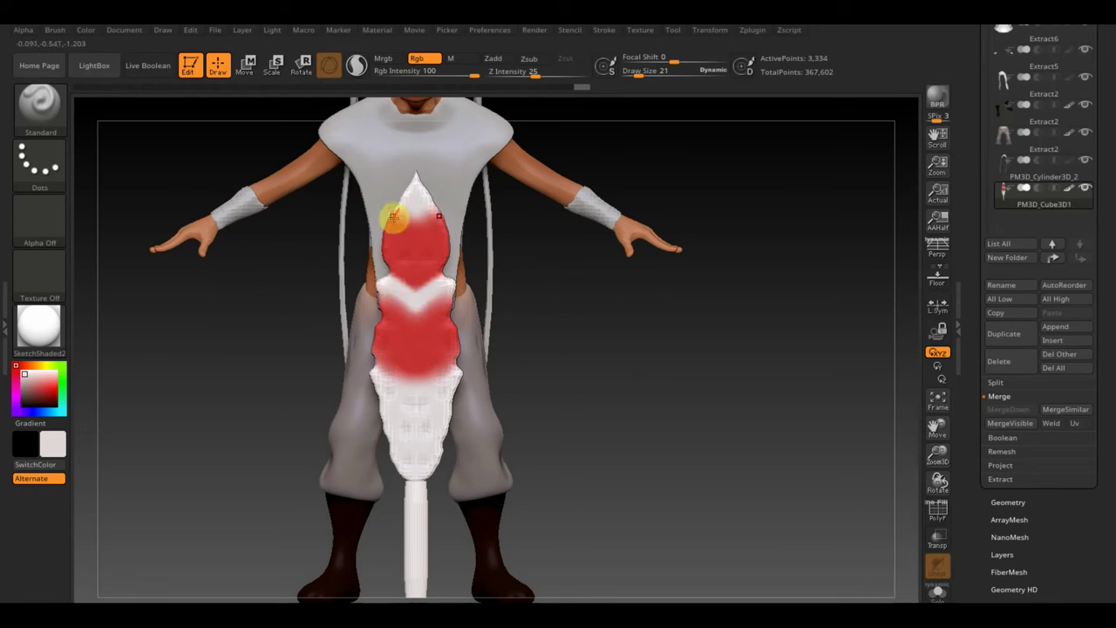
{"action": "left_click_drag", "start_coordinate": [418, 227], "coordinate": [443, 316]}
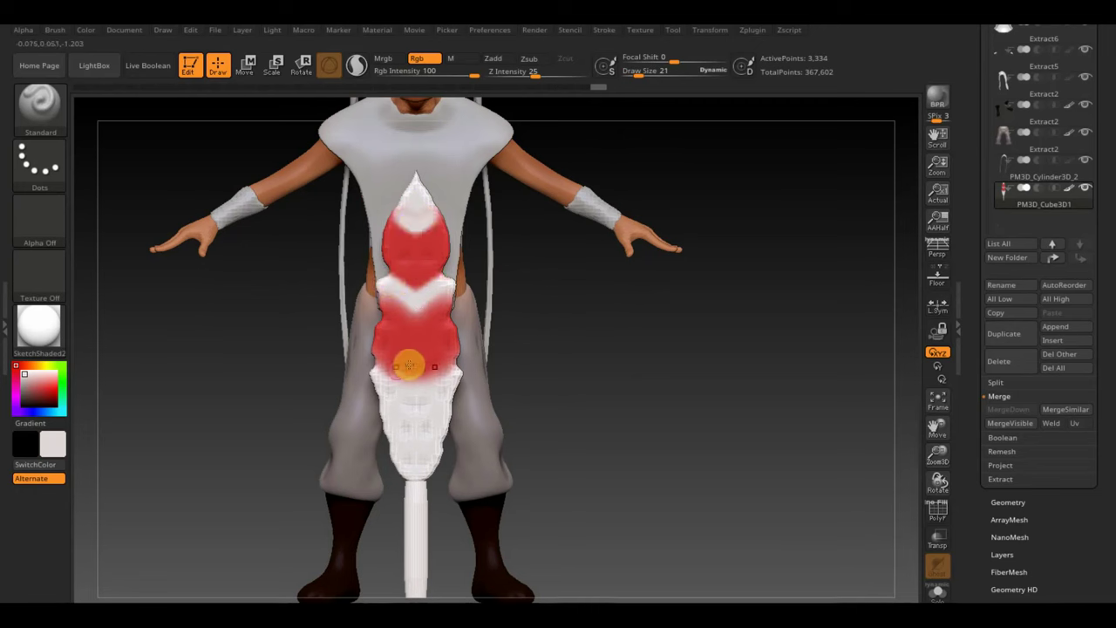
{"action": "left_click_drag", "start_coordinate": [409, 363], "coordinate": [374, 364]}
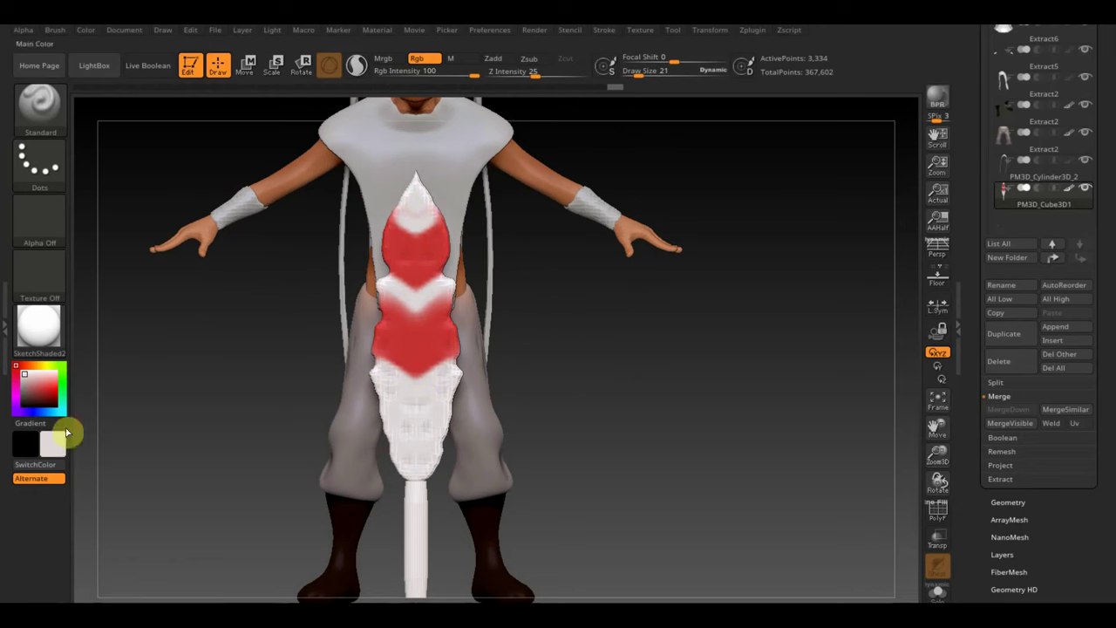
{"action": "left_click_drag", "start_coordinate": [52, 444], "coordinate": [45, 523]}
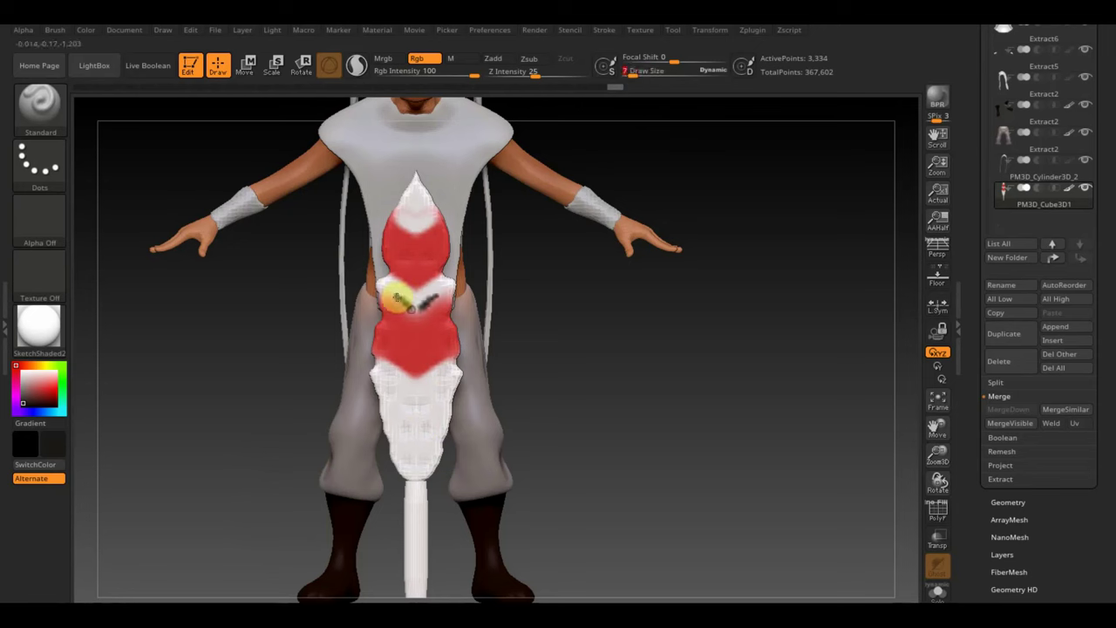
Step: Paint black zigzag stripes over the red bands and white lower half, saving with Ctrl+S
{"action": "mouse_move", "coordinate": [399, 299]}
{"action": "left_mouse_down"}
{"action": "mouse_move", "coordinate": [371, 262]}
{"action": "mouse_move", "coordinate": [417, 245]}
{"action": "mouse_move", "coordinate": [422, 255]}
{"action": "left_mouse_up"}
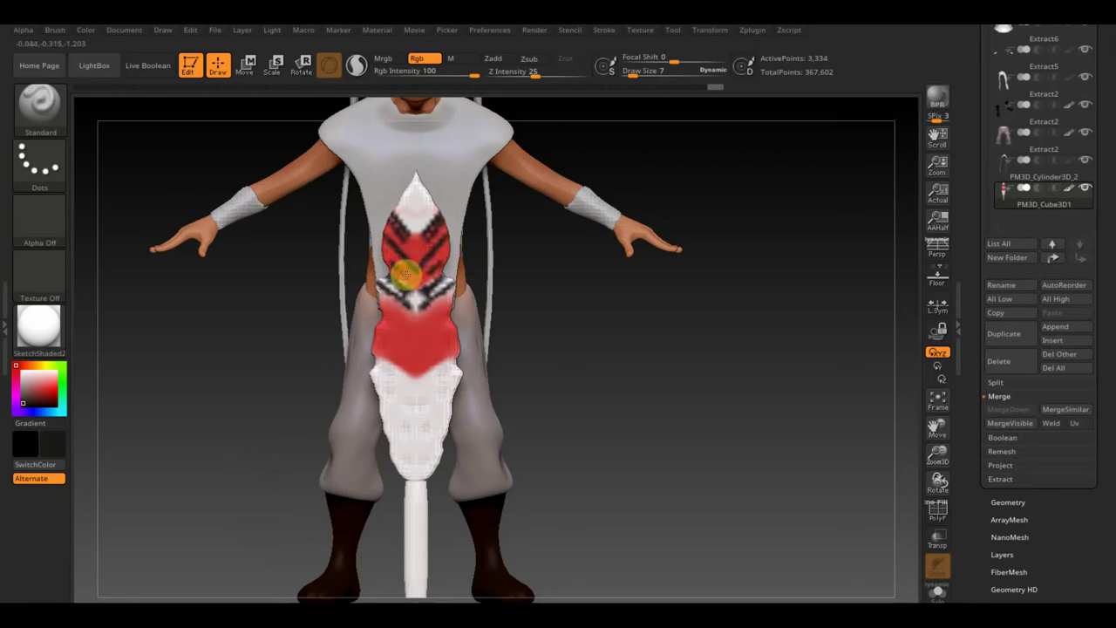
{"action": "key", "text": "ctrl+s"}
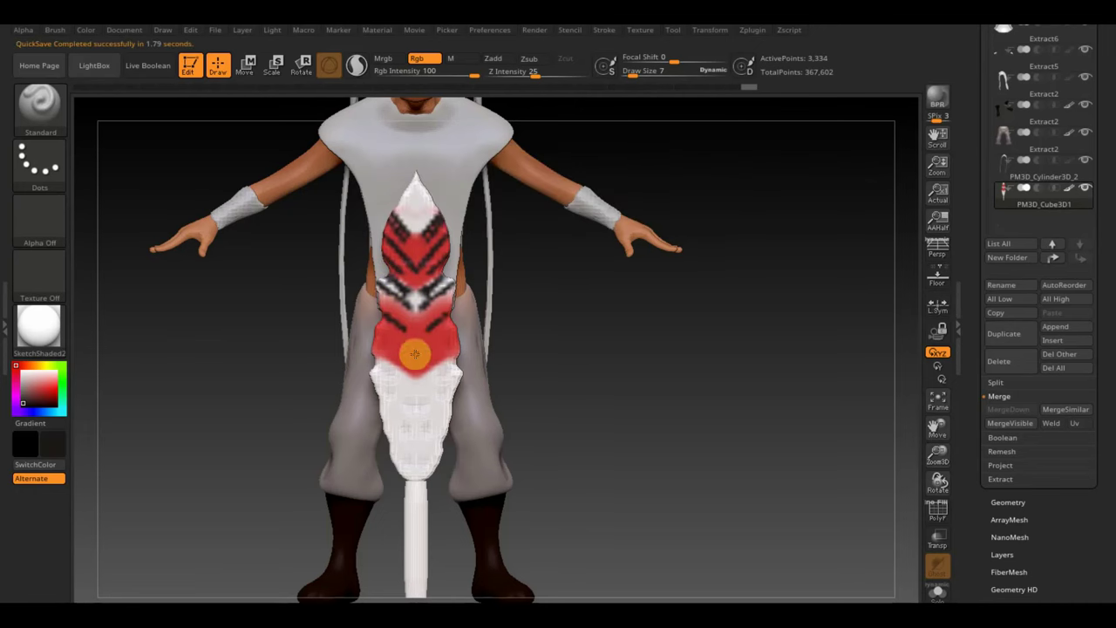
{"action": "left_click_drag", "start_coordinate": [416, 377], "coordinate": [357, 341]}
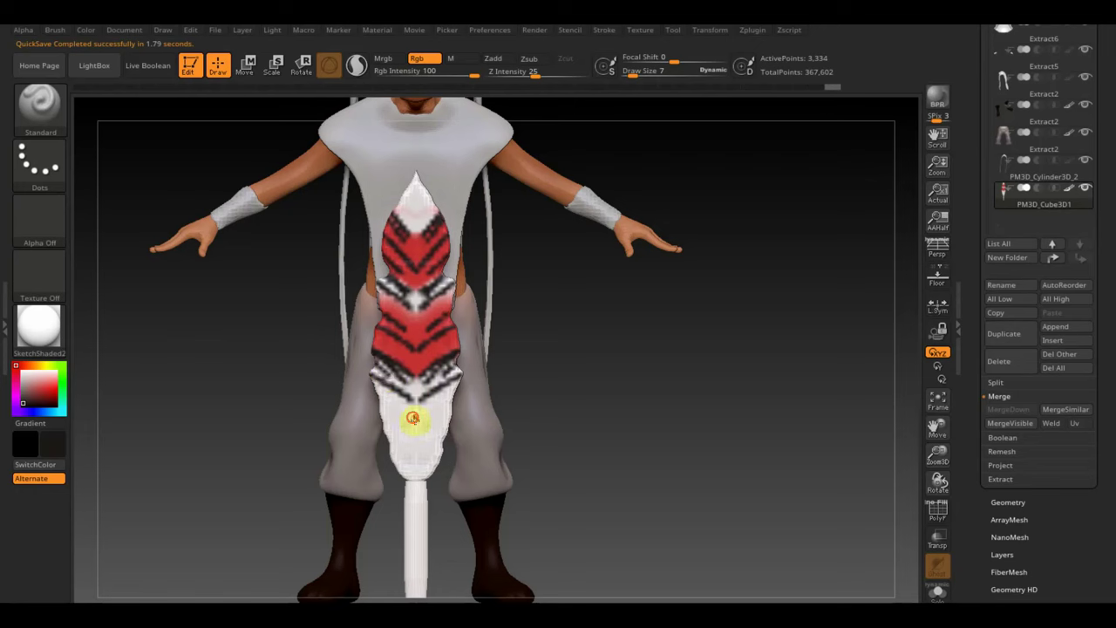
{"action": "mouse_move", "coordinate": [413, 419]}
{"action": "left_mouse_down"}
{"action": "mouse_move", "coordinate": [373, 391]}
{"action": "mouse_move", "coordinate": [412, 431]}
{"action": "left_mouse_up"}
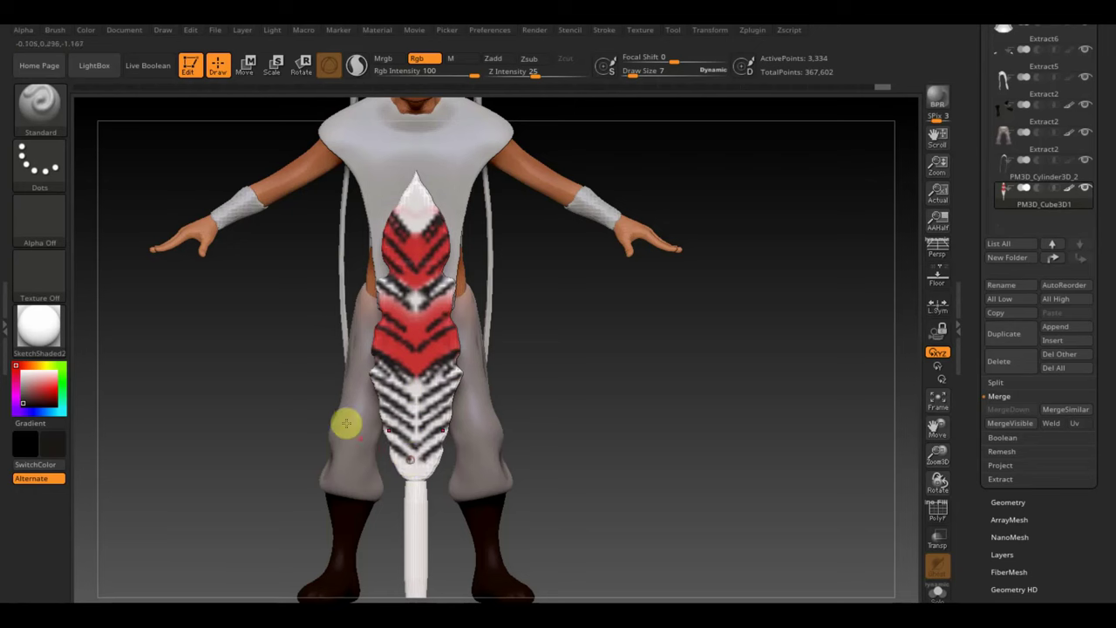
{"action": "left_click_drag", "start_coordinate": [411, 472], "coordinate": [397, 465]}
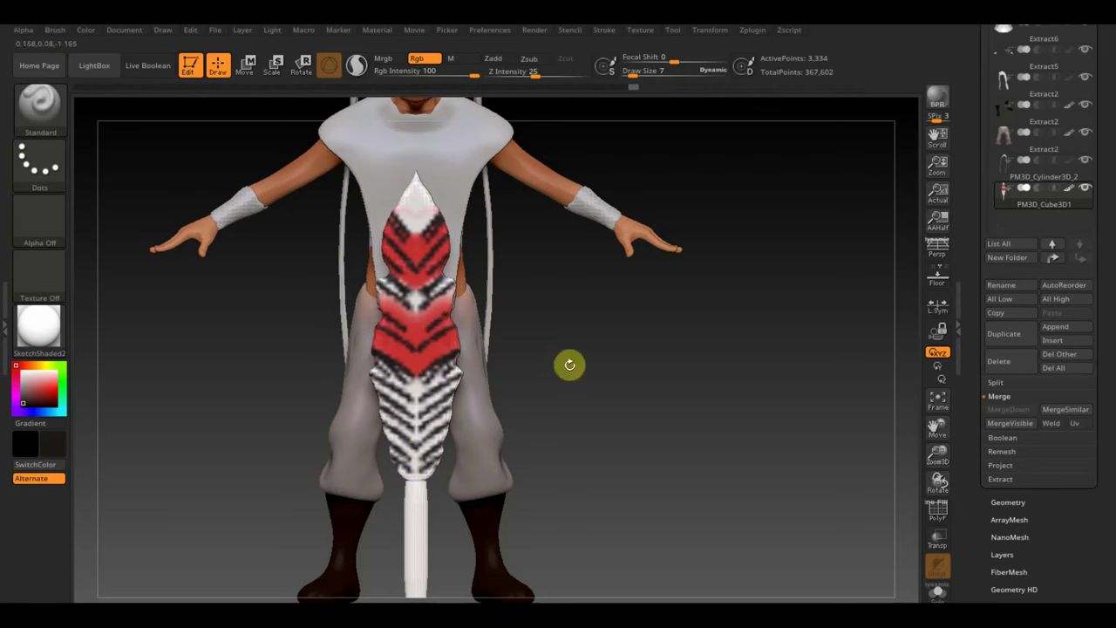
Step: Orbit around and zoom out to inspect the patterned feather on the whole figure
{"action": "mouse_move", "coordinate": [616, 361]}
{"action": "left_mouse_down"}
{"action": "mouse_move", "coordinate": [488, 395]}
{"action": "mouse_move", "coordinate": [530, 431]}
{"action": "mouse_move", "coordinate": [631, 383]}
{"action": "mouse_move", "coordinate": [638, 491]}
{"action": "mouse_move", "coordinate": [640, 477]}
{"action": "left_mouse_up"}
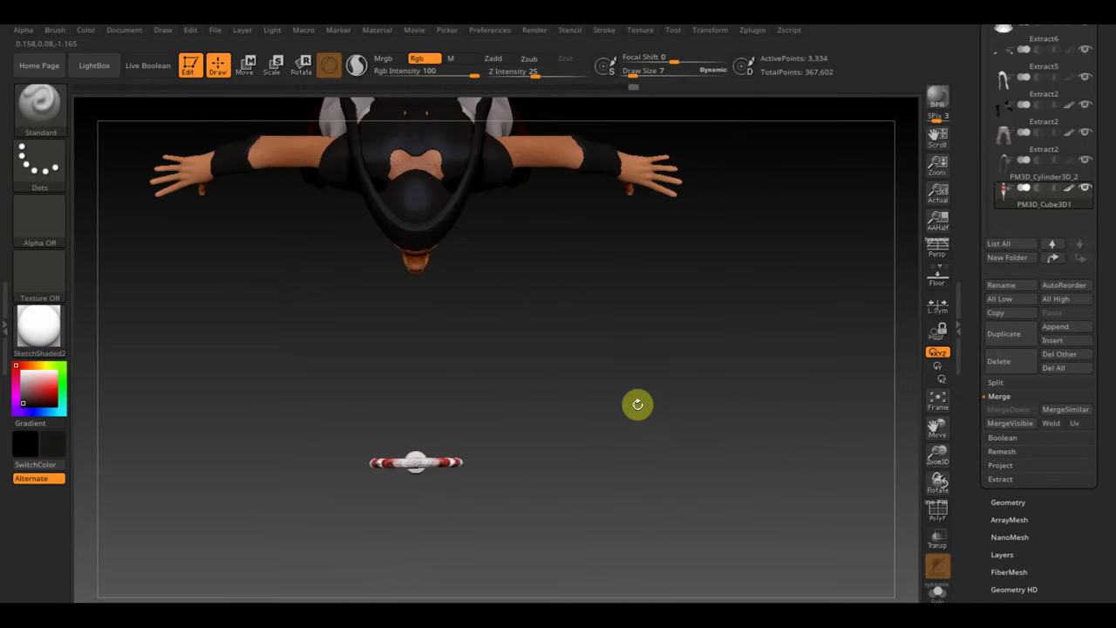
{"action": "mouse_move", "coordinate": [638, 404]}
{"action": "left_mouse_down"}
{"action": "mouse_move", "coordinate": [637, 267]}
{"action": "mouse_move", "coordinate": [655, 352]}
{"action": "left_mouse_up"}
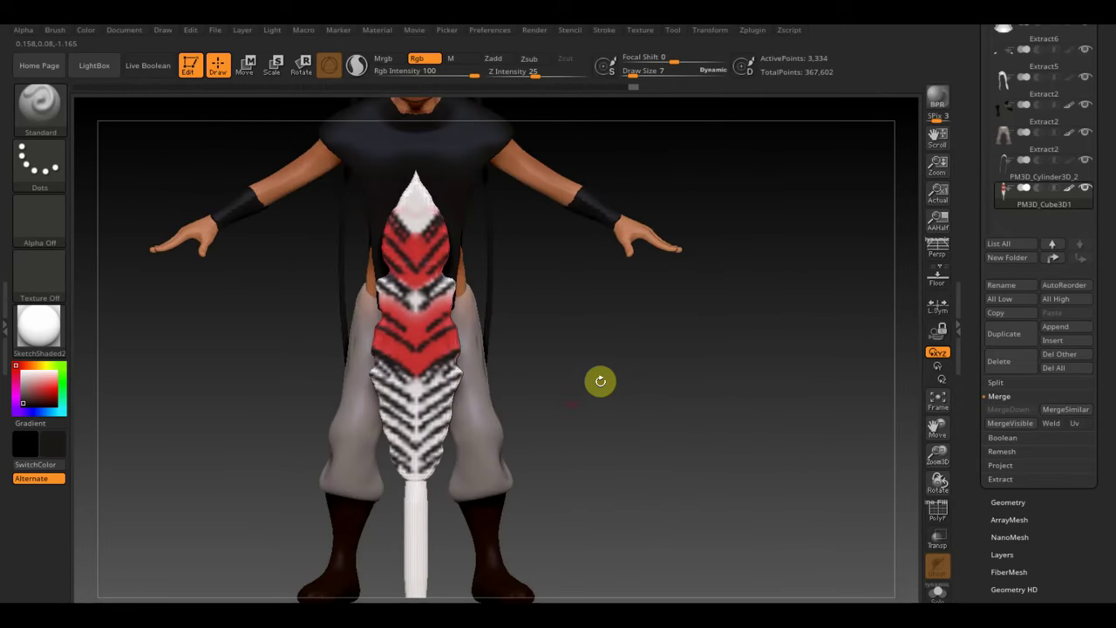
{"action": "mouse_move", "coordinate": [661, 439]}
{"action": "left_mouse_down", "text": "alt"}
{"action": "mouse_move", "coordinate": [648, 392]}
{"action": "mouse_move", "coordinate": [718, 391]}
{"action": "left_mouse_up", "text": "alt"}
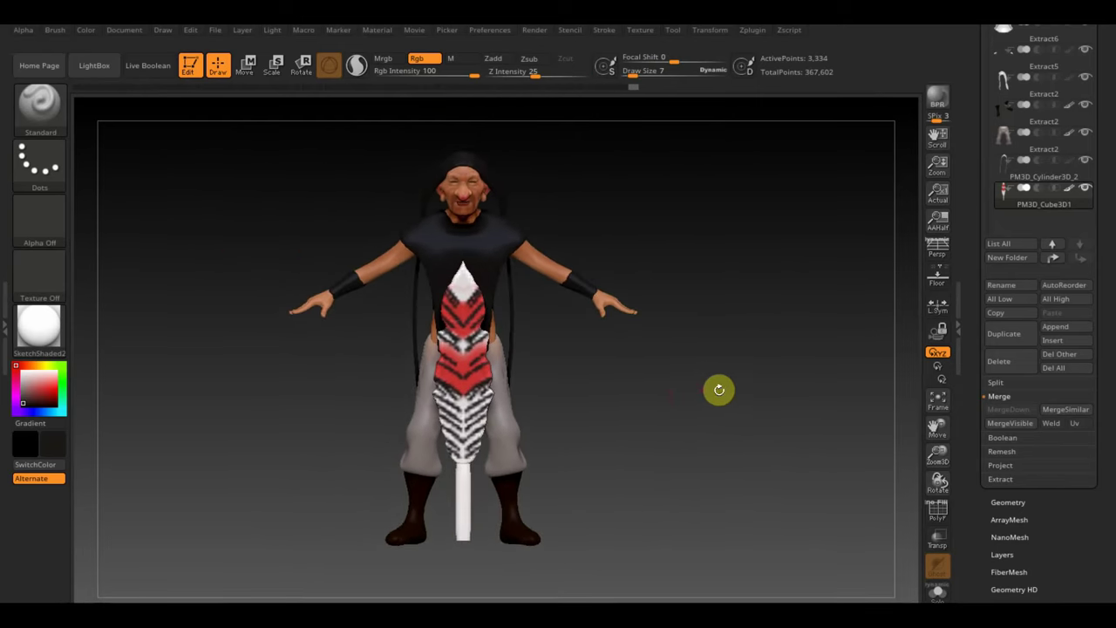
Step: Rectangle-mask part of the model, then select the ClayBuildup brush
{"action": "key", "text": "ctrl"}
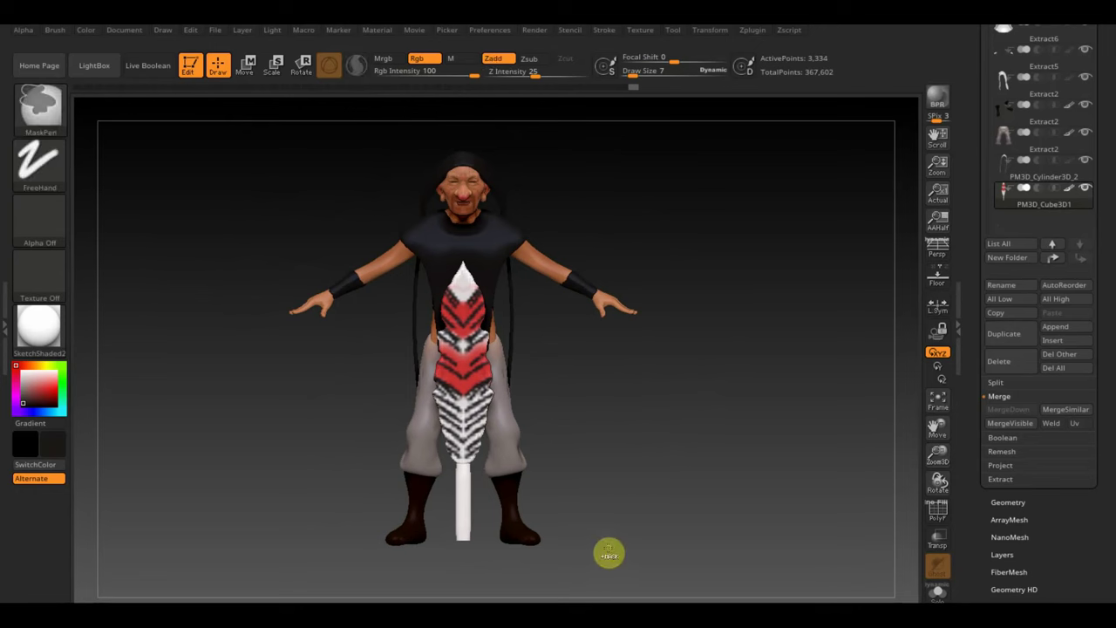
{"action": "left_click_drag", "start_coordinate": [615, 542], "coordinate": [462, 231], "text": "ctrl"}
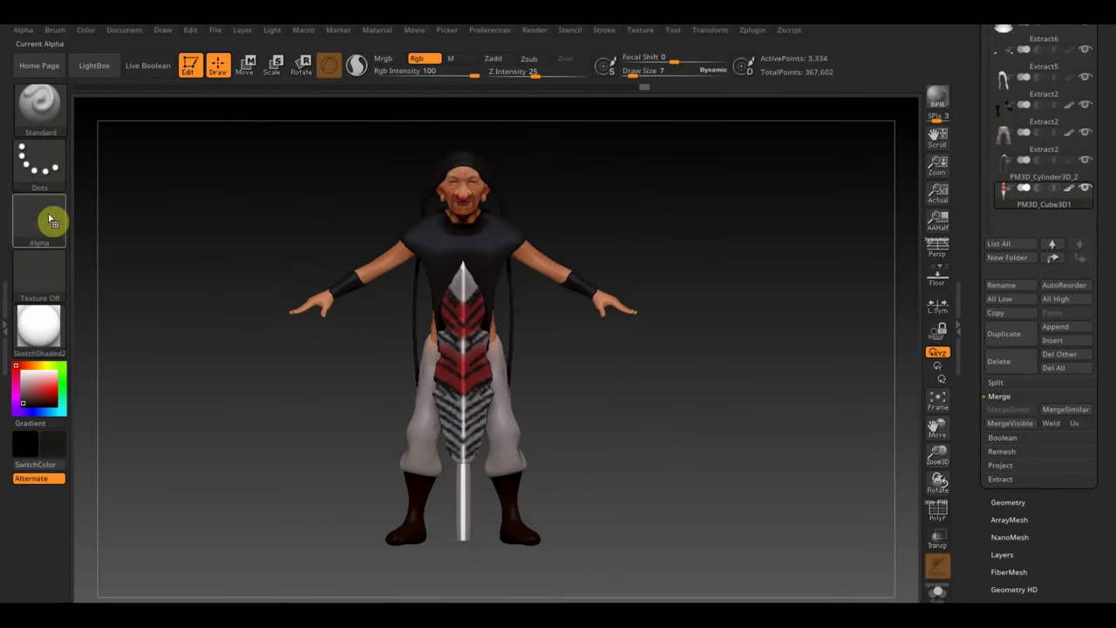
{"action": "left_click", "coordinate": [36, 110]}
{"action": "left_click", "coordinate": [153, 118]}
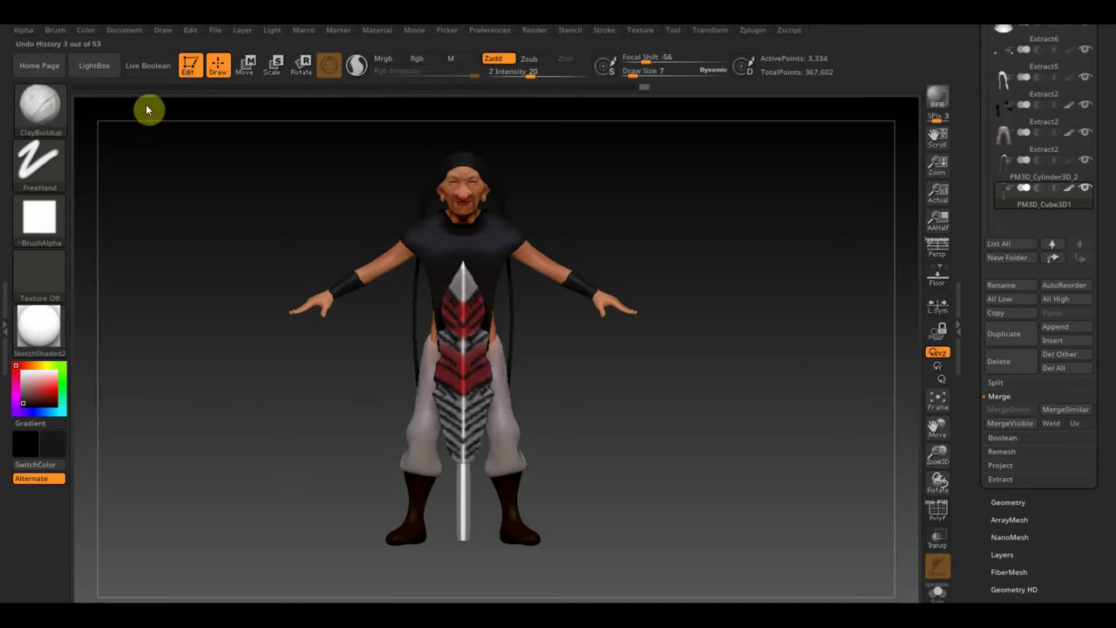
Step: Turn on BackfaceMask auto-masking and set Z Intensity 2 with Draw Size 54
{"action": "left_click", "coordinate": [51, 30]}
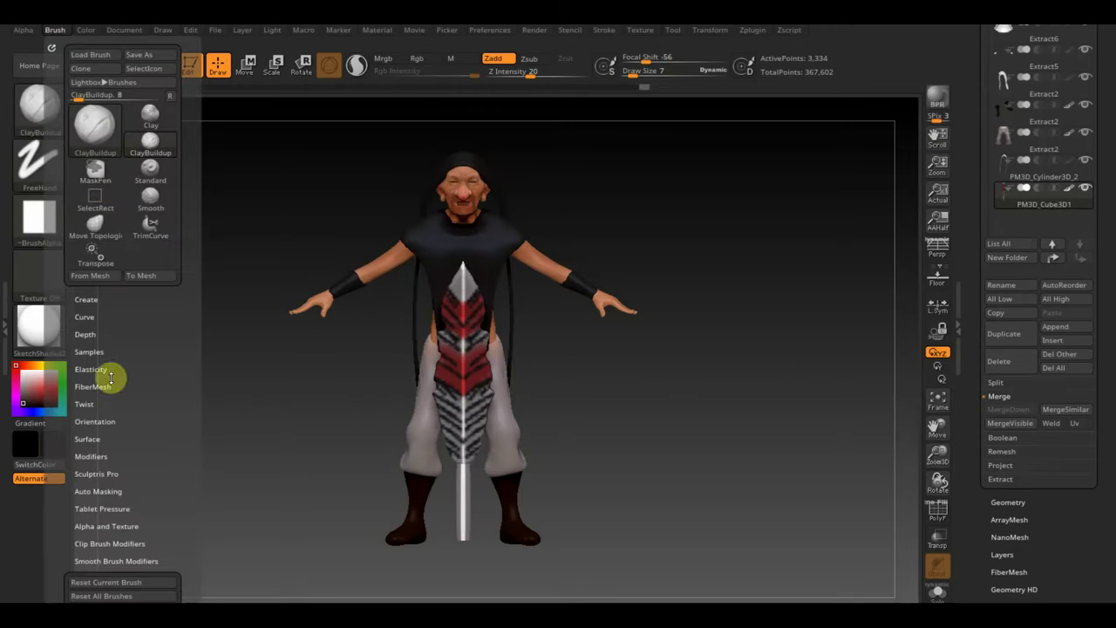
{"action": "left_click", "coordinate": [112, 491]}
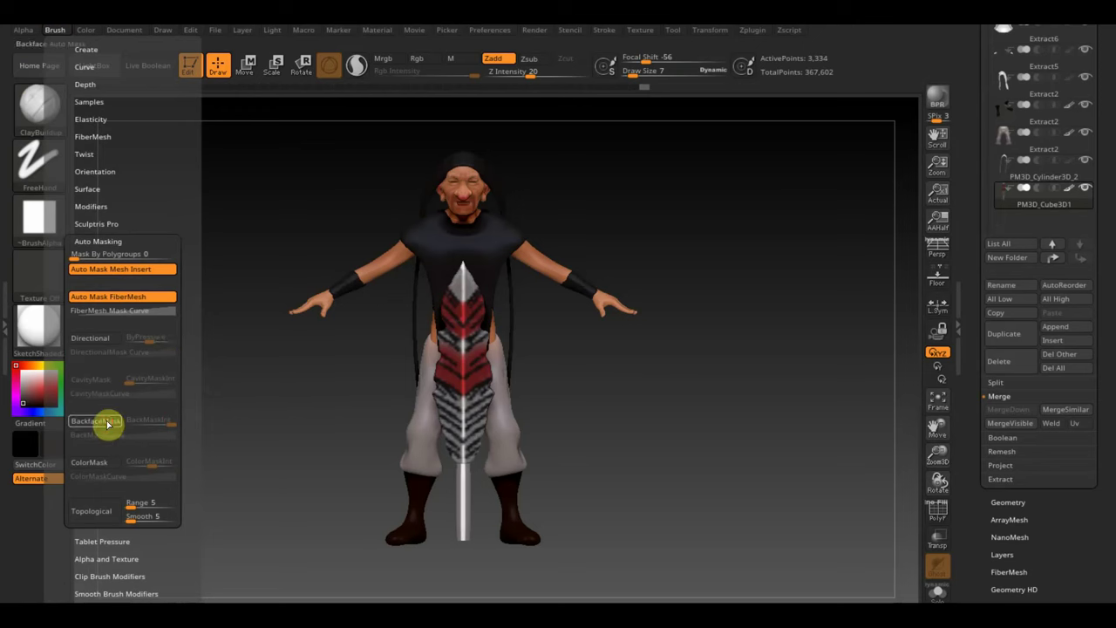
{"action": "left_click", "coordinate": [107, 423]}
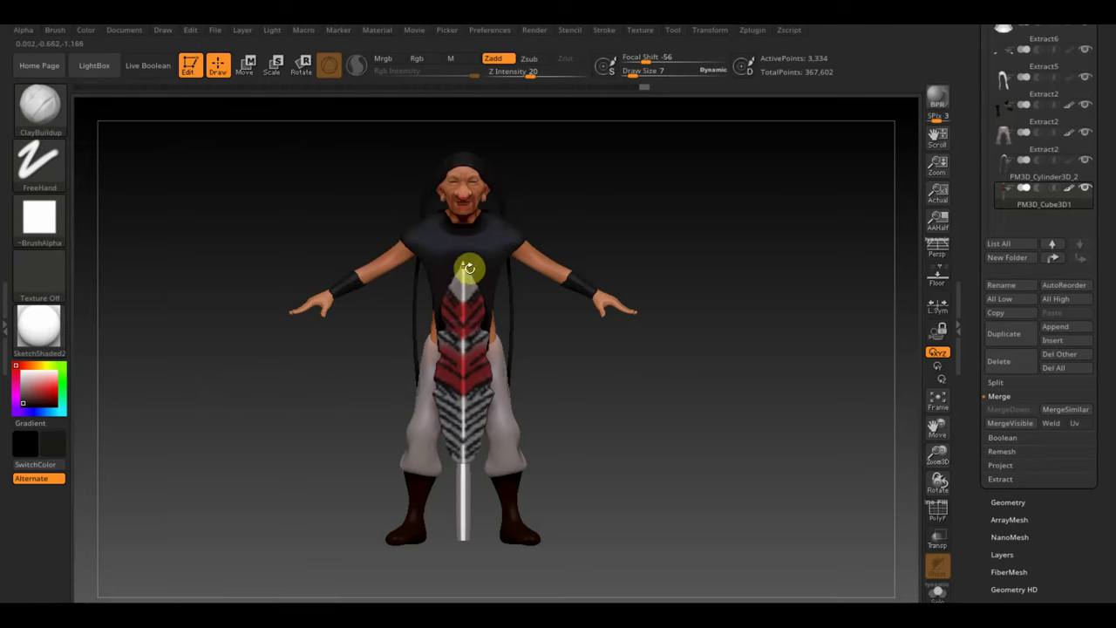
{"action": "left_click", "coordinate": [528, 72]}
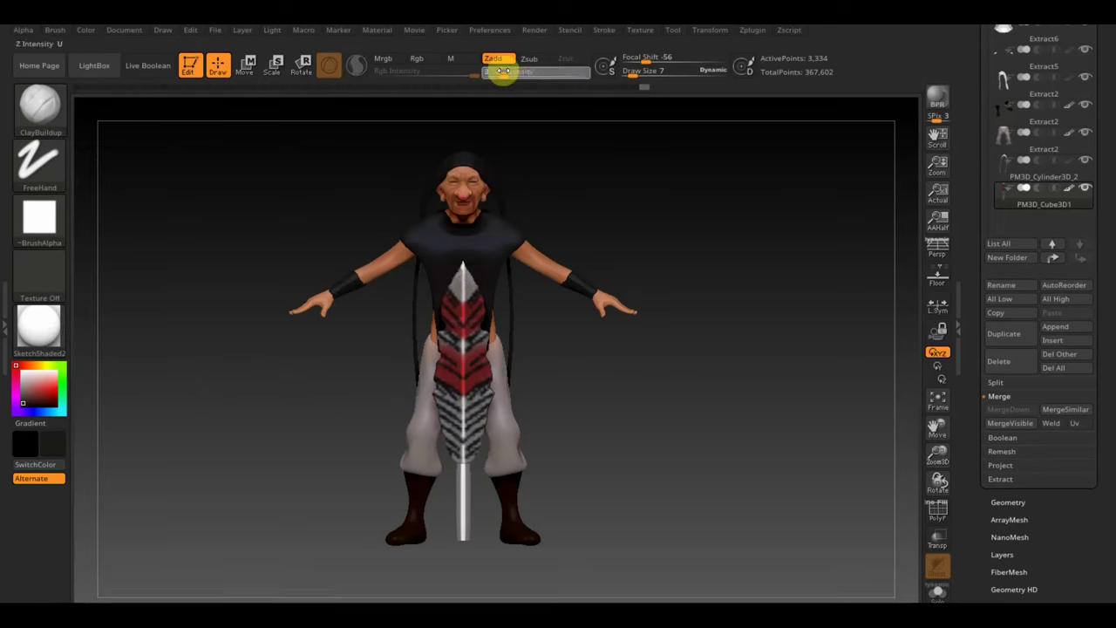
{"action": "key", "text": "Return"}
{"action": "left_click_drag", "start_coordinate": [629, 72], "coordinate": [645, 73]}
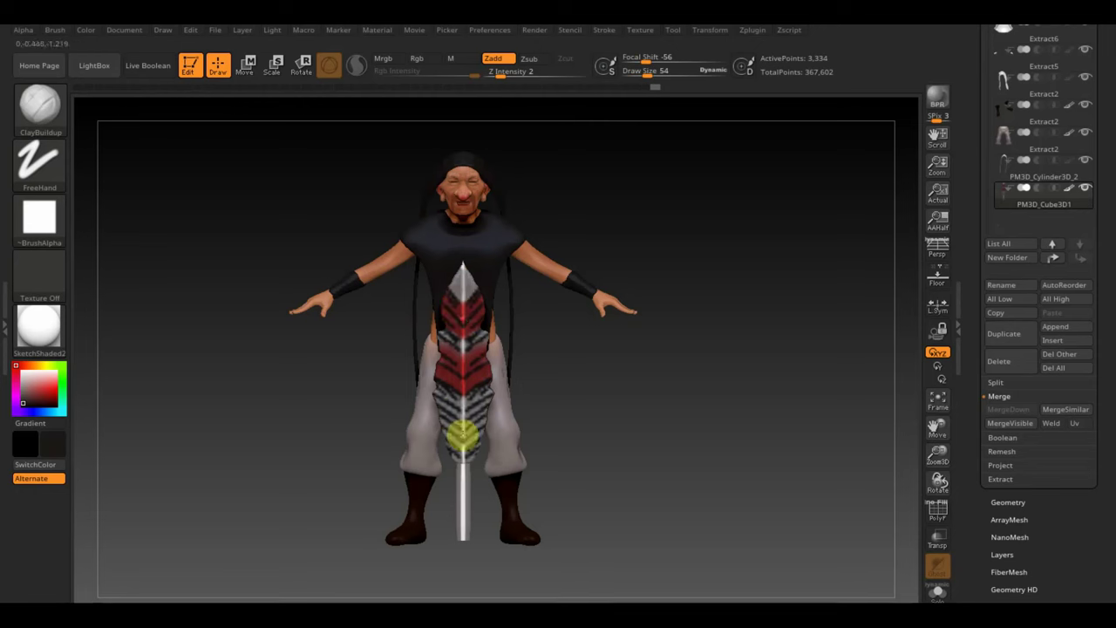
{"action": "left_click_drag", "start_coordinate": [669, 369], "coordinate": [772, 397]}
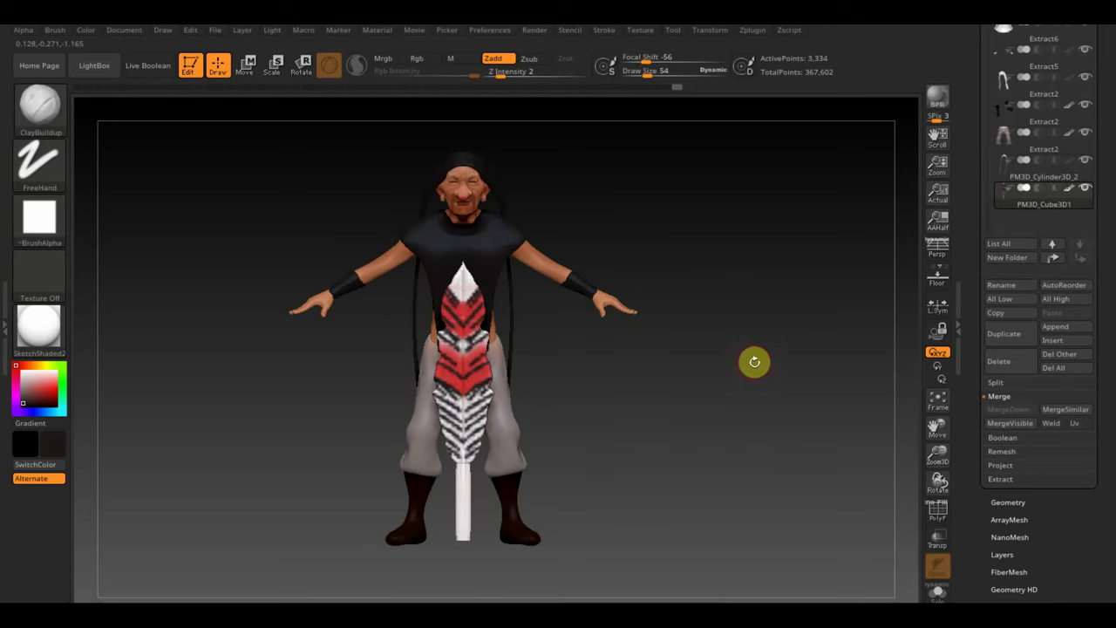
{"action": "left_click_drag", "start_coordinate": [1057, 550], "coordinate": [1057, 457]}
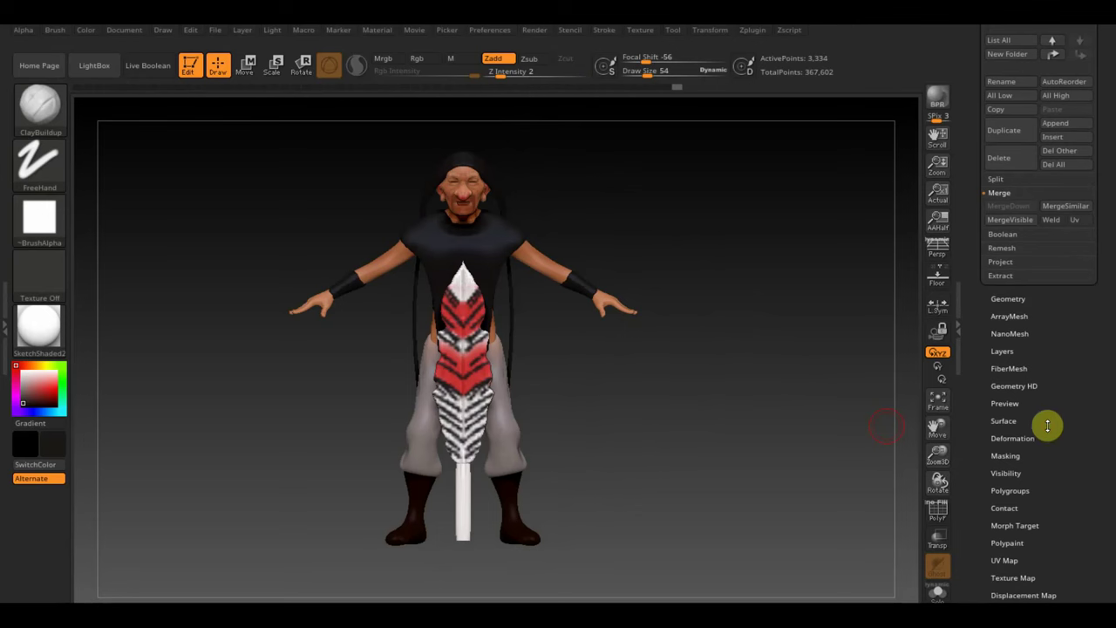
Step: Open the masking options and Move-push the unmasked lower feather panel outward
{"action": "left_click", "coordinate": [1011, 456]}
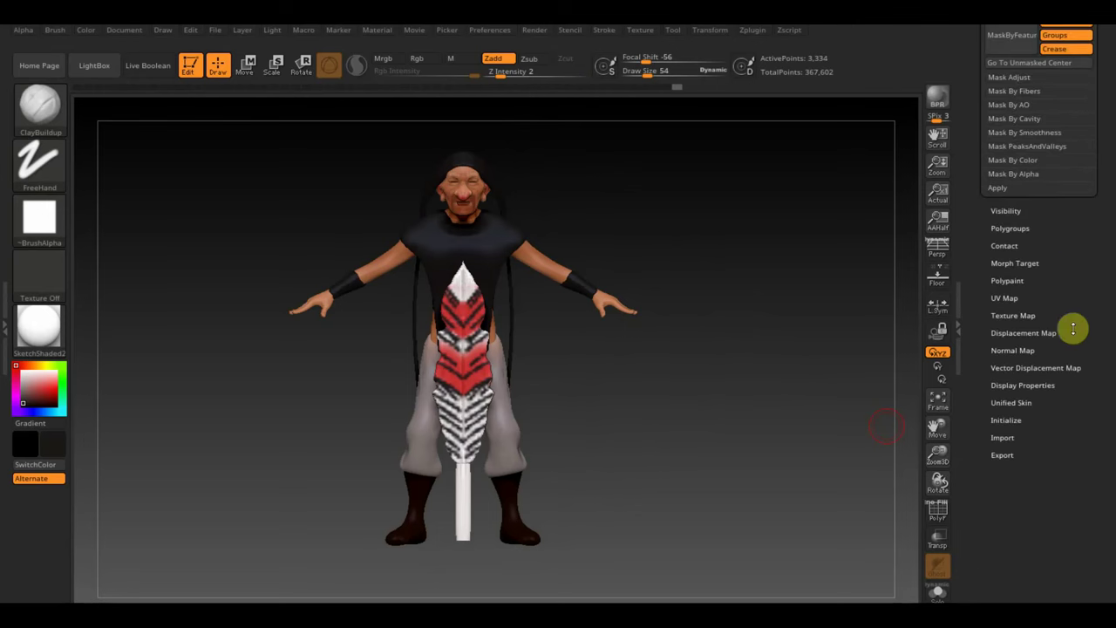
{"action": "left_click", "coordinate": [1038, 162]}
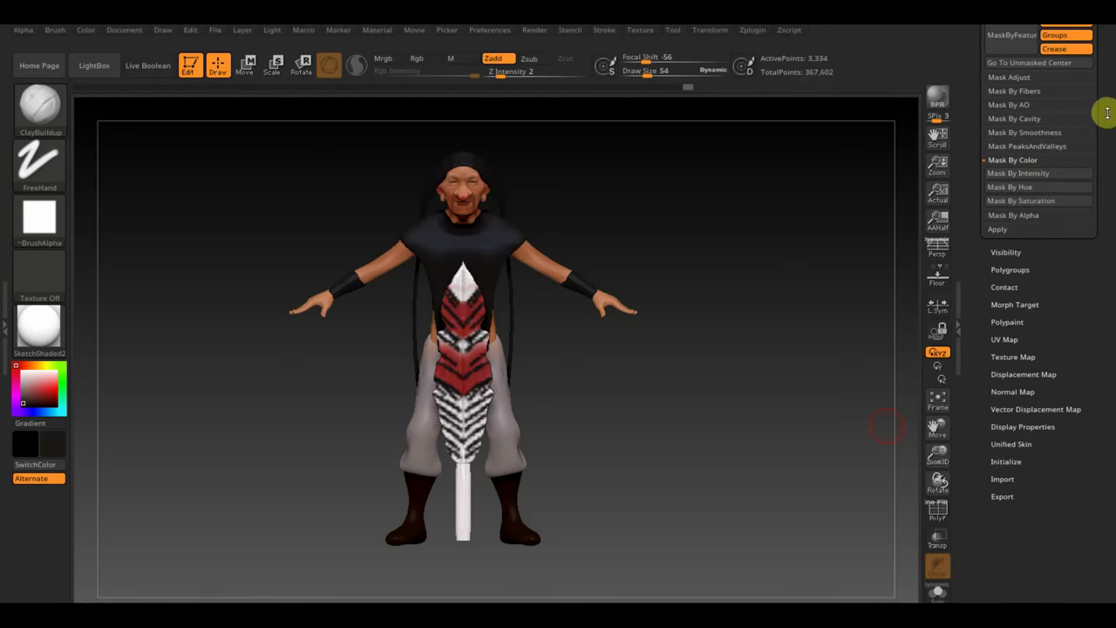
{"action": "left_click", "coordinate": [246, 64]}
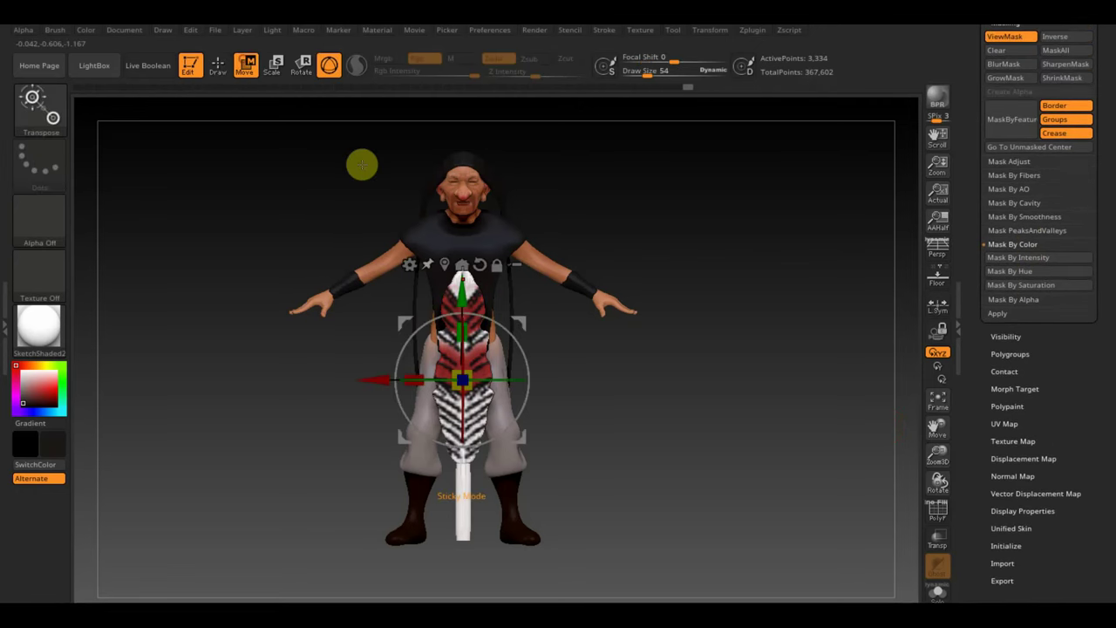
{"action": "key", "text": "f"}
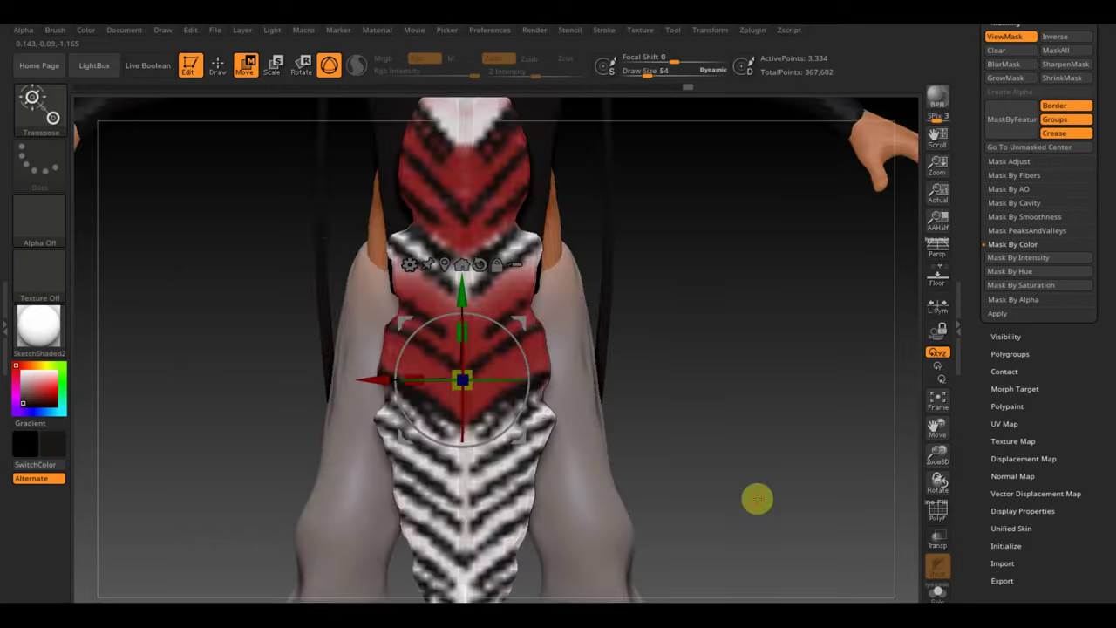
{"action": "mouse_move", "coordinate": [465, 381]}
{"action": "left_mouse_down"}
{"action": "mouse_move", "coordinate": [483, 369]}
{"action": "mouse_move", "coordinate": [521, 375]}
{"action": "mouse_move", "coordinate": [471, 381]}
{"action": "left_mouse_up"}
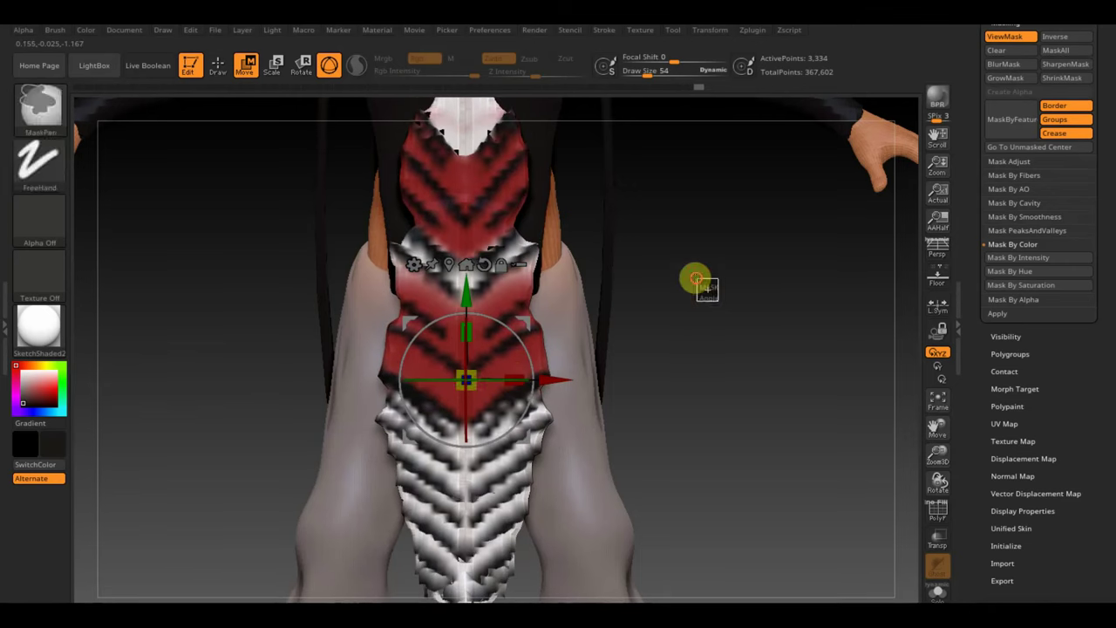
Step: Start a new masked area and bring the Tool > Masking sub-palette into view
{"action": "left_click_drag", "start_coordinate": [698, 279], "coordinate": [775, 377], "text": "ctrl"}
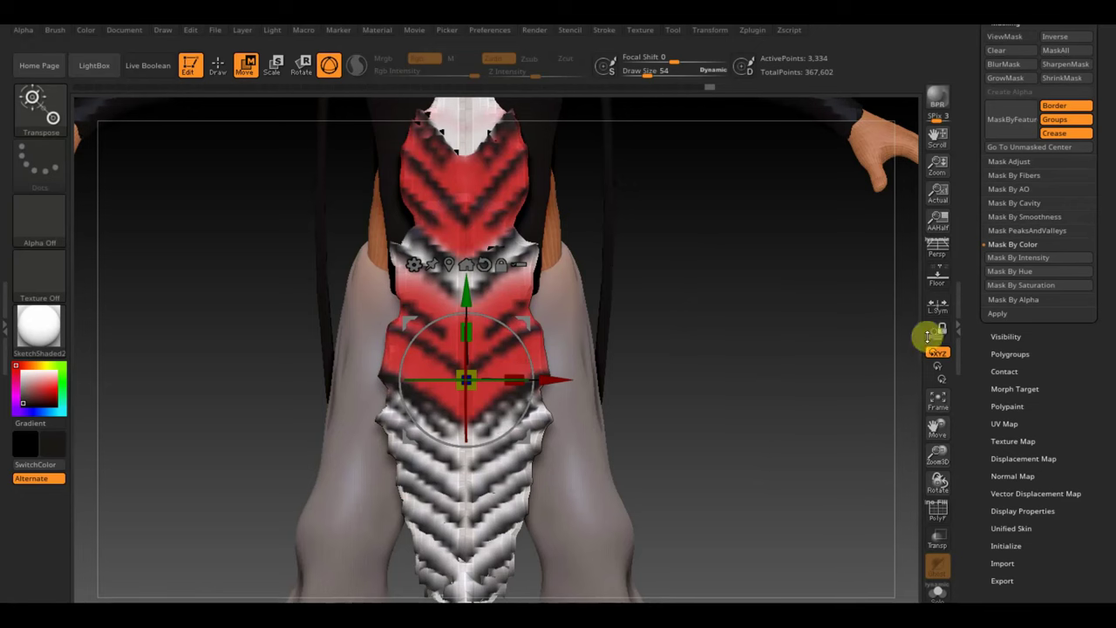
{"action": "scroll", "coordinate": [1112, 116], "scroll_direction": "up", "scroll_amount": 2}
{"action": "left_click_drag", "start_coordinate": [1112, 116], "coordinate": [1056, 142]}
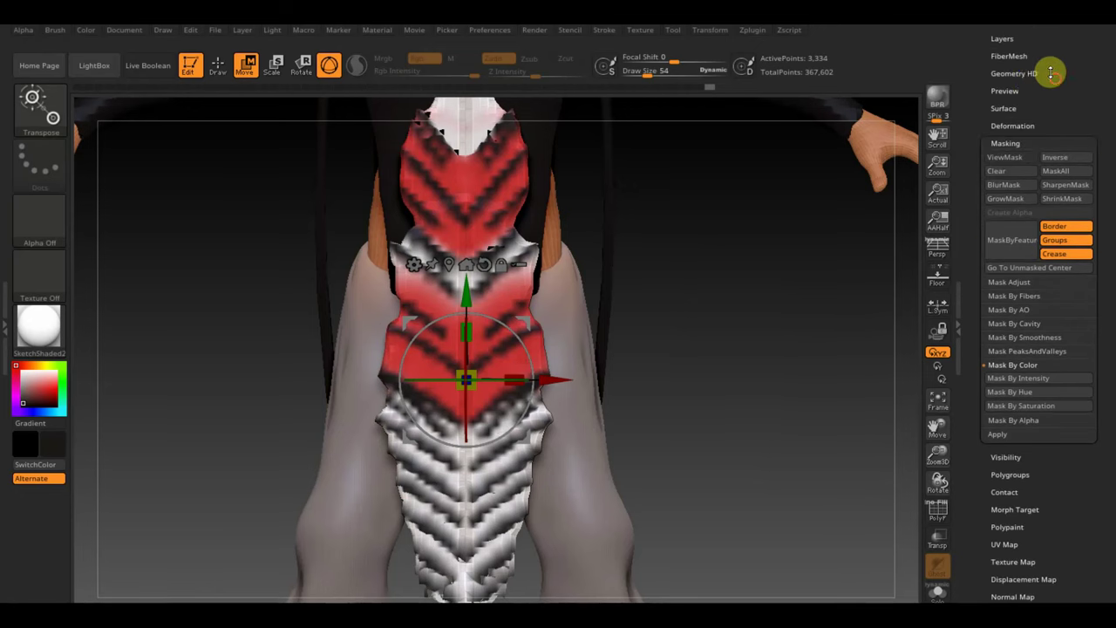
{"action": "left_click_drag", "start_coordinate": [1047, 70], "coordinate": [1057, 140]}
Step: DynaMesh the feather piece at resolution 648, raising it to 73,647 points
{"action": "left_click", "coordinate": [1015, 79]}
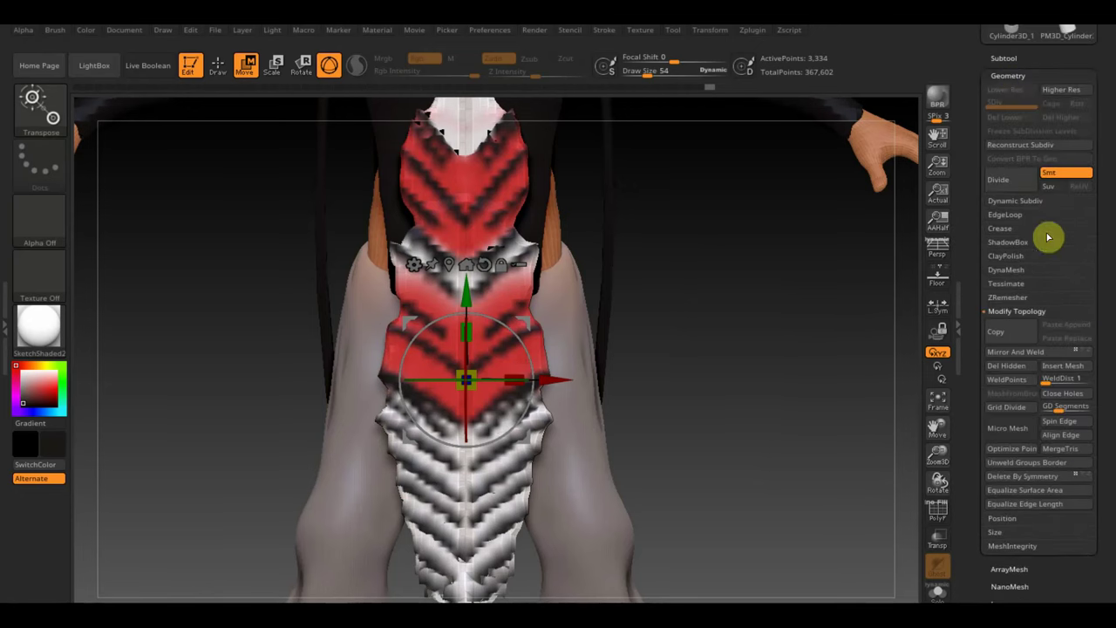
{"action": "left_click", "coordinate": [1017, 270]}
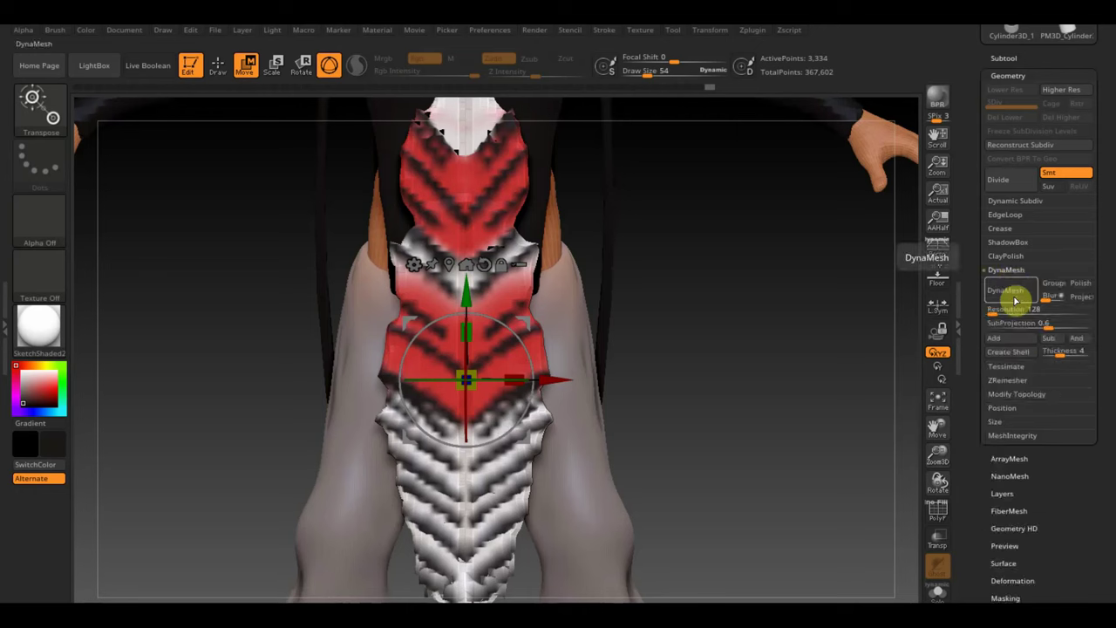
{"action": "left_click", "coordinate": [1006, 290]}
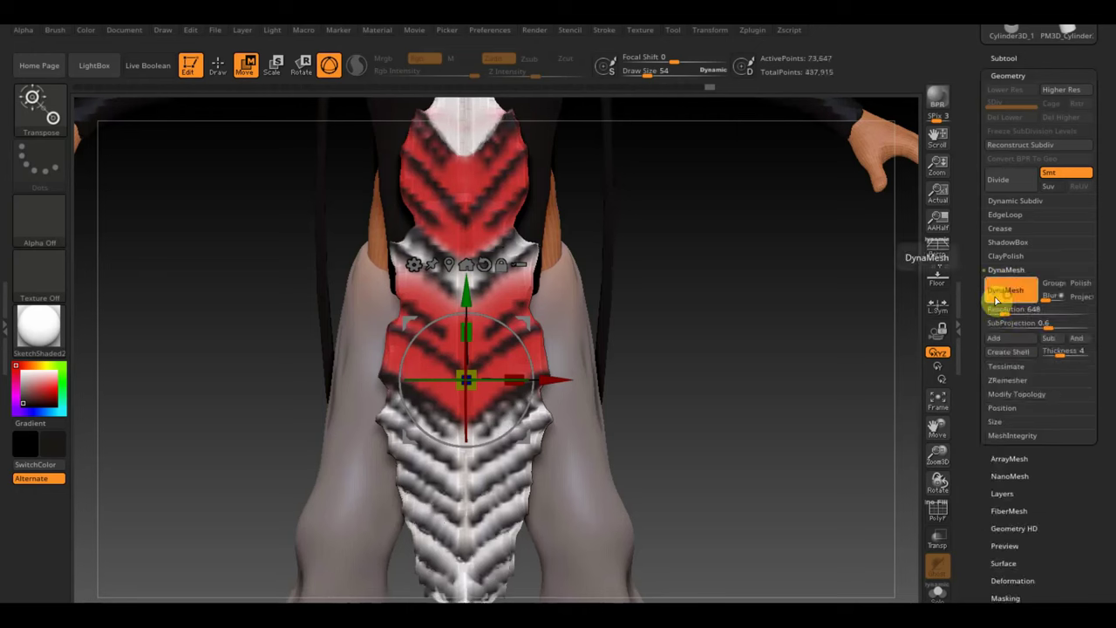
{"action": "left_click_drag", "start_coordinate": [762, 387], "coordinate": [727, 301], "text": "alt"}
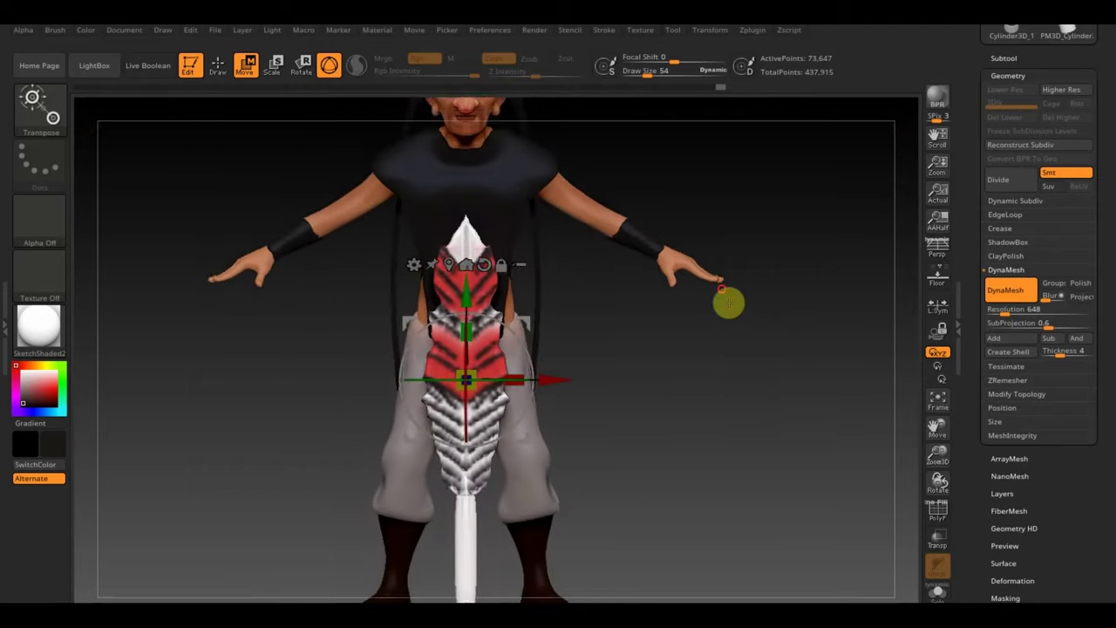
Step: Switch back to Draw mode with ClayBuildup and ready the MaskPen
{"action": "left_click", "coordinate": [218, 66]}
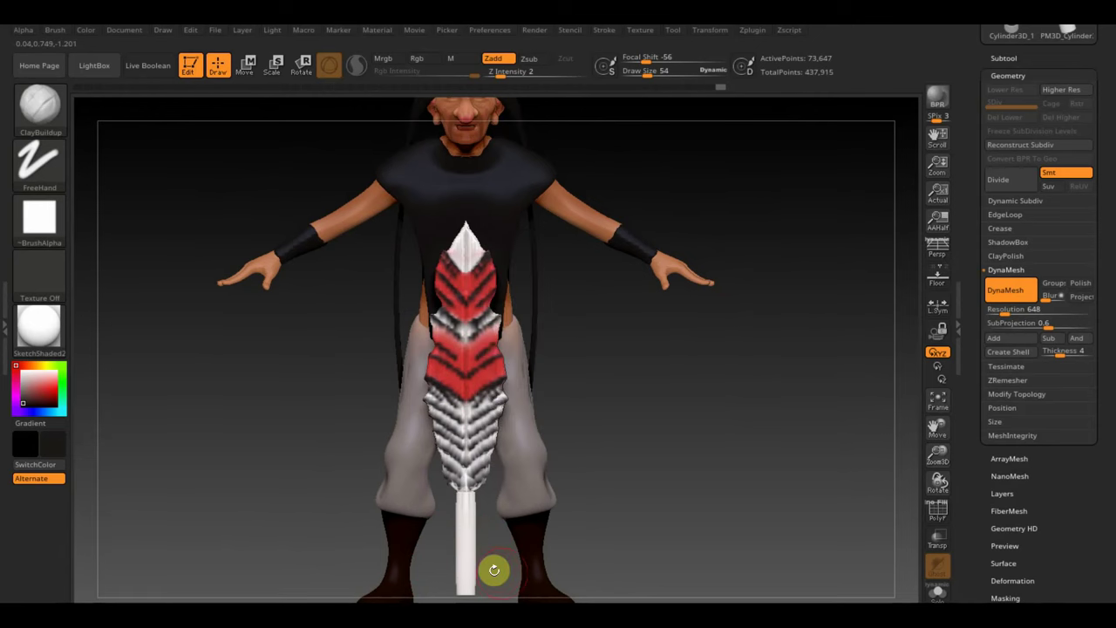
{"action": "left_click_drag", "start_coordinate": [623, 559], "coordinate": [656, 523]}
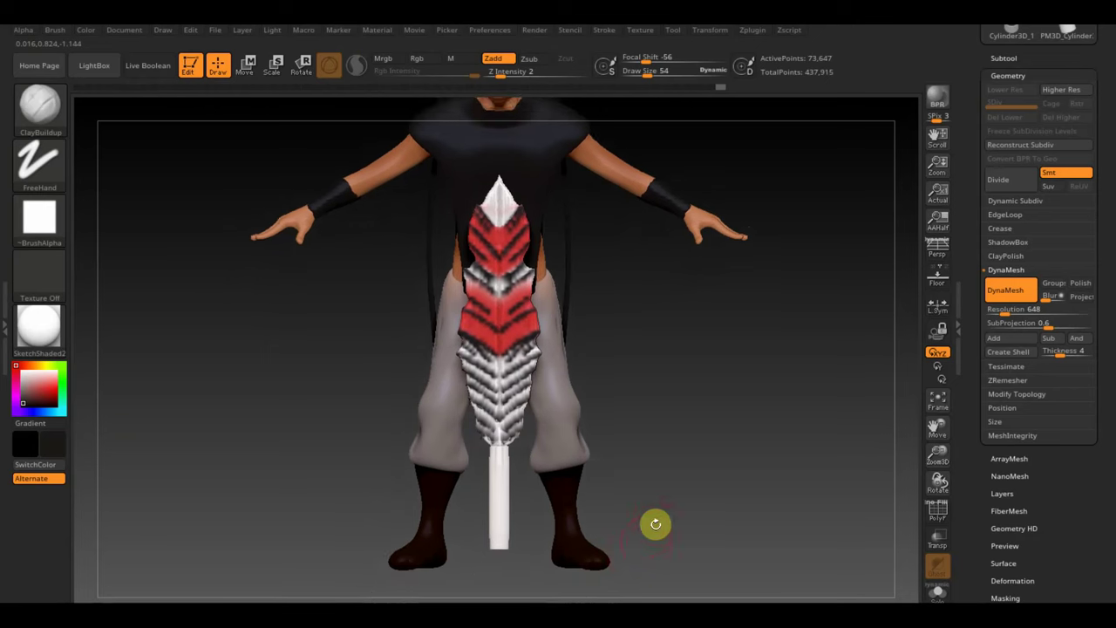
{"action": "key", "text": "ctrl"}
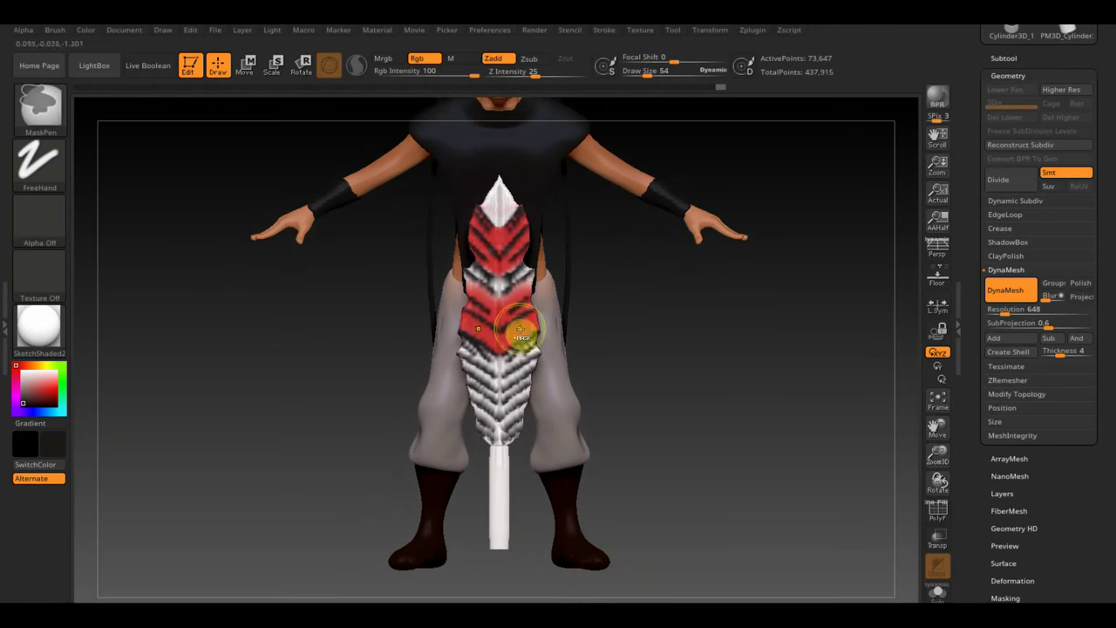
{"action": "left_click", "coordinate": [653, 32]}
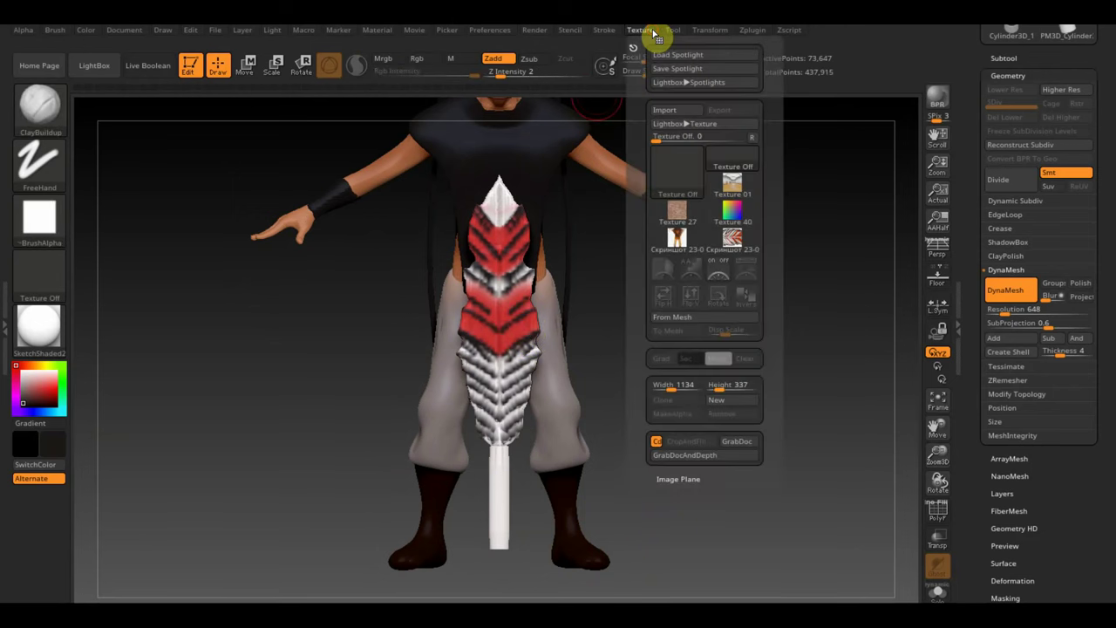
{"action": "left_click", "coordinate": [684, 112]}
{"action": "scroll", "coordinate": [418, 236], "scroll_direction": "down", "scroll_amount": 1}
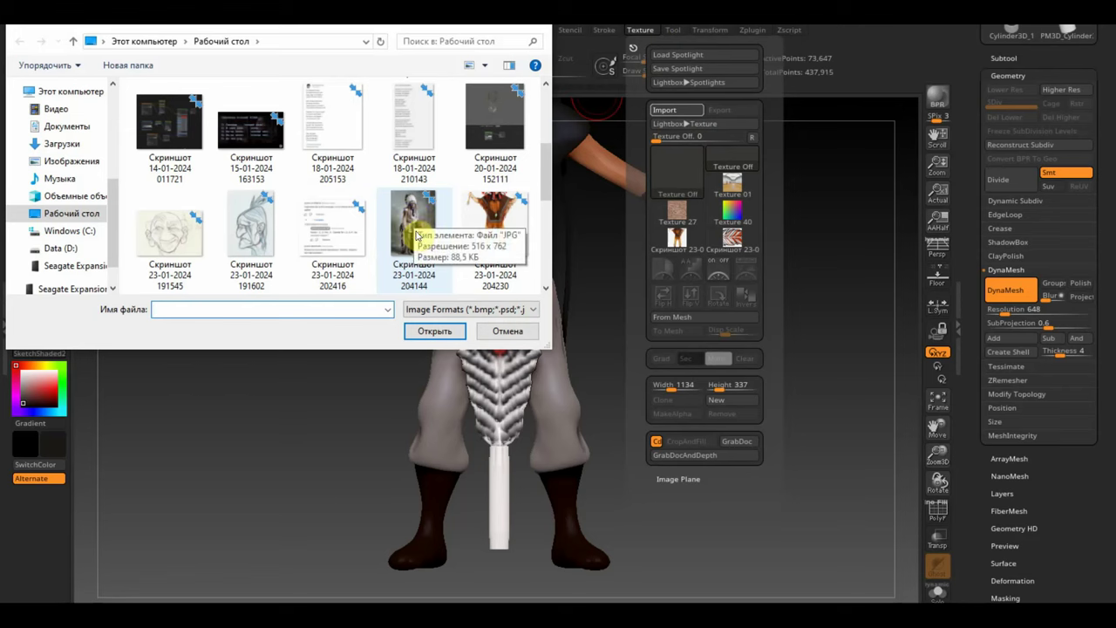
{"action": "scroll", "coordinate": [460, 223], "scroll_direction": "down", "scroll_amount": 2}
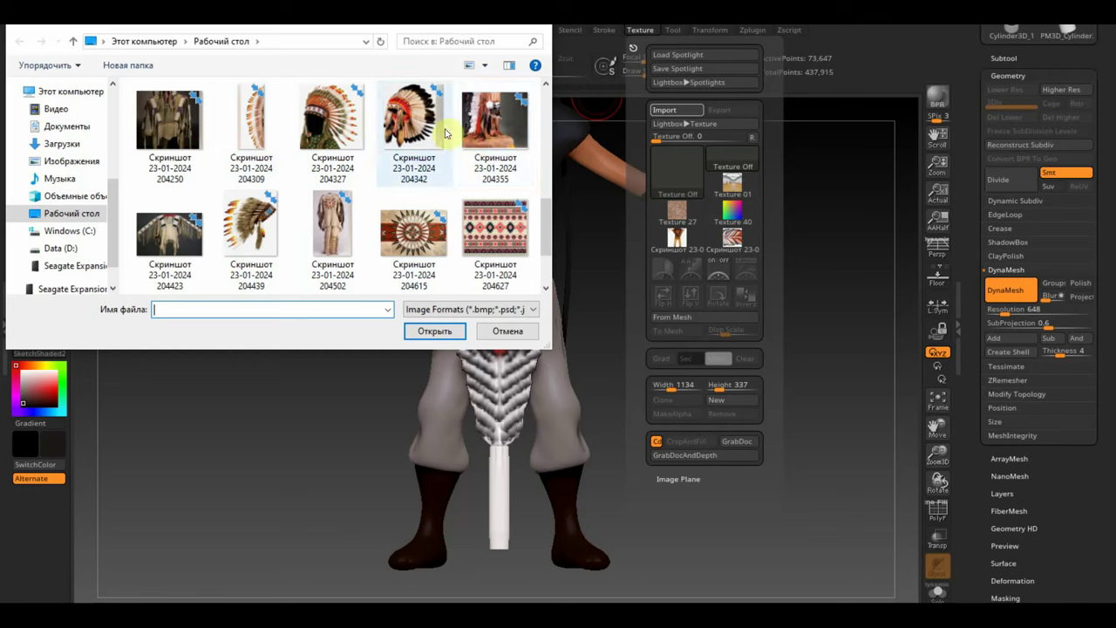
{"action": "left_click", "coordinate": [410, 131]}
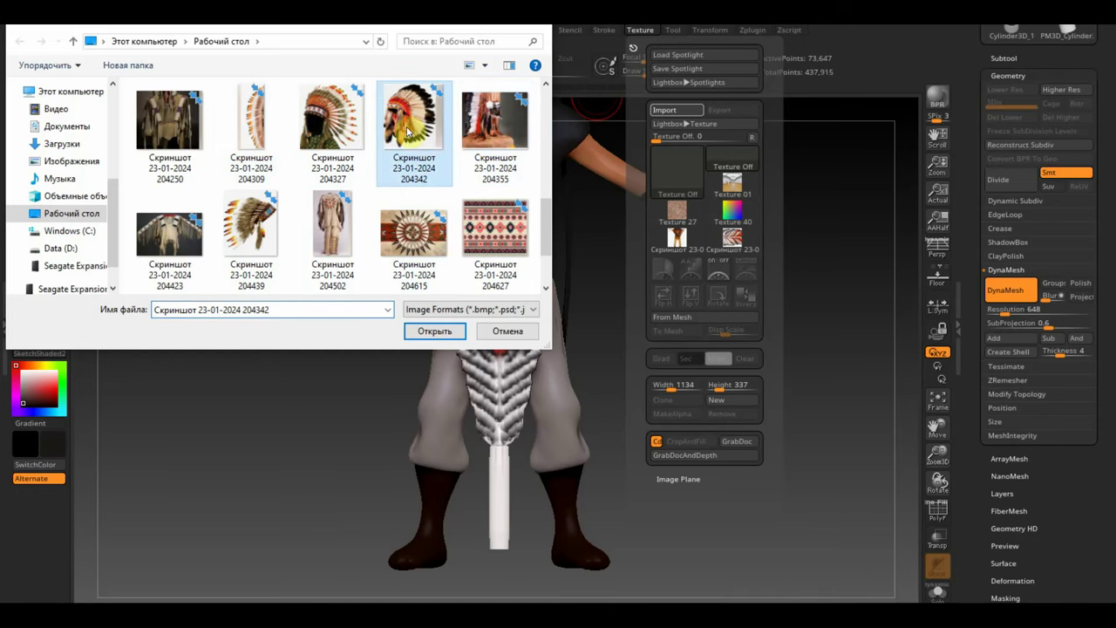
{"action": "left_click", "coordinate": [436, 334]}
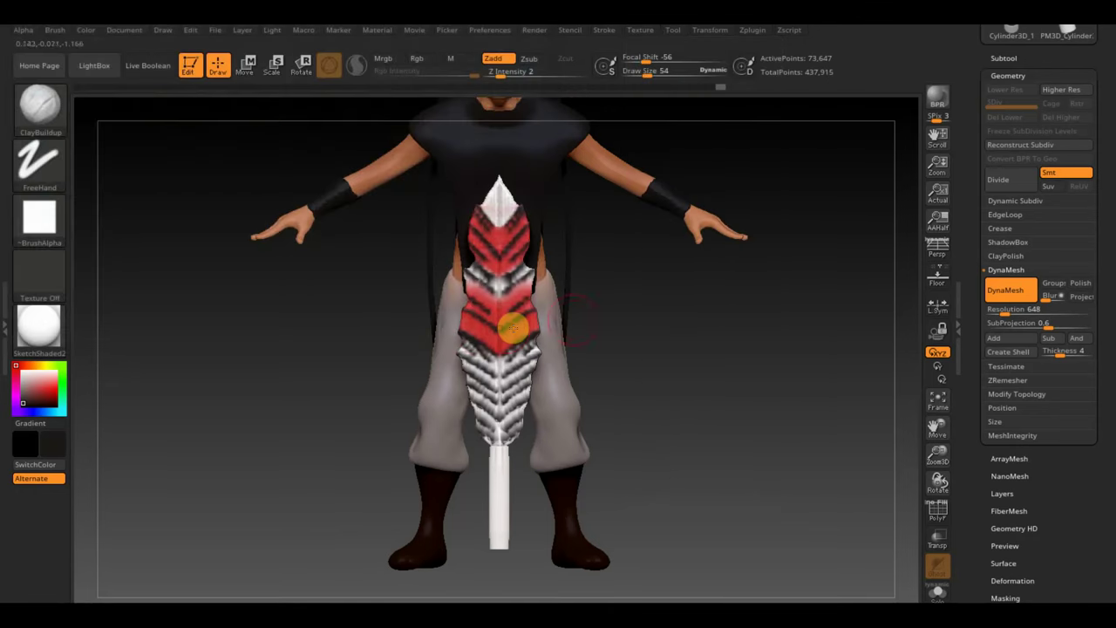
{"action": "left_click", "coordinate": [641, 31]}
Step: Add the headdress texture to Spotlight and roughly resize, rotate and move it
{"action": "left_click", "coordinate": [676, 265]}
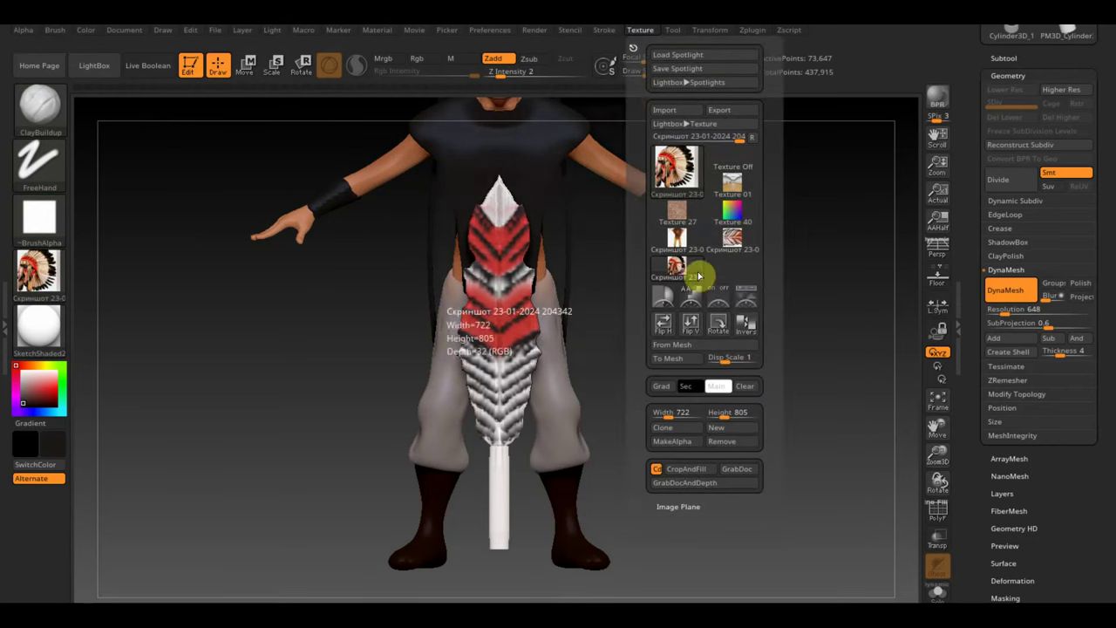
{"action": "left_click", "coordinate": [749, 299]}
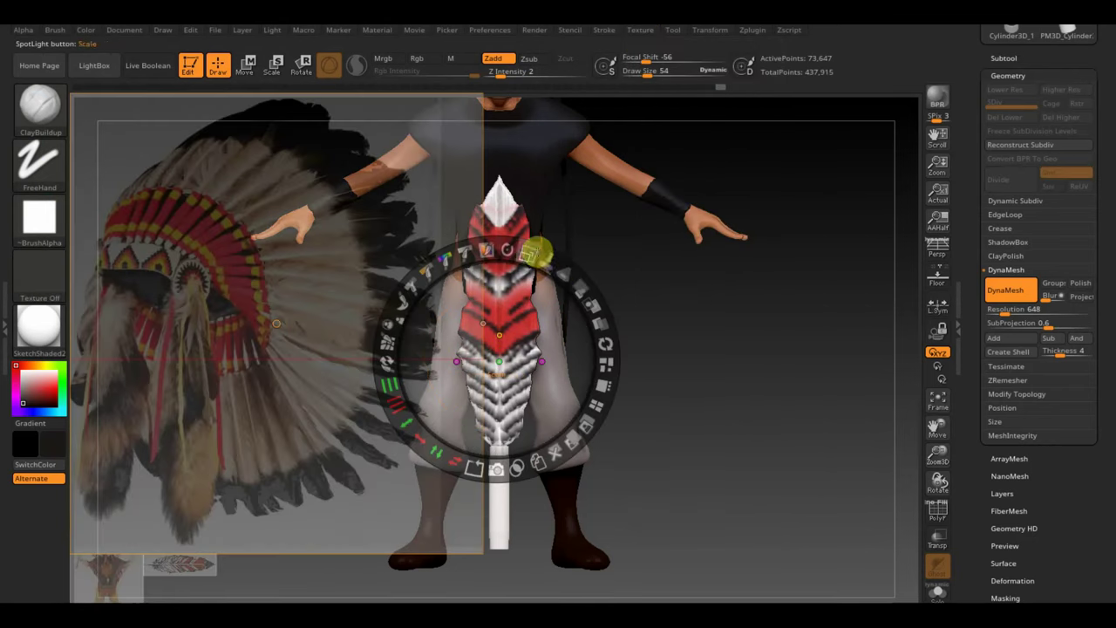
{"action": "mouse_move", "coordinate": [508, 251]}
{"action": "left_mouse_down"}
{"action": "mouse_move", "coordinate": [468, 210]}
{"action": "mouse_move", "coordinate": [515, 225]}
{"action": "left_mouse_up"}
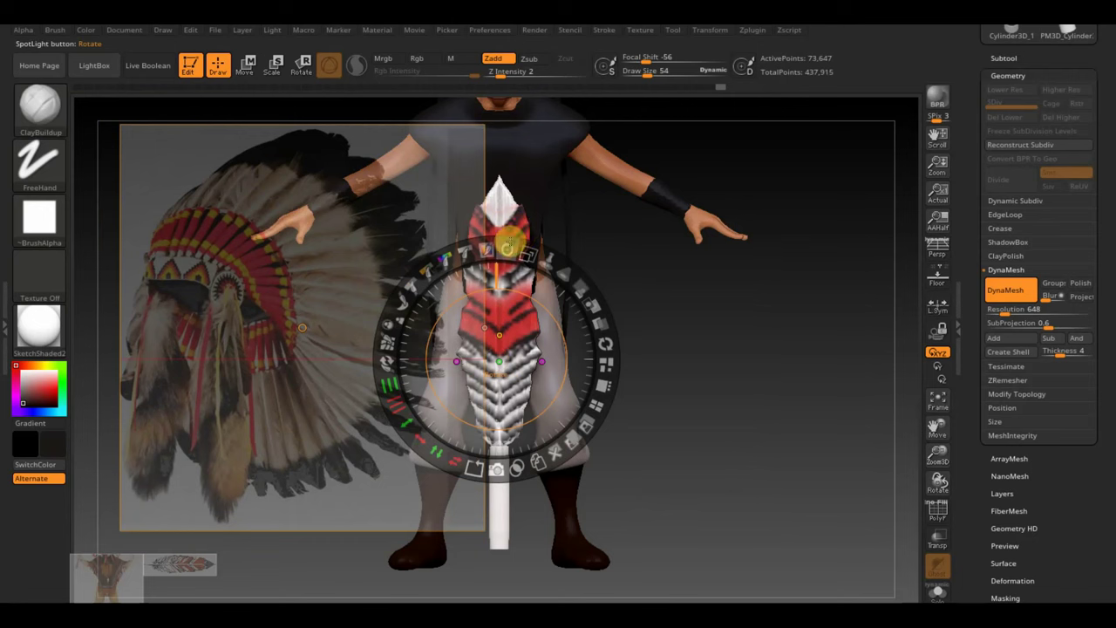
{"action": "mouse_move", "coordinate": [510, 251]}
{"action": "left_mouse_down"}
{"action": "mouse_move", "coordinate": [323, 254]}
{"action": "mouse_move", "coordinate": [319, 322]}
{"action": "mouse_move", "coordinate": [337, 349]}
{"action": "mouse_move", "coordinate": [379, 392]}
{"action": "mouse_move", "coordinate": [406, 382]}
{"action": "left_mouse_up"}
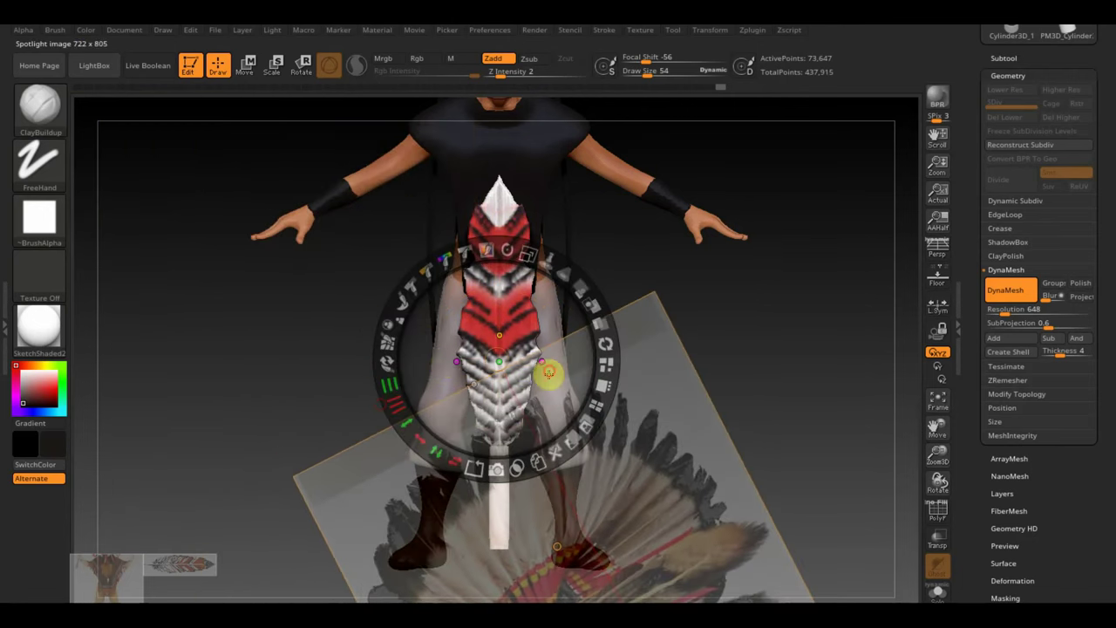
{"action": "mouse_move", "coordinate": [549, 373]}
{"action": "left_mouse_down"}
{"action": "mouse_move", "coordinate": [449, 246]}
{"action": "mouse_move", "coordinate": [515, 200]}
{"action": "left_mouse_up"}
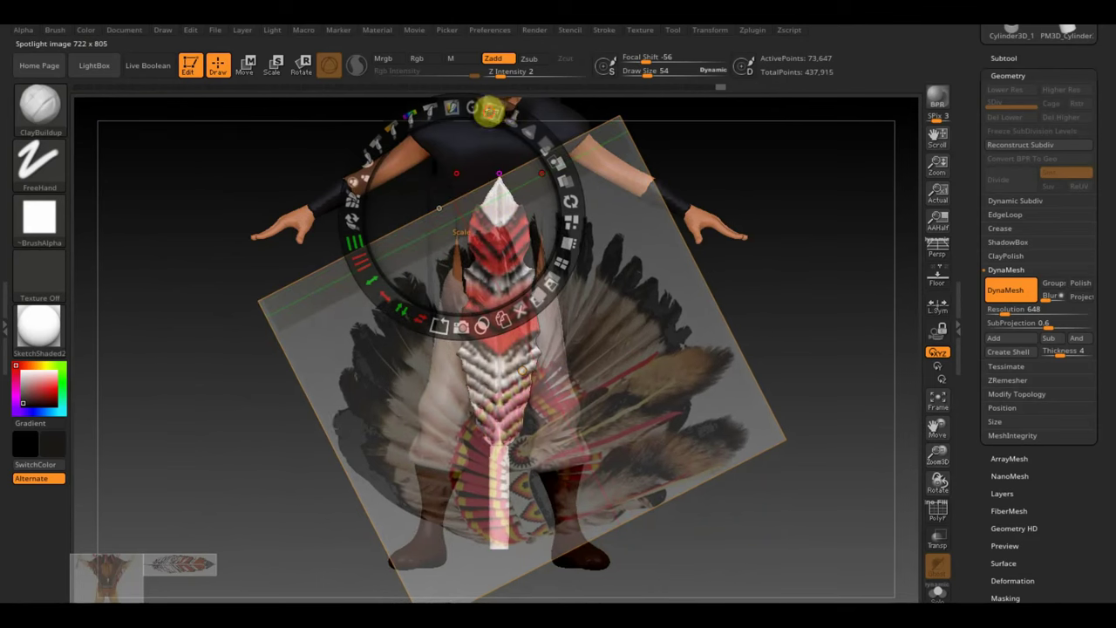
Step: Enlarge and tilt the photo so its feathers fan behind the character
{"action": "mouse_move", "coordinate": [489, 111]}
{"action": "left_mouse_down"}
{"action": "mouse_move", "coordinate": [546, 161]}
{"action": "mouse_move", "coordinate": [535, 108]}
{"action": "mouse_move", "coordinate": [568, 114]}
{"action": "mouse_move", "coordinate": [530, 195]}
{"action": "mouse_move", "coordinate": [416, 180]}
{"action": "mouse_move", "coordinate": [489, 187]}
{"action": "mouse_move", "coordinate": [474, 170]}
{"action": "left_mouse_up"}
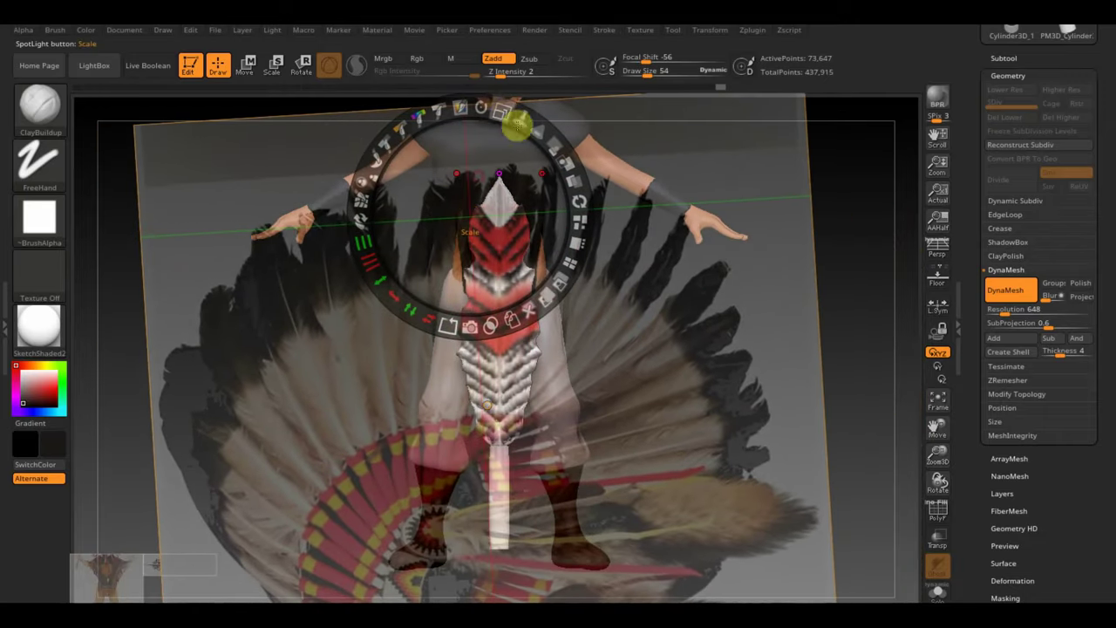
{"action": "mouse_move", "coordinate": [501, 110]}
{"action": "left_mouse_down"}
{"action": "mouse_move", "coordinate": [462, 101]}
{"action": "mouse_move", "coordinate": [508, 123]}
{"action": "left_mouse_up"}
{"action": "left_click_drag", "start_coordinate": [523, 160], "coordinate": [640, 142]}
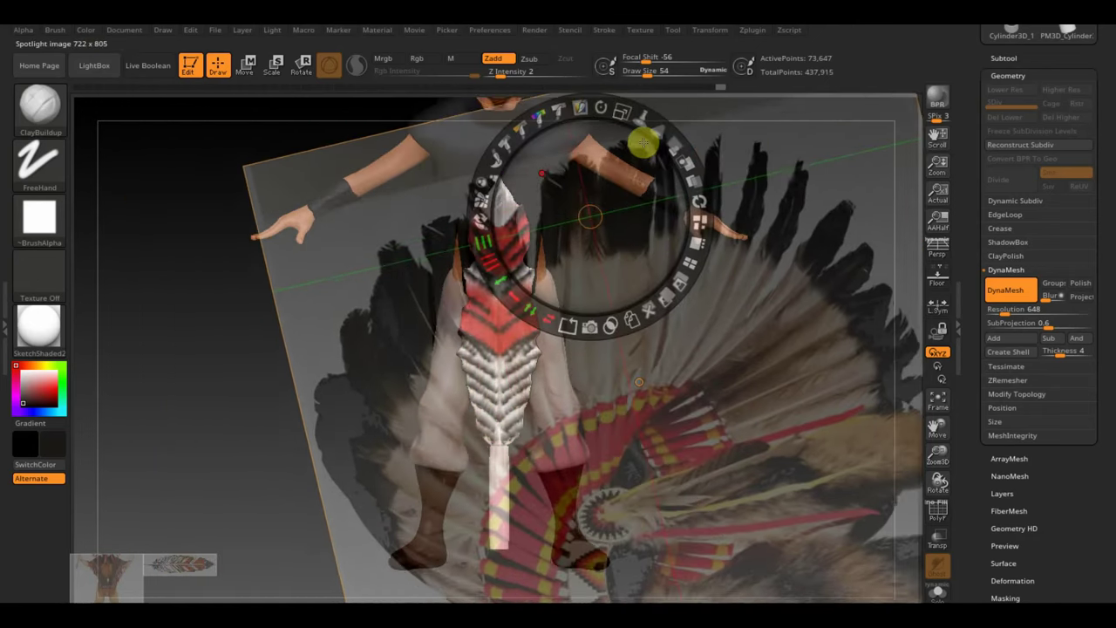
{"action": "mouse_move", "coordinate": [602, 105]}
{"action": "left_mouse_down"}
{"action": "mouse_move", "coordinate": [639, 116]}
{"action": "mouse_move", "coordinate": [613, 200]}
{"action": "mouse_move", "coordinate": [660, 207]}
{"action": "mouse_move", "coordinate": [642, 222]}
{"action": "left_mouse_up"}
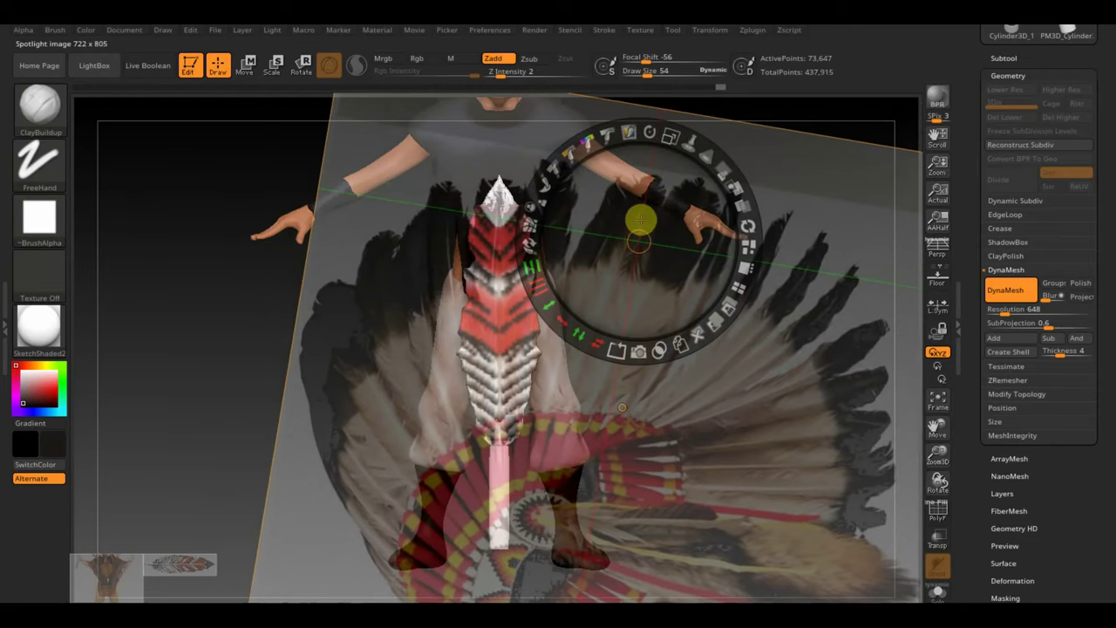
{"action": "left_click_drag", "start_coordinate": [661, 137], "coordinate": [678, 142]}
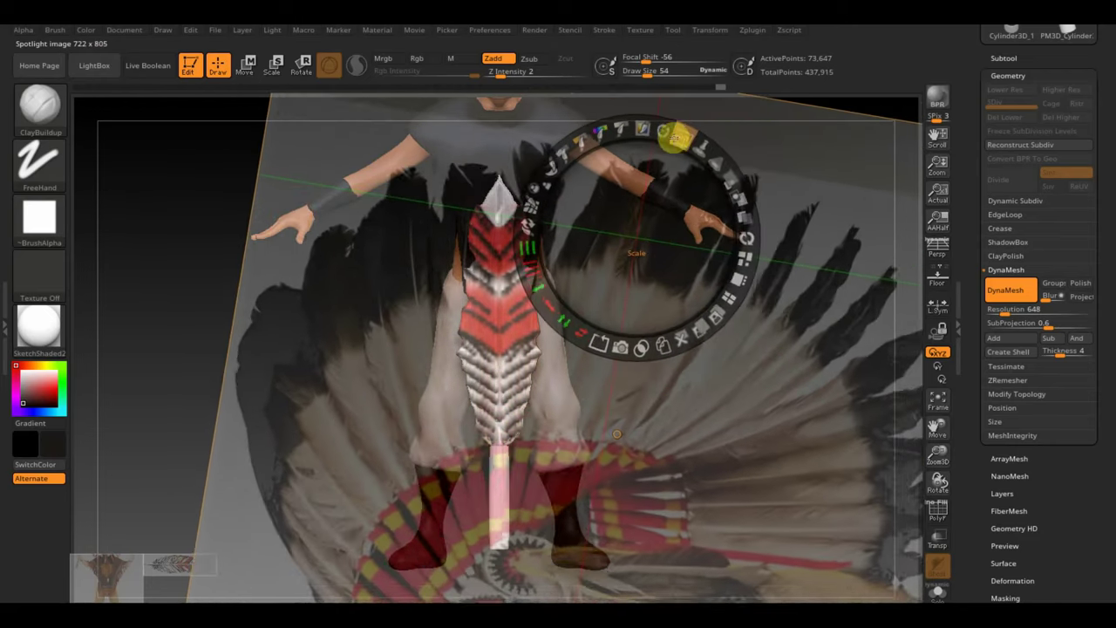
{"action": "left_click_drag", "start_coordinate": [653, 204], "coordinate": [652, 213]}
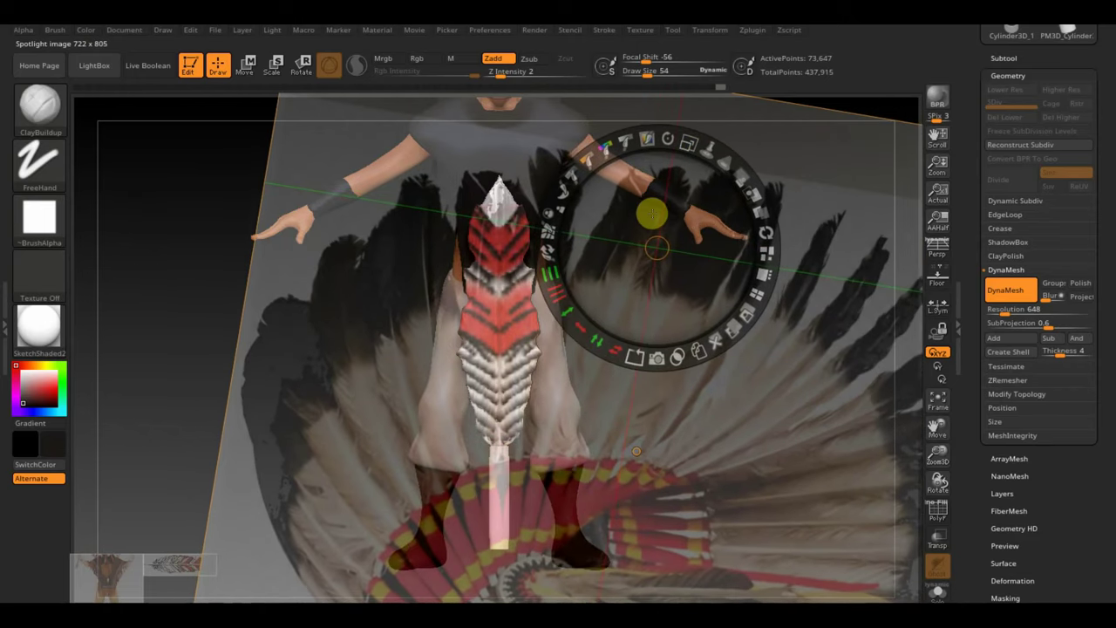
{"action": "left_click_drag", "start_coordinate": [677, 160], "coordinate": [656, 139]}
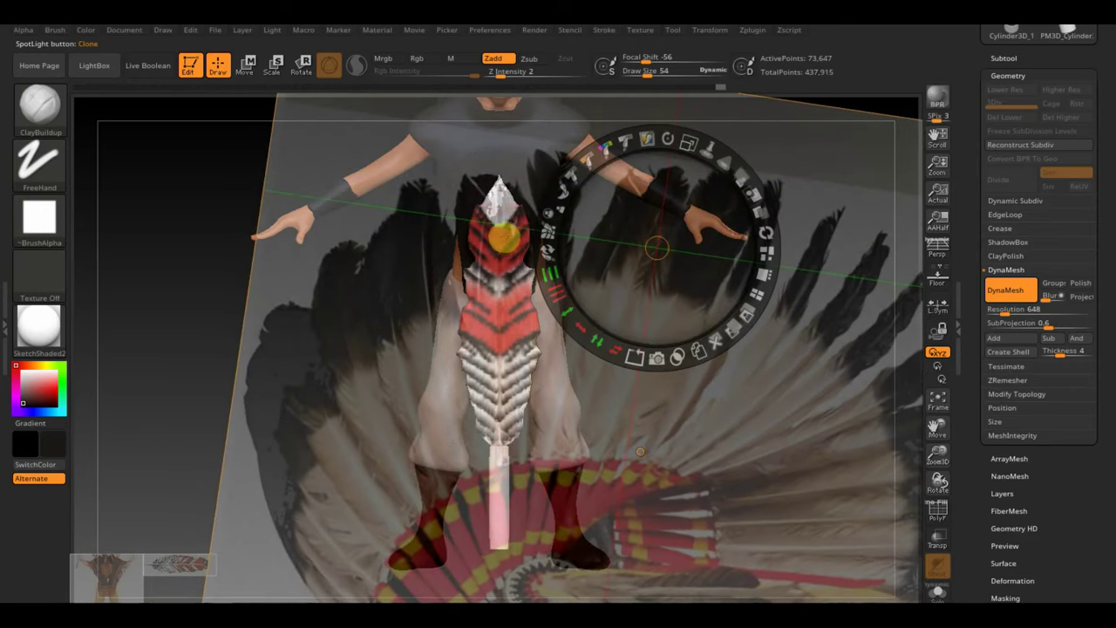
{"action": "key", "text": "z"}
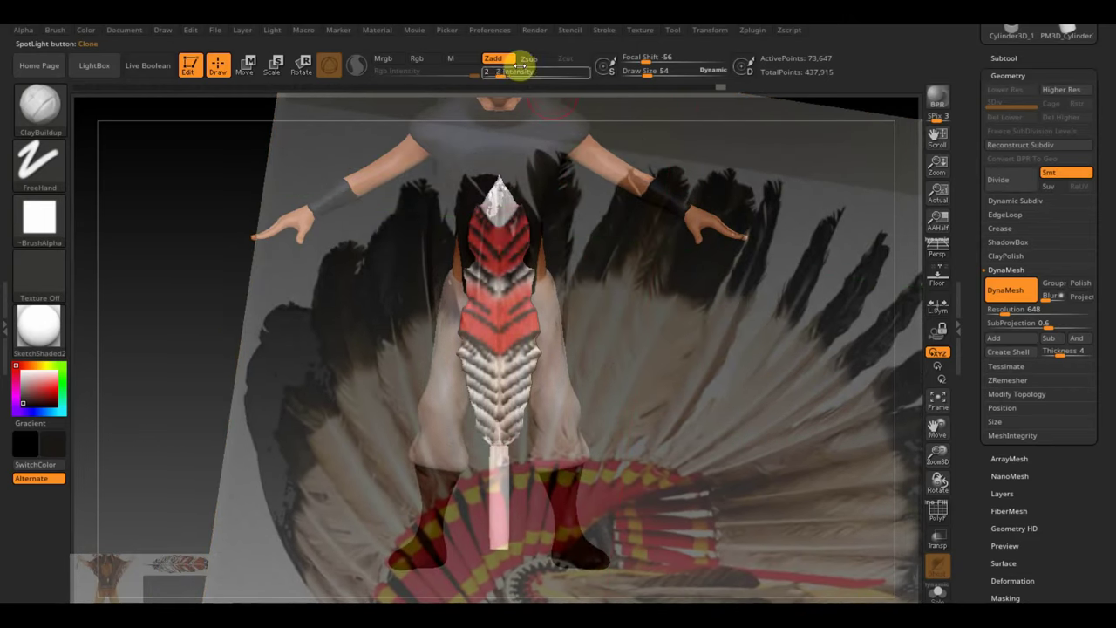
{"action": "left_click", "coordinate": [39, 104]}
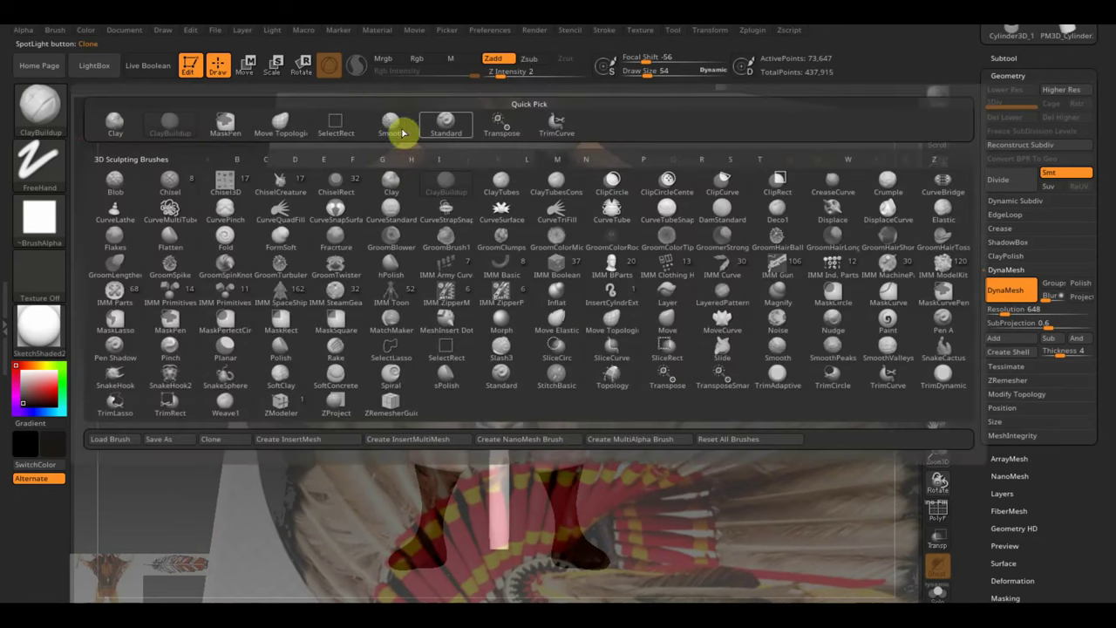
Step: Paint feather colour from the photo with the Standard brush at size 201
{"action": "left_click", "coordinate": [447, 122]}
{"action": "left_click_drag", "start_coordinate": [654, 73], "coordinate": [669, 76]}
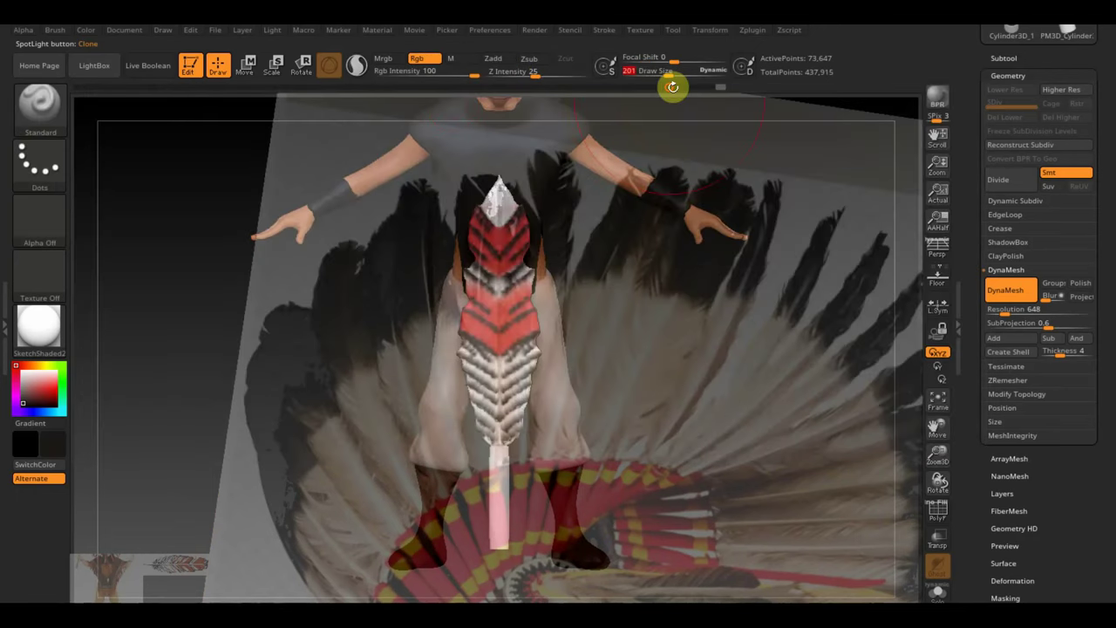
{"action": "mouse_move", "coordinate": [518, 287]}
{"action": "left_mouse_down"}
{"action": "mouse_move", "coordinate": [509, 255]}
{"action": "mouse_move", "coordinate": [508, 356]}
{"action": "left_mouse_up"}
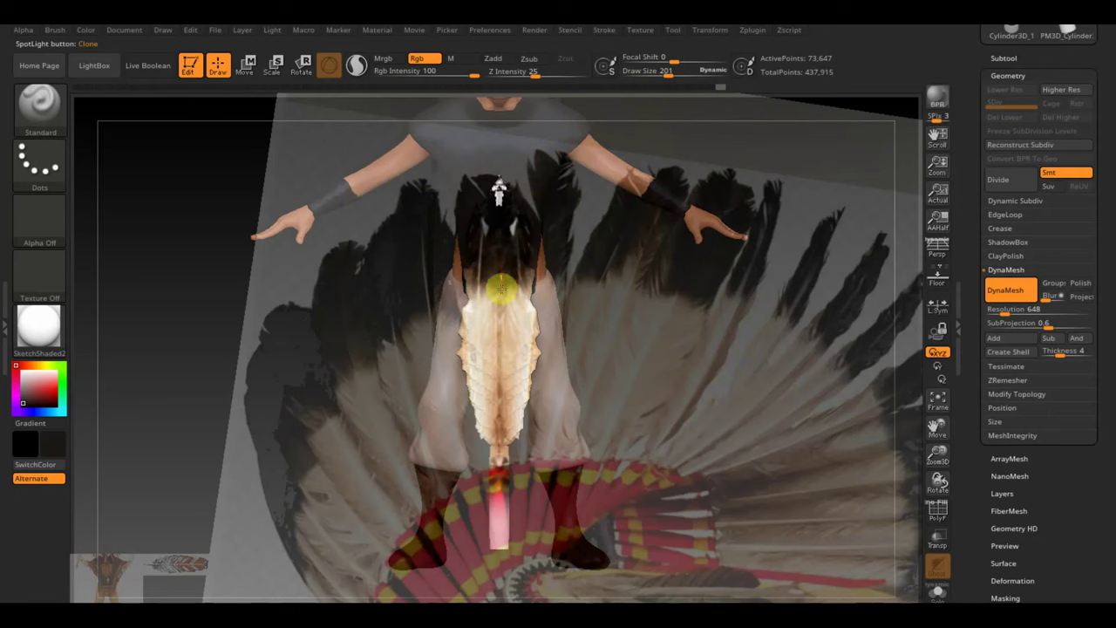
{"action": "key", "text": "shift+z"}
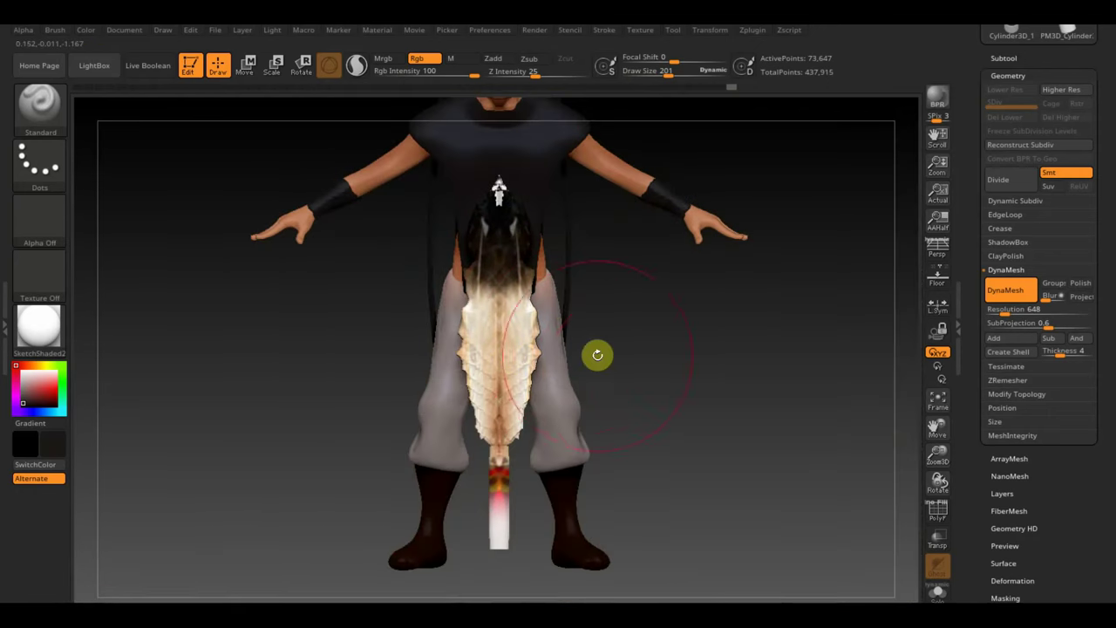
{"action": "key", "text": "shift+z"}
{"action": "key", "text": "z"}
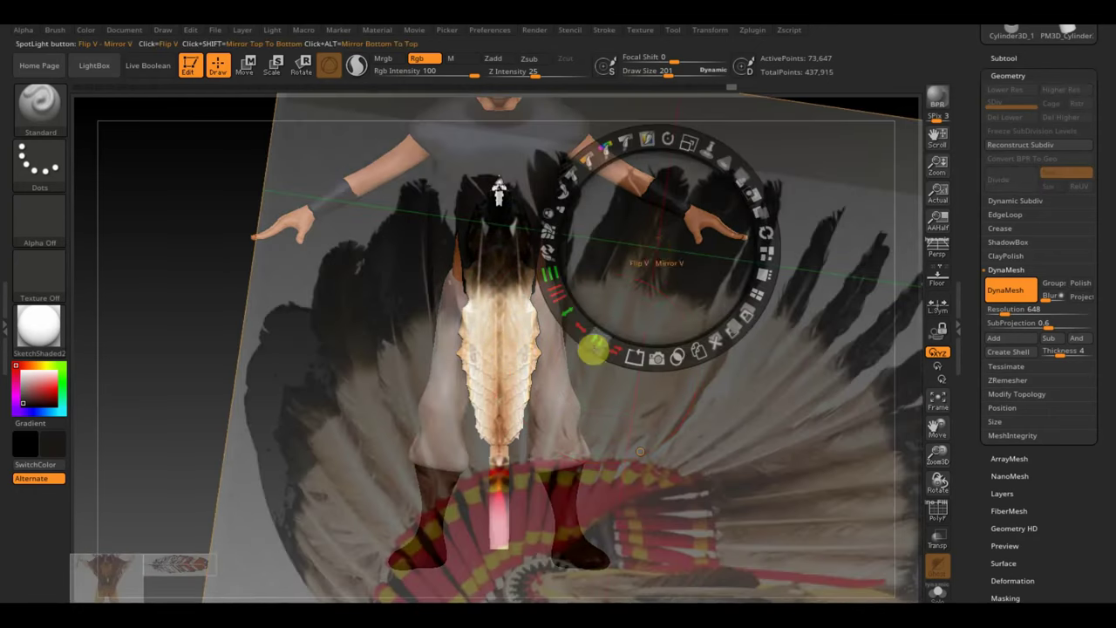
Step: Realign the feather reference photo over the strip, nudging it up, right and left
{"action": "left_click_drag", "start_coordinate": [594, 346], "coordinate": [657, 267]}
{"action": "key", "text": "z"}
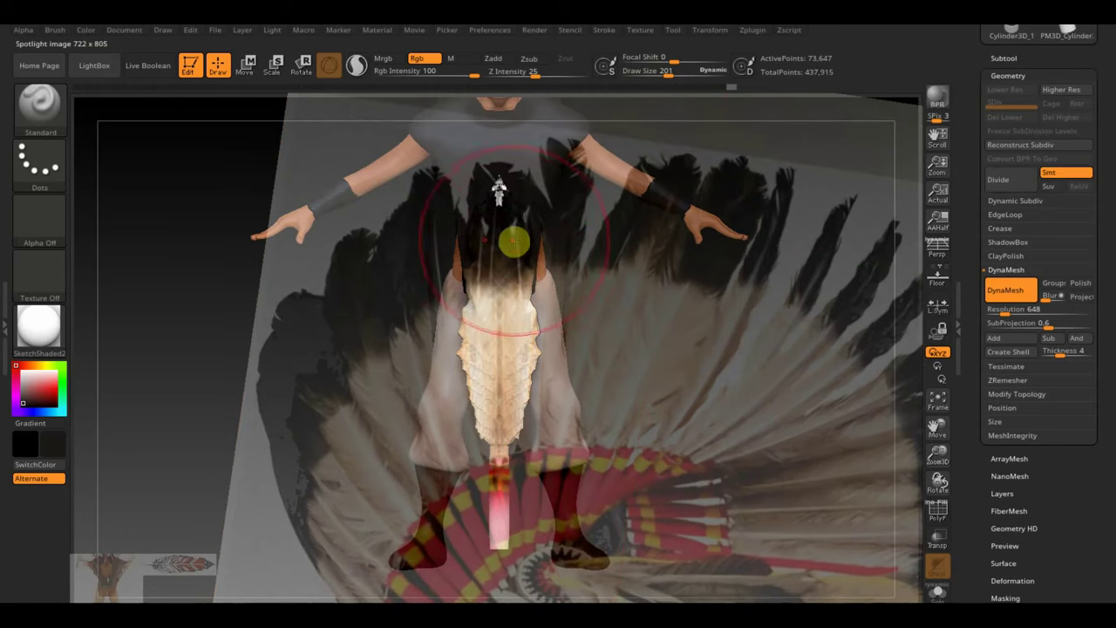
{"action": "key", "text": "shift+z"}
{"action": "key", "text": "shift+z"}
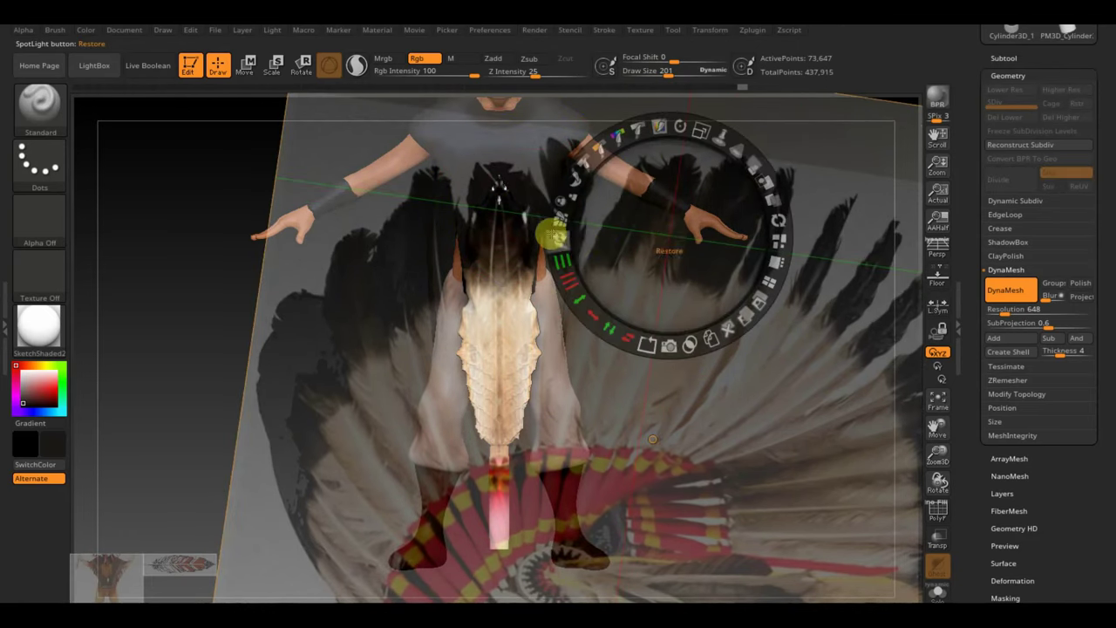
{"action": "mouse_move", "coordinate": [598, 250]}
{"action": "left_mouse_down"}
{"action": "mouse_move", "coordinate": [665, 234]}
{"action": "mouse_move", "coordinate": [680, 241]}
{"action": "left_mouse_up"}
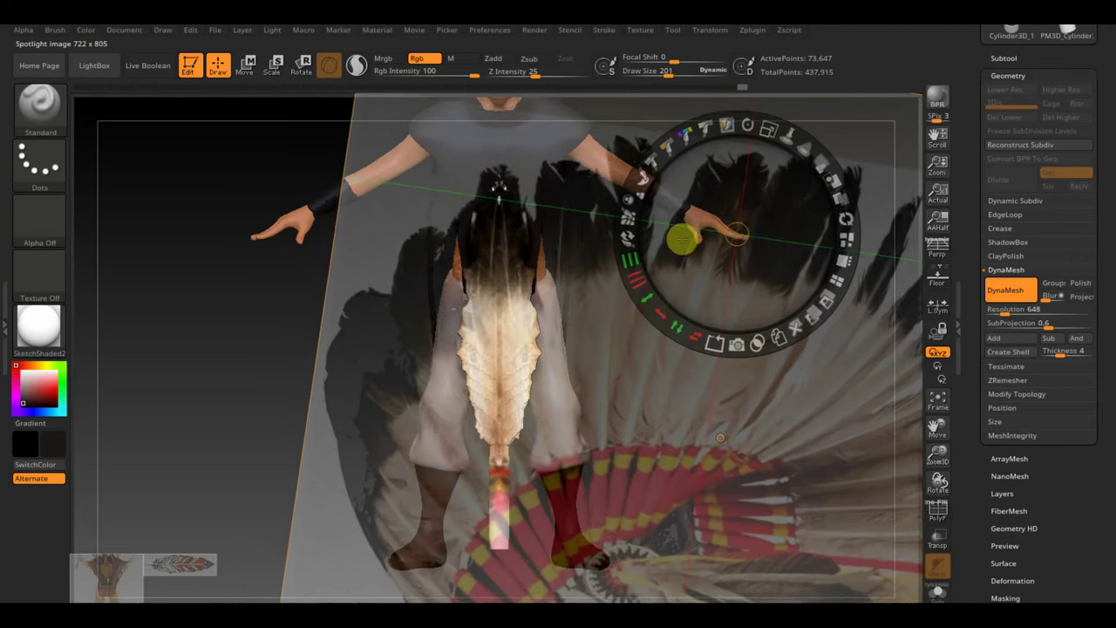
{"action": "key", "text": "z"}
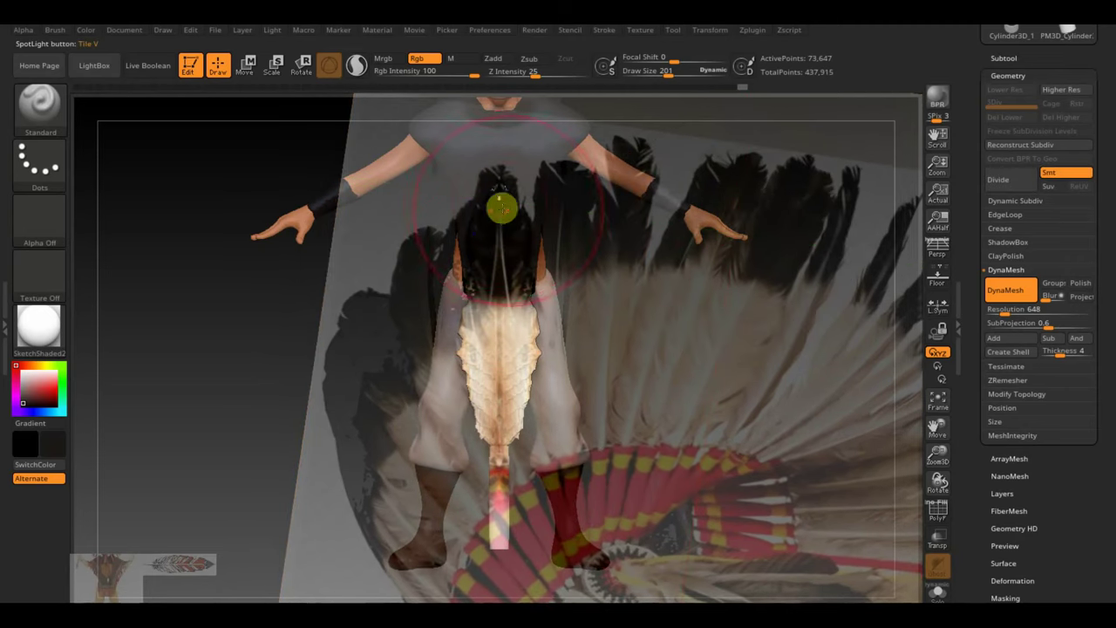
{"action": "key", "text": "shift+z"}
{"action": "key", "text": "shift+z"}
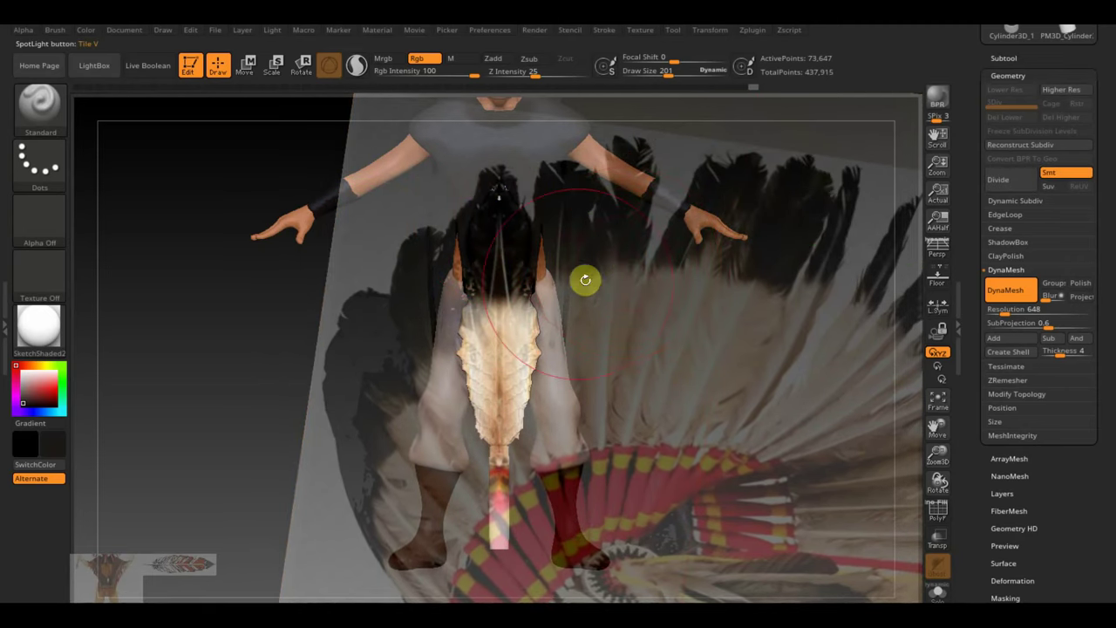
{"action": "key", "text": "shift+z"}
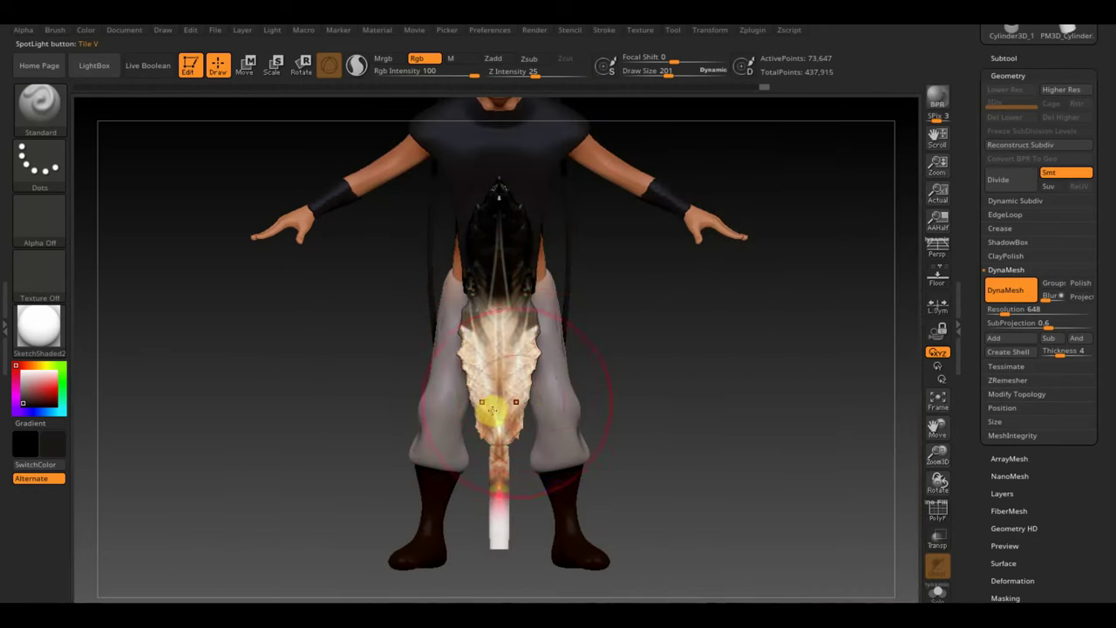
{"action": "key", "text": "z"}
{"action": "mouse_move", "coordinate": [676, 259]}
{"action": "left_mouse_down"}
{"action": "mouse_move", "coordinate": [587, 261]}
{"action": "mouse_move", "coordinate": [605, 242]}
{"action": "left_mouse_up"}
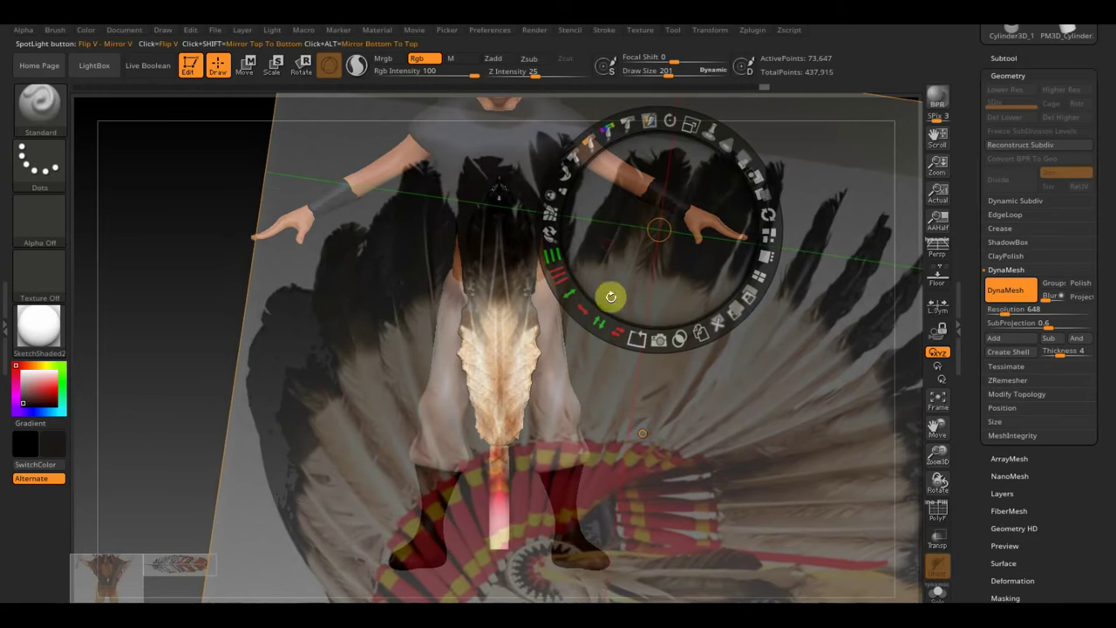
{"action": "key", "text": "z"}
{"action": "key", "text": "shift+z"}
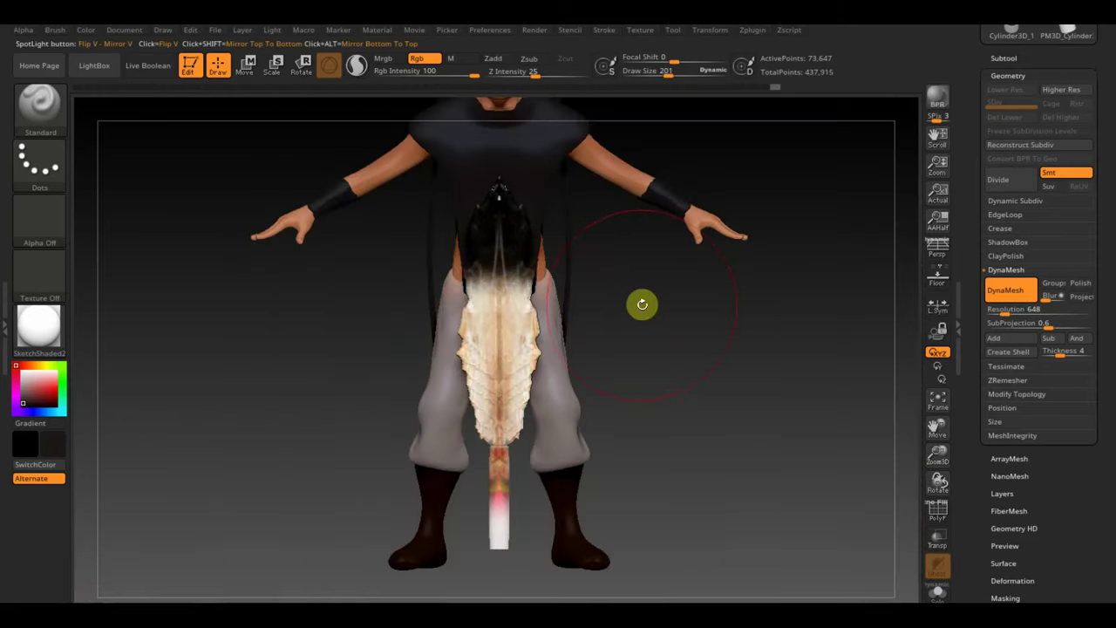
{"action": "mouse_move", "coordinate": [719, 298]}
{"action": "left_mouse_down"}
{"action": "mouse_move", "coordinate": [708, 323]}
{"action": "mouse_move", "coordinate": [755, 314]}
{"action": "mouse_move", "coordinate": [728, 324]}
{"action": "left_mouse_up"}
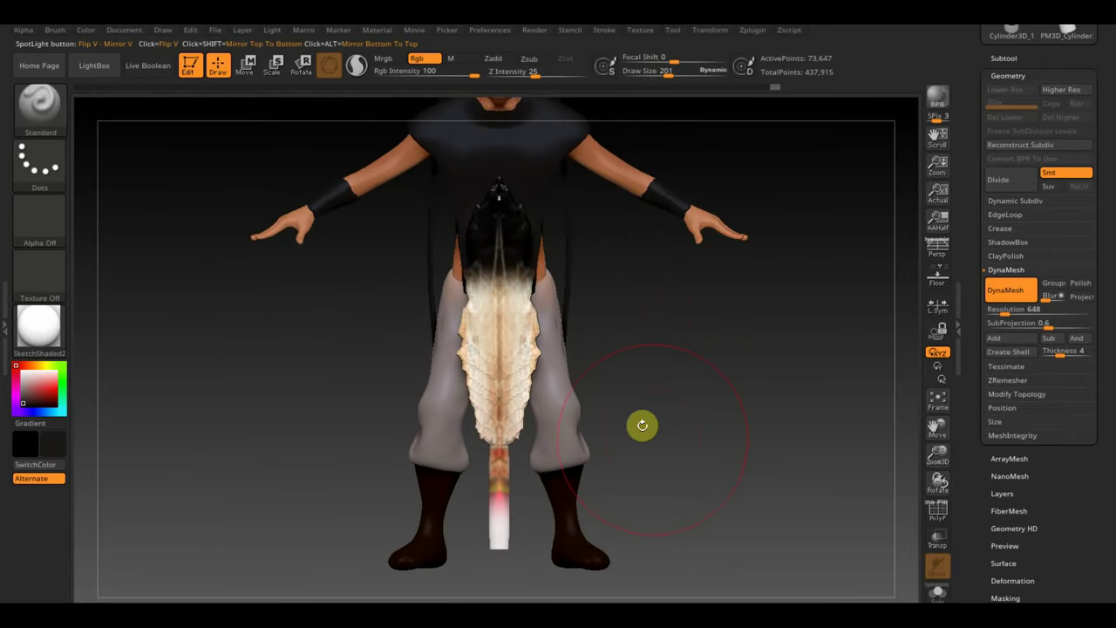
Step: Fine-tune the reference position, paint its red and yellow banding onto the strip, then hide it
{"action": "key", "text": "shift+z"}
{"action": "key", "text": "z"}
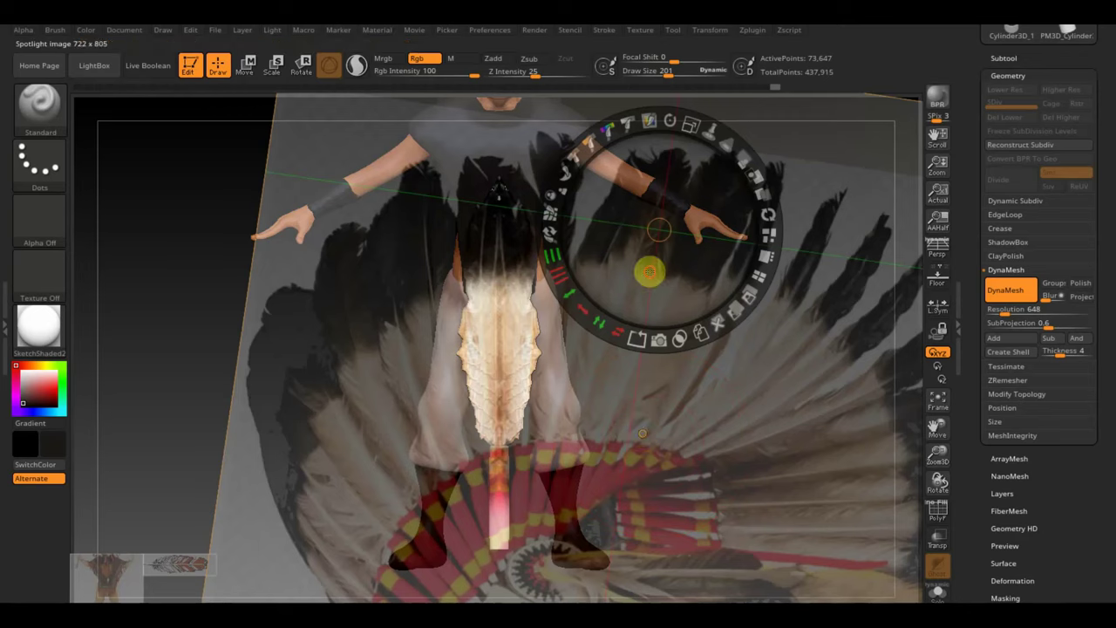
{"action": "left_click_drag", "start_coordinate": [650, 272], "coordinate": [645, 256]}
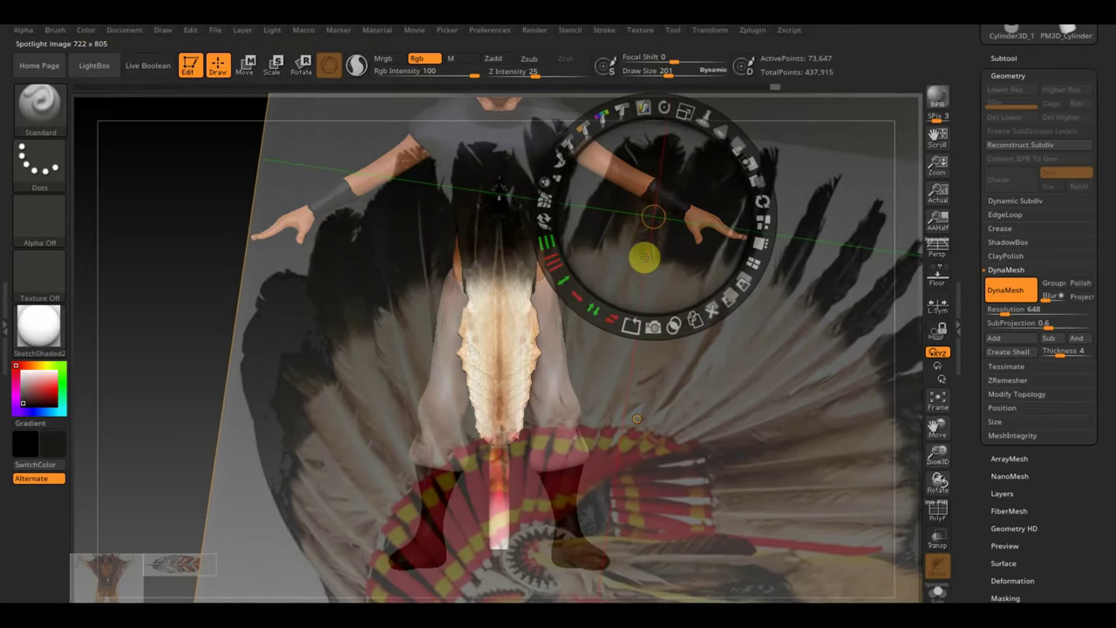
{"action": "key", "text": "z"}
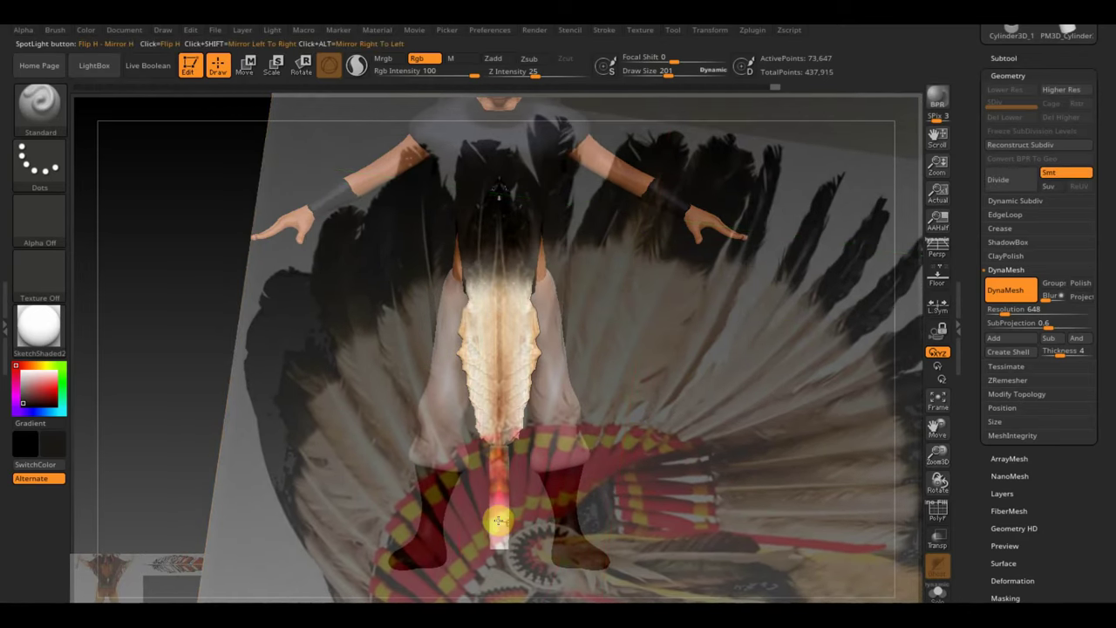
{"action": "left_click_drag", "start_coordinate": [498, 522], "coordinate": [498, 489]}
{"action": "key", "text": "shift+z"}
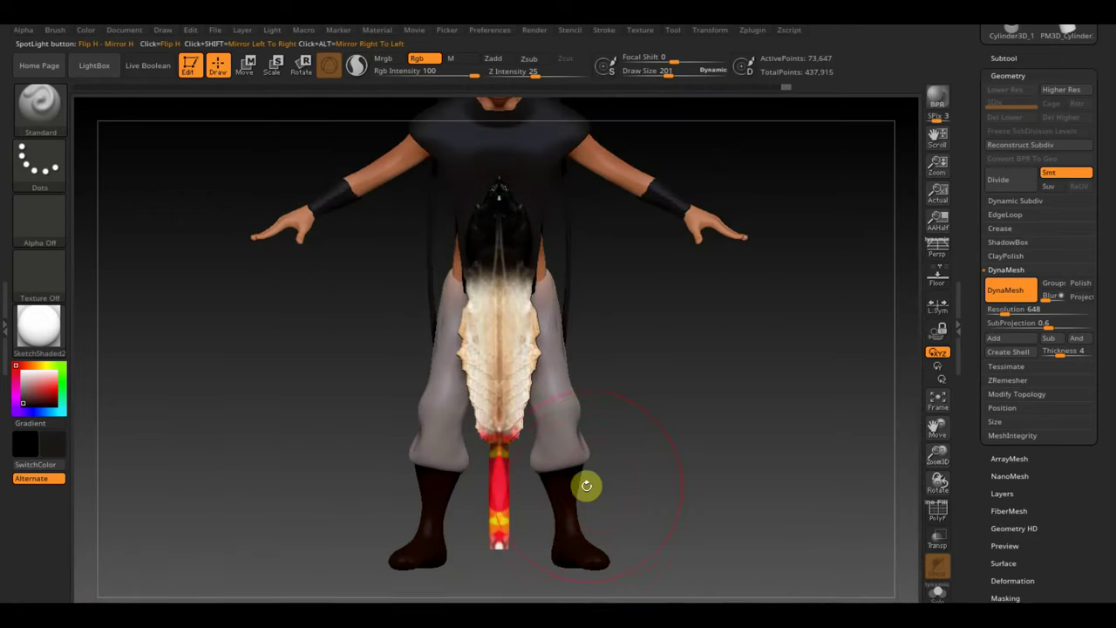
{"action": "key", "text": "ctrl"}
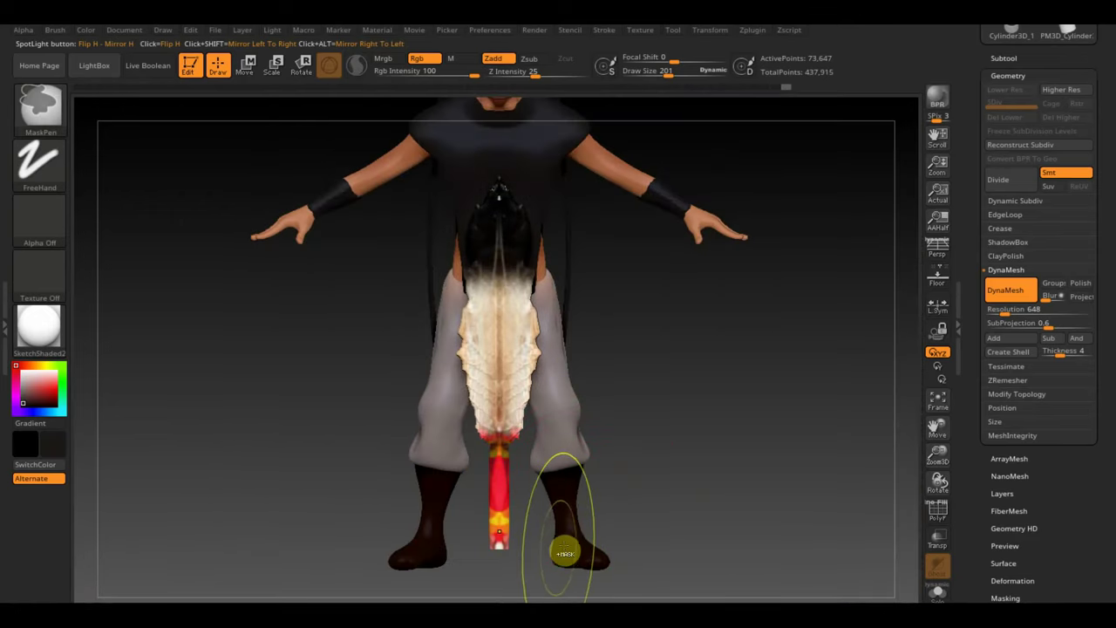
Step: Mask two thin bands across the strip at Draw Size 73 and fill red
{"action": "left_click_drag", "start_coordinate": [676, 79], "coordinate": [652, 79]}
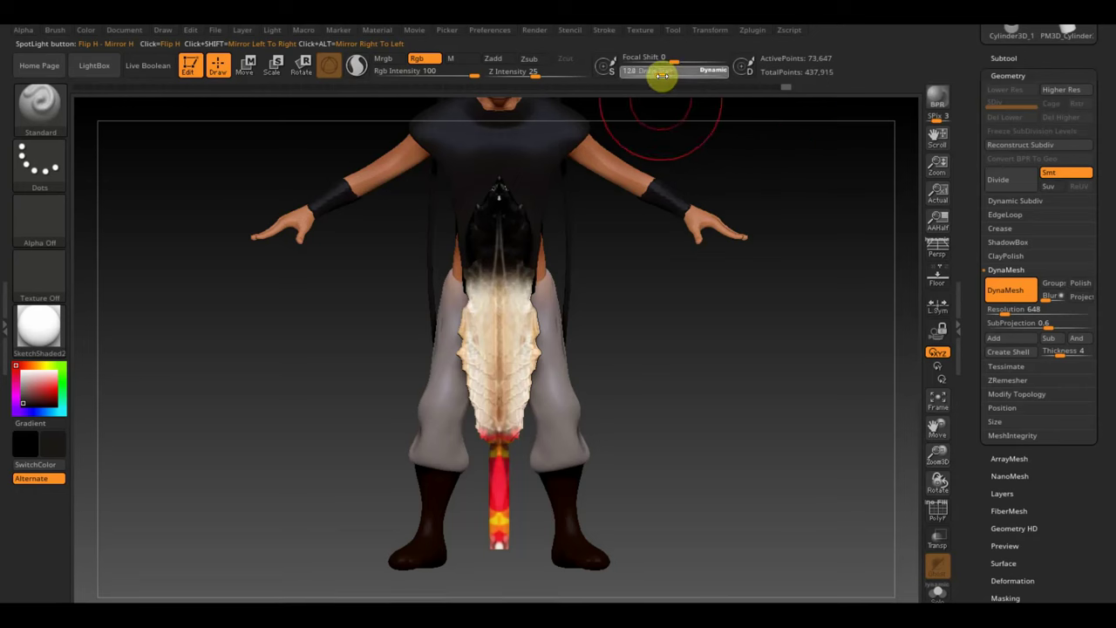
{"action": "key", "text": "ctrl"}
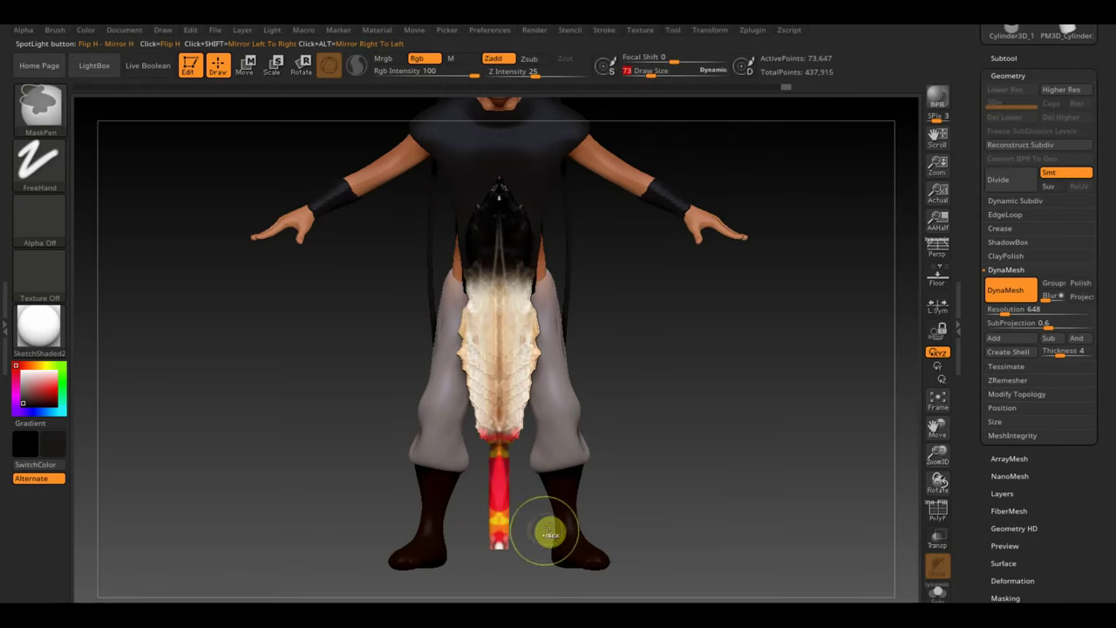
{"action": "left_click_drag", "start_coordinate": [471, 515], "coordinate": [463, 512], "text": "ctrl"}
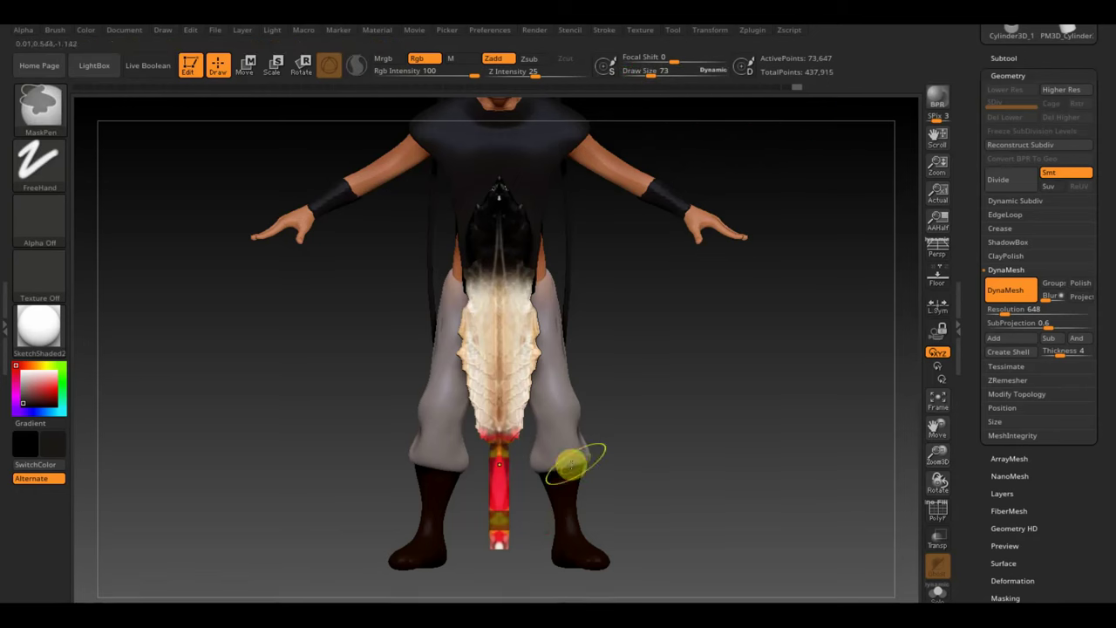
{"action": "left_click_drag", "start_coordinate": [600, 456], "coordinate": [444, 464], "text": "ctrl"}
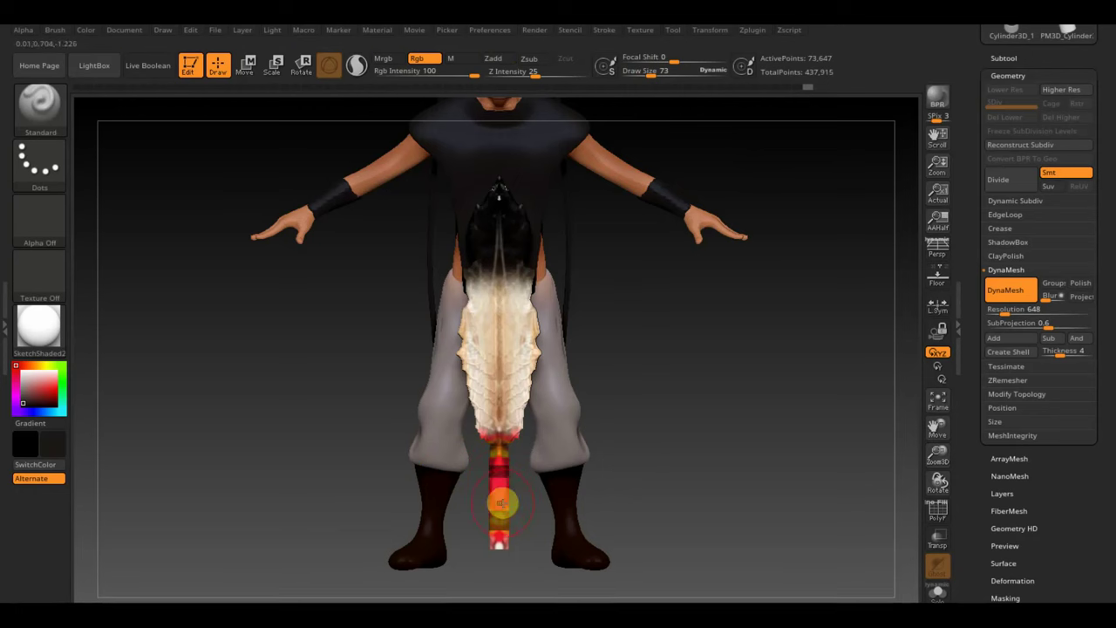
{"action": "key", "text": "c"}
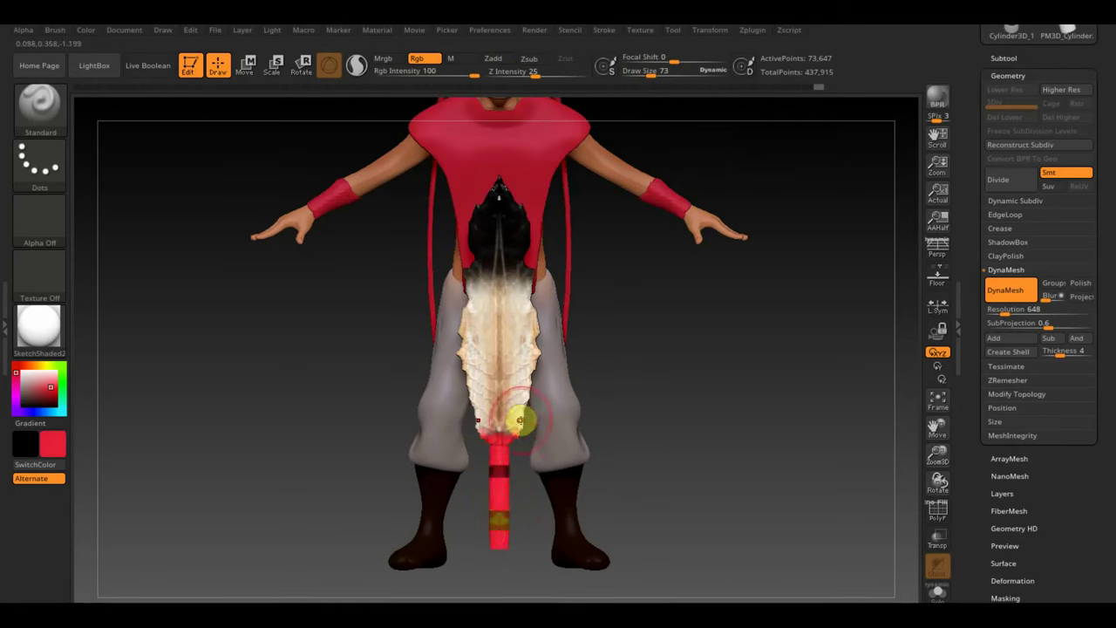
Step: Try cream and tan colours before settling back on red
{"action": "key", "text": "c"}
{"action": "left_click_drag", "start_coordinate": [663, 69], "coordinate": [656, 69]}
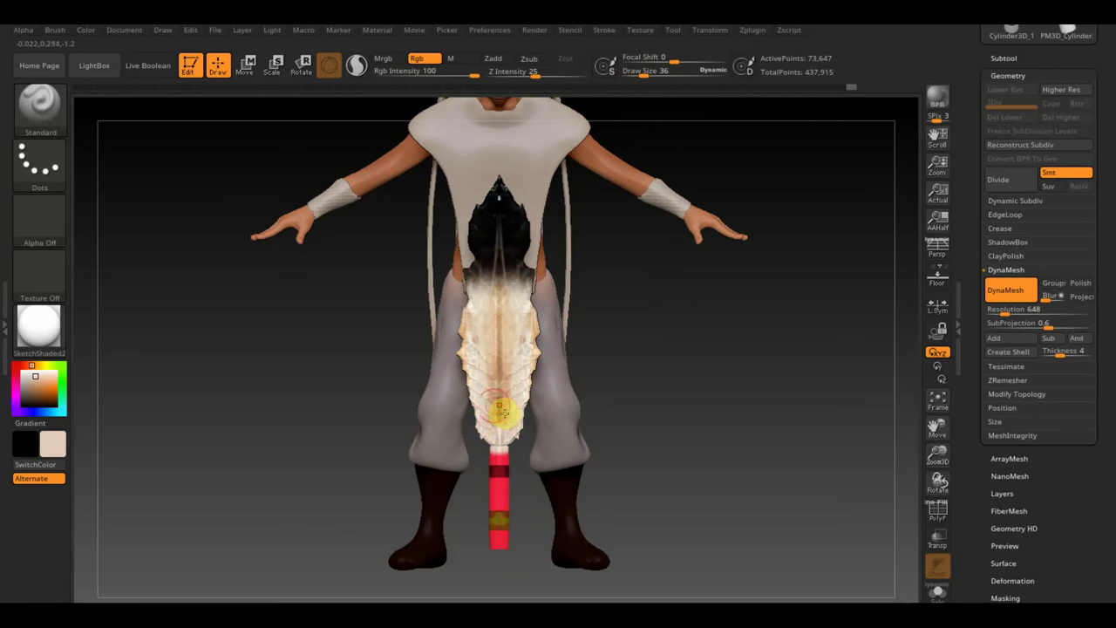
{"action": "key", "text": "c"}
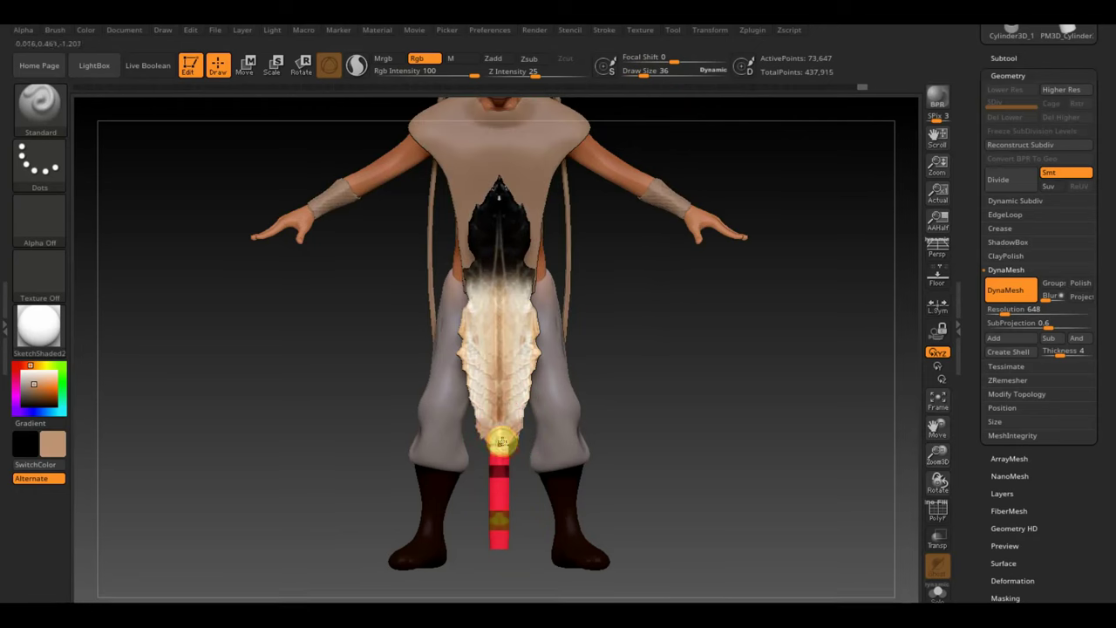
{"action": "key", "text": "c"}
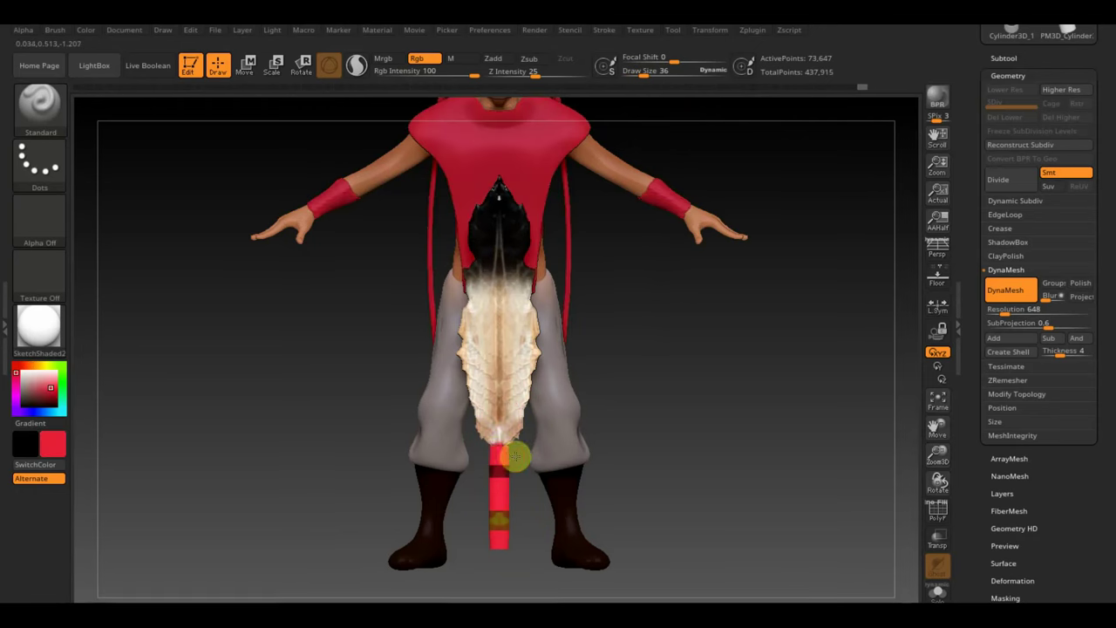
{"action": "mouse_move", "coordinate": [621, 455]}
{"action": "left_mouse_down"}
{"action": "mouse_move", "coordinate": [774, 454]}
{"action": "mouse_move", "coordinate": [685, 442]}
{"action": "mouse_move", "coordinate": [667, 460]}
{"action": "left_mouse_up"}
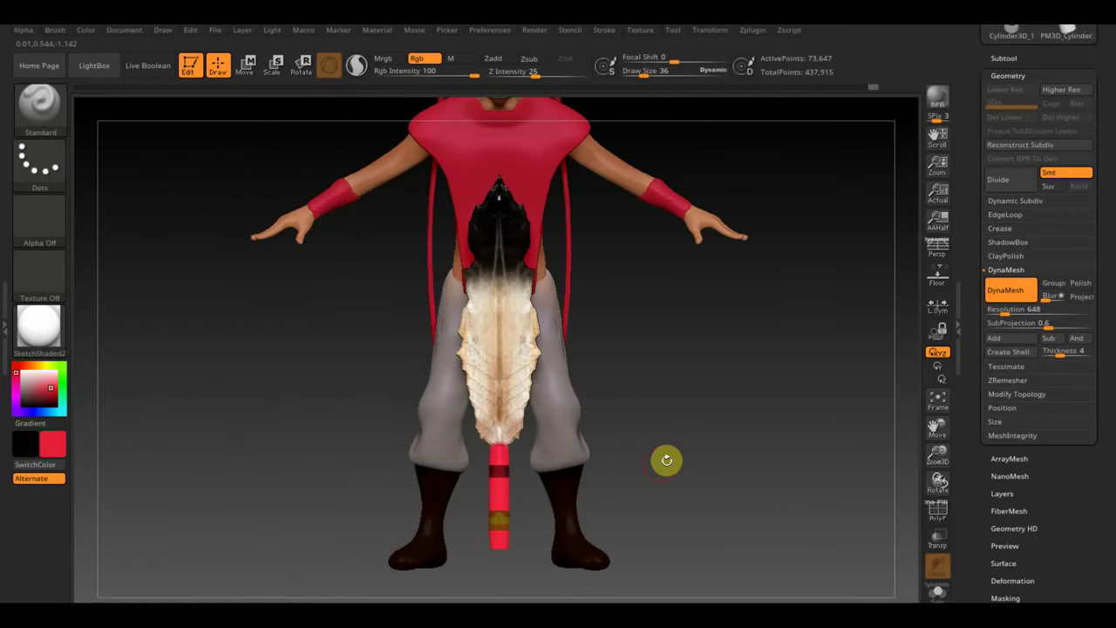
Step: Invert the strip mask, fill the bands yellow, and turn to side profile
{"action": "left_click", "coordinate": [596, 497], "text": "ctrl"}
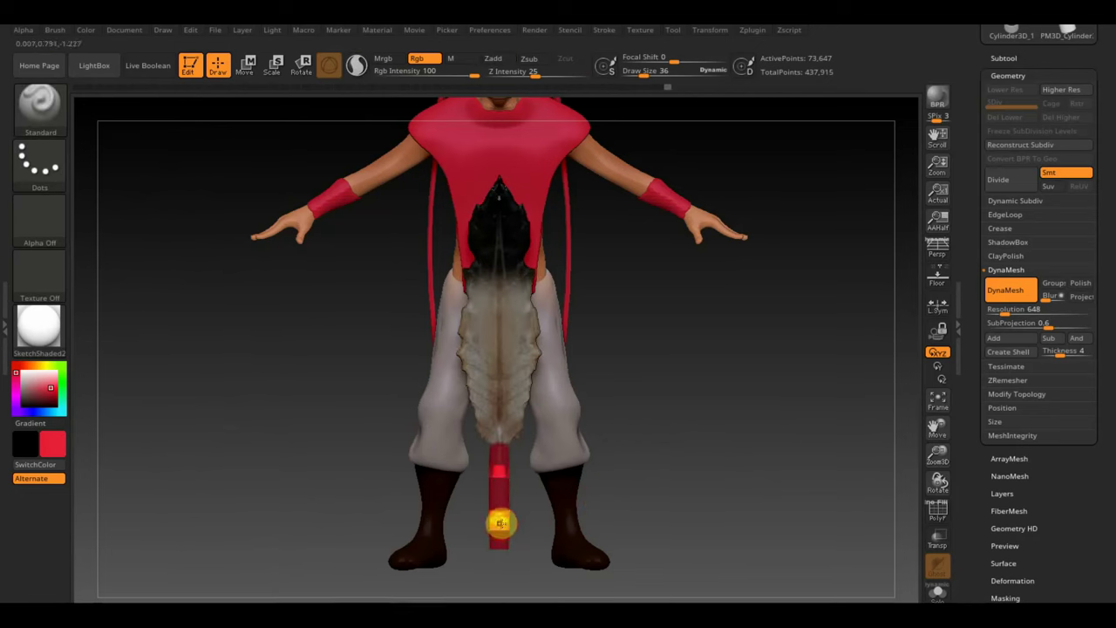
{"action": "key", "text": "c"}
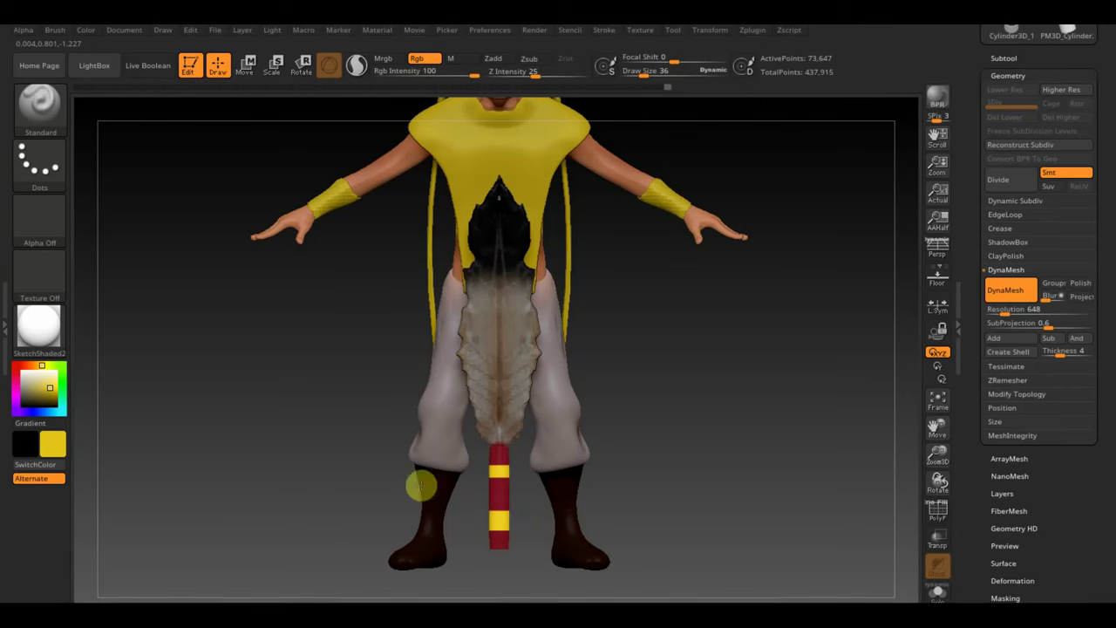
{"action": "mouse_move", "coordinate": [530, 514]}
{"action": "left_mouse_down"}
{"action": "mouse_move", "coordinate": [737, 494]}
{"action": "mouse_move", "coordinate": [601, 497]}
{"action": "mouse_move", "coordinate": [773, 456]}
{"action": "mouse_move", "coordinate": [638, 472]}
{"action": "left_mouse_up"}
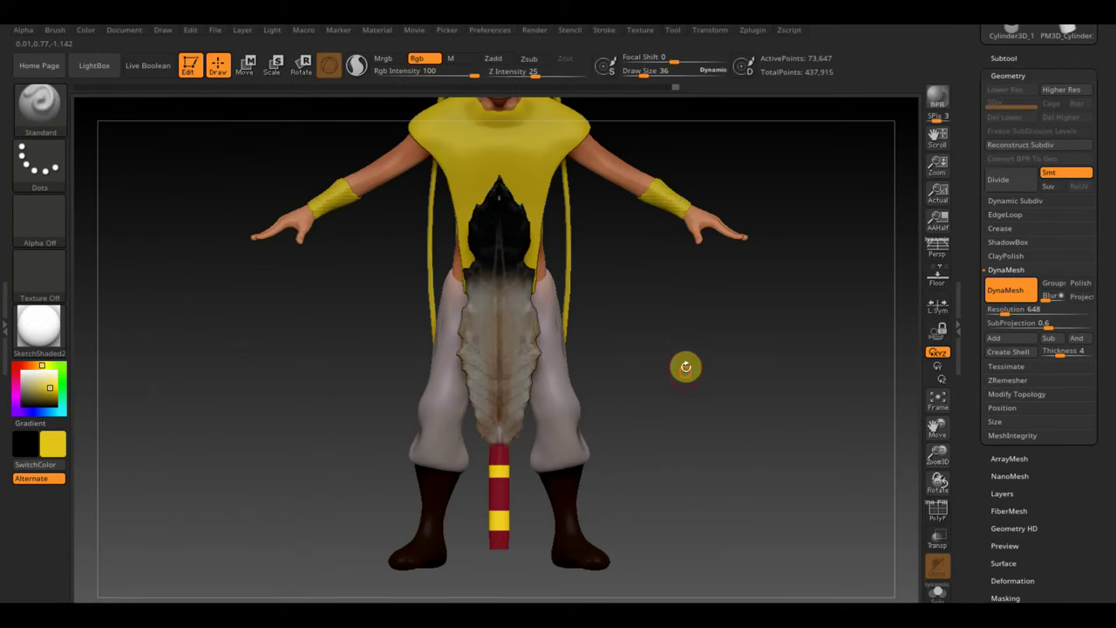
{"action": "key", "text": "f"}
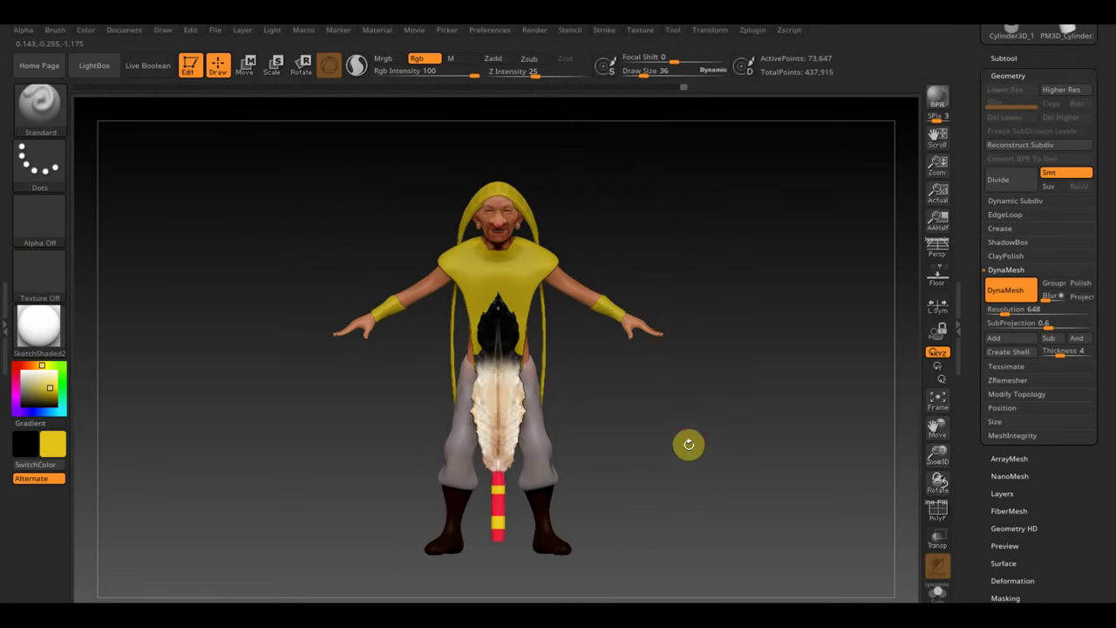
{"action": "left_click_drag", "start_coordinate": [689, 444], "coordinate": [776, 451]}
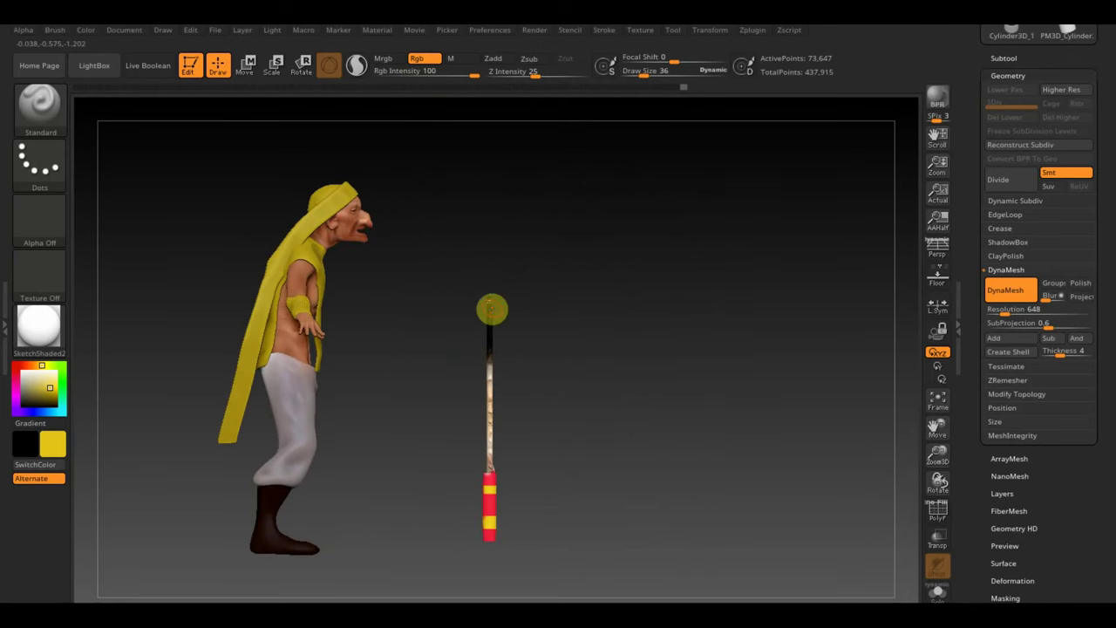
Step: Tilt the stick about 27 degrees and move it up toward the head
{"action": "left_click", "coordinate": [245, 64]}
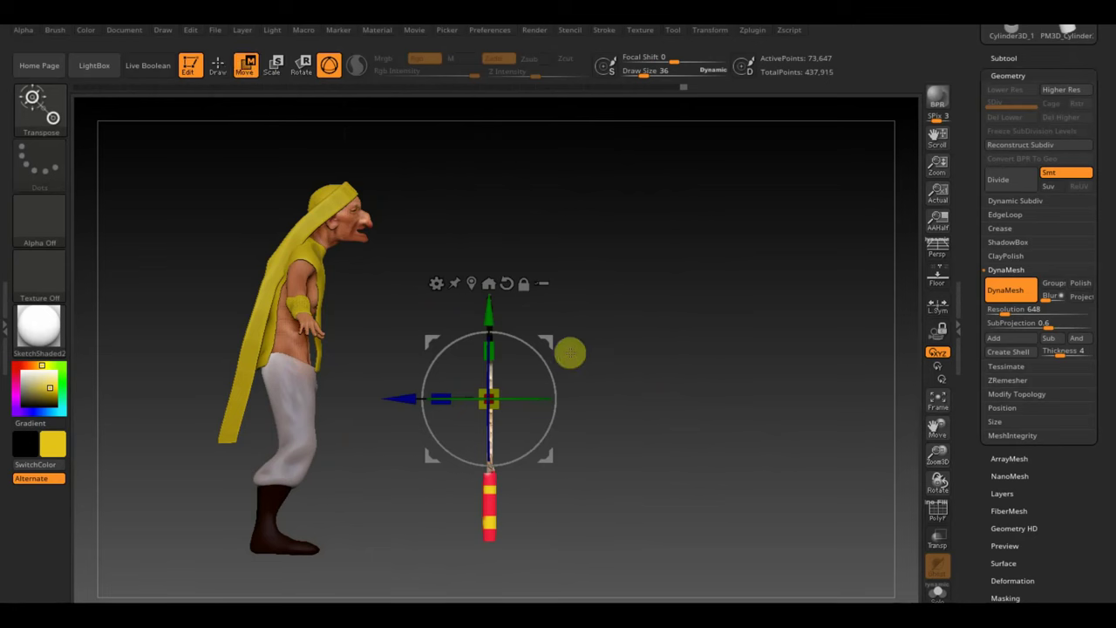
{"action": "mouse_move", "coordinate": [571, 351]}
{"action": "left_mouse_down"}
{"action": "mouse_move", "coordinate": [563, 374]}
{"action": "mouse_move", "coordinate": [555, 371]}
{"action": "mouse_move", "coordinate": [521, 309]}
{"action": "mouse_move", "coordinate": [560, 376]}
{"action": "left_mouse_up"}
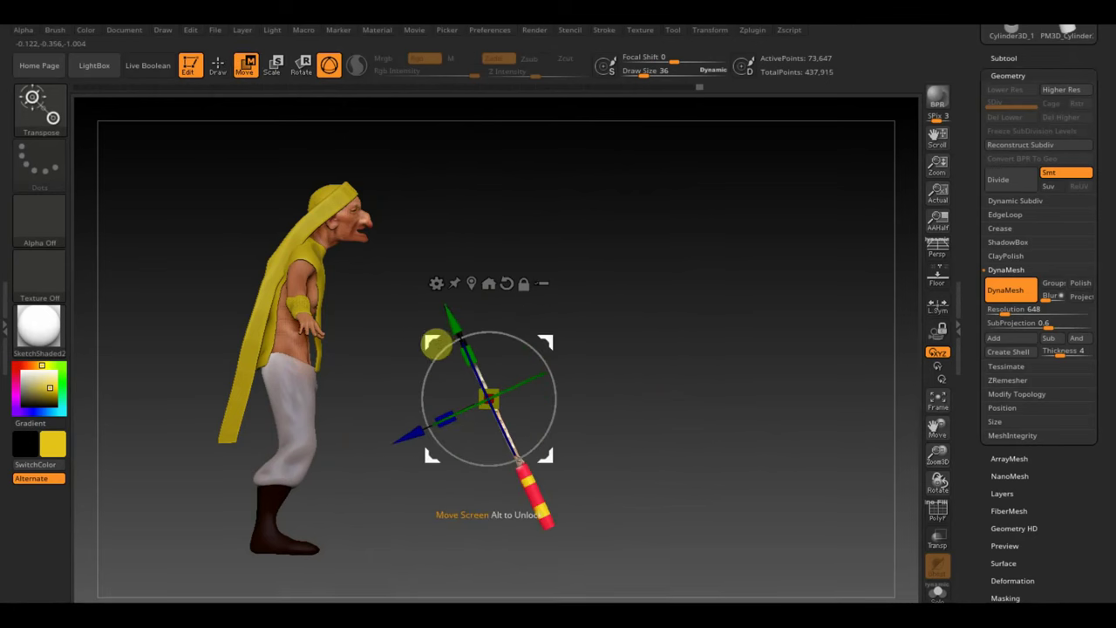
{"action": "mouse_move", "coordinate": [436, 344]}
{"action": "left_mouse_down"}
{"action": "mouse_move", "coordinate": [251, 100]}
{"action": "mouse_move", "coordinate": [225, 28]}
{"action": "left_mouse_up"}
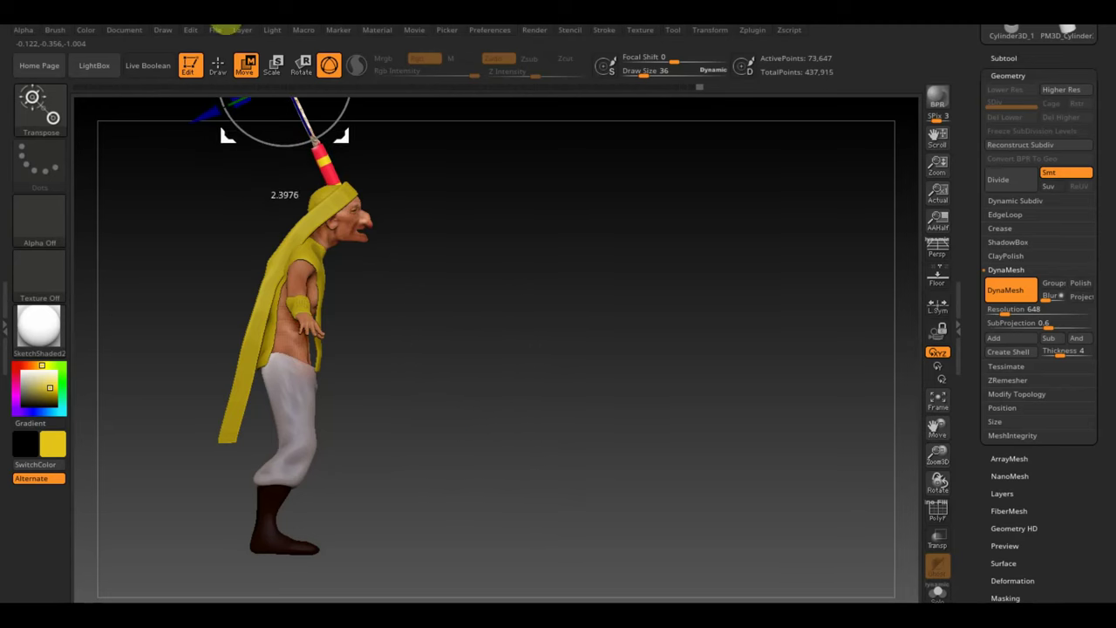
{"action": "mouse_move", "coordinate": [622, 210]}
{"action": "left_mouse_down"}
{"action": "mouse_move", "coordinate": [658, 336]}
{"action": "mouse_move", "coordinate": [574, 376]}
{"action": "left_mouse_up"}
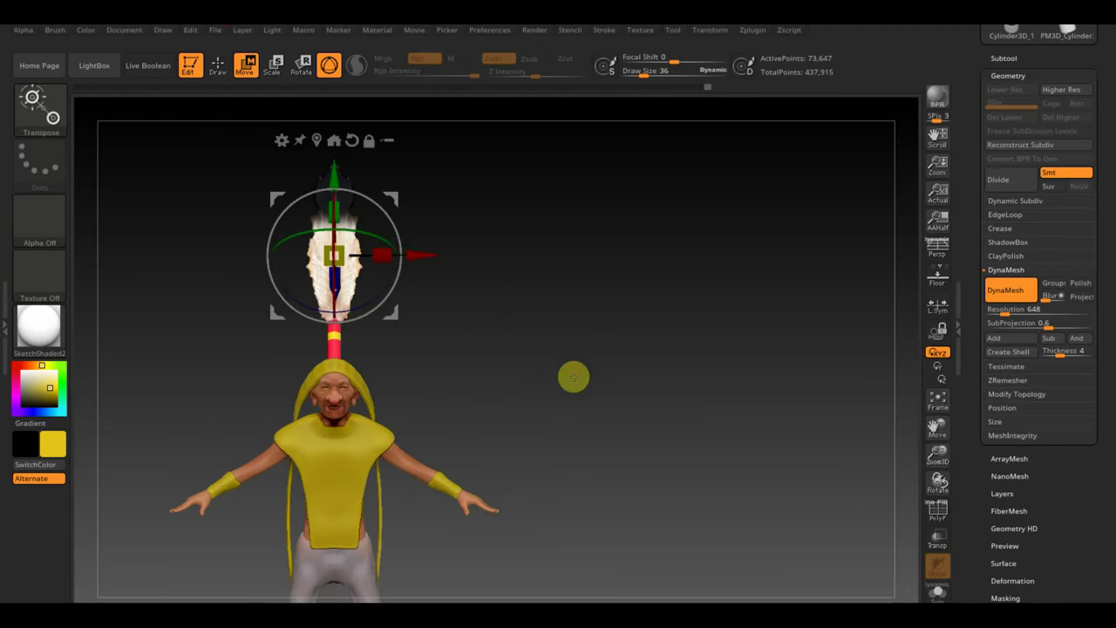
{"action": "left_click_drag", "start_coordinate": [551, 317], "coordinate": [633, 369], "text": "alt"}
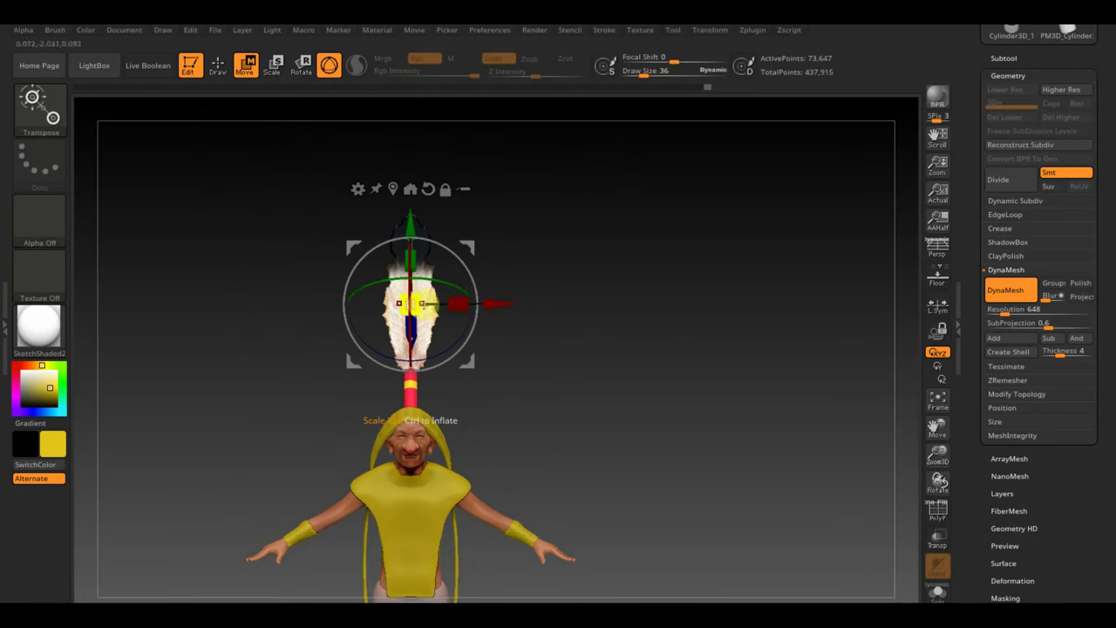
Step: Shrink the feather, stand it upright and seat it onto the stick
{"action": "mouse_move", "coordinate": [425, 296]}
{"action": "left_mouse_down"}
{"action": "mouse_move", "coordinate": [408, 299]}
{"action": "mouse_move", "coordinate": [457, 262]}
{"action": "left_mouse_up"}
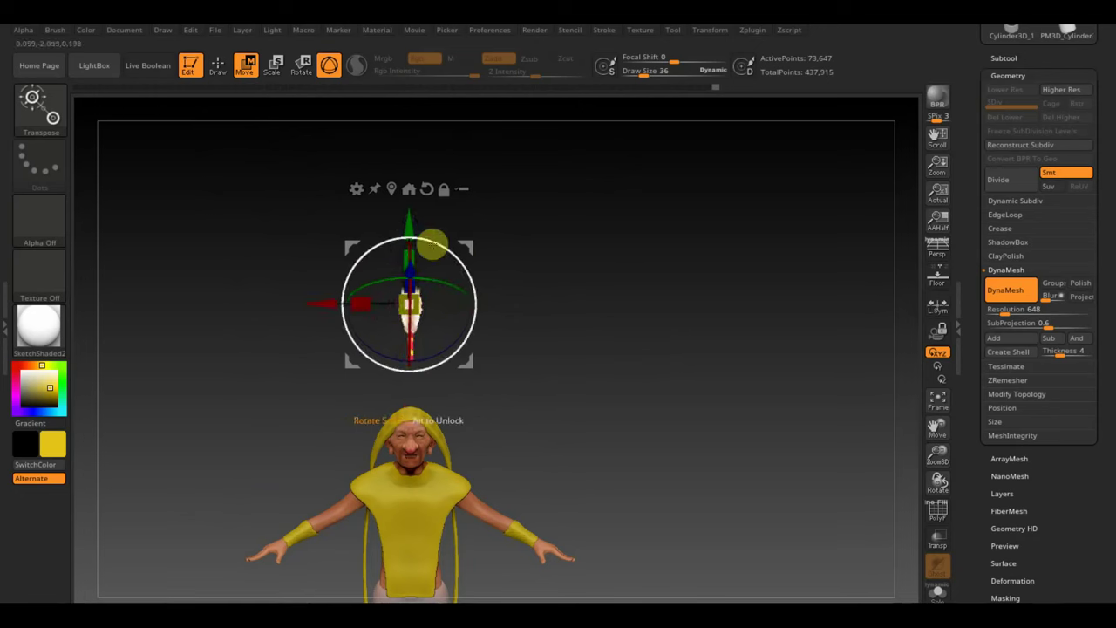
{"action": "left_click_drag", "start_coordinate": [410, 219], "coordinate": [407, 270]}
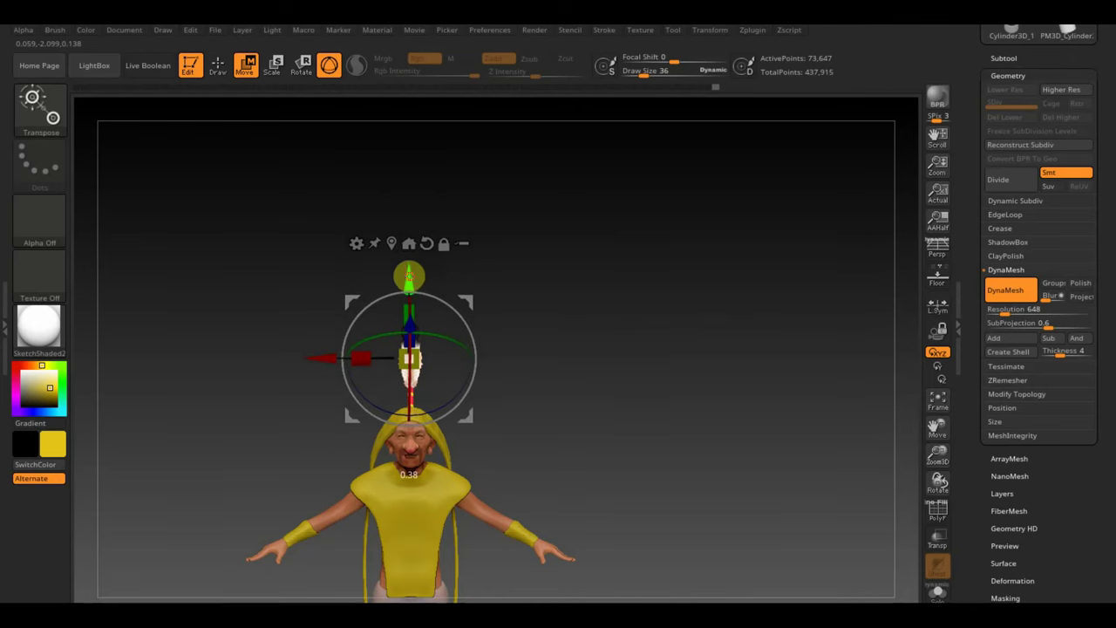
{"action": "mouse_move", "coordinate": [585, 294]}
{"action": "left_mouse_down"}
{"action": "mouse_move", "coordinate": [667, 296]}
{"action": "mouse_move", "coordinate": [661, 315]}
{"action": "mouse_move", "coordinate": [730, 429]}
{"action": "left_mouse_up"}
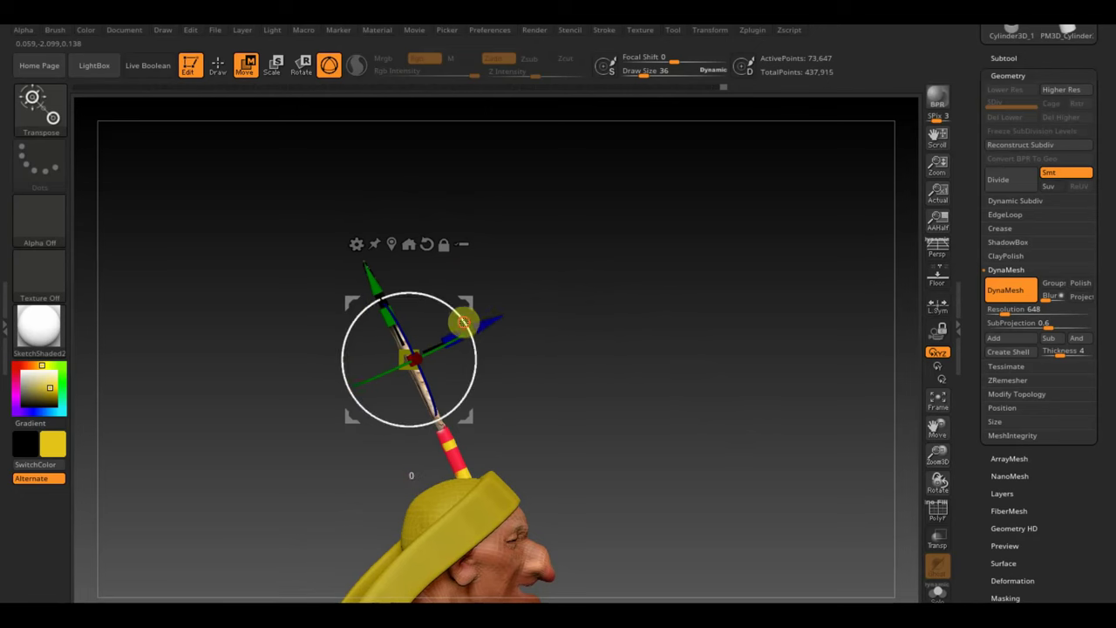
{"action": "left_click_drag", "start_coordinate": [464, 322], "coordinate": [456, 315]}
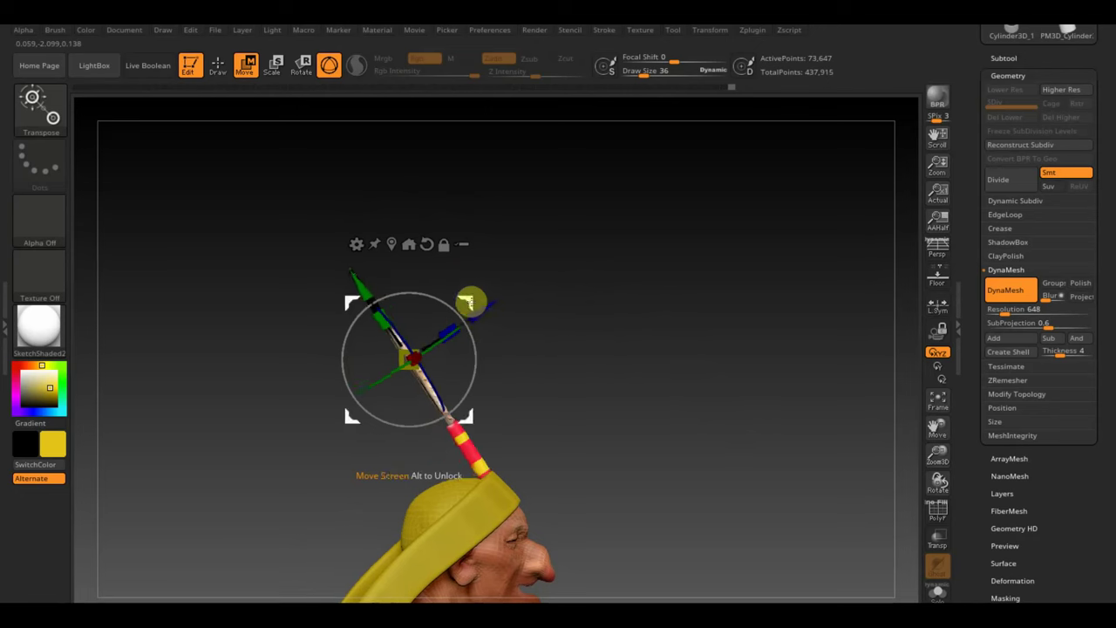
{"action": "left_click_drag", "start_coordinate": [344, 301], "coordinate": [347, 308]}
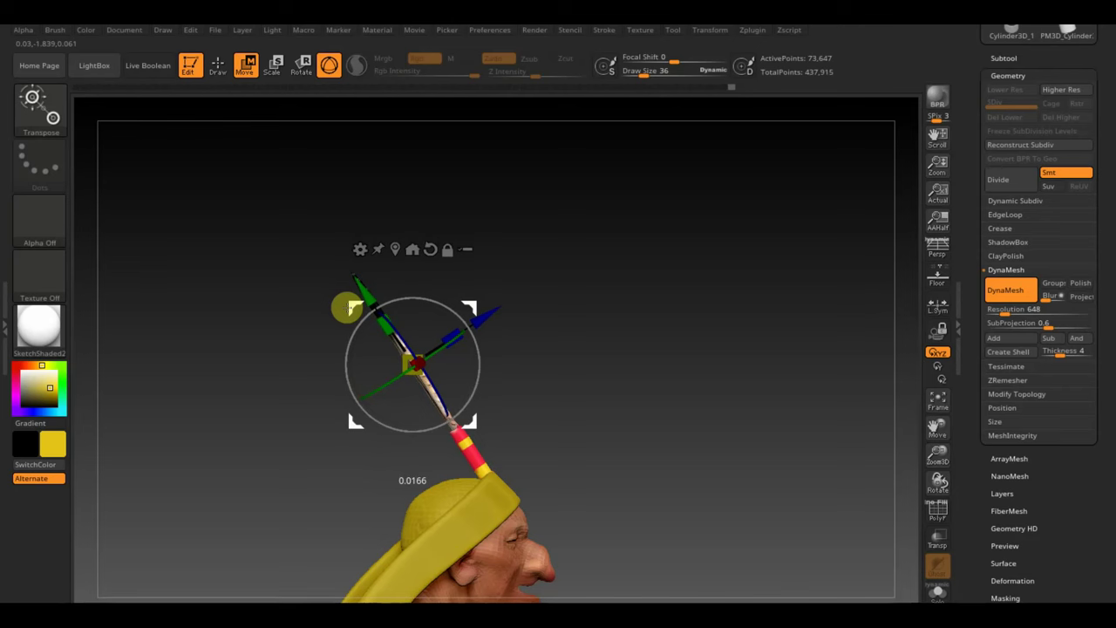
{"action": "left_click_drag", "start_coordinate": [347, 308], "coordinate": [348, 308]}
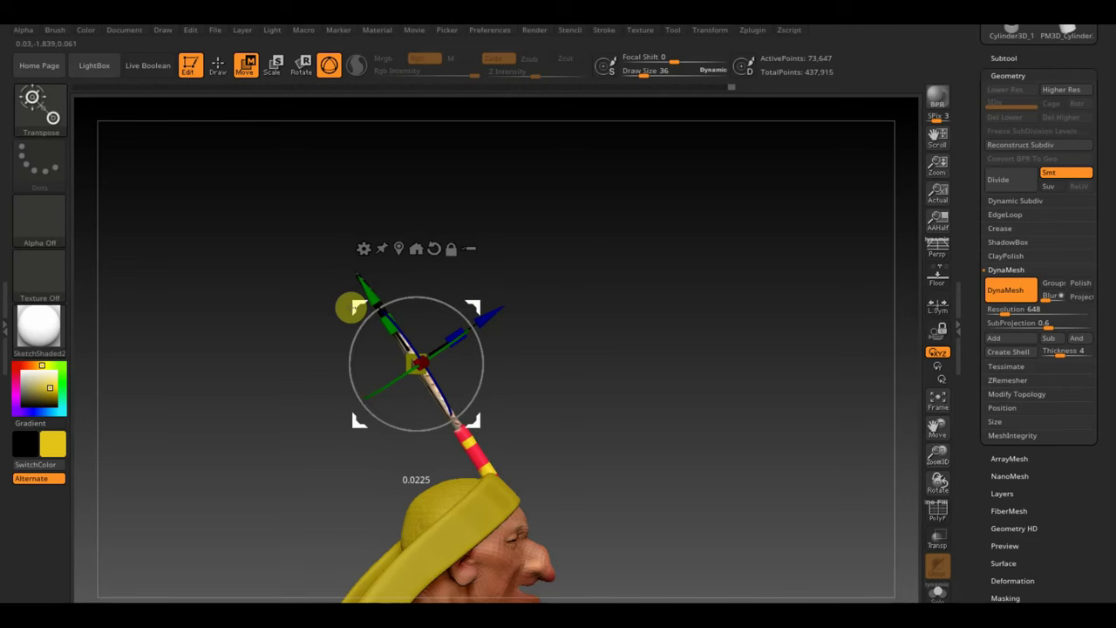
{"action": "mouse_move", "coordinate": [505, 340]}
{"action": "left_mouse_down"}
{"action": "mouse_move", "coordinate": [559, 369]}
{"action": "mouse_move", "coordinate": [523, 391]}
{"action": "mouse_move", "coordinate": [611, 392]}
{"action": "left_mouse_up"}
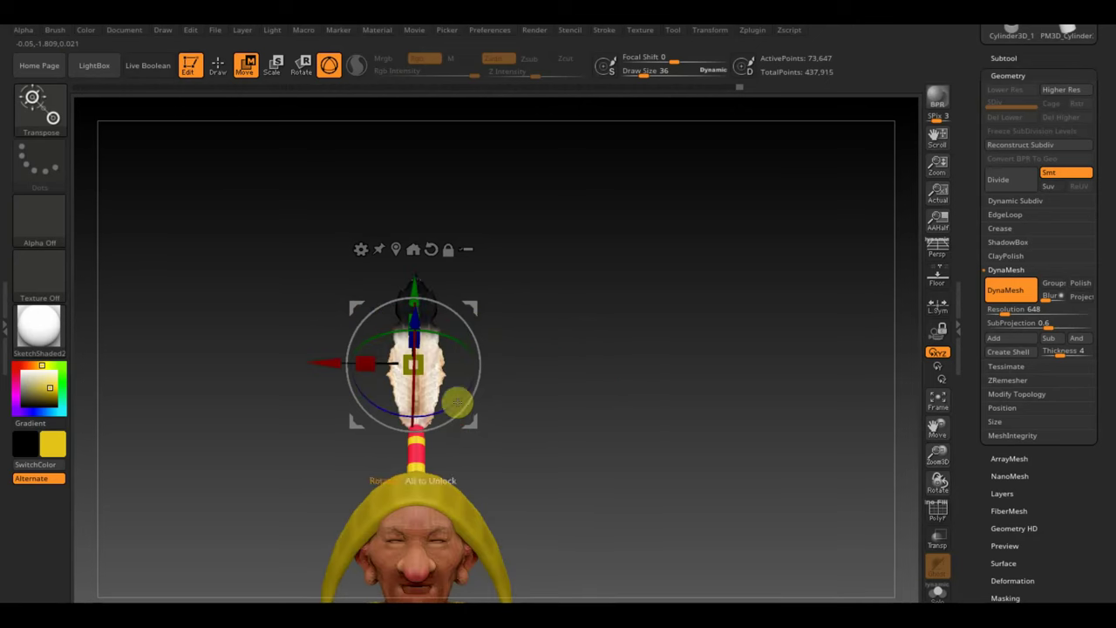
Step: Duplicate the feather to the left, then rotate and lengthen the copy
{"action": "key", "text": "ctrl"}
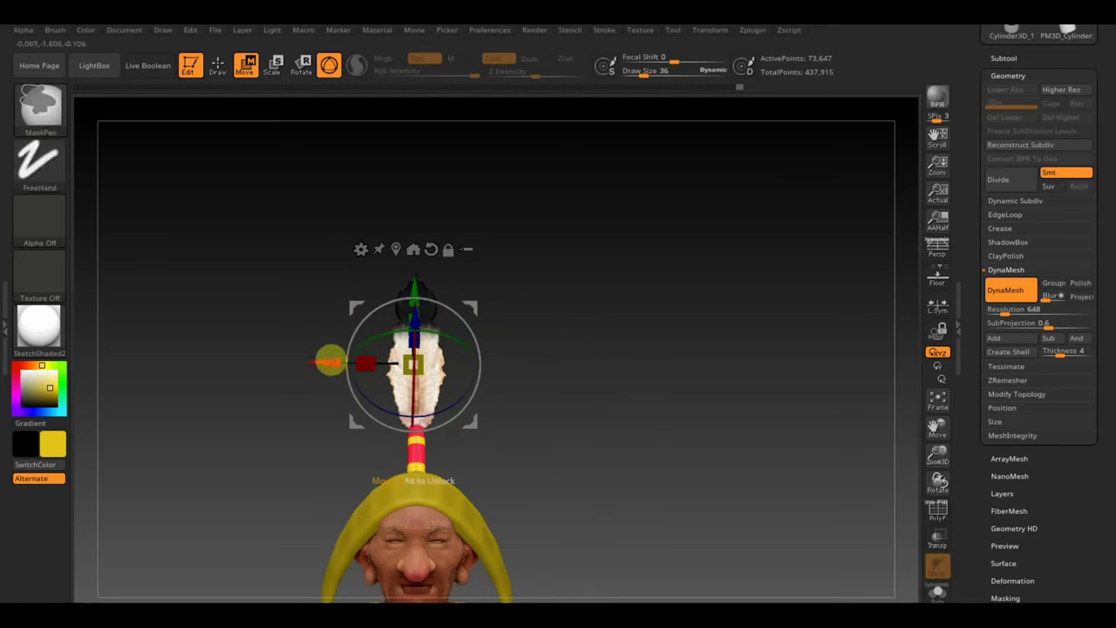
{"action": "left_click_drag", "start_coordinate": [330, 361], "coordinate": [306, 368], "text": "ctrl"}
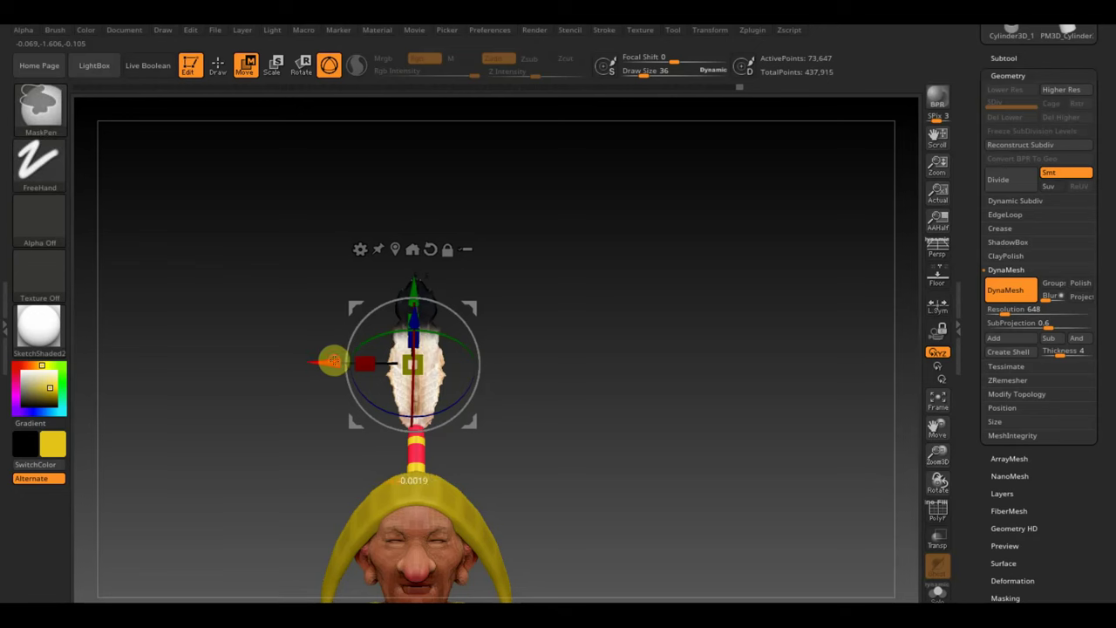
{"action": "mouse_move", "coordinate": [601, 410]}
{"action": "left_mouse_down"}
{"action": "mouse_move", "coordinate": [512, 353]}
{"action": "mouse_move", "coordinate": [441, 340]}
{"action": "mouse_move", "coordinate": [443, 305]}
{"action": "mouse_move", "coordinate": [580, 412]}
{"action": "mouse_move", "coordinate": [571, 459]}
{"action": "left_mouse_up"}
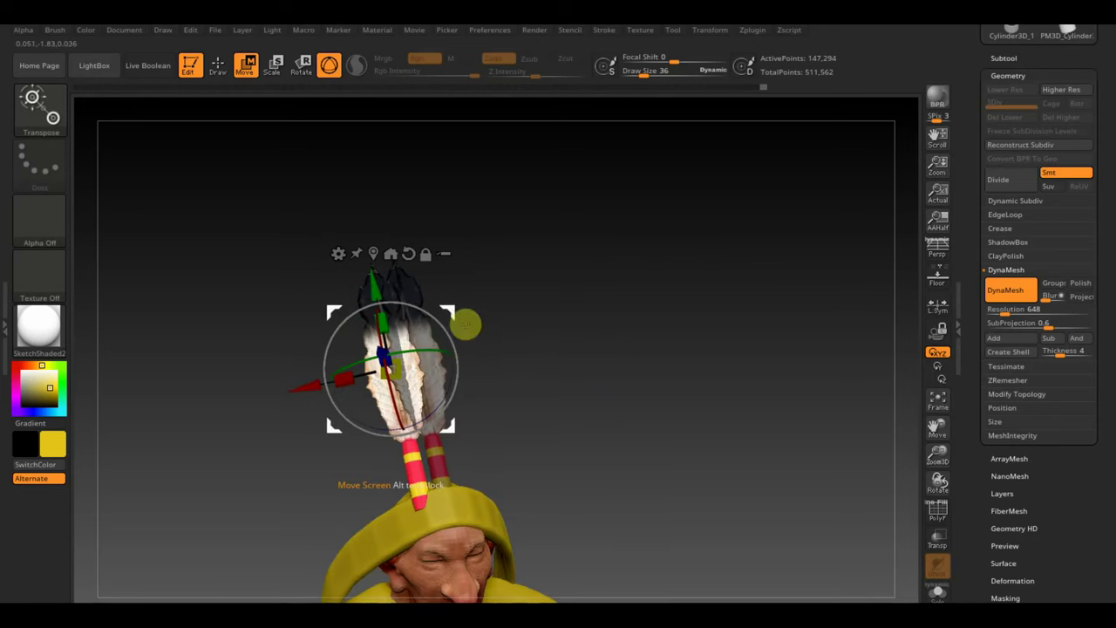
{"action": "mouse_move", "coordinate": [463, 322]}
{"action": "left_mouse_down"}
{"action": "mouse_move", "coordinate": [444, 333]}
{"action": "mouse_move", "coordinate": [638, 356]}
{"action": "mouse_move", "coordinate": [614, 381]}
{"action": "left_mouse_up"}
{"action": "mouse_move", "coordinate": [432, 355]}
{"action": "left_mouse_down"}
{"action": "mouse_move", "coordinate": [599, 361]}
{"action": "mouse_move", "coordinate": [546, 378]}
{"action": "mouse_move", "coordinate": [588, 375]}
{"action": "mouse_move", "coordinate": [606, 358]}
{"action": "mouse_move", "coordinate": [512, 359]}
{"action": "left_mouse_up"}
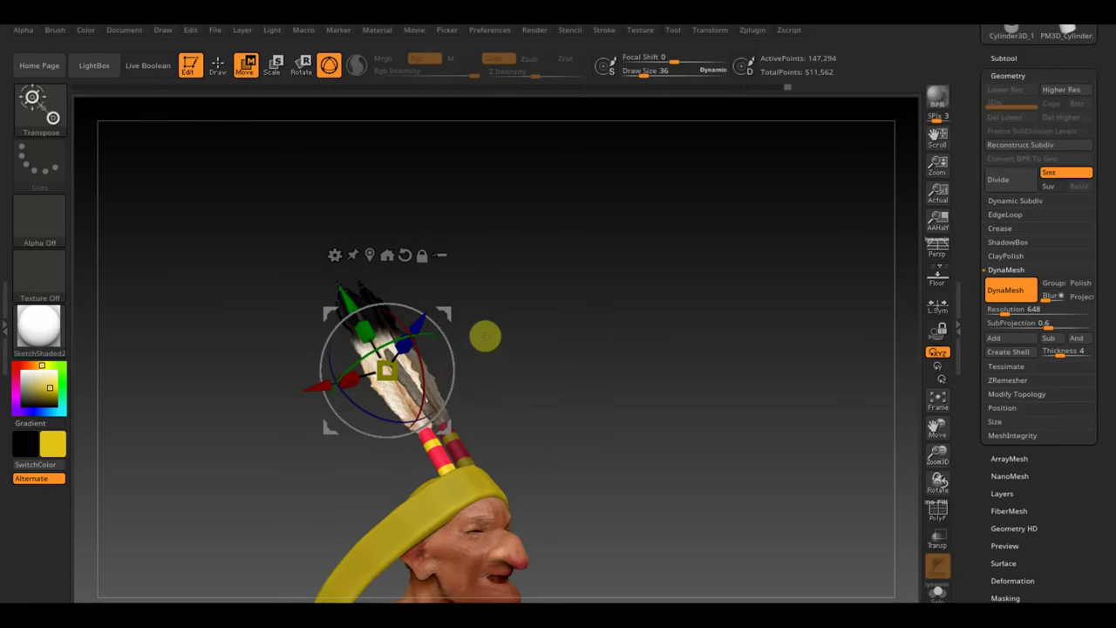
Step: Make a third feather, slide it along and tilt it outward to the left
{"action": "key", "text": "ctrl"}
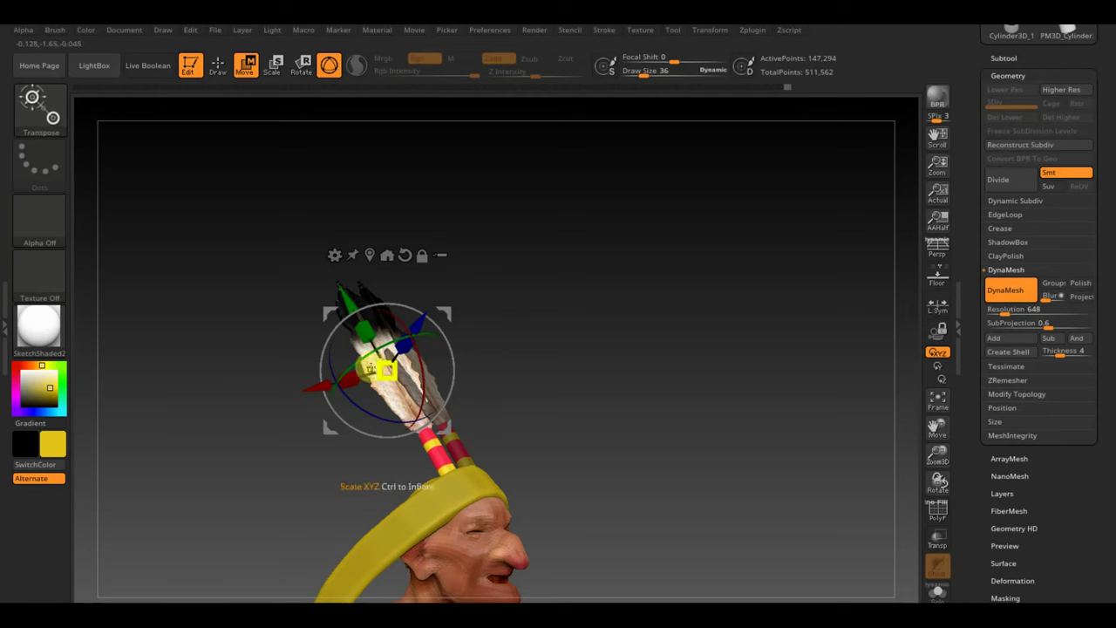
{"action": "left_click_drag", "start_coordinate": [321, 389], "coordinate": [296, 390], "text": "ctrl"}
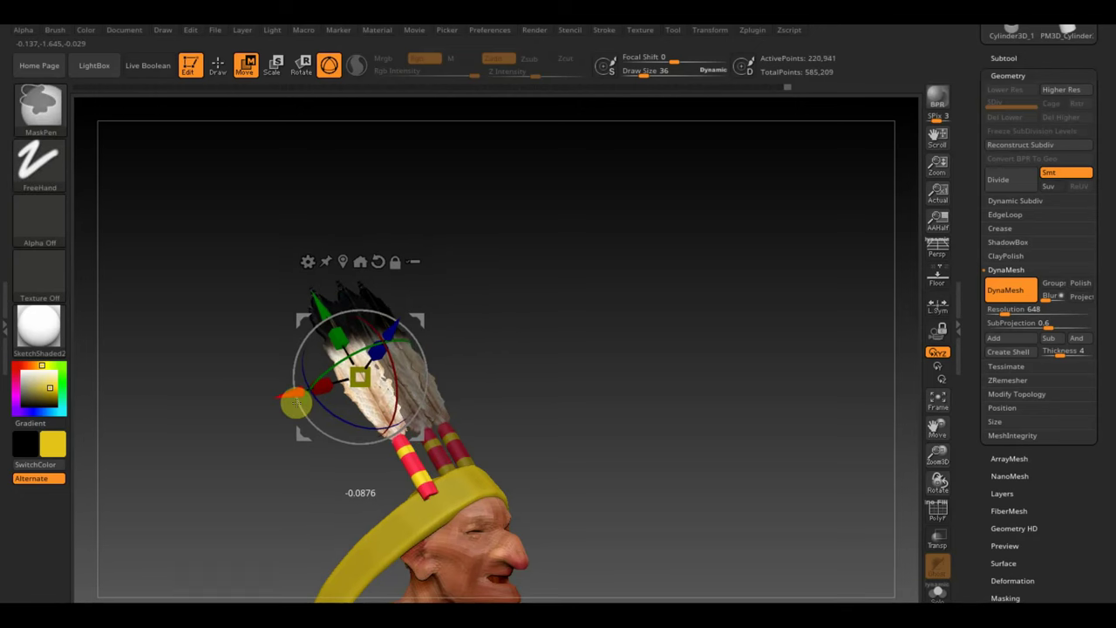
{"action": "left_click_drag", "start_coordinate": [583, 367], "coordinate": [624, 358]}
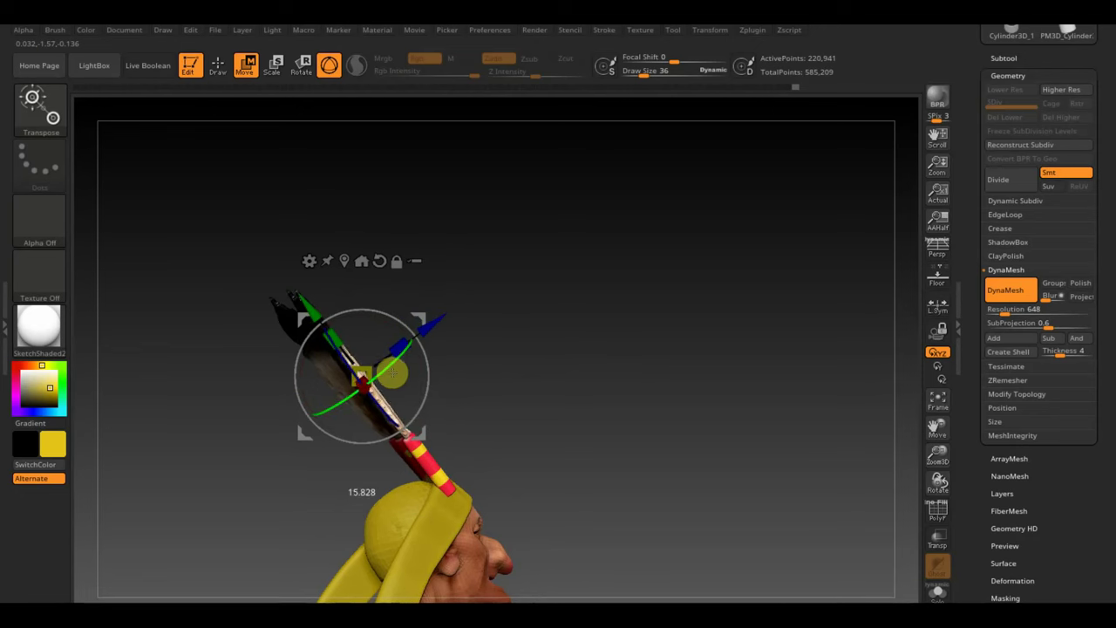
{"action": "left_click_drag", "start_coordinate": [440, 327], "coordinate": [402, 320]}
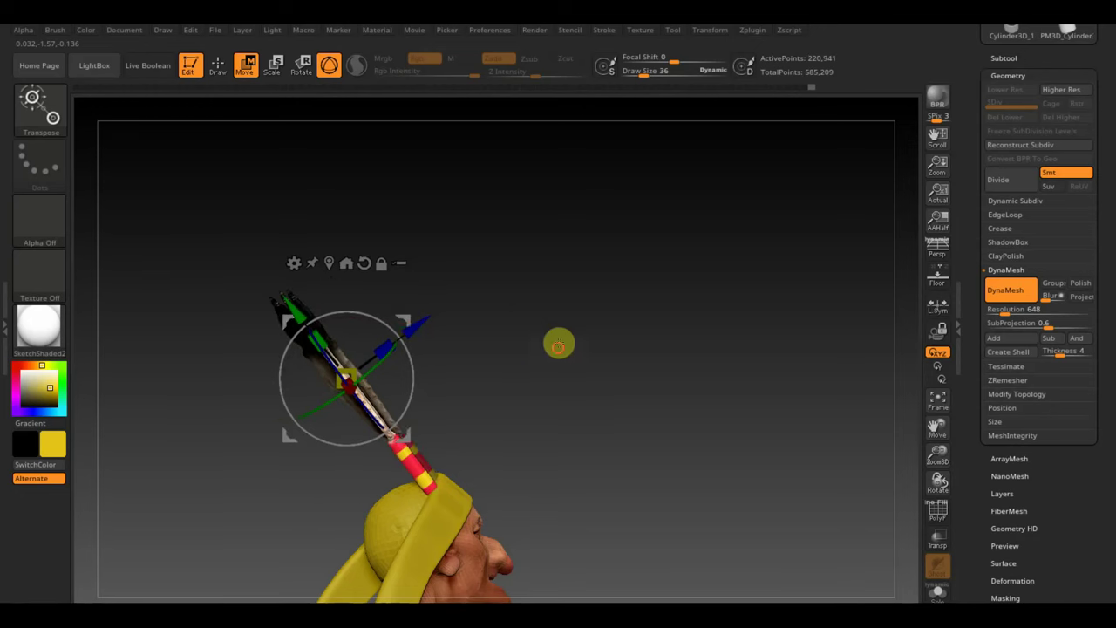
{"action": "mouse_move", "coordinate": [558, 341]}
{"action": "left_mouse_down"}
{"action": "mouse_move", "coordinate": [503, 391]}
{"action": "mouse_move", "coordinate": [525, 384]}
{"action": "left_mouse_up"}
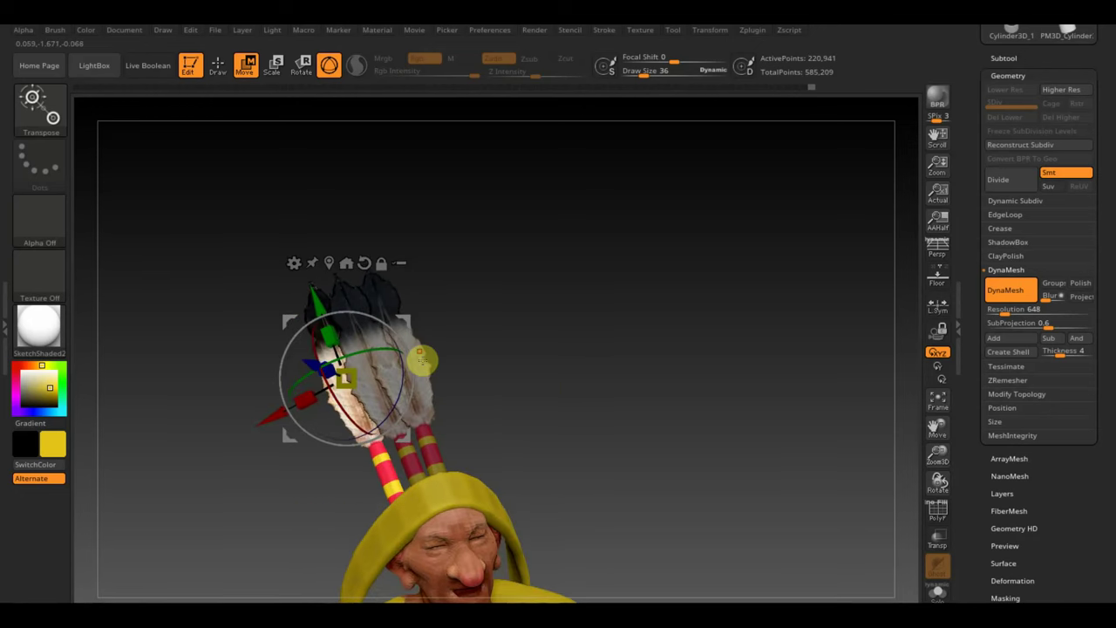
{"action": "left_click_drag", "start_coordinate": [402, 347], "coordinate": [395, 338]}
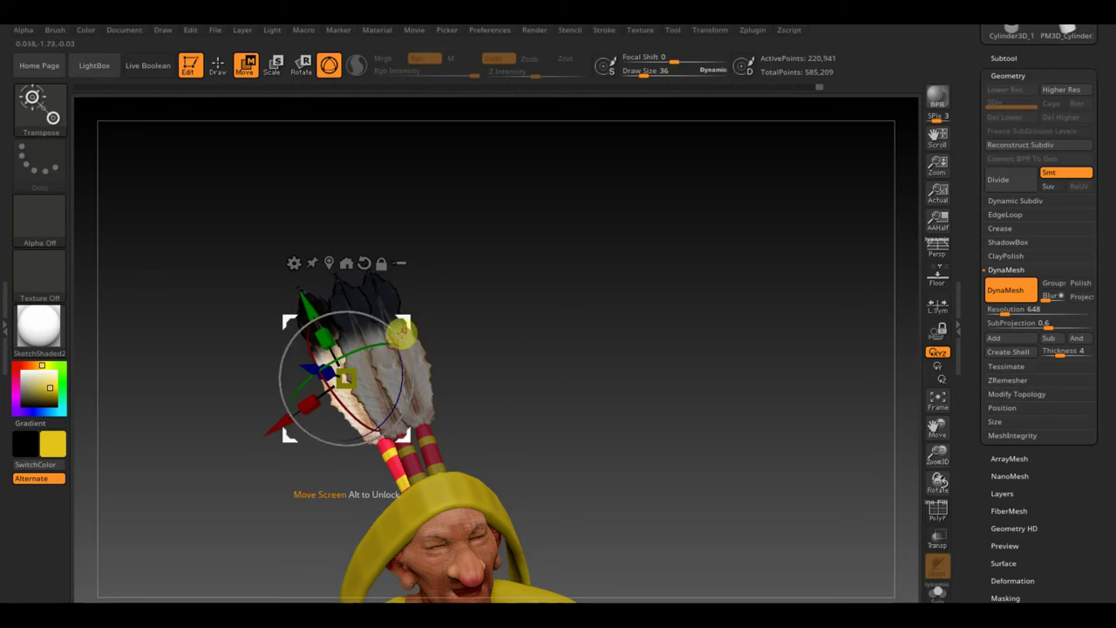
{"action": "mouse_move", "coordinate": [408, 319]}
{"action": "left_mouse_down"}
{"action": "mouse_move", "coordinate": [394, 322]}
{"action": "mouse_move", "coordinate": [570, 369]}
{"action": "mouse_move", "coordinate": [590, 389]}
{"action": "mouse_move", "coordinate": [566, 392]}
{"action": "left_mouse_up"}
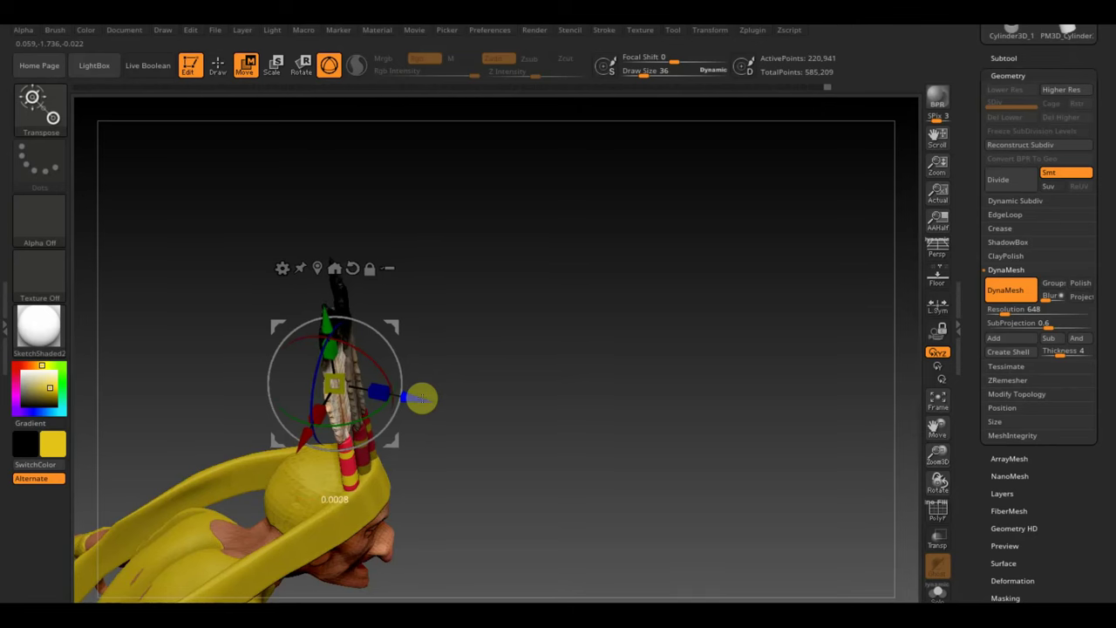
{"action": "mouse_move", "coordinate": [506, 399]}
{"action": "left_mouse_down"}
{"action": "mouse_move", "coordinate": [483, 382]}
{"action": "mouse_move", "coordinate": [506, 332]}
{"action": "mouse_move", "coordinate": [533, 364]}
{"action": "left_mouse_up"}
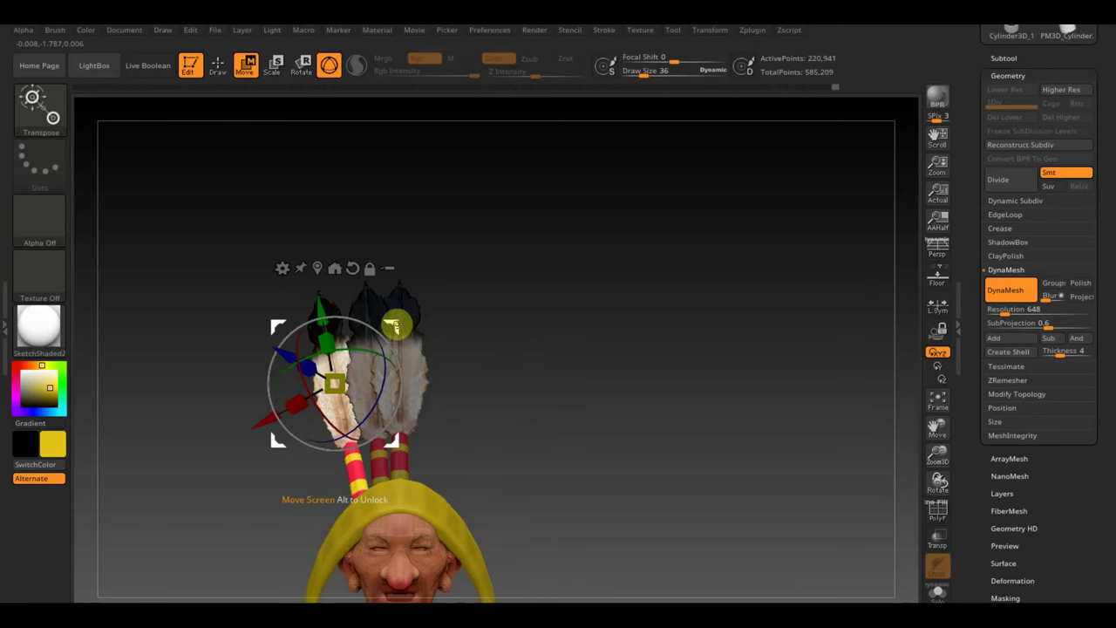
Step: Duplicate a fourth feather further left and check the fan in profile
{"action": "left_click_drag", "start_coordinate": [395, 323], "coordinate": [277, 406], "text": "ctrl"}
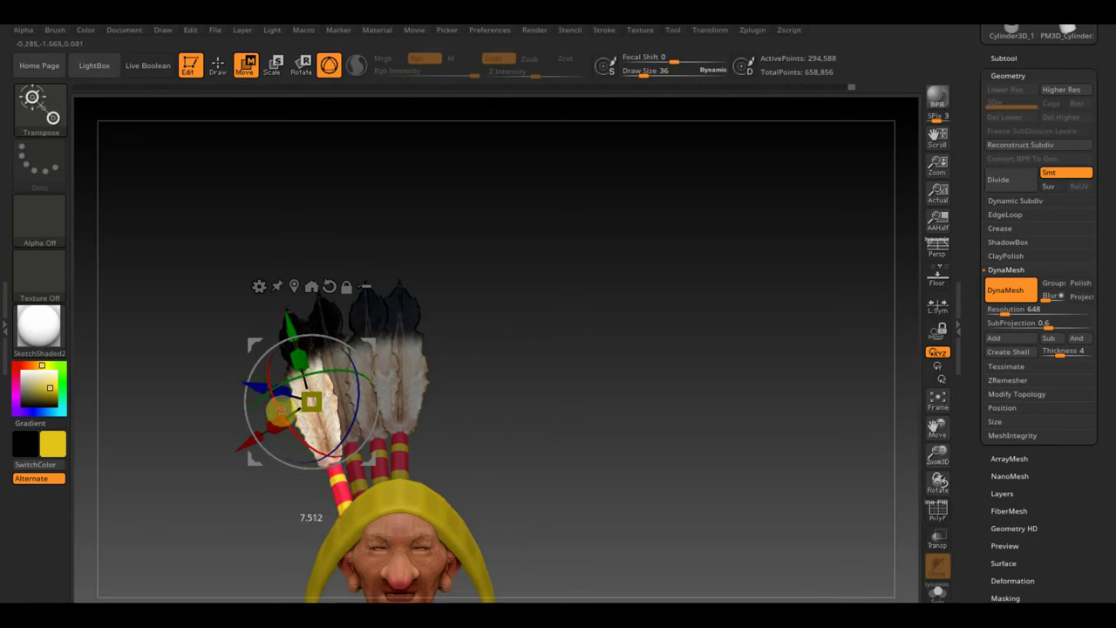
{"action": "mouse_move", "coordinate": [590, 366]}
{"action": "left_mouse_down"}
{"action": "mouse_move", "coordinate": [676, 355]}
{"action": "mouse_move", "coordinate": [604, 366]}
{"action": "left_mouse_up"}
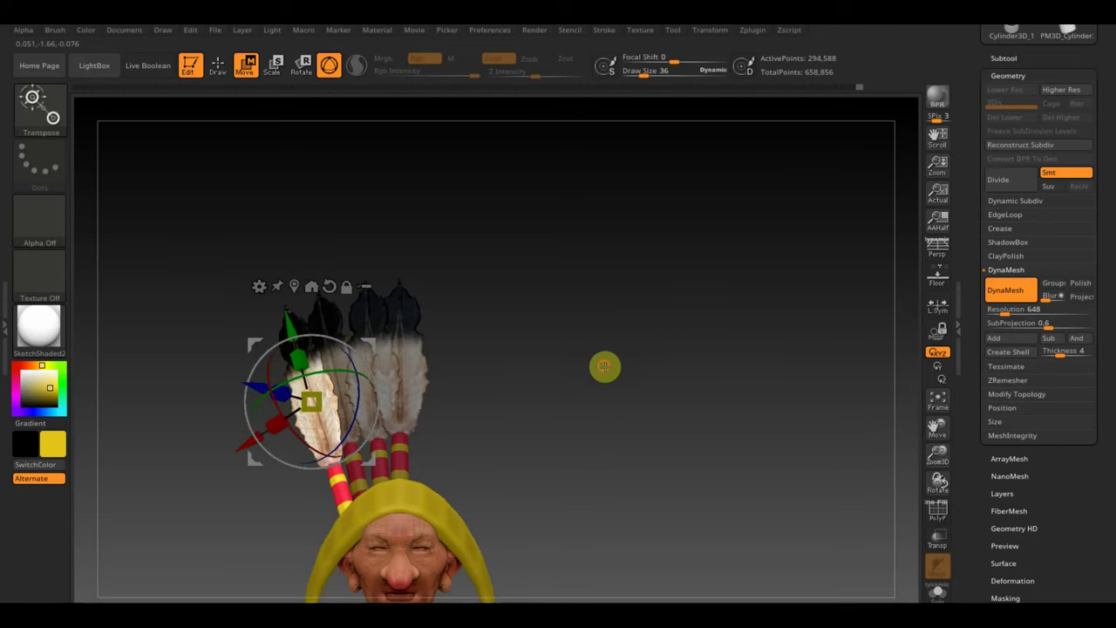
{"action": "left_click_drag", "start_coordinate": [585, 409], "coordinate": [710, 261]}
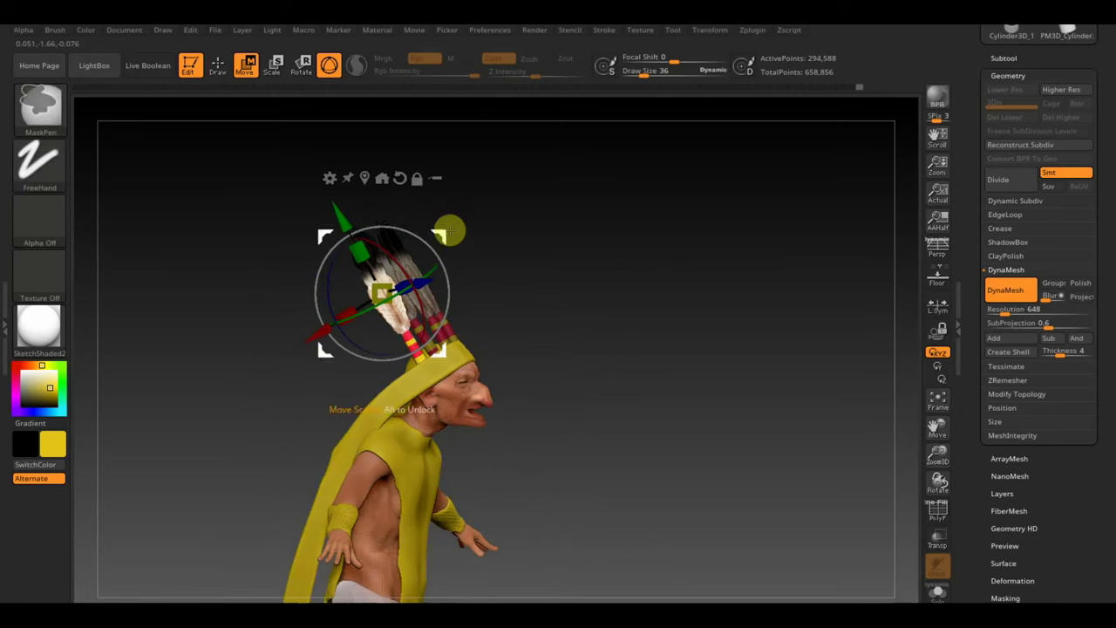
Step: Rotate the current feathers back toward the head and nudge their depth into place
{"action": "left_click_drag", "start_coordinate": [448, 233], "coordinate": [410, 288], "text": "ctrl"}
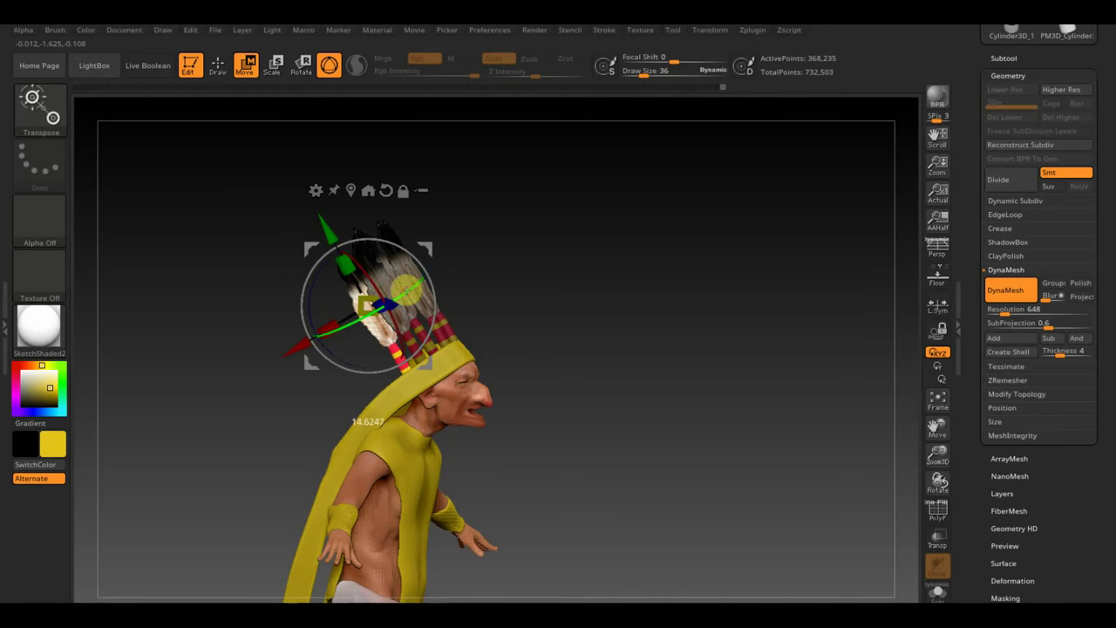
{"action": "mouse_move", "coordinate": [406, 288]}
{"action": "left_mouse_down"}
{"action": "mouse_move", "coordinate": [421, 263]}
{"action": "mouse_move", "coordinate": [409, 269]}
{"action": "left_mouse_up"}
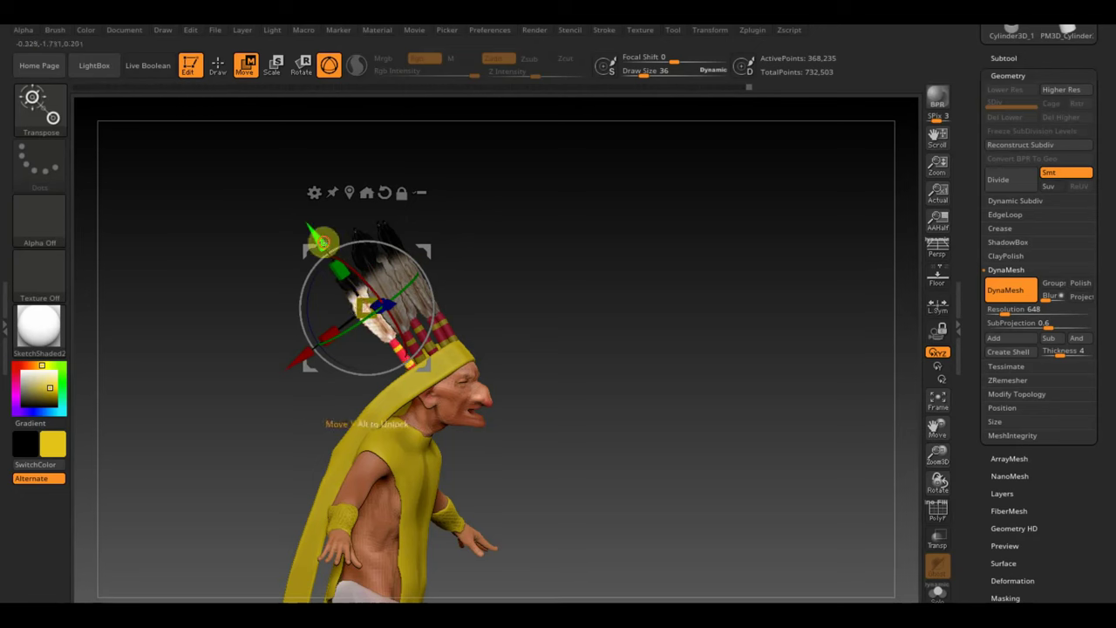
{"action": "mouse_move", "coordinate": [515, 244]}
{"action": "left_mouse_down"}
{"action": "mouse_move", "coordinate": [497, 269]}
{"action": "mouse_move", "coordinate": [570, 267]}
{"action": "mouse_move", "coordinate": [618, 326]}
{"action": "mouse_move", "coordinate": [452, 294]}
{"action": "left_mouse_up"}
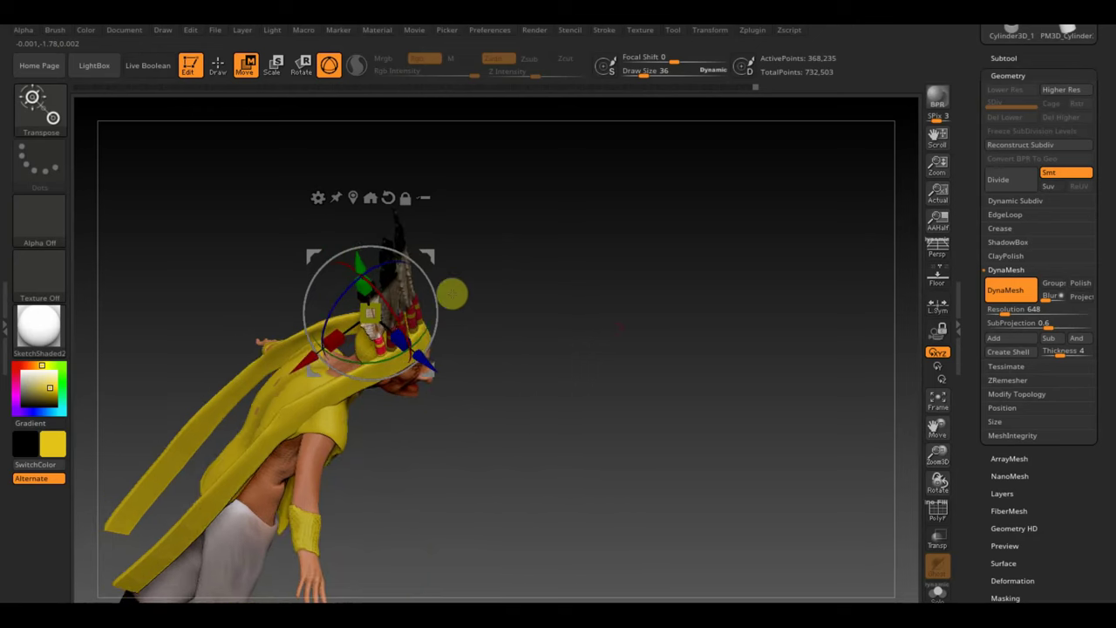
{"action": "mouse_move", "coordinate": [424, 367]}
{"action": "left_mouse_down"}
{"action": "mouse_move", "coordinate": [479, 289]}
{"action": "mouse_move", "coordinate": [524, 277]}
{"action": "left_mouse_up"}
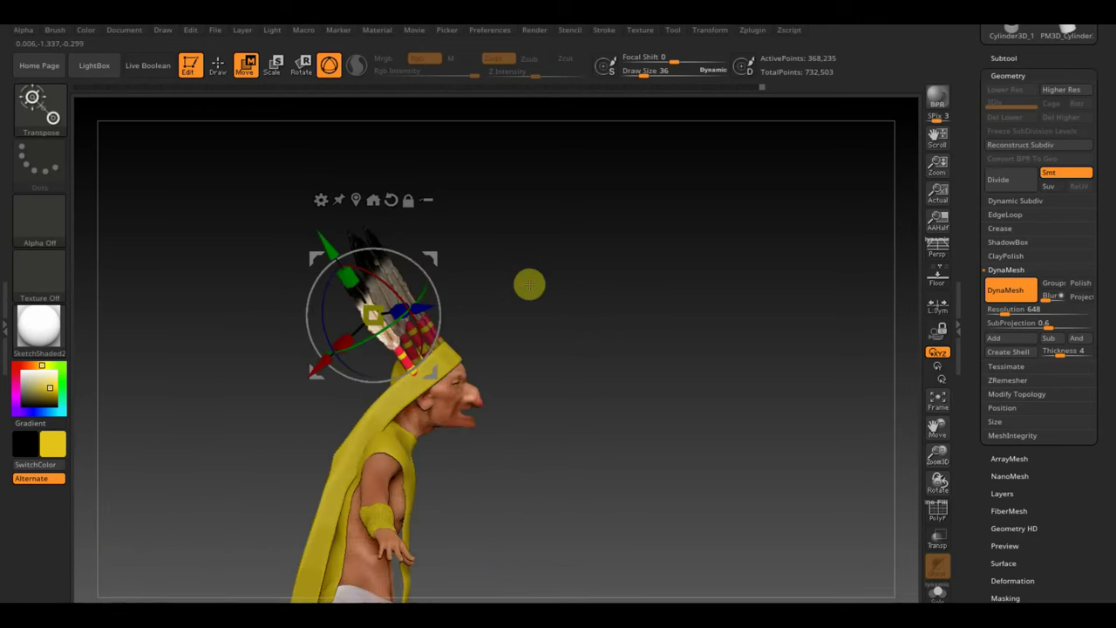
Step: Duplicate feathers down the headband, rotating and scaling each copy to follow the band
{"action": "key", "text": "ctrl"}
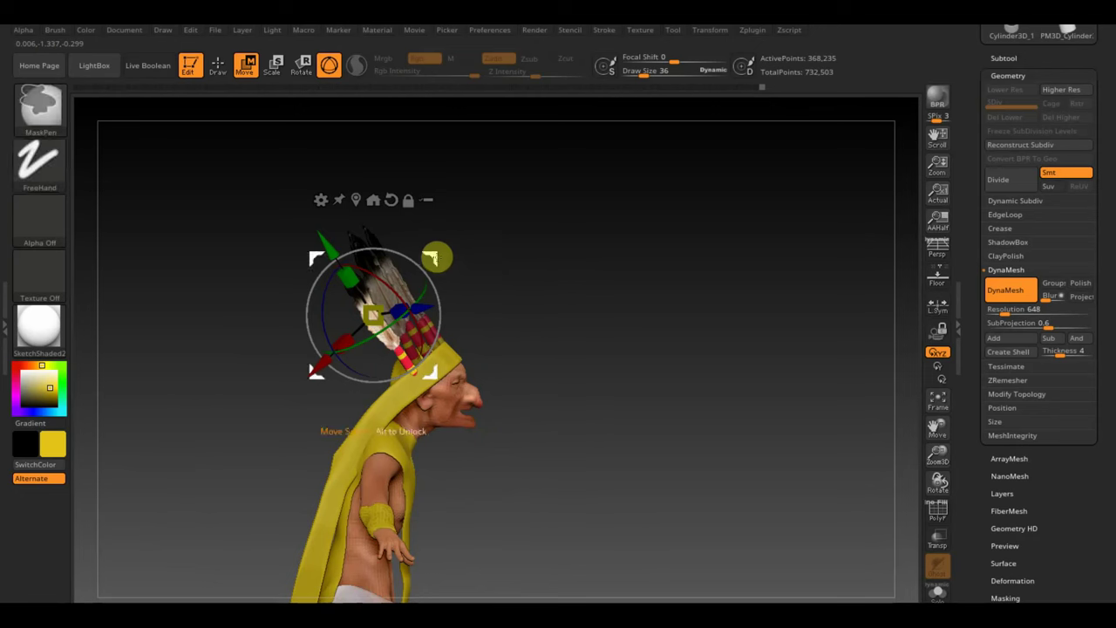
{"action": "left_click_drag", "start_coordinate": [372, 315], "coordinate": [363, 327], "text": "ctrl"}
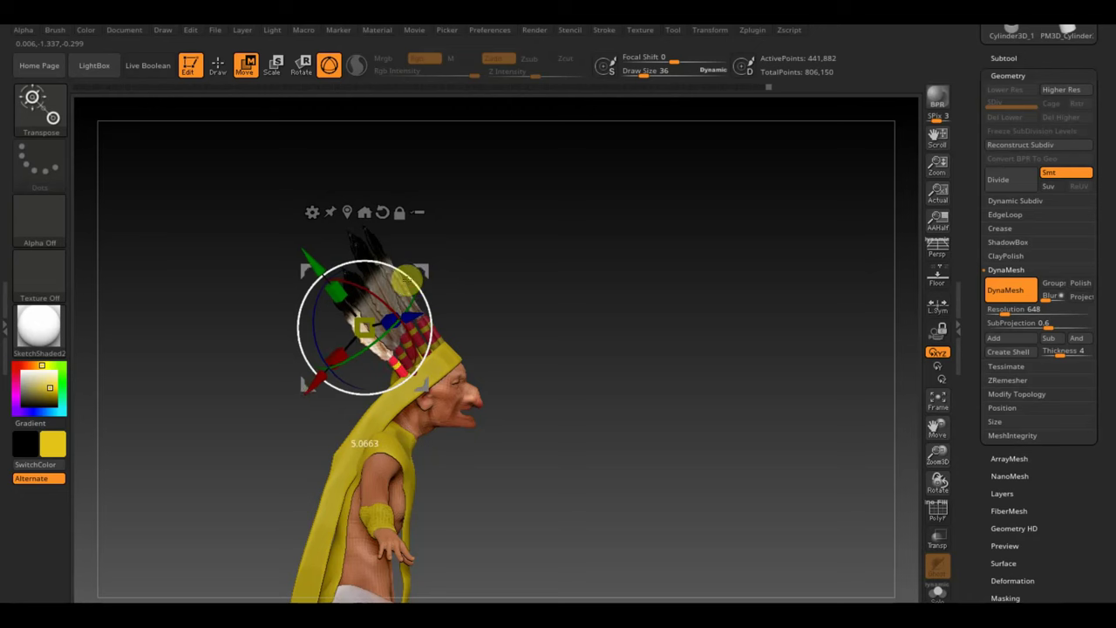
{"action": "left_click_drag", "start_coordinate": [363, 327], "coordinate": [338, 353], "text": "ctrl"}
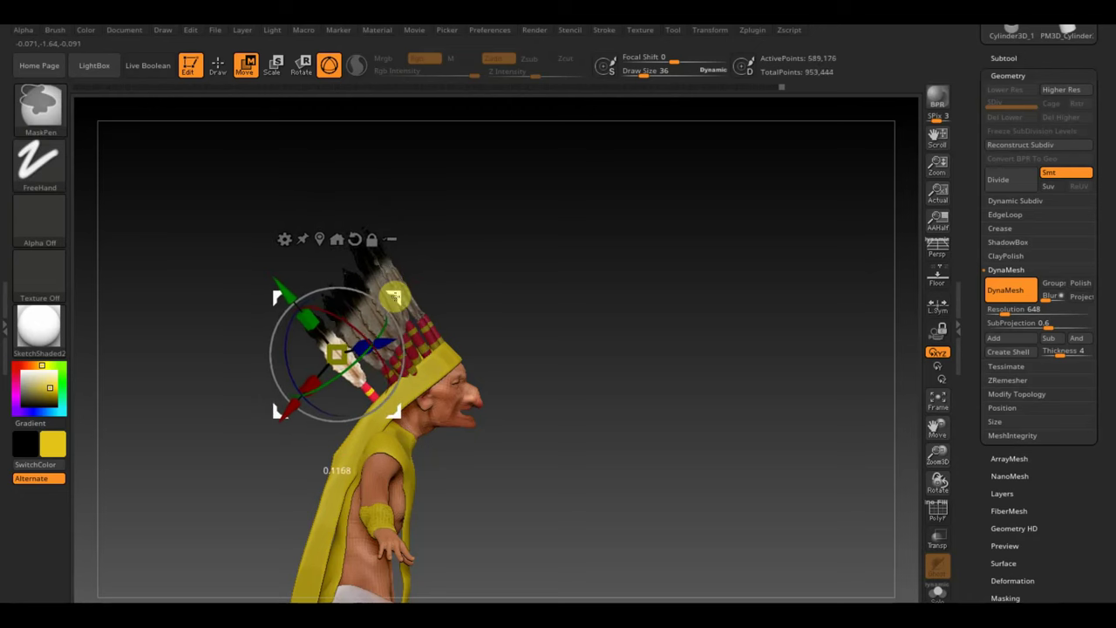
{"action": "left_click_drag", "start_coordinate": [395, 297], "coordinate": [377, 298]}
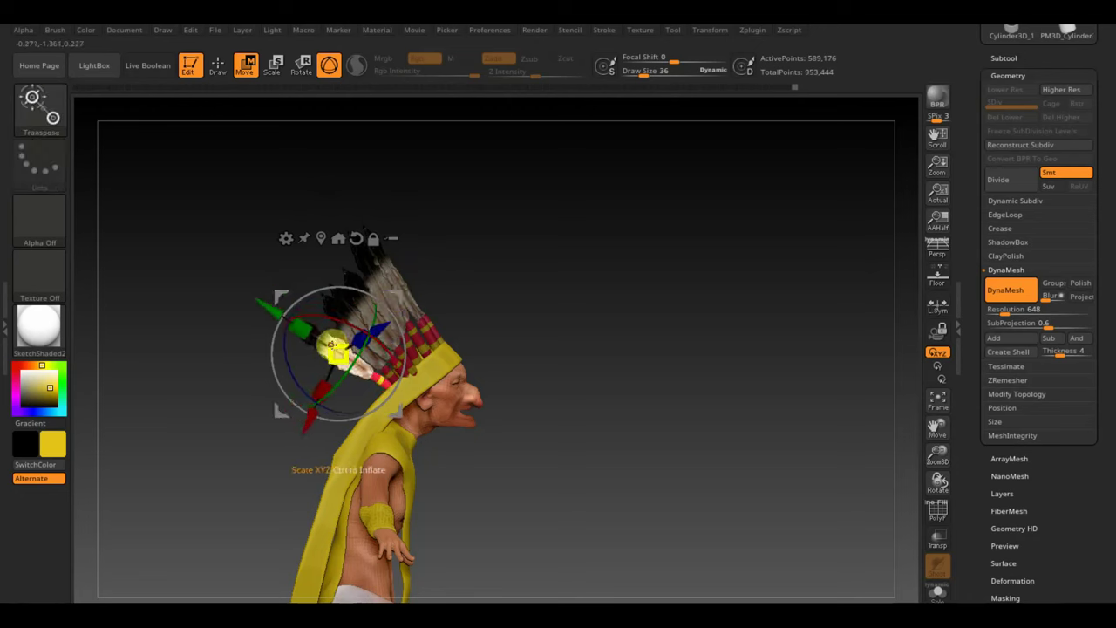
{"action": "left_click_drag", "start_coordinate": [287, 294], "coordinate": [284, 302]}
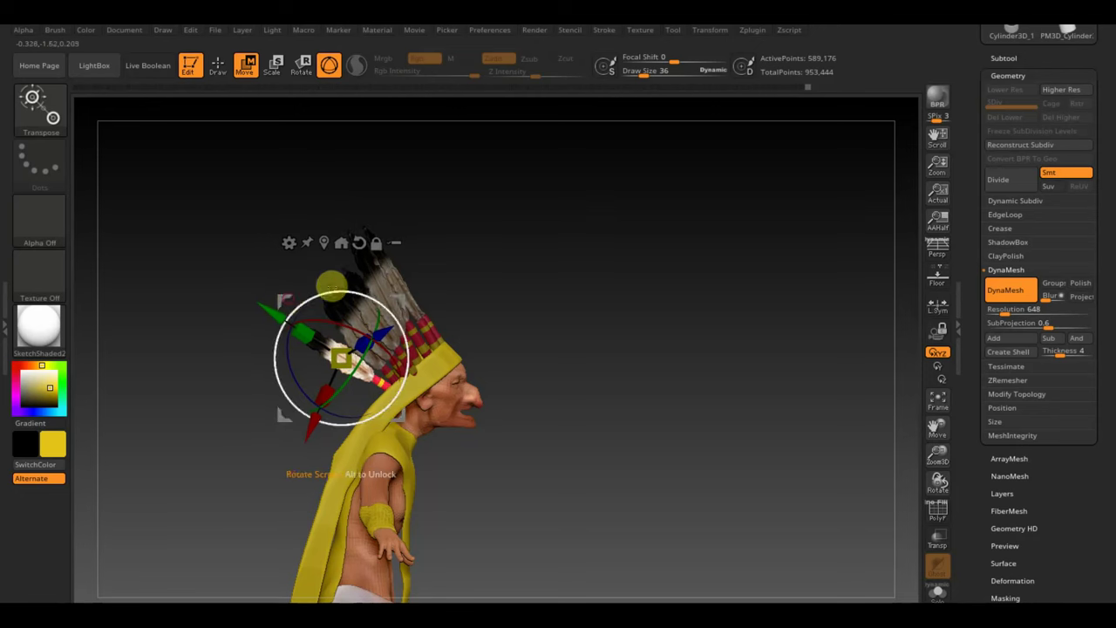
{"action": "mouse_move", "coordinate": [399, 302]}
{"action": "left_mouse_down"}
{"action": "mouse_move", "coordinate": [356, 327]}
{"action": "mouse_move", "coordinate": [365, 340]}
{"action": "left_mouse_up"}
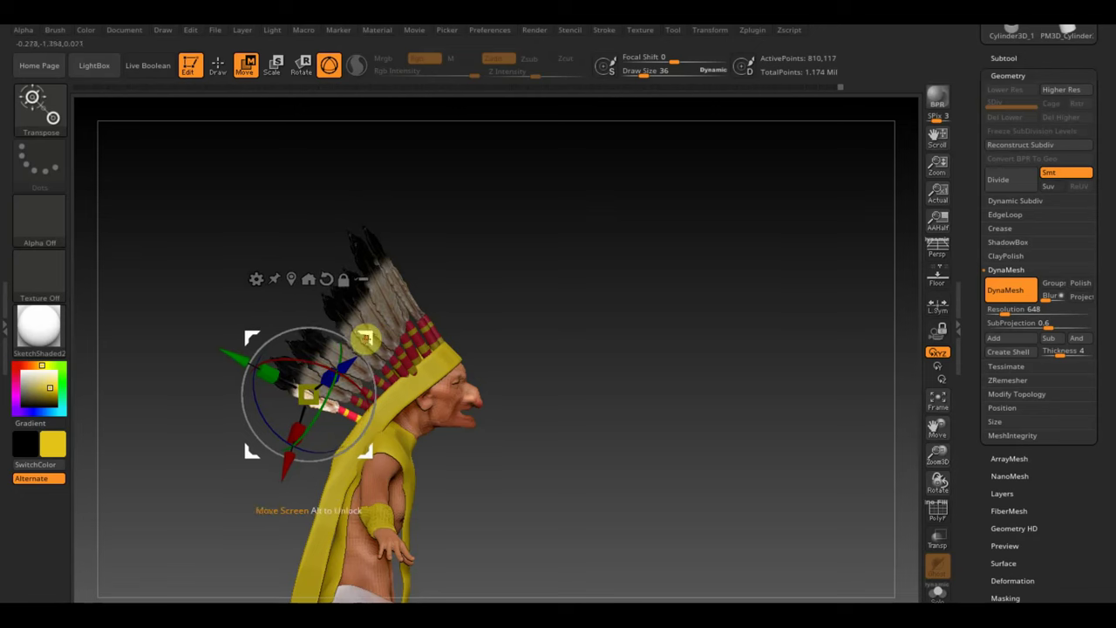
{"action": "left_click_drag", "start_coordinate": [266, 336], "coordinate": [260, 339]}
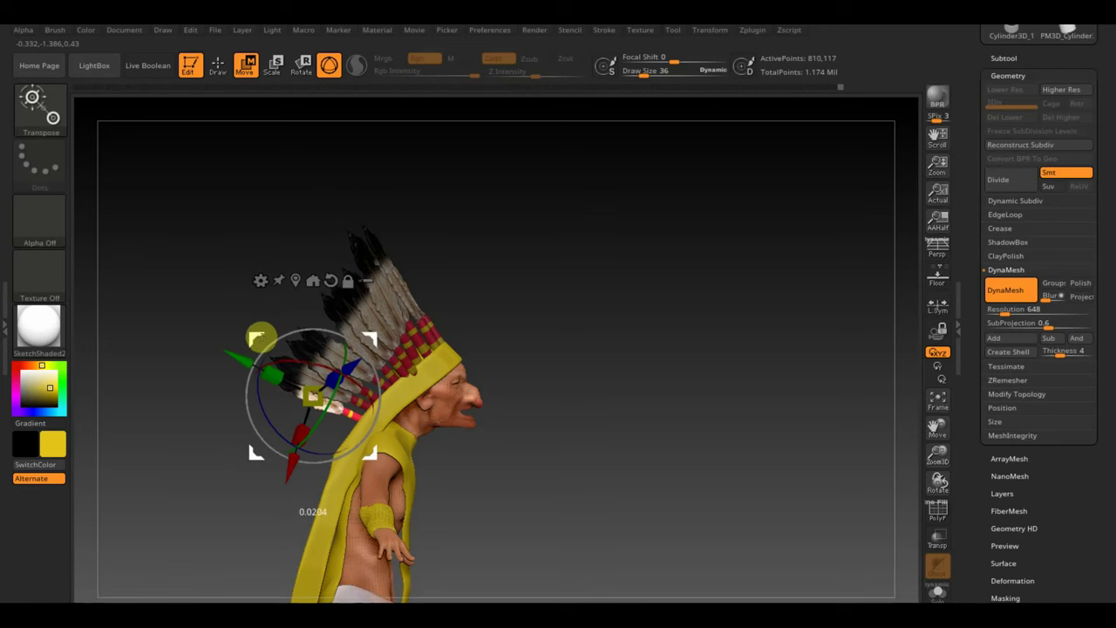
{"action": "left_click_drag", "start_coordinate": [374, 337], "coordinate": [370, 347]}
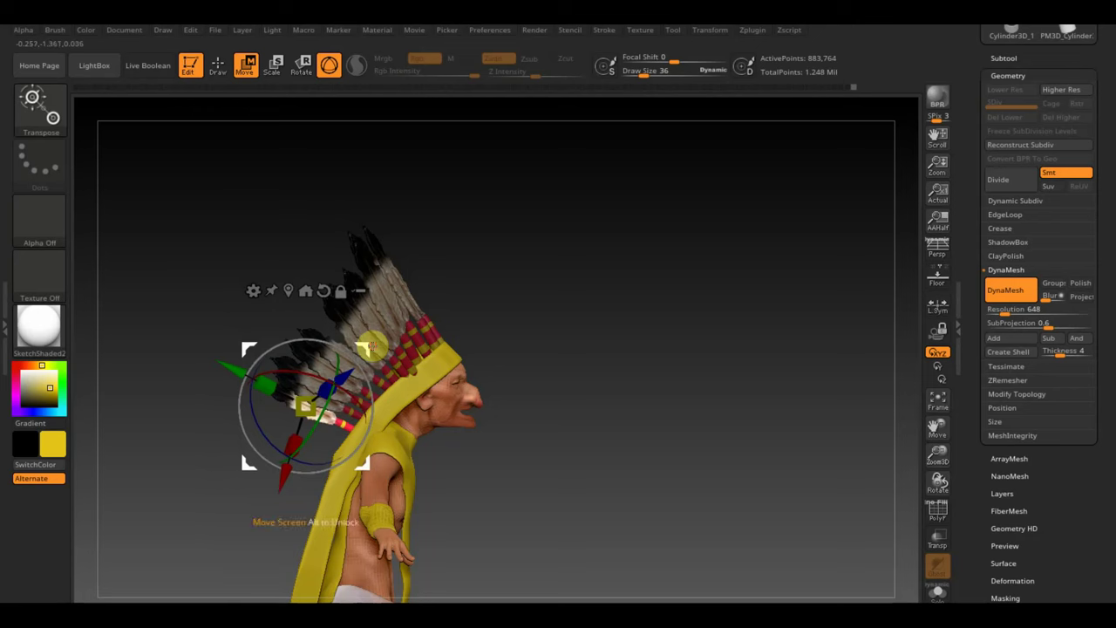
{"action": "mouse_move", "coordinate": [559, 325]}
{"action": "left_mouse_down"}
{"action": "mouse_move", "coordinate": [666, 321]}
{"action": "mouse_move", "coordinate": [625, 318]}
{"action": "left_mouse_up"}
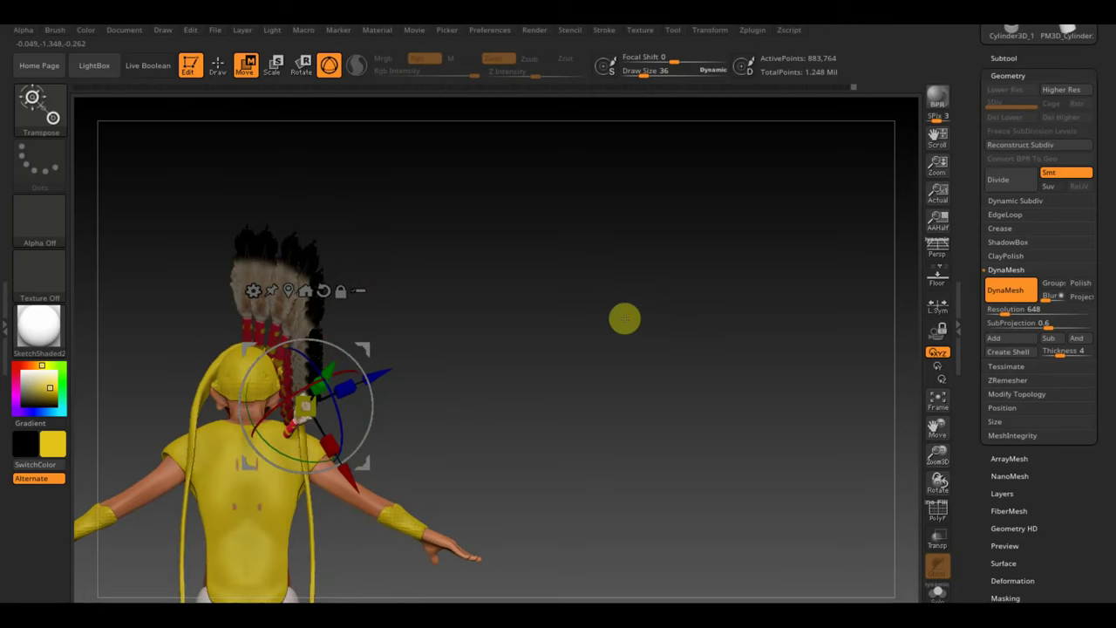
Step: Add feather copies further down the back, aligning each with the trailing row
{"action": "mouse_move", "coordinate": [369, 369]}
{"action": "left_mouse_down", "text": "ctrl"}
{"action": "mouse_move", "coordinate": [374, 357]}
{"action": "mouse_move", "coordinate": [370, 381]}
{"action": "mouse_move", "coordinate": [558, 403]}
{"action": "left_mouse_up", "text": "ctrl"}
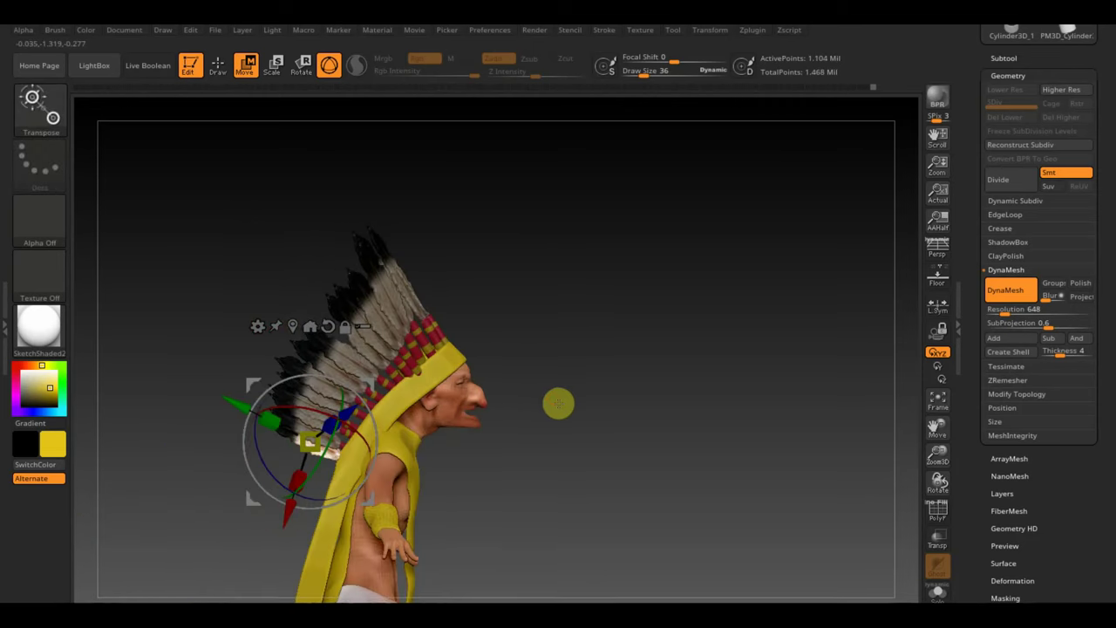
{"action": "mouse_move", "coordinate": [594, 392]}
{"action": "left_mouse_down"}
{"action": "mouse_move", "coordinate": [676, 278]}
{"action": "mouse_move", "coordinate": [637, 332]}
{"action": "mouse_move", "coordinate": [661, 375]}
{"action": "left_mouse_up"}
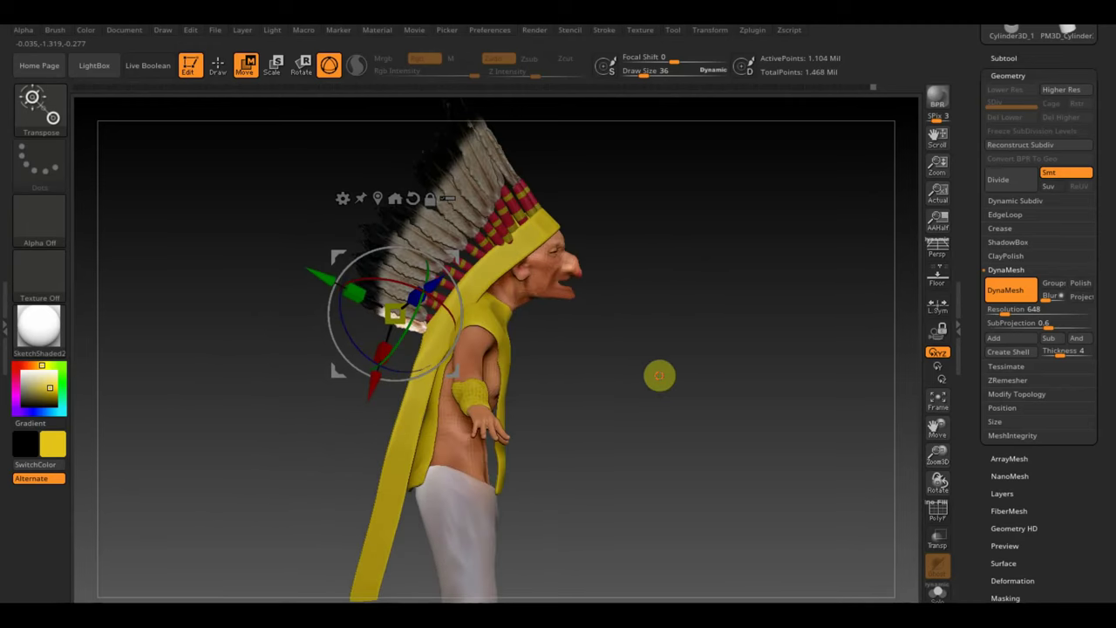
{"action": "mouse_move", "coordinate": [458, 229]}
{"action": "left_mouse_down", "text": "ctrl"}
{"action": "mouse_move", "coordinate": [439, 277]}
{"action": "mouse_move", "coordinate": [431, 273]}
{"action": "left_mouse_up", "text": "ctrl"}
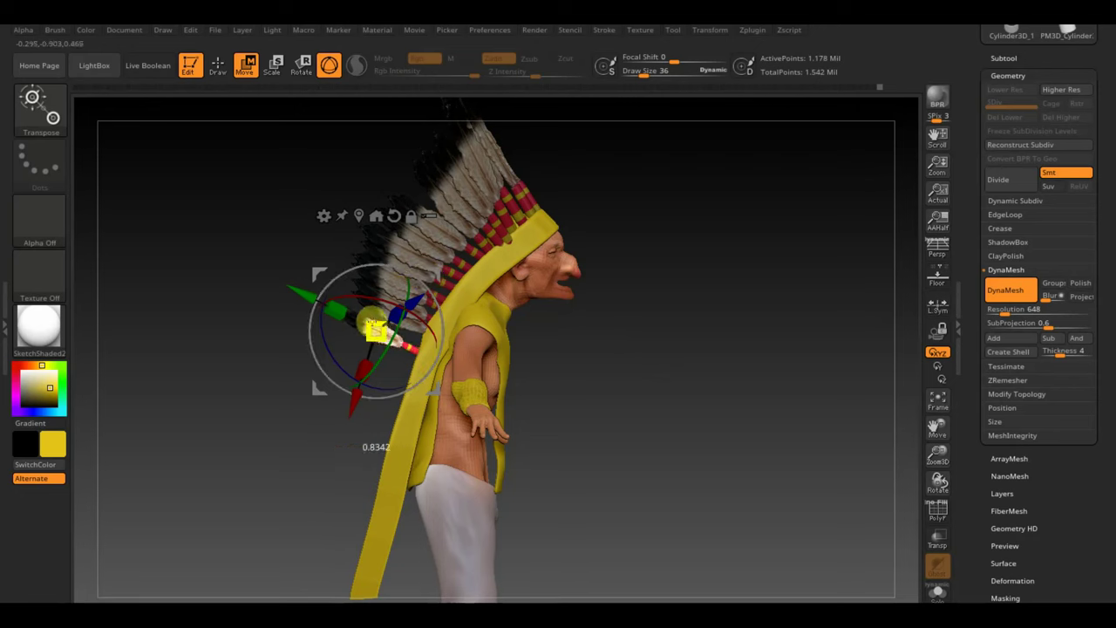
{"action": "mouse_move", "coordinate": [429, 276]}
{"action": "left_mouse_down"}
{"action": "mouse_move", "coordinate": [421, 267]}
{"action": "mouse_move", "coordinate": [435, 284]}
{"action": "mouse_move", "coordinate": [414, 331]}
{"action": "left_mouse_up"}
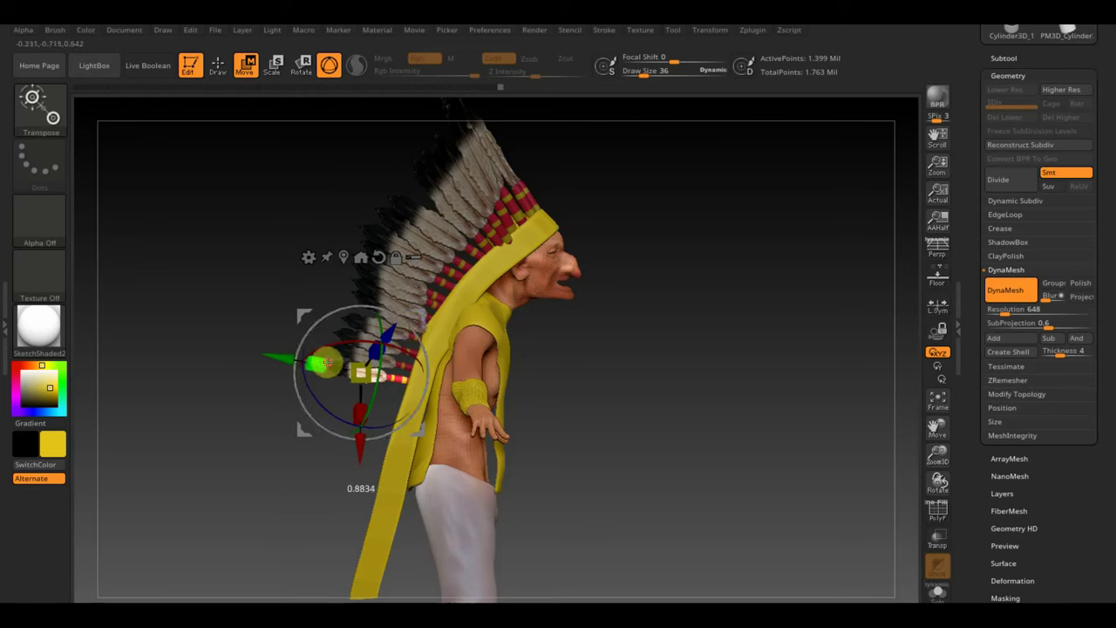
{"action": "left_click_drag", "start_coordinate": [336, 349], "coordinate": [343, 349]}
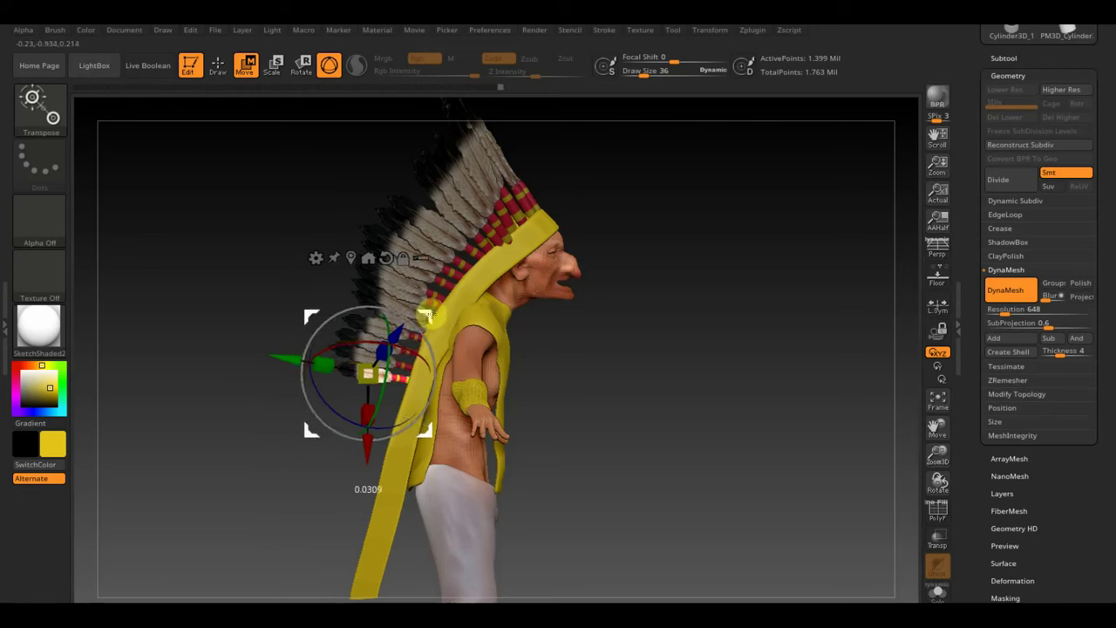
{"action": "left_click_drag", "start_coordinate": [429, 312], "coordinate": [414, 367]}
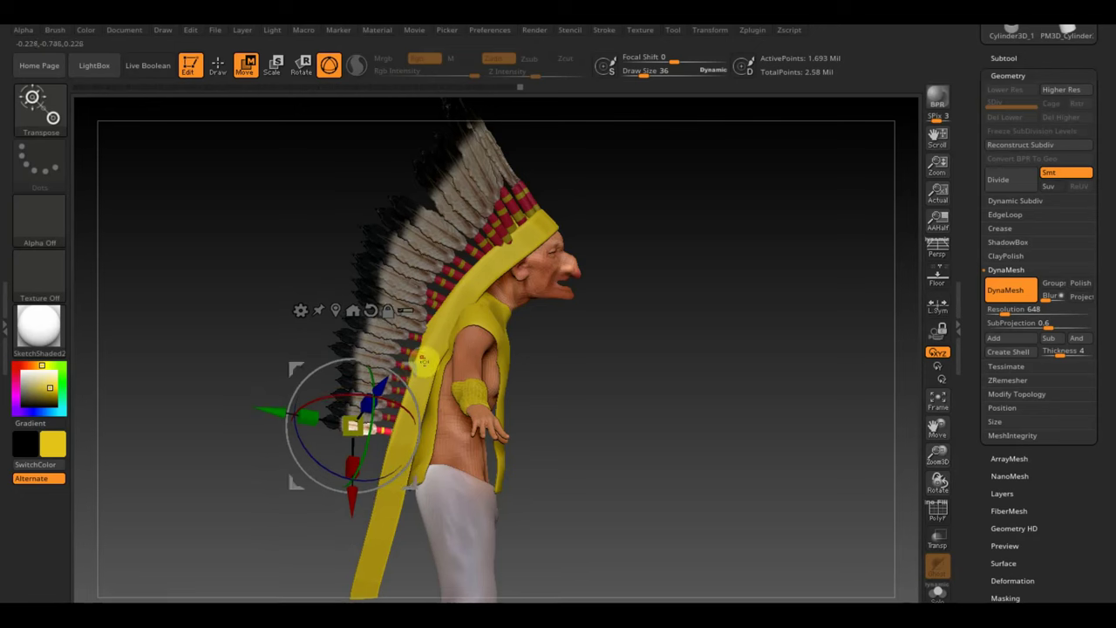
Step: Add more feather copies lower on the yellow strap, re-anchoring the gizmo on the lowest feather
{"action": "mouse_move", "coordinate": [417, 355]}
{"action": "left_mouse_down", "text": "ctrl"}
{"action": "mouse_move", "coordinate": [395, 382]}
{"action": "mouse_move", "coordinate": [407, 385]}
{"action": "mouse_move", "coordinate": [406, 419]}
{"action": "left_mouse_up", "text": "ctrl"}
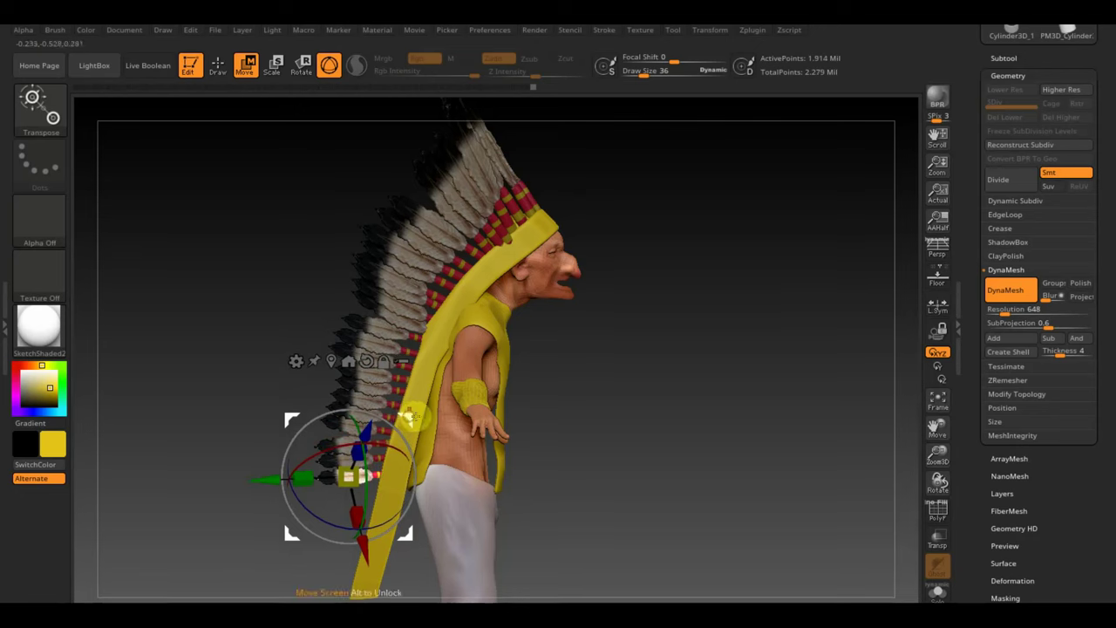
{"action": "left_click_drag", "start_coordinate": [408, 419], "coordinate": [407, 437], "text": "ctrl"}
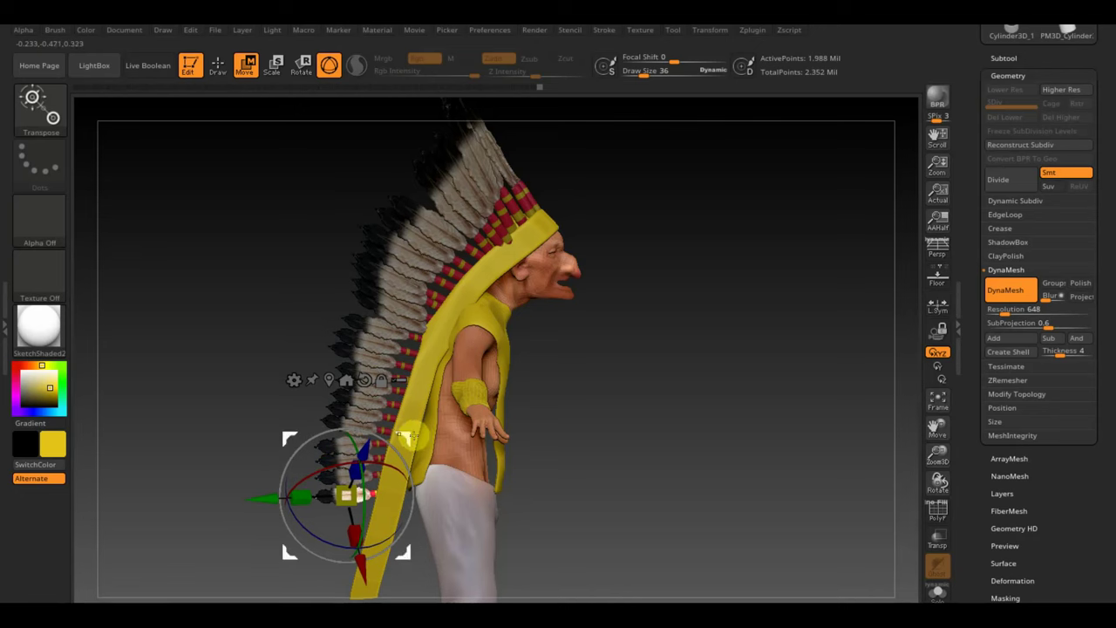
{"action": "left_click", "coordinate": [415, 447]}
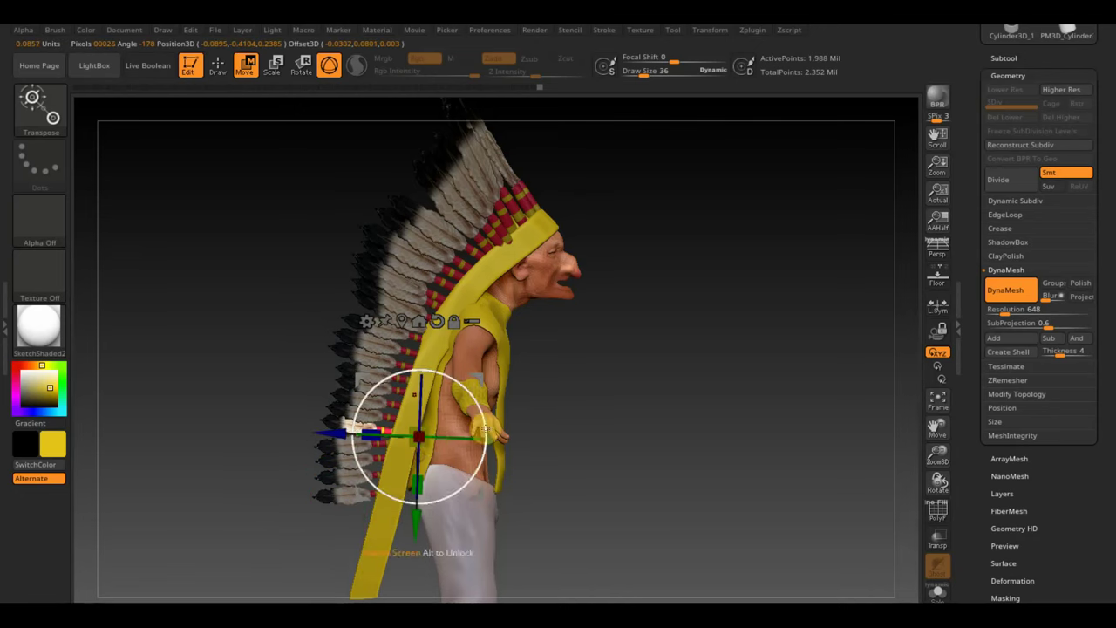
{"action": "key", "text": "alt"}
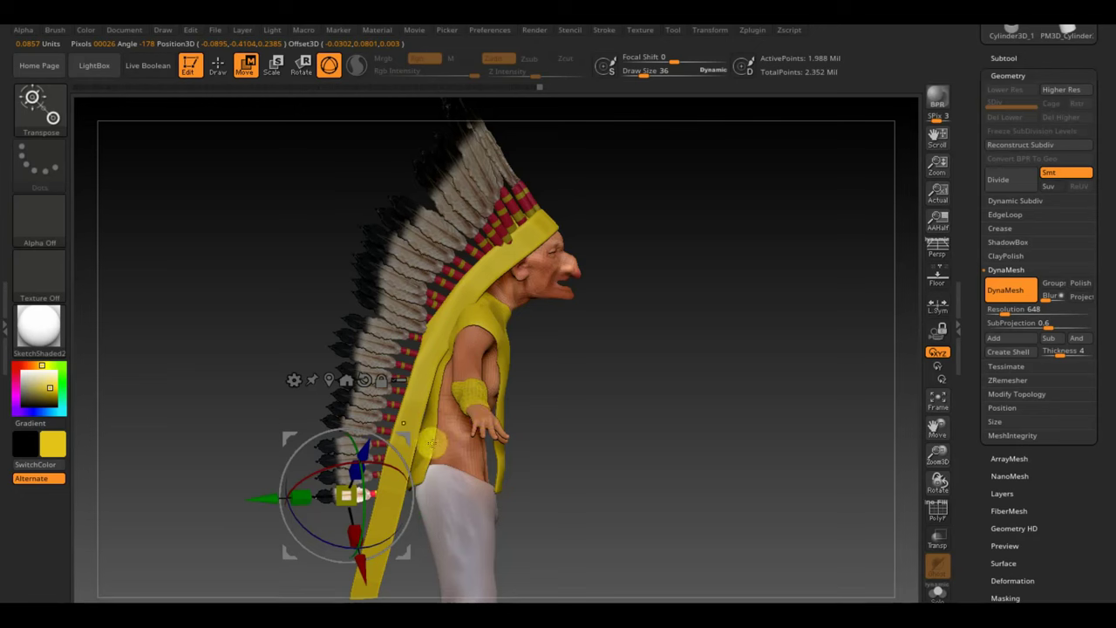
{"action": "left_click", "coordinate": [441, 451]}
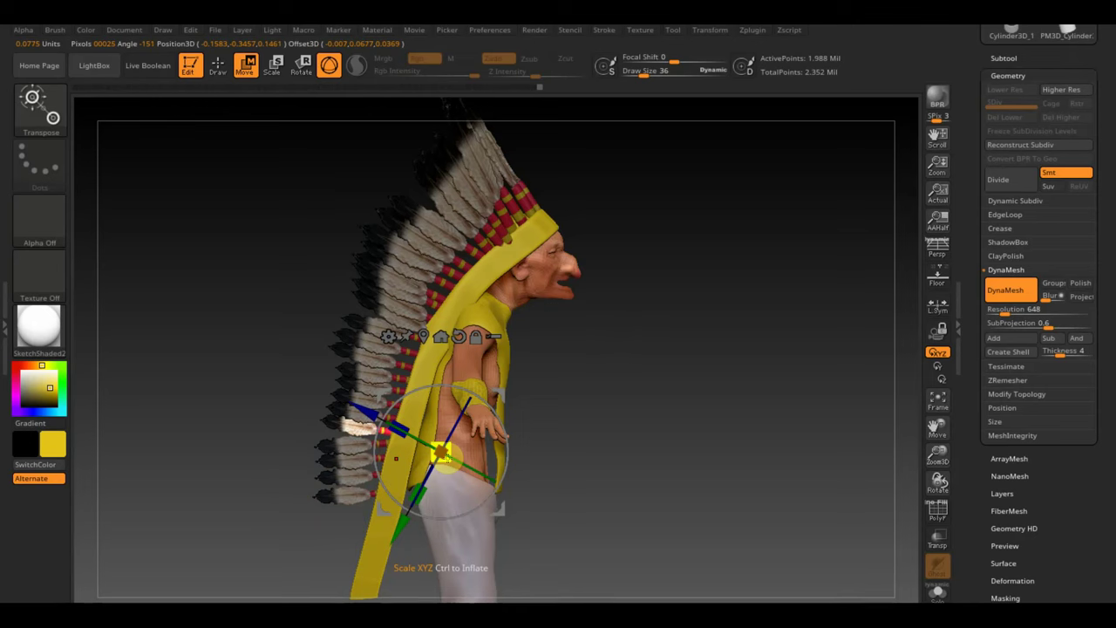
{"action": "key", "text": "alt"}
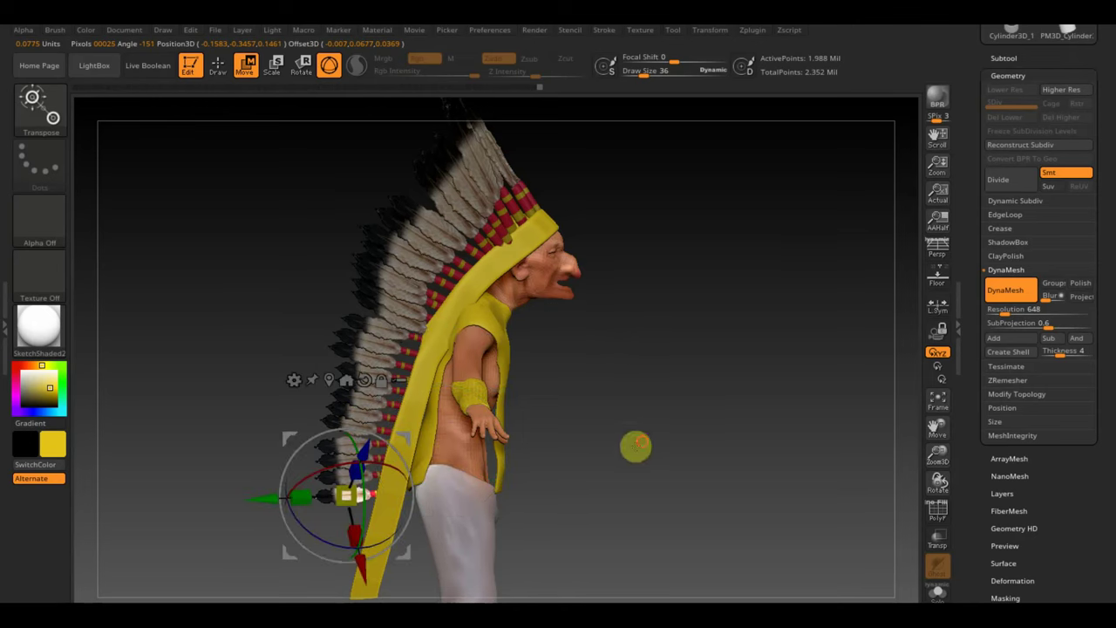
Step: Extend the feather row down toward the legs with two more copies
{"action": "mouse_move", "coordinate": [636, 446]}
{"action": "left_mouse_down", "text": "alt"}
{"action": "mouse_move", "coordinate": [685, 314]}
{"action": "mouse_move", "coordinate": [697, 319]}
{"action": "left_mouse_up", "text": "alt"}
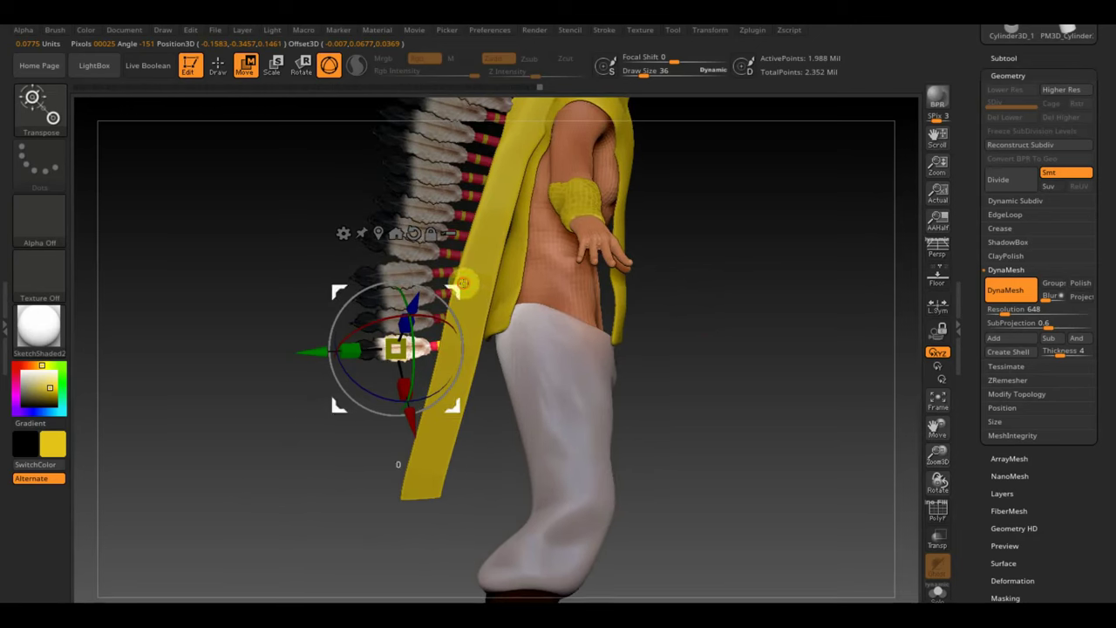
{"action": "left_click_drag", "start_coordinate": [463, 282], "coordinate": [455, 320]}
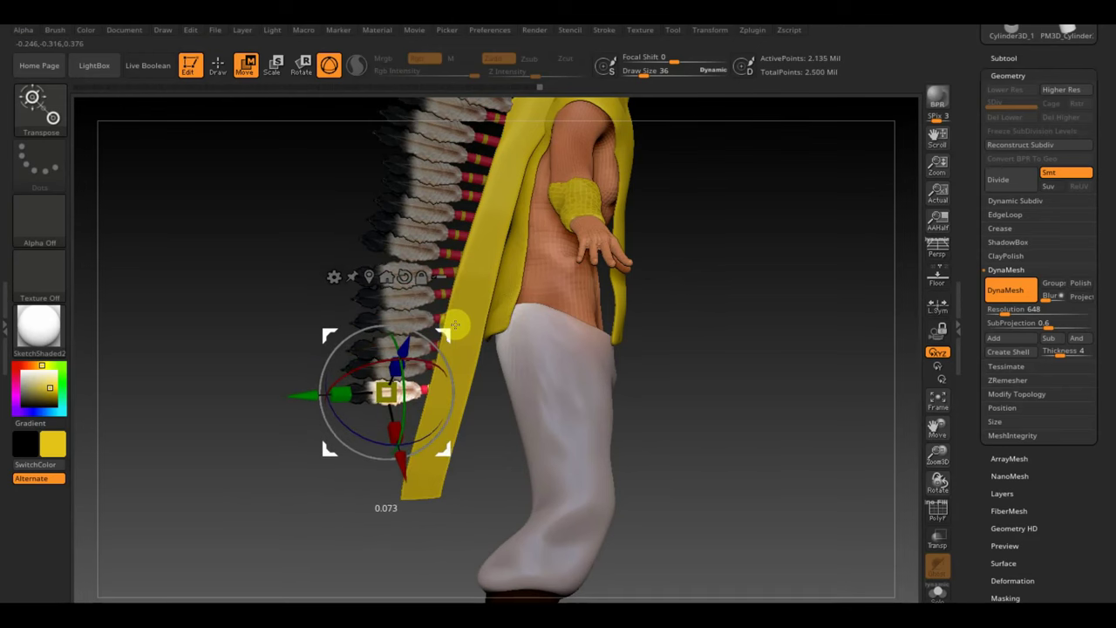
{"action": "left_click_drag", "start_coordinate": [455, 320], "coordinate": [442, 401]}
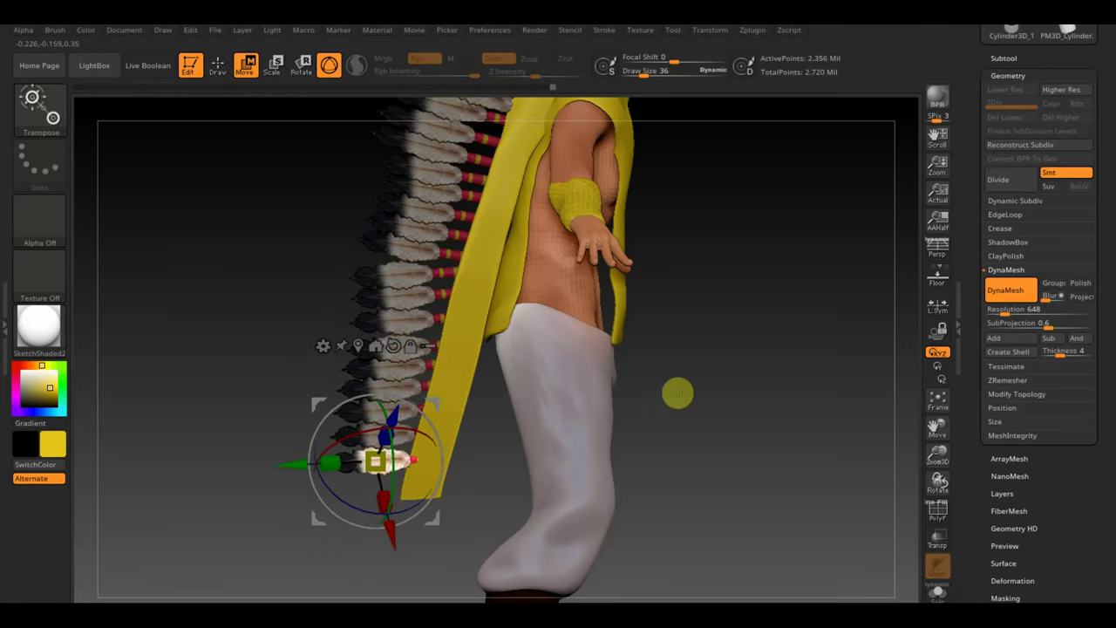
{"action": "mouse_move", "coordinate": [740, 419]}
{"action": "left_mouse_down", "text": "alt"}
{"action": "mouse_move", "coordinate": [717, 328]}
{"action": "mouse_move", "coordinate": [742, 383]}
{"action": "mouse_move", "coordinate": [670, 401]}
{"action": "left_mouse_up", "text": "alt"}
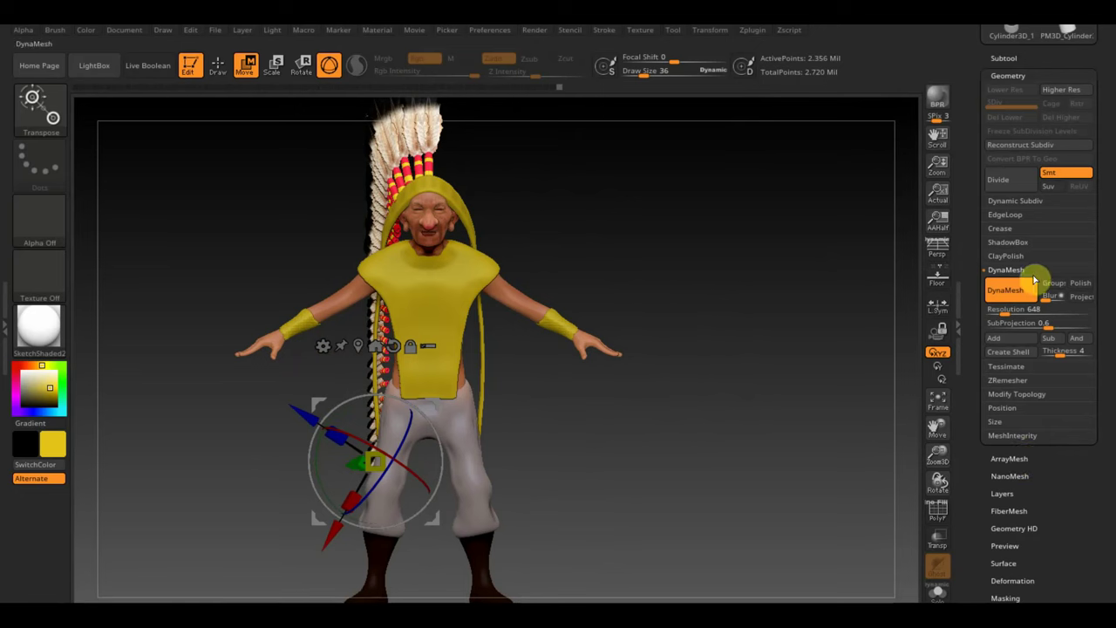
Step: DynaMesh the feather trail at resolution 312 into a single mesh
{"action": "left_click", "coordinate": [1006, 309]}
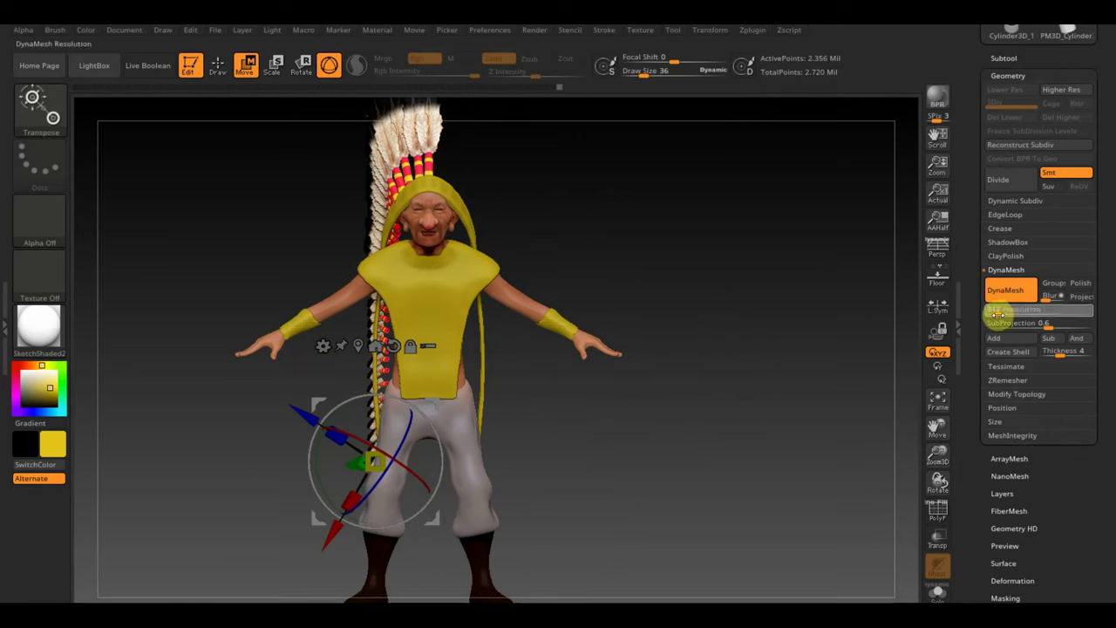
{"action": "type", "text": "312"}
{"action": "key", "text": "ctrl"}
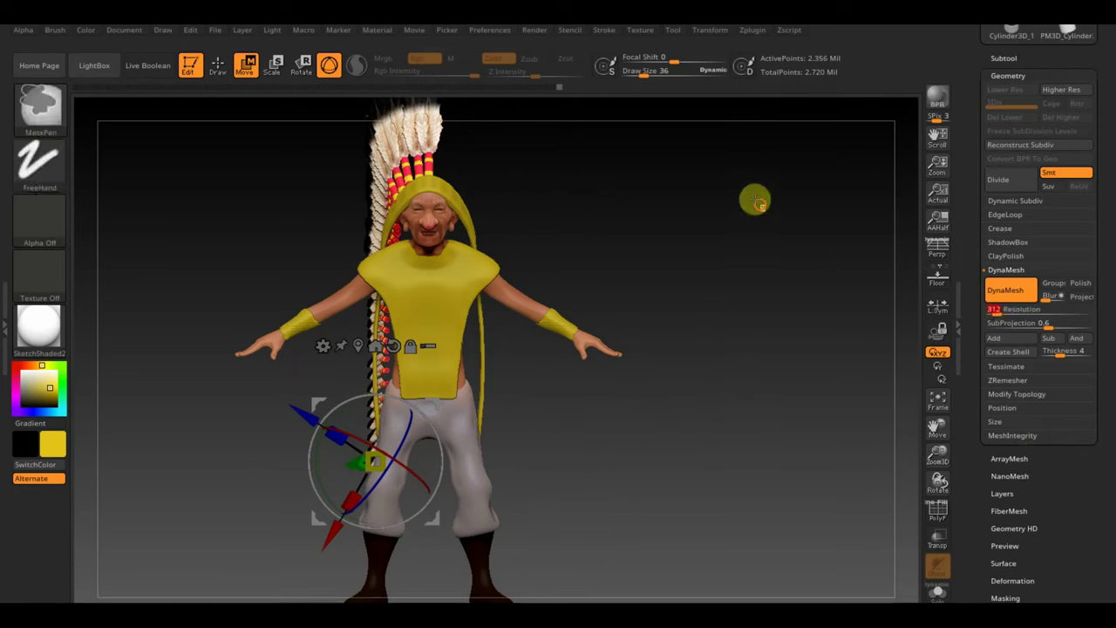
{"action": "left_click_drag", "start_coordinate": [759, 205], "coordinate": [789, 259], "text": "ctrl"}
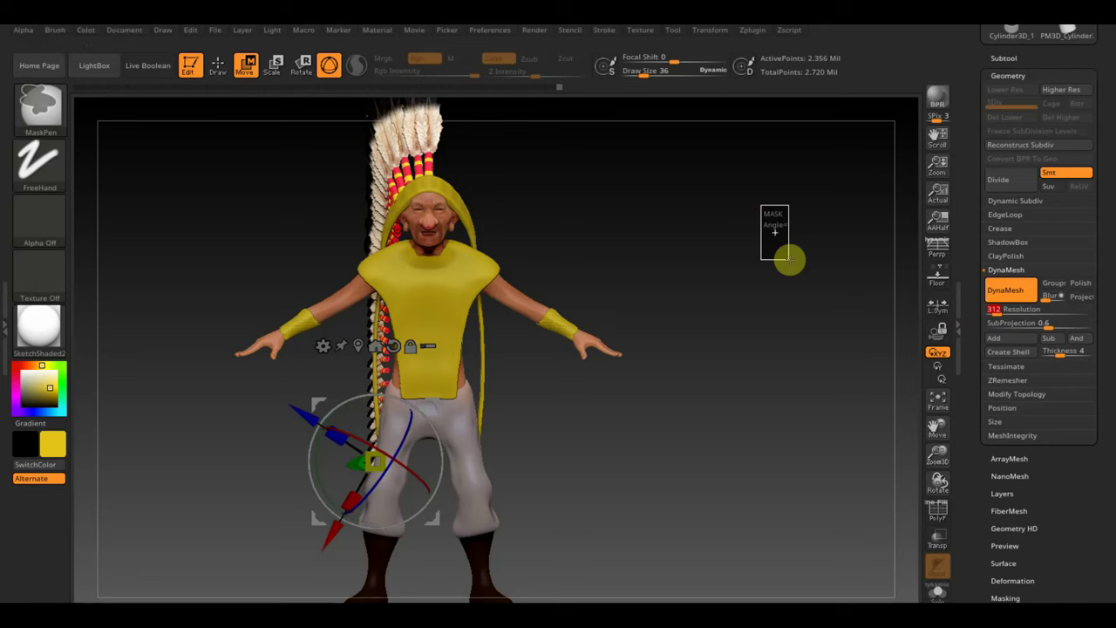
{"action": "mouse_move", "coordinate": [789, 259]}
{"action": "left_mouse_down"}
{"action": "mouse_move", "coordinate": [857, 264]}
{"action": "mouse_move", "coordinate": [861, 283]}
{"action": "left_mouse_up"}
{"action": "mouse_move", "coordinate": [861, 285]}
{"action": "left_mouse_down", "text": "alt"}
{"action": "mouse_move", "coordinate": [907, 429]}
{"action": "mouse_move", "coordinate": [860, 357]}
{"action": "mouse_move", "coordinate": [864, 392]}
{"action": "left_mouse_up", "text": "alt"}
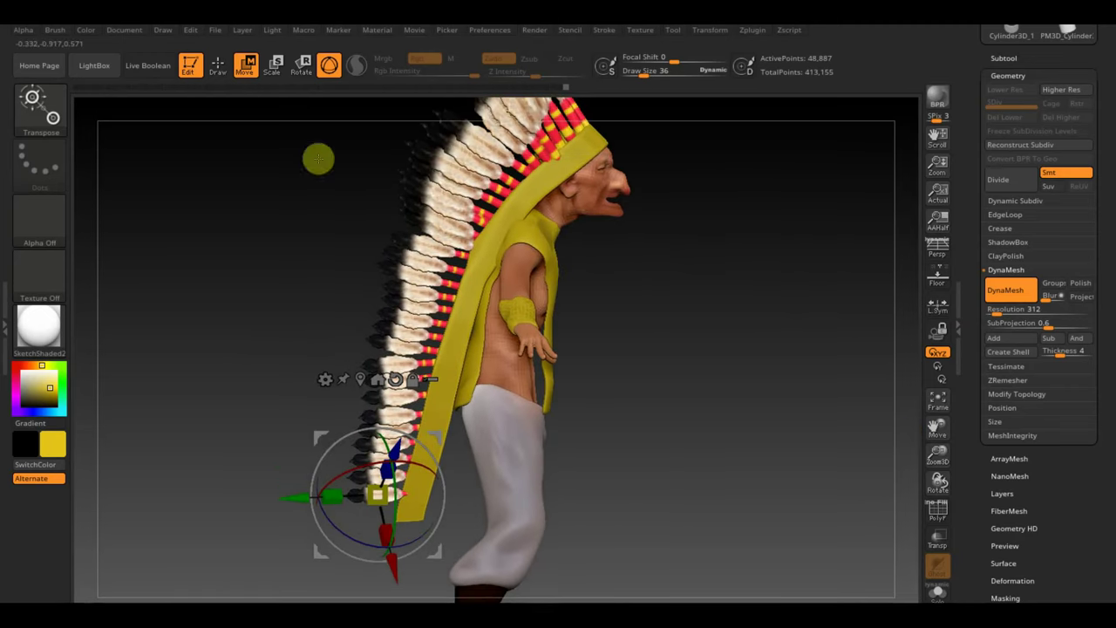
Step: Mirror And Weld the feather trail to the other side of the back, then return to Draw mode
{"action": "left_click", "coordinate": [1029, 398]}
{"action": "left_click", "coordinate": [1032, 352]}
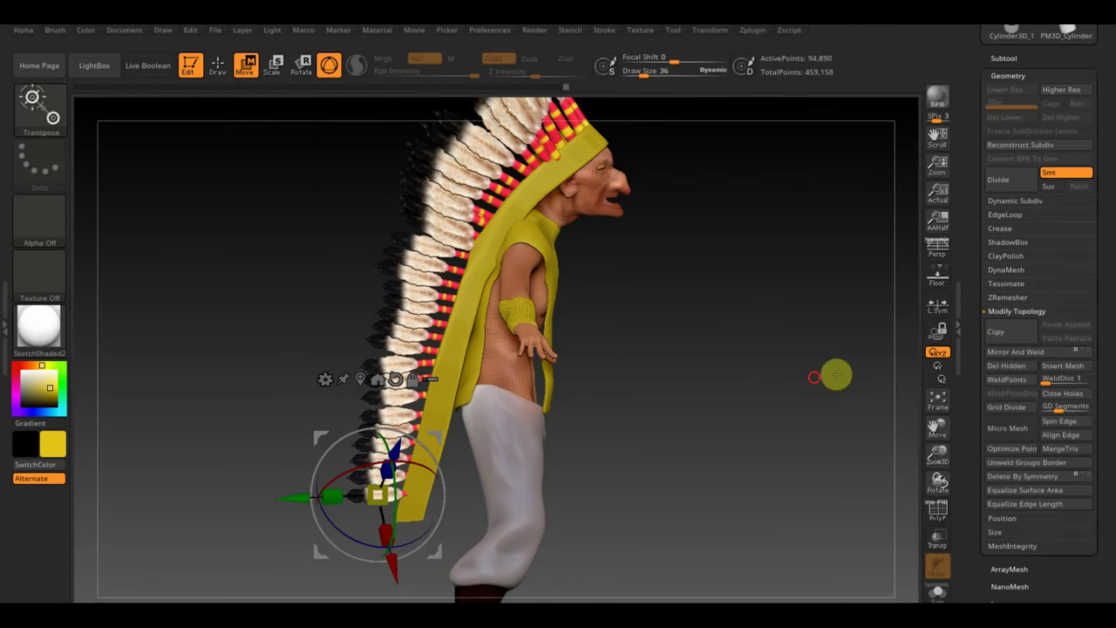
{"action": "mouse_move", "coordinate": [835, 374]}
{"action": "left_mouse_down"}
{"action": "mouse_move", "coordinate": [726, 377]}
{"action": "mouse_move", "coordinate": [753, 377]}
{"action": "mouse_move", "coordinate": [794, 431]}
{"action": "mouse_move", "coordinate": [880, 417]}
{"action": "mouse_move", "coordinate": [858, 422]}
{"action": "left_mouse_up"}
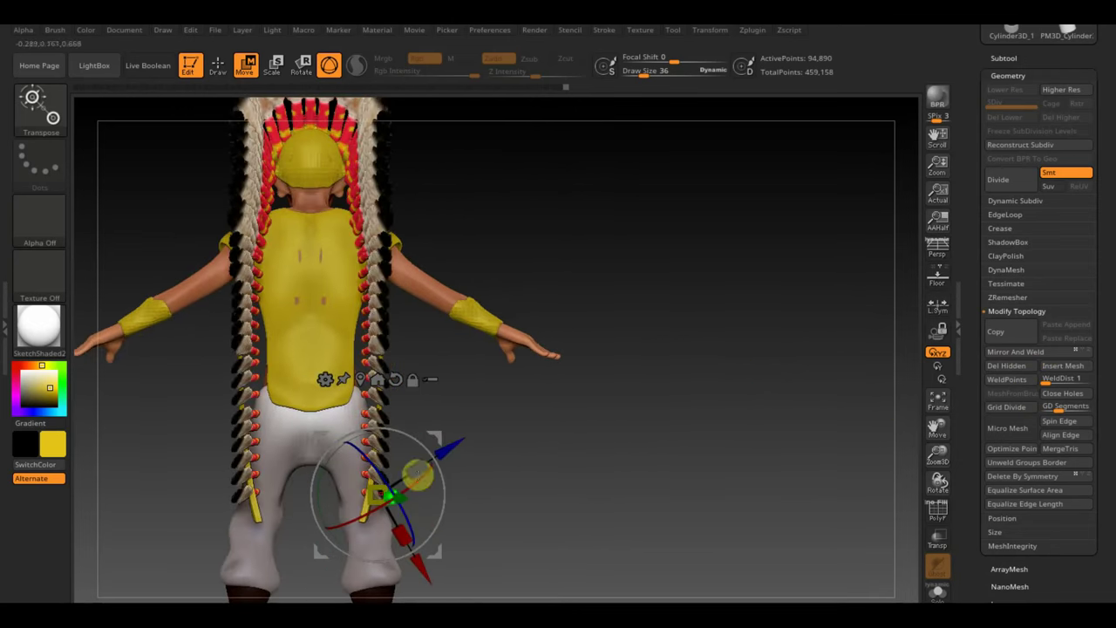
{"action": "left_click", "coordinate": [218, 66]}
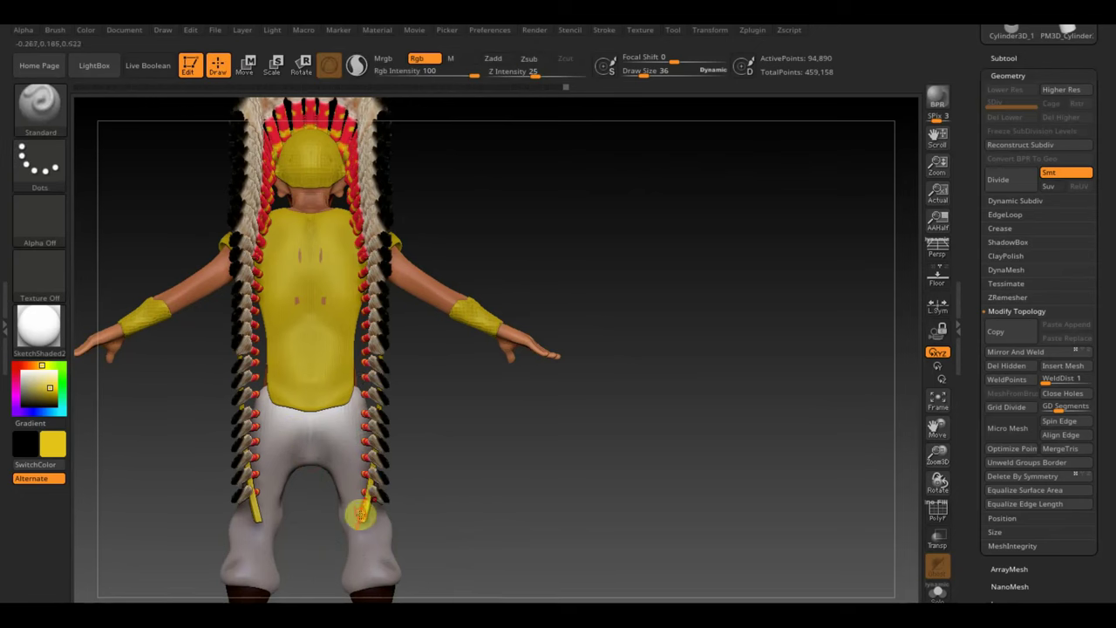
Step: TrimCurve away the strand ends below the knees on the current subtool
{"action": "key", "text": "ctrl+shift"}
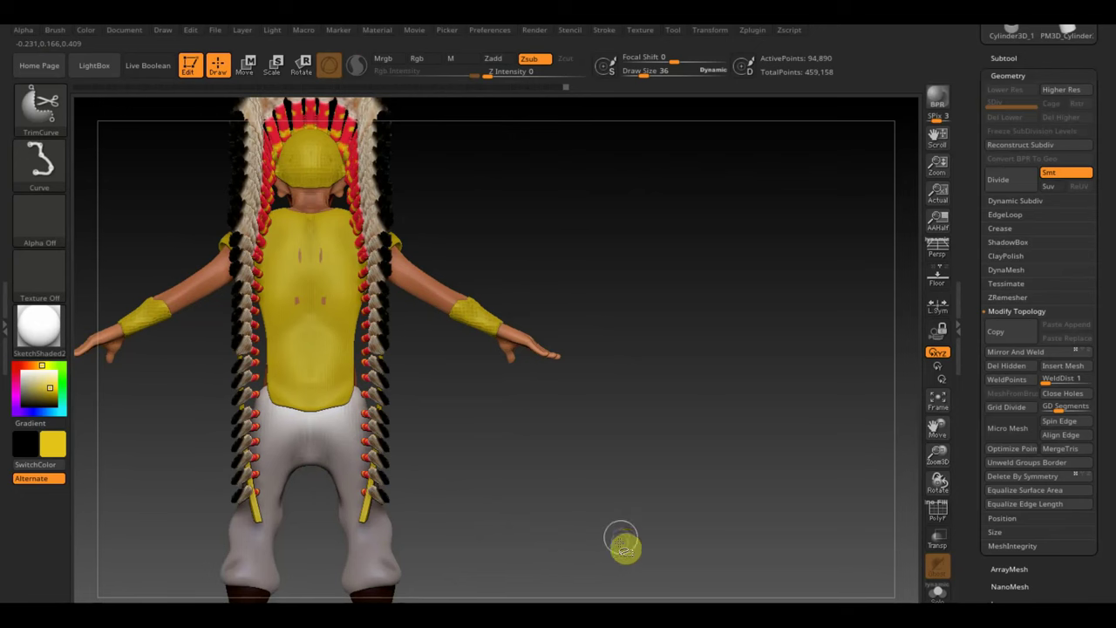
{"action": "left_click_drag", "start_coordinate": [586, 526], "coordinate": [190, 502], "text": "ctrl+shift"}
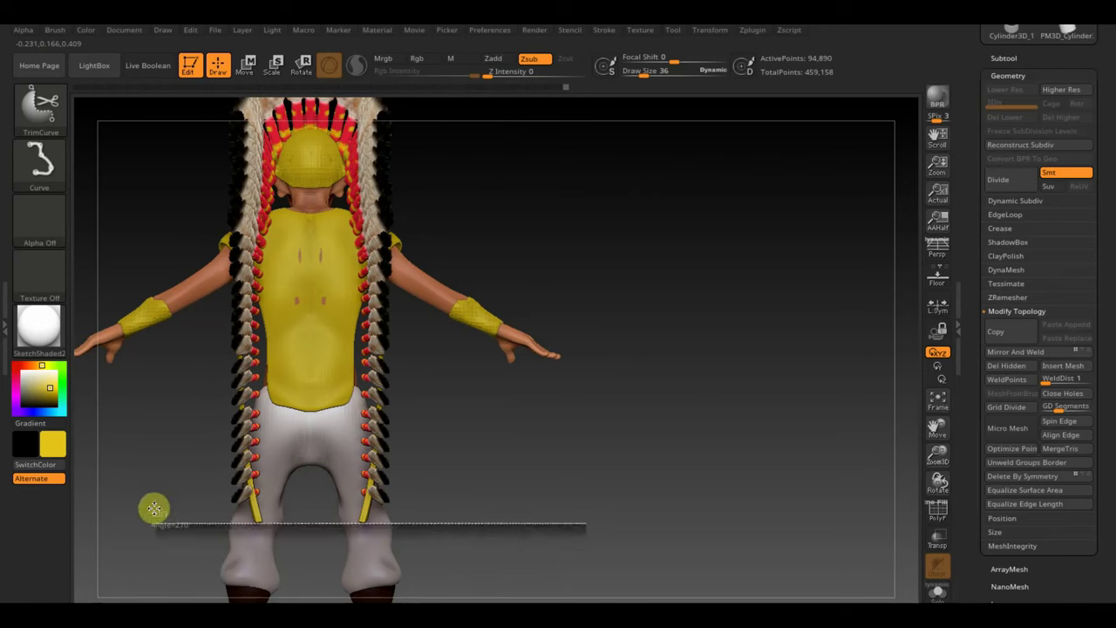
{"action": "left_click_drag", "start_coordinate": [190, 503], "coordinate": [150, 486], "text": "ctrl+shift"}
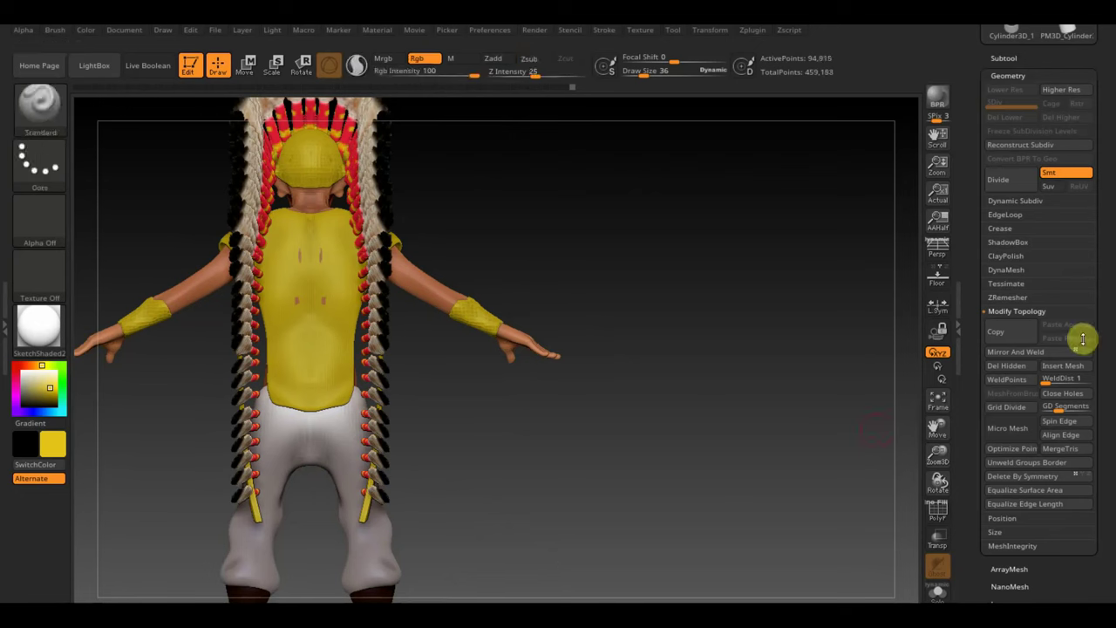
Step: Trim the strand ends below the knees on subtool PM3D_Cylinder3D_2 too
{"action": "key", "text": "n"}
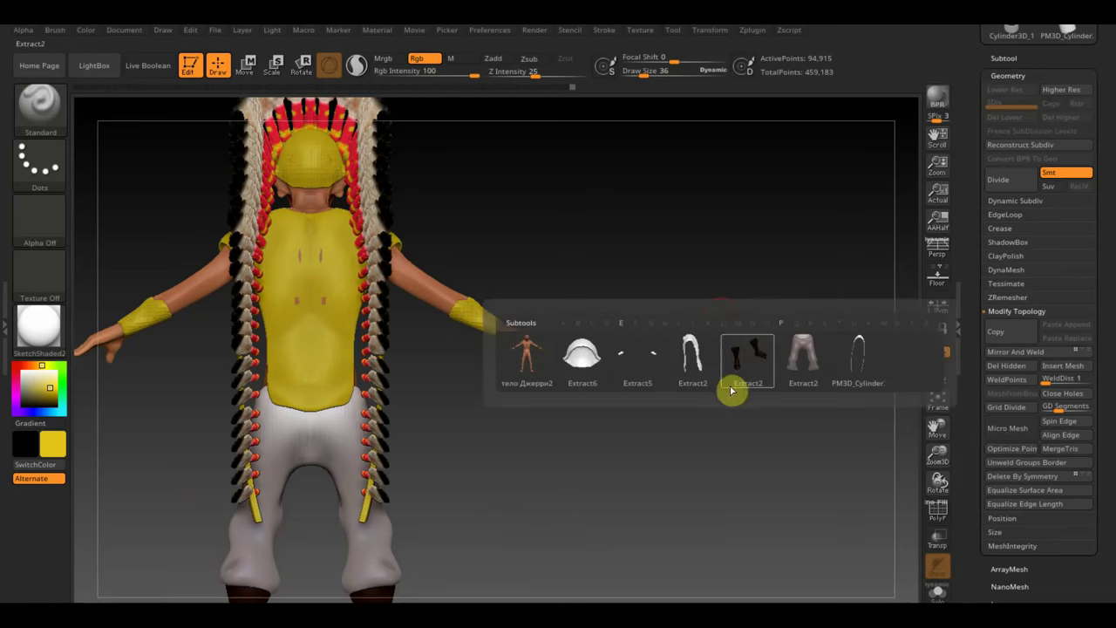
{"action": "left_click", "coordinate": [858, 362]}
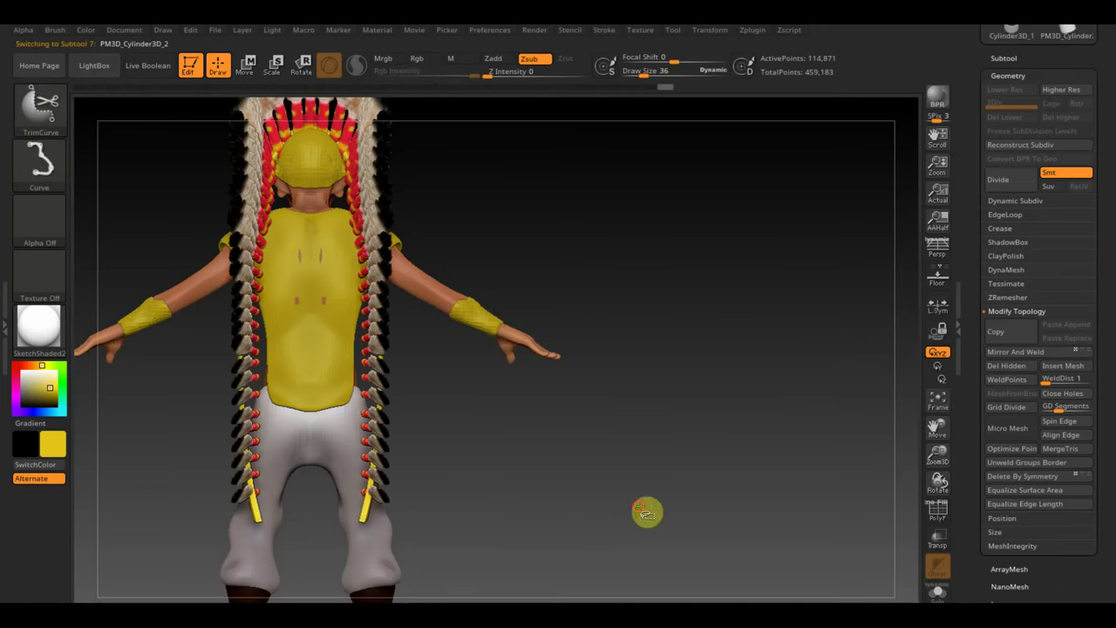
{"action": "left_click_drag", "start_coordinate": [648, 513], "coordinate": [166, 482], "text": "ctrl+shift"}
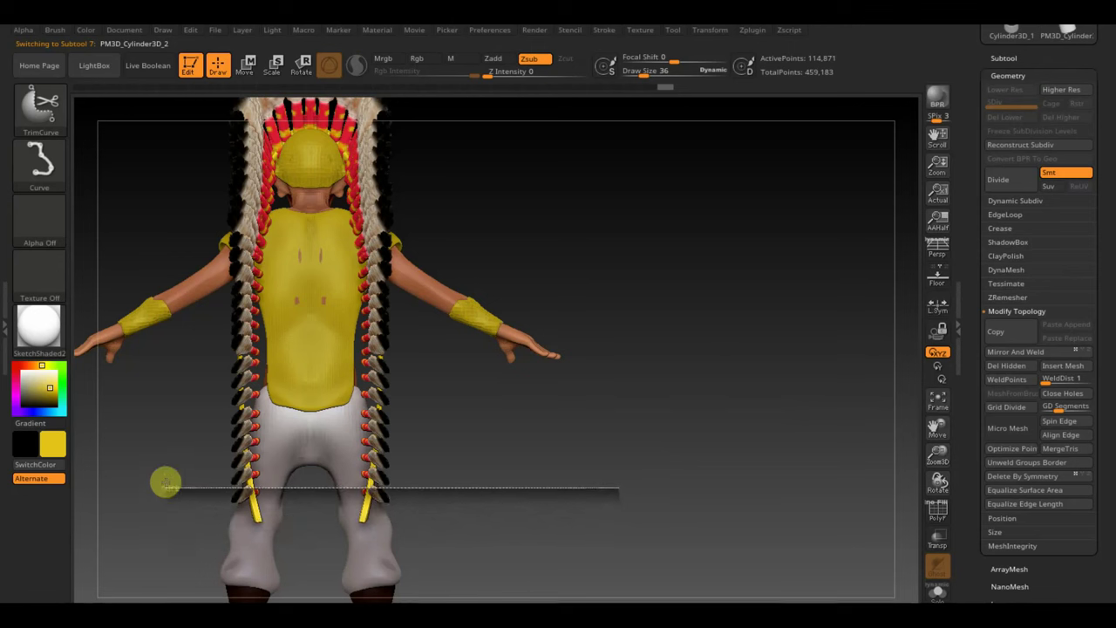
{"action": "left_click_drag", "start_coordinate": [165, 482], "coordinate": [155, 491], "text": "ctrl+shift"}
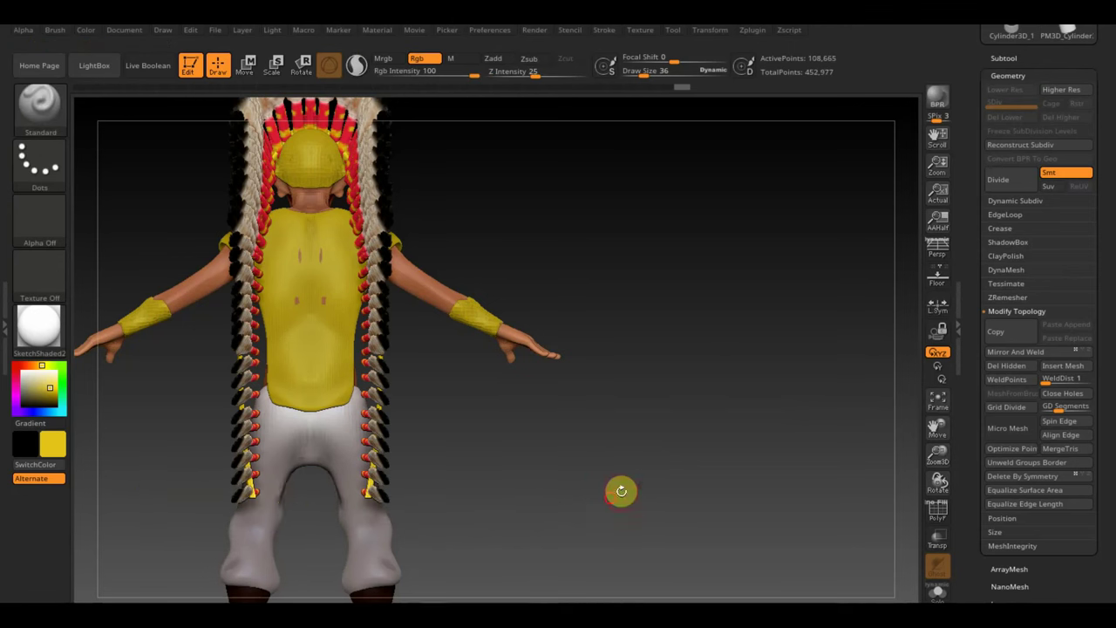
{"action": "mouse_move", "coordinate": [621, 491]}
{"action": "left_mouse_down"}
{"action": "mouse_move", "coordinate": [568, 503]}
{"action": "mouse_move", "coordinate": [682, 486]}
{"action": "mouse_move", "coordinate": [590, 483]}
{"action": "mouse_move", "coordinate": [680, 494]}
{"action": "left_mouse_up"}
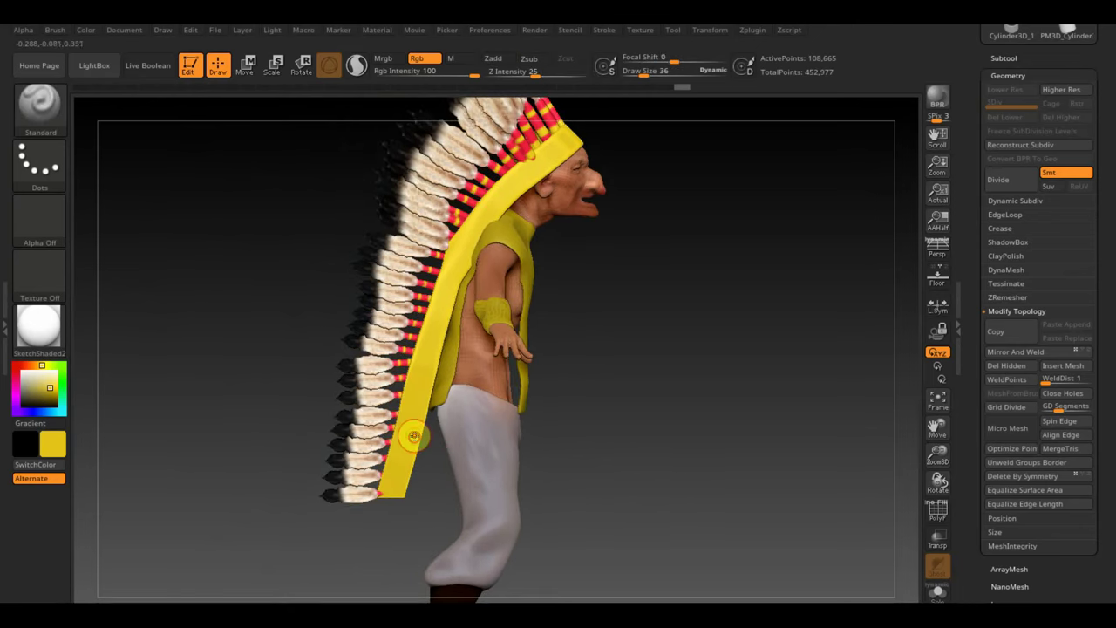
Step: Select the Move Topology brush with Draw Size 169
{"action": "left_click", "coordinate": [43, 106]}
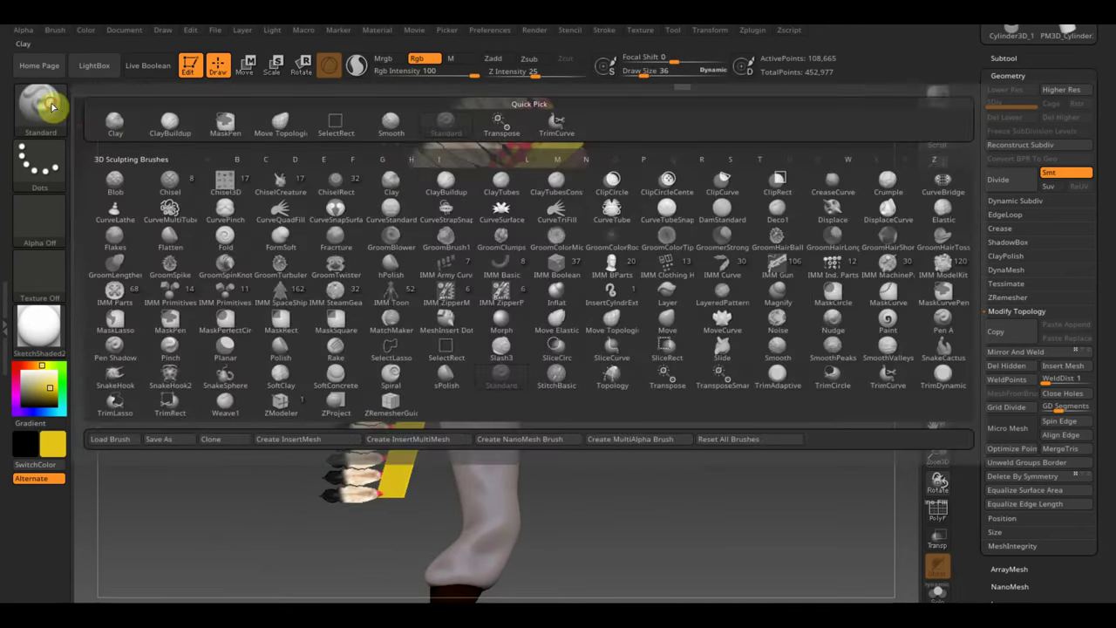
{"action": "left_click", "coordinate": [275, 119]}
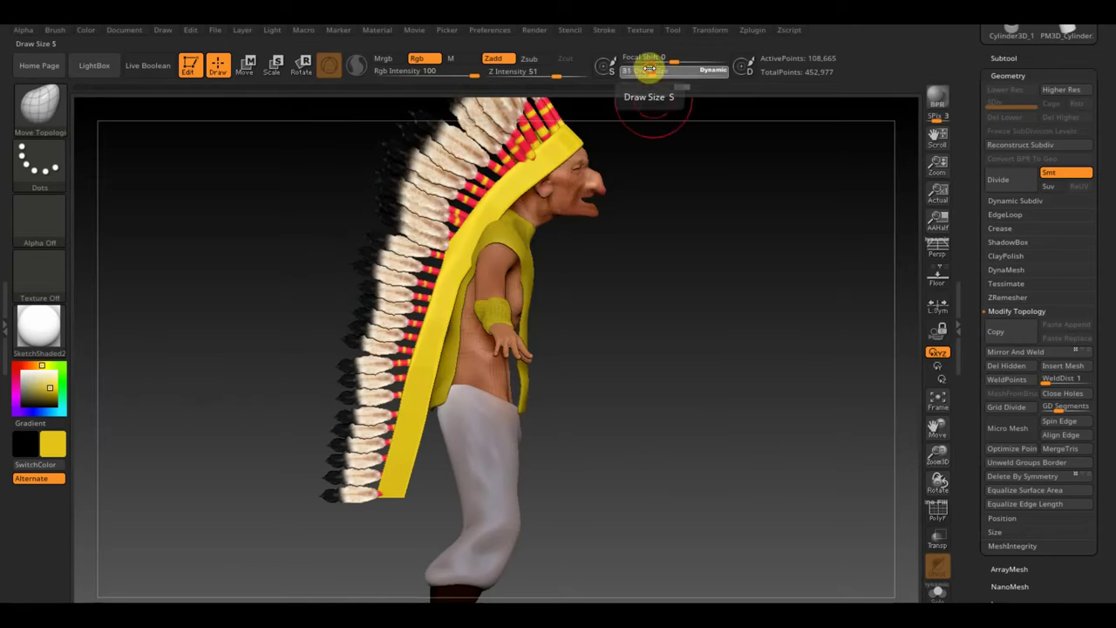
{"action": "left_click_drag", "start_coordinate": [650, 72], "coordinate": [670, 73]}
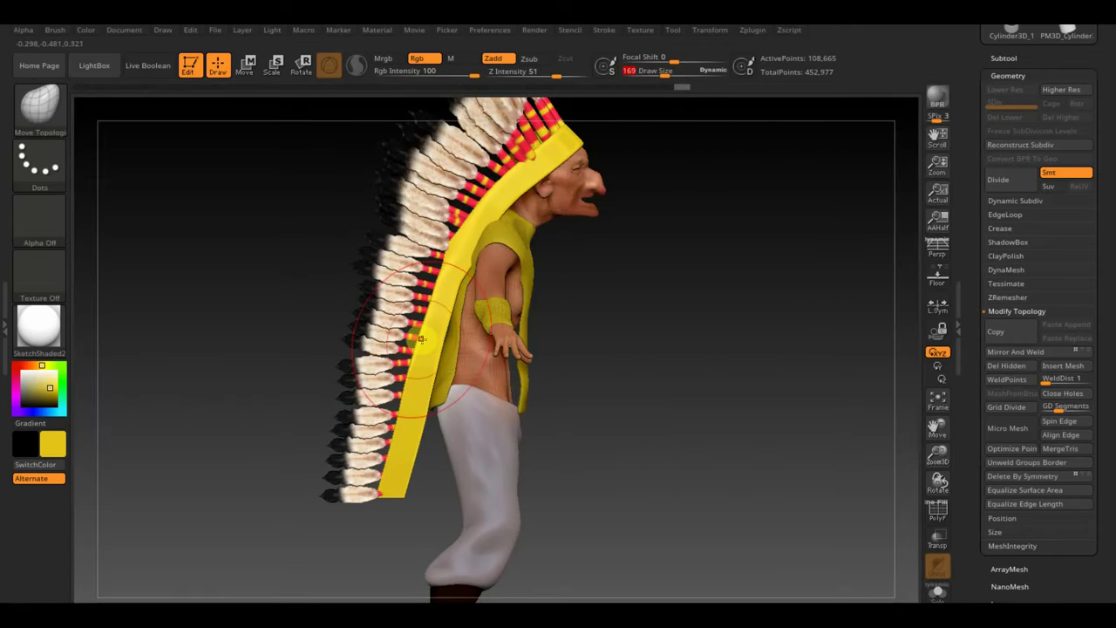
Step: Push the yellow headdress band and feathers closer along the torso and back
{"action": "left_click_drag", "start_coordinate": [420, 338], "coordinate": [409, 345]}
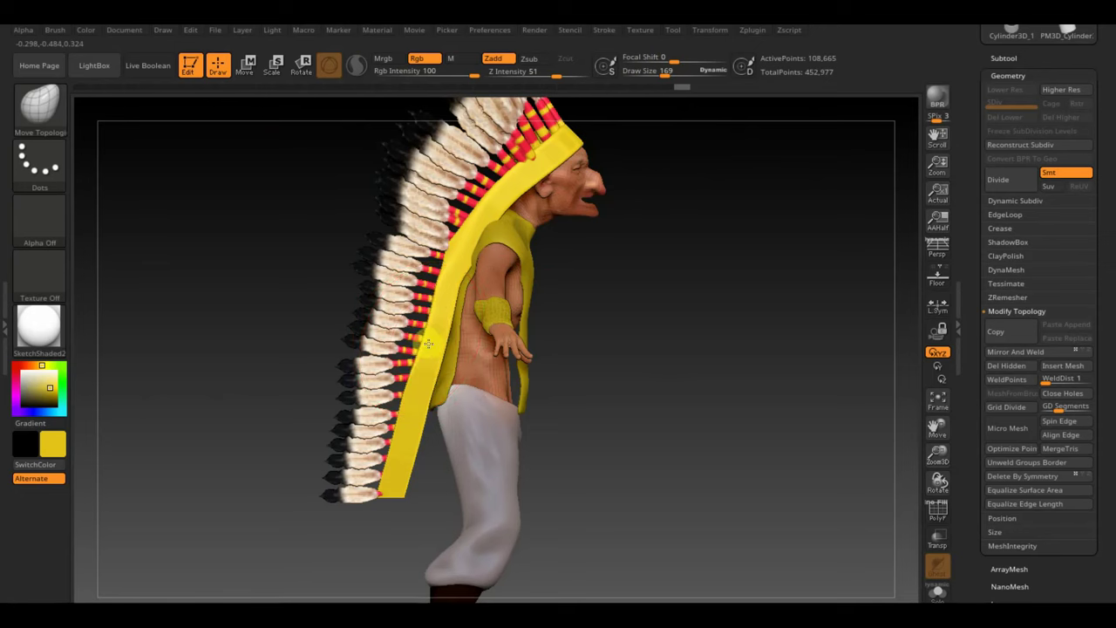
{"action": "mouse_move", "coordinate": [384, 410]}
{"action": "left_mouse_down"}
{"action": "mouse_move", "coordinate": [379, 468]}
{"action": "mouse_move", "coordinate": [426, 392]}
{"action": "mouse_move", "coordinate": [460, 262]}
{"action": "mouse_move", "coordinate": [455, 236]}
{"action": "mouse_move", "coordinate": [479, 260]}
{"action": "mouse_move", "coordinate": [523, 189]}
{"action": "left_mouse_up"}
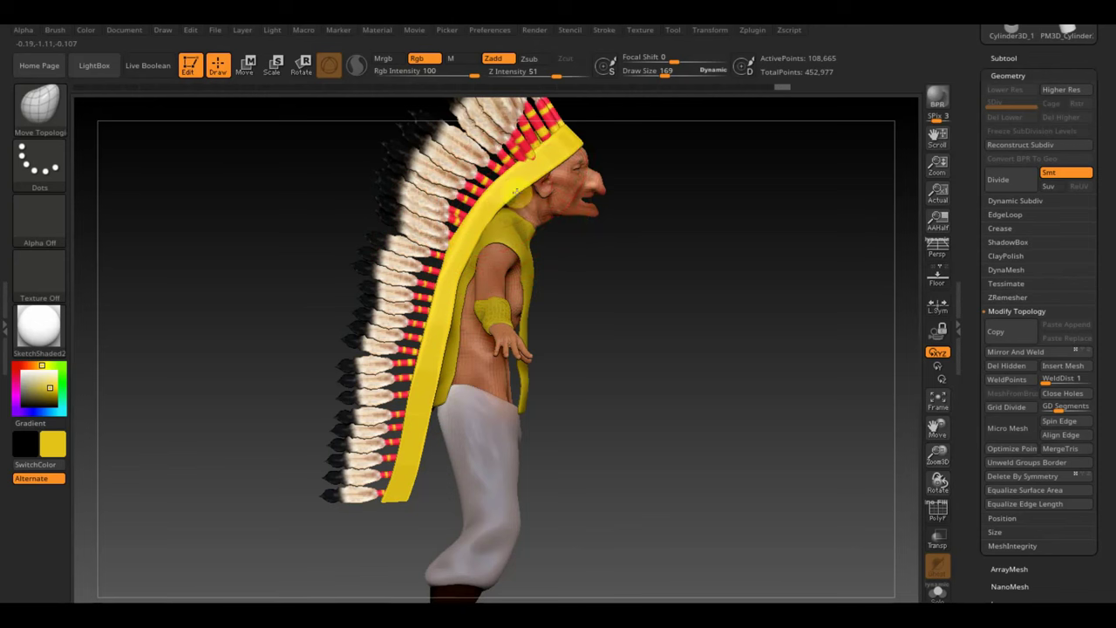
{"action": "left_click_drag", "start_coordinate": [642, 152], "coordinate": [638, 157]}
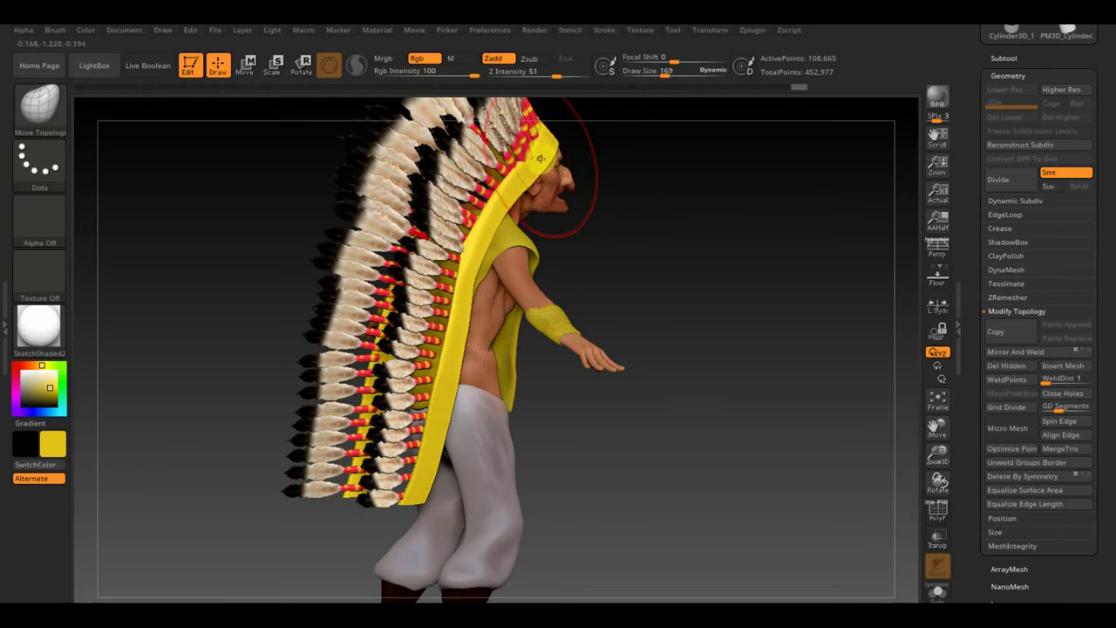
{"action": "left_click_drag", "start_coordinate": [553, 215], "coordinate": [592, 348]}
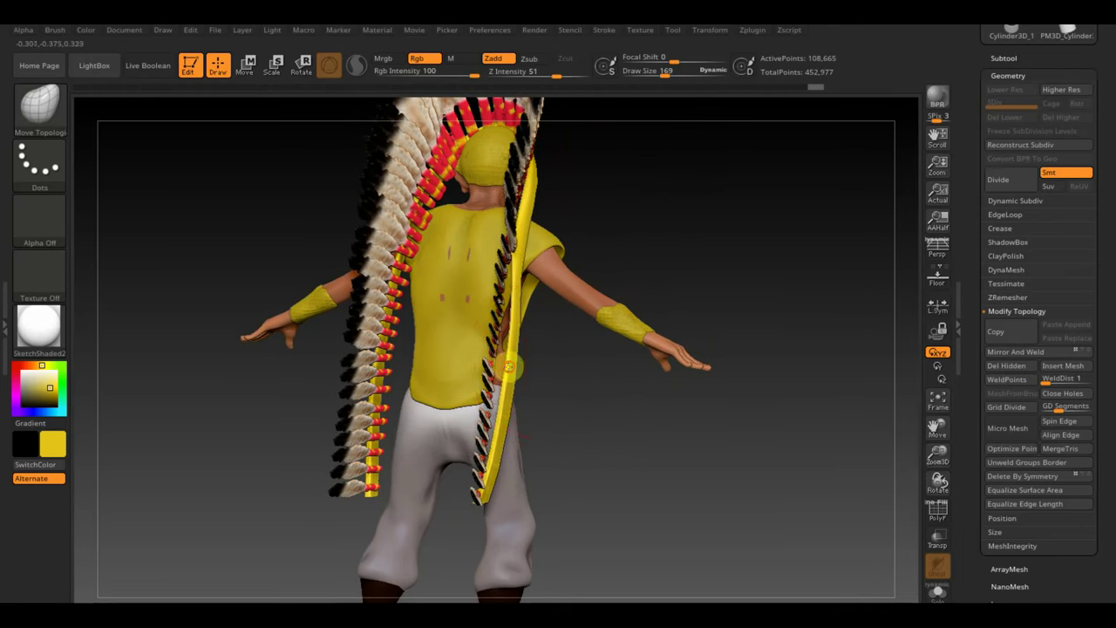
{"action": "left_click_drag", "start_coordinate": [508, 368], "coordinate": [499, 369]}
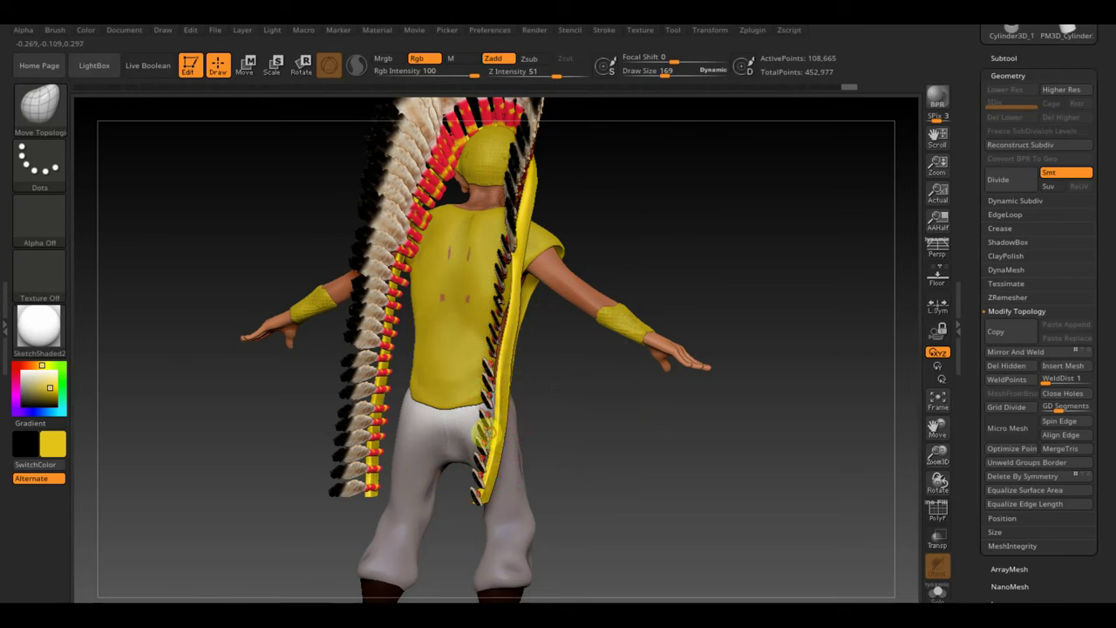
{"action": "mouse_move", "coordinate": [606, 454]}
{"action": "left_mouse_down"}
{"action": "mouse_move", "coordinate": [663, 463]}
{"action": "mouse_move", "coordinate": [646, 279]}
{"action": "mouse_move", "coordinate": [628, 284]}
{"action": "mouse_move", "coordinate": [551, 421]}
{"action": "left_mouse_up"}
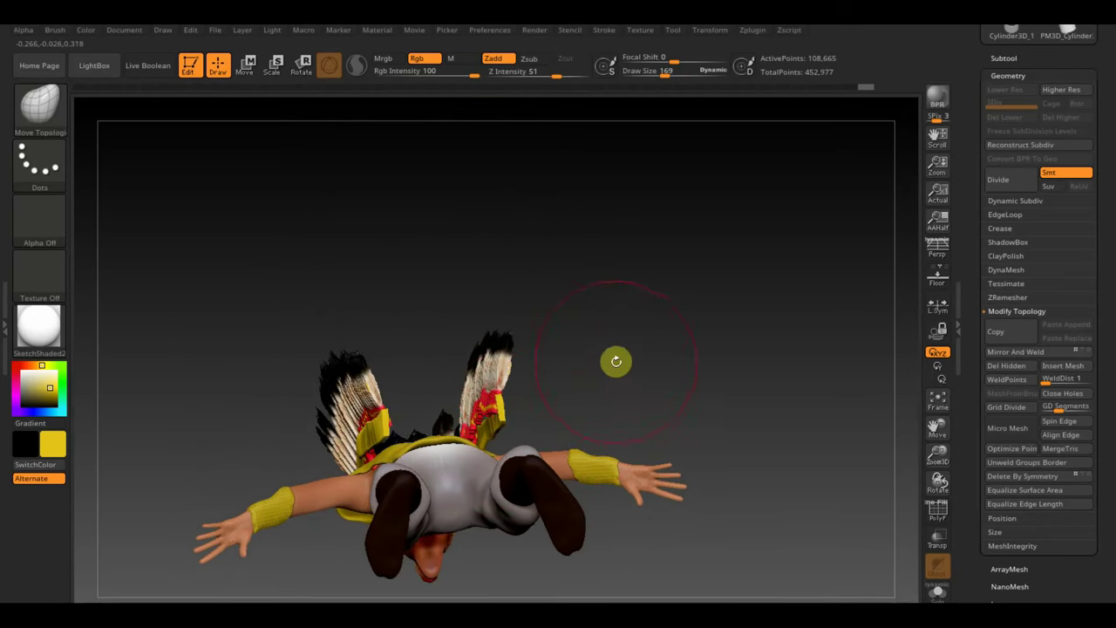
Step: Lift and thicken the headband's front across the forehead with Move Topology, orbiting to check it
{"action": "left_click_drag", "start_coordinate": [653, 357], "coordinate": [598, 449], "text": "alt"}
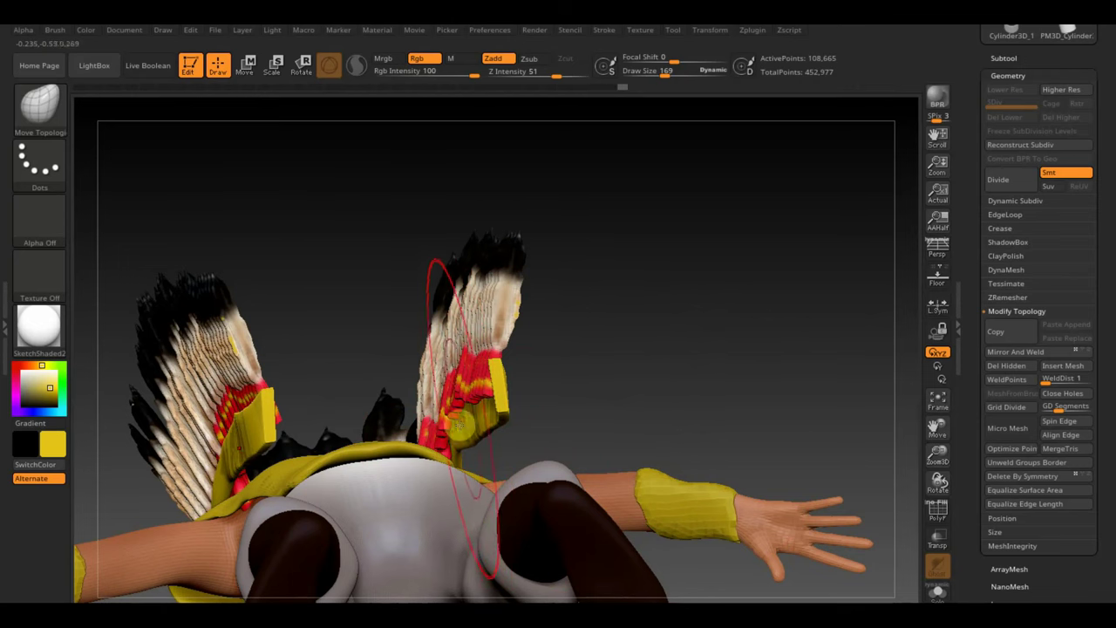
{"action": "left_click_drag", "start_coordinate": [603, 393], "coordinate": [601, 434]}
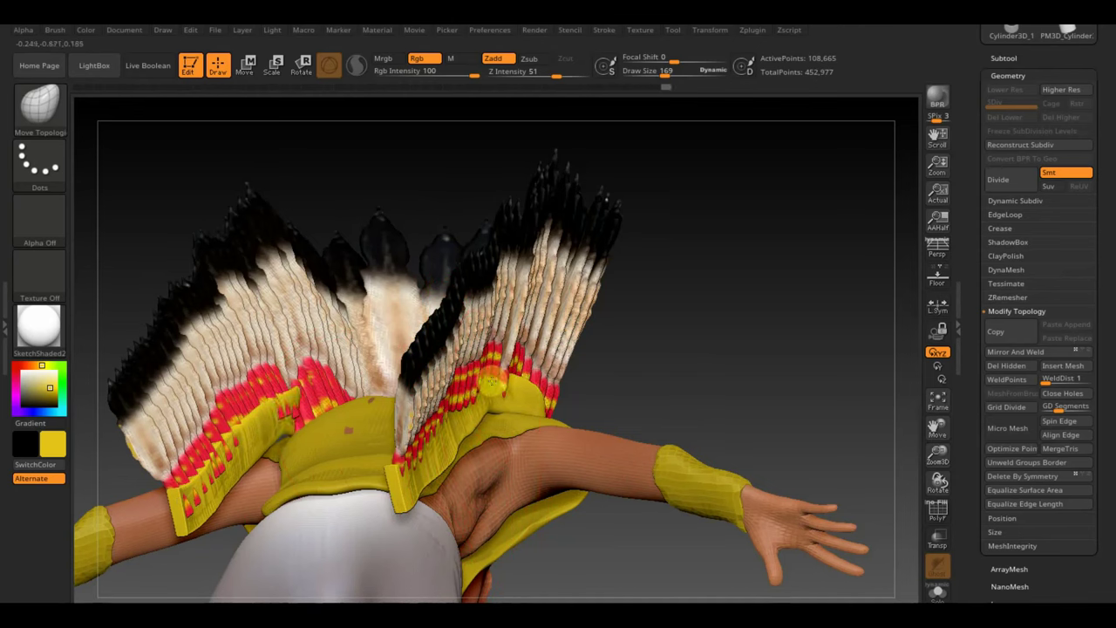
{"action": "left_click_drag", "start_coordinate": [683, 359], "coordinate": [409, 373]}
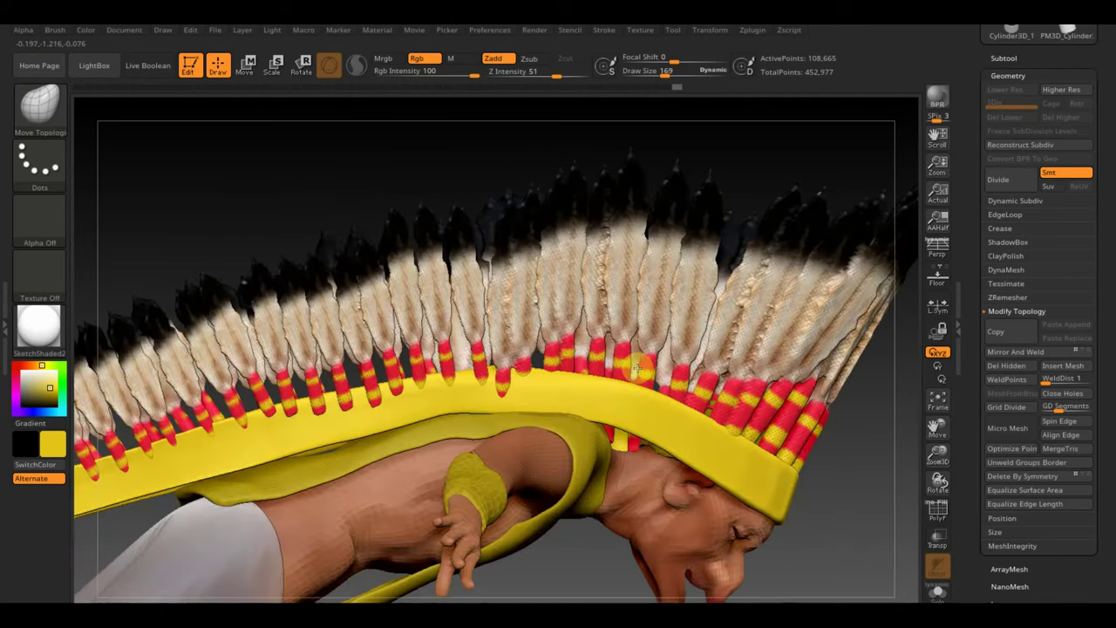
{"action": "left_click_drag", "start_coordinate": [292, 250], "coordinate": [396, 160]}
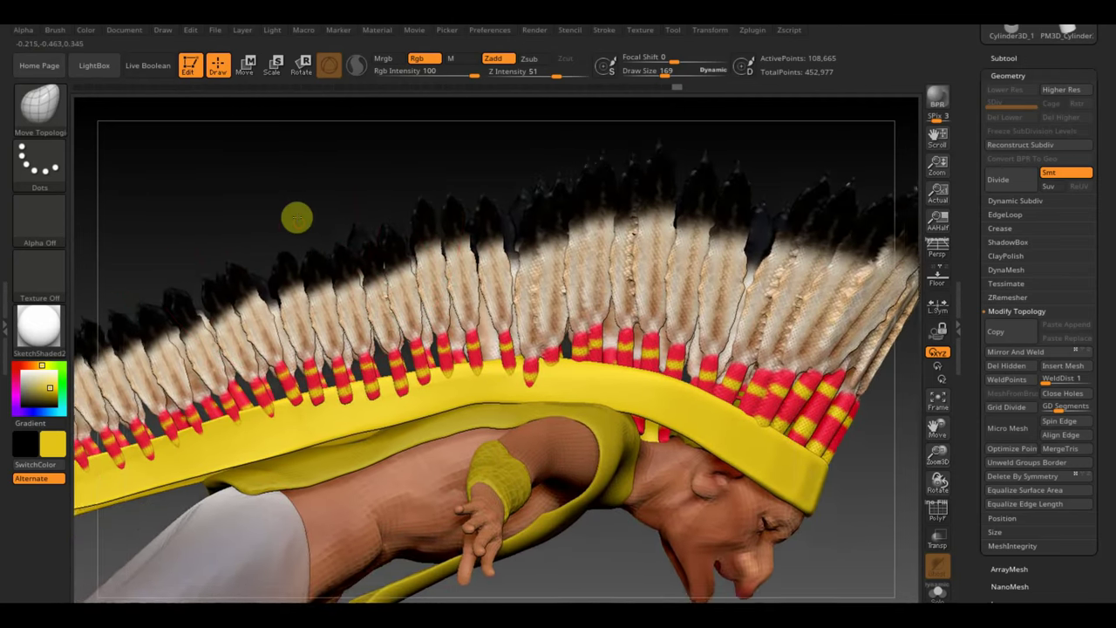
{"action": "mouse_move", "coordinate": [239, 405]}
{"action": "left_mouse_down"}
{"action": "mouse_move", "coordinate": [155, 412]}
{"action": "mouse_move", "coordinate": [133, 428]}
{"action": "left_mouse_up"}
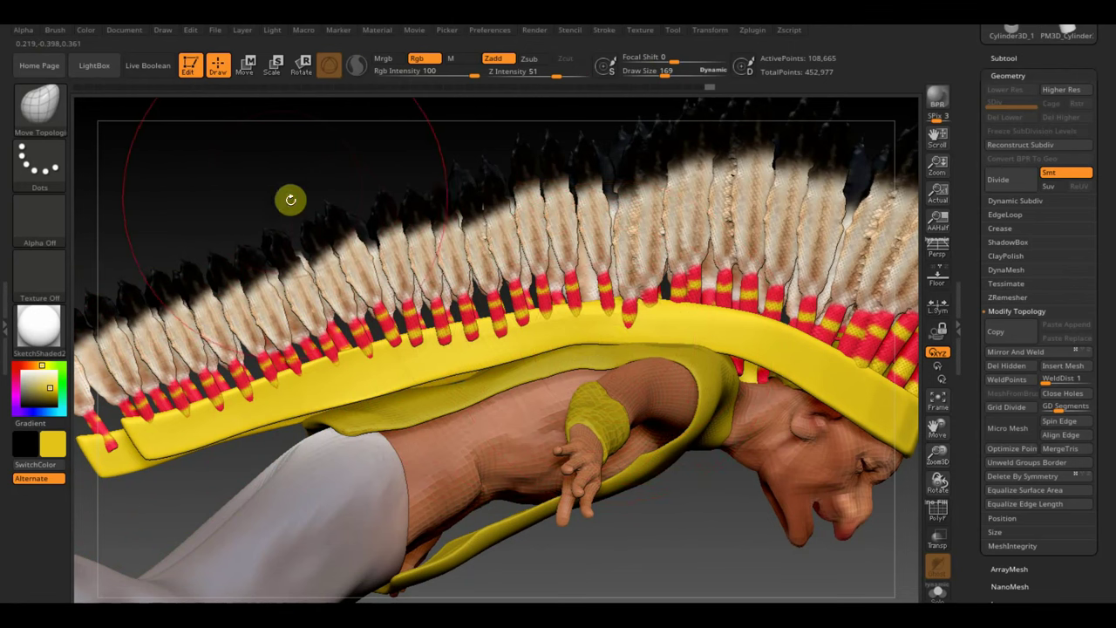
{"action": "left_click_drag", "start_coordinate": [289, 197], "coordinate": [340, 213]}
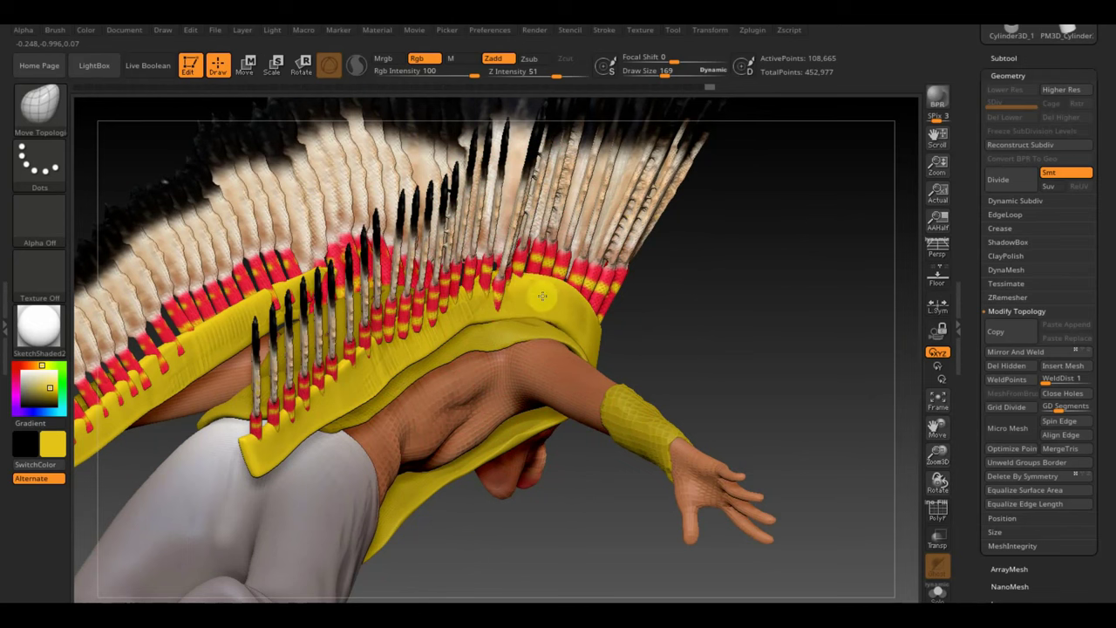
{"action": "mouse_move", "coordinate": [677, 304]}
{"action": "left_mouse_down"}
{"action": "mouse_move", "coordinate": [743, 267]}
{"action": "mouse_move", "coordinate": [738, 323]}
{"action": "left_mouse_up"}
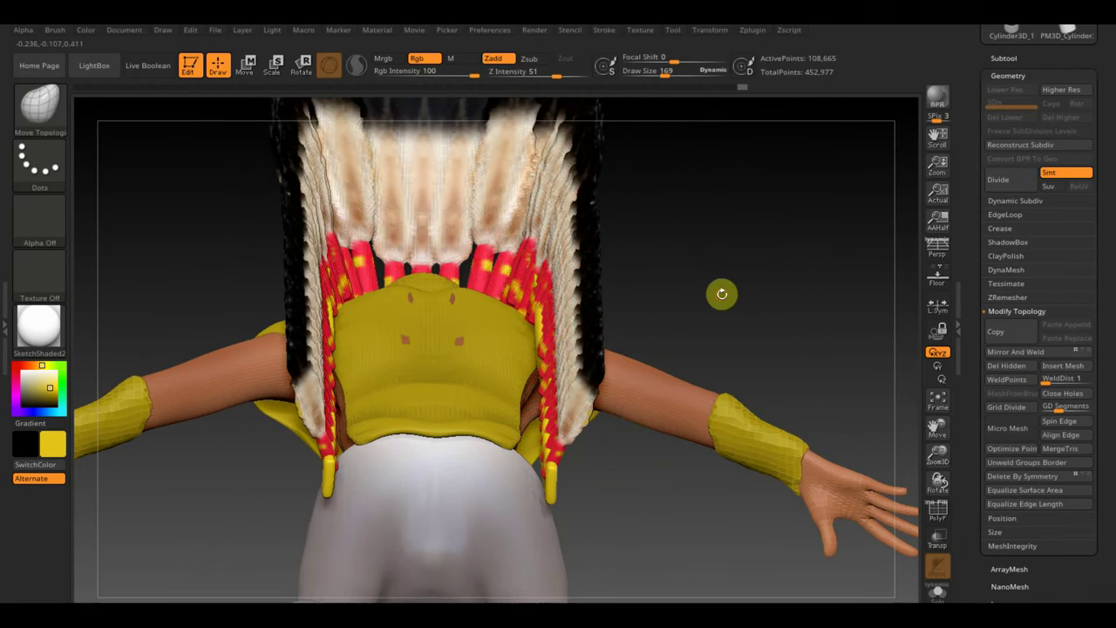
Step: Orbit around the headdress to inspect it from the back, side and front
{"action": "mouse_move", "coordinate": [720, 294]}
{"action": "left_mouse_down"}
{"action": "mouse_move", "coordinate": [735, 317]}
{"action": "mouse_move", "coordinate": [726, 323]}
{"action": "left_mouse_up"}
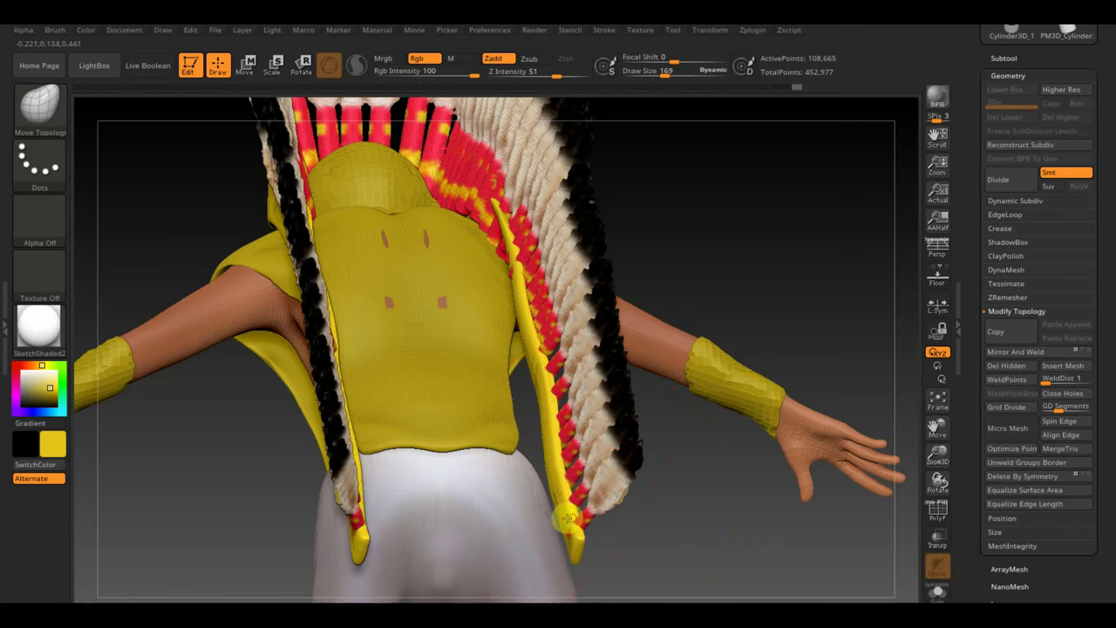
{"action": "mouse_move", "coordinate": [758, 302]}
{"action": "left_mouse_down"}
{"action": "mouse_move", "coordinate": [700, 314]}
{"action": "mouse_move", "coordinate": [590, 229]}
{"action": "left_mouse_up"}
{"action": "left_click_drag", "start_coordinate": [374, 319], "coordinate": [103, 208]}
{"action": "mouse_move", "coordinate": [690, 486]}
{"action": "left_mouse_down"}
{"action": "mouse_move", "coordinate": [653, 481]}
{"action": "mouse_move", "coordinate": [741, 523]}
{"action": "mouse_move", "coordinate": [621, 561]}
{"action": "mouse_move", "coordinate": [601, 550]}
{"action": "mouse_move", "coordinate": [579, 570]}
{"action": "left_mouse_up"}
{"action": "mouse_move", "coordinate": [727, 304]}
{"action": "left_mouse_down"}
{"action": "mouse_move", "coordinate": [505, 293]}
{"action": "mouse_move", "coordinate": [610, 315]}
{"action": "left_mouse_up"}
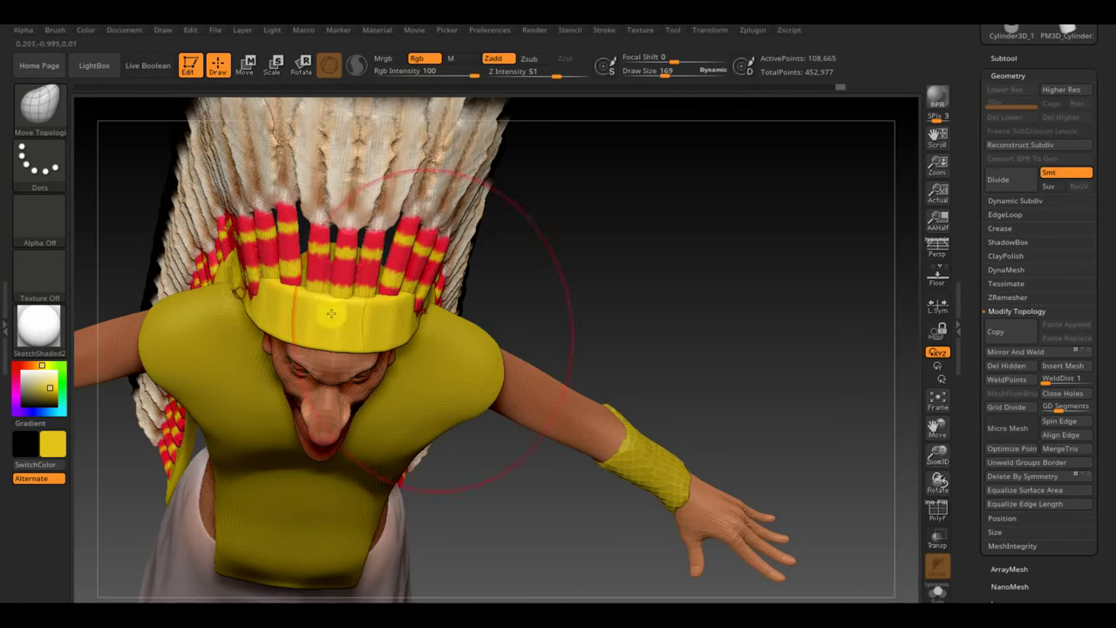
Step: Close in on the headdress feathers, then select subtool PM3D_Cube3D1
{"action": "mouse_move", "coordinate": [593, 314]}
{"action": "left_mouse_down"}
{"action": "mouse_move", "coordinate": [615, 299]}
{"action": "mouse_move", "coordinate": [661, 299]}
{"action": "mouse_move", "coordinate": [643, 340]}
{"action": "mouse_move", "coordinate": [651, 374]}
{"action": "mouse_move", "coordinate": [615, 358]}
{"action": "left_mouse_up"}
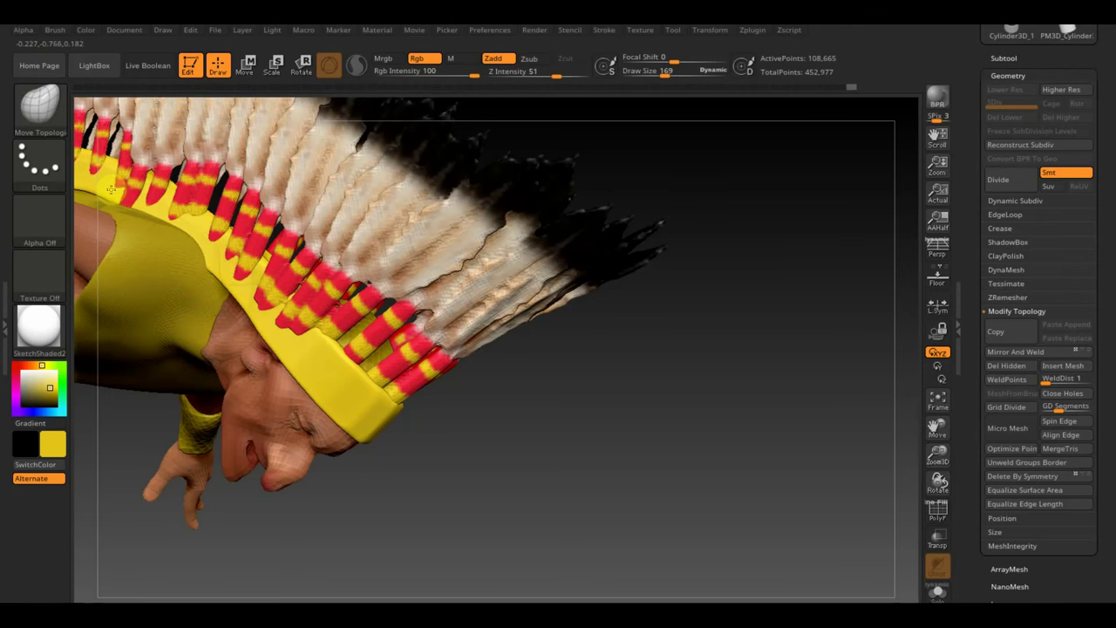
{"action": "mouse_move", "coordinate": [535, 449]}
{"action": "left_mouse_down"}
{"action": "mouse_move", "coordinate": [610, 468]}
{"action": "mouse_move", "coordinate": [569, 164]}
{"action": "mouse_move", "coordinate": [606, 289]}
{"action": "left_mouse_up"}
{"action": "mouse_move", "coordinate": [571, 352]}
{"action": "left_mouse_down"}
{"action": "mouse_move", "coordinate": [567, 288]}
{"action": "mouse_move", "coordinate": [512, 302]}
{"action": "mouse_move", "coordinate": [658, 327]}
{"action": "mouse_move", "coordinate": [563, 327]}
{"action": "mouse_move", "coordinate": [524, 311]}
{"action": "mouse_move", "coordinate": [715, 374]}
{"action": "left_mouse_up"}
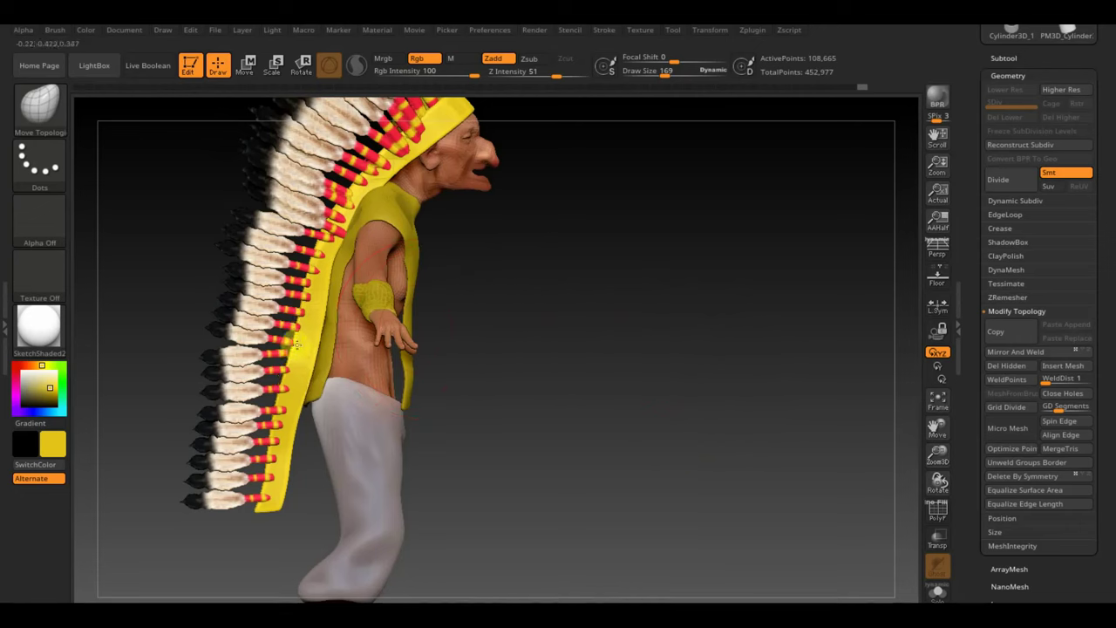
{"action": "left_click", "coordinate": [277, 341], "text": "alt"}
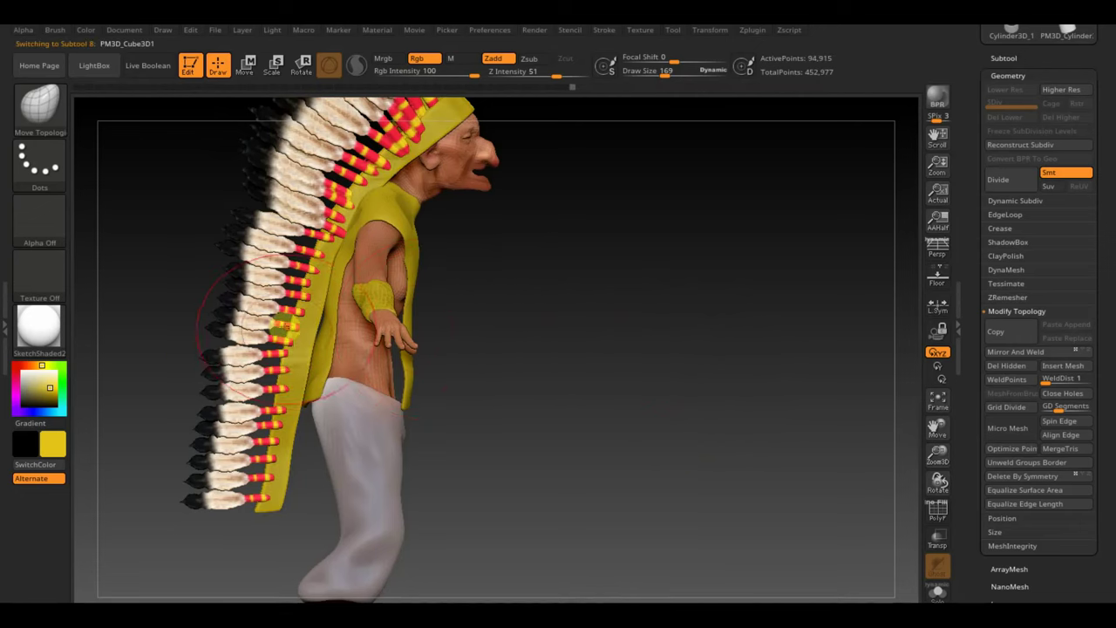
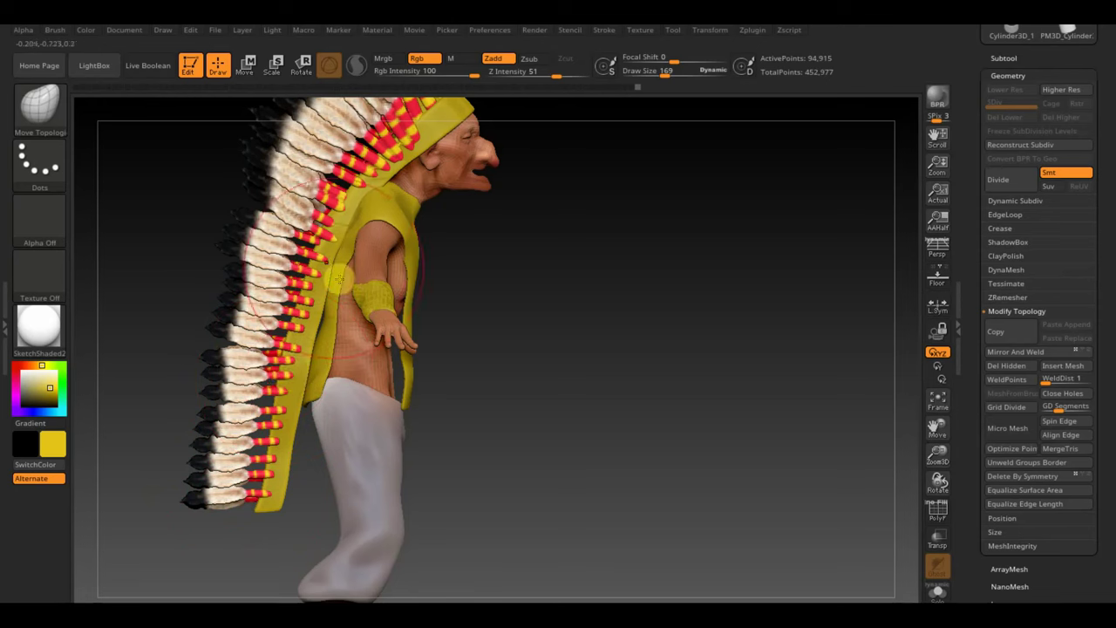
Step: Nudge the shirt at the shoulder with Move Topological, then check it from side and front
{"action": "left_click_drag", "start_coordinate": [322, 263], "coordinate": [311, 242]}
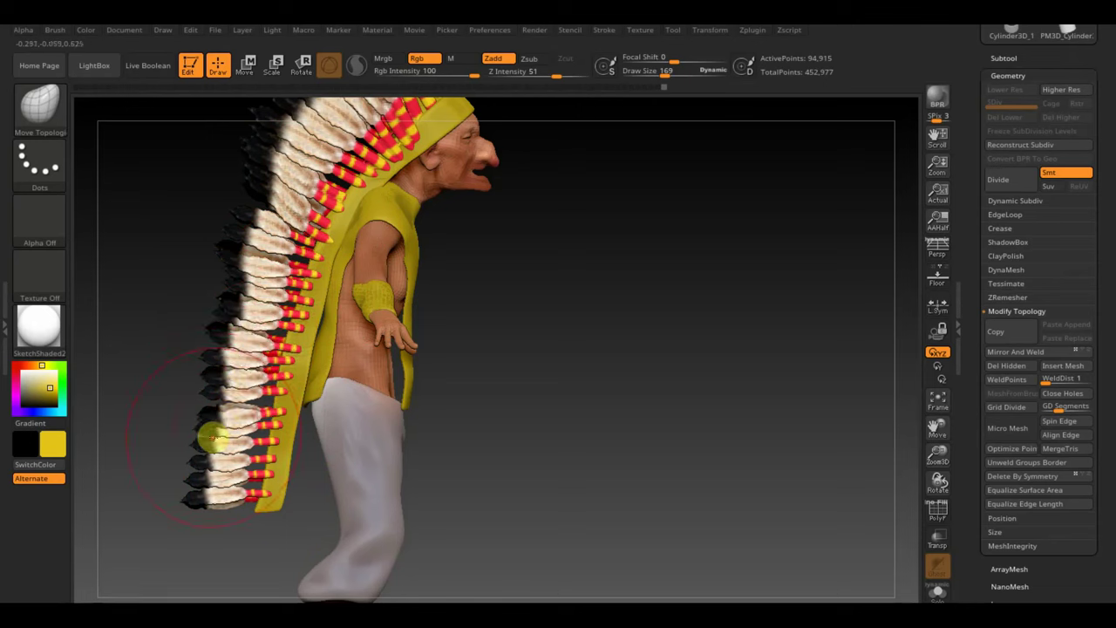
{"action": "mouse_move", "coordinate": [558, 332]}
{"action": "left_mouse_down"}
{"action": "mouse_move", "coordinate": [541, 382]}
{"action": "mouse_move", "coordinate": [529, 337]}
{"action": "left_mouse_up"}
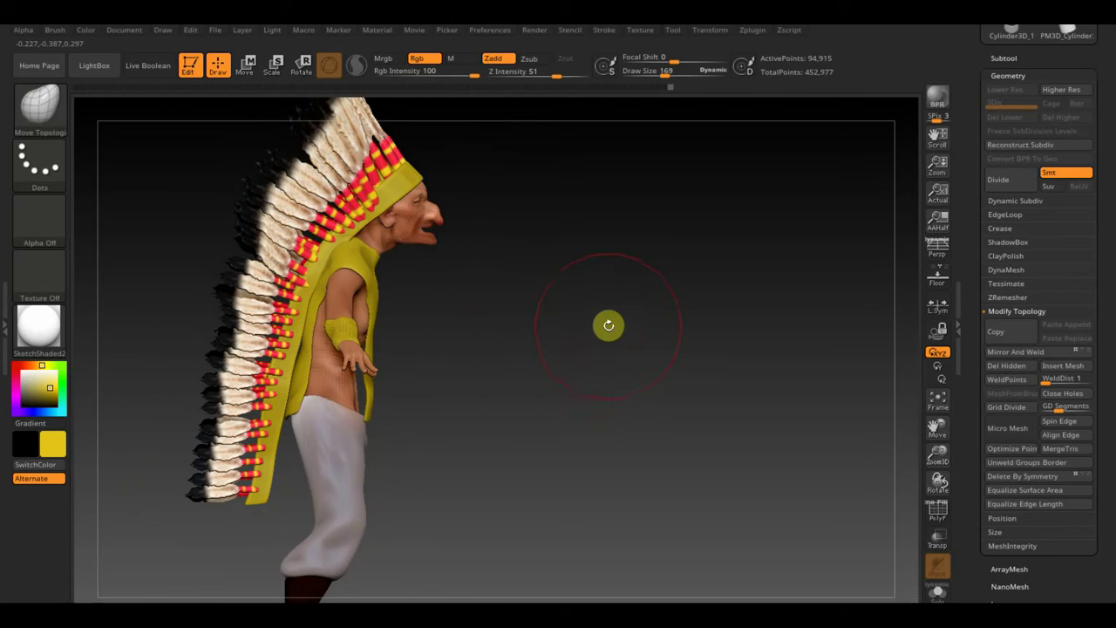
{"action": "mouse_move", "coordinate": [608, 324]}
{"action": "left_mouse_down"}
{"action": "mouse_move", "coordinate": [572, 389]}
{"action": "mouse_move", "coordinate": [531, 399]}
{"action": "mouse_move", "coordinate": [540, 402]}
{"action": "mouse_move", "coordinate": [568, 288]}
{"action": "mouse_move", "coordinate": [640, 277]}
{"action": "mouse_move", "coordinate": [625, 279]}
{"action": "mouse_move", "coordinate": [631, 267]}
{"action": "mouse_move", "coordinate": [654, 275]}
{"action": "left_mouse_up"}
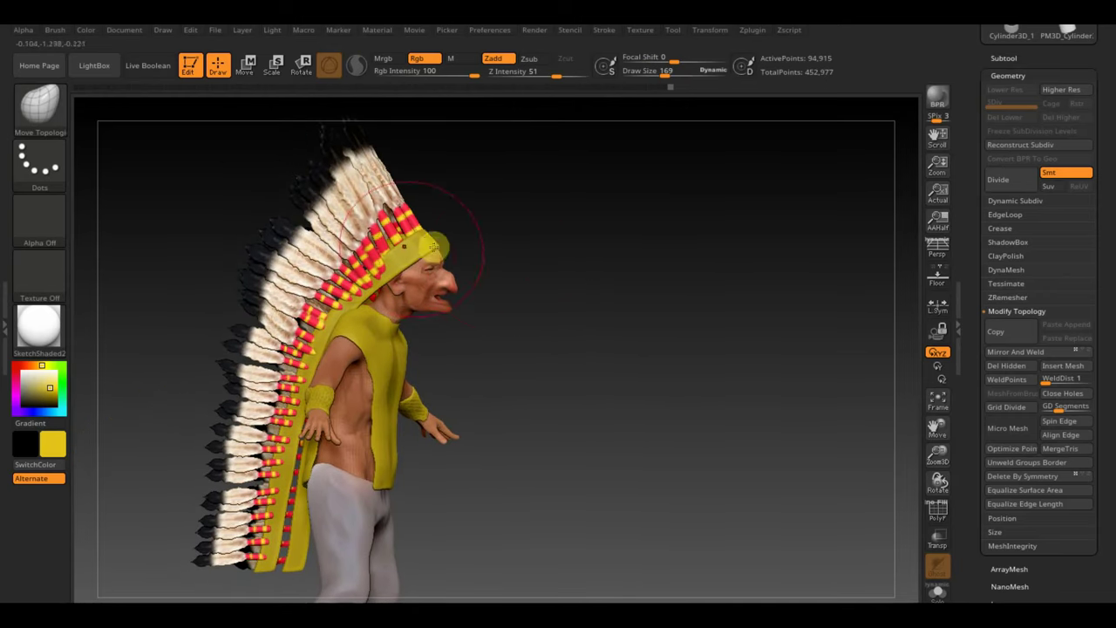
{"action": "mouse_move", "coordinate": [484, 267]}
{"action": "left_mouse_down"}
{"action": "mouse_move", "coordinate": [593, 223]}
{"action": "mouse_move", "coordinate": [678, 369]}
{"action": "mouse_move", "coordinate": [710, 311]}
{"action": "mouse_move", "coordinate": [672, 324]}
{"action": "mouse_move", "coordinate": [610, 314]}
{"action": "mouse_move", "coordinate": [733, 304]}
{"action": "mouse_move", "coordinate": [538, 257]}
{"action": "left_mouse_up"}
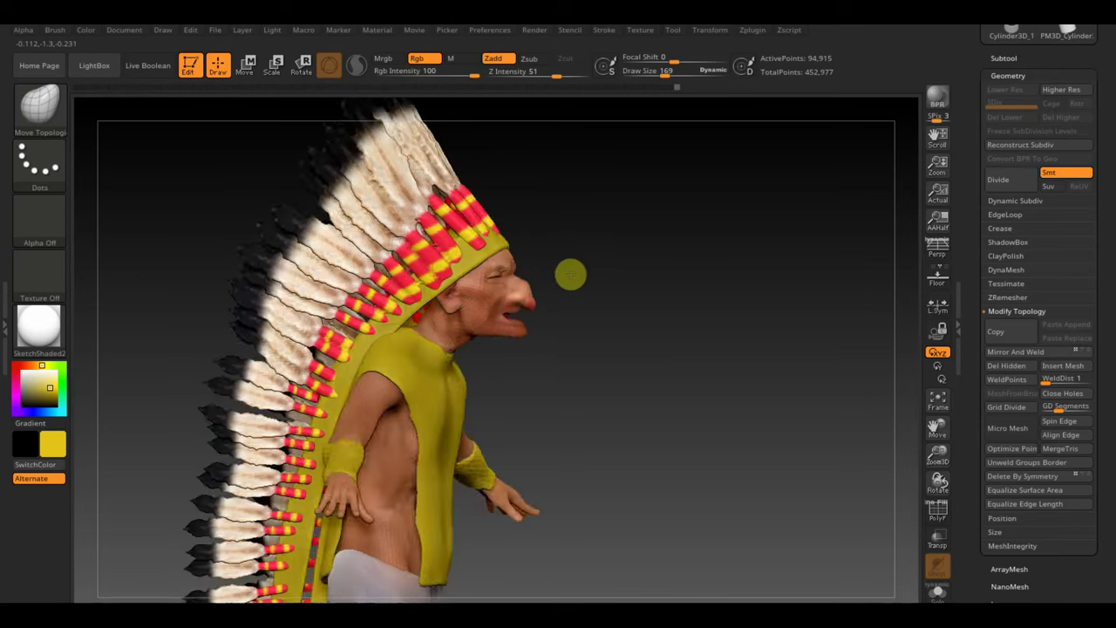
{"action": "mouse_move", "coordinate": [571, 274]}
{"action": "left_mouse_down"}
{"action": "mouse_move", "coordinate": [533, 275]}
{"action": "mouse_move", "coordinate": [493, 247]}
{"action": "left_mouse_up"}
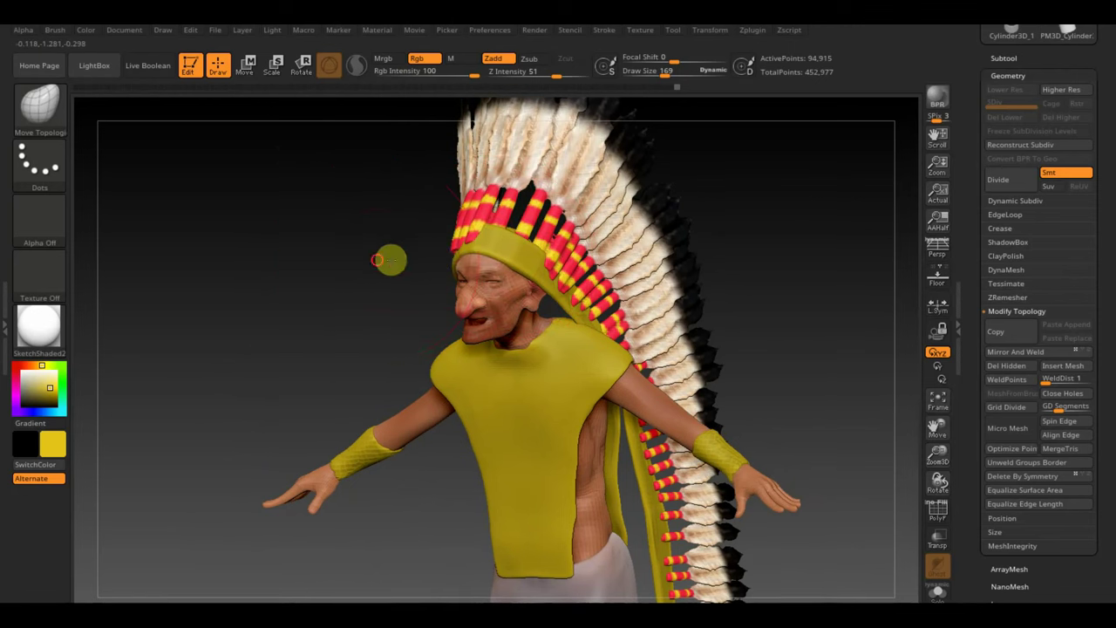
{"action": "left_click_drag", "start_coordinate": [378, 260], "coordinate": [455, 247]}
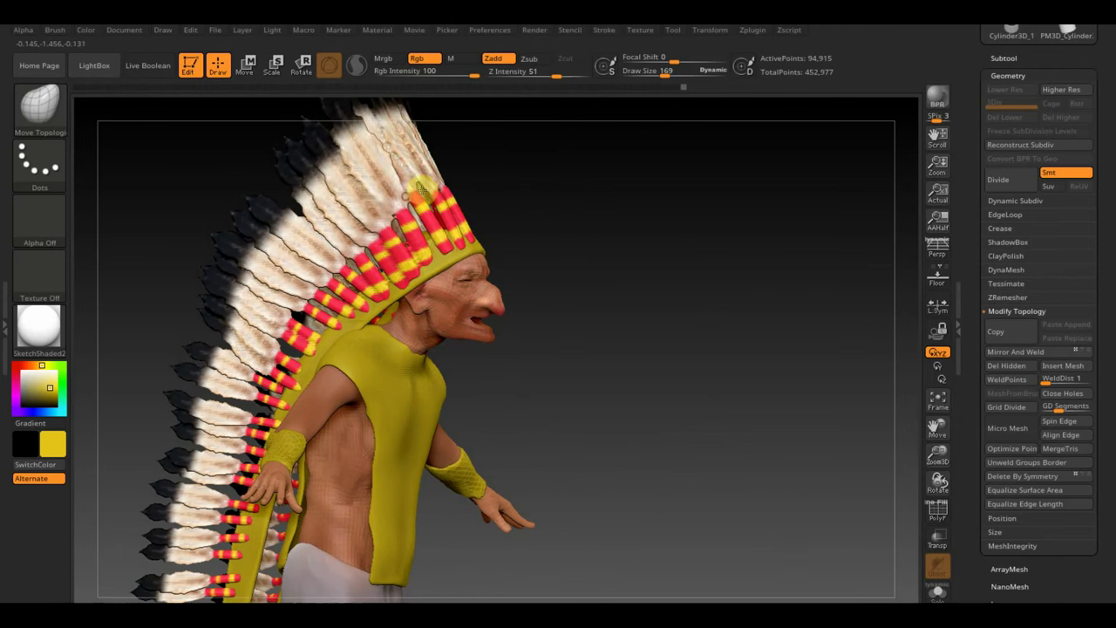
Step: Apply Mirror And Weld to the edited piece, then select the trousers subtool and review it
{"action": "left_click", "coordinate": [1009, 358]}
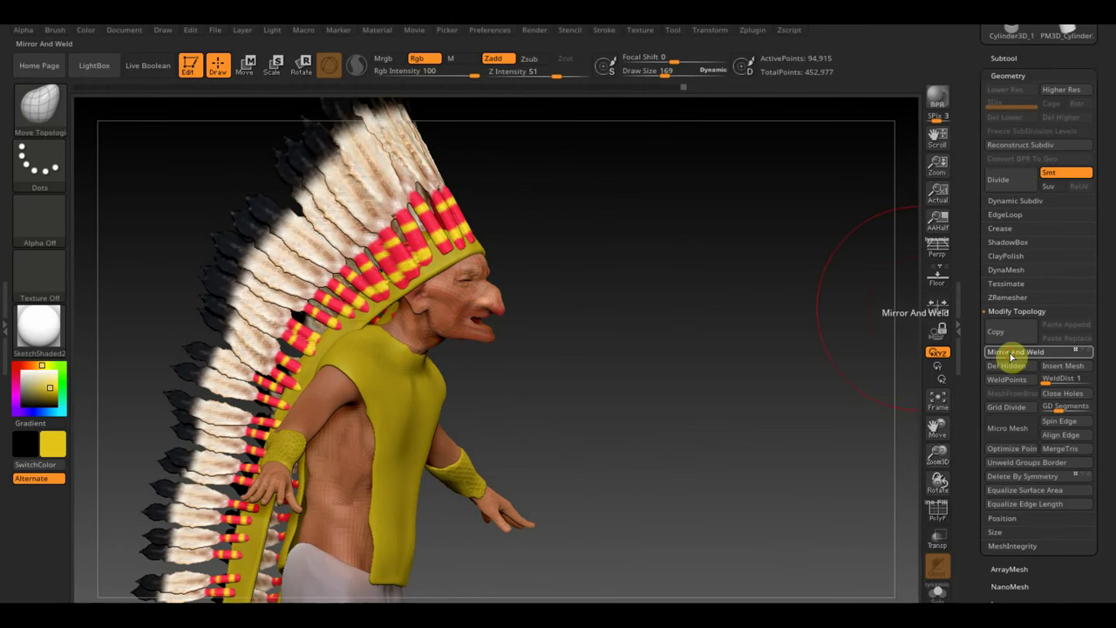
{"action": "mouse_move", "coordinate": [773, 327]}
{"action": "left_mouse_down"}
{"action": "mouse_move", "coordinate": [706, 326]}
{"action": "mouse_move", "coordinate": [754, 338]}
{"action": "mouse_move", "coordinate": [776, 332]}
{"action": "mouse_move", "coordinate": [685, 332]}
{"action": "mouse_move", "coordinate": [701, 344]}
{"action": "mouse_move", "coordinate": [703, 333]}
{"action": "left_mouse_up"}
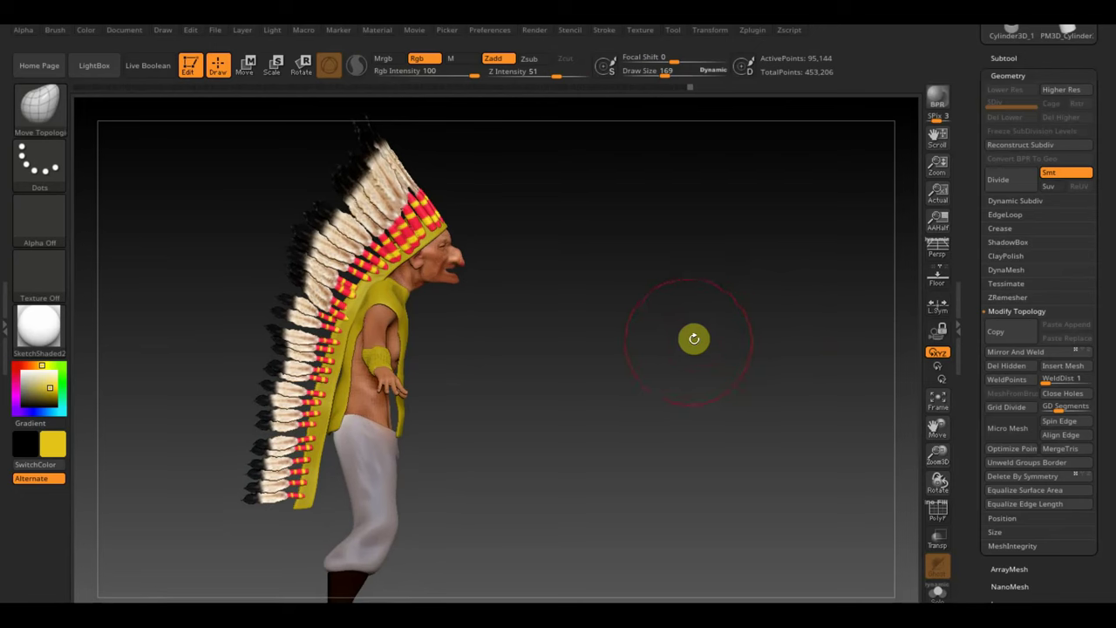
{"action": "left_click", "coordinate": [390, 442], "text": "alt"}
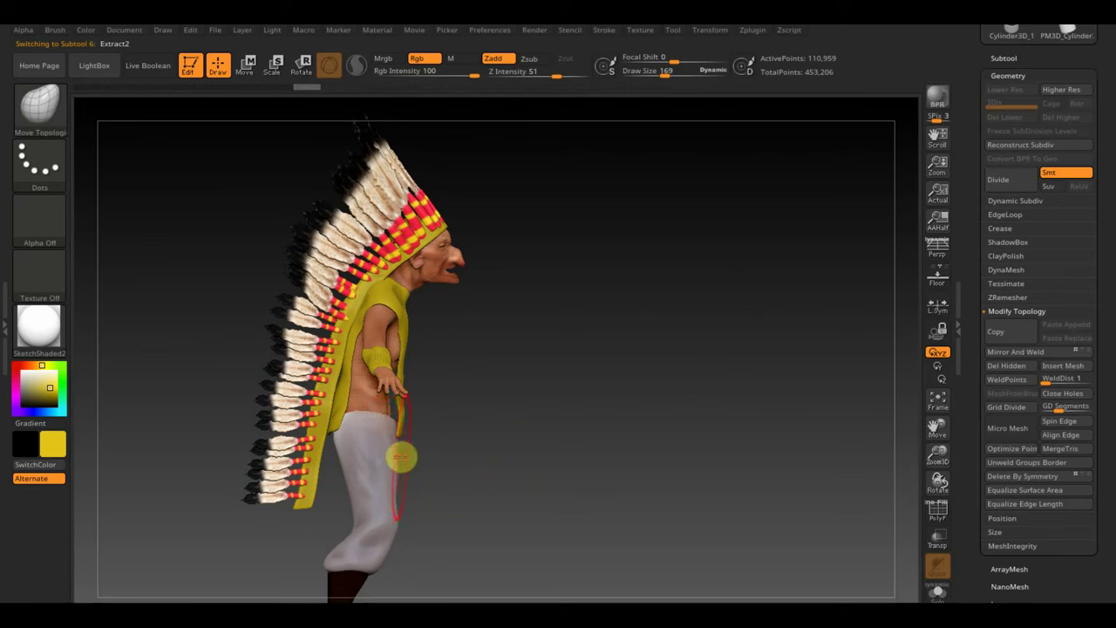
{"action": "right_click_drag", "start_coordinate": [501, 474], "coordinate": [418, 473]}
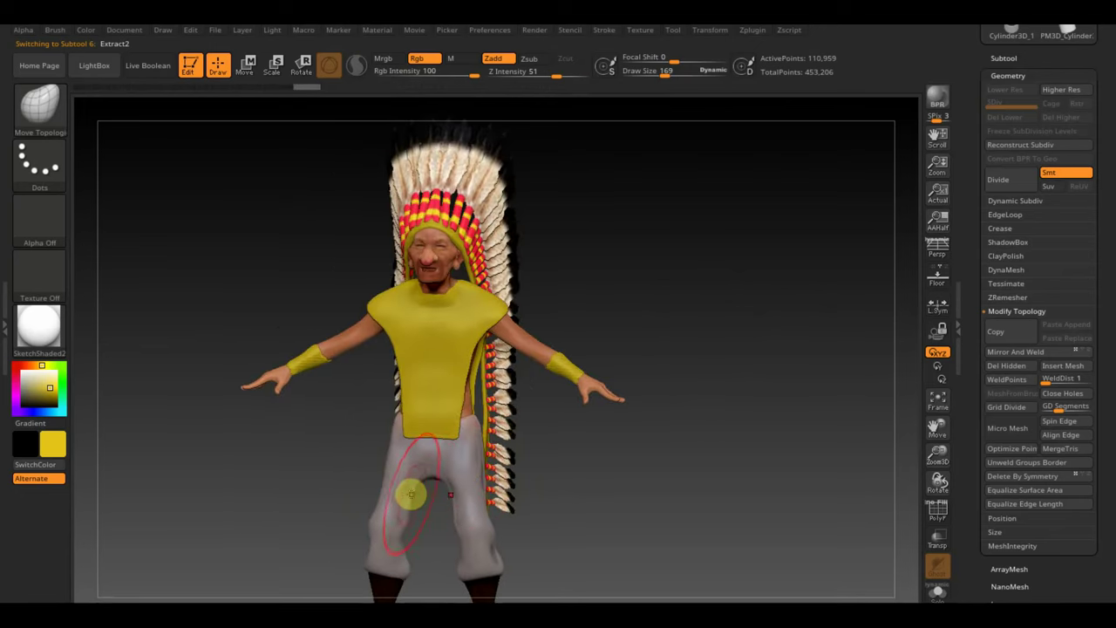
{"action": "left_click_drag", "start_coordinate": [598, 465], "coordinate": [623, 480]}
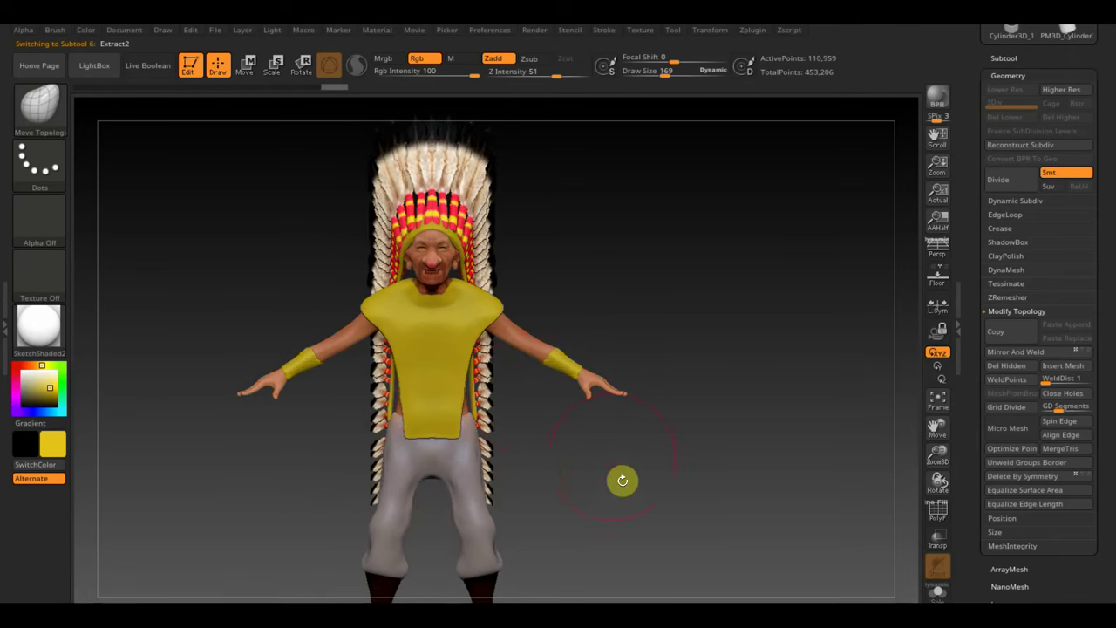
{"action": "left_click_drag", "start_coordinate": [619, 393], "coordinate": [768, 227]}
Step: Select the yellow shirt subtool and import the sun ornament screenshot as a texture
{"action": "left_click", "coordinate": [459, 357], "text": "alt"}
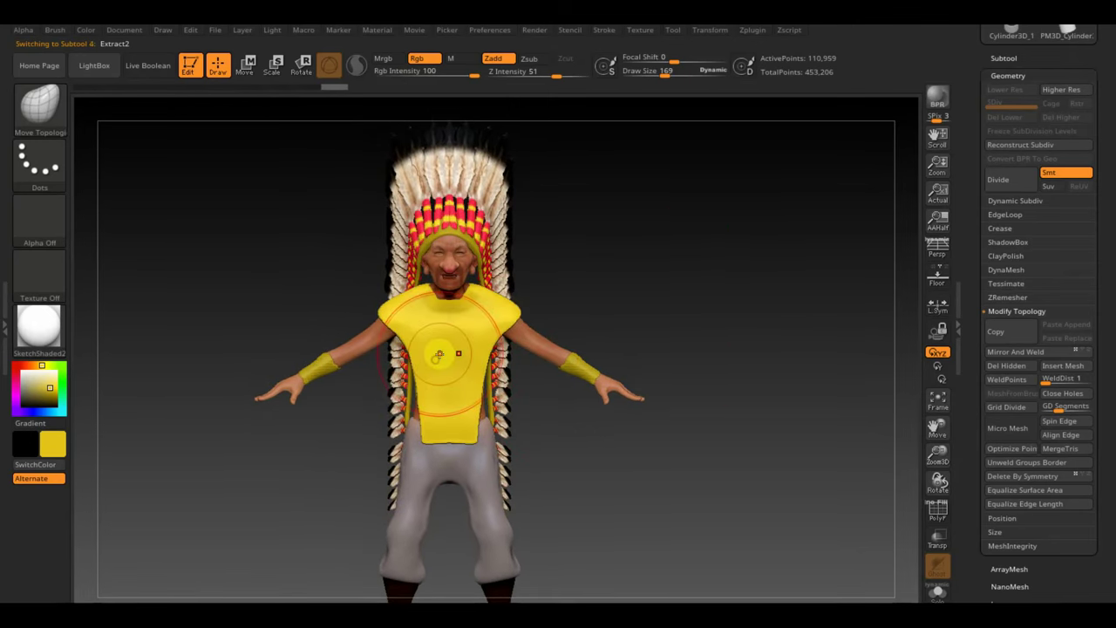
{"action": "left_click", "coordinate": [641, 30]}
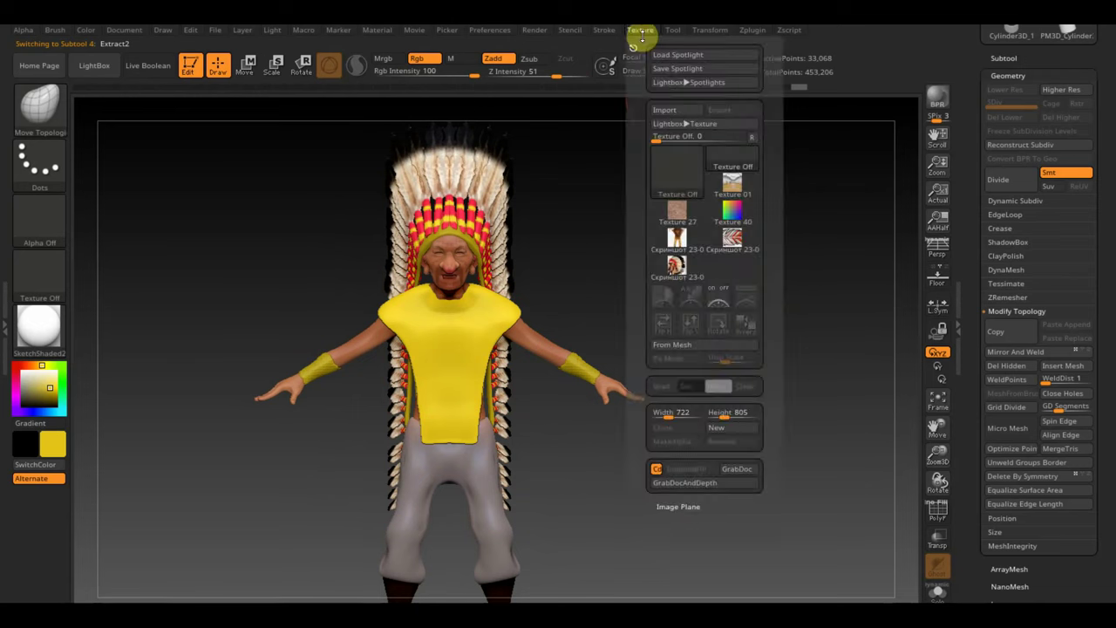
{"action": "left_click", "coordinate": [668, 110]}
{"action": "scroll", "coordinate": [356, 253], "scroll_direction": "down", "scroll_amount": 2}
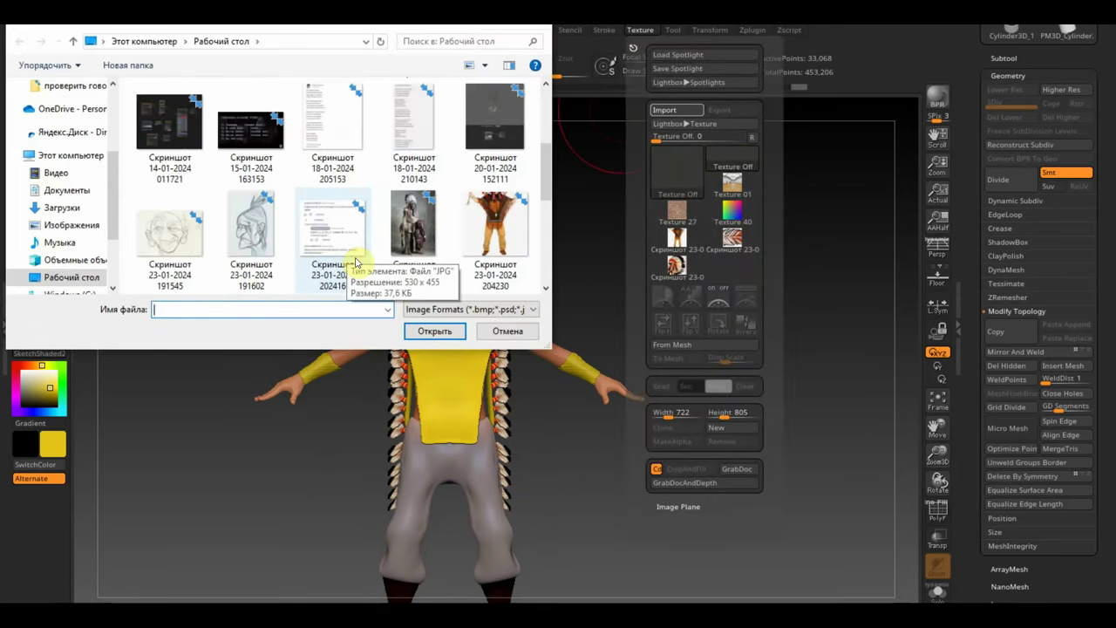
{"action": "scroll", "coordinate": [352, 229], "scroll_direction": "down", "scroll_amount": 2}
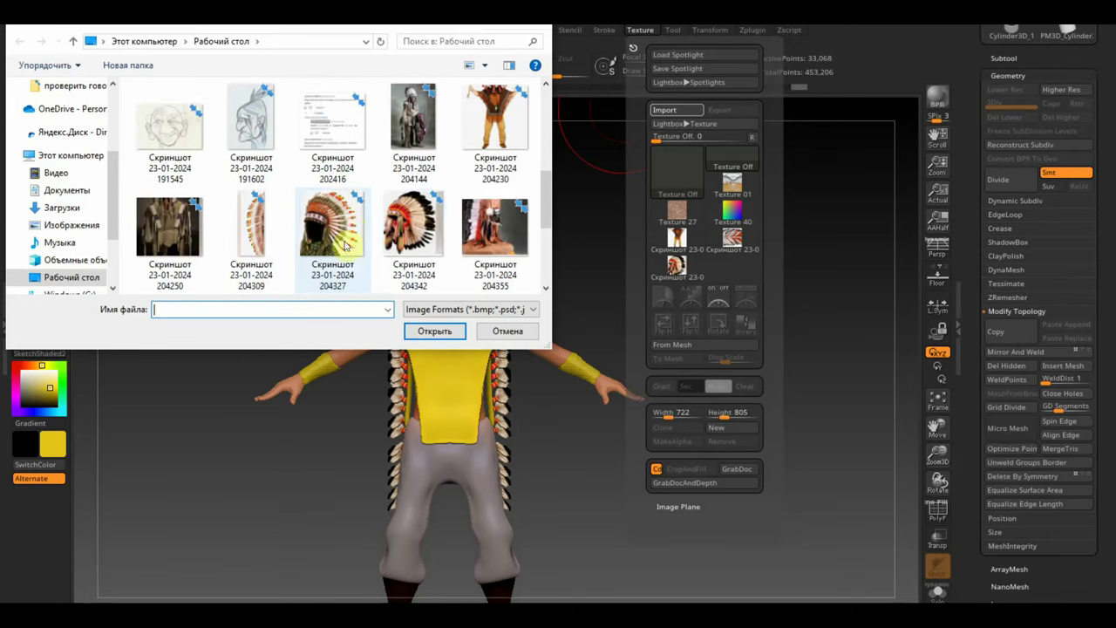
{"action": "scroll", "coordinate": [370, 234], "scroll_direction": "down", "scroll_amount": 3}
{"action": "left_click", "coordinate": [421, 140]}
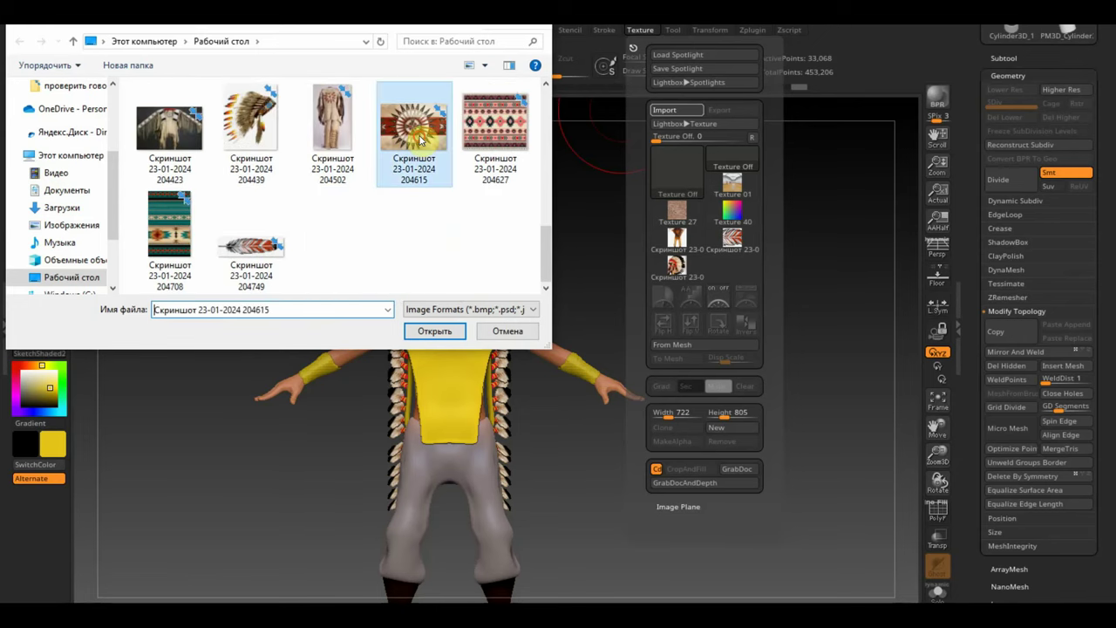
{"action": "left_click", "coordinate": [434, 330]}
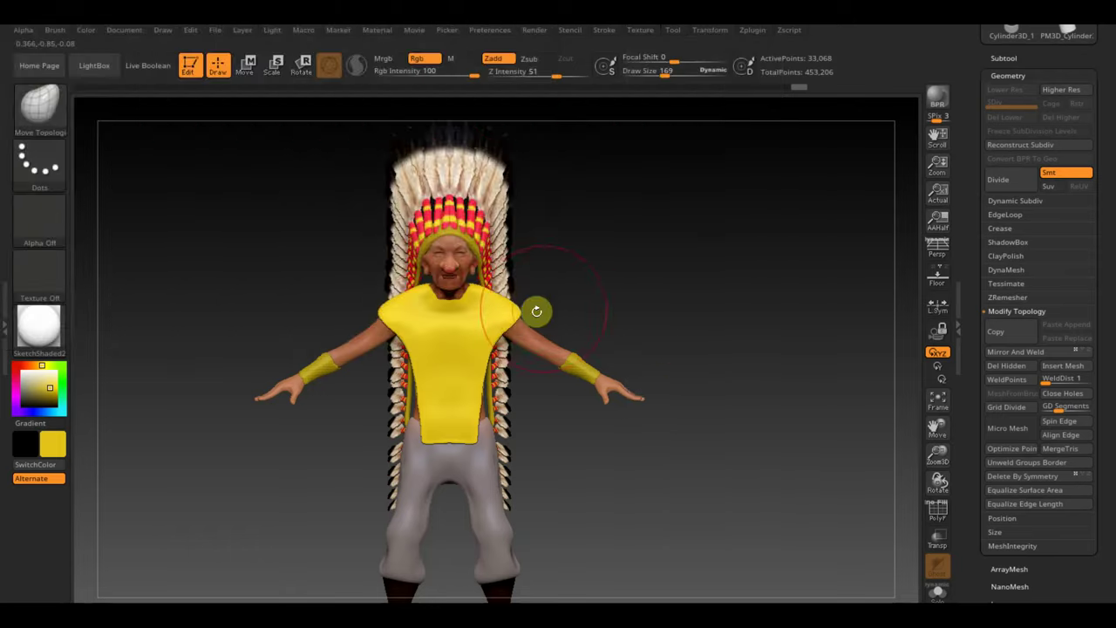
Step: Set Draw Size to 77 and add the sun texture to Spotlight
{"action": "left_click_drag", "start_coordinate": [665, 69], "coordinate": [653, 74]}
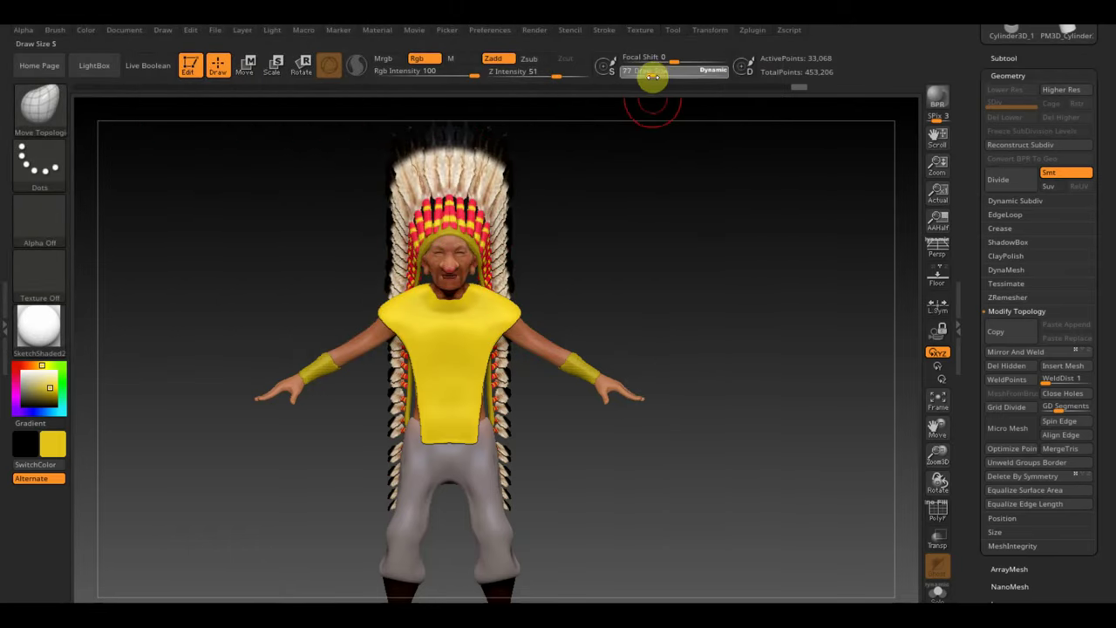
{"action": "left_click", "coordinate": [641, 30]}
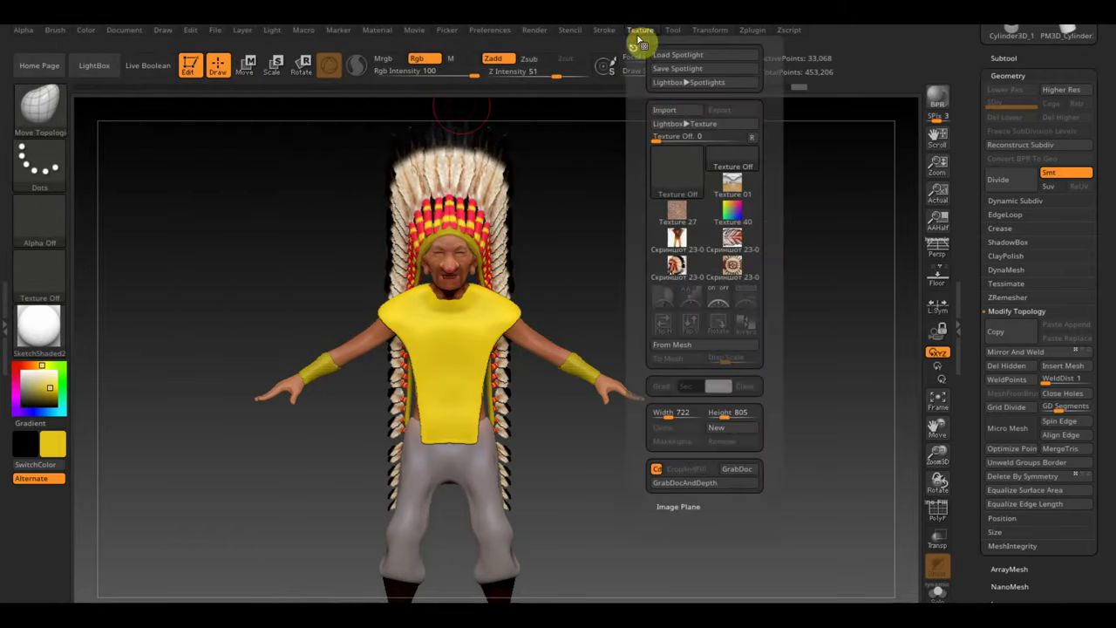
{"action": "left_click", "coordinate": [732, 266]}
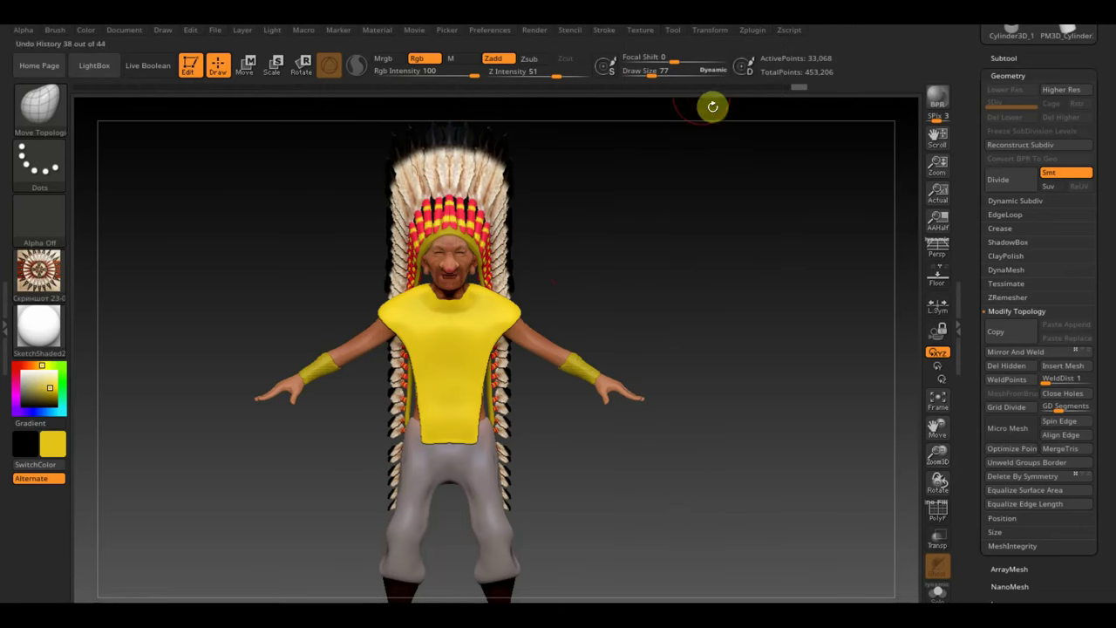
{"action": "left_click", "coordinate": [645, 32]}
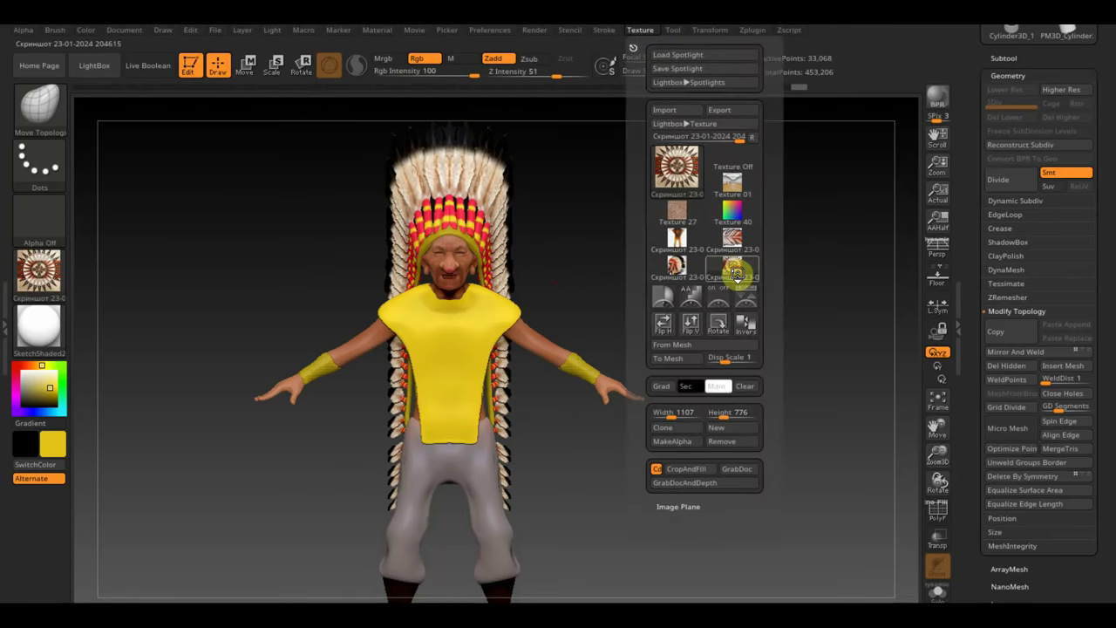
{"action": "left_click", "coordinate": [747, 296]}
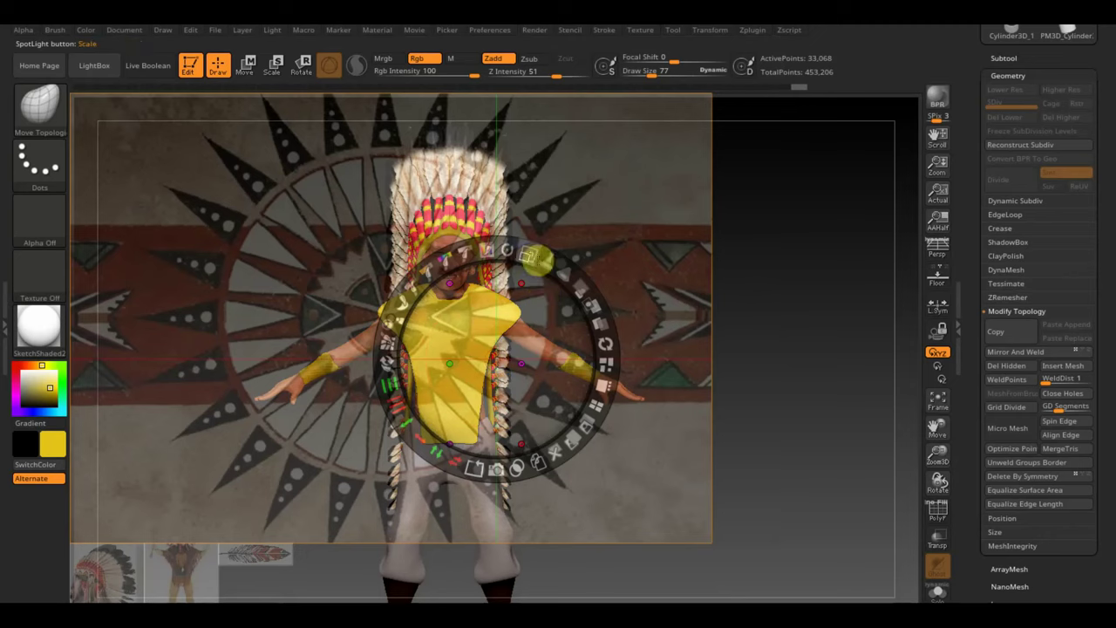
Step: Scale and position the Spotlight sun image over the shirt's chest
{"action": "left_click_drag", "start_coordinate": [535, 259], "coordinate": [319, 228]}
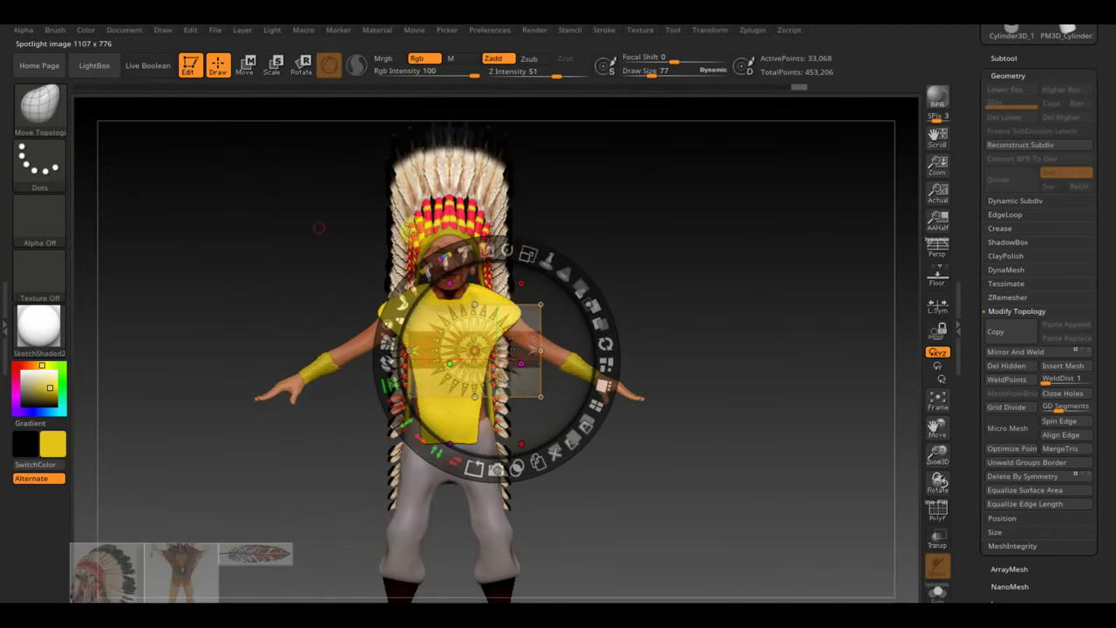
{"action": "left_click_drag", "start_coordinate": [556, 321], "coordinate": [537, 324]}
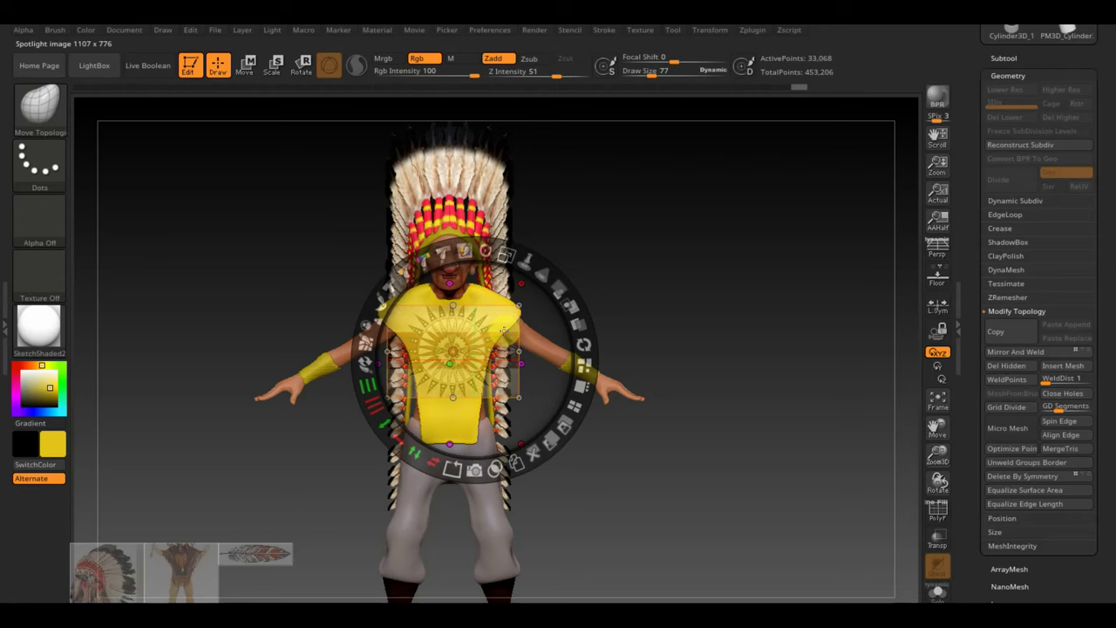
{"action": "key", "text": "z"}
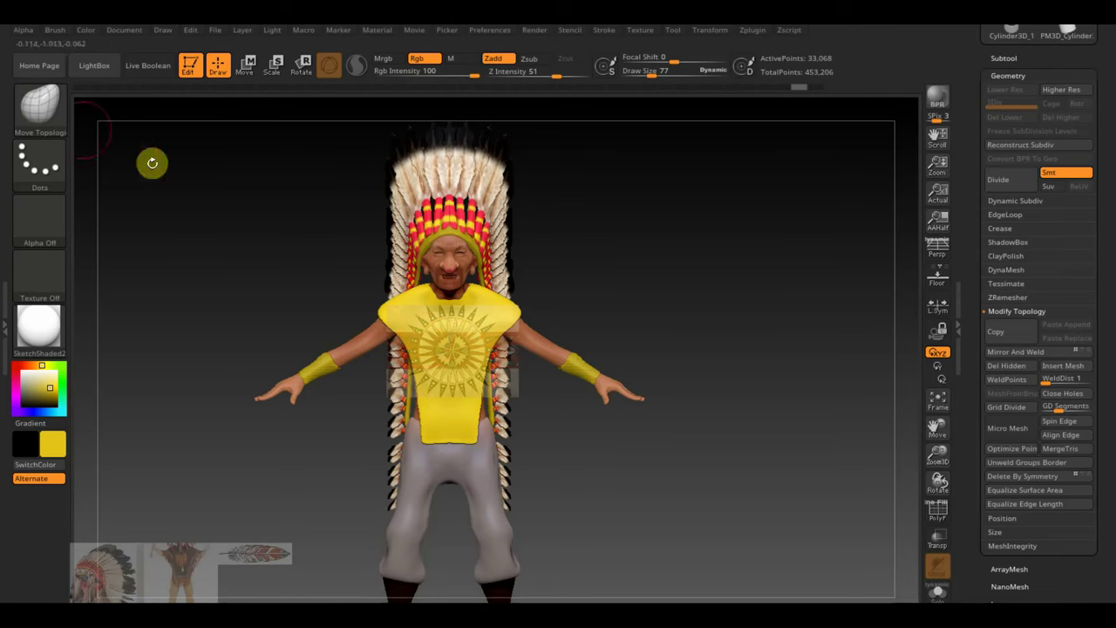
Step: Paint the ornament onto the chest with the Standard brush, close Spotlight and recolour the clothing tan
{"action": "left_click", "coordinate": [40, 104]}
{"action": "left_click", "coordinate": [441, 128]}
{"action": "left_click_drag", "start_coordinate": [450, 323], "coordinate": [451, 381]}
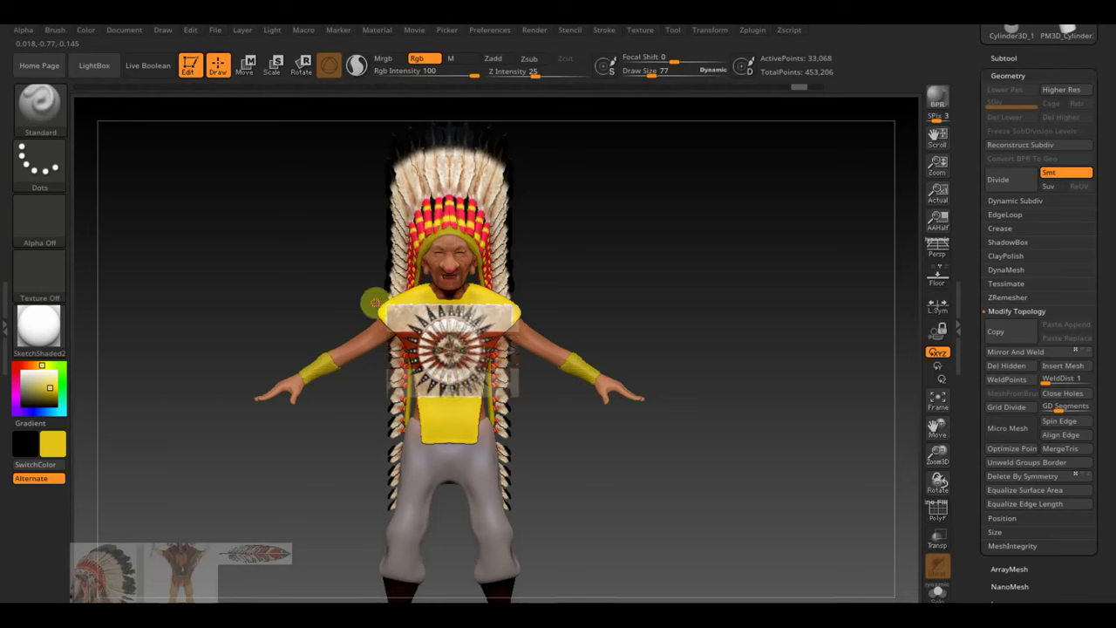
{"action": "key", "text": "shift"}
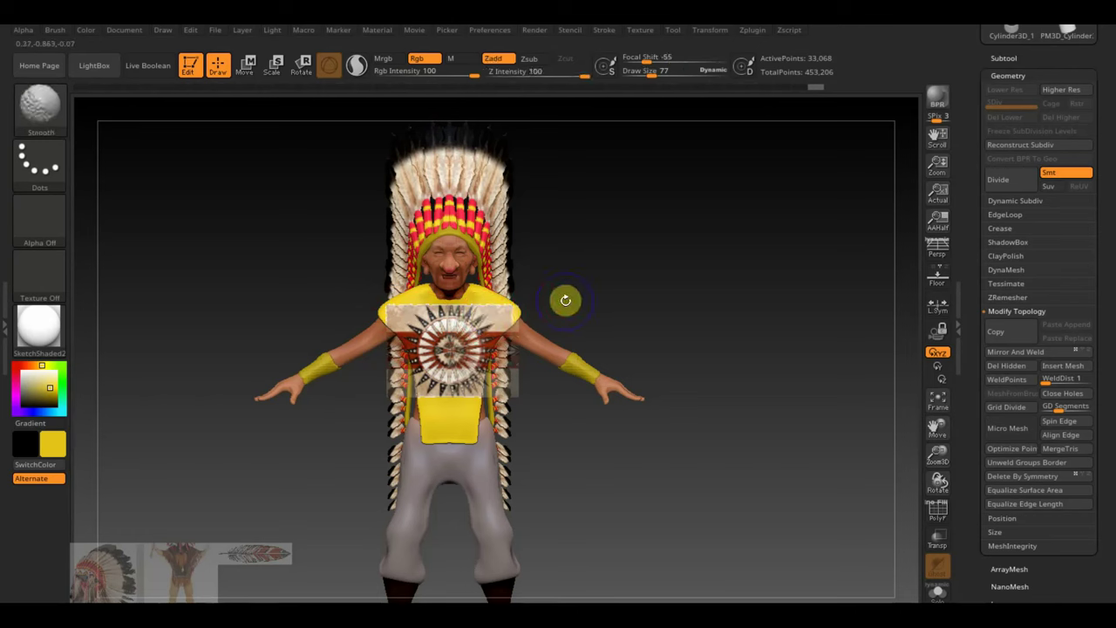
{"action": "key", "text": "shift+z"}
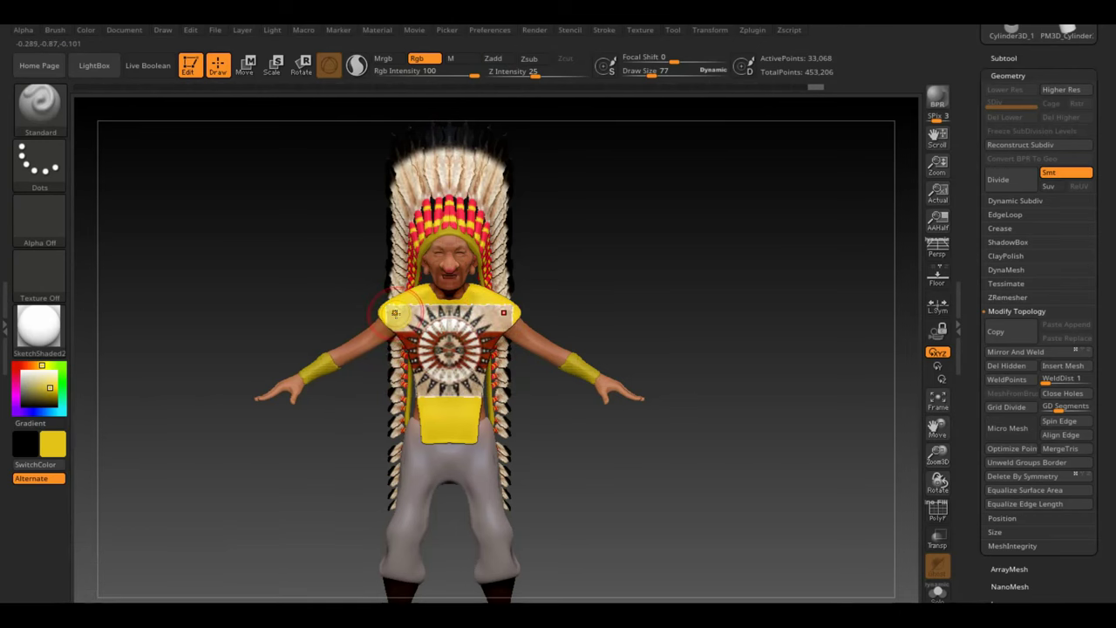
{"action": "key", "text": "ctrl+z"}
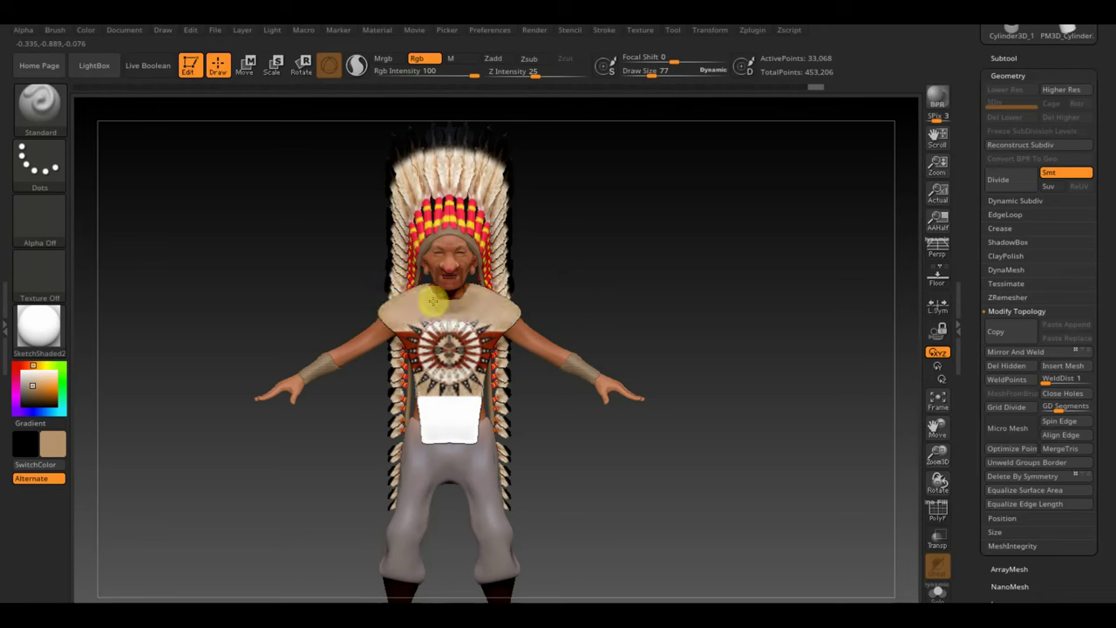
Step: Paint tan over the chest pattern and smooth away the white streak on the back
{"action": "left_click_drag", "start_coordinate": [439, 296], "coordinate": [430, 420]}
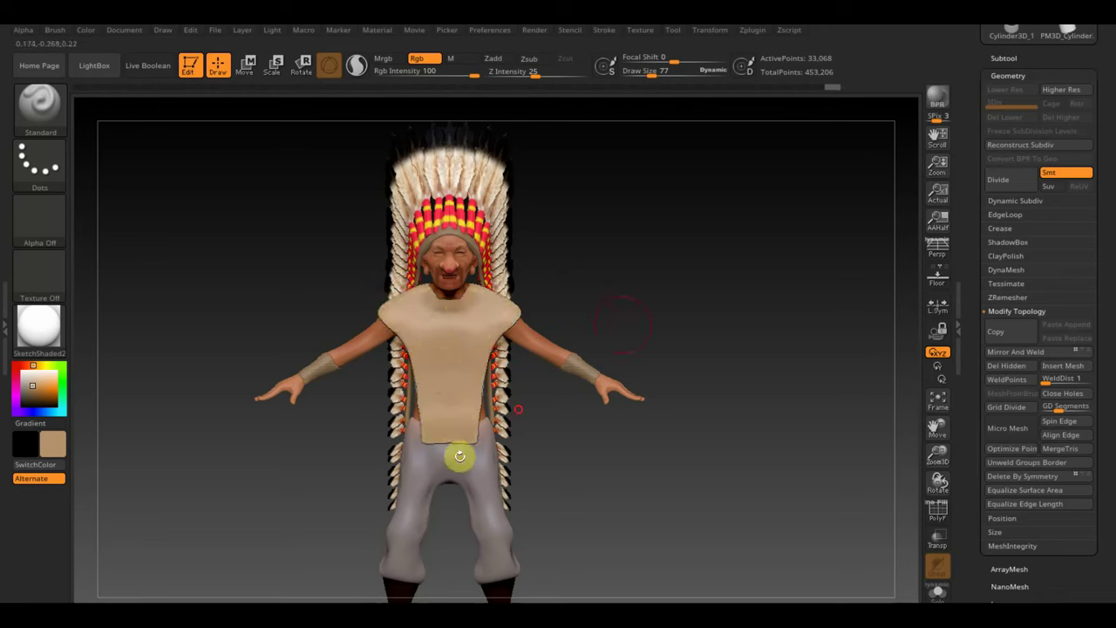
{"action": "left_click_drag", "start_coordinate": [523, 418], "coordinate": [623, 331]}
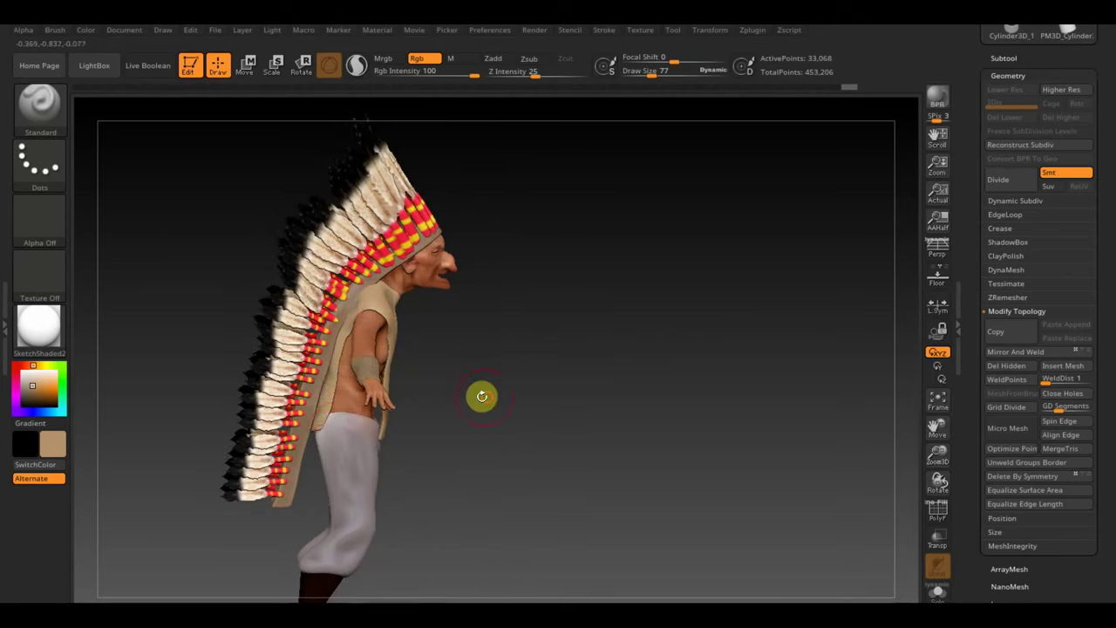
{"action": "left_click_drag", "start_coordinate": [481, 393], "coordinate": [581, 406]}
{"action": "left_click_drag", "start_coordinate": [300, 421], "coordinate": [301, 263]}
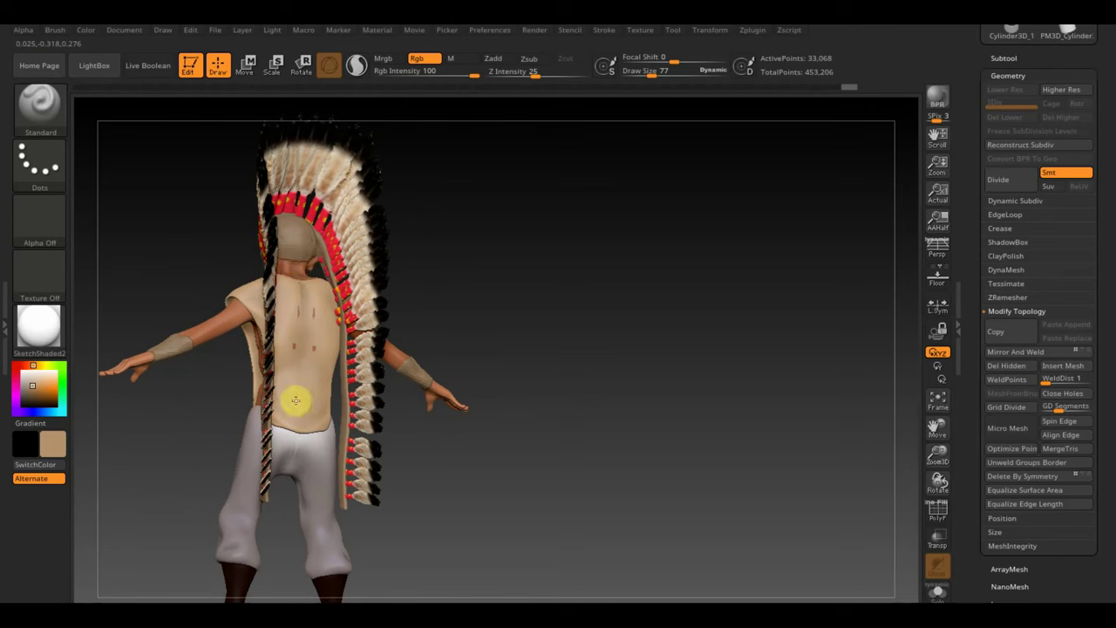
{"action": "left_click_drag", "start_coordinate": [415, 380], "coordinate": [700, 353], "text": "shift"}
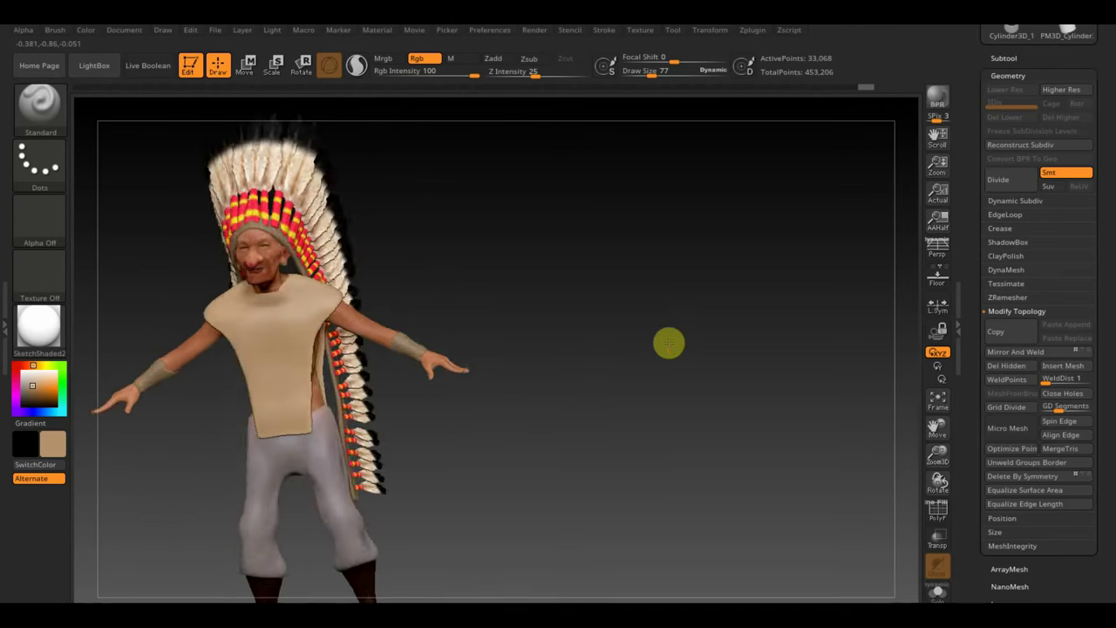
{"action": "mouse_move", "coordinate": [624, 284]}
{"action": "left_mouse_down", "text": "alt"}
{"action": "mouse_move", "coordinate": [730, 282]}
{"action": "mouse_move", "coordinate": [754, 264]}
{"action": "left_mouse_up", "text": "alt"}
Step: Realign the sun reference over the chest, paint the sun-and-arrow design, and subdivide once
{"action": "key", "text": "shift+z"}
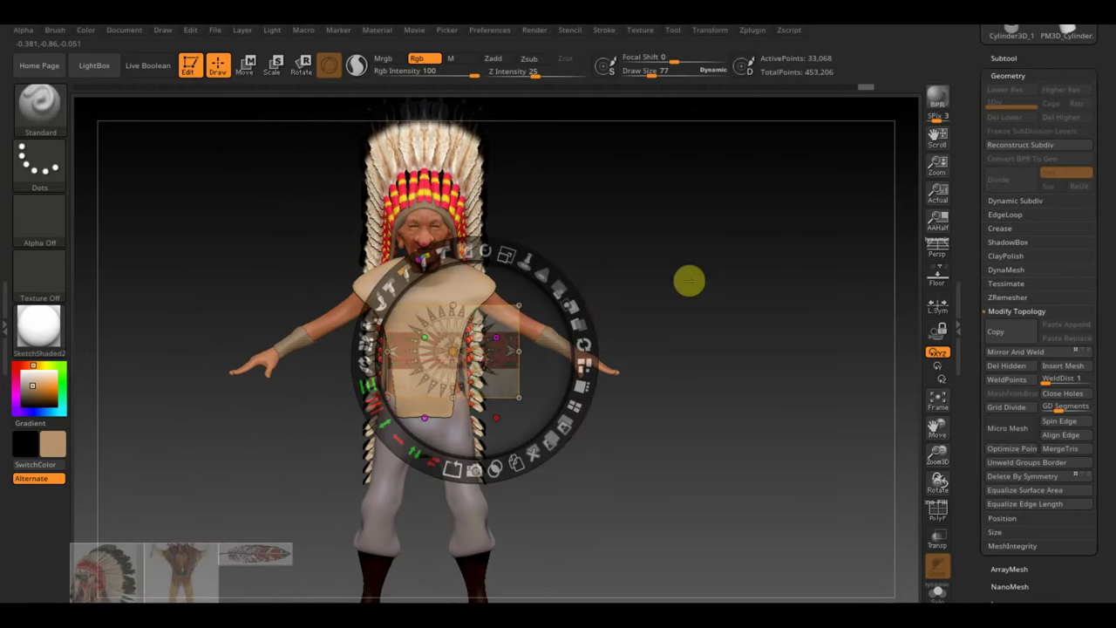
{"action": "left_click_drag", "start_coordinate": [528, 332], "coordinate": [504, 312]}
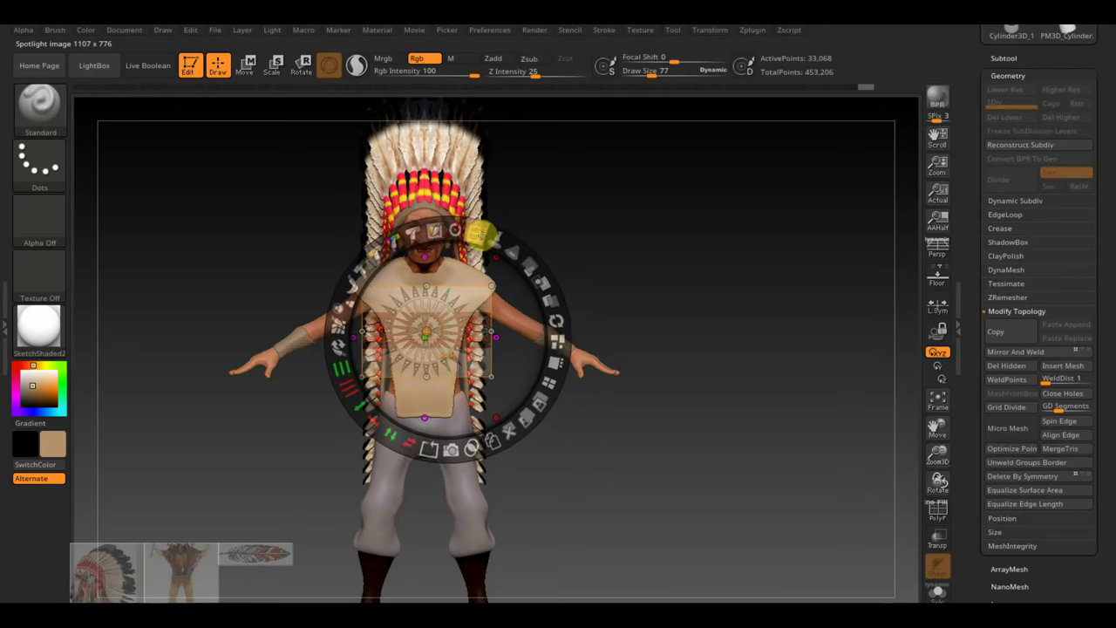
{"action": "left_click_drag", "start_coordinate": [471, 228], "coordinate": [478, 271]}
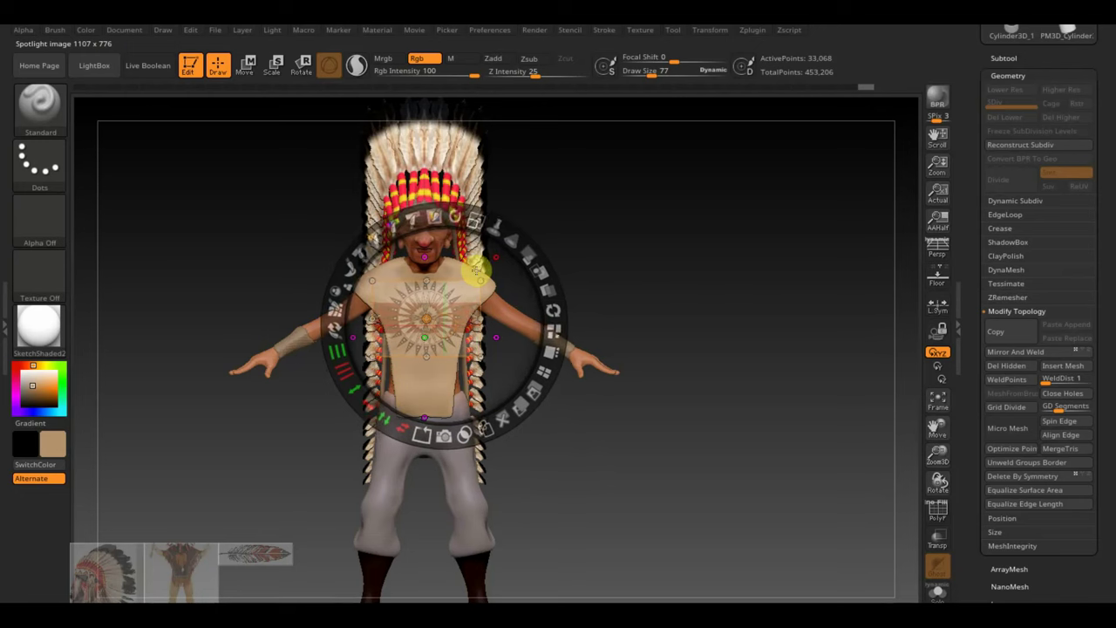
{"action": "key", "text": "z"}
{"action": "left_click_drag", "start_coordinate": [408, 316], "coordinate": [388, 312]}
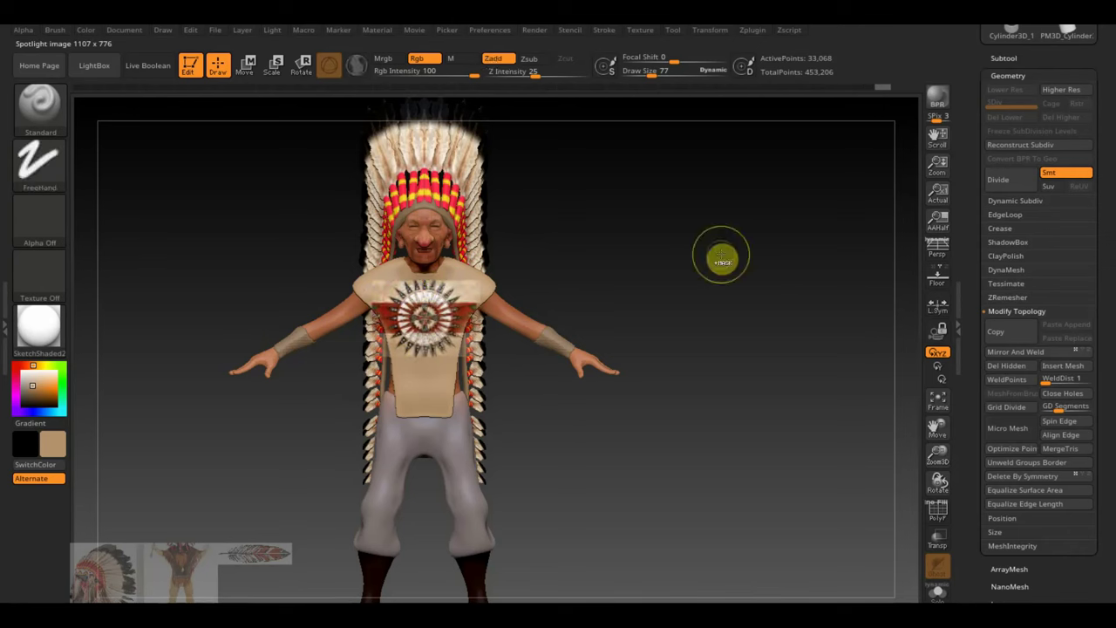
{"action": "key", "text": "ctrl+d"}
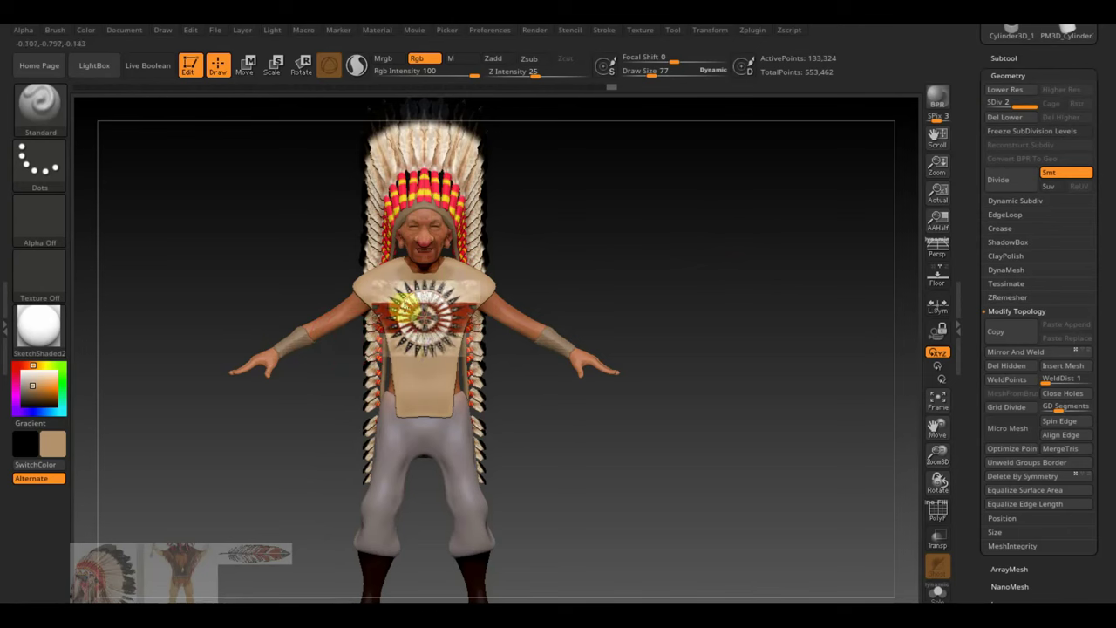
Step: Subdivide the shirt to 533,296 points, close Spotlight, and shrink the brush to about 21
{"action": "key", "text": "ctrl"}
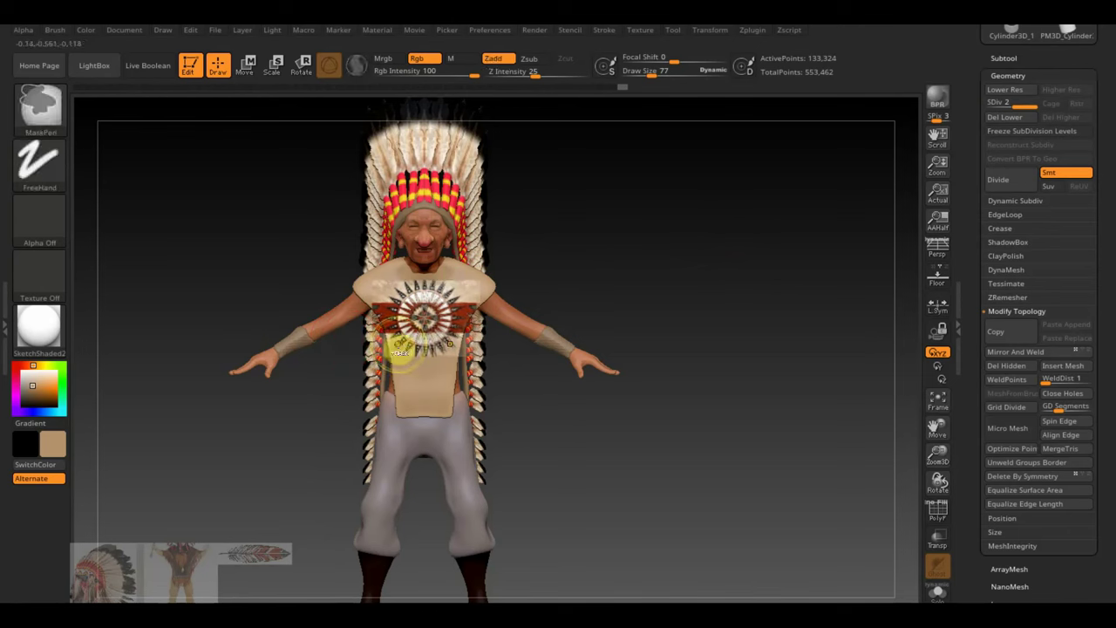
{"action": "key", "text": "ctrl+d"}
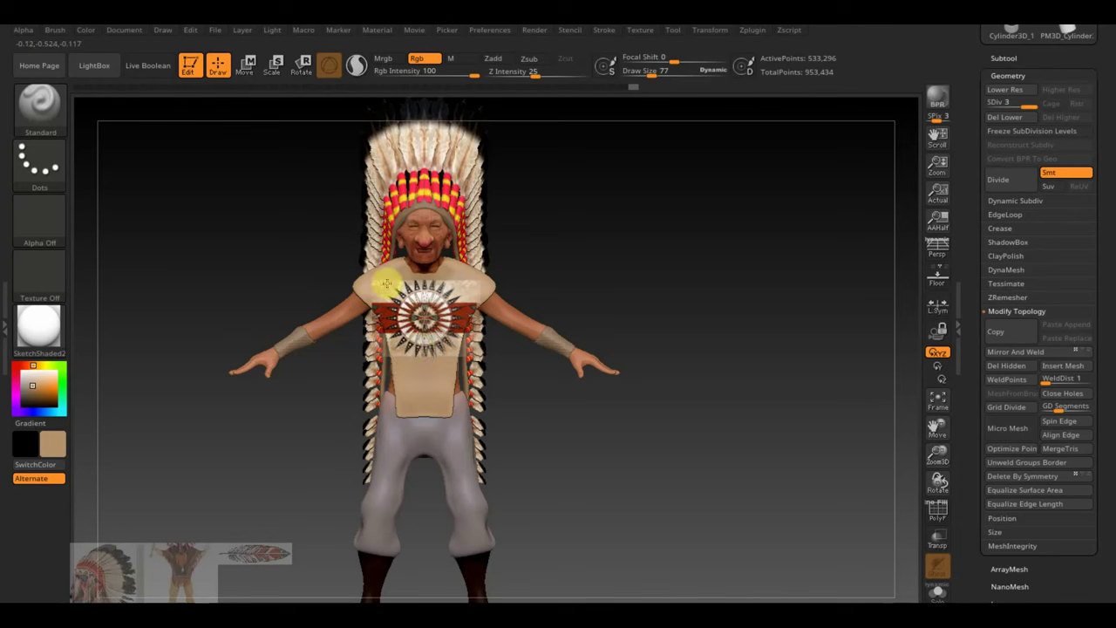
{"action": "key", "text": "shift+z"}
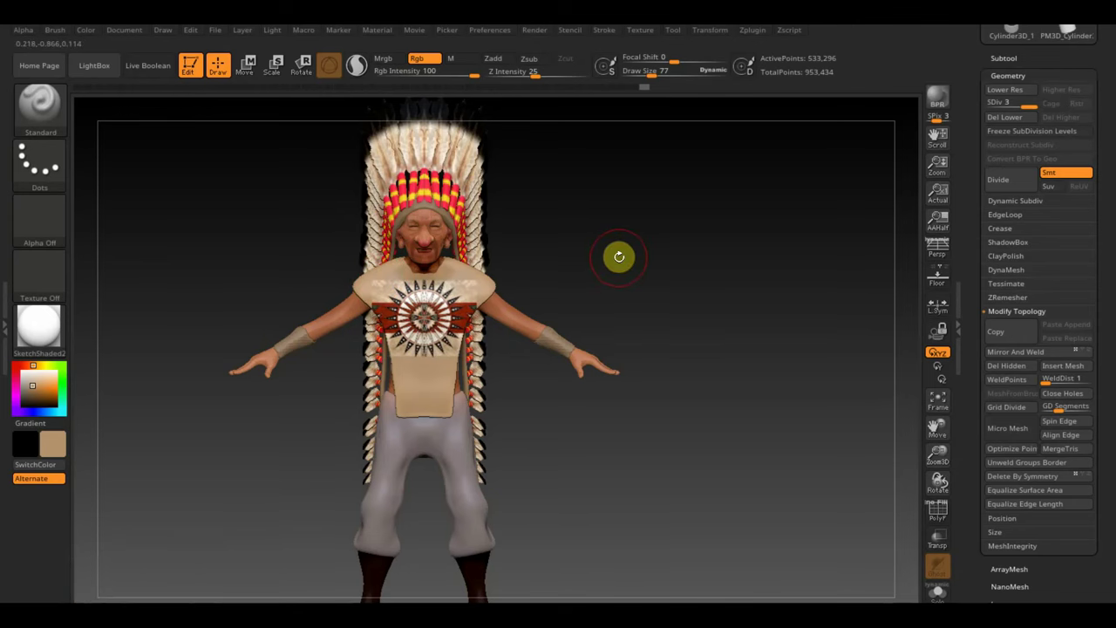
{"action": "mouse_move", "coordinate": [630, 244]}
{"action": "left_mouse_down", "text": "alt"}
{"action": "mouse_move", "coordinate": [642, 276]}
{"action": "mouse_move", "coordinate": [751, 232]}
{"action": "mouse_move", "coordinate": [730, 279]}
{"action": "mouse_move", "coordinate": [702, 112]}
{"action": "left_mouse_up", "text": "alt"}
{"action": "left_click_drag", "start_coordinate": [661, 74], "coordinate": [643, 74]}
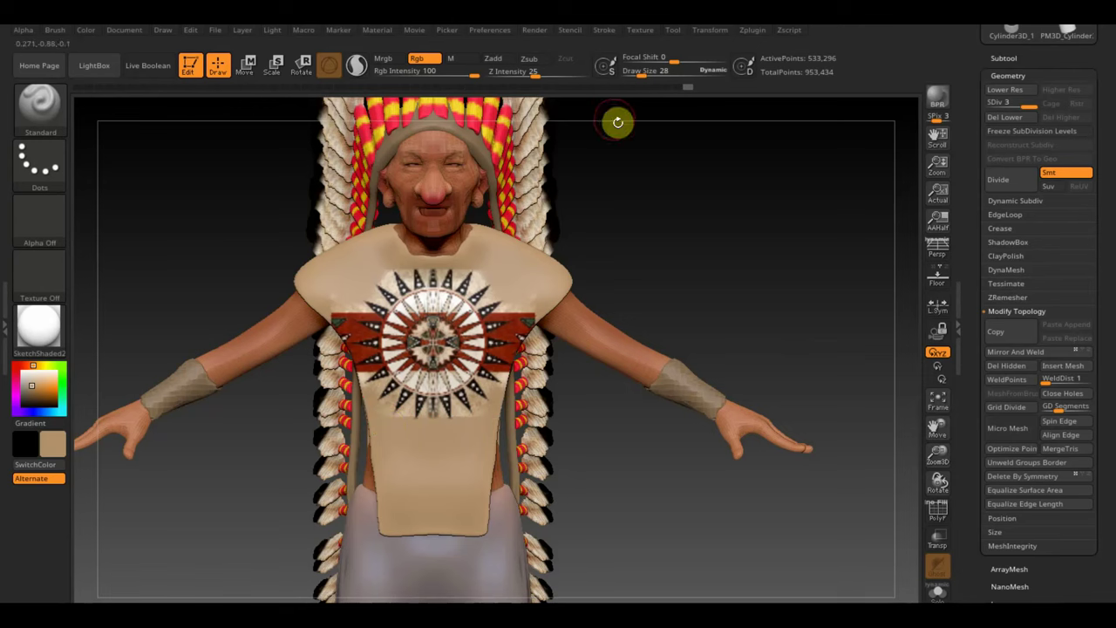
{"action": "left_click_drag", "start_coordinate": [656, 73], "coordinate": [634, 73]}
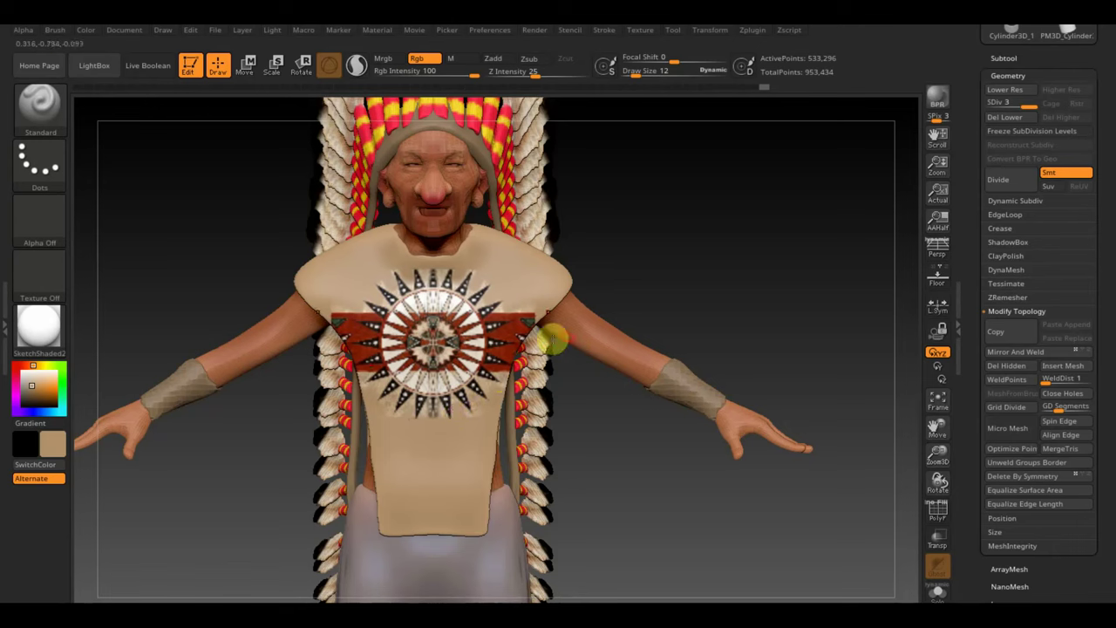
Step: Mask a rectangular area from the three-quarter view, then turn to a straight back view
{"action": "mouse_move", "coordinate": [721, 285]}
{"action": "left_mouse_down"}
{"action": "mouse_move", "coordinate": [860, 302]}
{"action": "mouse_move", "coordinate": [755, 302]}
{"action": "mouse_move", "coordinate": [782, 304]}
{"action": "mouse_move", "coordinate": [765, 317]}
{"action": "mouse_move", "coordinate": [856, 305]}
{"action": "left_mouse_up"}
{"action": "key", "text": "ctrl"}
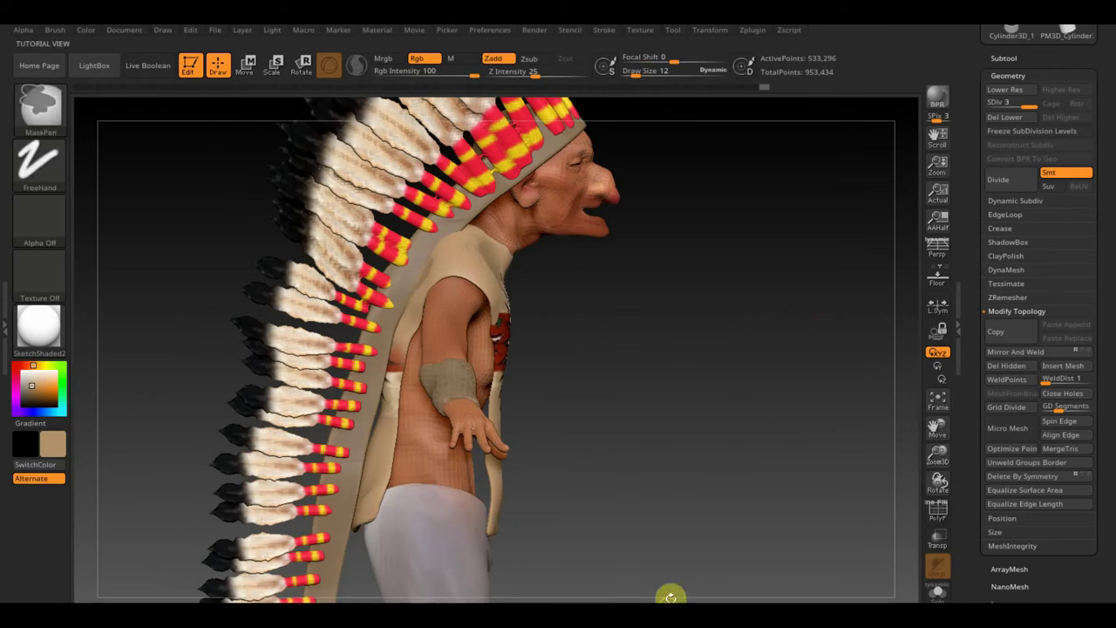
{"action": "left_click_drag", "start_coordinate": [659, 602], "coordinate": [435, 158], "text": "ctrl"}
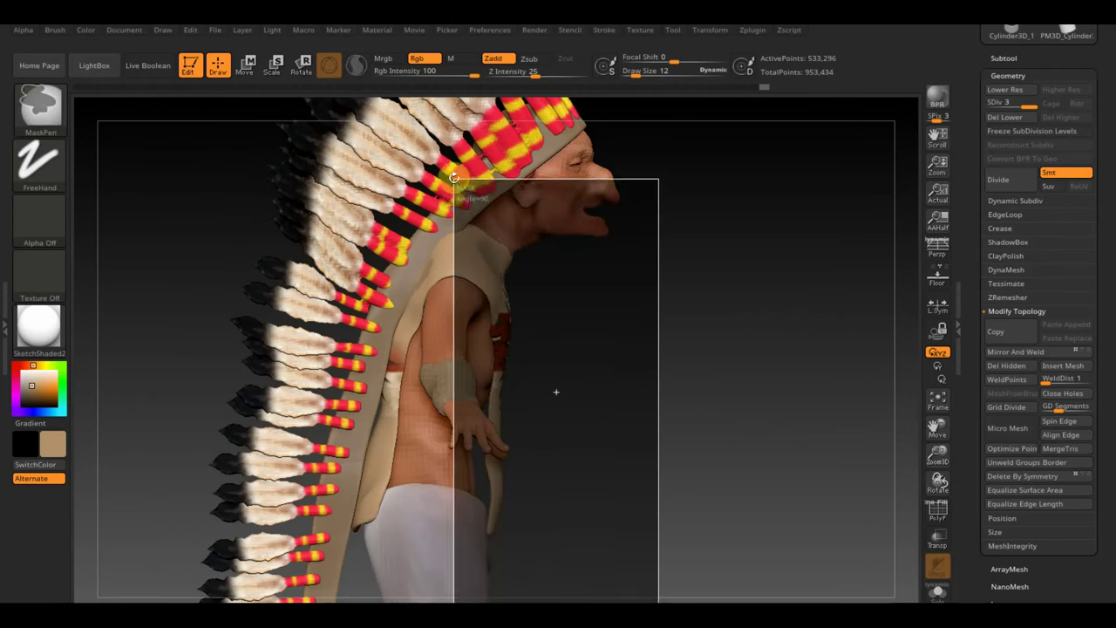
{"action": "left_click_drag", "start_coordinate": [659, 361], "coordinate": [886, 261]}
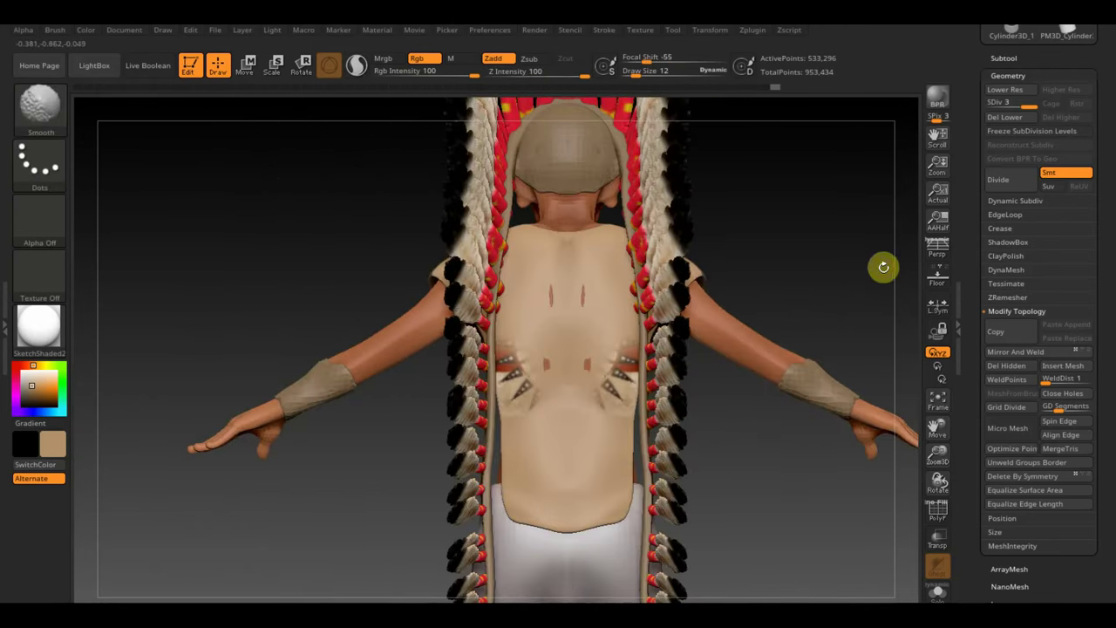
Step: Bring back the sun reference, enlarge it onto the back, and set the brush to 96
{"action": "key", "text": "shift+z"}
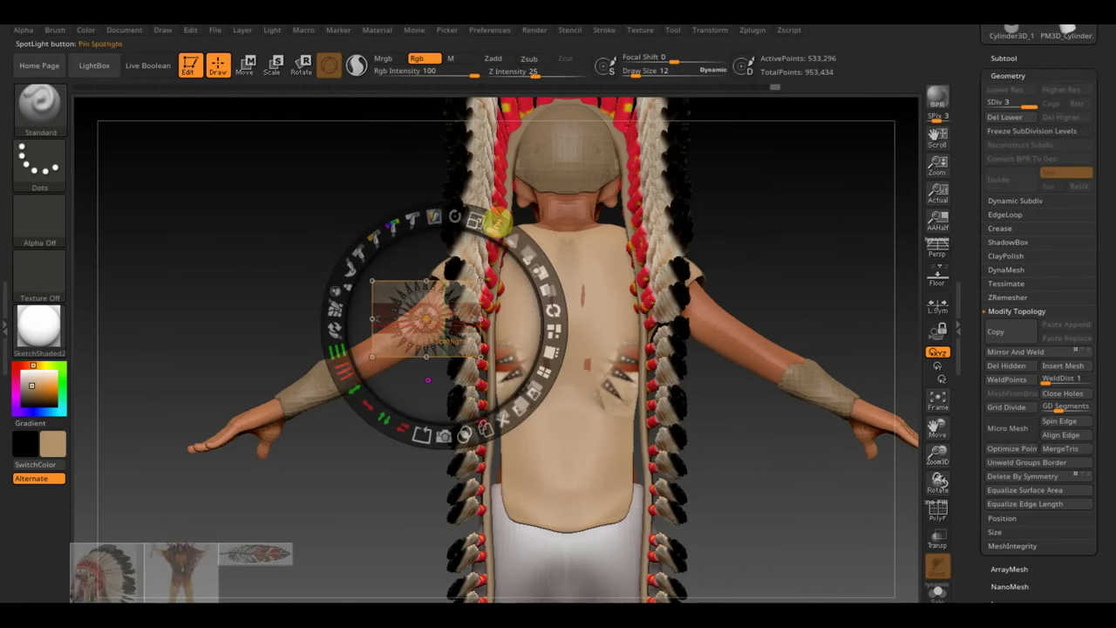
{"action": "left_click_drag", "start_coordinate": [479, 221], "coordinate": [536, 249]}
{"action": "mouse_move", "coordinate": [506, 287]}
{"action": "left_mouse_down"}
{"action": "mouse_move", "coordinate": [652, 322]}
{"action": "mouse_move", "coordinate": [656, 302]}
{"action": "left_mouse_up"}
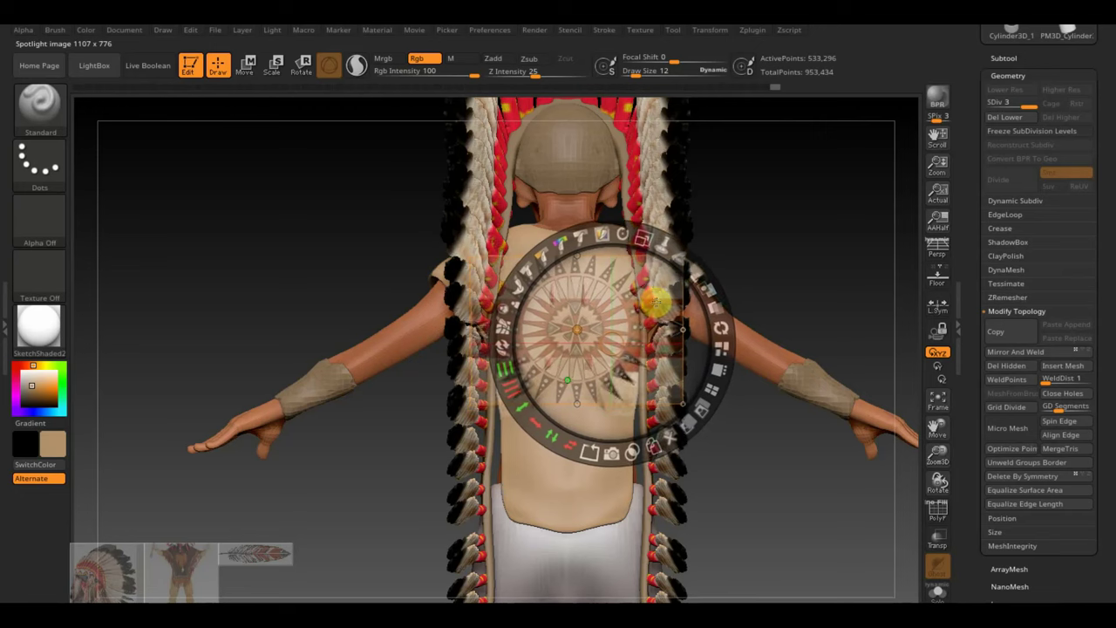
{"action": "key", "text": "z"}
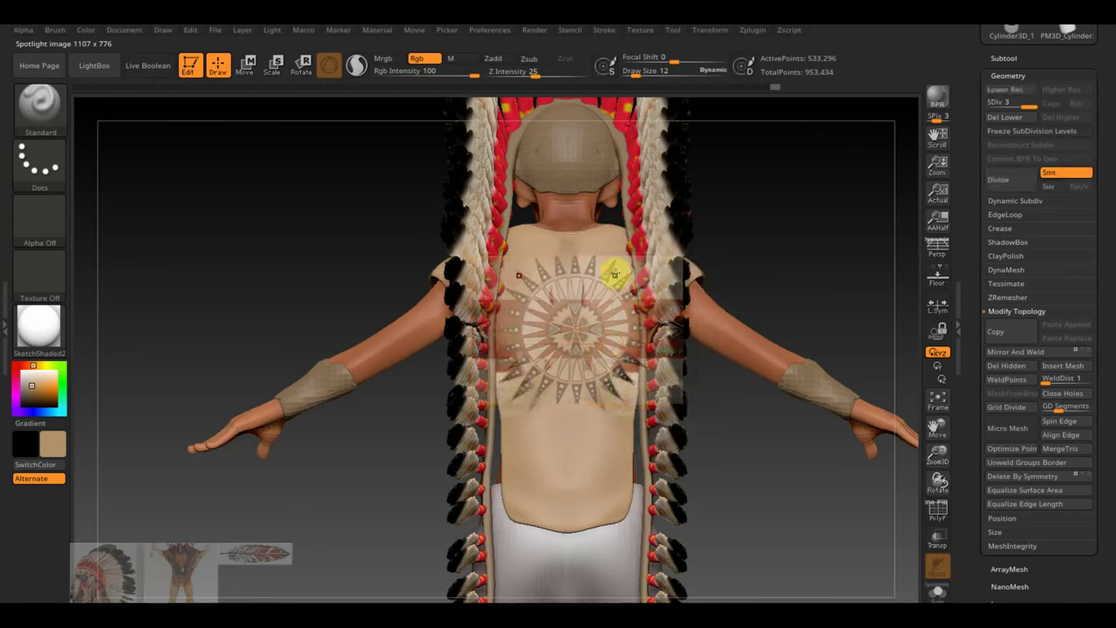
{"action": "left_click_drag", "start_coordinate": [660, 83], "coordinate": [653, 96]}
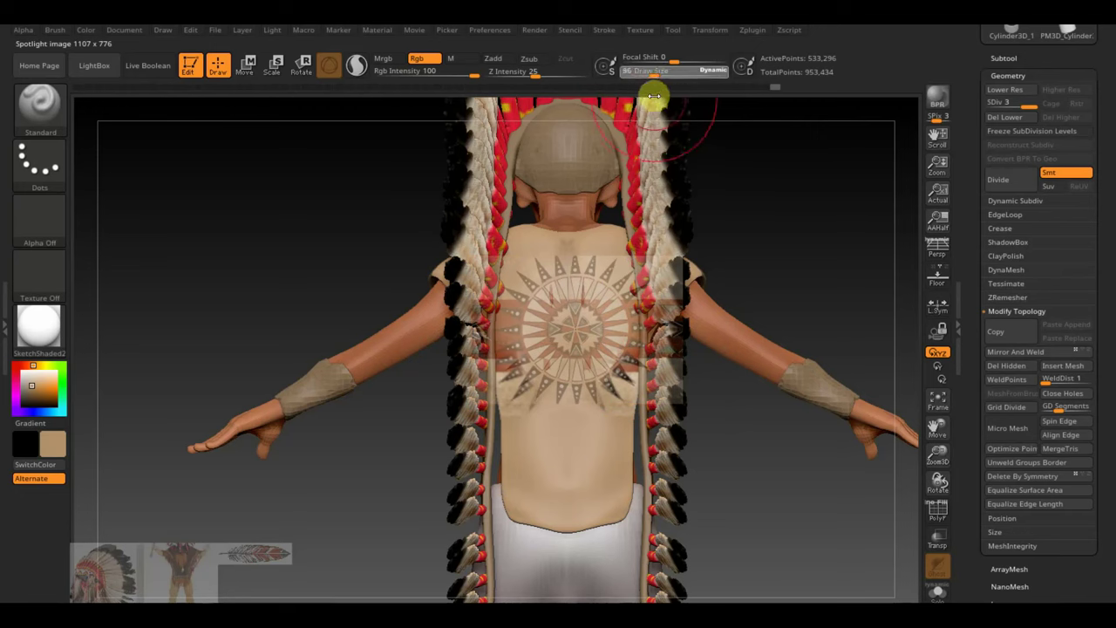
{"action": "key", "text": "z"}
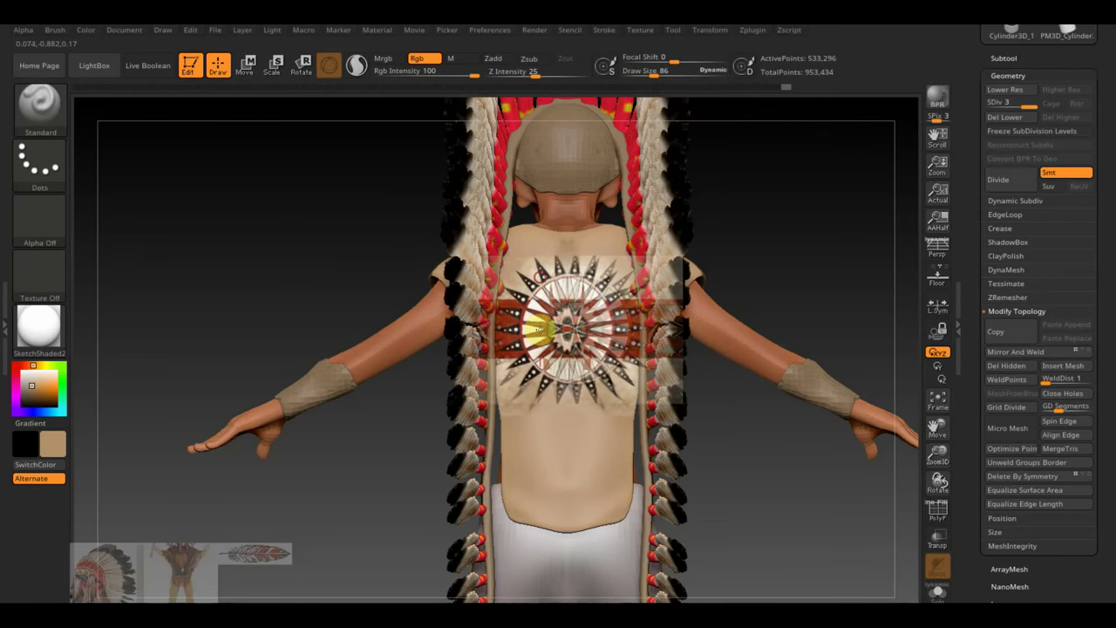
{"action": "left_click_drag", "start_coordinate": [537, 349], "coordinate": [630, 358]}
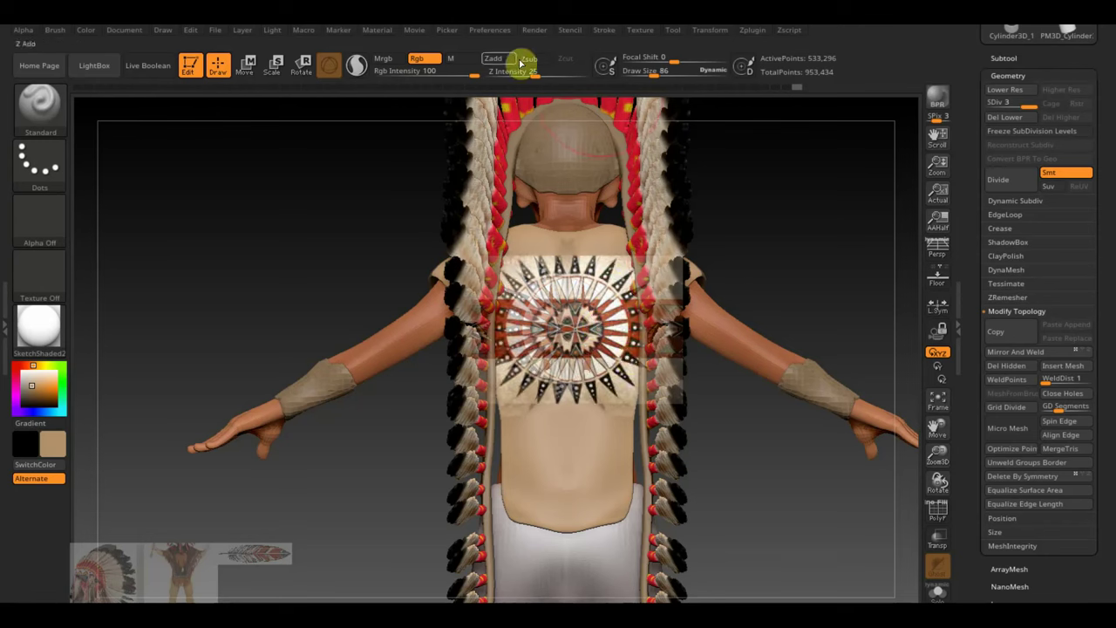
{"action": "key", "text": "z"}
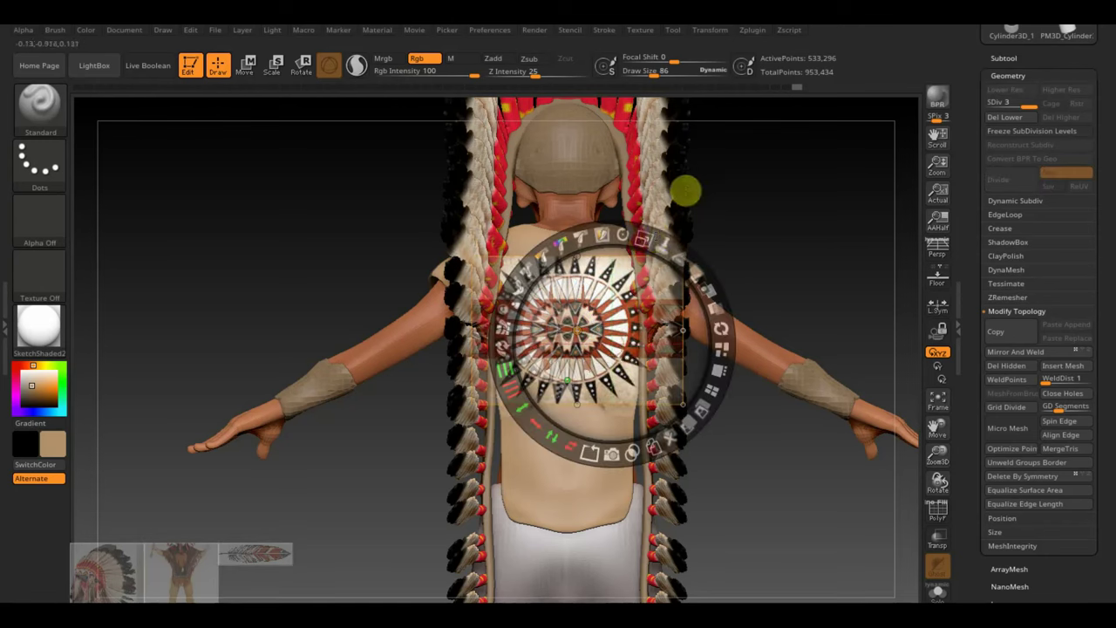
{"action": "key", "text": "z"}
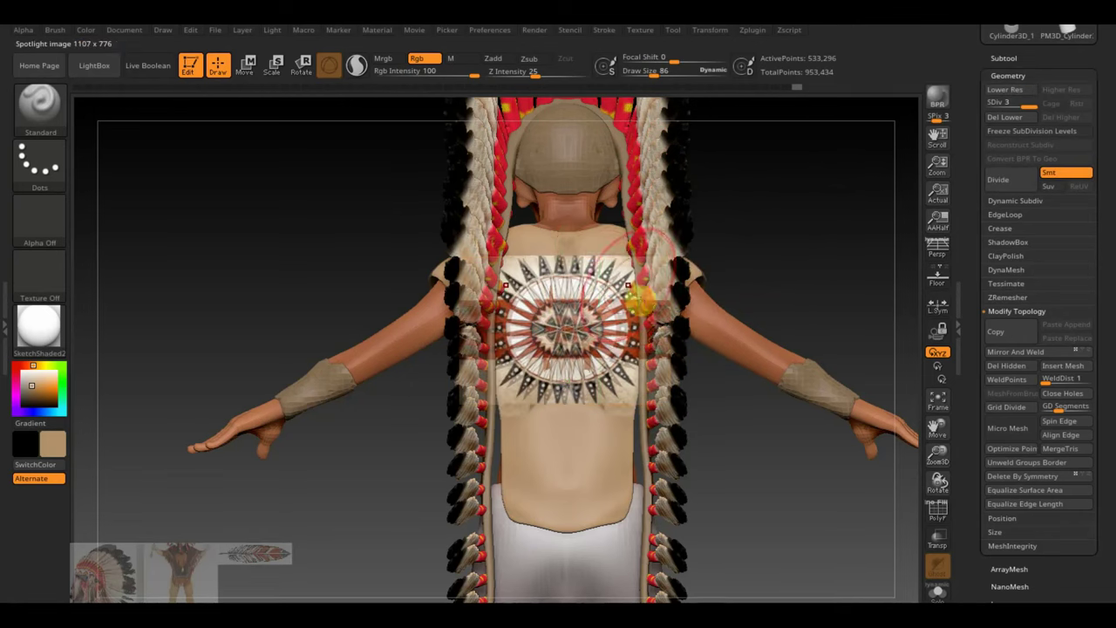
Step: Round out and nudge the emblem image, paint it onto the back, and exit Spotlight
{"action": "left_click_drag", "start_coordinate": [639, 301], "coordinate": [635, 349]}
{"action": "left_click_drag", "start_coordinate": [623, 292], "coordinate": [550, 263]}
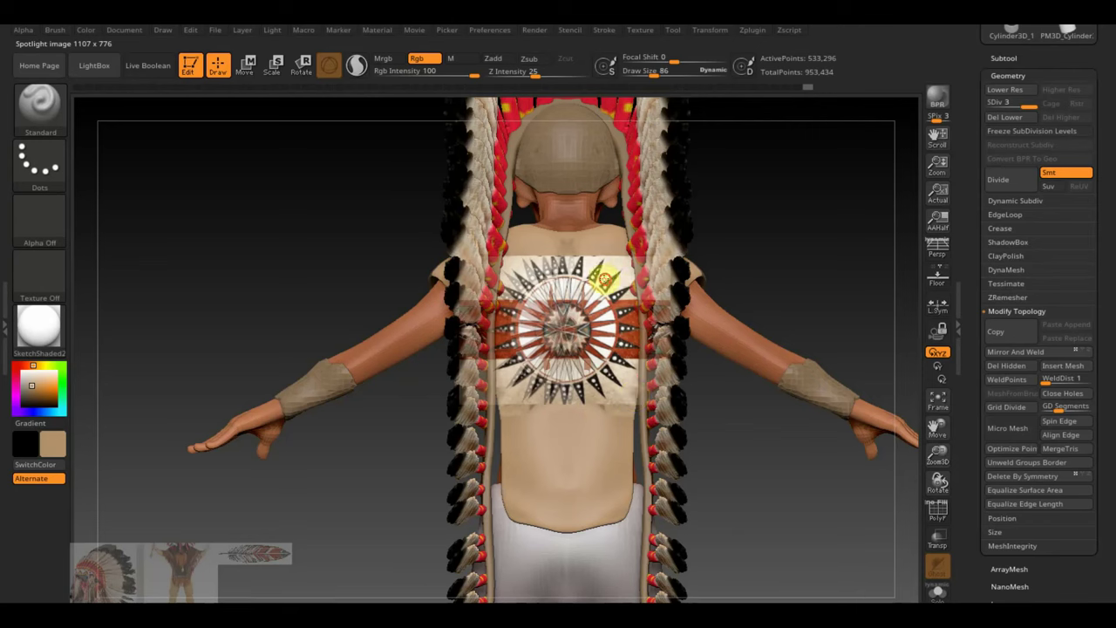
{"action": "left_click_drag", "start_coordinate": [608, 279], "coordinate": [532, 273]}
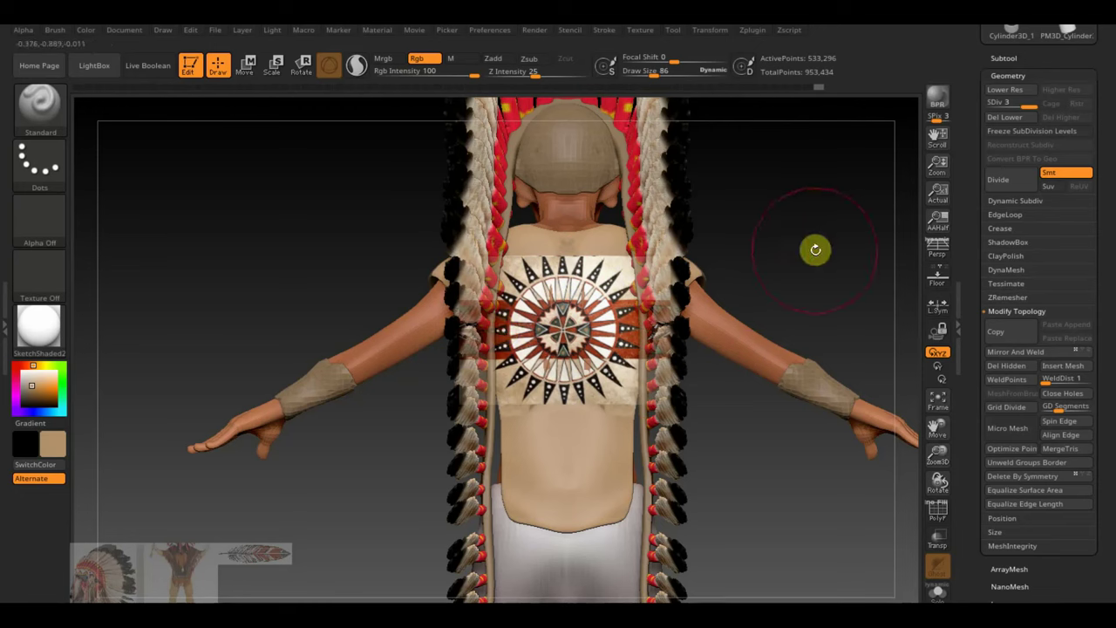
{"action": "key", "text": "shift+z"}
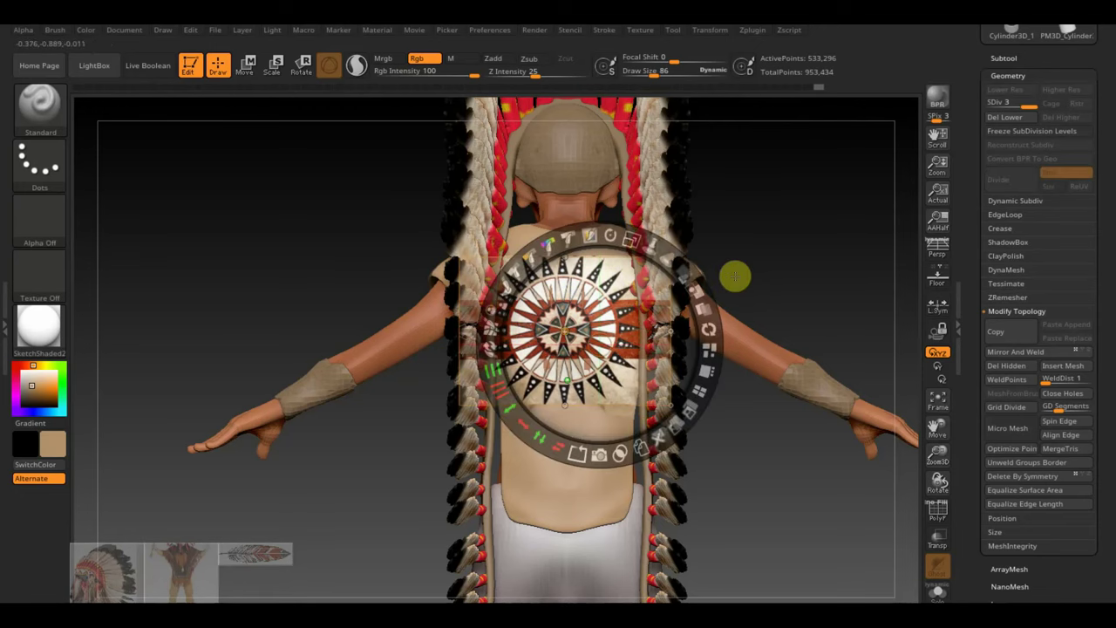
{"action": "key", "text": "z"}
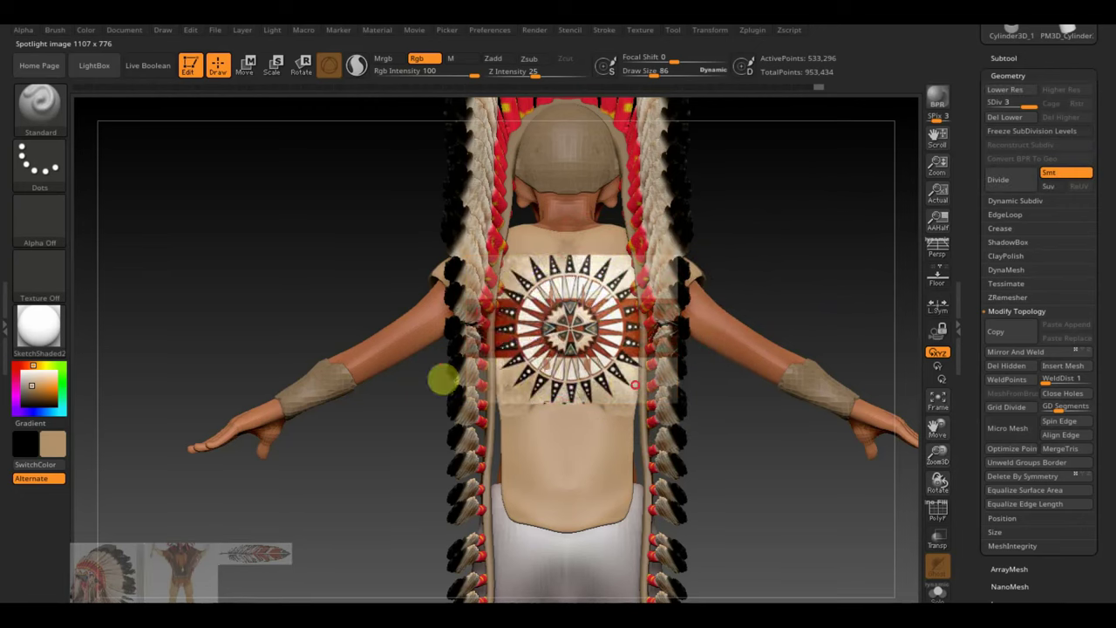
{"action": "key", "text": "shift+z"}
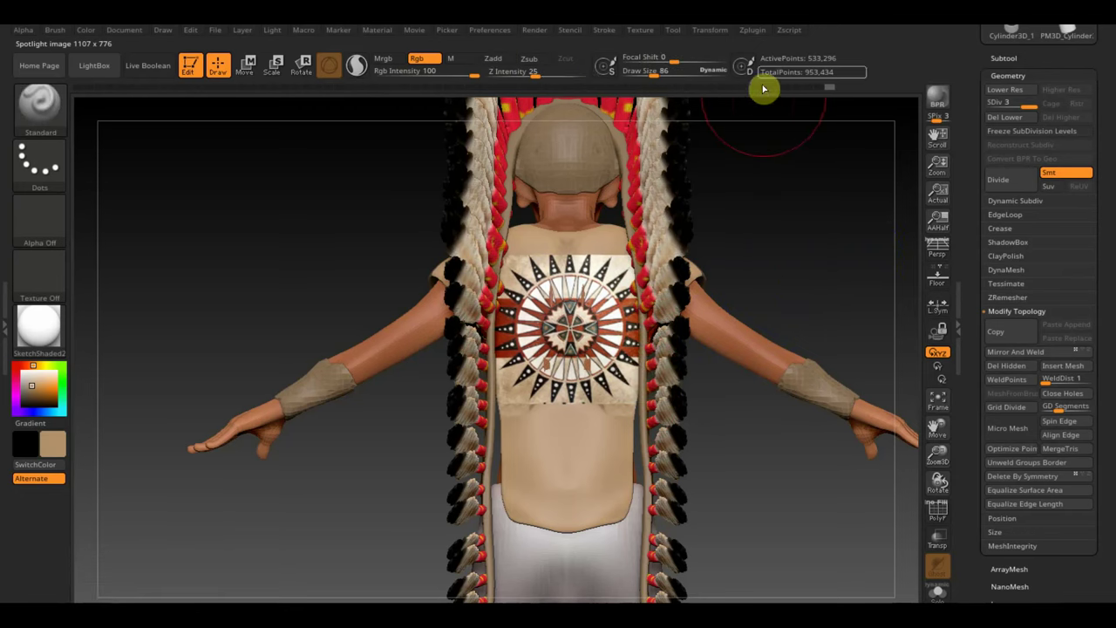
Step: Lower the brush Draw Size to 62
{"action": "left_click_drag", "start_coordinate": [665, 71], "coordinate": [635, 75]}
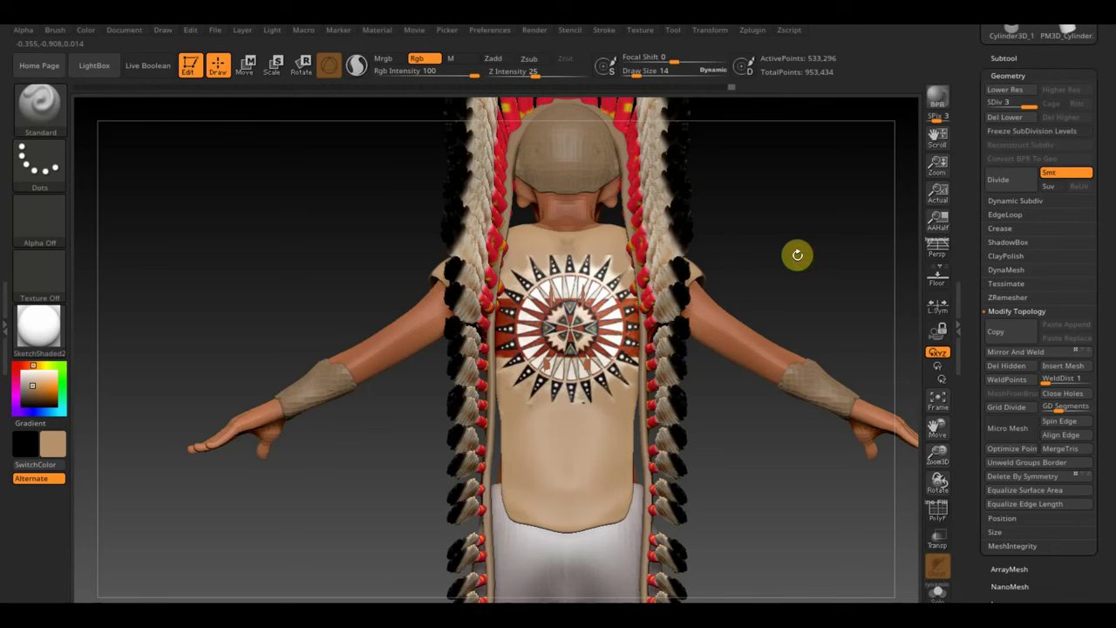
Step: Select the head cap subtool and choose the Move Topology brush
{"action": "left_click", "coordinate": [579, 159], "text": "alt"}
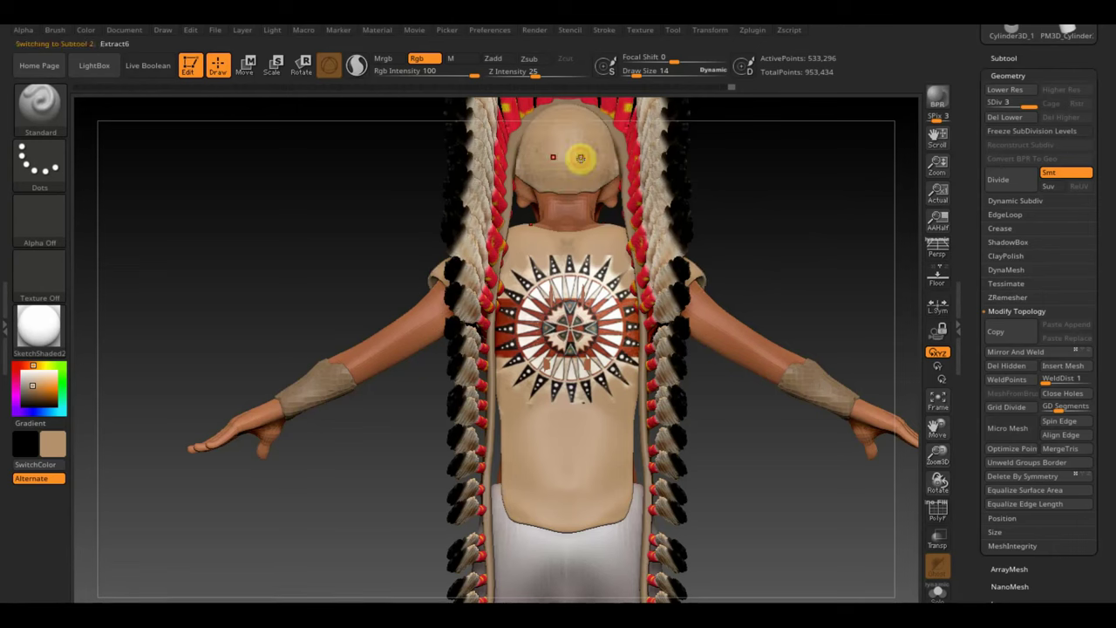
{"action": "left_click_drag", "start_coordinate": [828, 180], "coordinate": [780, 250]}
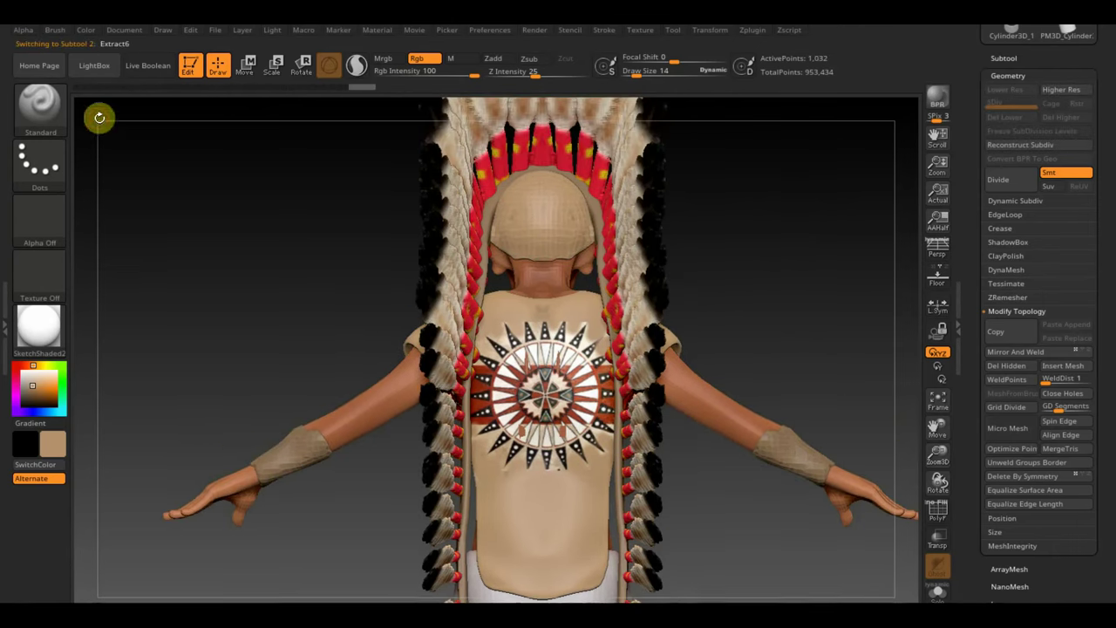
{"action": "left_click", "coordinate": [50, 119]}
{"action": "left_click", "coordinate": [280, 122]}
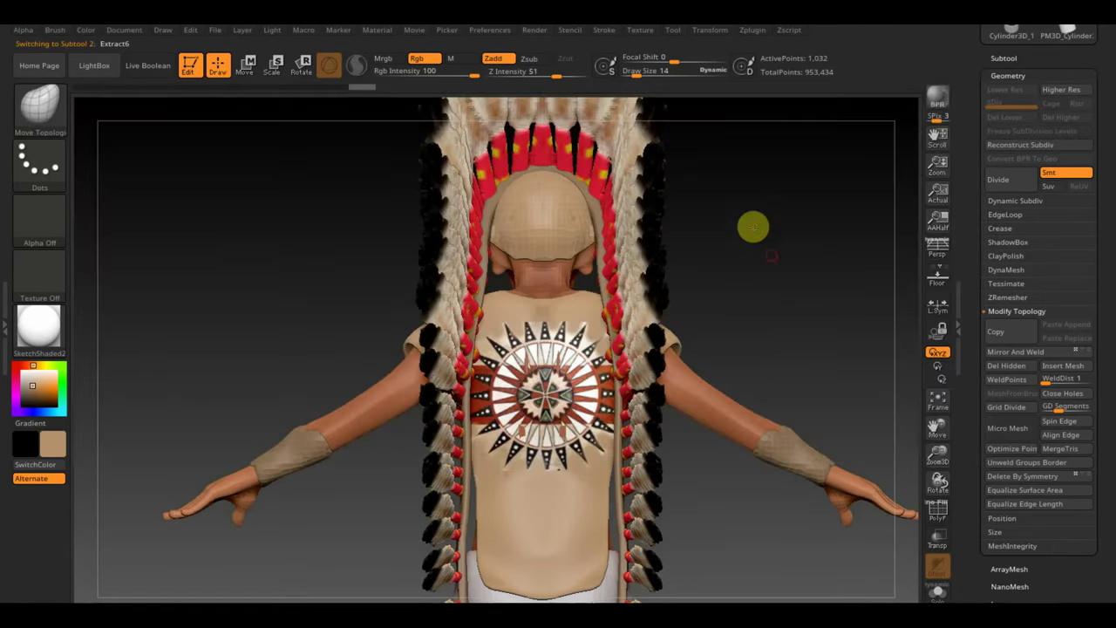
{"action": "key", "text": "f"}
Step: Set Draw Size to 51 and turn the model to a zoomed-in back view
{"action": "mouse_move", "coordinate": [767, 233]}
{"action": "left_mouse_down"}
{"action": "mouse_move", "coordinate": [716, 231]}
{"action": "mouse_move", "coordinate": [701, 245]}
{"action": "left_mouse_up"}
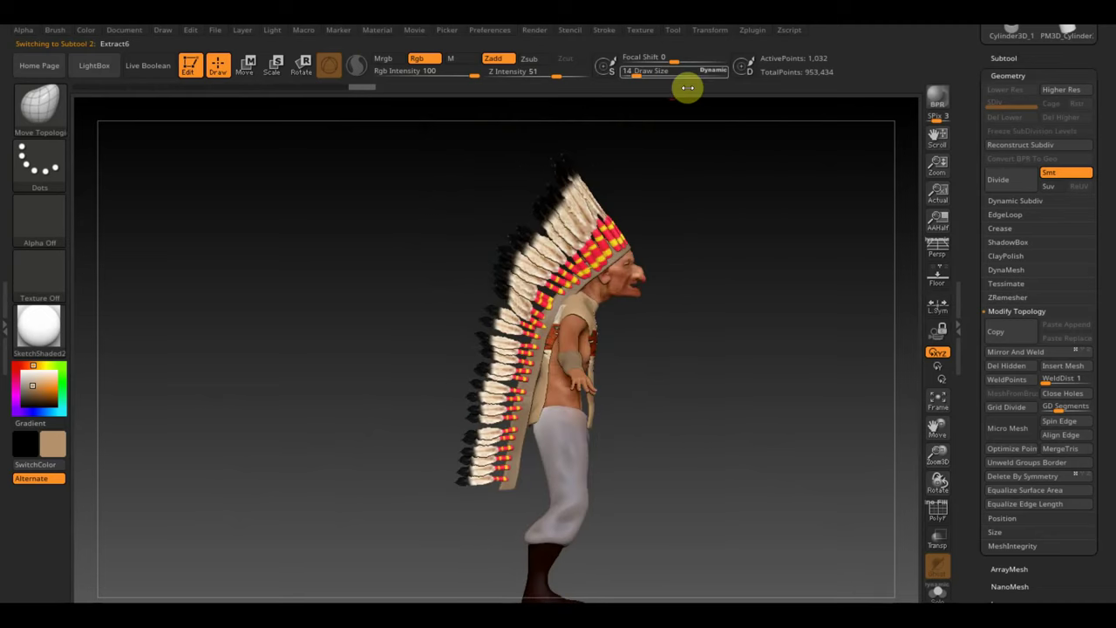
{"action": "left_click_drag", "start_coordinate": [678, 73], "coordinate": [660, 75]}
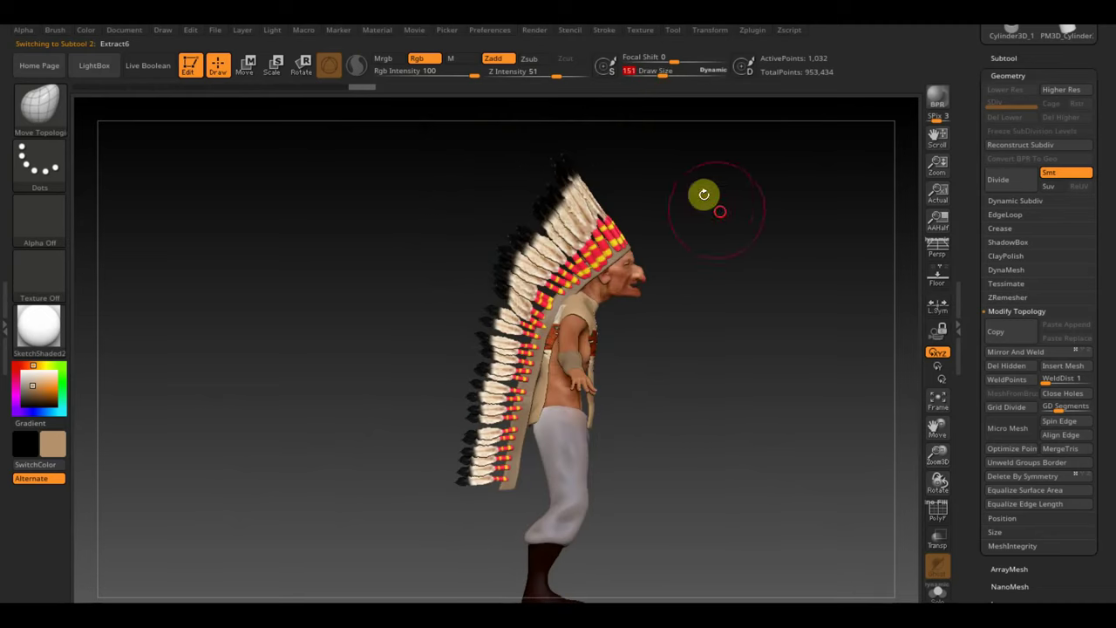
{"action": "mouse_move", "coordinate": [705, 192]}
{"action": "left_mouse_down"}
{"action": "mouse_move", "coordinate": [770, 237]}
{"action": "mouse_move", "coordinate": [765, 259]}
{"action": "left_mouse_up"}
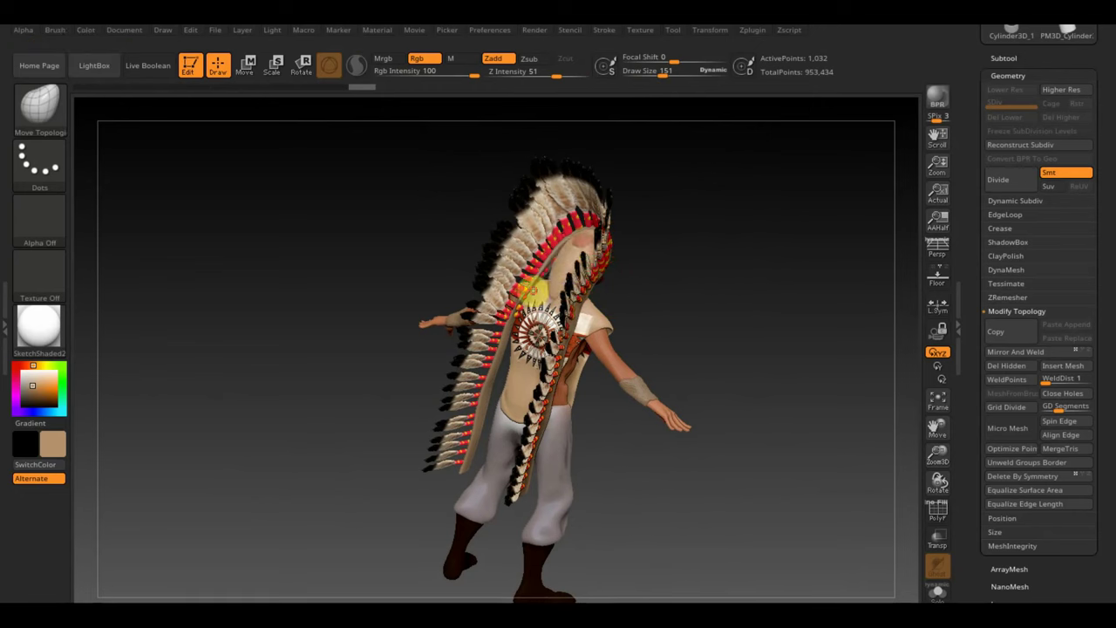
{"action": "mouse_move", "coordinate": [663, 253]}
{"action": "left_mouse_down"}
{"action": "mouse_move", "coordinate": [698, 262]}
{"action": "mouse_move", "coordinate": [730, 250]}
{"action": "mouse_move", "coordinate": [690, 270]}
{"action": "left_mouse_up"}
{"action": "left_click_drag", "start_coordinate": [668, 73], "coordinate": [654, 73]}
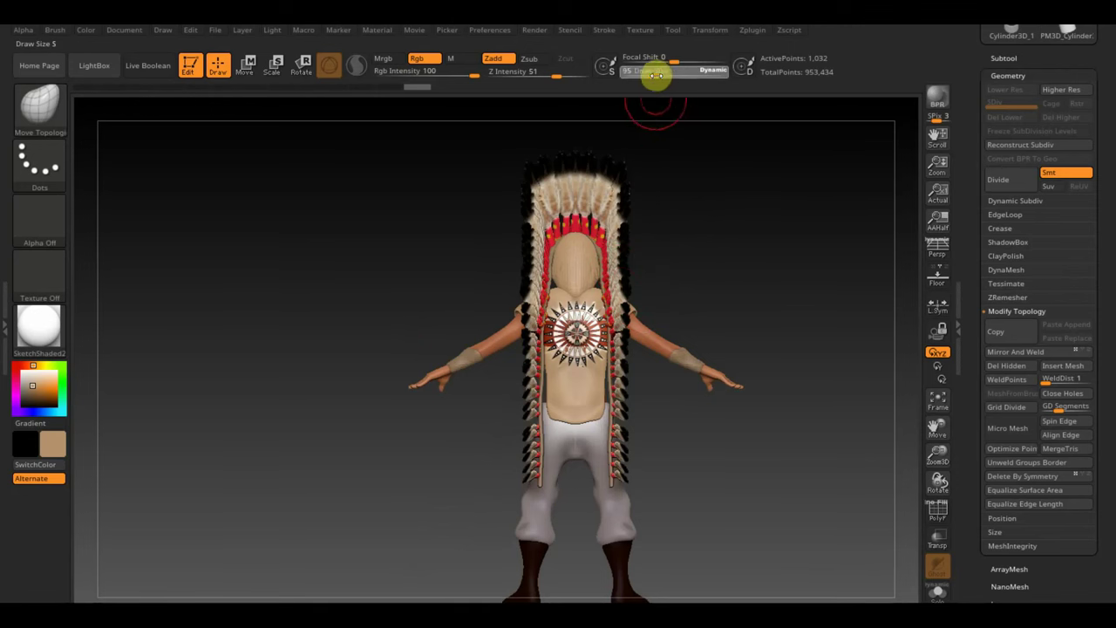
{"action": "mouse_move", "coordinate": [716, 190]}
{"action": "left_mouse_down", "text": "alt"}
{"action": "mouse_move", "coordinate": [751, 287]}
{"action": "mouse_move", "coordinate": [877, 307]}
{"action": "mouse_move", "coordinate": [915, 299]}
{"action": "mouse_move", "coordinate": [810, 309]}
{"action": "left_mouse_up", "text": "alt"}
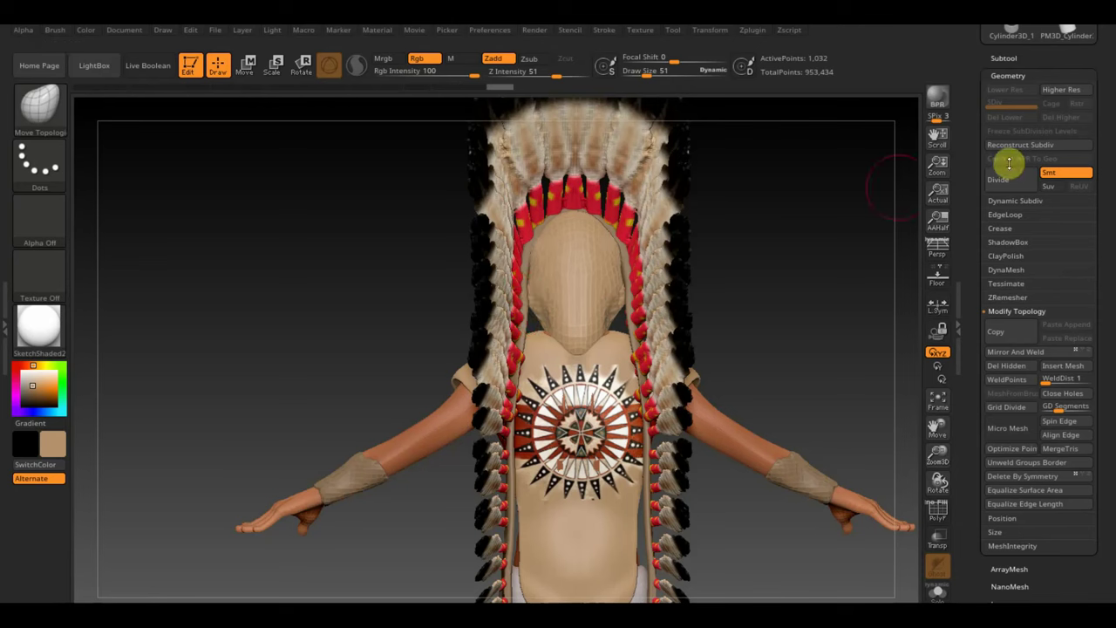
Step: Hide the headdress subtool from the Subtool list and turn to a side profile
{"action": "left_click", "coordinate": [1007, 57]}
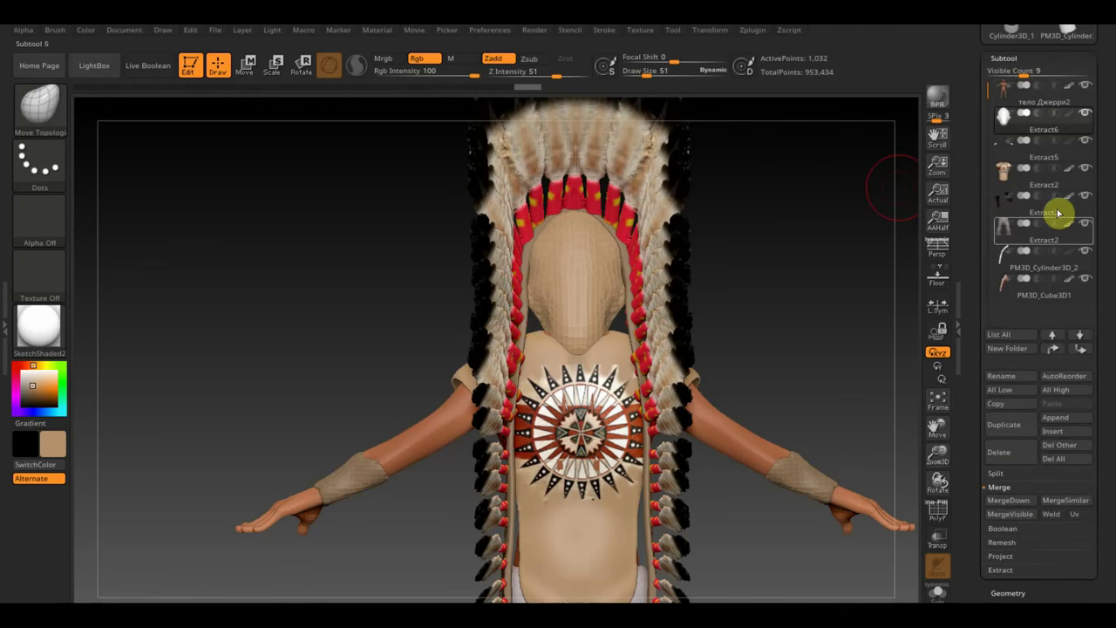
{"action": "left_click", "coordinate": [1086, 279]}
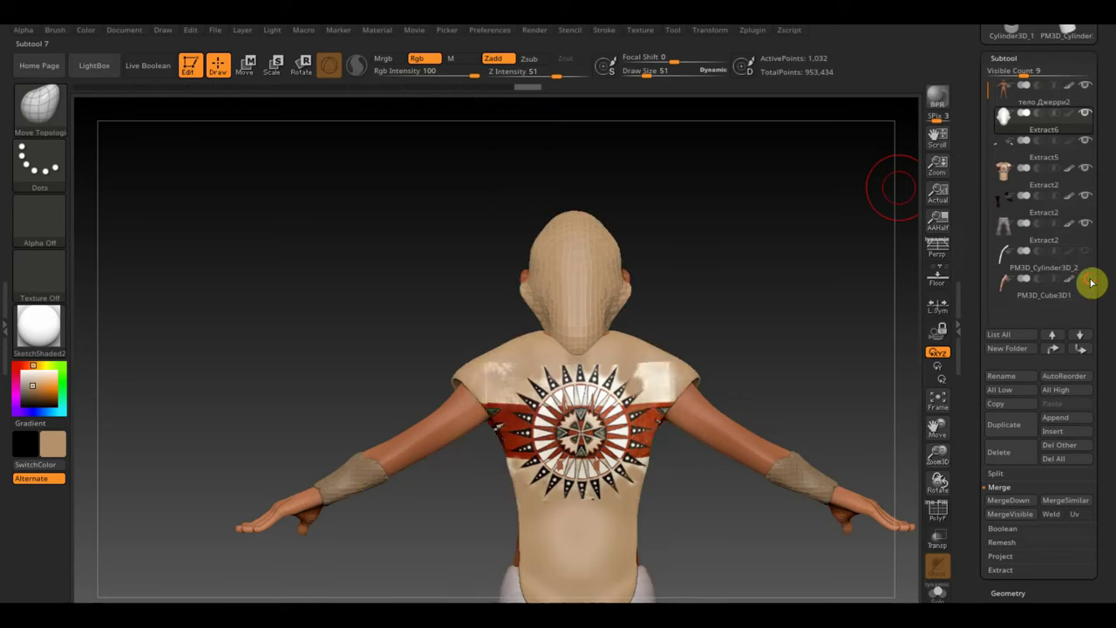
{"action": "mouse_move", "coordinate": [786, 264]}
{"action": "left_mouse_down"}
{"action": "mouse_move", "coordinate": [888, 269]}
{"action": "mouse_move", "coordinate": [819, 267]}
{"action": "mouse_move", "coordinate": [601, 302]}
{"action": "mouse_move", "coordinate": [623, 302]}
{"action": "mouse_move", "coordinate": [590, 288]}
{"action": "left_mouse_up"}
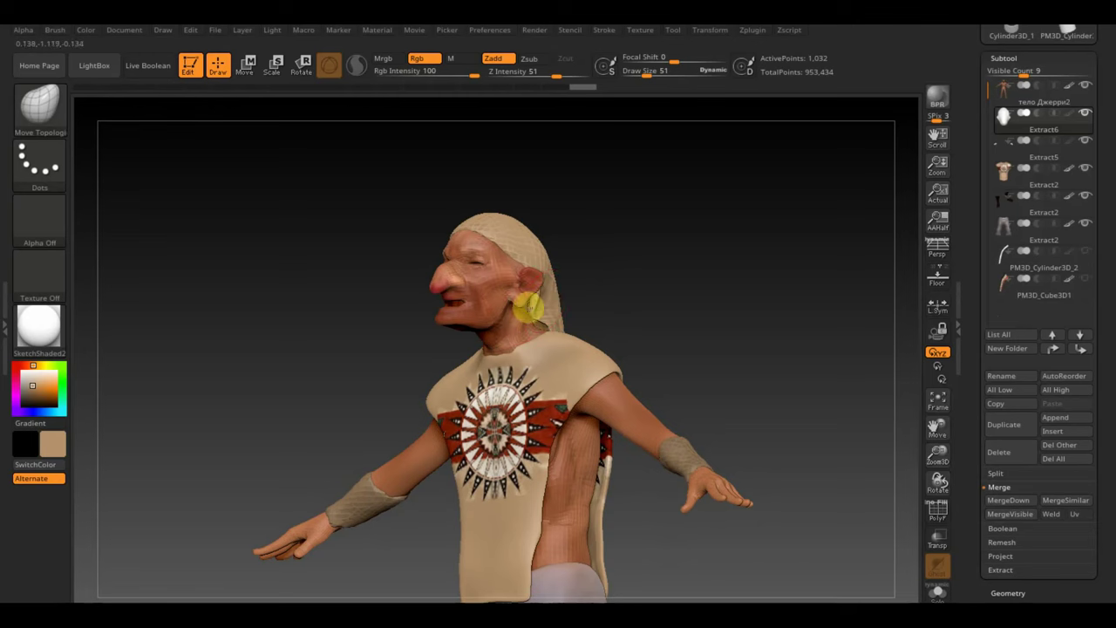
{"action": "mouse_move", "coordinate": [646, 304]}
{"action": "left_mouse_down", "text": "shift"}
{"action": "mouse_move", "coordinate": [585, 327]}
{"action": "mouse_move", "coordinate": [615, 316]}
{"action": "mouse_move", "coordinate": [639, 327]}
{"action": "left_mouse_up", "text": "shift"}
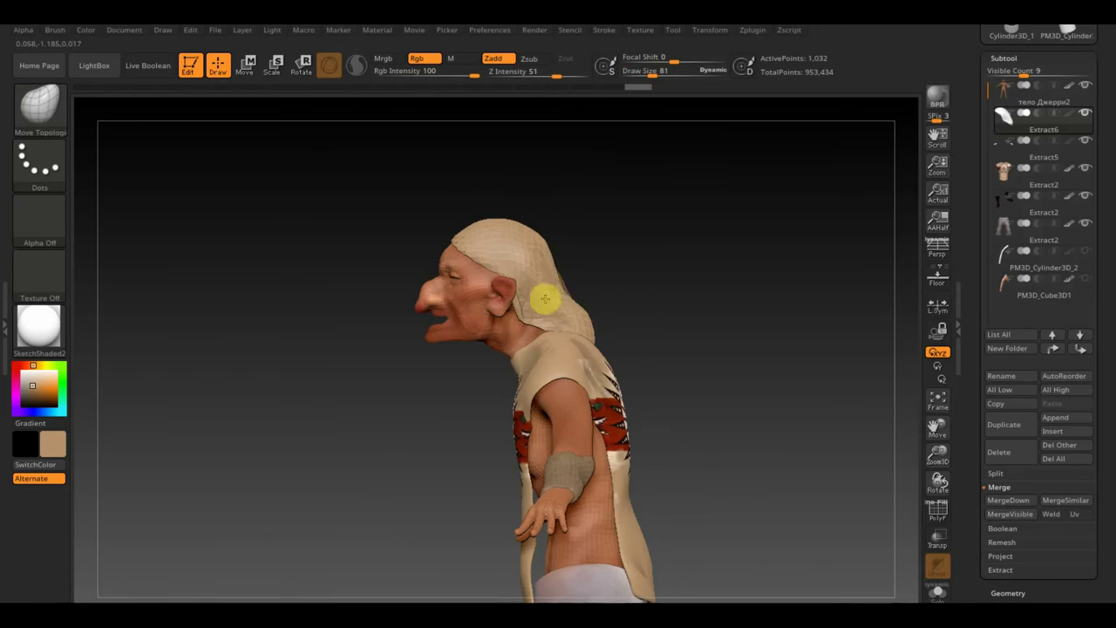
Step: Nudge the hair behind the ear and pull the neck strand into a small loop
{"action": "left_click_drag", "start_coordinate": [544, 299], "coordinate": [570, 314]}
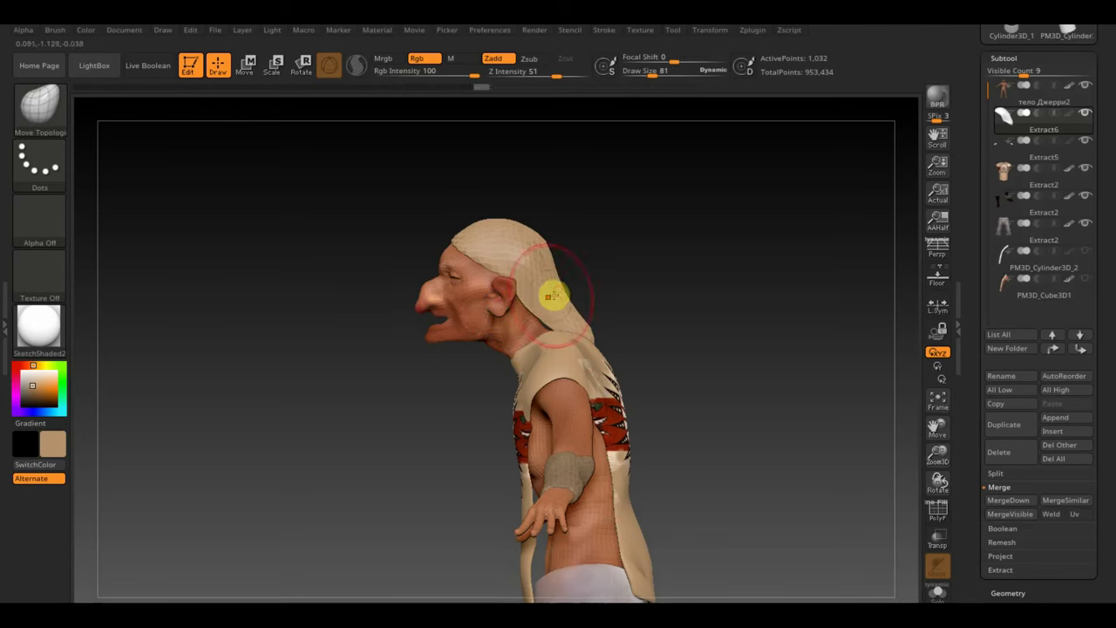
{"action": "mouse_move", "coordinate": [590, 247]}
{"action": "left_mouse_down"}
{"action": "mouse_move", "coordinate": [721, 247]}
{"action": "mouse_move", "coordinate": [791, 276]}
{"action": "mouse_move", "coordinate": [842, 262]}
{"action": "mouse_move", "coordinate": [736, 256]}
{"action": "mouse_move", "coordinate": [726, 244]}
{"action": "left_mouse_up"}
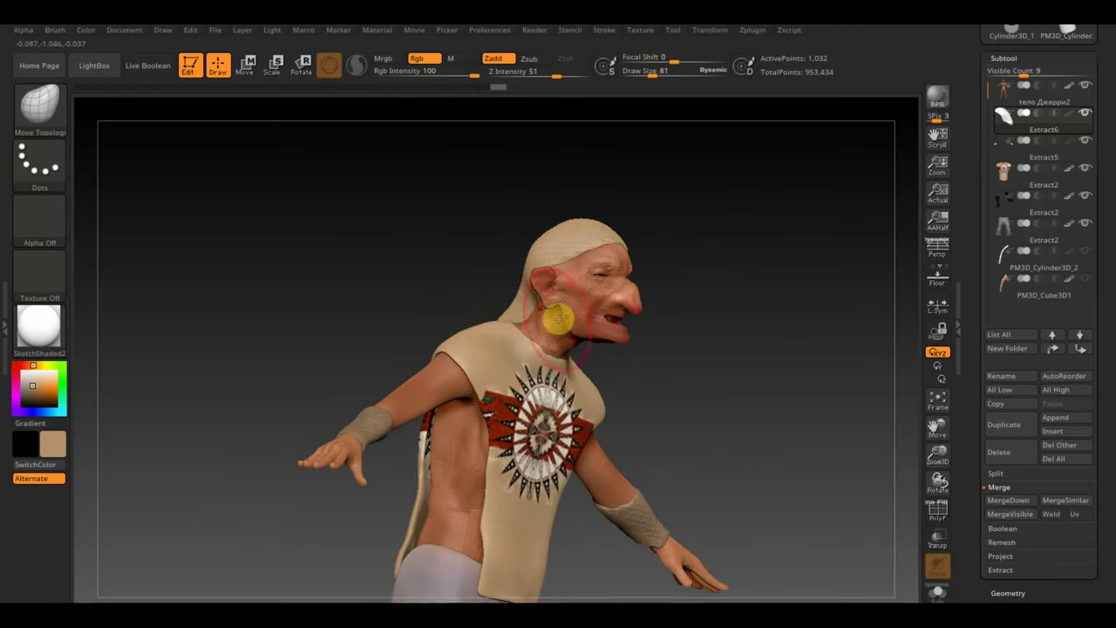
{"action": "mouse_move", "coordinate": [785, 326]}
{"action": "left_mouse_down"}
{"action": "mouse_move", "coordinate": [820, 354]}
{"action": "mouse_move", "coordinate": [789, 347]}
{"action": "left_mouse_up"}
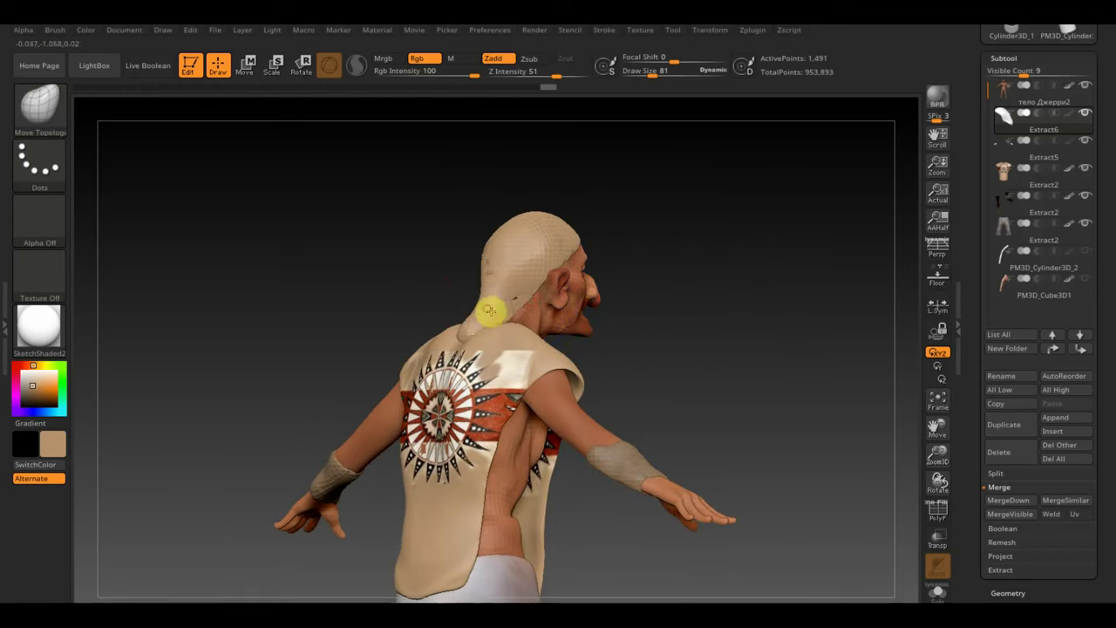
{"action": "left_click_drag", "start_coordinate": [489, 311], "coordinate": [456, 328]}
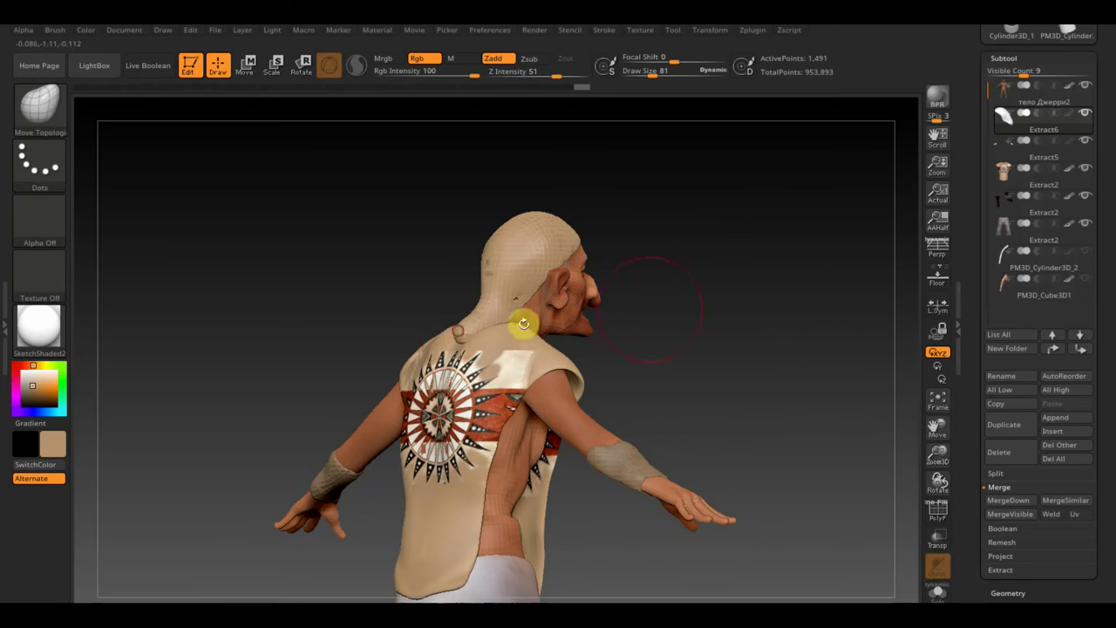
{"action": "left_click_drag", "start_coordinate": [601, 321], "coordinate": [675, 308], "text": "shift"}
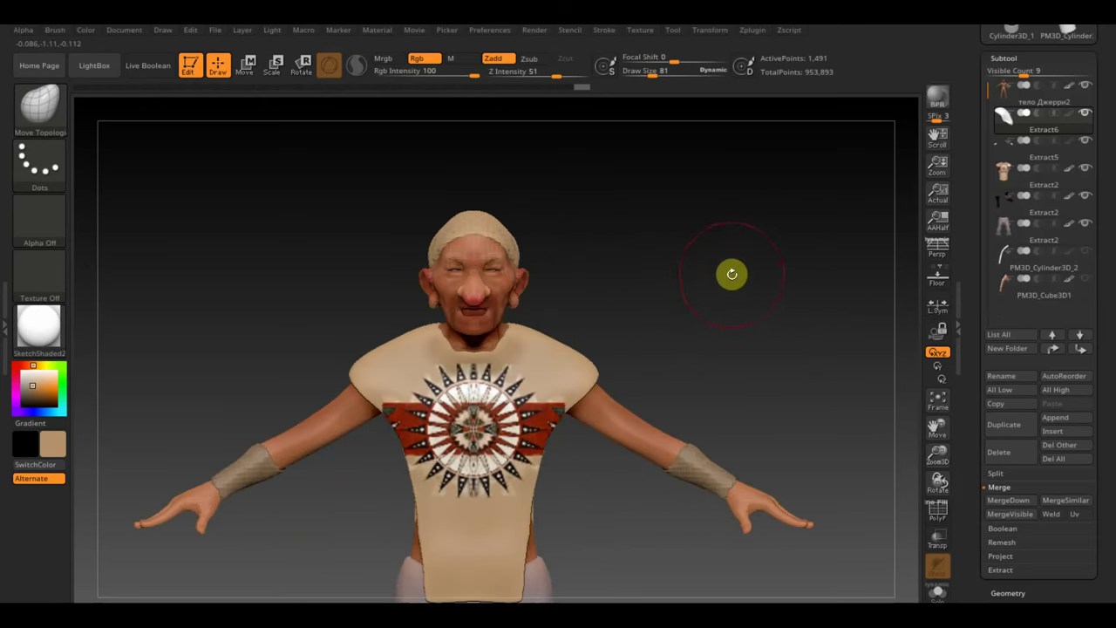
{"action": "left_click", "coordinate": [56, 122]}
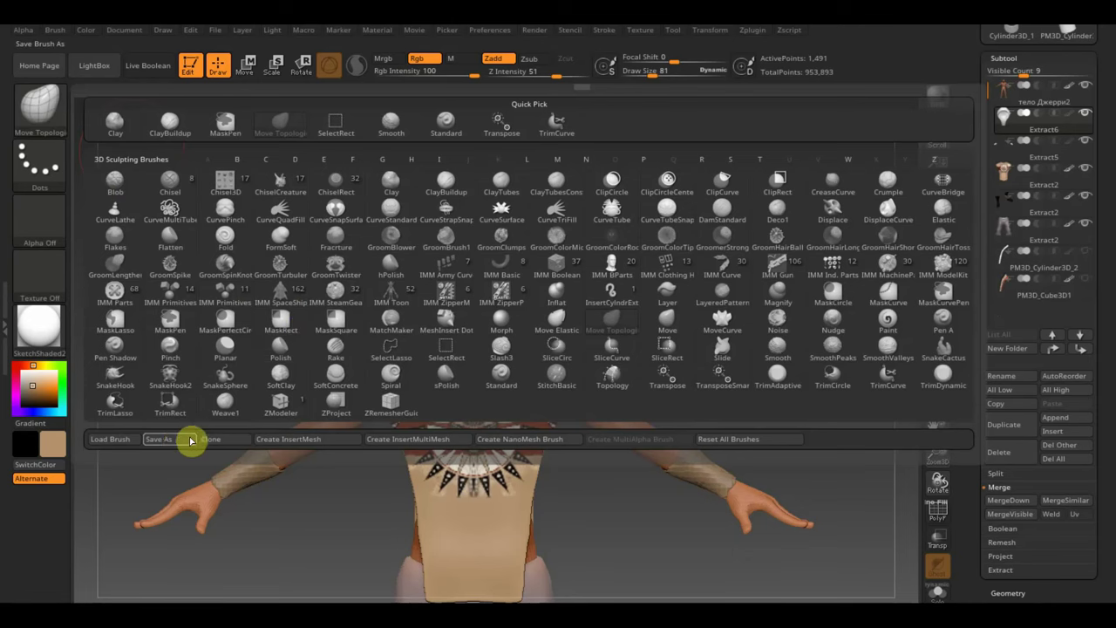
Step: Load the InsertMesh волосы hair brush from the ВСЕ для SculptGL brush folder
{"action": "left_click", "coordinate": [116, 439]}
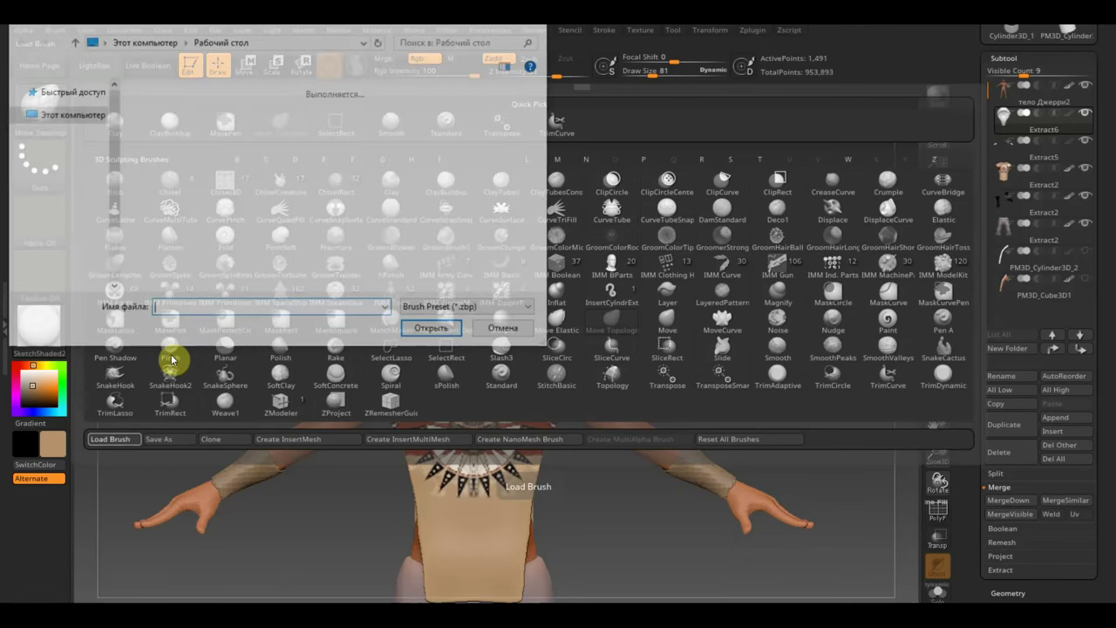
{"action": "double_click", "coordinate": [336, 218]}
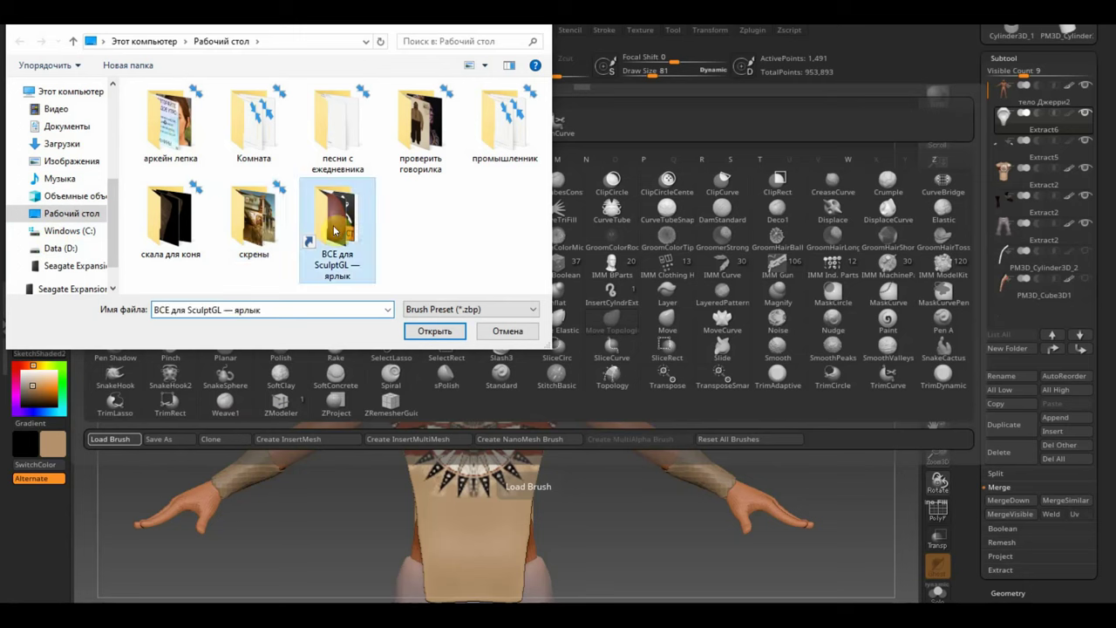
{"action": "scroll", "coordinate": [397, 235], "scroll_direction": "down", "scroll_amount": 3}
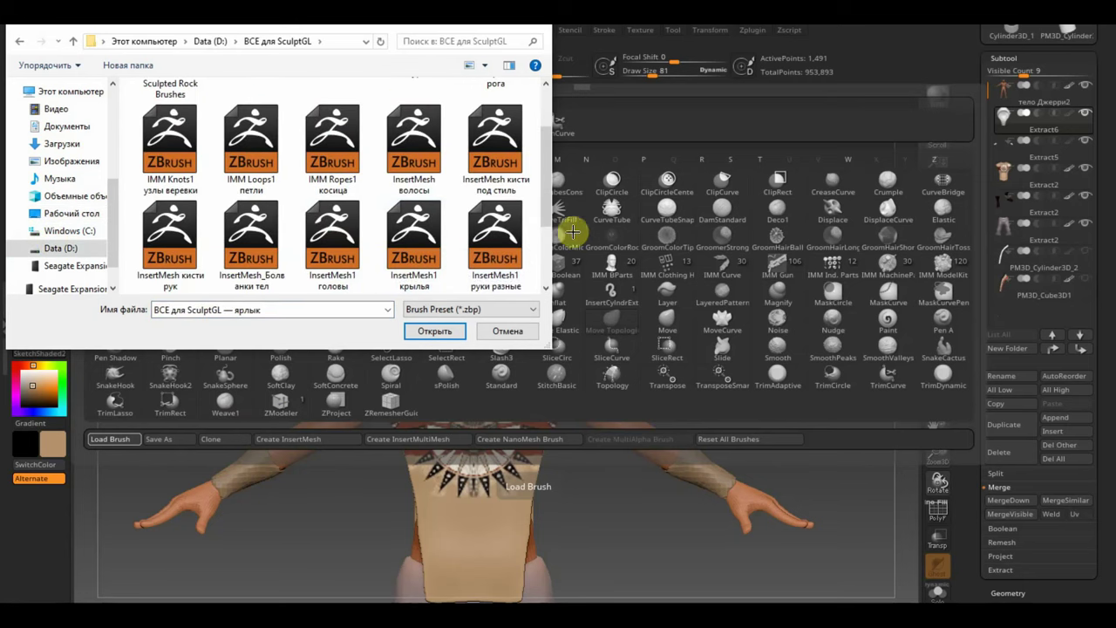
{"action": "left_click", "coordinate": [417, 172]}
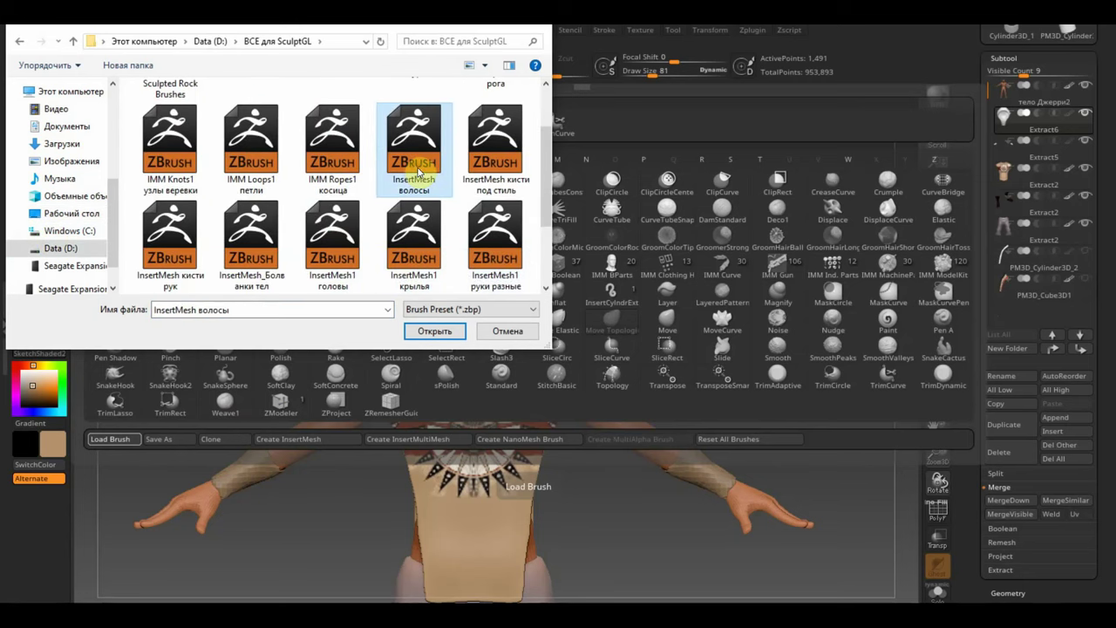
{"action": "double_click", "coordinate": [417, 172]}
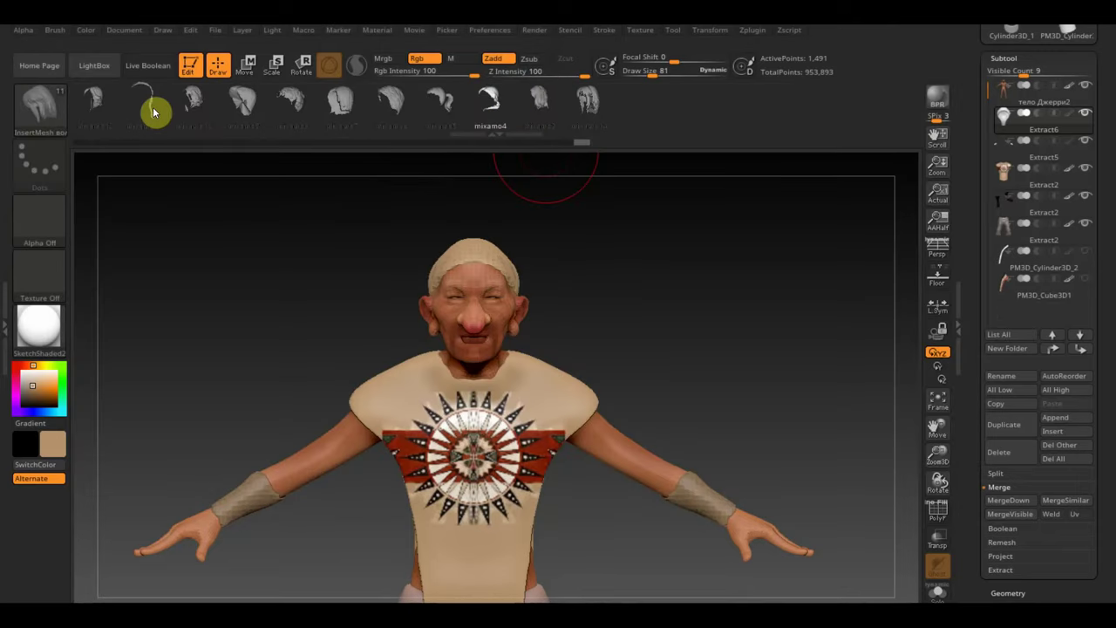
Step: Load the IMM Ropes1 косица braid brush and pick its rope_2 insert mesh
{"action": "left_click", "coordinate": [42, 105]}
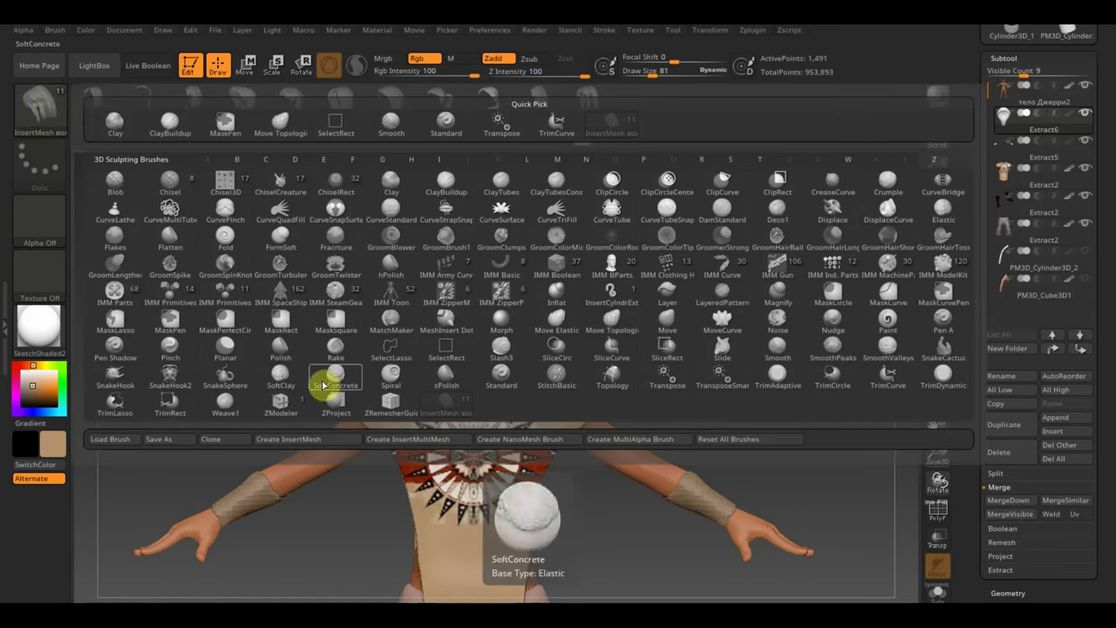
{"action": "left_click", "coordinate": [105, 443]}
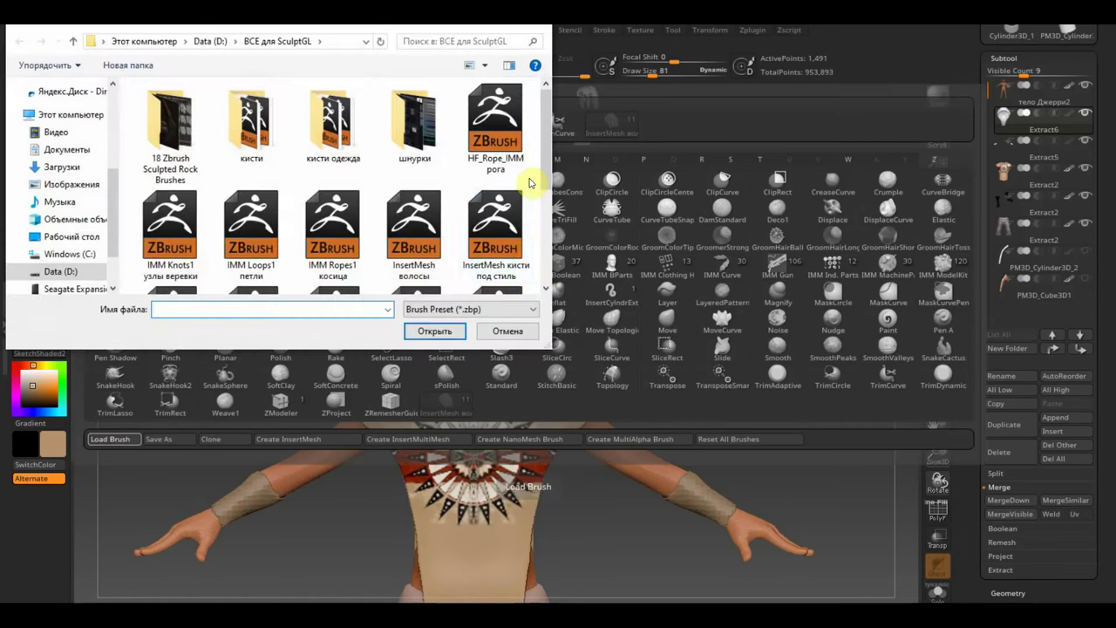
{"action": "scroll", "coordinate": [460, 205], "scroll_direction": "down", "scroll_amount": 2}
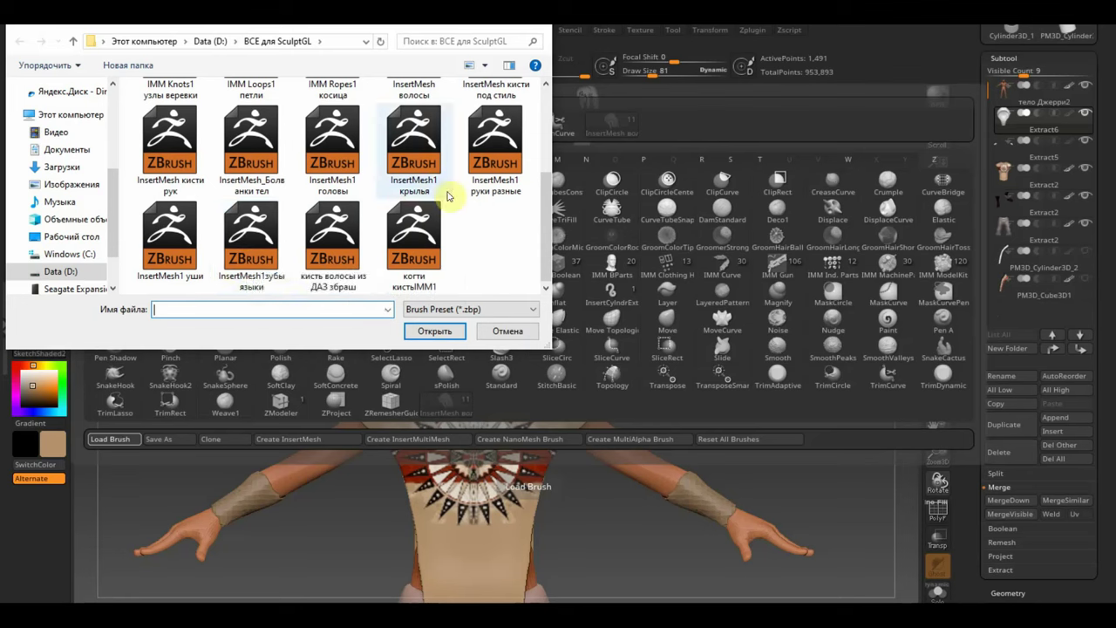
{"action": "scroll", "coordinate": [471, 212], "scroll_direction": "up", "scroll_amount": 1}
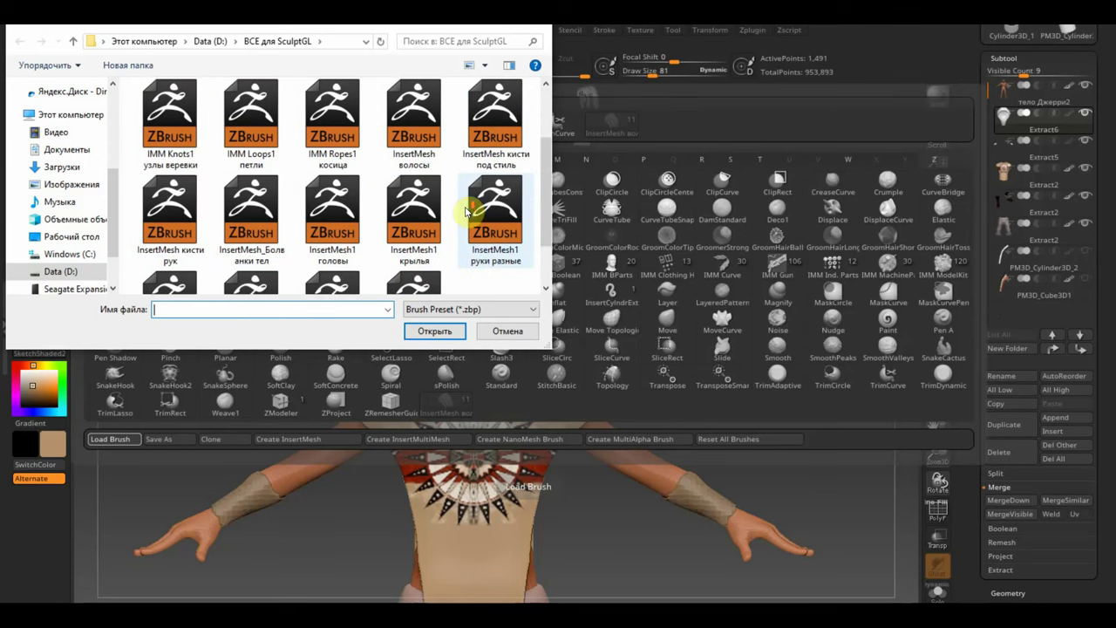
{"action": "double_click", "coordinate": [331, 174]}
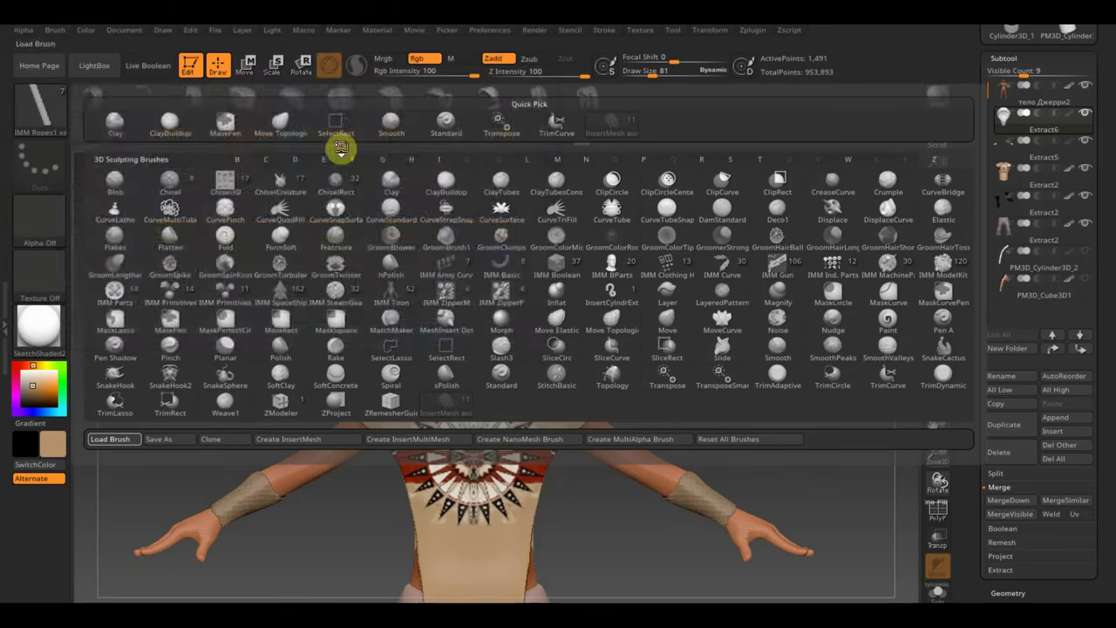
{"action": "left_click", "coordinate": [390, 109]}
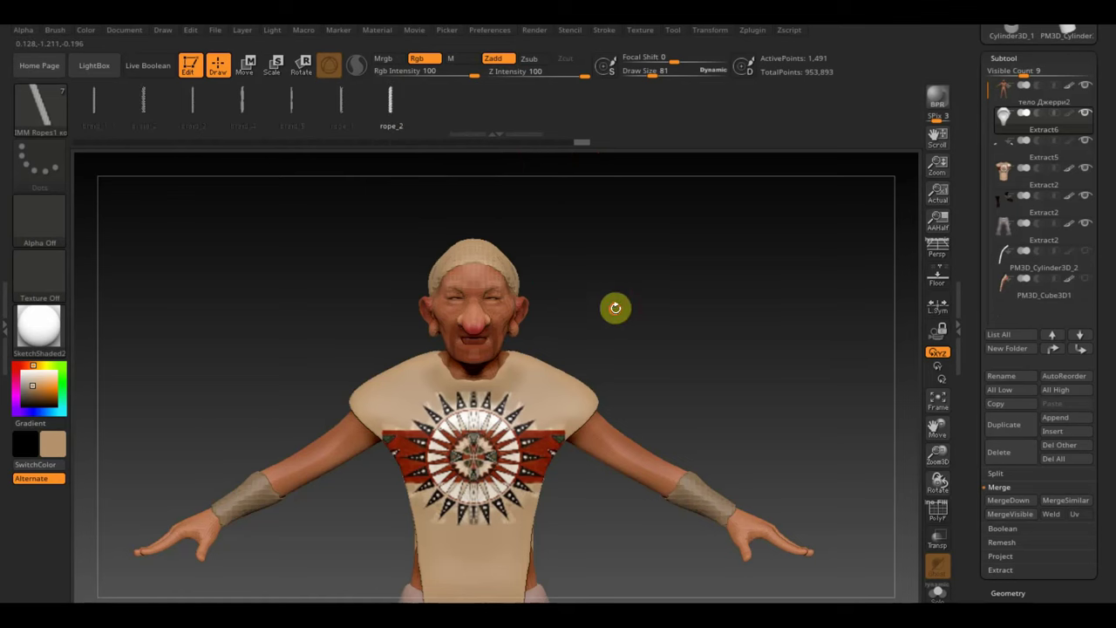
Step: Test rope_2 and braid_4 strands down the back of the head, undoing both
{"action": "left_click_drag", "start_coordinate": [614, 306], "coordinate": [556, 314]}
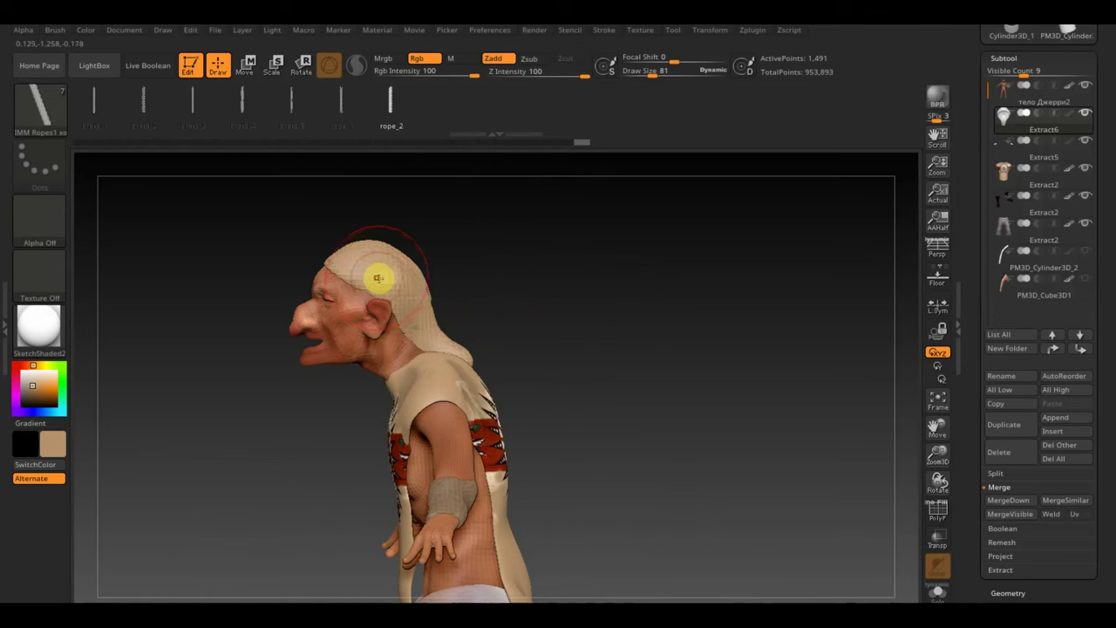
{"action": "left_click_drag", "start_coordinate": [366, 271], "coordinate": [534, 441]}
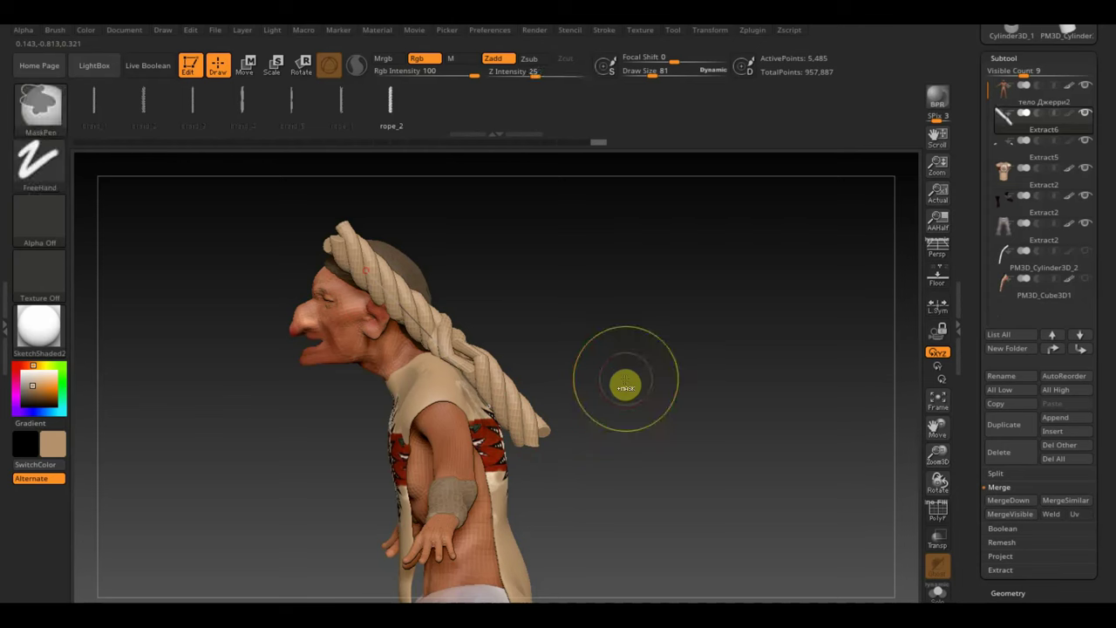
{"action": "key", "text": "ctrl+z"}
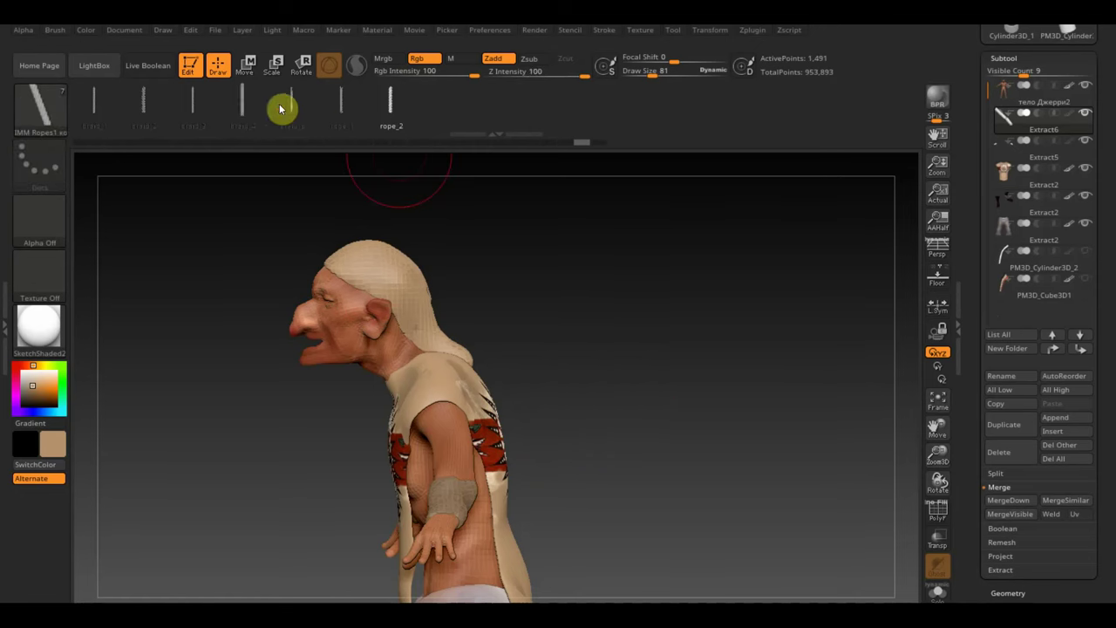
{"action": "left_click", "coordinate": [243, 103]}
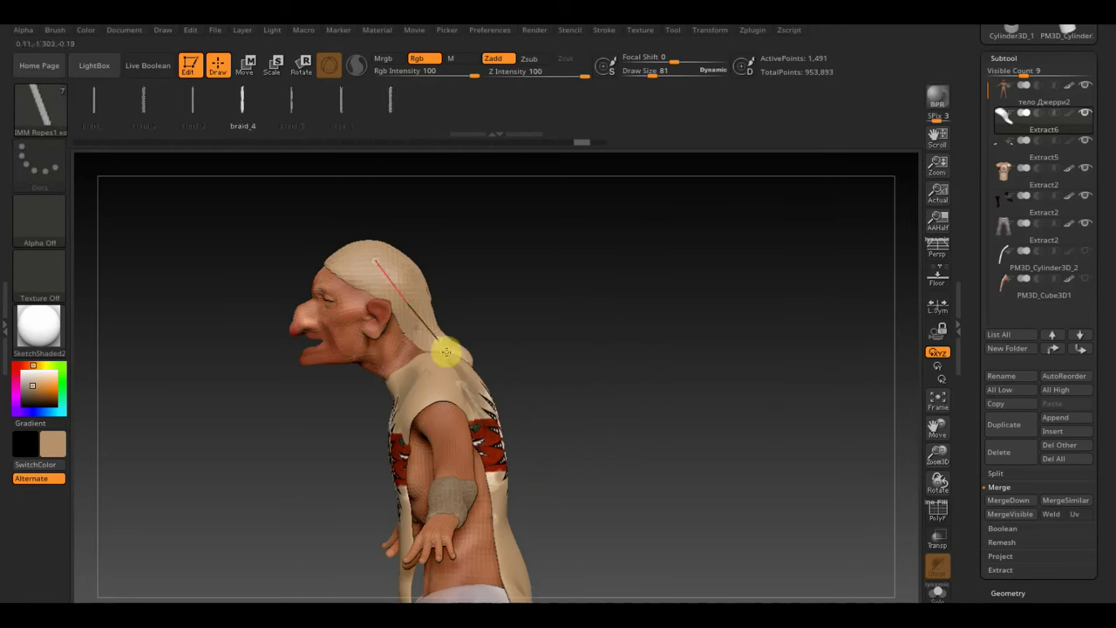
{"action": "left_click_drag", "start_coordinate": [375, 262], "coordinate": [489, 397]}
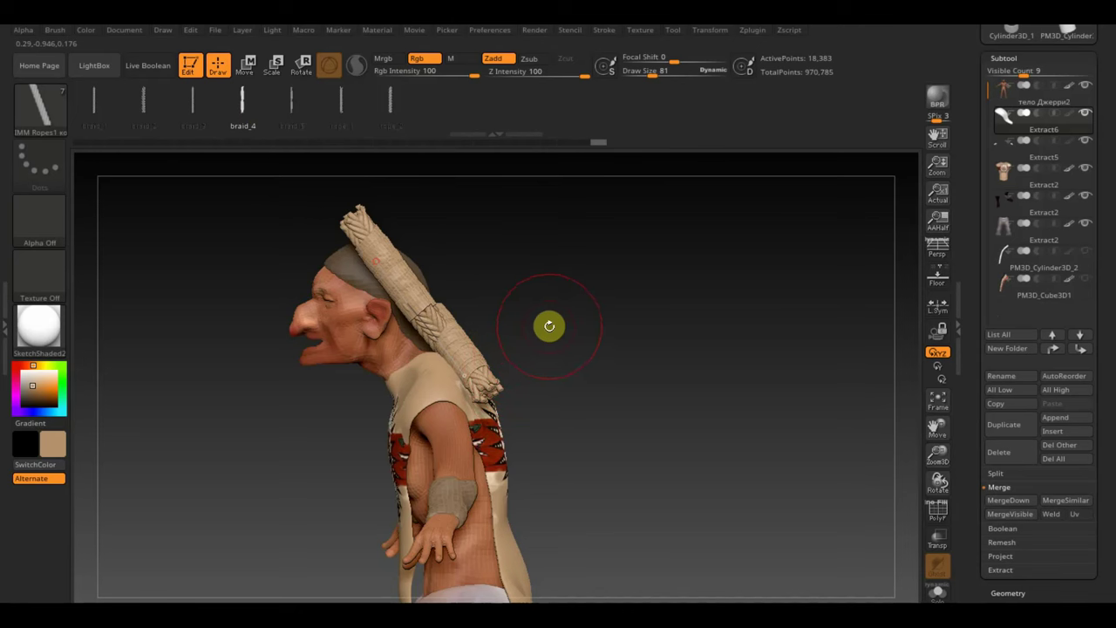
{"action": "key", "text": "ctrl+z"}
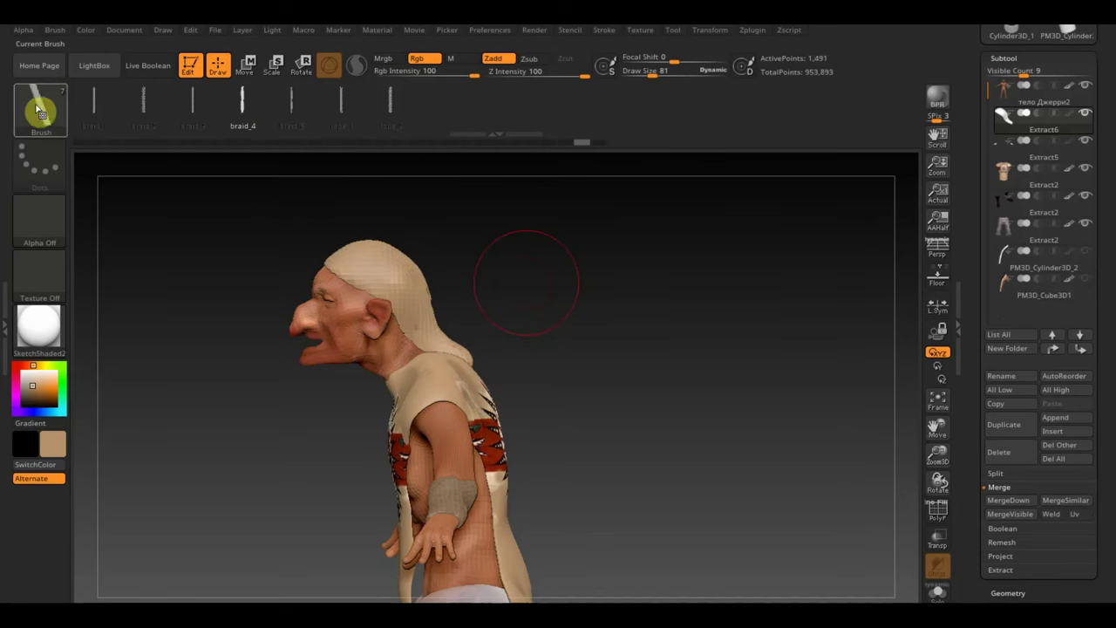
{"action": "left_click", "coordinate": [39, 106]}
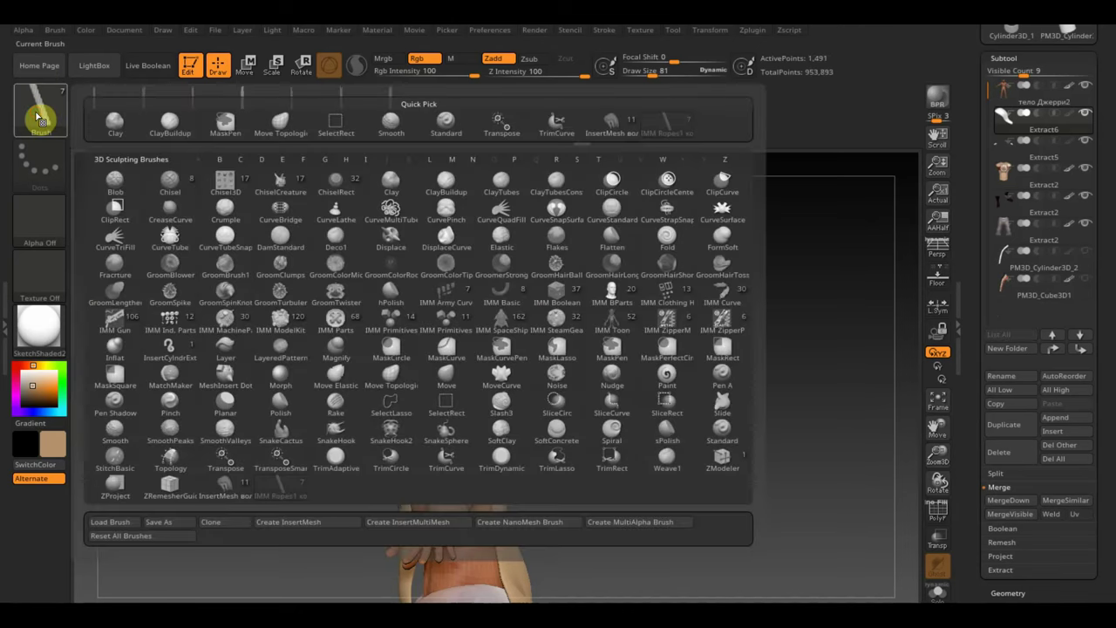
Step: Load the 'кисть волосы из ДАЗ збраш' hair brush preset file from disk
{"action": "left_click", "coordinate": [121, 522]}
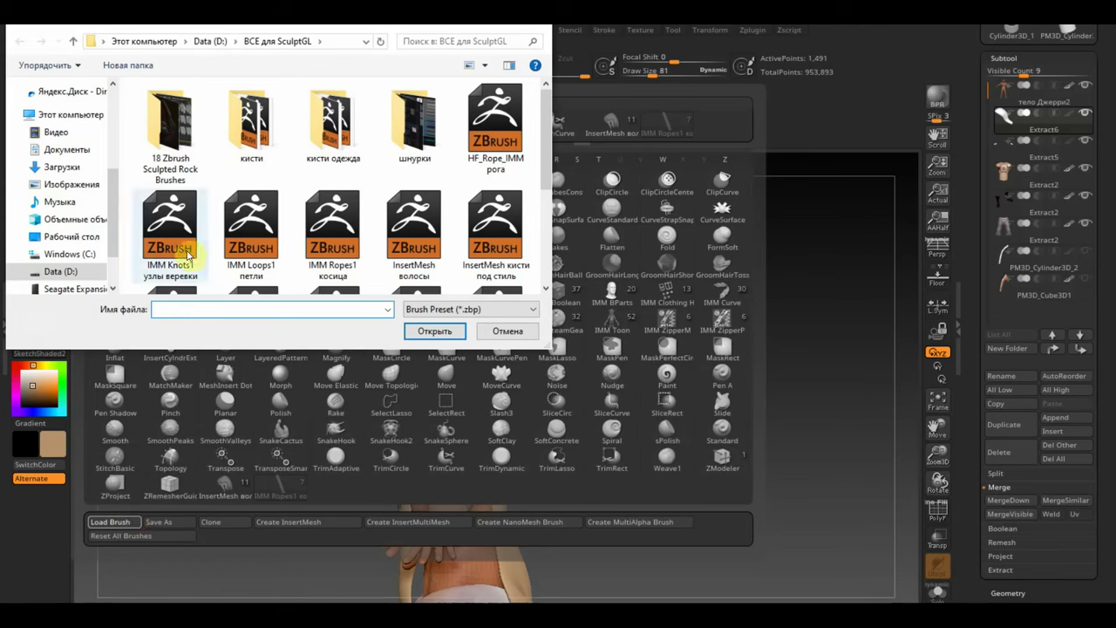
{"action": "scroll", "coordinate": [436, 205], "scroll_direction": "down", "scroll_amount": 2}
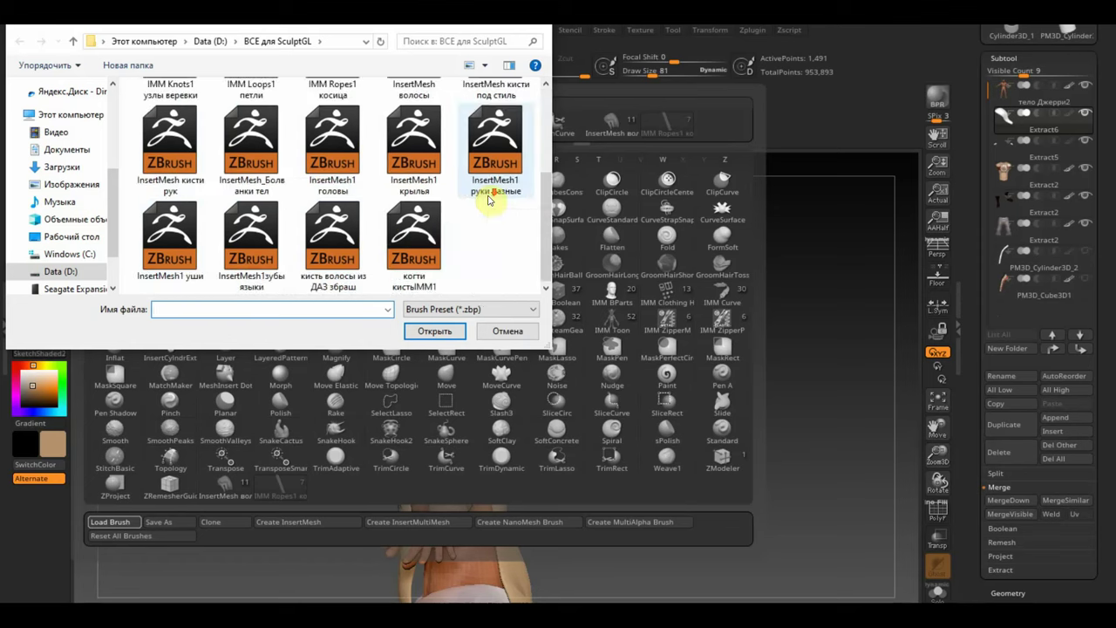
{"action": "scroll", "coordinate": [484, 209], "scroll_direction": "up", "scroll_amount": 2}
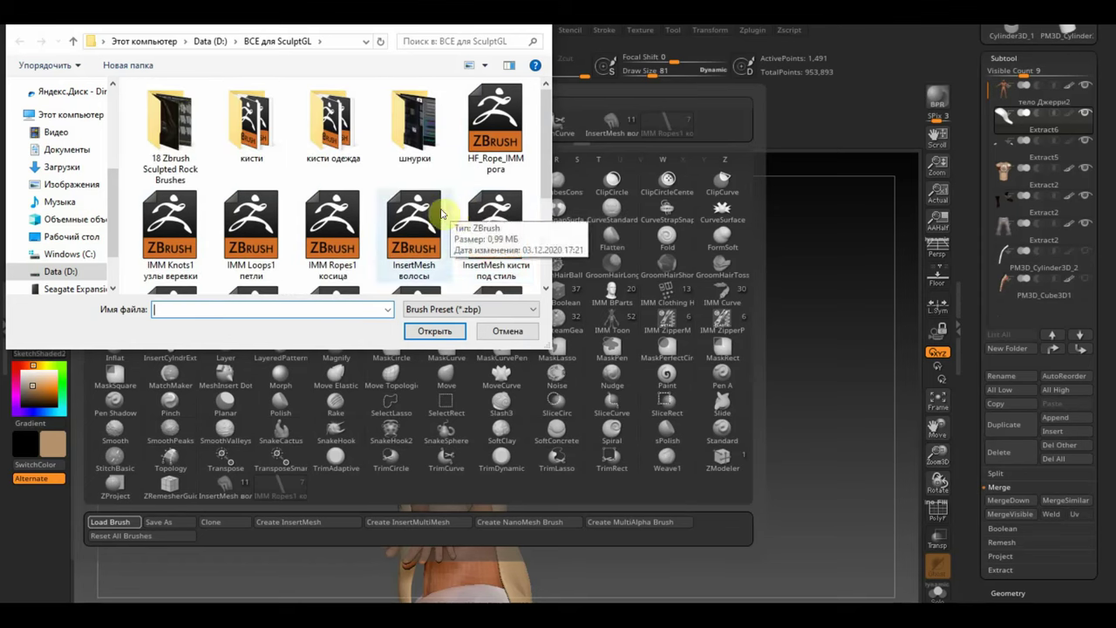
{"action": "scroll", "coordinate": [429, 206], "scroll_direction": "down", "scroll_amount": 3}
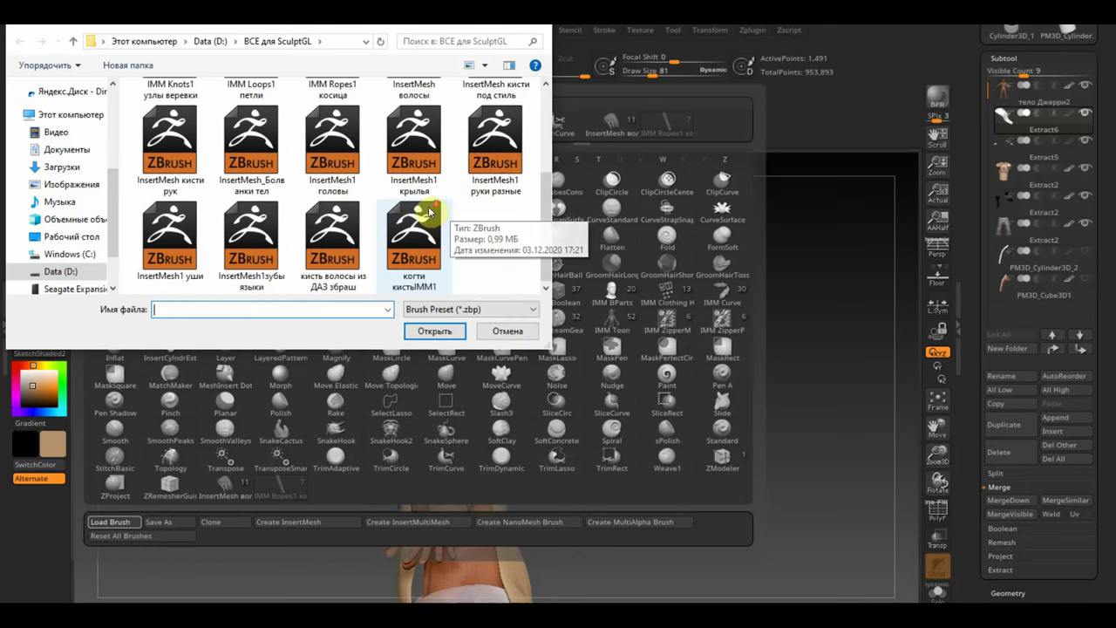
{"action": "double_click", "coordinate": [332, 260]}
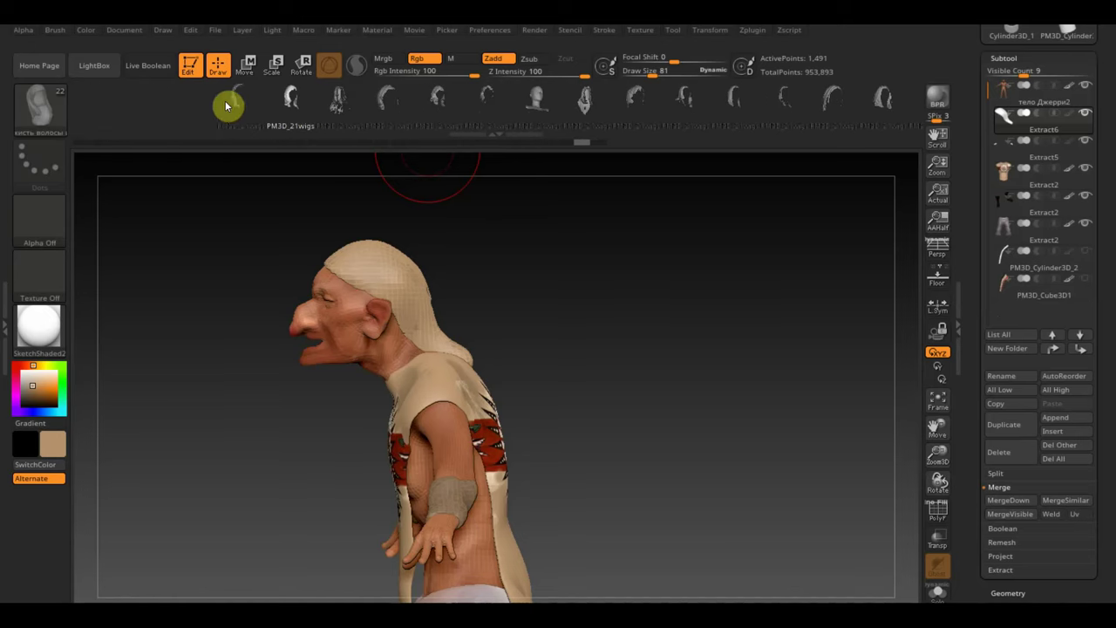
Step: Duplicate the hair subtool and insert the mixamo11 braid mesh on the head behind the ear
{"action": "left_click", "coordinate": [40, 107]}
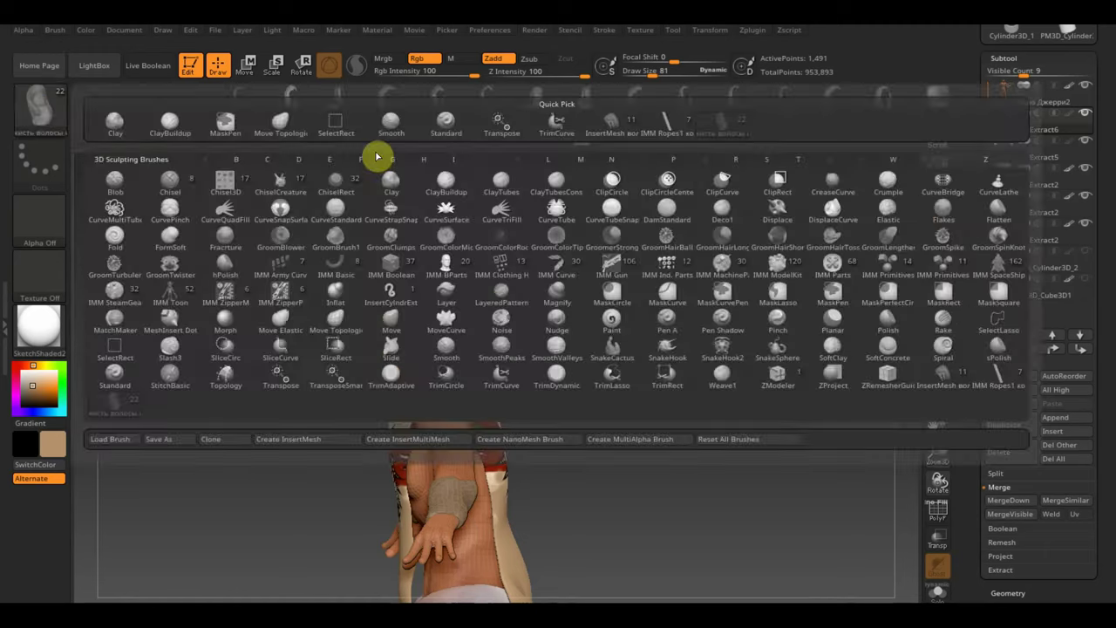
{"action": "left_click", "coordinate": [615, 123]}
{"action": "mouse_move", "coordinate": [402, 101]}
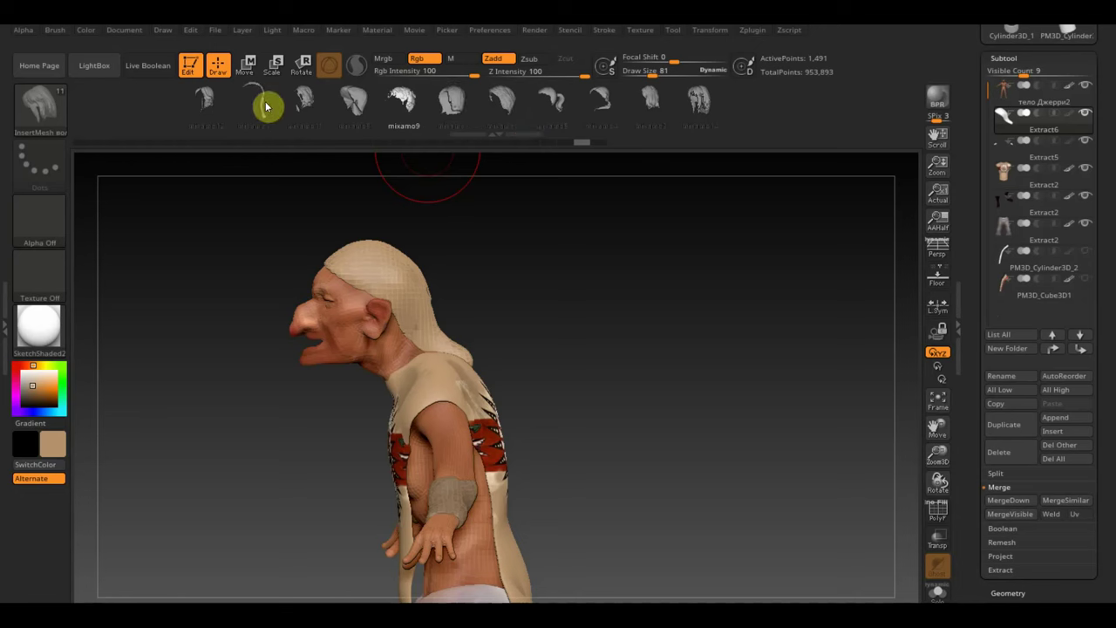
{"action": "left_click", "coordinate": [258, 105]}
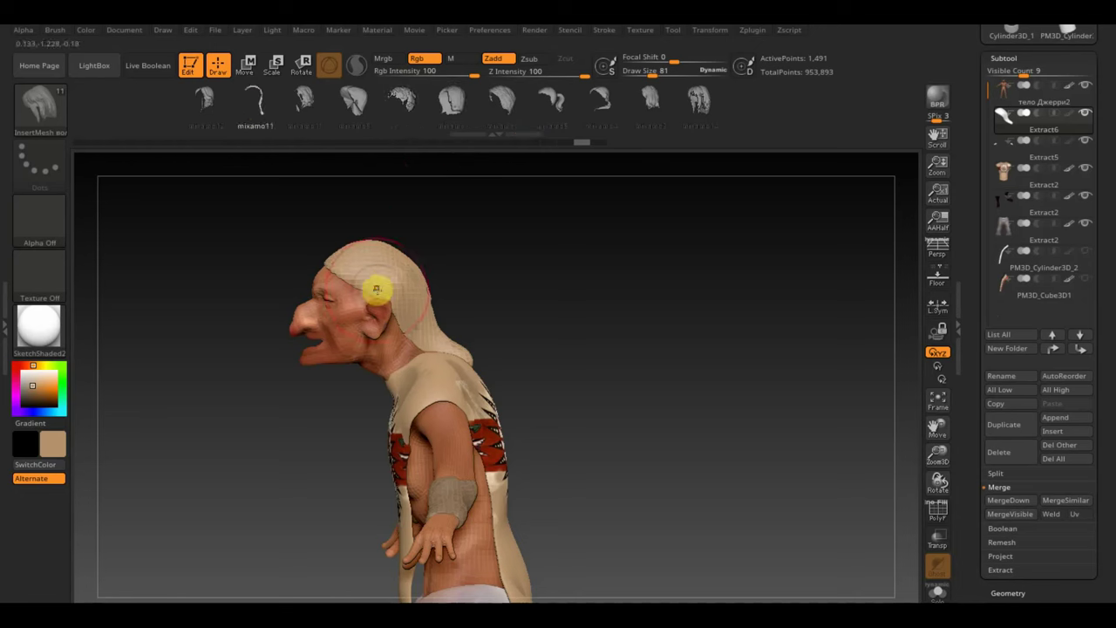
{"action": "left_click", "coordinate": [1018, 429]}
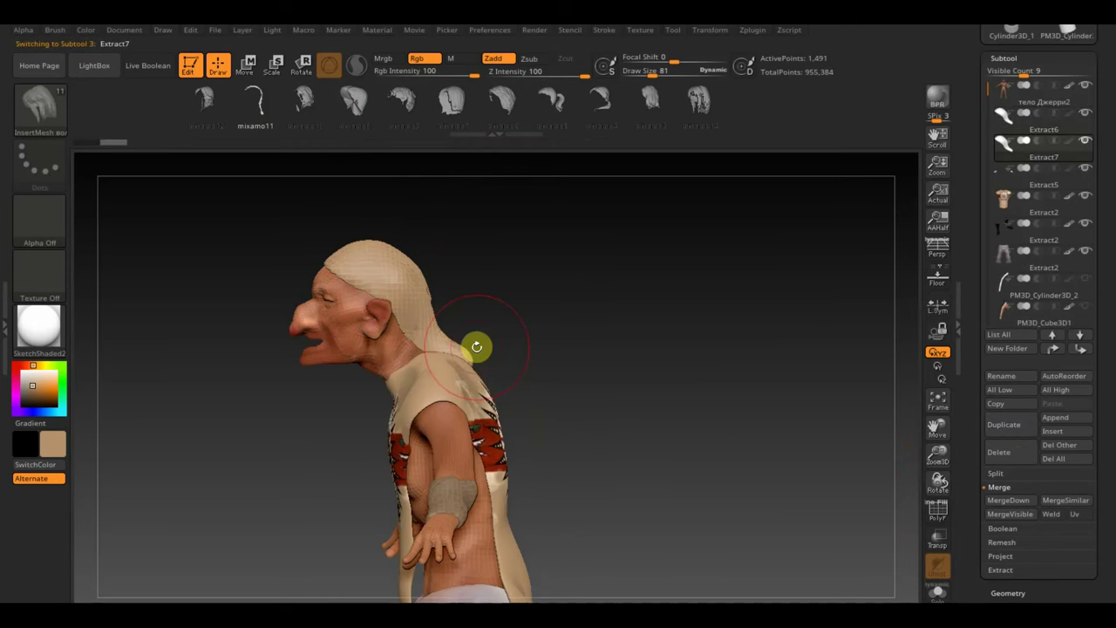
{"action": "key", "text": "ctrl"}
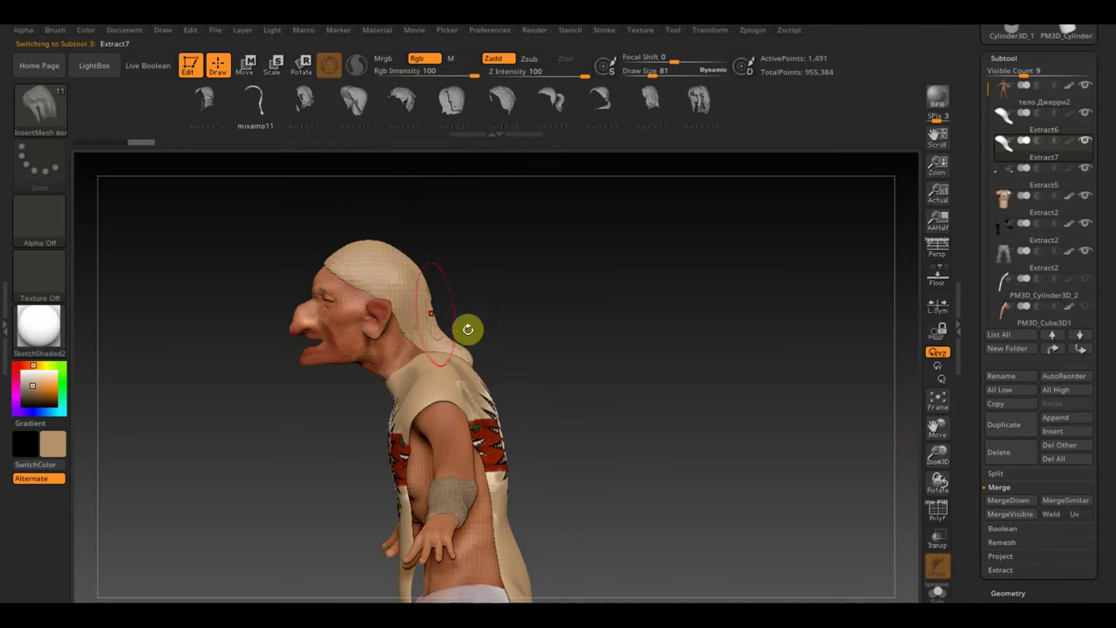
{"action": "left_click_drag", "start_coordinate": [398, 296], "coordinate": [398, 404]}
{"action": "mouse_move", "coordinate": [599, 337]}
{"action": "left_mouse_down"}
{"action": "mouse_move", "coordinate": [512, 339]}
{"action": "mouse_move", "coordinate": [659, 346]}
{"action": "left_mouse_up"}
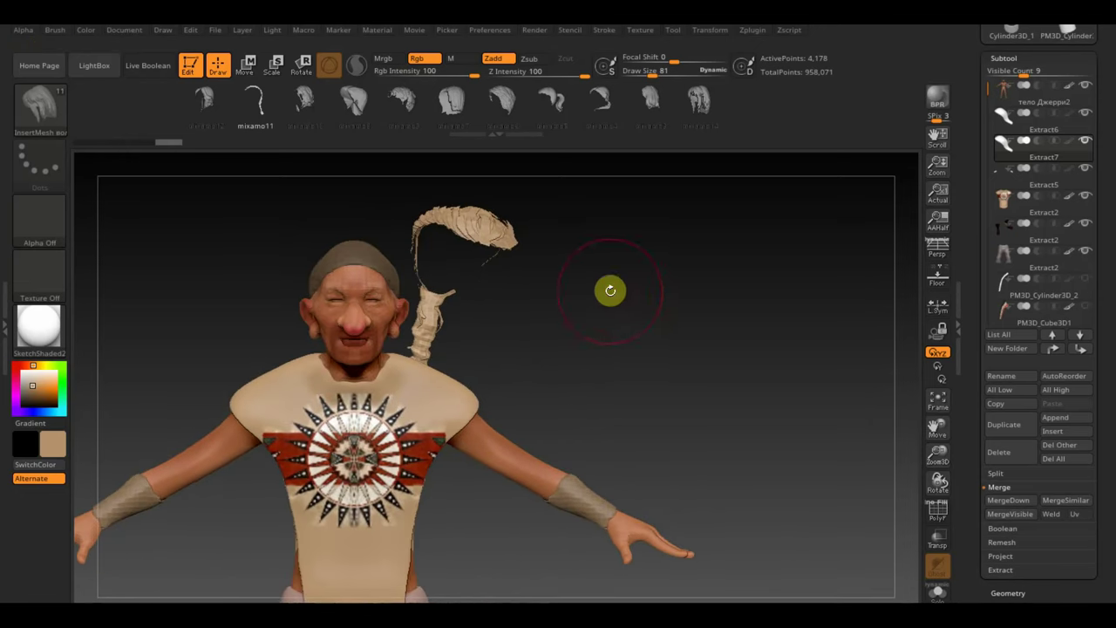
{"action": "mouse_move", "coordinate": [611, 290]}
{"action": "left_mouse_down"}
{"action": "mouse_move", "coordinate": [561, 418]}
{"action": "mouse_move", "coordinate": [491, 326]}
{"action": "mouse_move", "coordinate": [576, 293]}
{"action": "mouse_move", "coordinate": [598, 328]}
{"action": "mouse_move", "coordinate": [698, 331]}
{"action": "mouse_move", "coordinate": [687, 338]}
{"action": "left_mouse_up"}
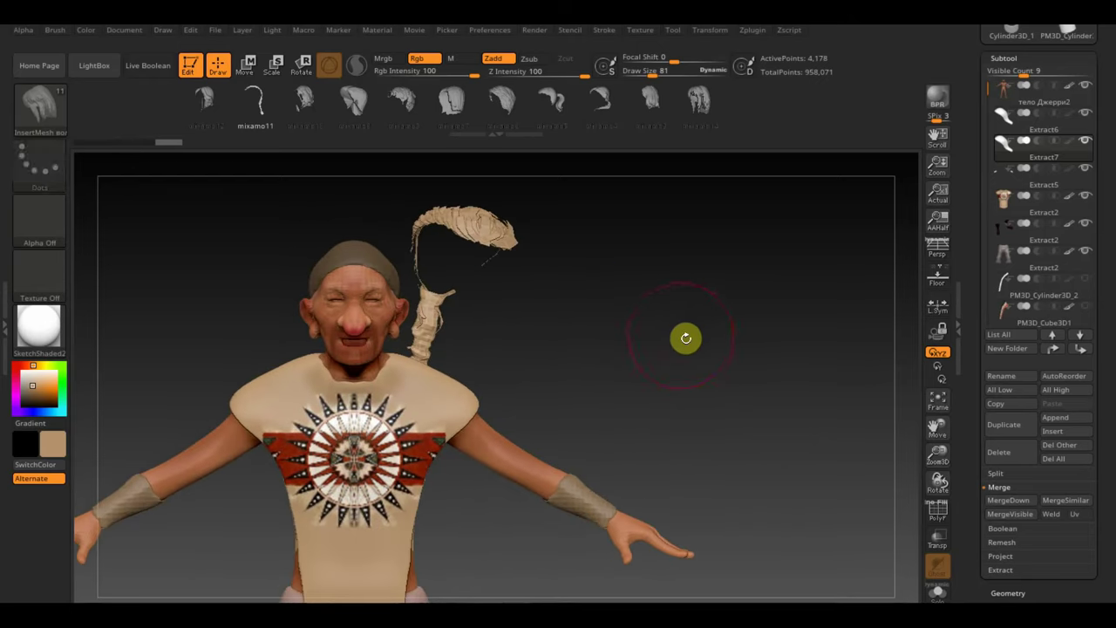
Step: Mask the hair strand, quick-save, and split the unmasked points into their own subtool Extract8
{"action": "key", "text": "ctrl"}
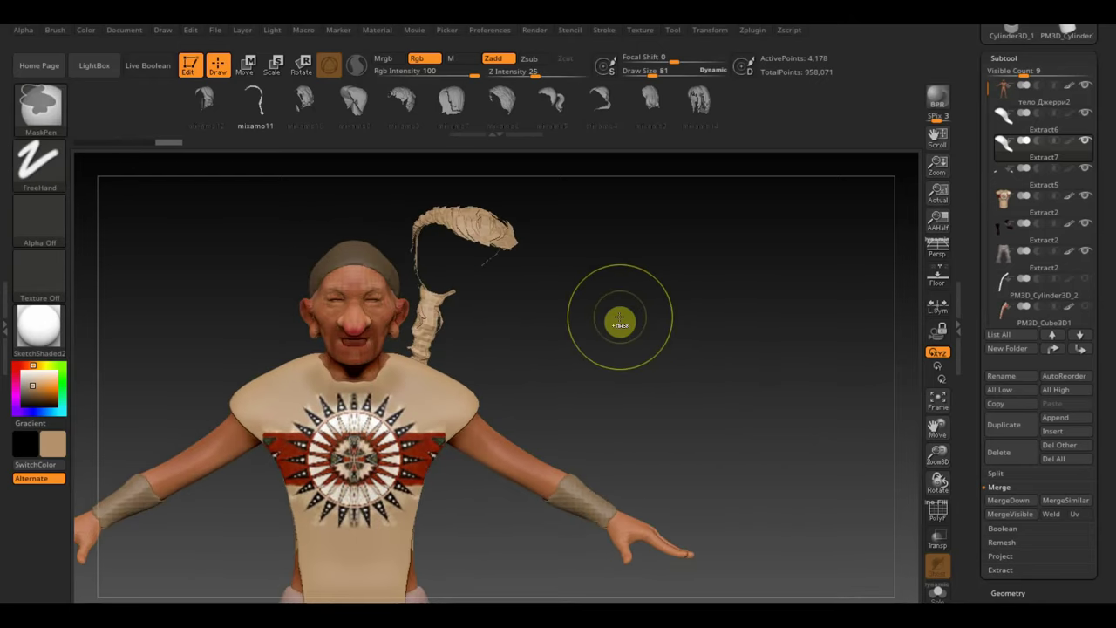
{"action": "left_click", "coordinate": [621, 322], "text": "ctrl"}
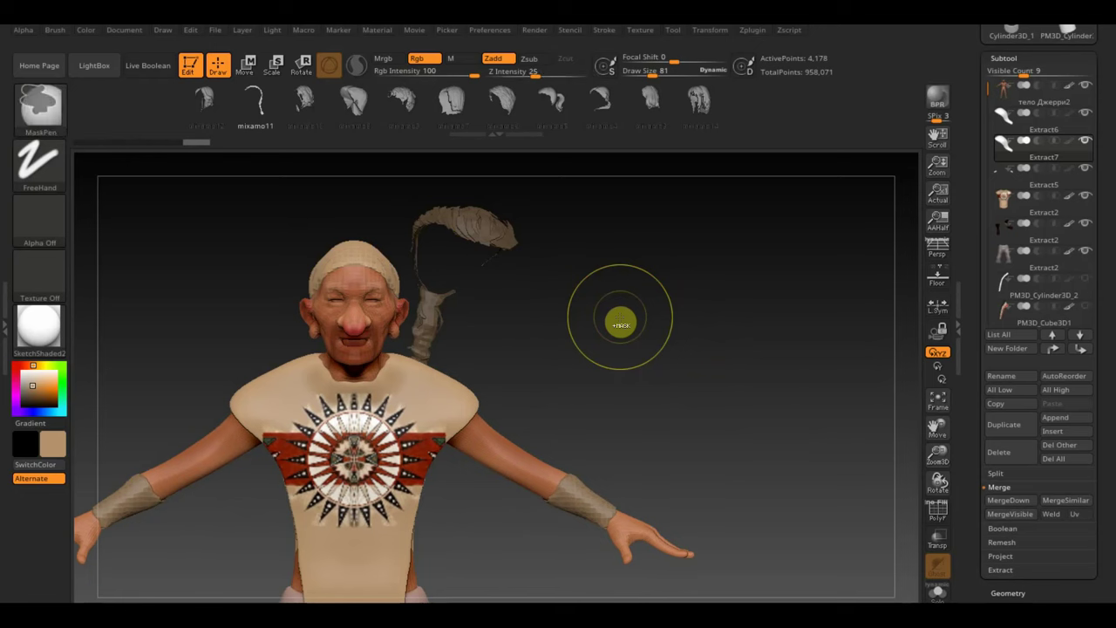
{"action": "key", "text": "ctrl+s"}
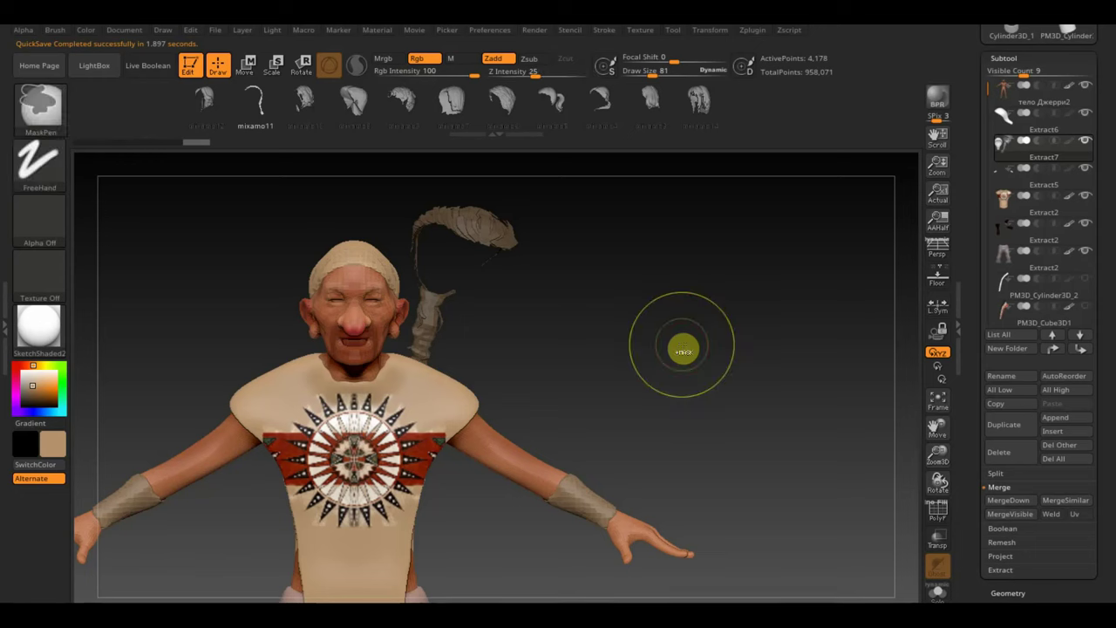
{"action": "left_click", "coordinate": [684, 343], "text": "ctrl"}
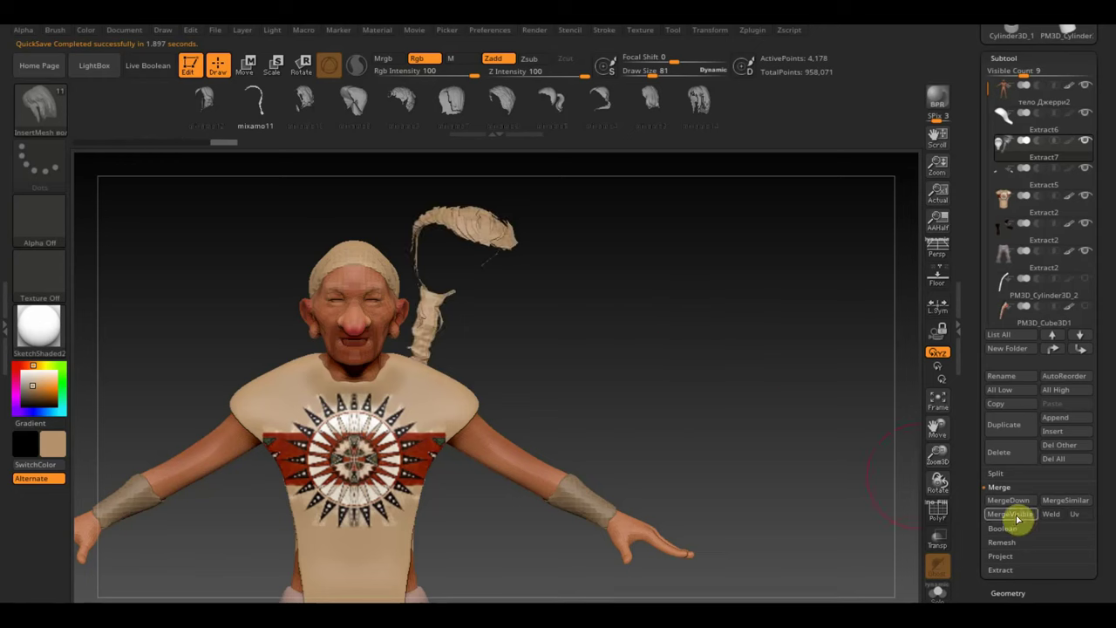
{"action": "left_click", "coordinate": [997, 476]}
{"action": "left_click", "coordinate": [1066, 491]}
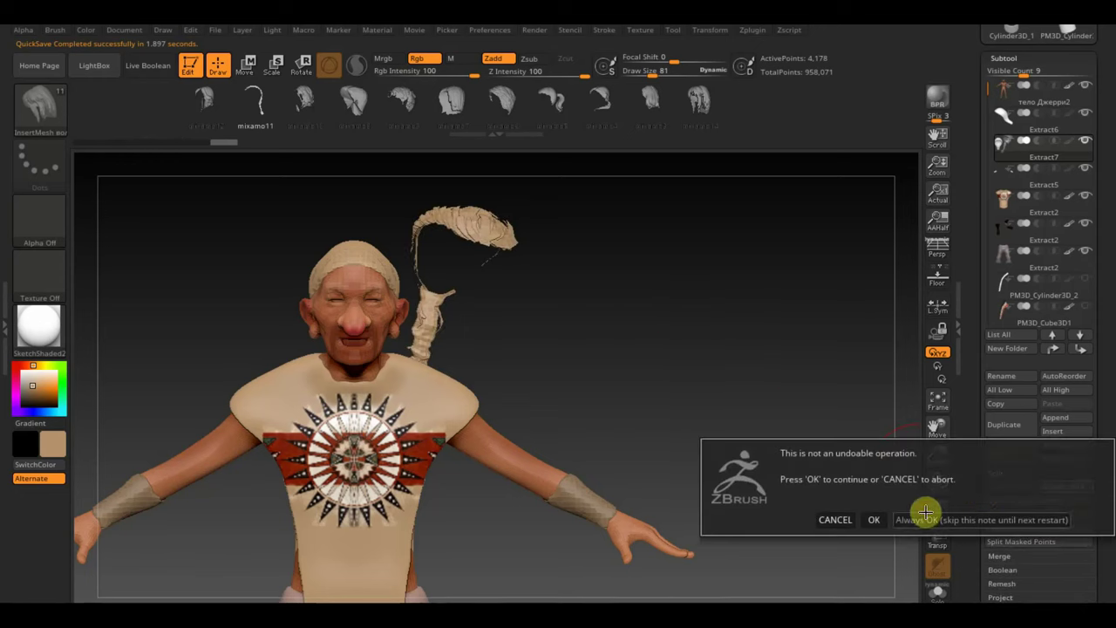
{"action": "left_click", "coordinate": [874, 520]}
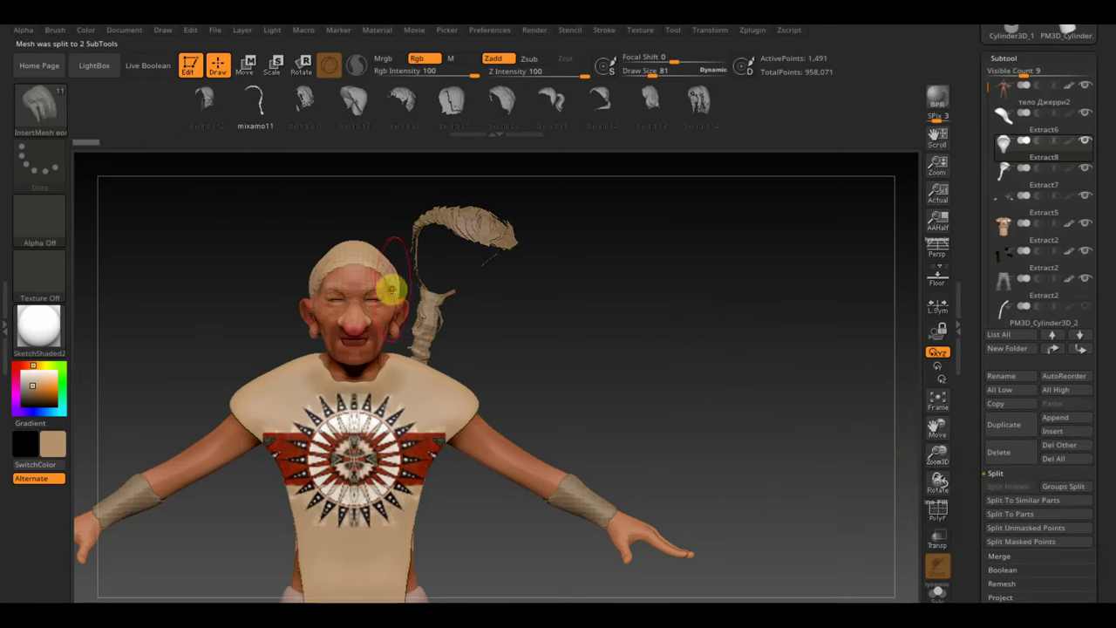
{"action": "left_click_drag", "start_coordinate": [662, 349], "coordinate": [746, 374]}
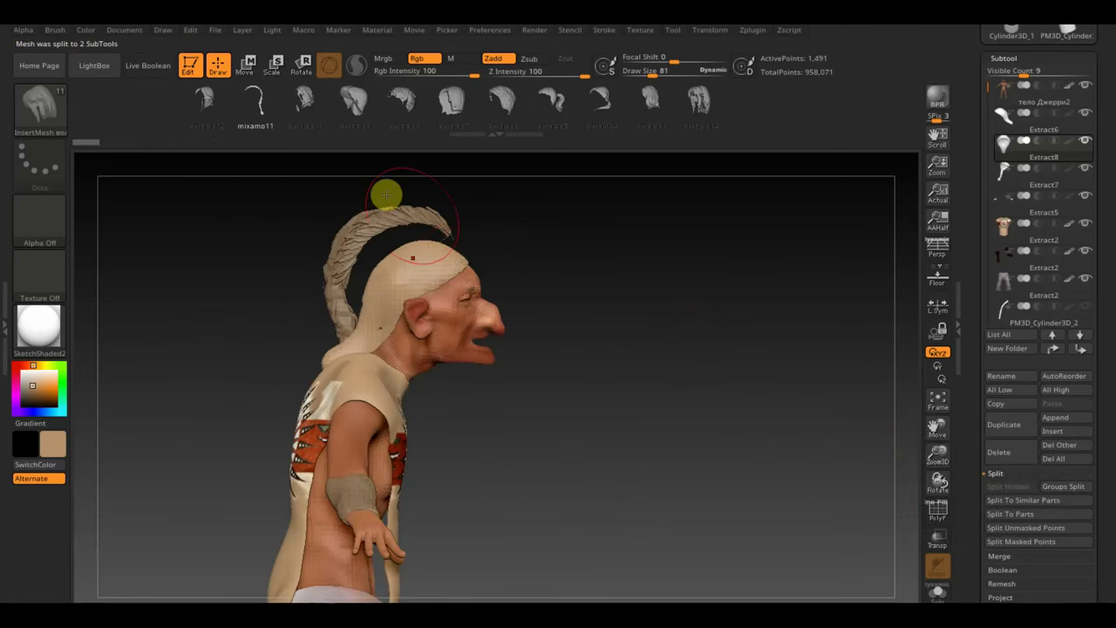
Step: Shrink the Move Topological brush and pull the headpiece flap back off the eye
{"action": "left_click", "coordinate": [39, 105]}
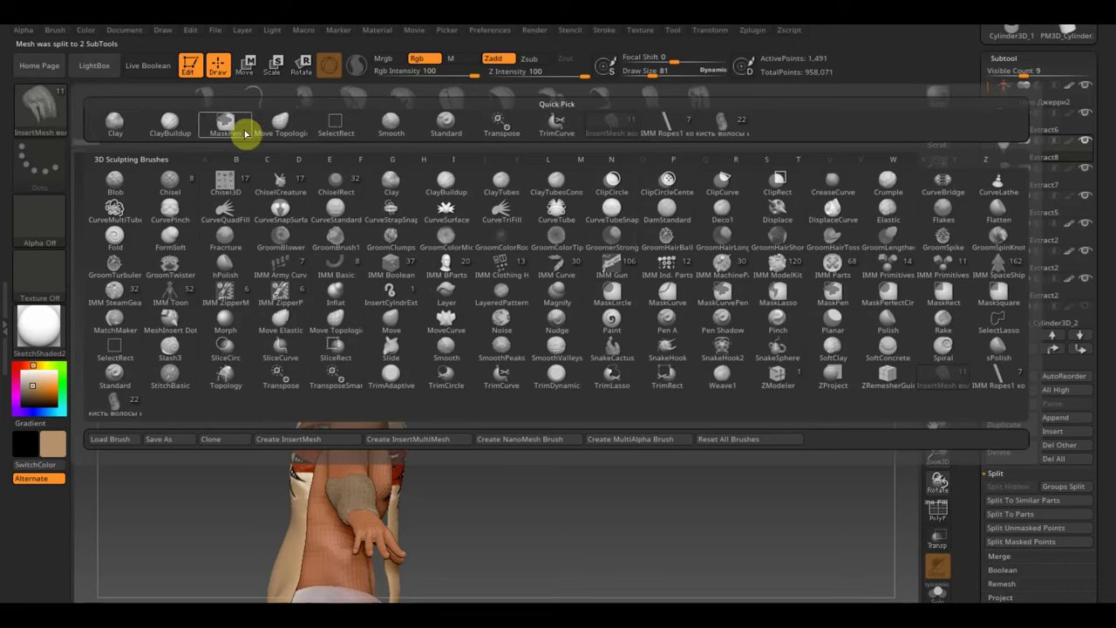
{"action": "left_click", "coordinate": [277, 124]}
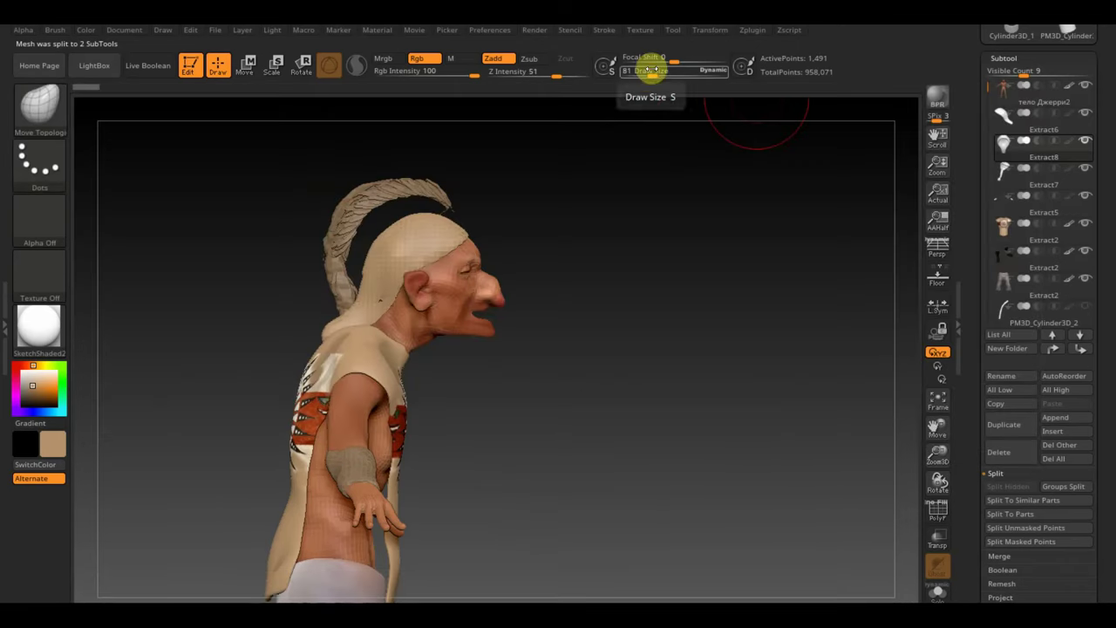
{"action": "left_click_drag", "start_coordinate": [650, 75], "coordinate": [646, 76]}
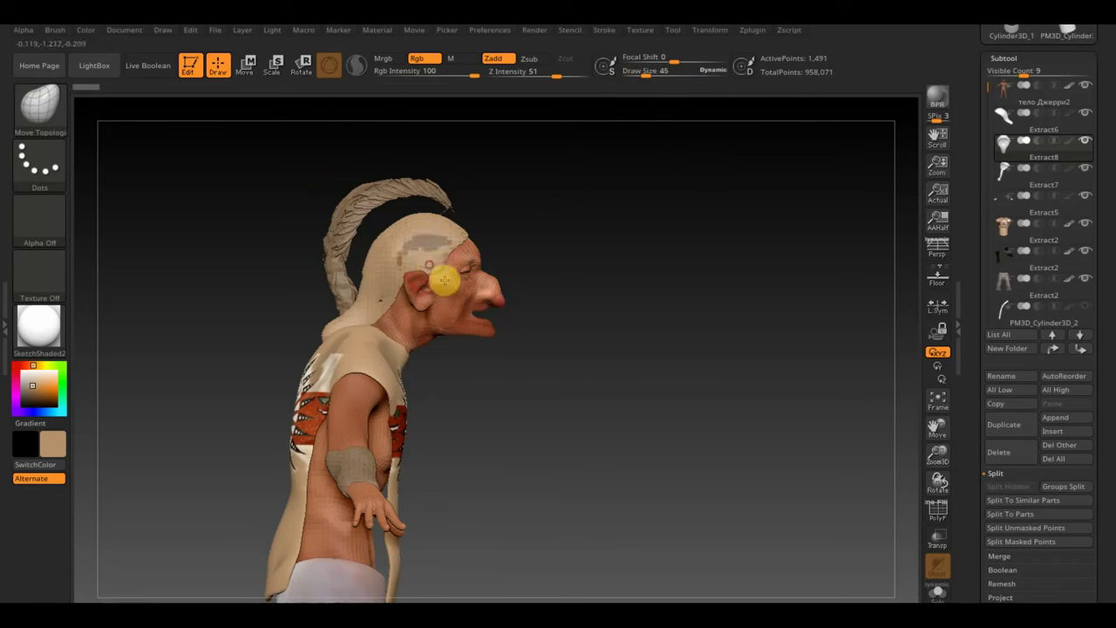
{"action": "left_click_drag", "start_coordinate": [444, 280], "coordinate": [456, 329]}
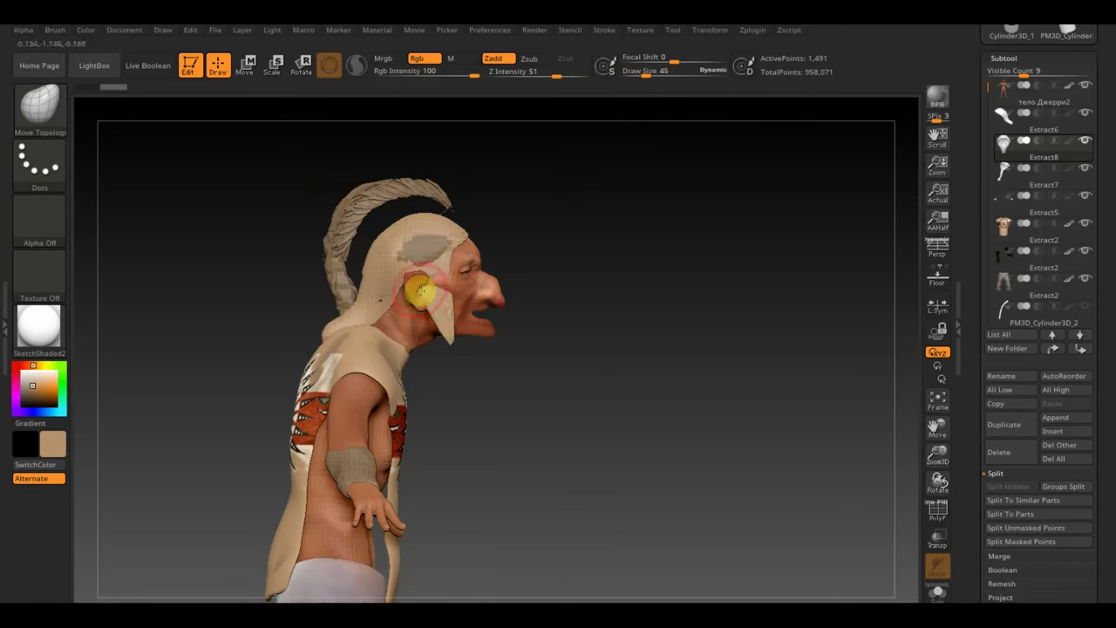
{"action": "left_click_drag", "start_coordinate": [472, 266], "coordinate": [427, 314]}
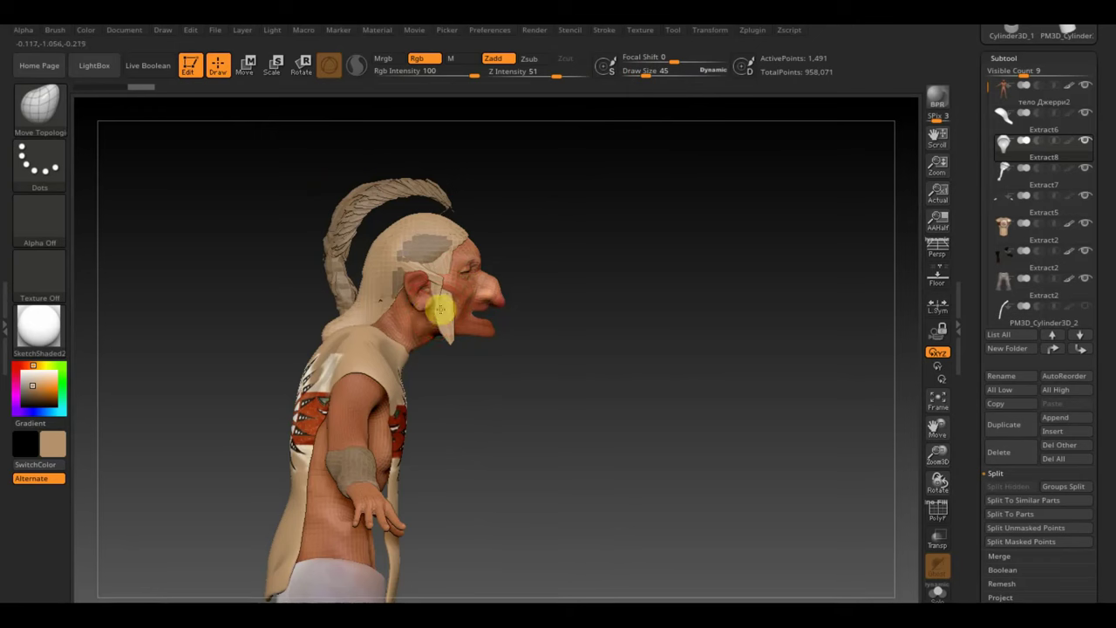
Step: Check the figure front and side, then select the Extract7 and PM3D_Cylinder3D_2 subtools
{"action": "left_click_drag", "start_coordinate": [541, 292], "coordinate": [526, 282]}
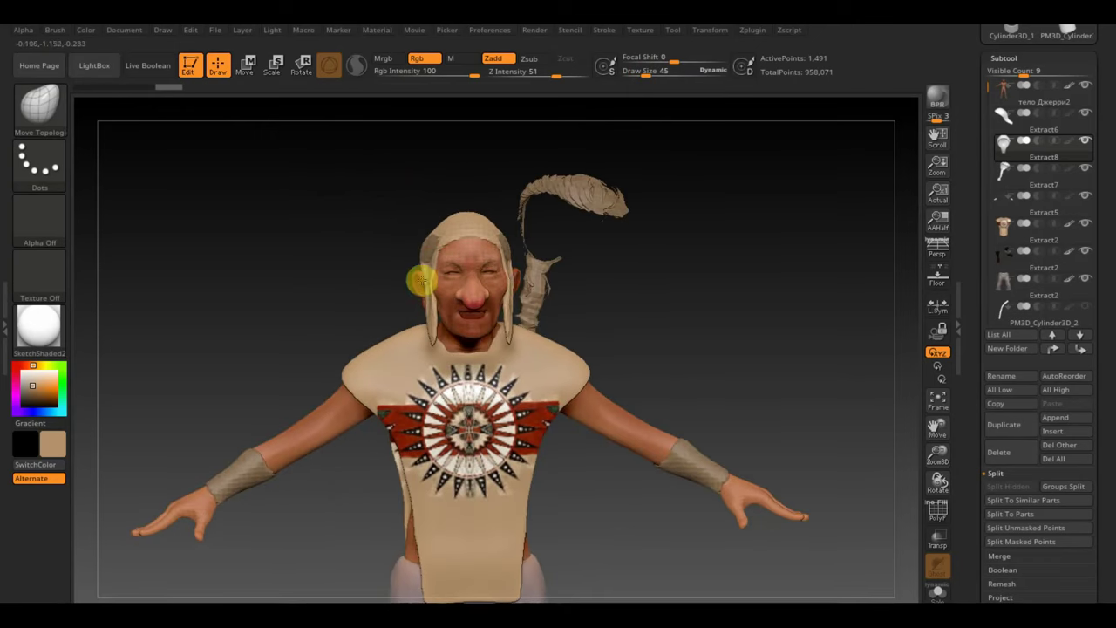
{"action": "left_click_drag", "start_coordinate": [296, 192], "coordinate": [392, 204]}
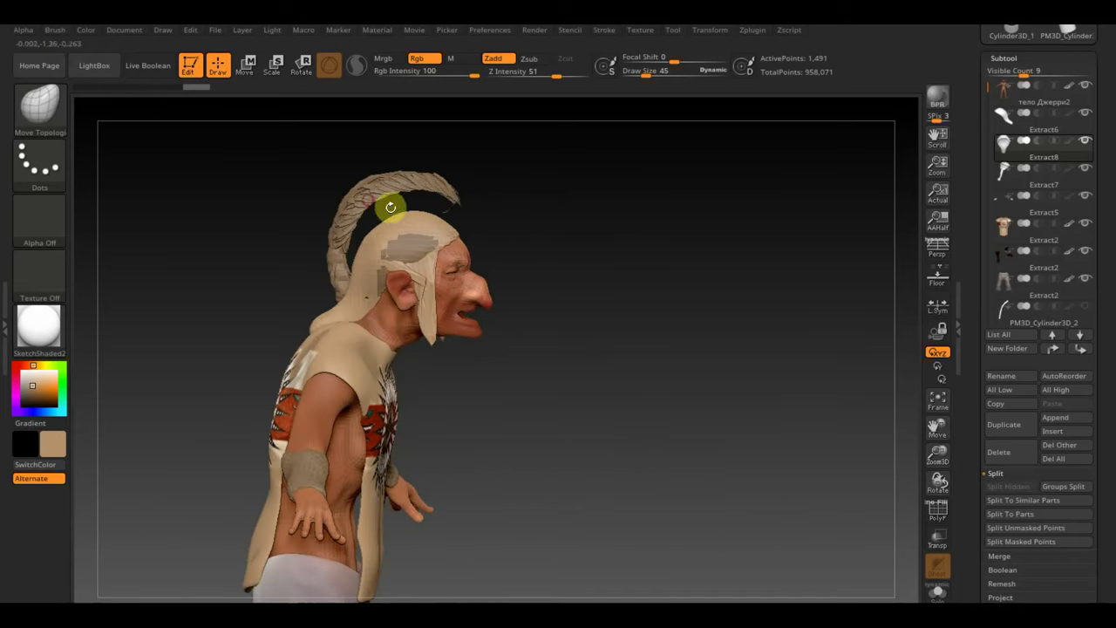
{"action": "mouse_move", "coordinate": [1004, 146]}
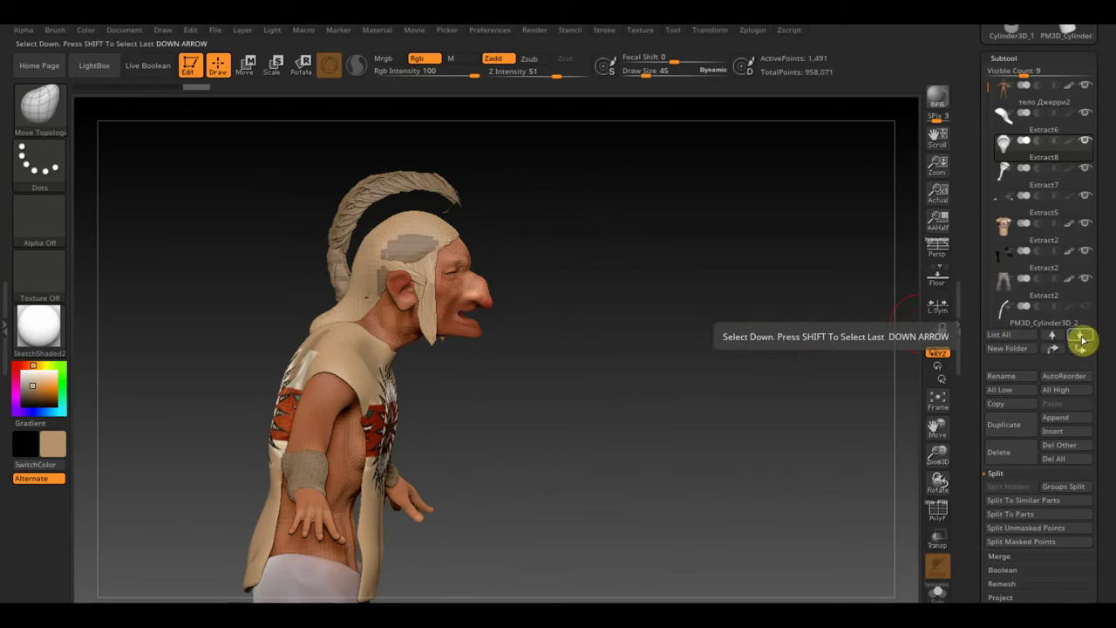
{"action": "left_click", "coordinate": [1005, 170]}
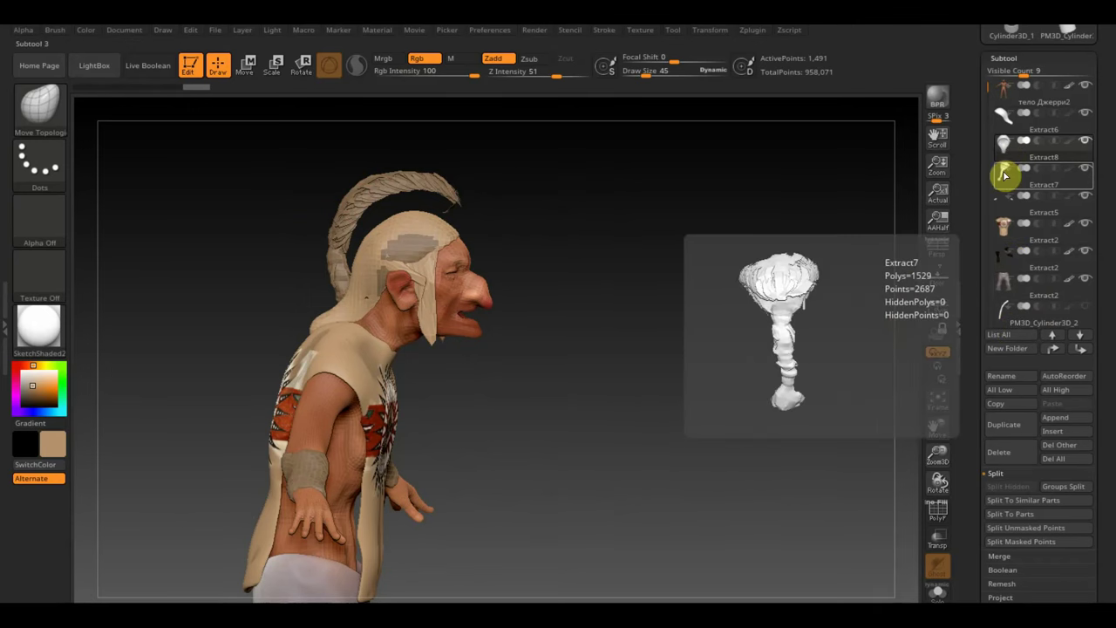
{"action": "left_click", "coordinate": [1012, 320]}
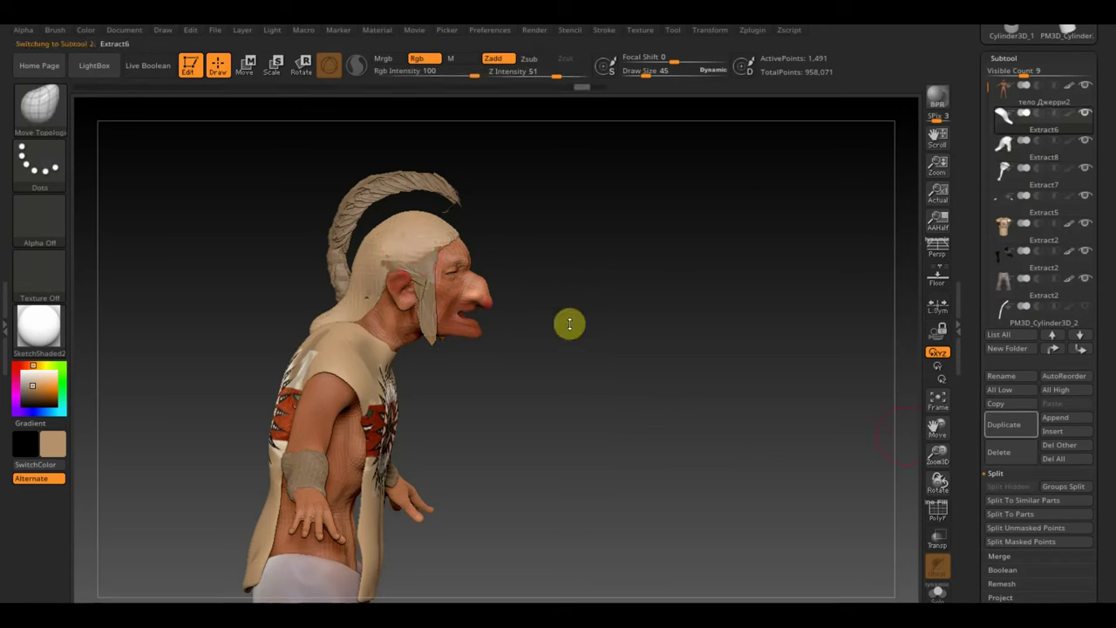
Step: Delete the Extract6 subtool, switch to ClayBuildup and select the Extract8 part
{"action": "left_click", "coordinate": [1000, 451]}
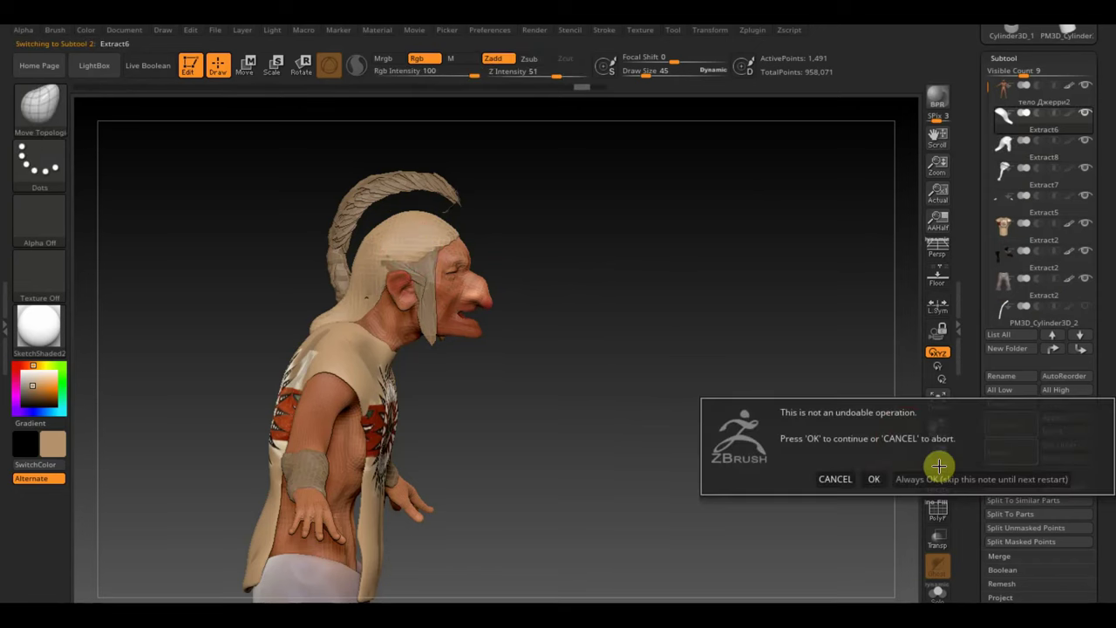
{"action": "left_click", "coordinate": [870, 474]}
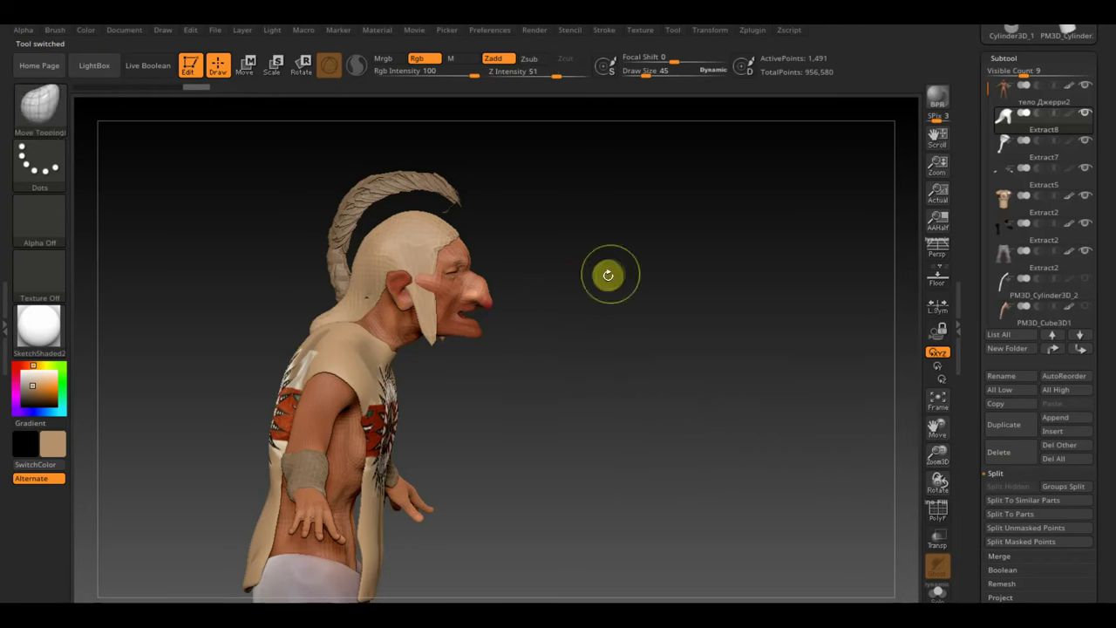
{"action": "left_click", "coordinate": [39, 107]}
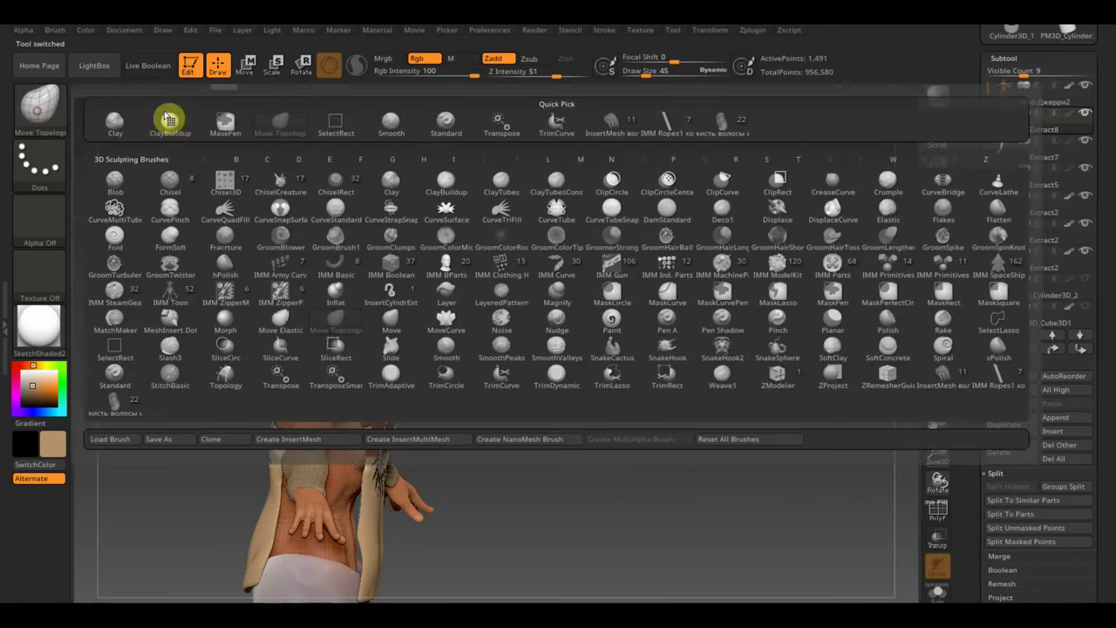
{"action": "left_click", "coordinate": [170, 121]}
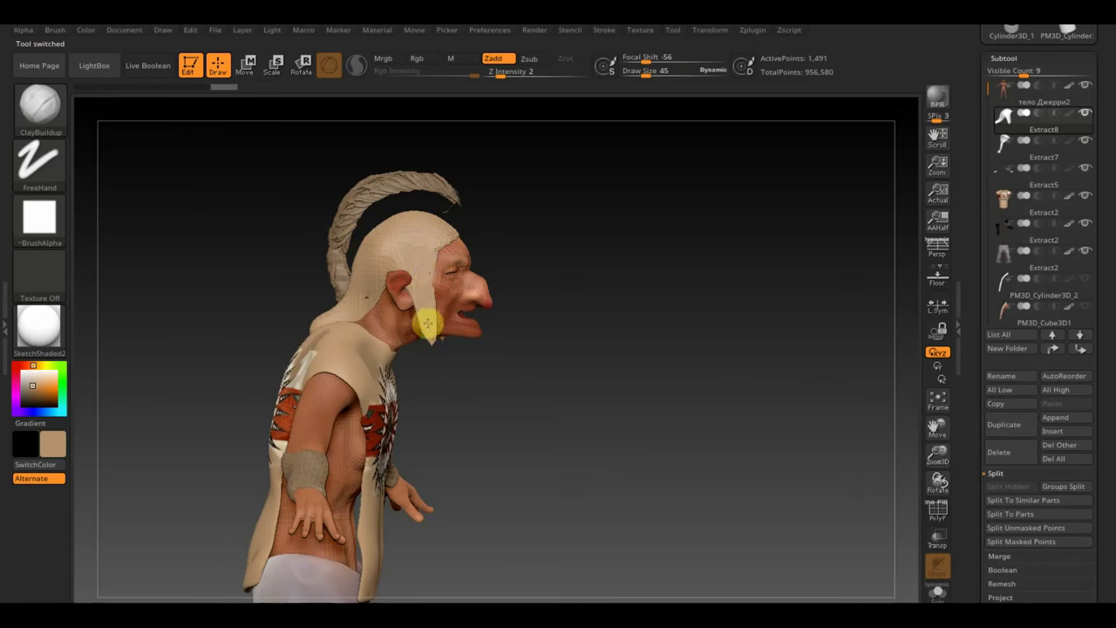
{"action": "left_click", "coordinate": [417, 243]}
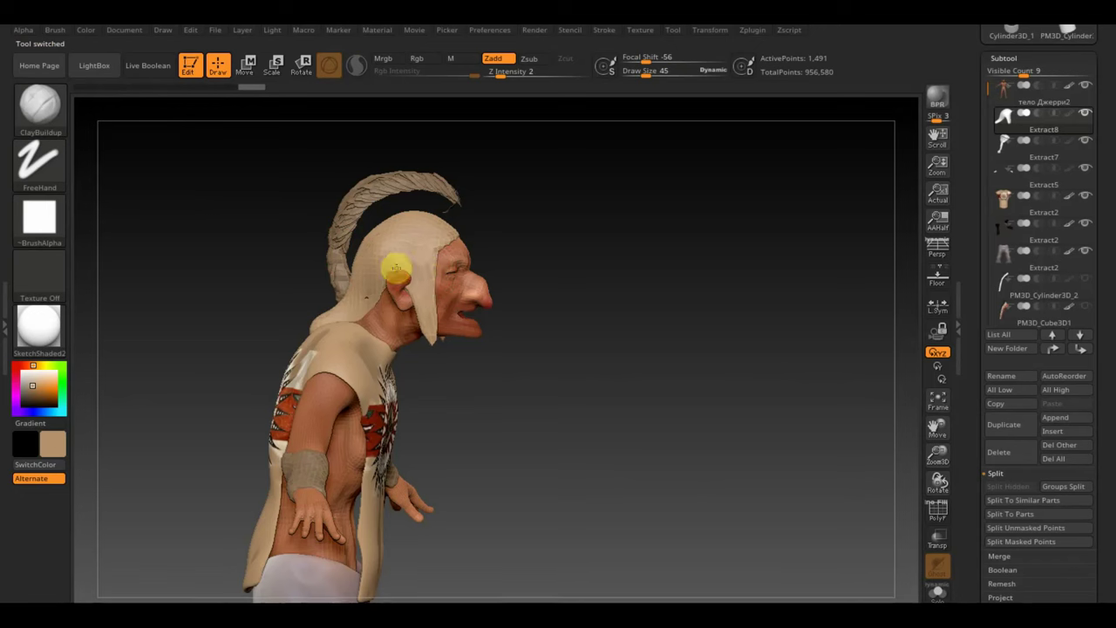
{"action": "left_click", "coordinate": [621, 261]}
{"action": "left_click", "coordinate": [687, 377]}
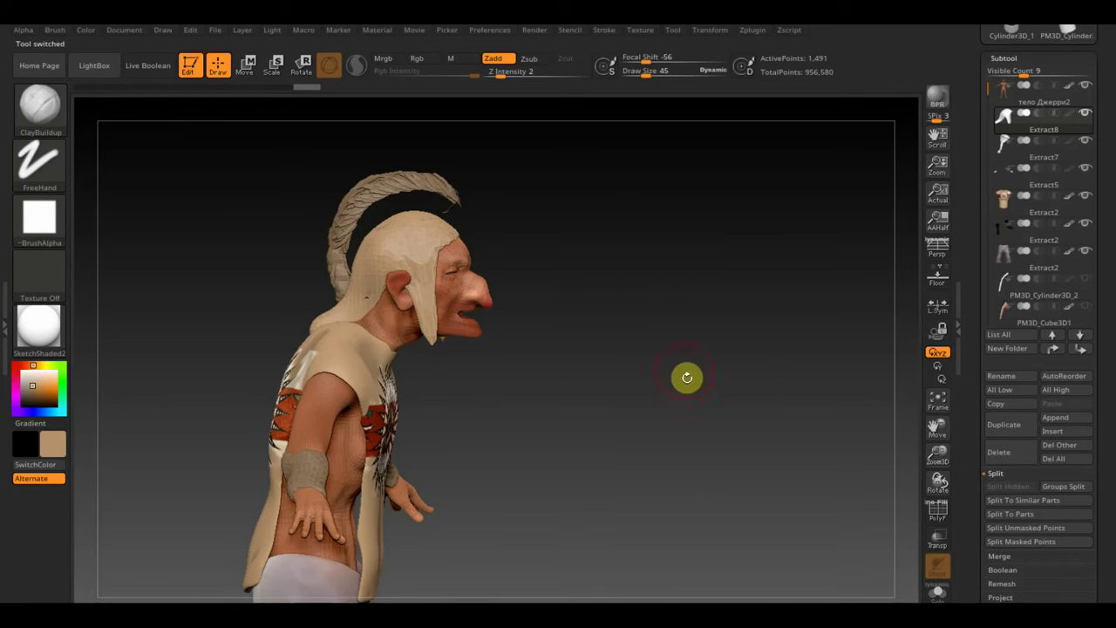
Step: Remesh Extract8 with DynaMesh at resolution 432
{"action": "left_click", "coordinate": [1004, 57]}
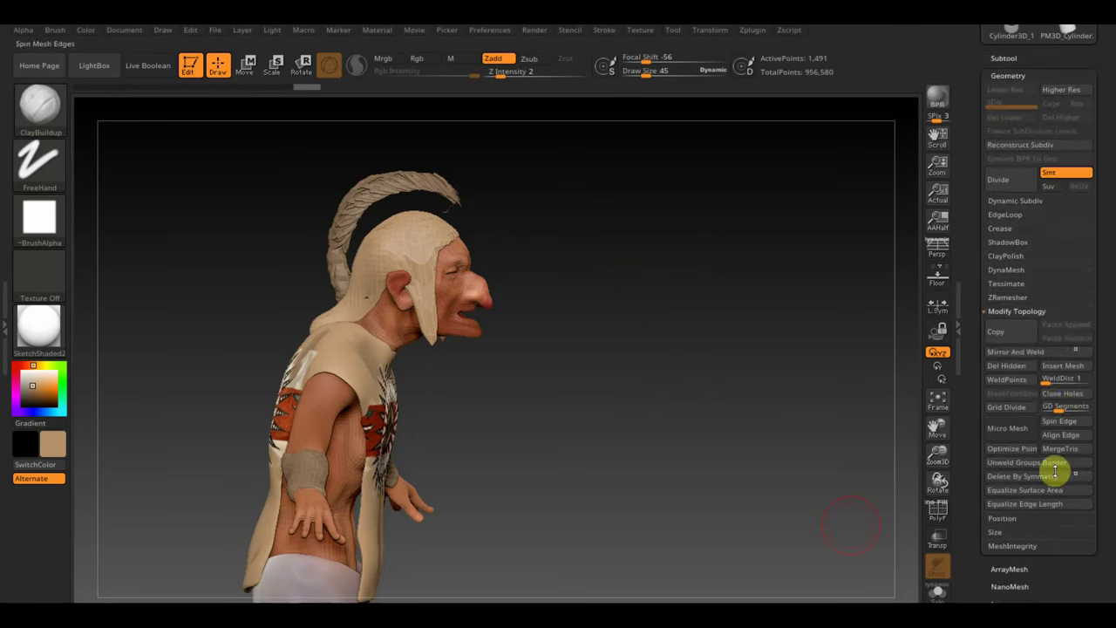
{"action": "left_click", "coordinate": [1006, 271]}
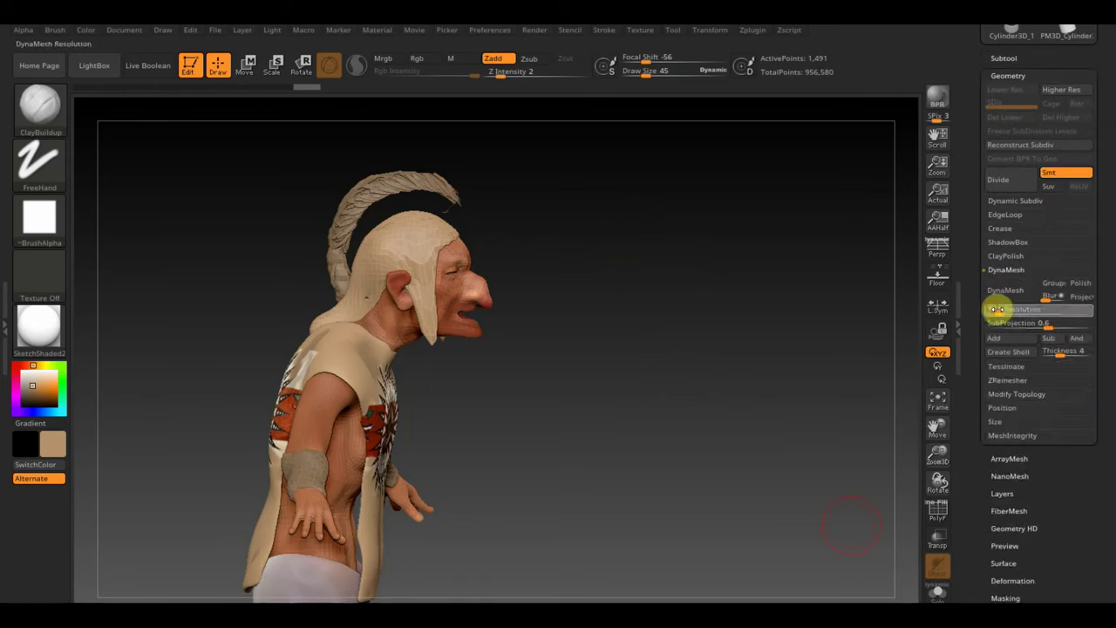
{"action": "left_click", "coordinate": [1006, 290]}
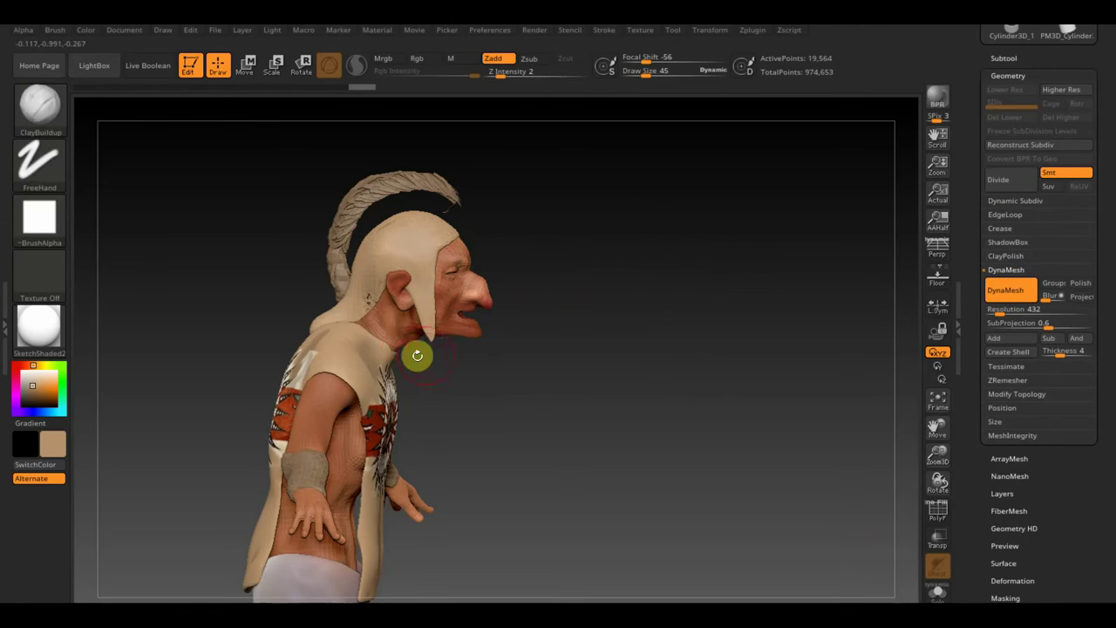
{"action": "left_click_drag", "start_coordinate": [517, 381], "coordinate": [456, 337]}
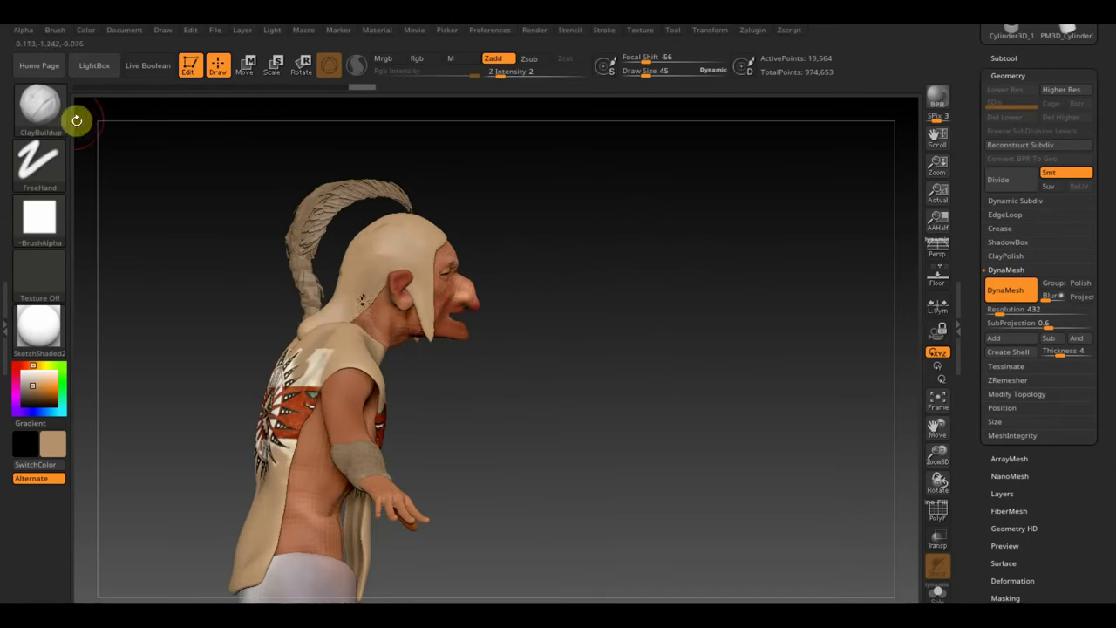
Step: Return to Move Topological, smooth and inspect the model, and make Extract7 active
{"action": "left_click", "coordinate": [39, 109]}
{"action": "left_click", "coordinate": [272, 125]}
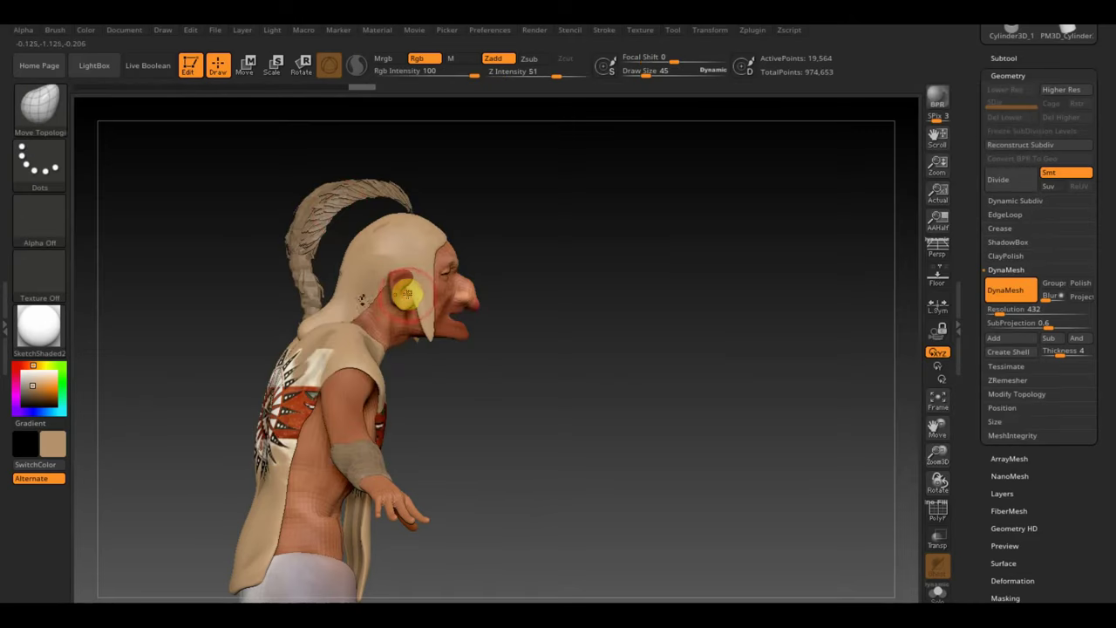
{"action": "left_click", "coordinate": [422, 324]}
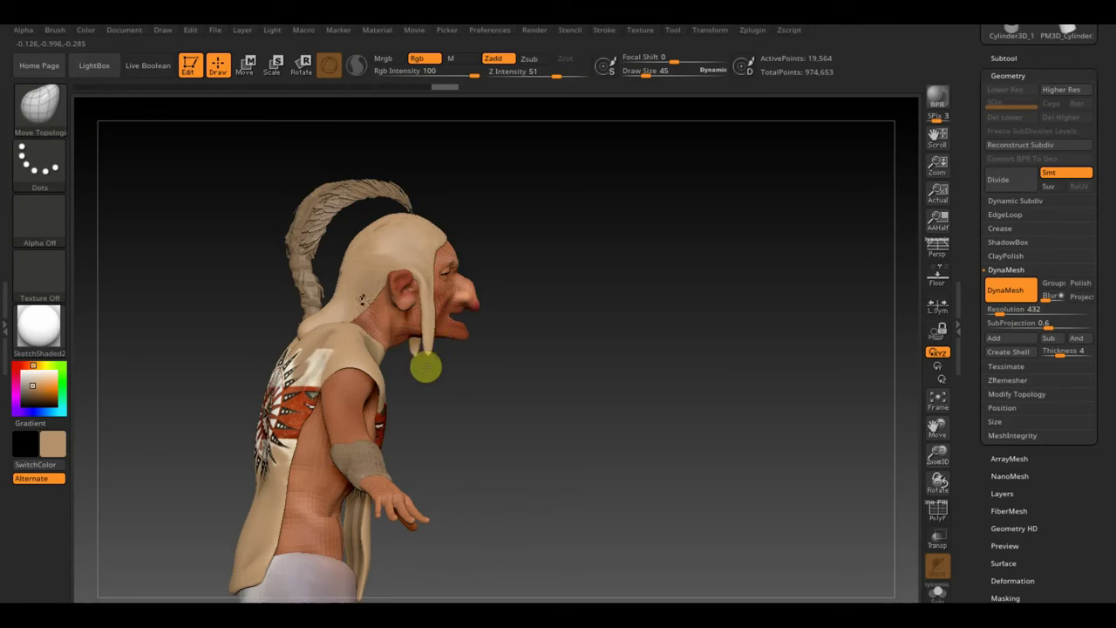
{"action": "left_click_drag", "start_coordinate": [429, 392], "coordinate": [656, 325], "text": "shift"}
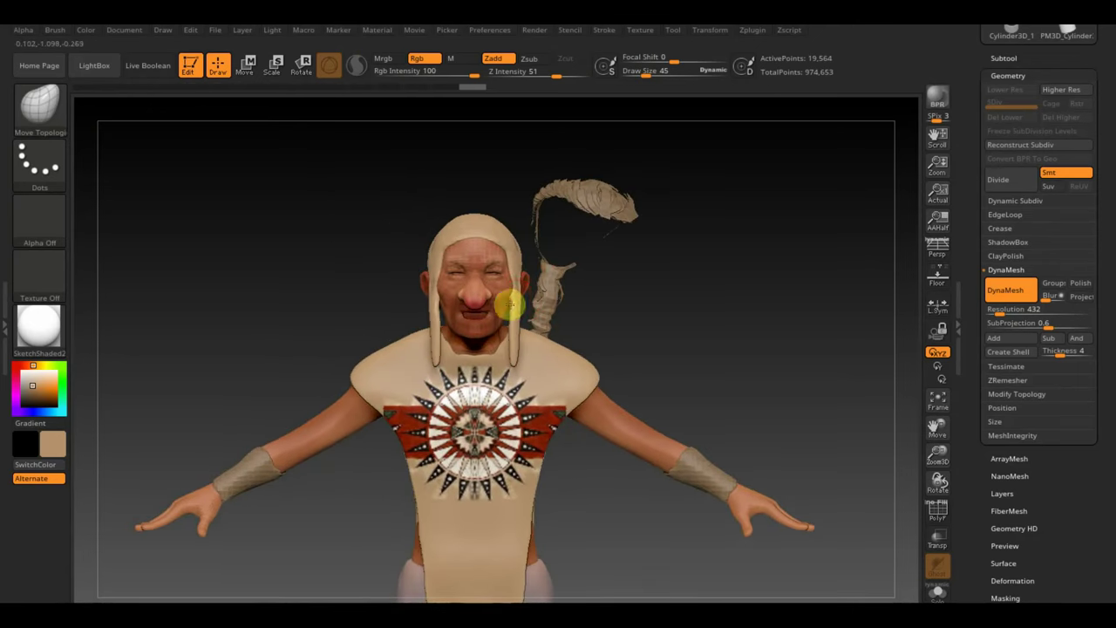
{"action": "key", "text": "shift"}
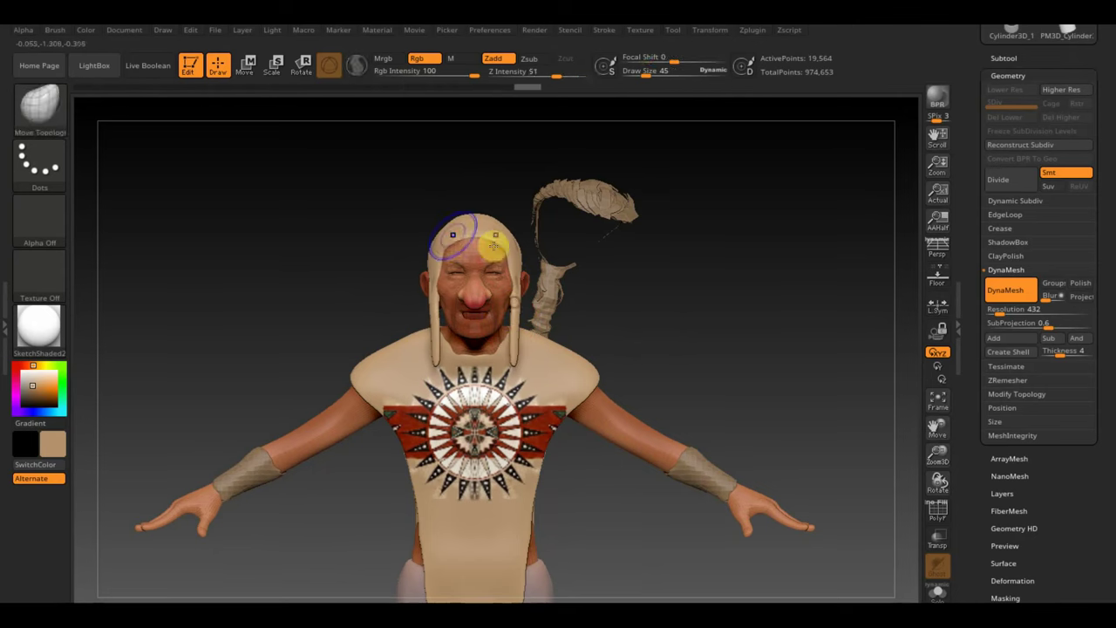
{"action": "right_click_drag", "start_coordinate": [434, 263], "coordinate": [433, 262], "text": "shift"}
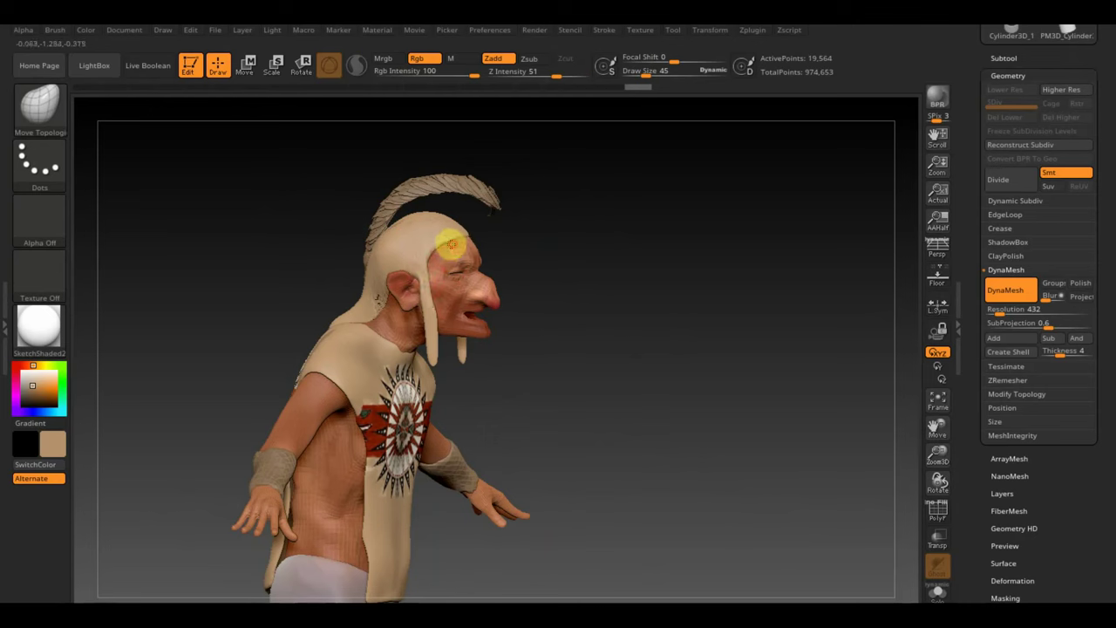
{"action": "mouse_move", "coordinate": [532, 243]}
{"action": "left_mouse_down"}
{"action": "mouse_move", "coordinate": [605, 242]}
{"action": "mouse_move", "coordinate": [579, 314]}
{"action": "mouse_move", "coordinate": [527, 312]}
{"action": "mouse_move", "coordinate": [560, 306]}
{"action": "left_mouse_up"}
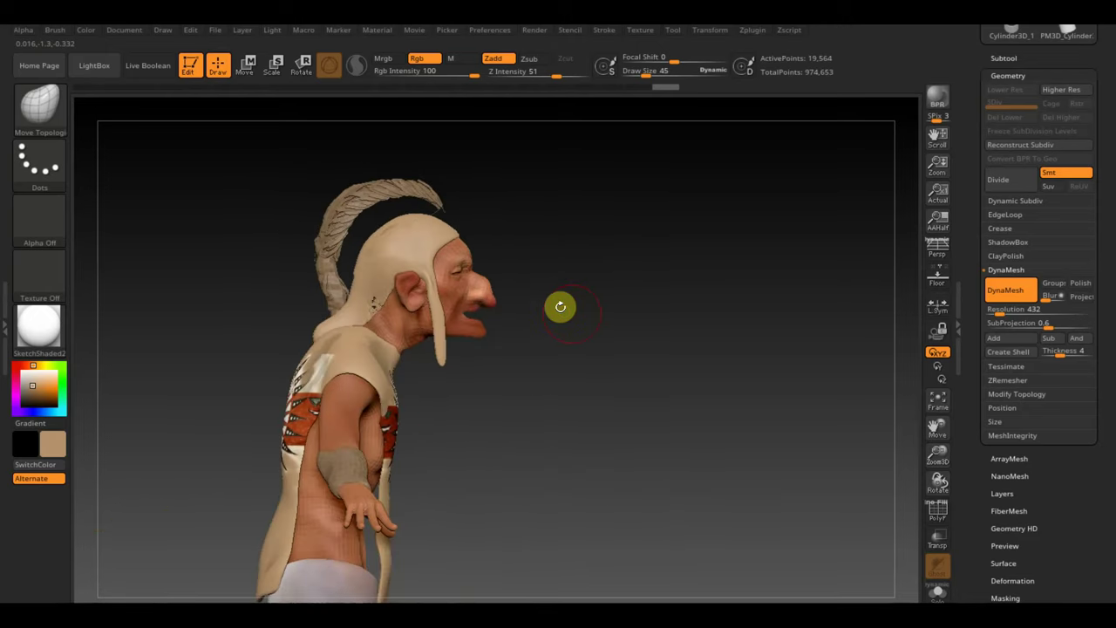
{"action": "left_click_drag", "start_coordinate": [579, 348], "coordinate": [554, 307]}
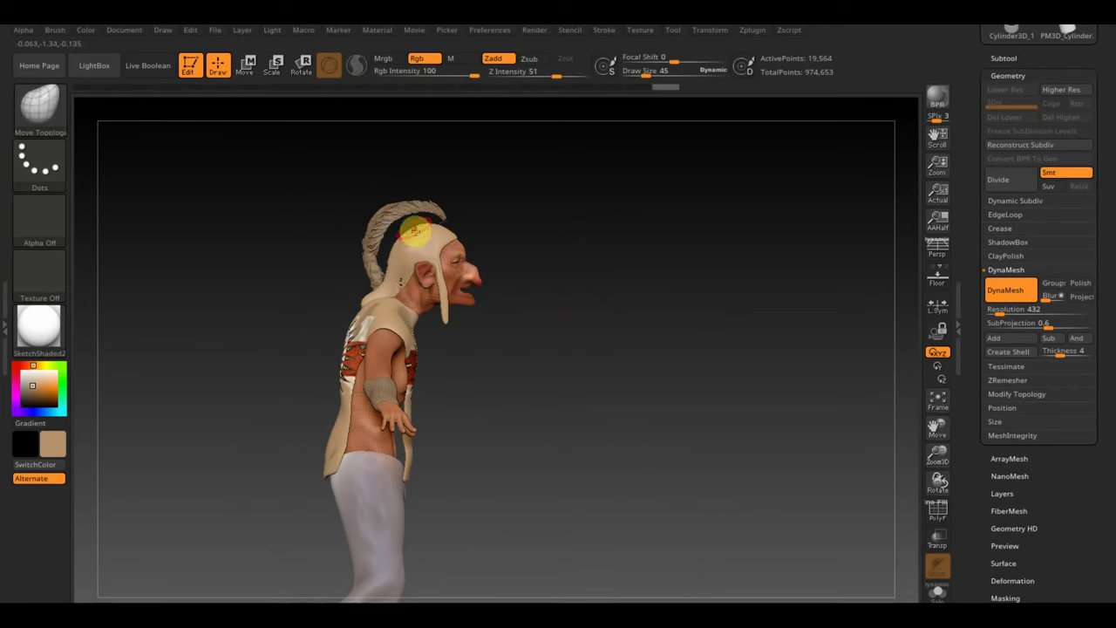
{"action": "left_click", "coordinate": [395, 209], "text": "alt"}
Step: Move and rotate the Extract7 hair piece with the gizmo onto the head, tilted to the skull
{"action": "left_click", "coordinate": [246, 66]}
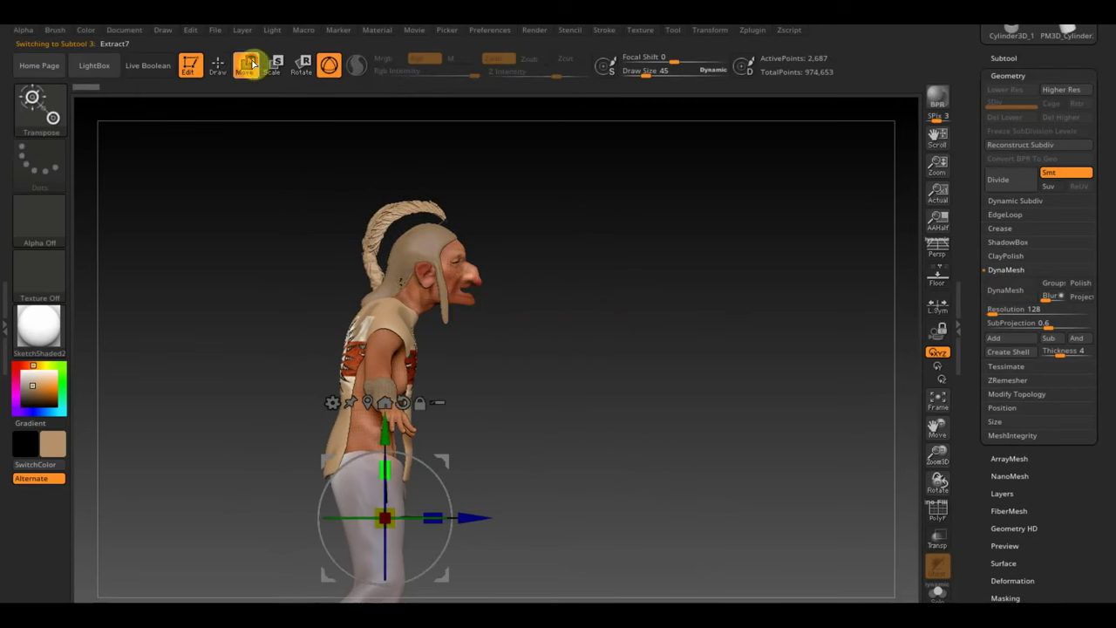
{"action": "mouse_move", "coordinate": [385, 436]}
{"action": "left_mouse_down", "text": "alt"}
{"action": "mouse_move", "coordinate": [402, 161]}
{"action": "mouse_move", "coordinate": [449, 218]}
{"action": "mouse_move", "coordinate": [398, 187]}
{"action": "mouse_move", "coordinate": [459, 180]}
{"action": "left_mouse_up", "text": "alt"}
{"action": "key", "text": "ctrl+z"}
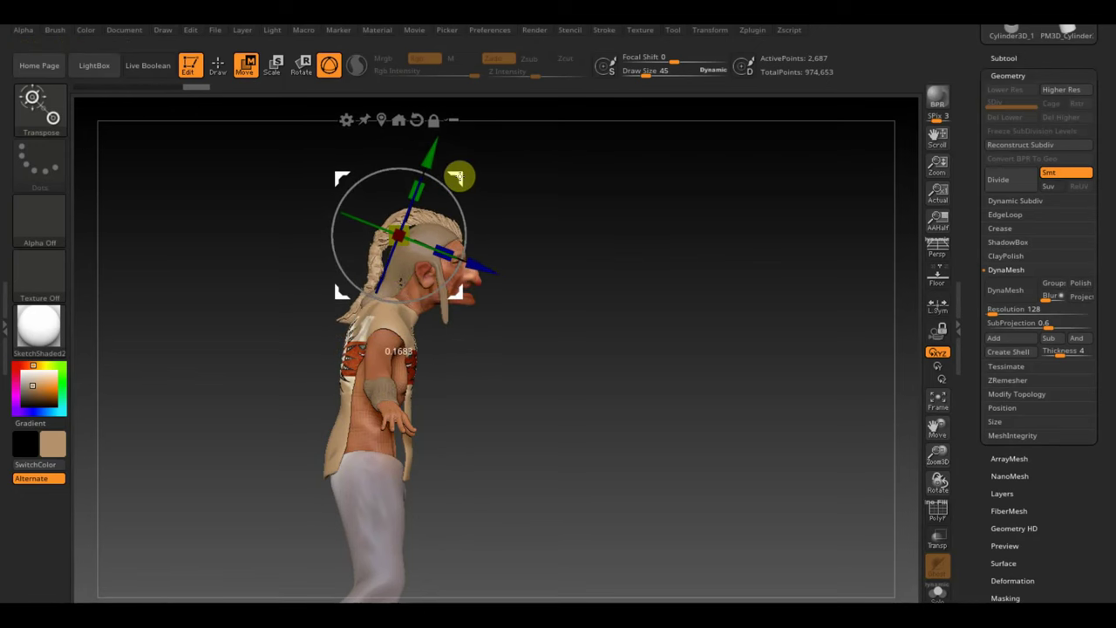
{"action": "mouse_move", "coordinate": [648, 242]}
{"action": "left_mouse_down", "text": "shift"}
{"action": "mouse_move", "coordinate": [565, 252]}
{"action": "mouse_move", "coordinate": [637, 304]}
{"action": "left_mouse_up", "text": "shift"}
{"action": "left_click_drag", "start_coordinate": [471, 182], "coordinate": [352, 186]}
{"action": "mouse_move", "coordinate": [366, 248]}
{"action": "left_mouse_down"}
{"action": "mouse_move", "coordinate": [339, 262]}
{"action": "mouse_move", "coordinate": [332, 253]}
{"action": "mouse_move", "coordinate": [347, 238]}
{"action": "left_mouse_up"}
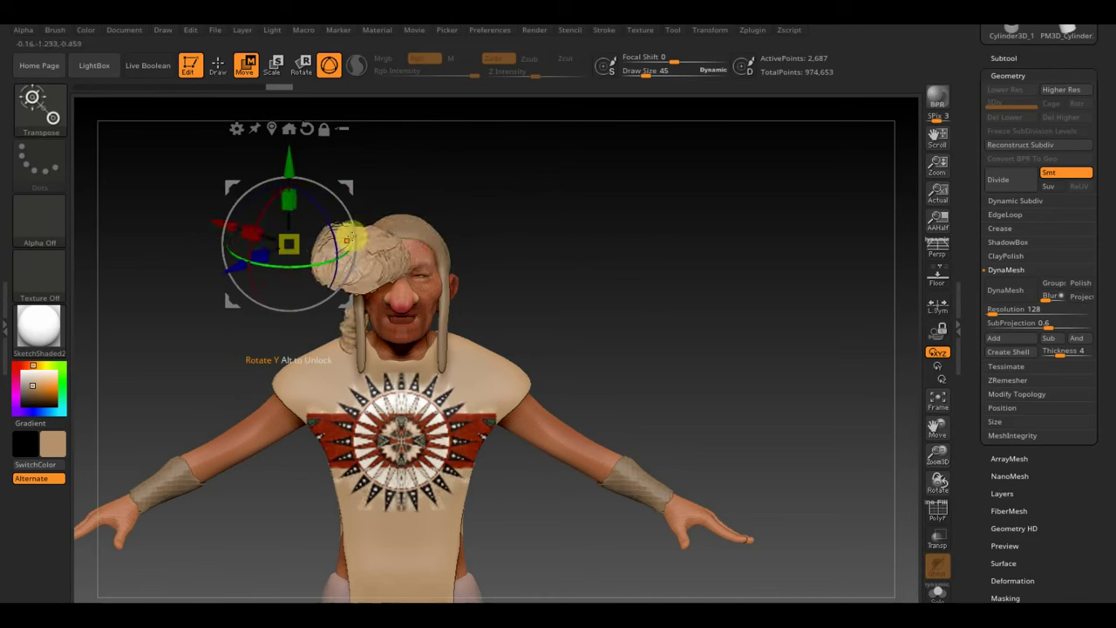
{"action": "left_click_drag", "start_coordinate": [351, 188], "coordinate": [396, 158]}
{"action": "left_click_drag", "start_coordinate": [488, 262], "coordinate": [596, 264]}
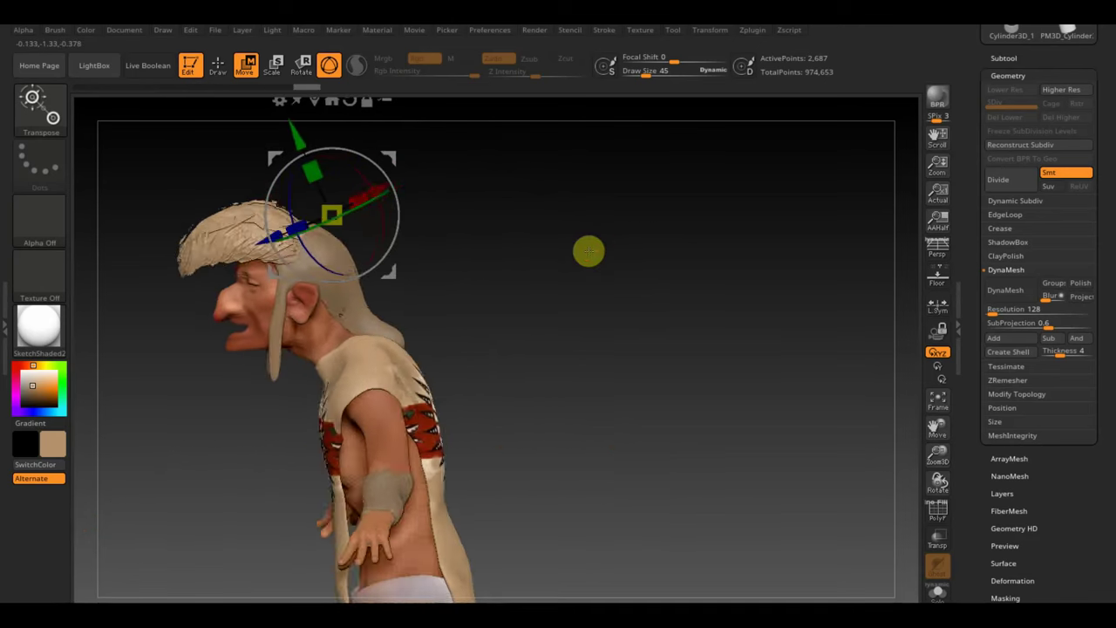
{"action": "left_click_drag", "start_coordinate": [333, 309], "coordinate": [390, 323]}
{"action": "mouse_move", "coordinate": [434, 189]}
{"action": "left_mouse_down"}
{"action": "mouse_move", "coordinate": [453, 189]}
{"action": "mouse_move", "coordinate": [451, 175]}
{"action": "left_mouse_up"}
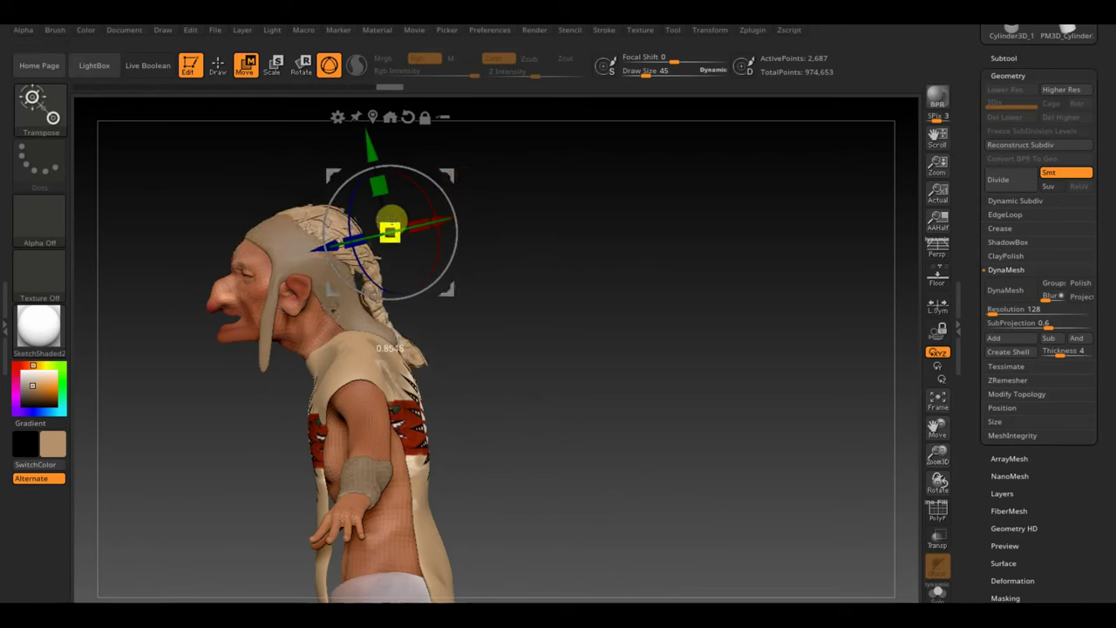
{"action": "left_click_drag", "start_coordinate": [447, 182], "coordinate": [438, 177]}
Step: Fine-tune the hair piece's centring on the crown from front and top views
{"action": "left_click_drag", "start_coordinate": [542, 215], "coordinate": [654, 234]}
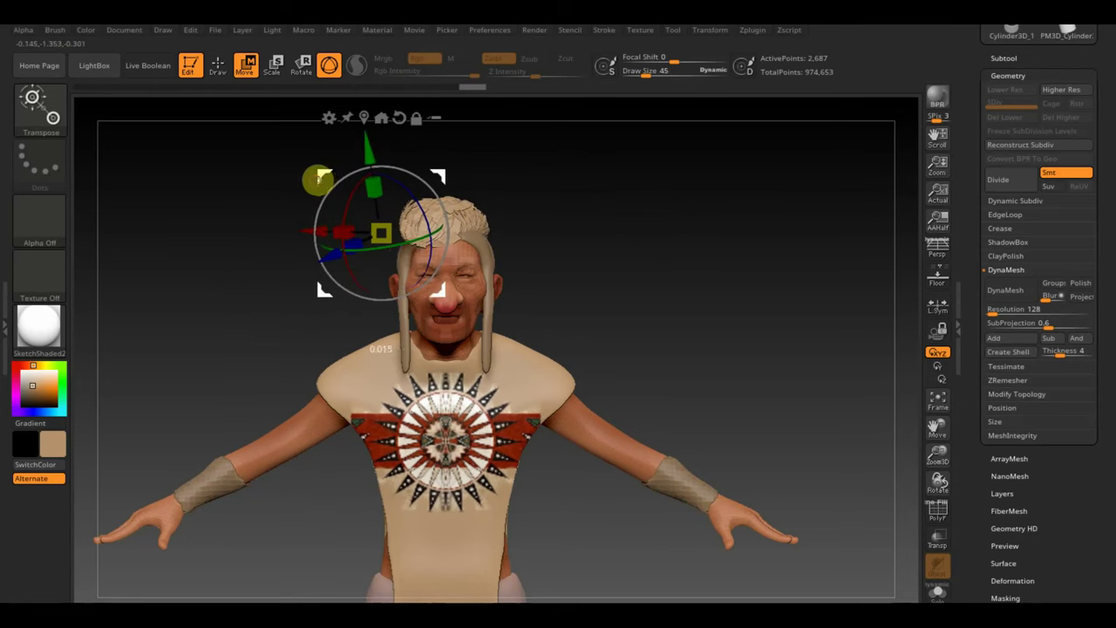
{"action": "left_click_drag", "start_coordinate": [317, 179], "coordinate": [325, 186]}
{"action": "left_click_drag", "start_coordinate": [613, 259], "coordinate": [643, 388]}
{"action": "mouse_move", "coordinate": [448, 180]}
{"action": "left_mouse_down"}
{"action": "mouse_move", "coordinate": [510, 278]}
{"action": "mouse_move", "coordinate": [497, 281]}
{"action": "left_mouse_up"}
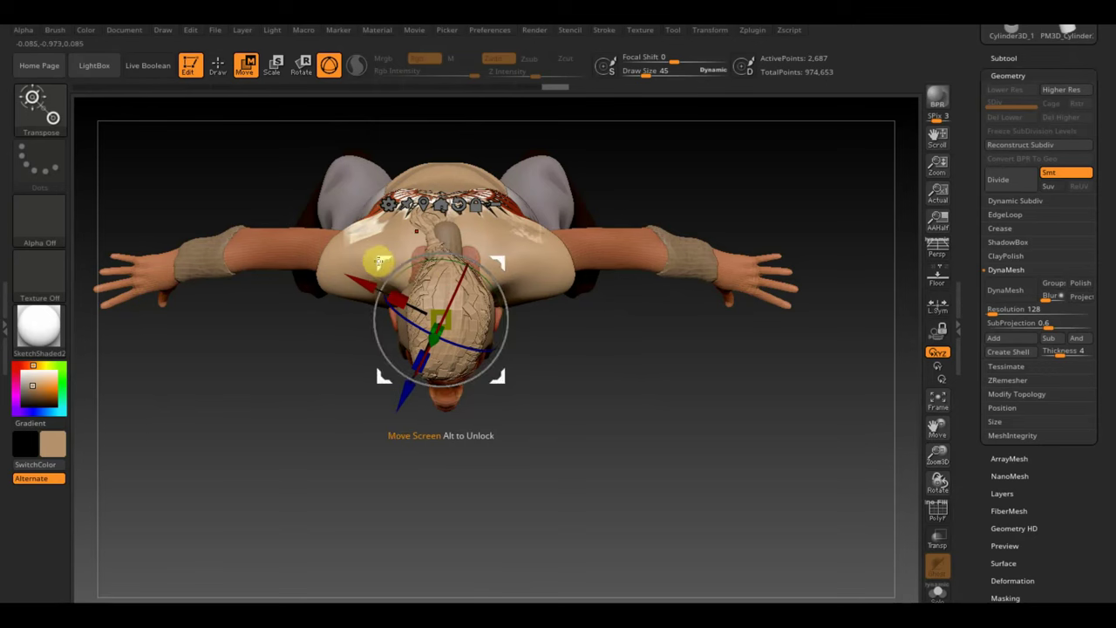
{"action": "left_click_drag", "start_coordinate": [382, 258], "coordinate": [386, 258]}
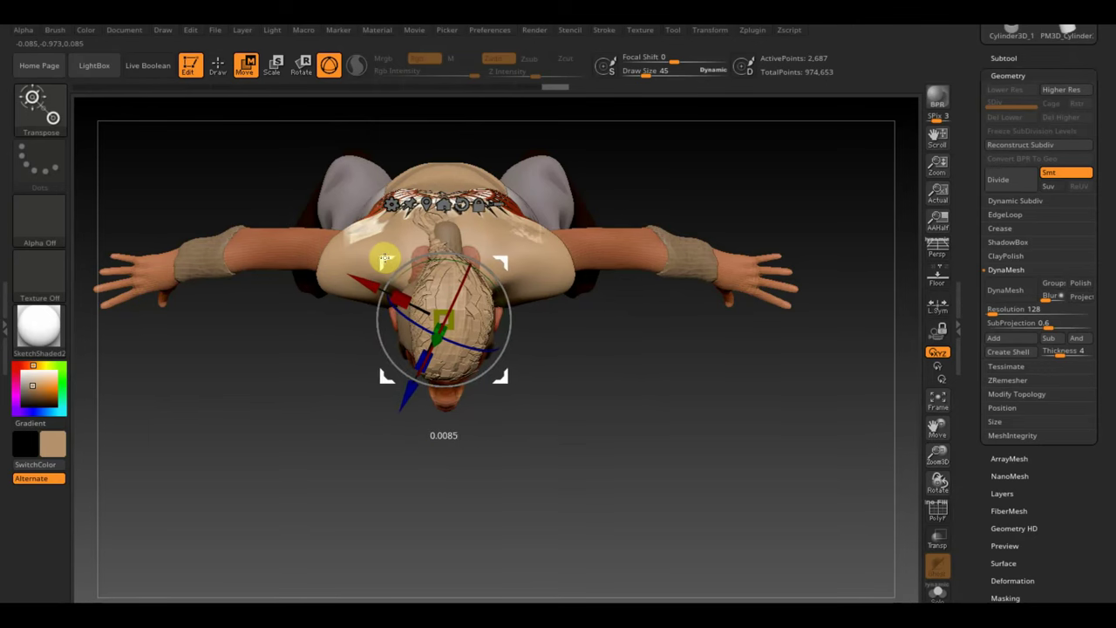
{"action": "mouse_move", "coordinate": [619, 428]}
{"action": "left_mouse_down"}
{"action": "mouse_move", "coordinate": [634, 277]}
{"action": "mouse_move", "coordinate": [683, 374]}
{"action": "left_mouse_up"}
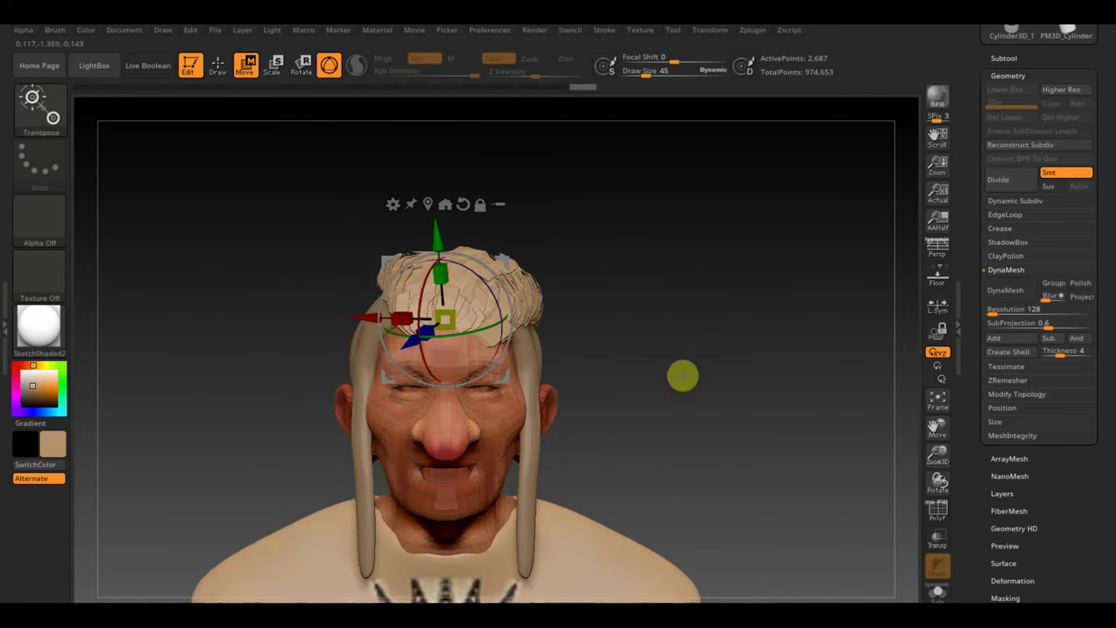
{"action": "left_click_drag", "start_coordinate": [499, 262], "coordinate": [494, 286]}
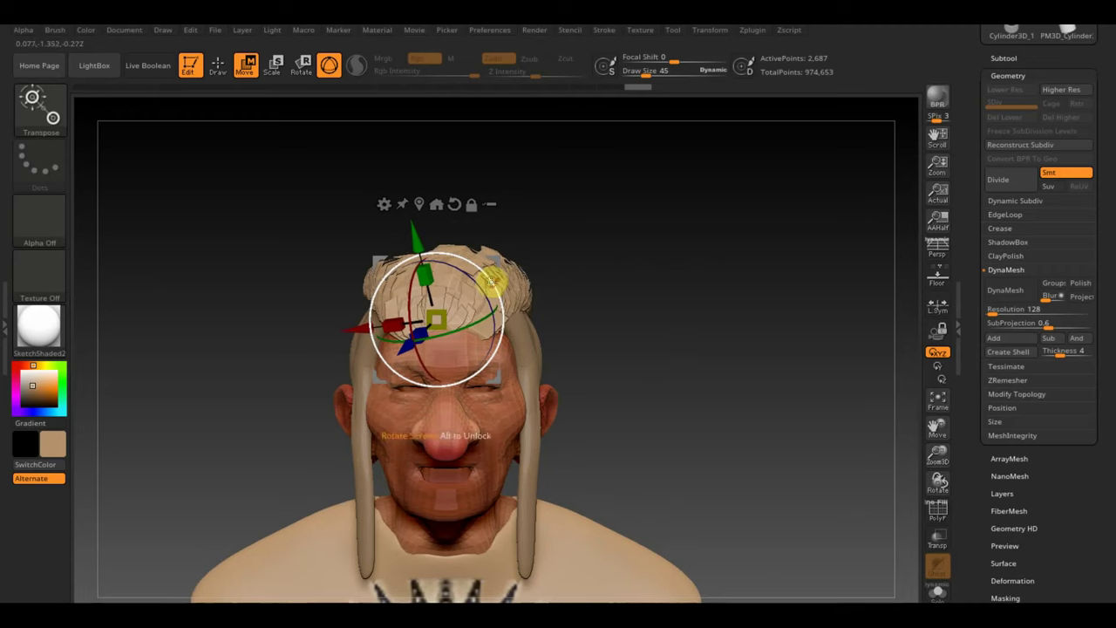
{"action": "left_click_drag", "start_coordinate": [653, 343], "coordinate": [635, 230], "text": "alt"}
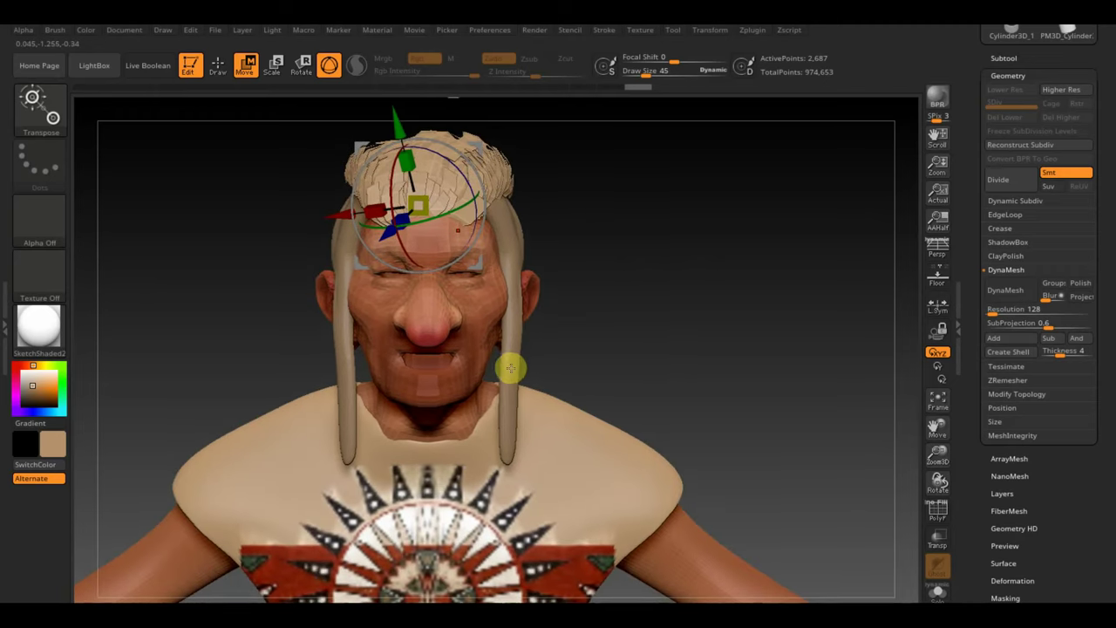
{"action": "left_click", "coordinate": [217, 66]}
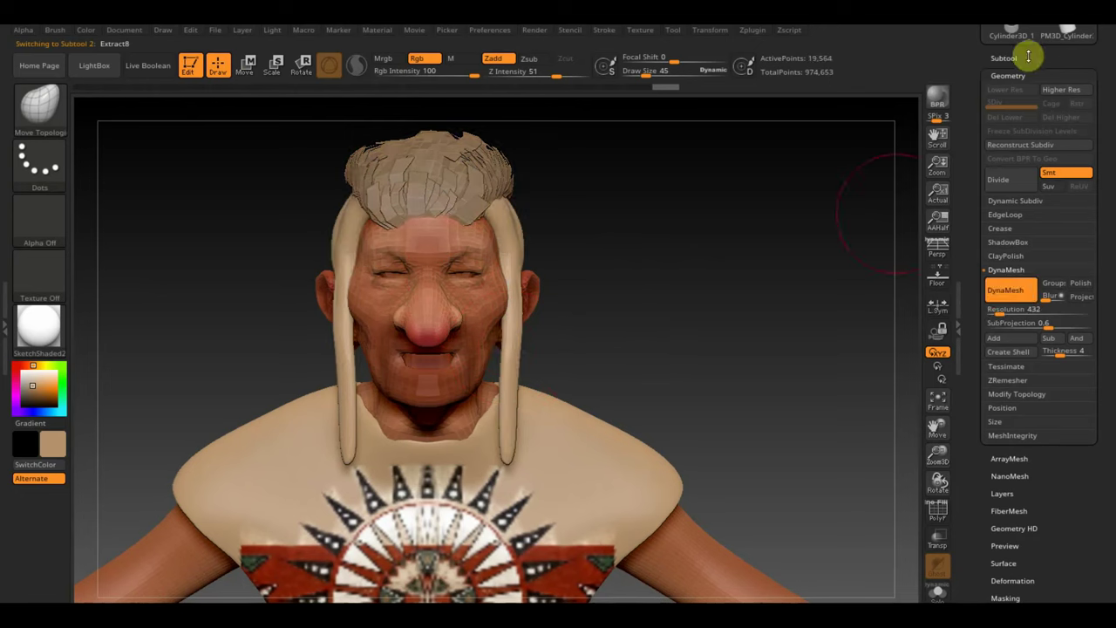
Step: Delete the Extract8 subtool with the long strands hanging beside the face
{"action": "left_click", "coordinate": [1015, 58]}
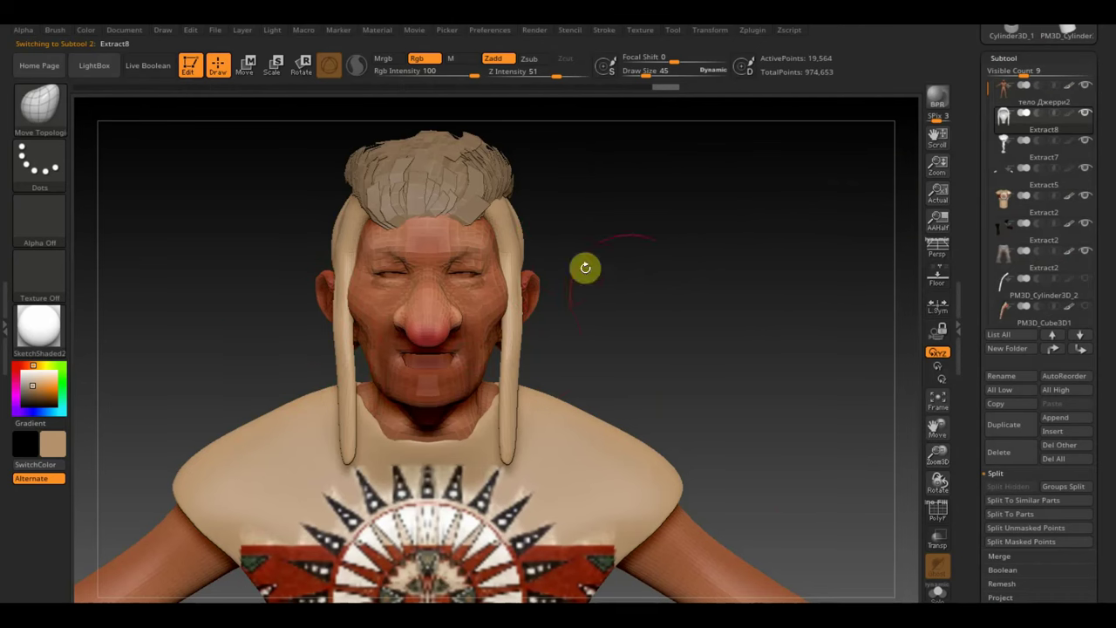
{"action": "mouse_move", "coordinate": [733, 371]}
{"action": "left_mouse_down"}
{"action": "mouse_move", "coordinate": [654, 377]}
{"action": "mouse_move", "coordinate": [731, 410]}
{"action": "left_mouse_up"}
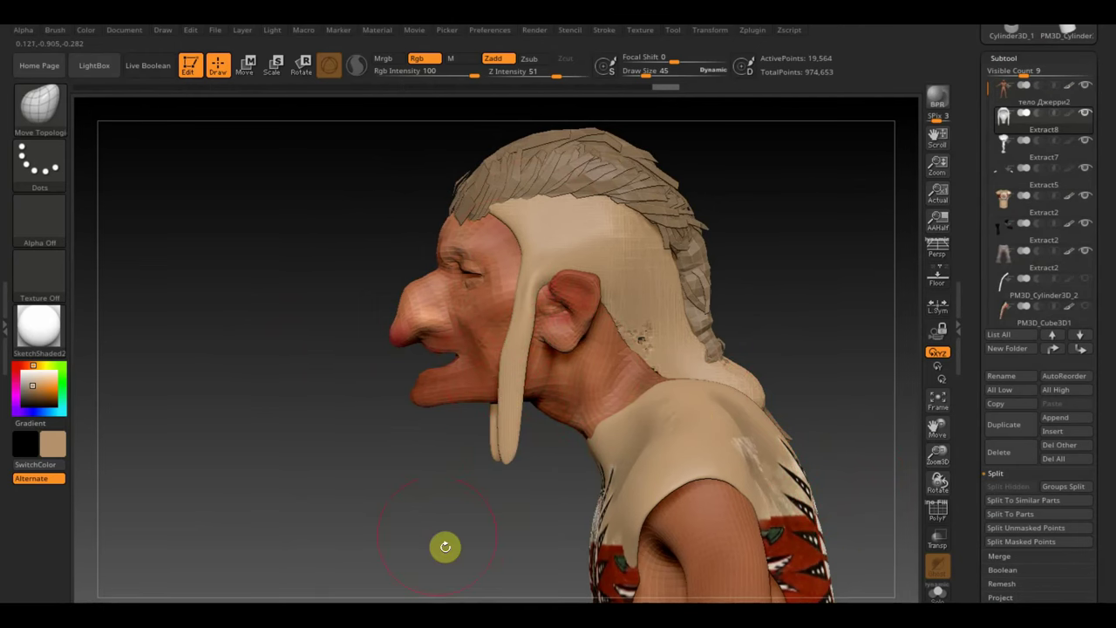
{"action": "left_click_drag", "start_coordinate": [444, 543], "coordinate": [516, 508]}
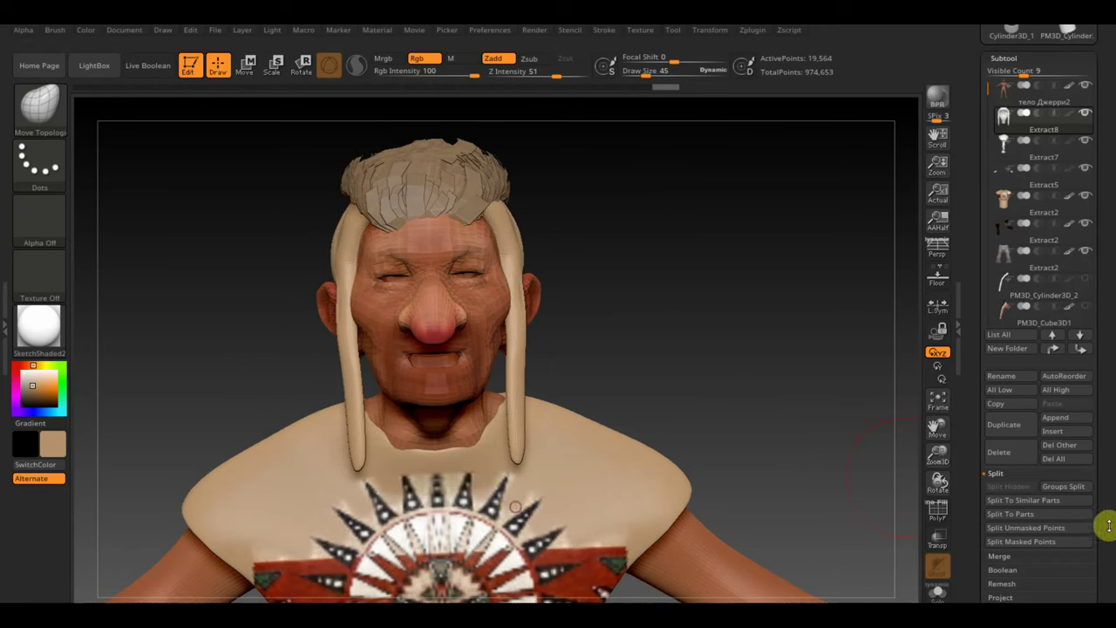
{"action": "left_click_drag", "start_coordinate": [1102, 531], "coordinate": [1102, 479]}
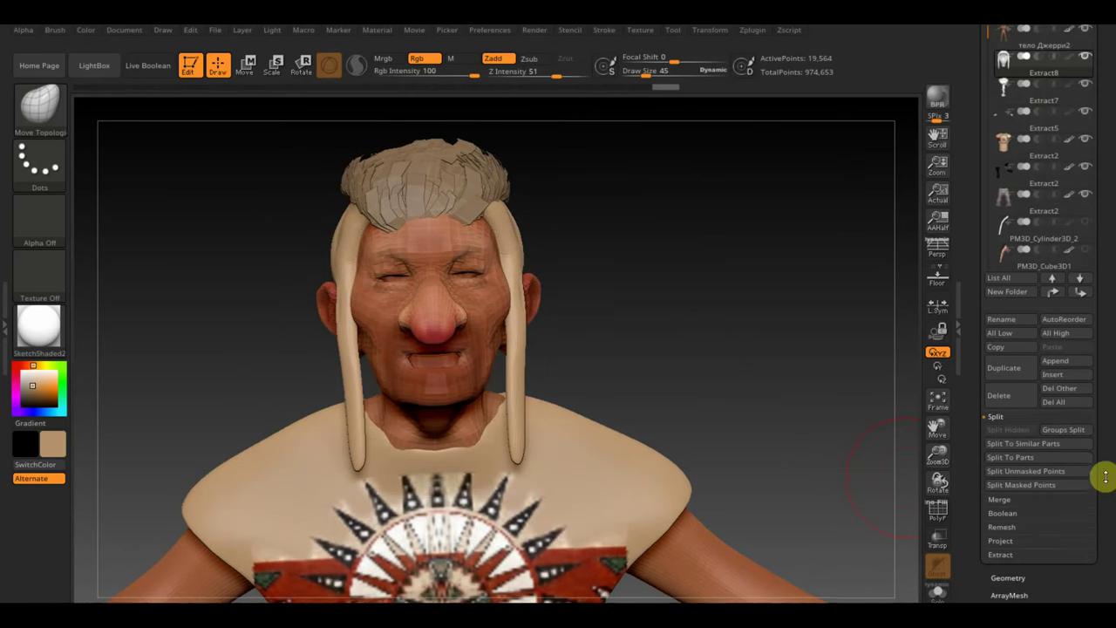
{"action": "left_click", "coordinate": [1014, 398]}
{"action": "left_click", "coordinate": [875, 426]}
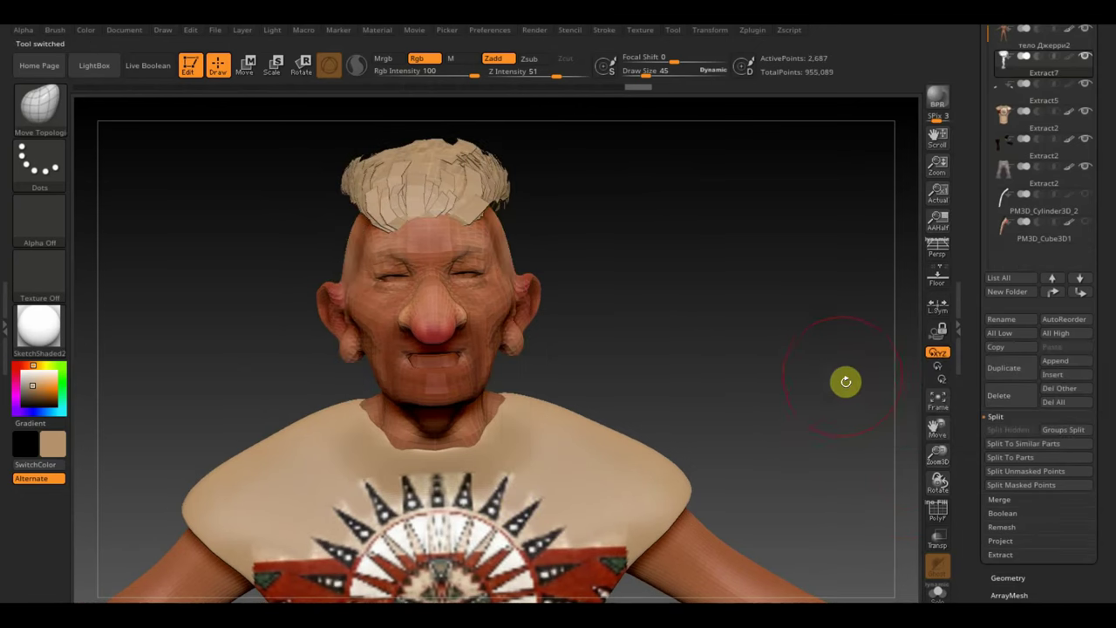
{"action": "left_click_drag", "start_coordinate": [799, 330], "coordinate": [872, 323]}
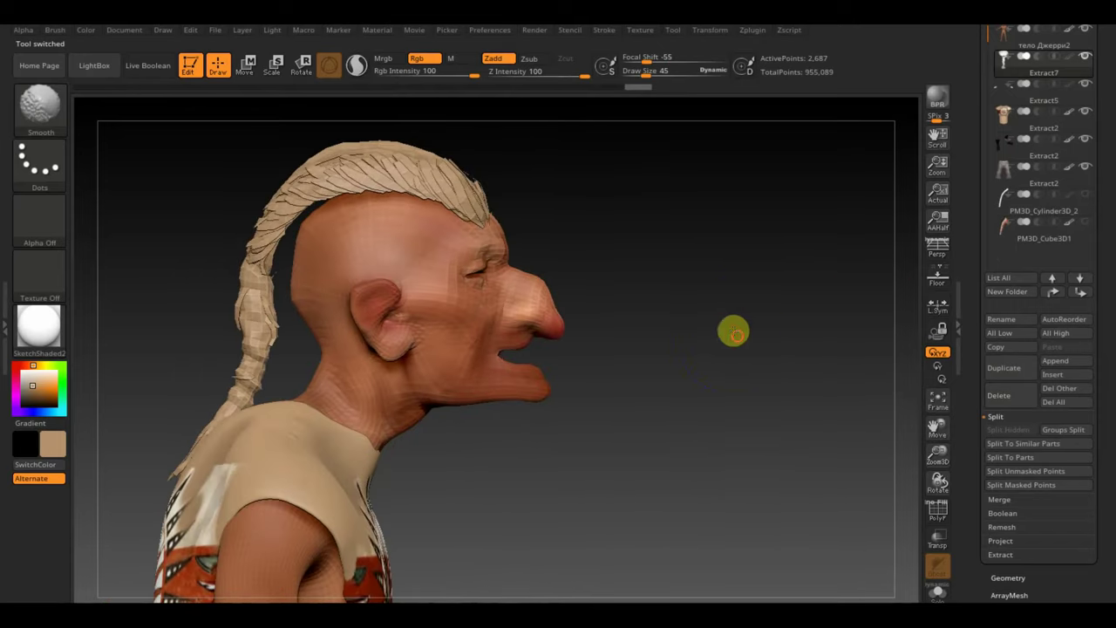
Step: Rotate the hair piece with Transpose to swing the braid up and back
{"action": "mouse_move", "coordinate": [733, 331]}
{"action": "left_mouse_down"}
{"action": "mouse_move", "coordinate": [754, 351]}
{"action": "mouse_move", "coordinate": [715, 358]}
{"action": "mouse_move", "coordinate": [721, 312]}
{"action": "mouse_move", "coordinate": [738, 332]}
{"action": "left_mouse_up"}
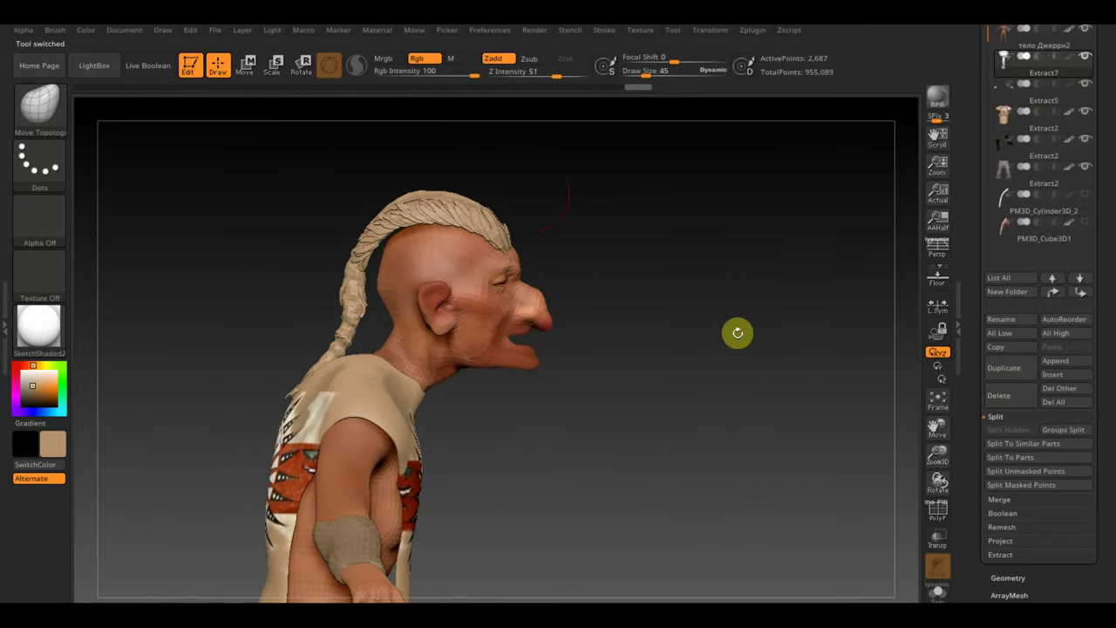
{"action": "left_click", "coordinate": [249, 65]}
{"action": "left_click_drag", "start_coordinate": [456, 187], "coordinate": [497, 190]}
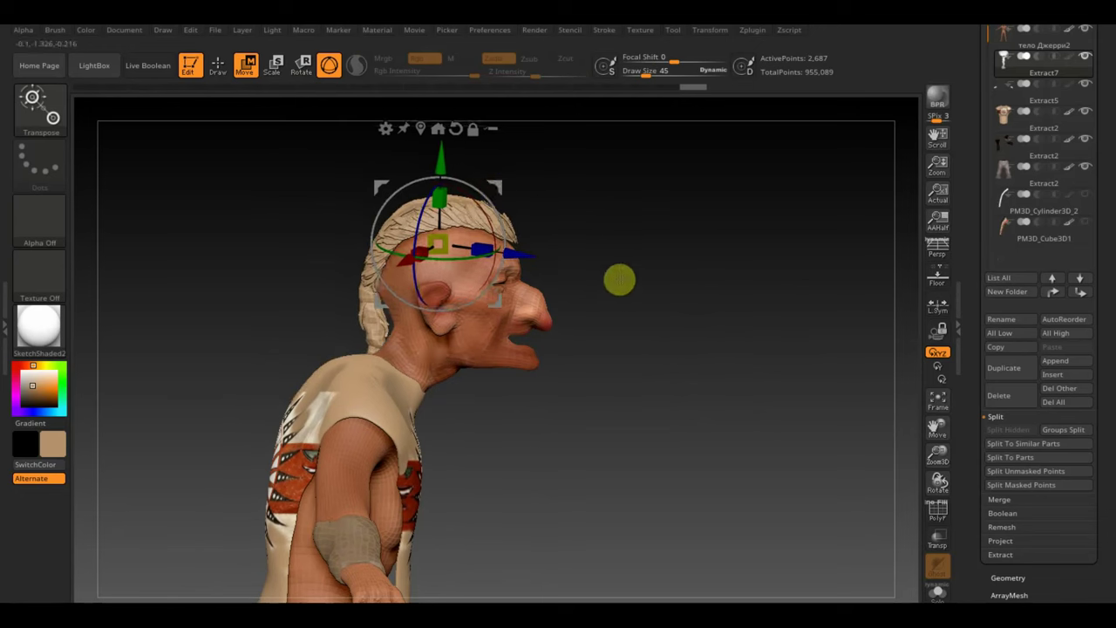
{"action": "left_click", "coordinate": [215, 83]}
Step: Mask the hair, pivot at the back of the head, and rotate the ponytail outward
{"action": "mouse_move", "coordinate": [487, 527]}
{"action": "left_mouse_down", "text": "ctrl"}
{"action": "mouse_move", "coordinate": [221, 326]}
{"action": "mouse_move", "coordinate": [216, 307]}
{"action": "left_mouse_up", "text": "ctrl"}
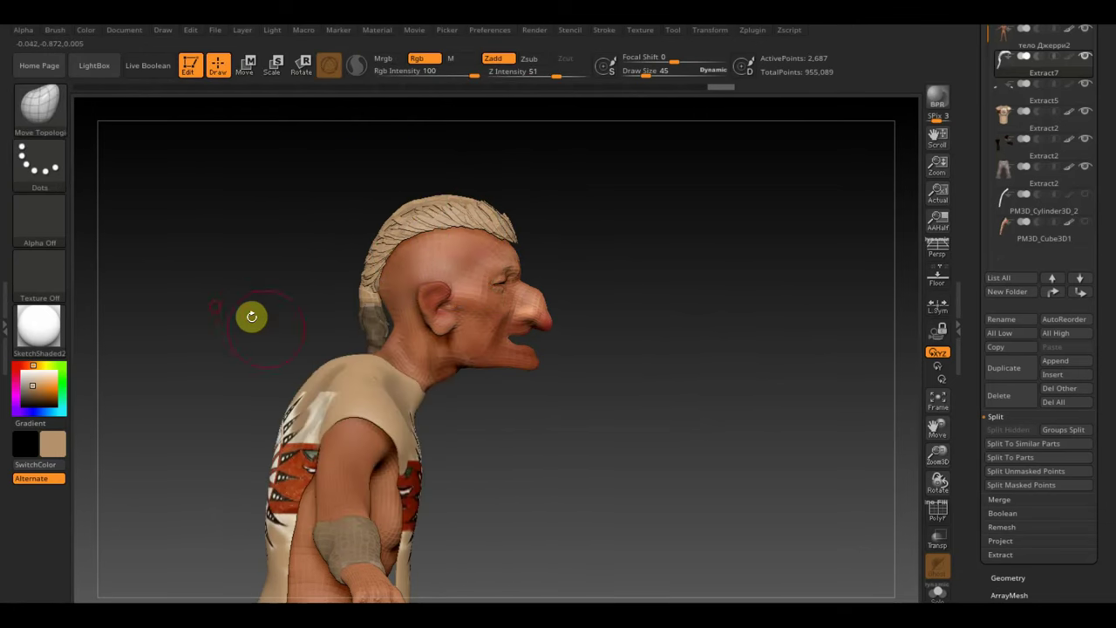
{"action": "left_click", "coordinate": [497, 469], "text": "ctrl"}
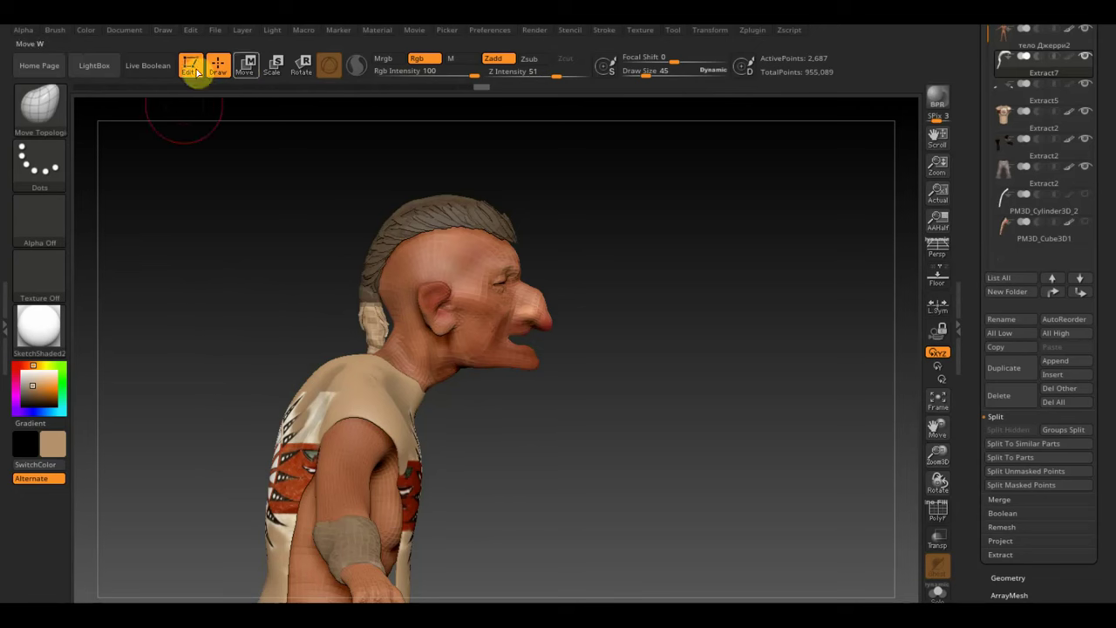
{"action": "left_click", "coordinate": [246, 68]}
{"action": "left_click_drag", "start_coordinate": [496, 186], "coordinate": [425, 251]}
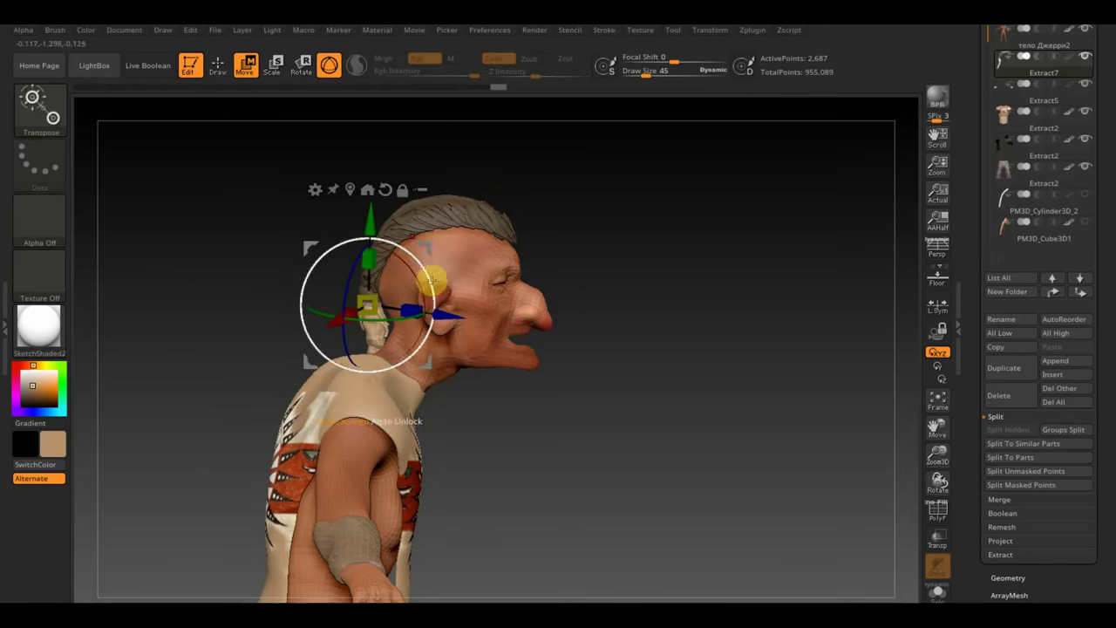
{"action": "left_click_drag", "start_coordinate": [424, 273], "coordinate": [440, 325]}
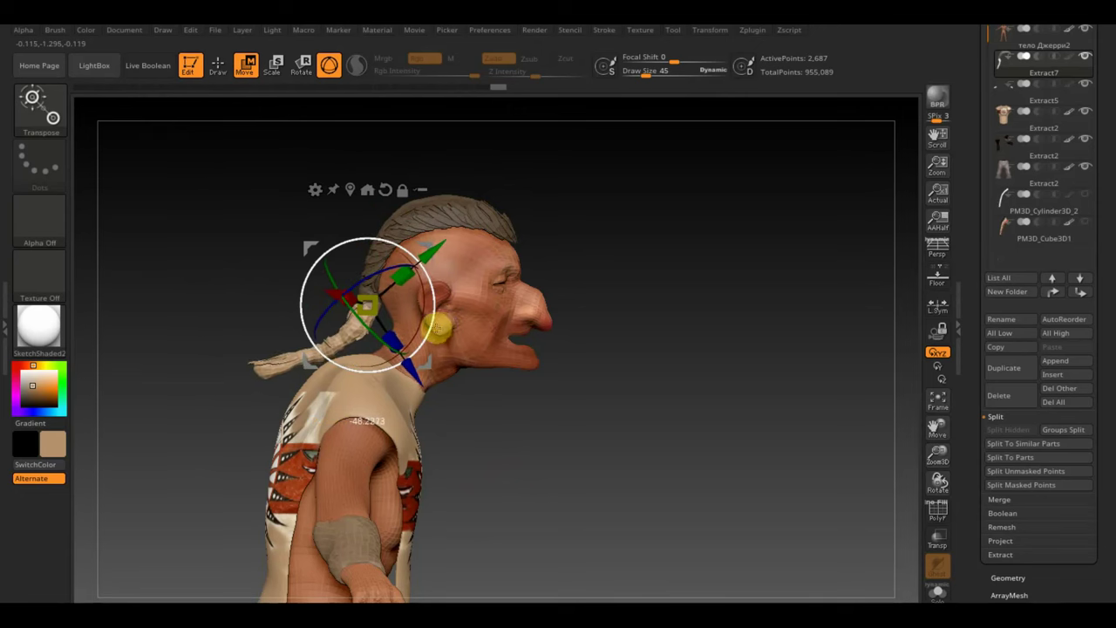
{"action": "left_click", "coordinate": [689, 347], "text": "ctrl"}
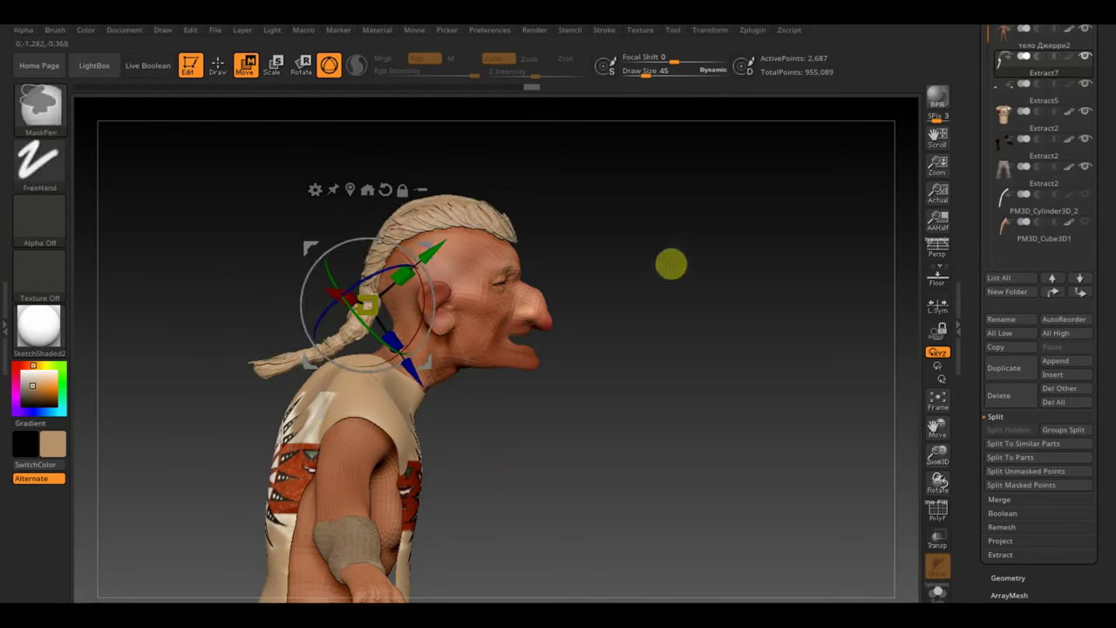
{"action": "left_click", "coordinate": [1012, 577]}
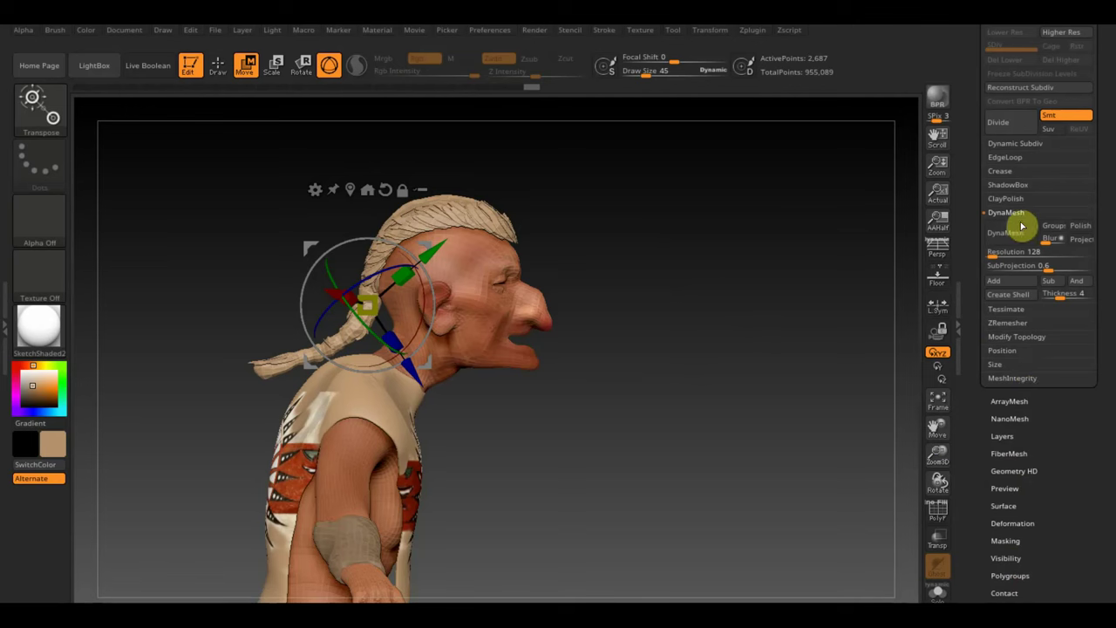
{"action": "left_click", "coordinate": [1017, 336]}
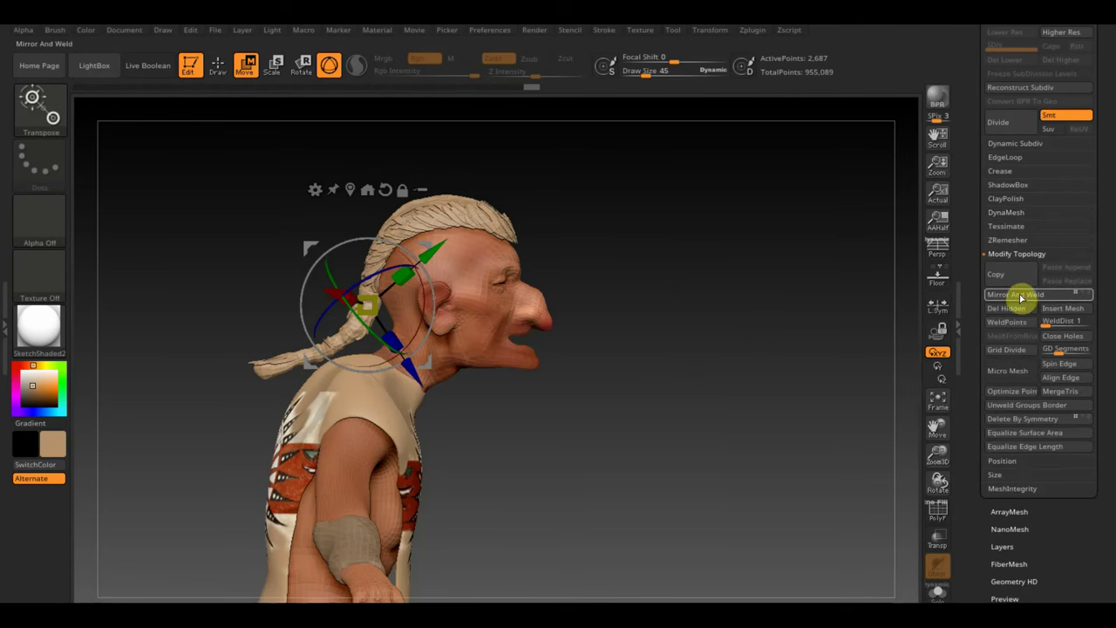
{"action": "left_click_drag", "start_coordinate": [775, 357], "coordinate": [705, 357]}
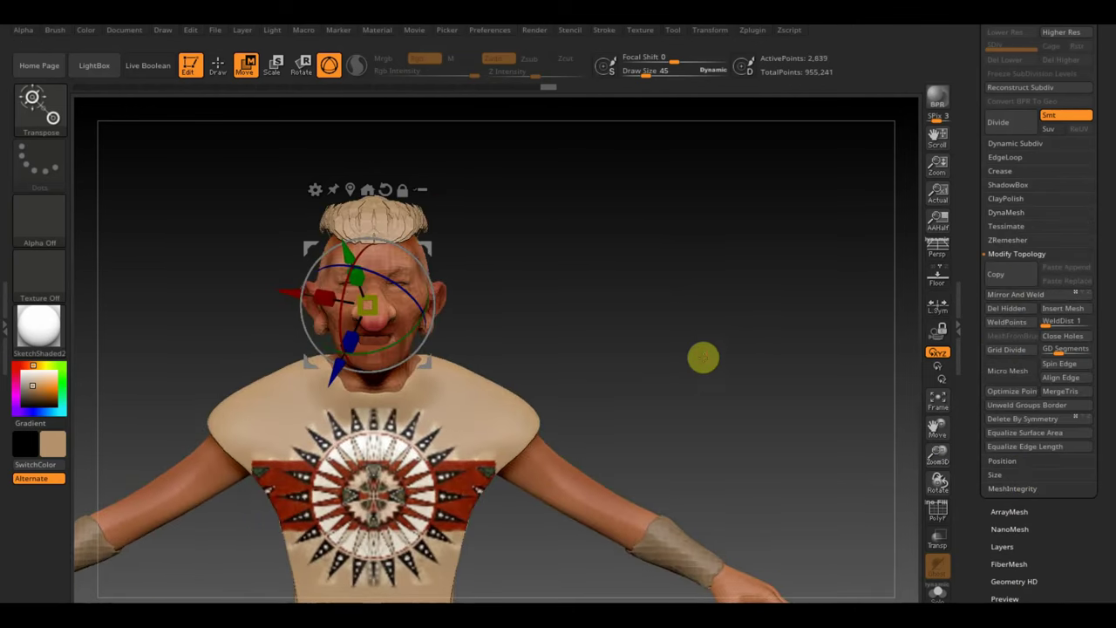
{"action": "key", "text": "q"}
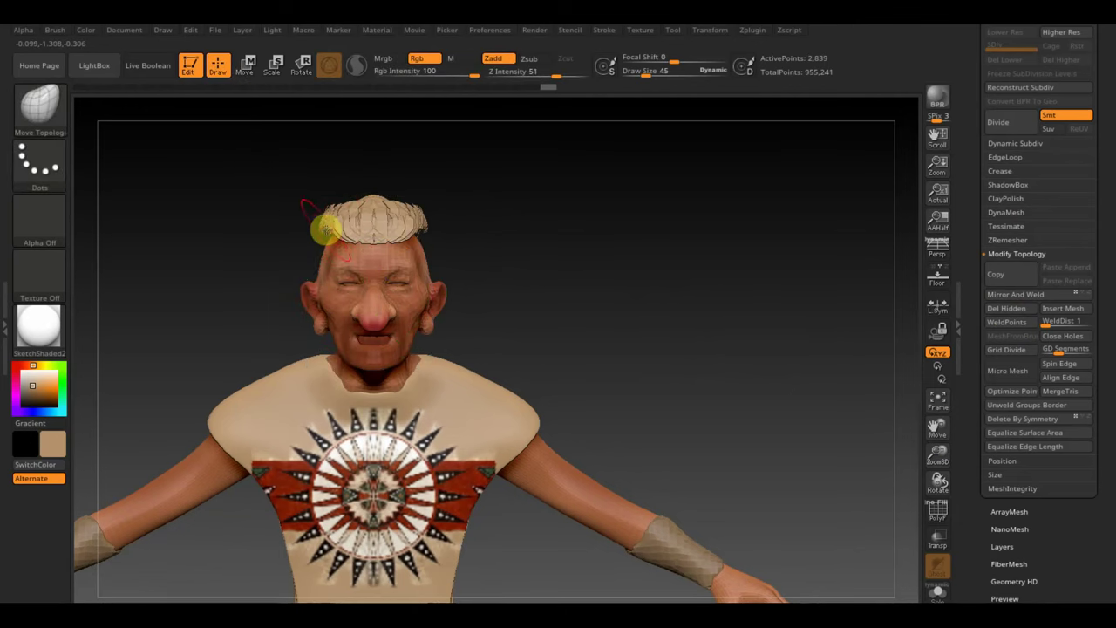
{"action": "left_click_drag", "start_coordinate": [488, 261], "coordinate": [555, 256]}
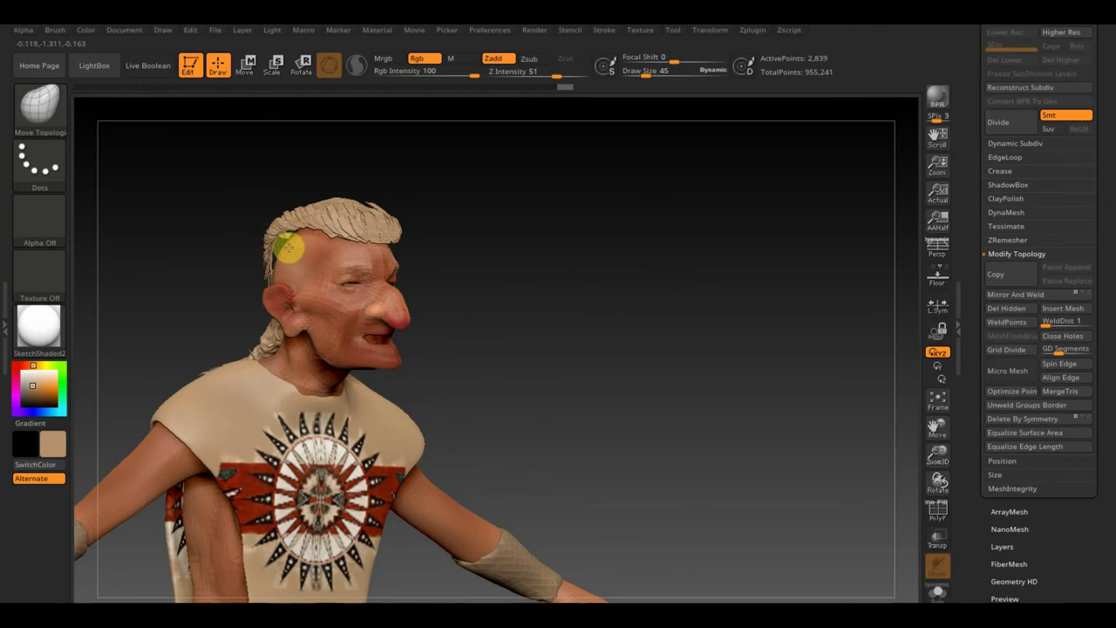
{"action": "left_click", "coordinate": [1007, 213]}
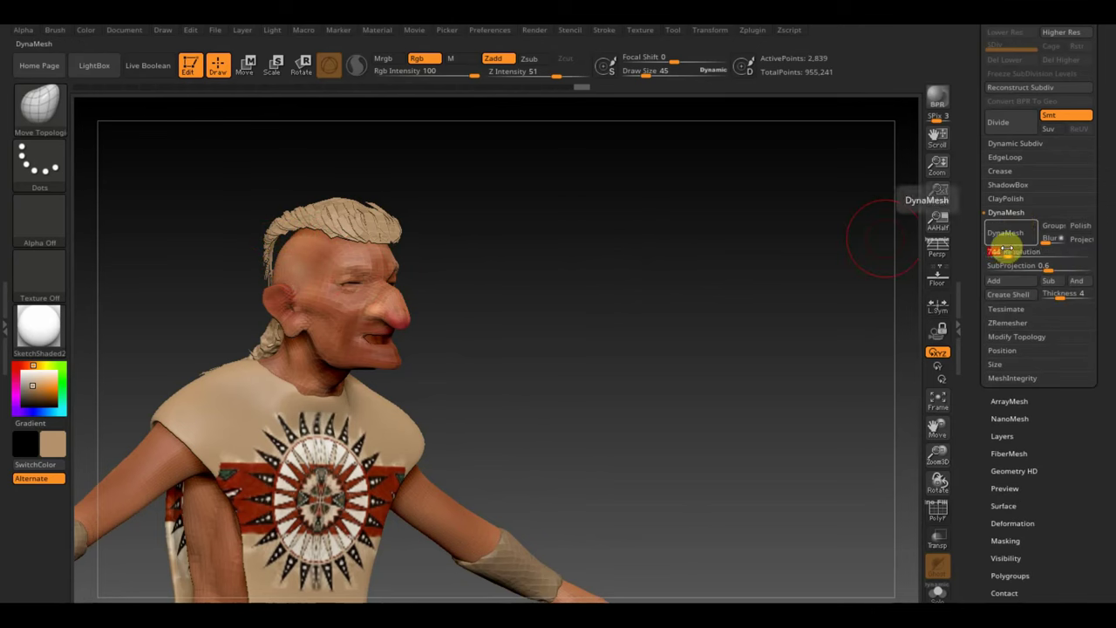
{"action": "left_click", "coordinate": [1008, 234]}
{"action": "mouse_move", "coordinate": [685, 294]}
{"action": "left_mouse_down"}
{"action": "mouse_move", "coordinate": [663, 306]}
{"action": "mouse_move", "coordinate": [669, 321]}
{"action": "left_mouse_up"}
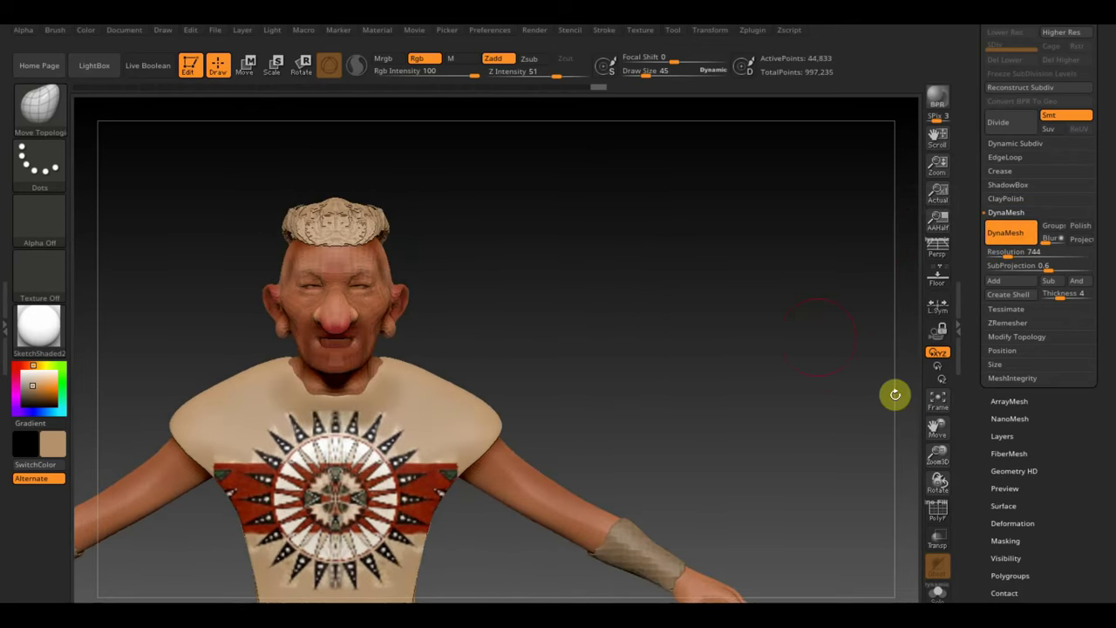
{"action": "key", "text": "ctrl+z"}
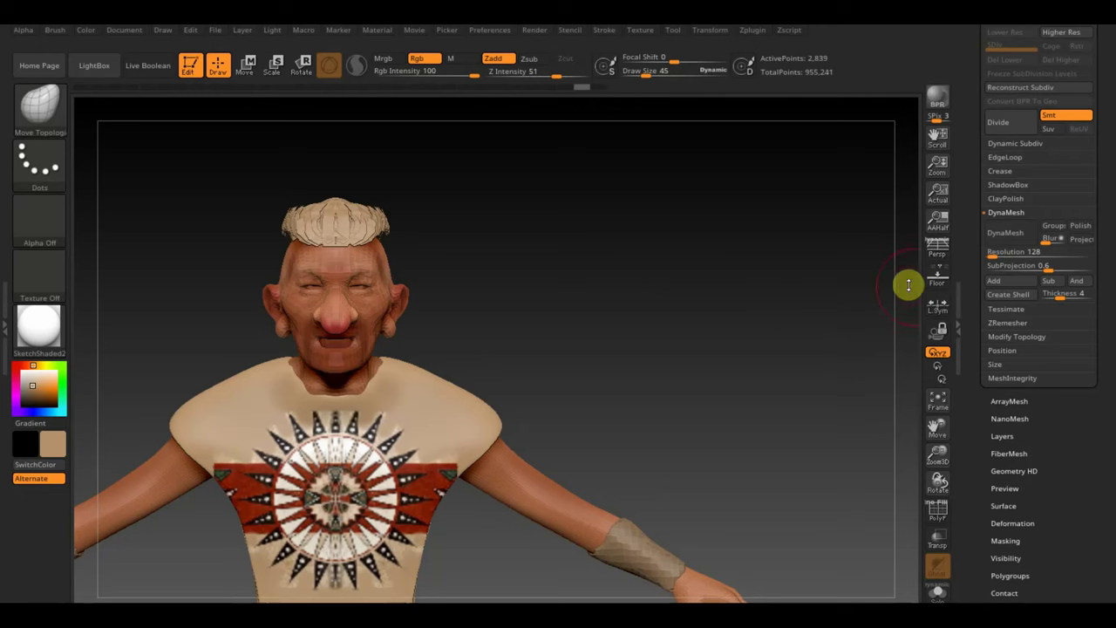
Step: Inflate the hair to thicken it and DynaMesh it at resolution 528
{"action": "left_click", "coordinate": [1013, 522]}
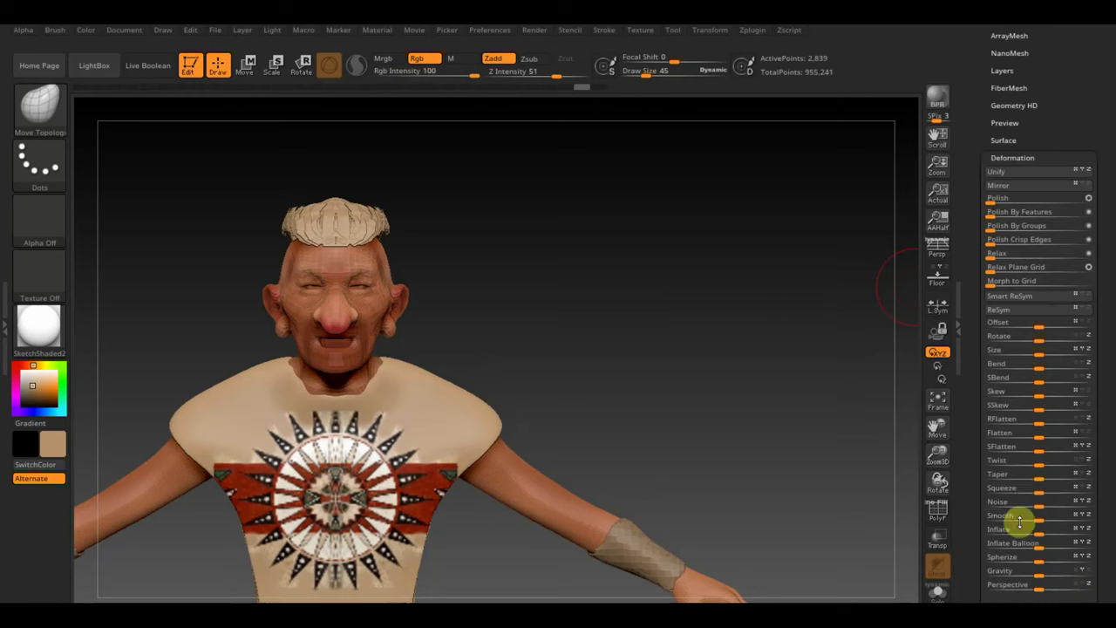
{"action": "left_click_drag", "start_coordinate": [1040, 528], "coordinate": [1047, 526]}
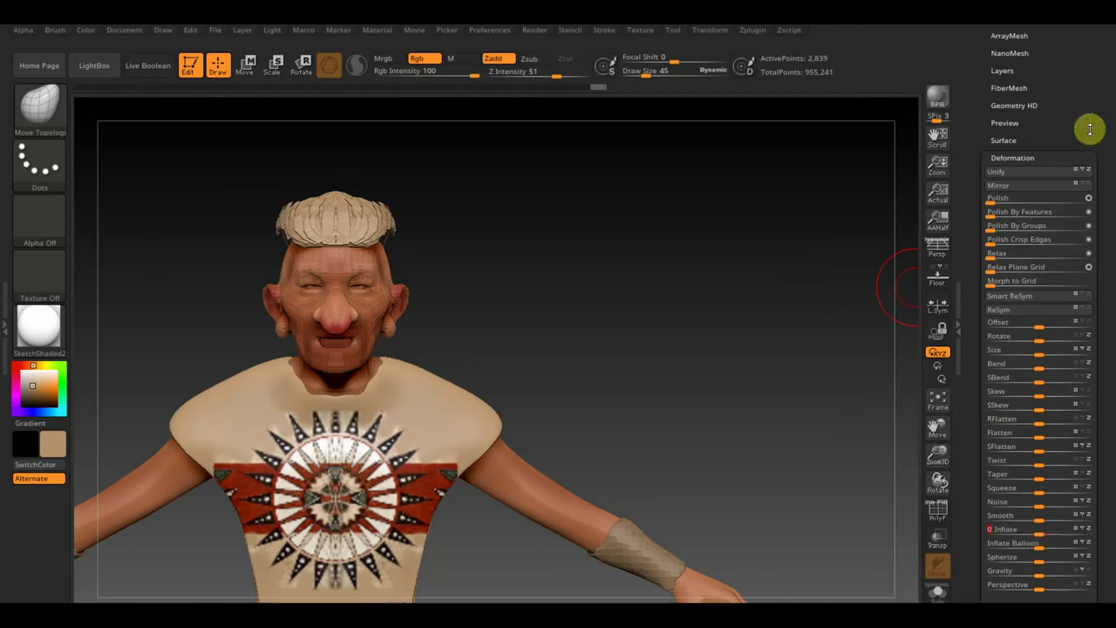
{"action": "left_click_drag", "start_coordinate": [1078, 64], "coordinate": [1069, 129]}
{"action": "left_click", "coordinate": [1017, 116]}
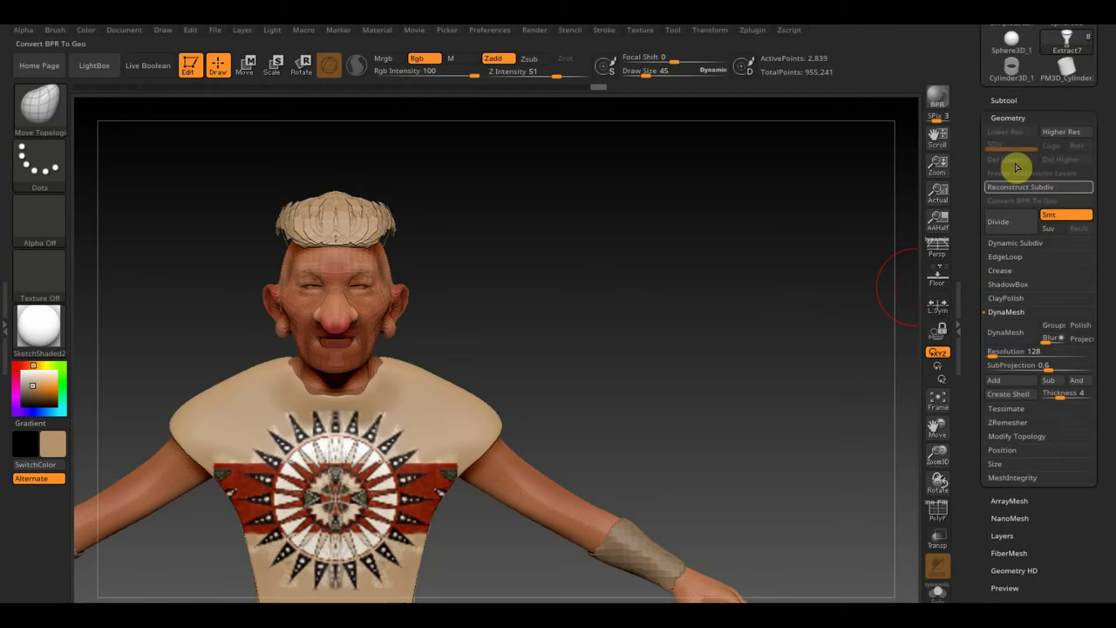
{"action": "left_click", "coordinate": [1007, 312]}
{"action": "type", "text": "528"}
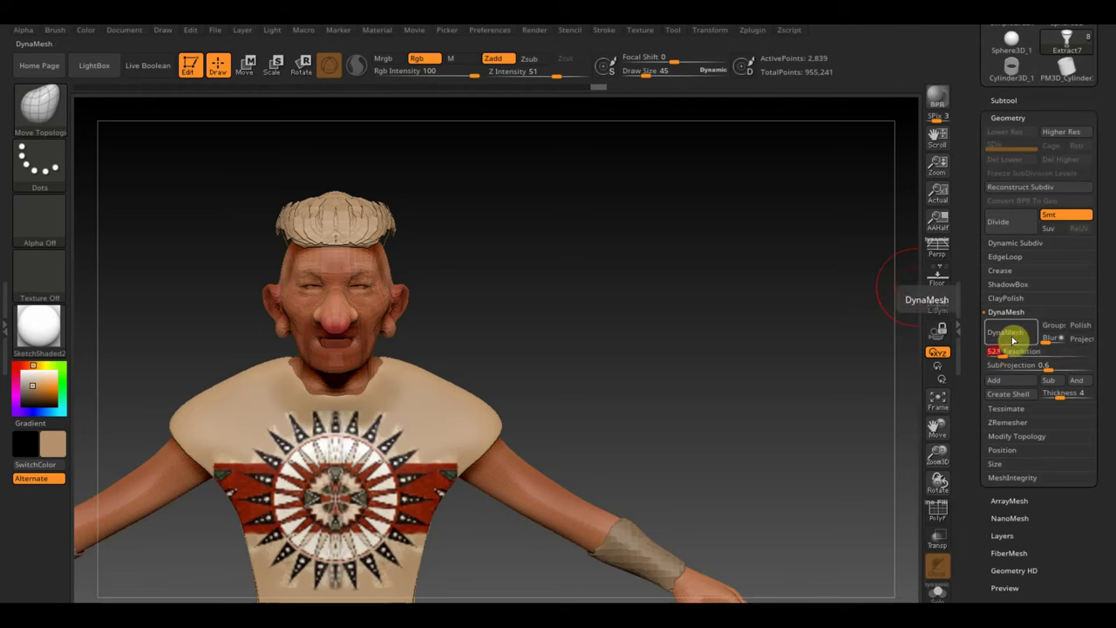
{"action": "left_click", "coordinate": [1006, 333]}
Step: Scale the hair piece up slightly with Transpose, then raise Draw Size to about 119
{"action": "left_click_drag", "start_coordinate": [658, 293], "coordinate": [632, 347]}
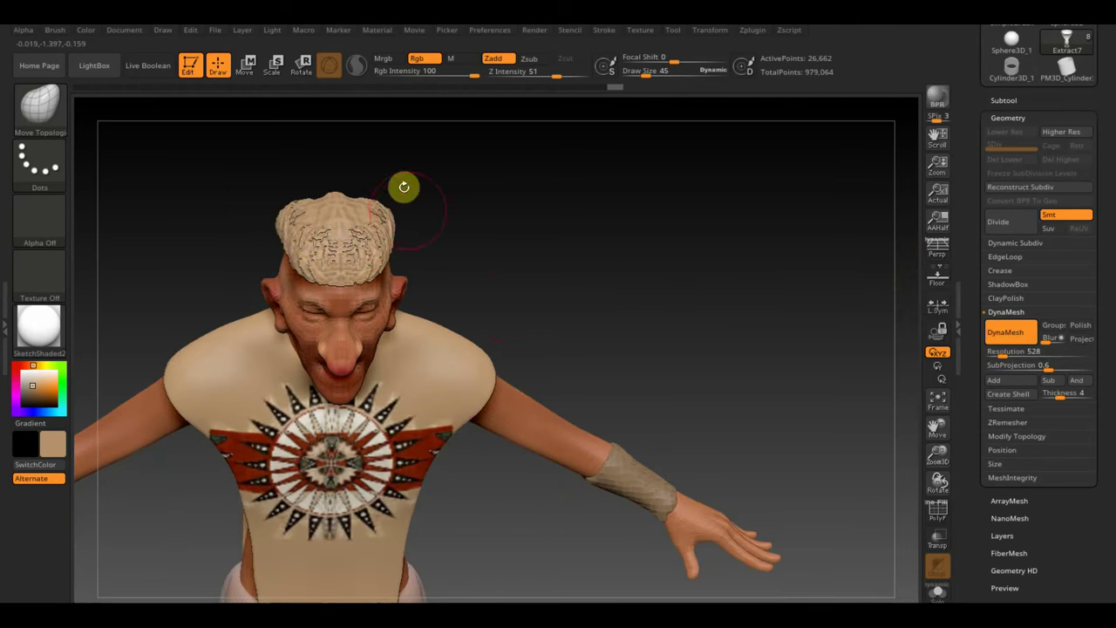
{"action": "mouse_move", "coordinate": [403, 184]}
{"action": "left_mouse_down"}
{"action": "mouse_move", "coordinate": [550, 200]}
{"action": "mouse_move", "coordinate": [621, 227]}
{"action": "left_mouse_up"}
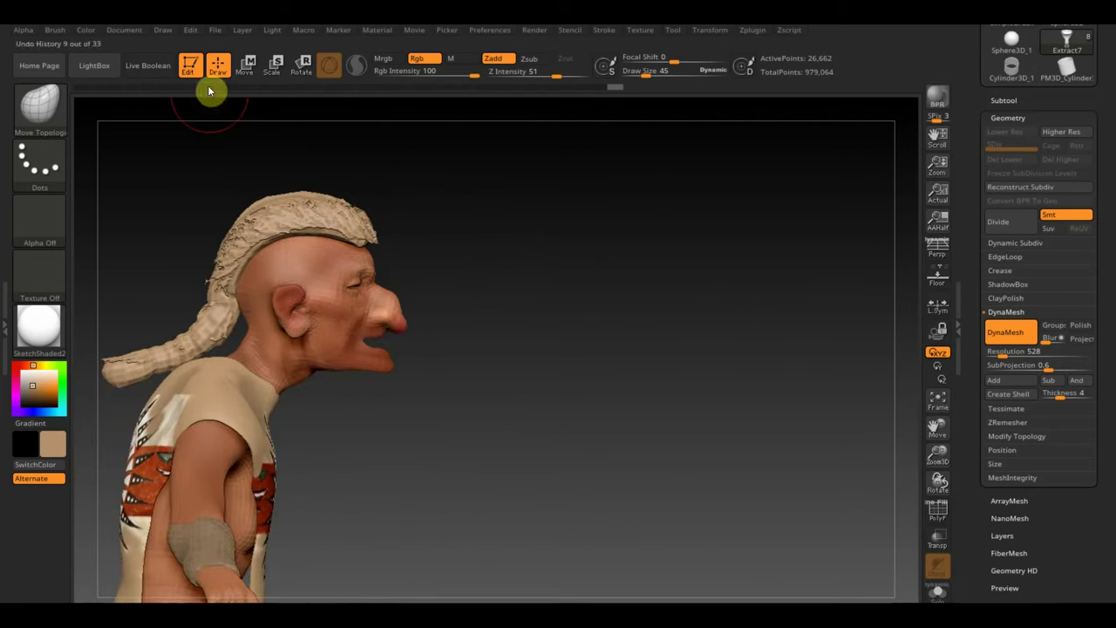
{"action": "left_click", "coordinate": [244, 65]}
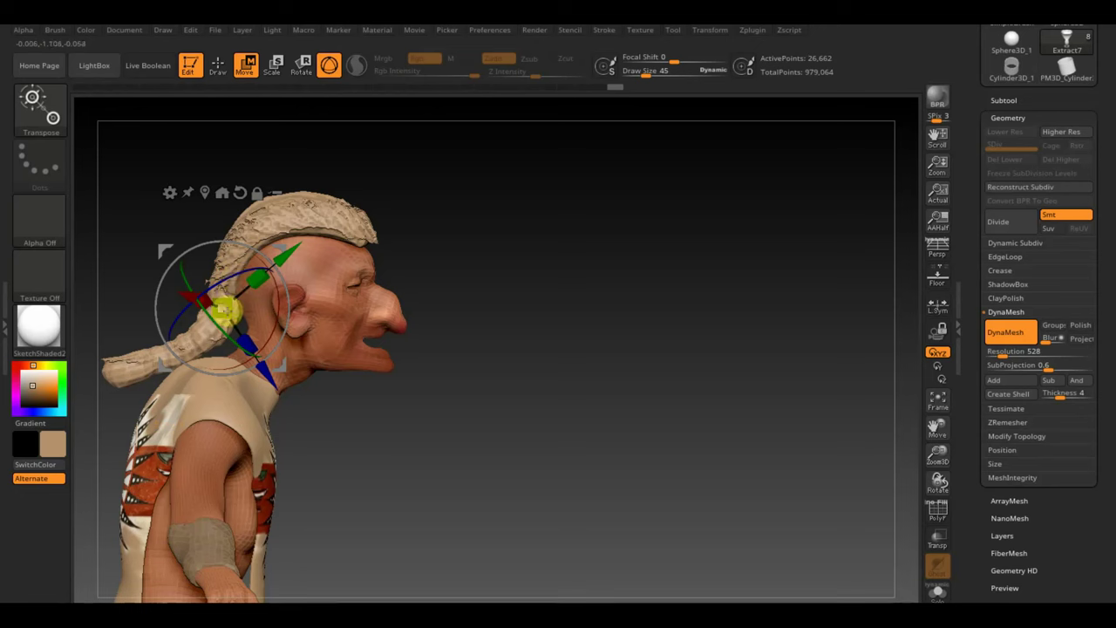
{"action": "left_click_drag", "start_coordinate": [247, 331], "coordinate": [246, 342]}
{"action": "left_click", "coordinate": [218, 66]}
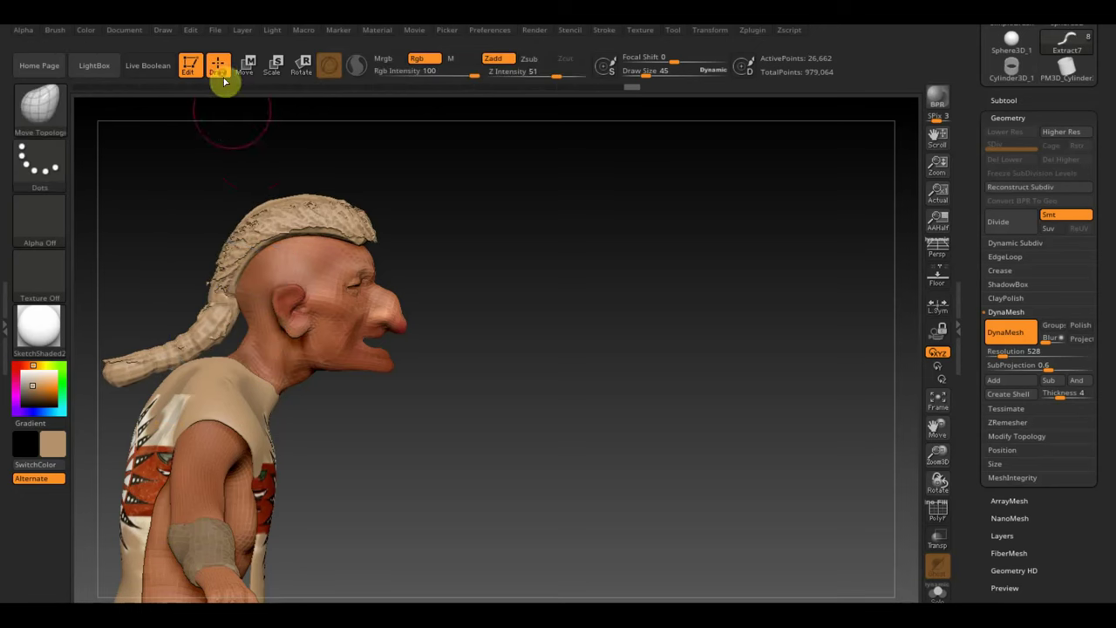
{"action": "left_click_drag", "start_coordinate": [654, 71], "coordinate": [661, 77]}
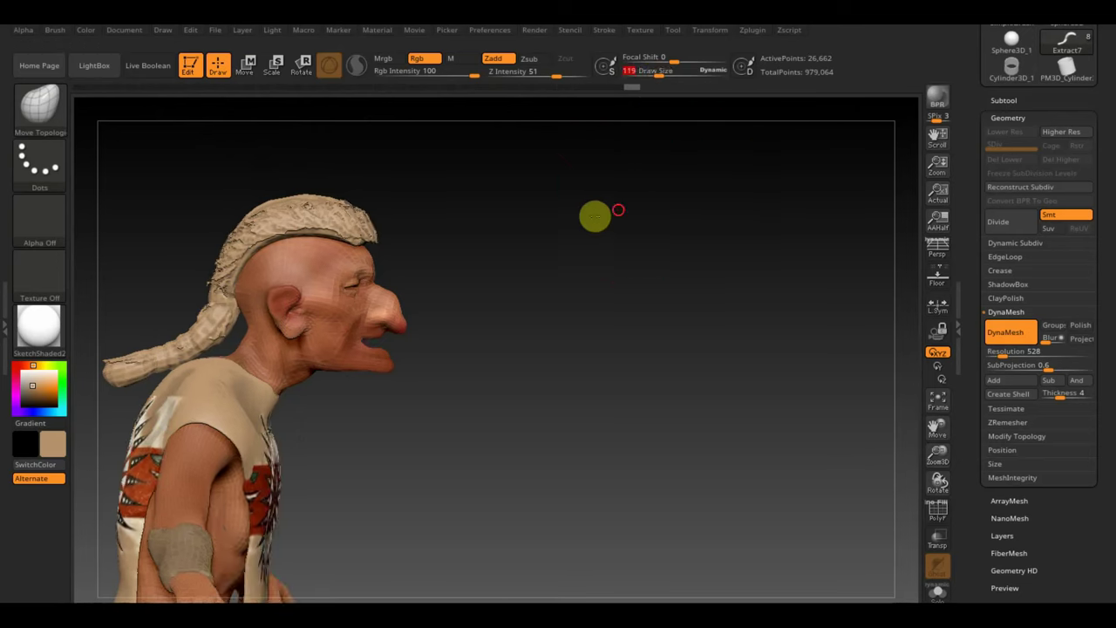
{"action": "mouse_move", "coordinate": [596, 217]}
{"action": "left_mouse_down"}
{"action": "mouse_move", "coordinate": [197, 255]}
{"action": "mouse_move", "coordinate": [249, 242]}
{"action": "mouse_move", "coordinate": [245, 252]}
{"action": "left_mouse_up"}
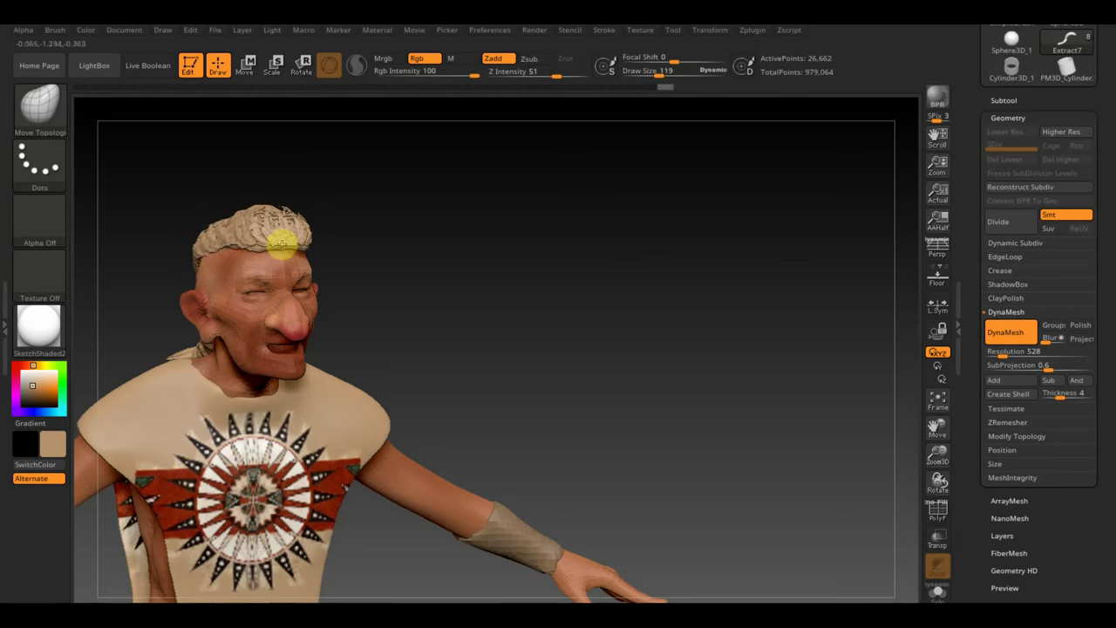
{"action": "mouse_move", "coordinate": [269, 252]}
{"action": "right_mouse_down"}
{"action": "mouse_move", "coordinate": [341, 200]}
{"action": "mouse_move", "coordinate": [293, 267]}
{"action": "mouse_move", "coordinate": [280, 234]}
{"action": "right_mouse_up"}
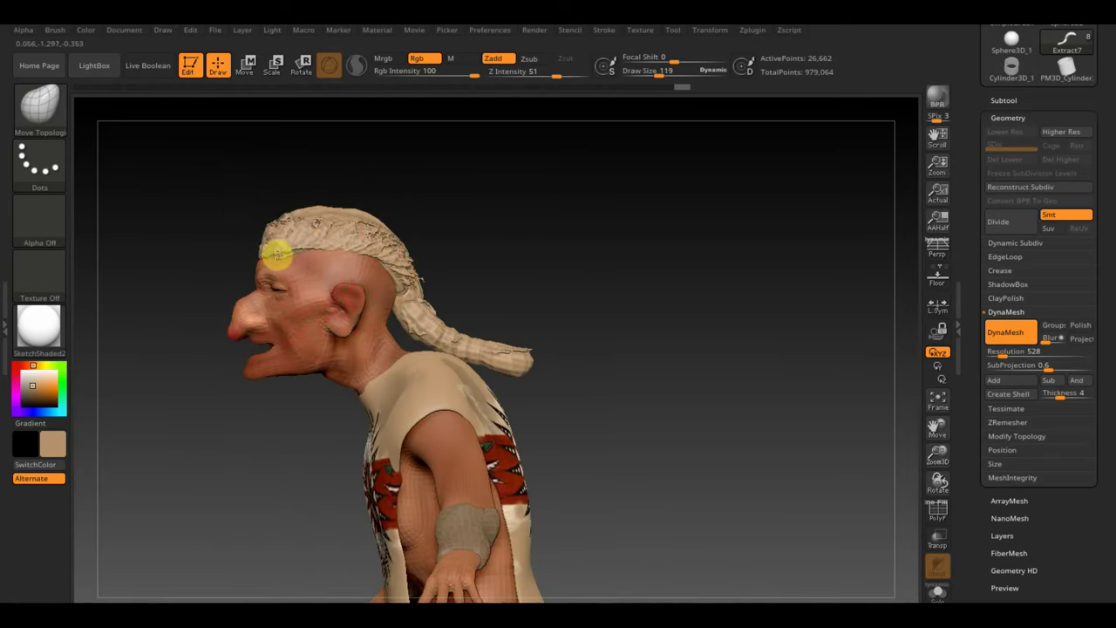
{"action": "mouse_move", "coordinate": [497, 240]}
{"action": "left_mouse_down"}
{"action": "mouse_move", "coordinate": [416, 254]}
{"action": "mouse_move", "coordinate": [473, 243]}
{"action": "mouse_move", "coordinate": [511, 270]}
{"action": "left_mouse_up"}
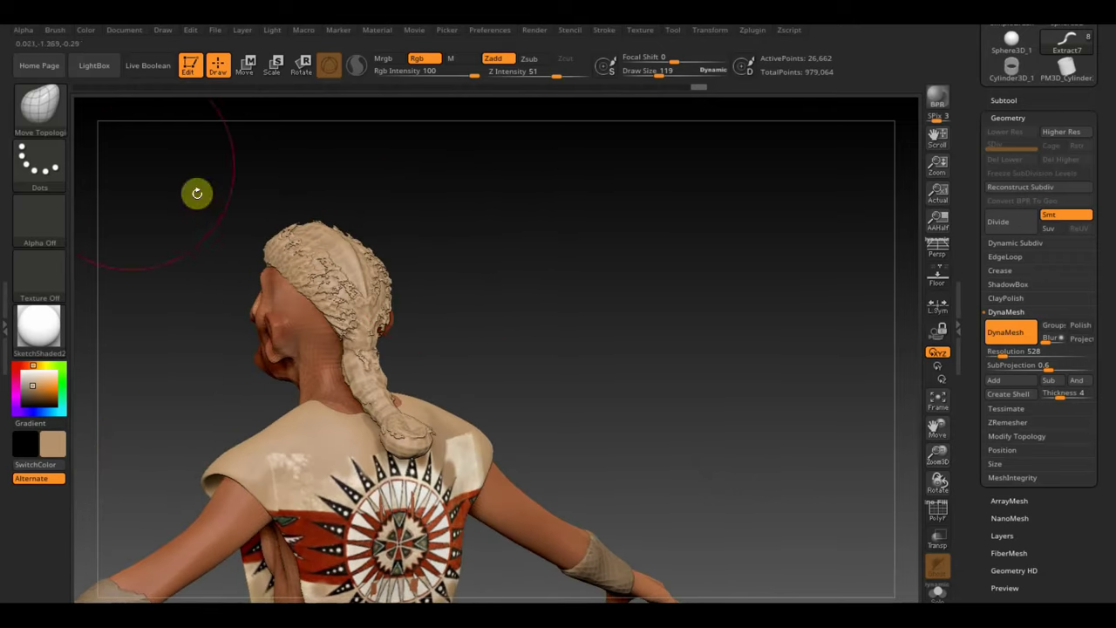
Step: Switch to the ClayBuildup brush with Draw Size 23 and Z Intensity 8
{"action": "left_click", "coordinate": [48, 112]}
{"action": "left_click", "coordinate": [165, 117]}
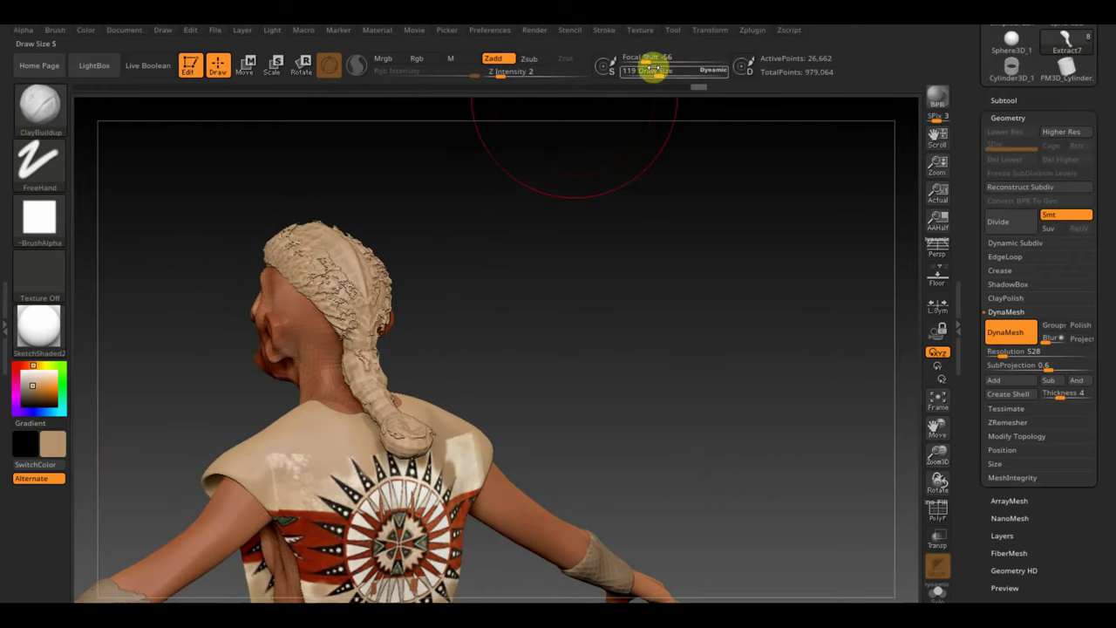
{"action": "left_click_drag", "start_coordinate": [653, 69], "coordinate": [641, 70]}
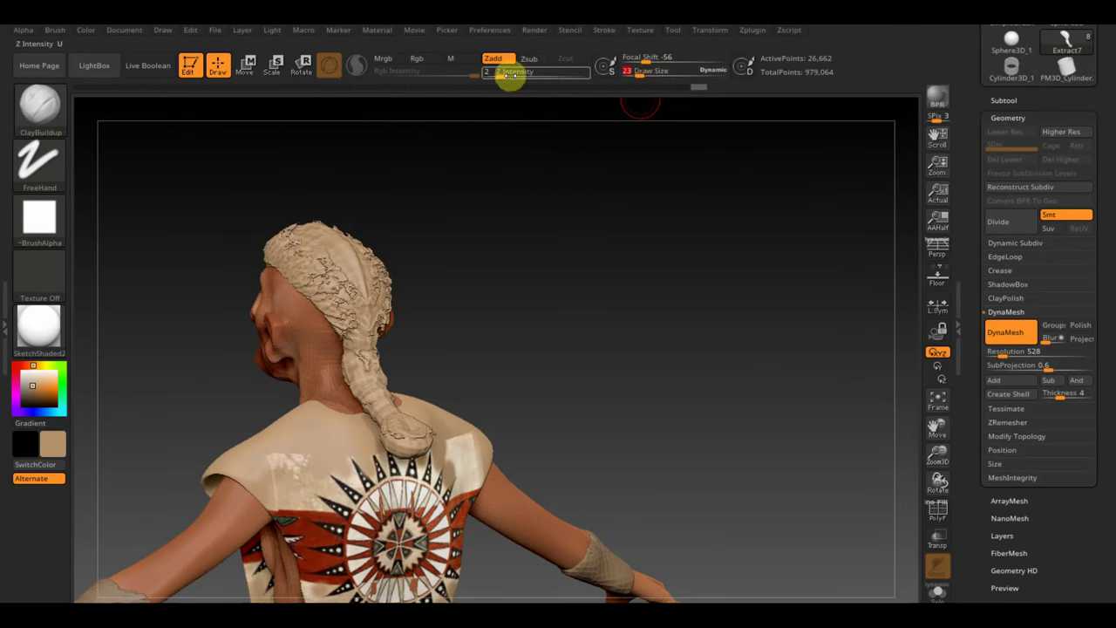
{"action": "mouse_move", "coordinate": [509, 75]}
{"action": "left_mouse_down"}
{"action": "mouse_move", "coordinate": [521, 113]}
{"action": "mouse_move", "coordinate": [446, 174]}
{"action": "left_mouse_up"}
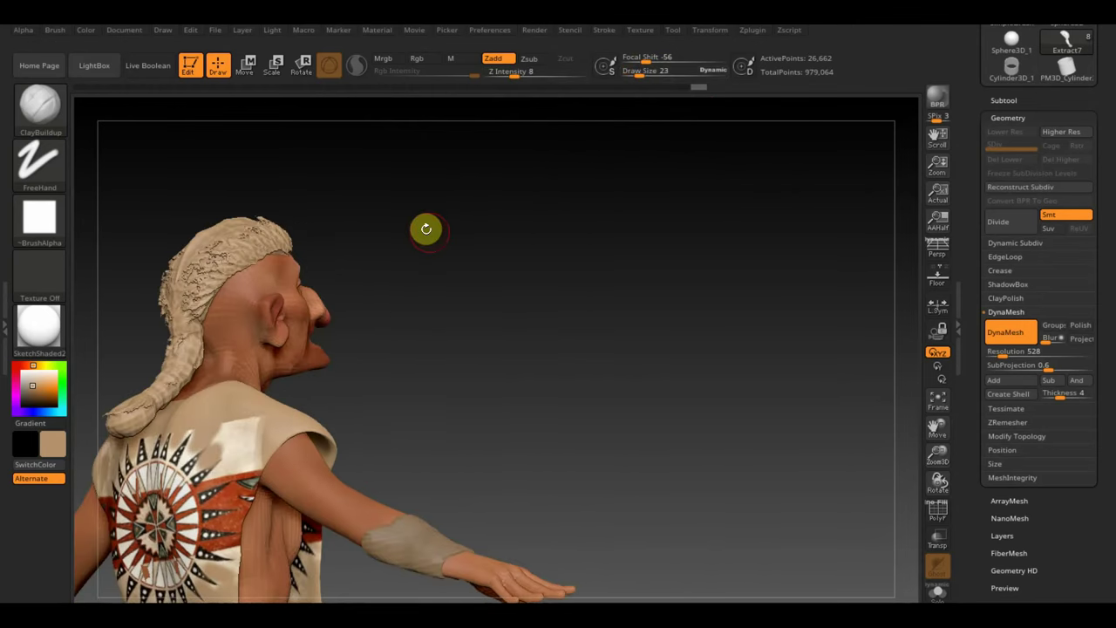
{"action": "mouse_move", "coordinate": [426, 230]}
{"action": "left_mouse_down", "text": "alt"}
{"action": "mouse_move", "coordinate": [469, 248]}
{"action": "mouse_move", "coordinate": [523, 233]}
{"action": "mouse_move", "coordinate": [578, 239]}
{"action": "left_mouse_up", "text": "alt"}
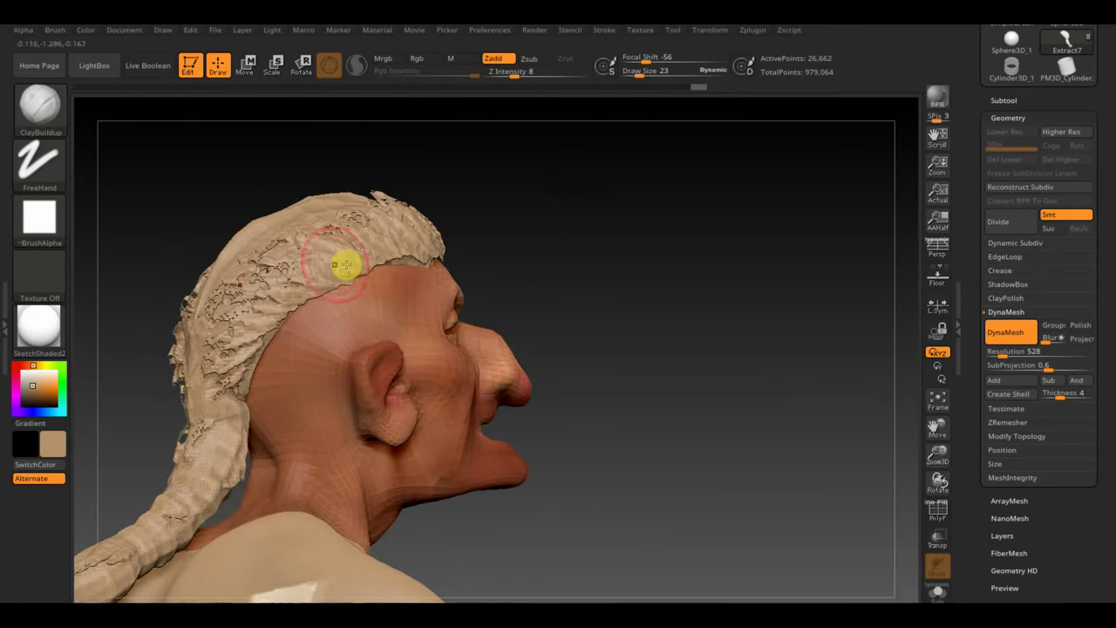
Step: Fill holes in the hair and braid with clay, DynaMeshing to smooth the crown
{"action": "mouse_move", "coordinate": [272, 266]}
{"action": "left_mouse_down"}
{"action": "mouse_move", "coordinate": [242, 259]}
{"action": "mouse_move", "coordinate": [279, 297]}
{"action": "mouse_move", "coordinate": [219, 304]}
{"action": "mouse_move", "coordinate": [241, 327]}
{"action": "mouse_move", "coordinate": [220, 391]}
{"action": "mouse_move", "coordinate": [320, 236]}
{"action": "mouse_move", "coordinate": [350, 225]}
{"action": "left_mouse_up"}
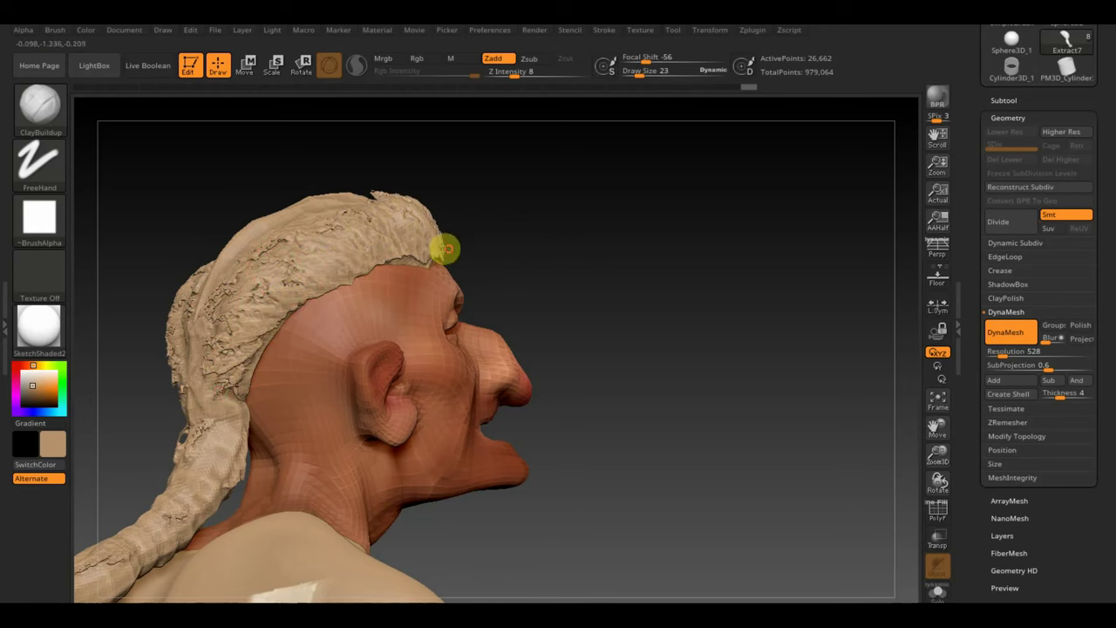
{"action": "mouse_move", "coordinate": [523, 212]}
{"action": "left_mouse_down", "text": "ctrl"}
{"action": "mouse_move", "coordinate": [602, 262]}
{"action": "mouse_move", "coordinate": [596, 291]}
{"action": "mouse_move", "coordinate": [583, 292]}
{"action": "left_mouse_up", "text": "ctrl"}
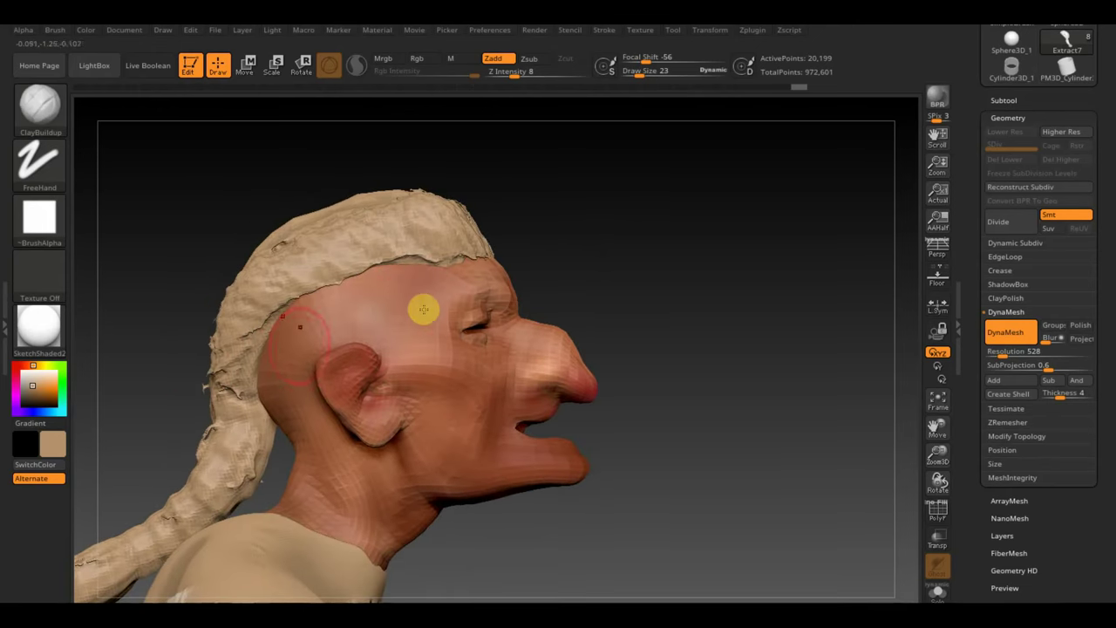
{"action": "left_click_drag", "start_coordinate": [149, 354], "coordinate": [190, 366]}
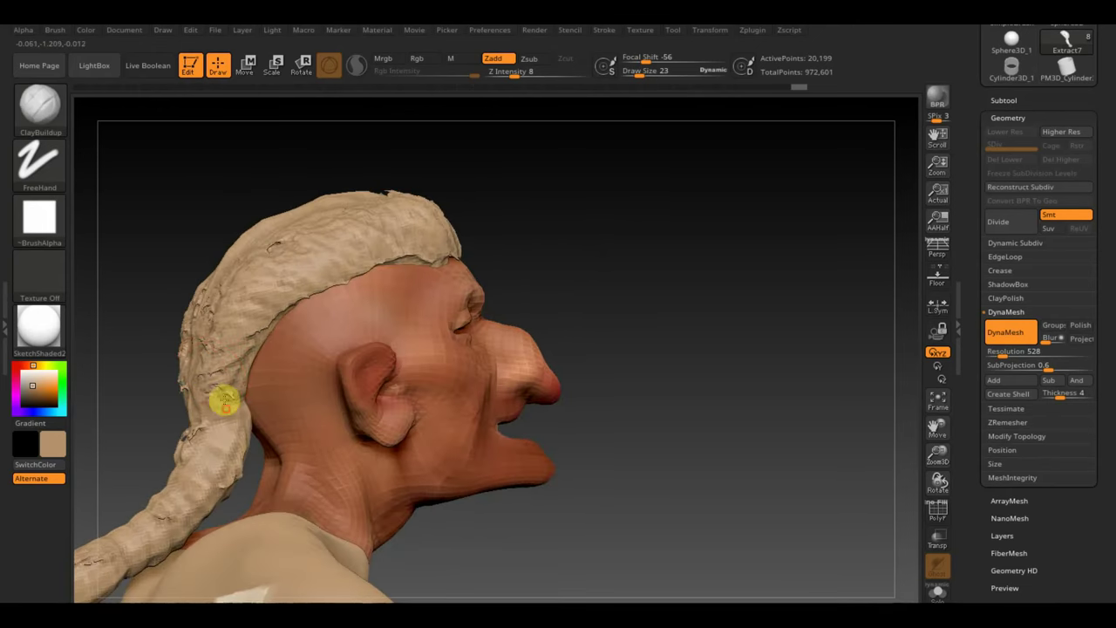
{"action": "left_click_drag", "start_coordinate": [224, 401], "coordinate": [198, 436]}
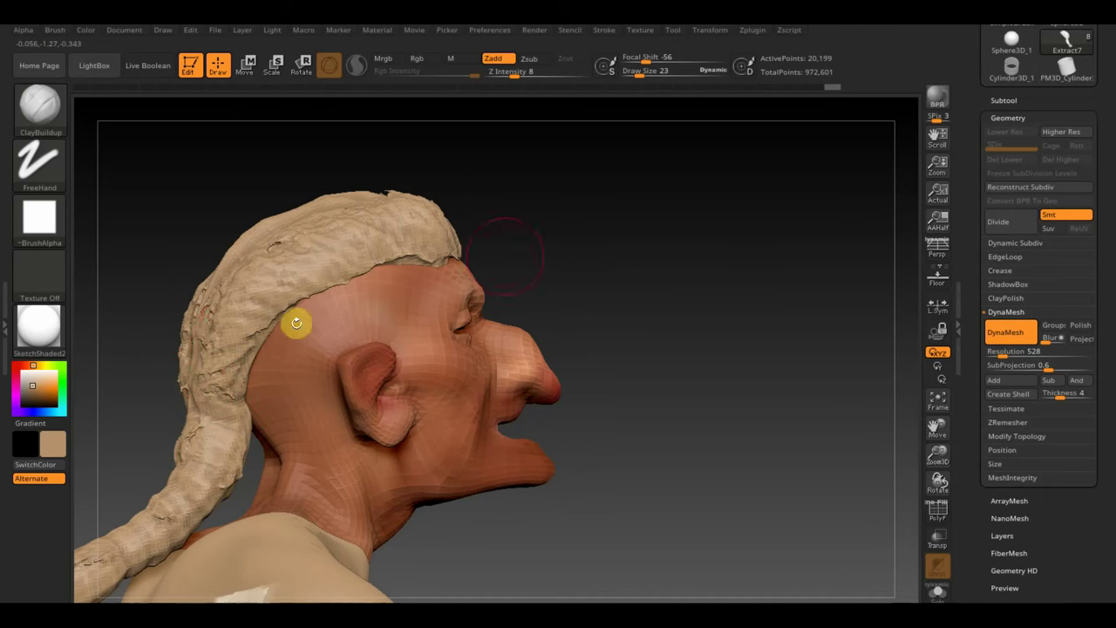
{"action": "mouse_move", "coordinate": [558, 306]}
{"action": "left_mouse_down"}
{"action": "mouse_move", "coordinate": [551, 289]}
{"action": "mouse_move", "coordinate": [550, 317]}
{"action": "mouse_move", "coordinate": [482, 286]}
{"action": "mouse_move", "coordinate": [299, 259]}
{"action": "mouse_move", "coordinate": [541, 239]}
{"action": "mouse_move", "coordinate": [630, 269]}
{"action": "left_mouse_up"}
{"action": "left_click_drag", "start_coordinate": [647, 71], "coordinate": [623, 71]}
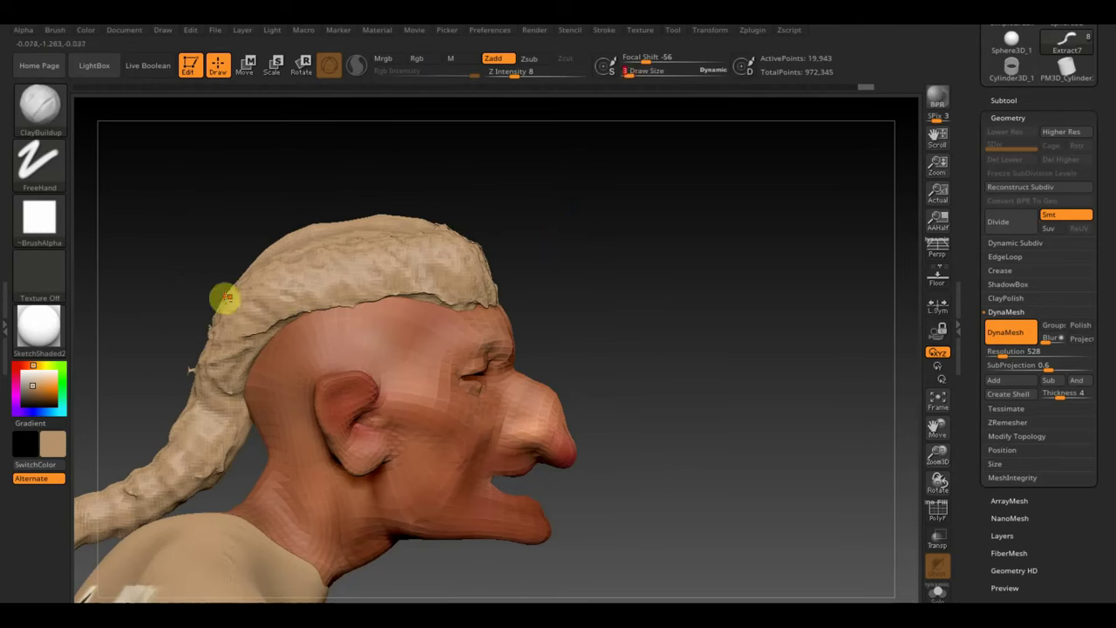
Step: Set Z Intensity 22 and Draw Size 8, then sculpt strands across the top and back of the hair
{"action": "left_click", "coordinate": [517, 76]}
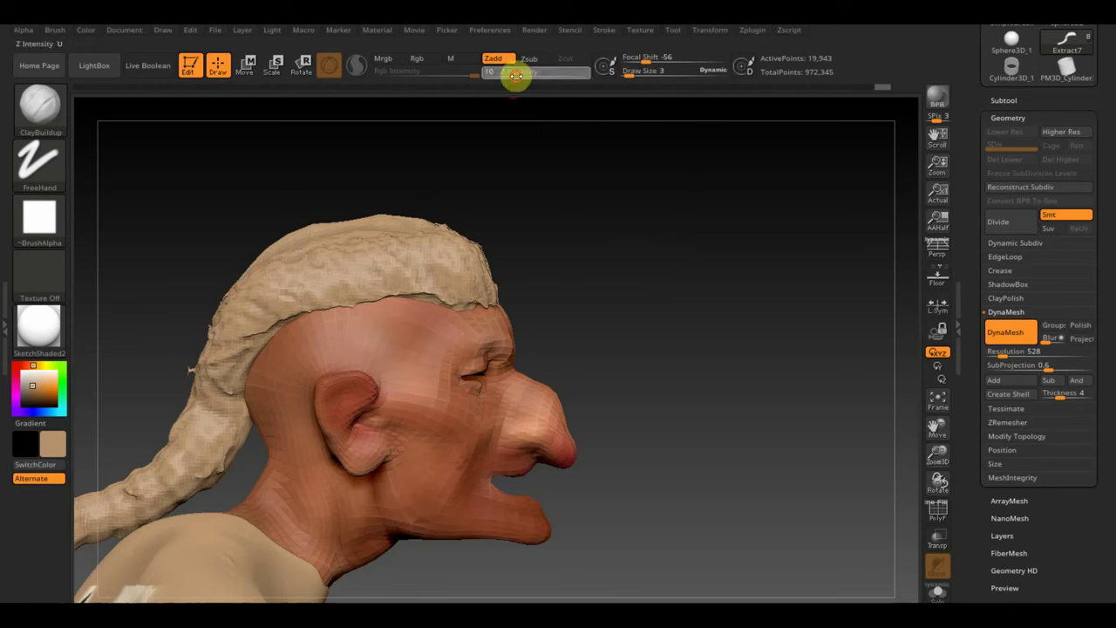
{"action": "left_click_drag", "start_coordinate": [533, 77], "coordinate": [528, 80]}
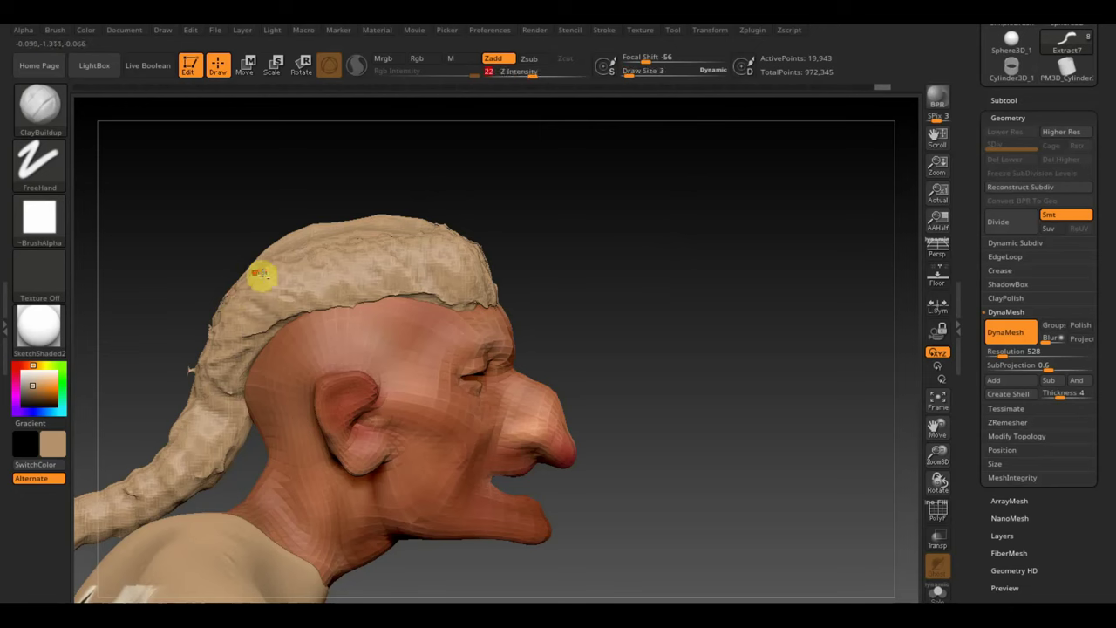
{"action": "left_click", "coordinate": [633, 75]}
{"action": "type", "text": "8"}
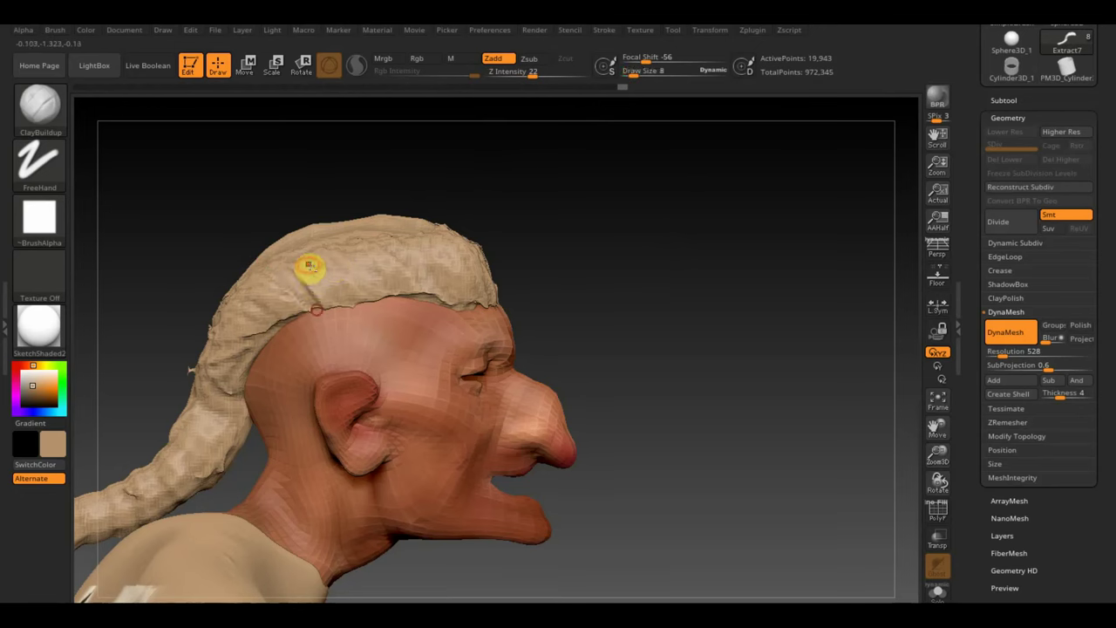
{"action": "left_click", "coordinate": [324, 253]}
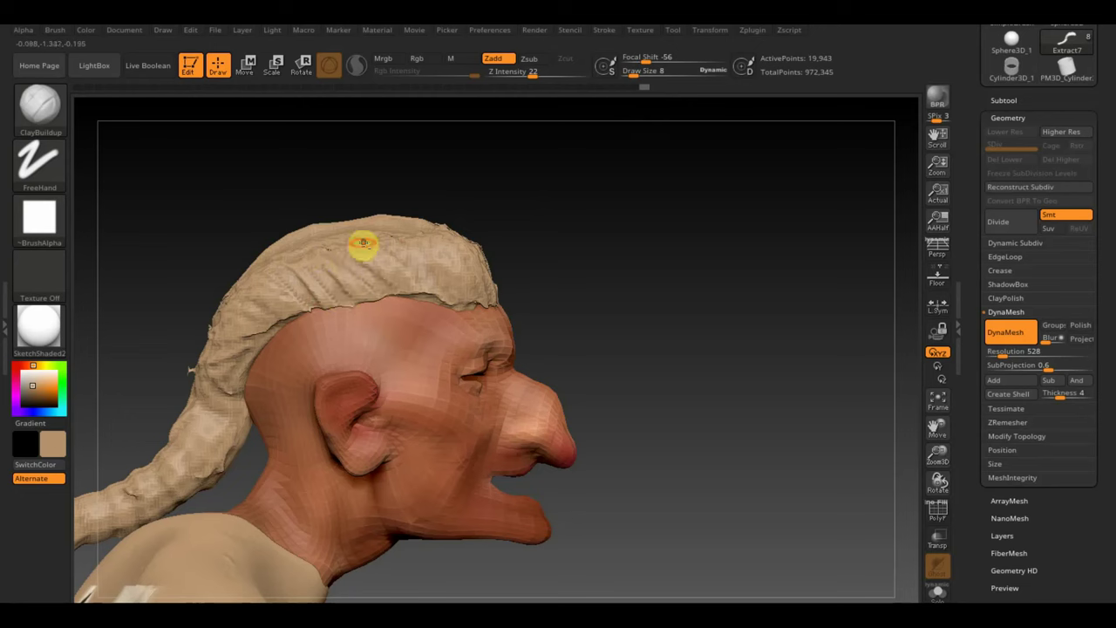
{"action": "left_click", "coordinate": [451, 245]}
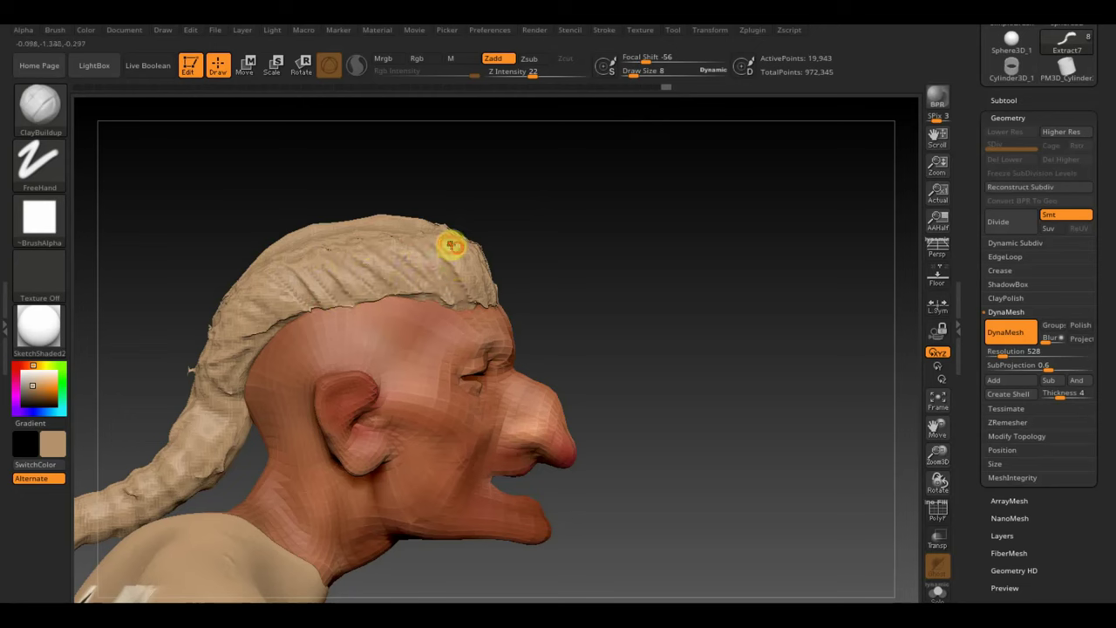
{"action": "mouse_move", "coordinate": [484, 310]}
{"action": "left_mouse_down"}
{"action": "mouse_move", "coordinate": [283, 273]}
{"action": "mouse_move", "coordinate": [249, 300]}
{"action": "left_mouse_up"}
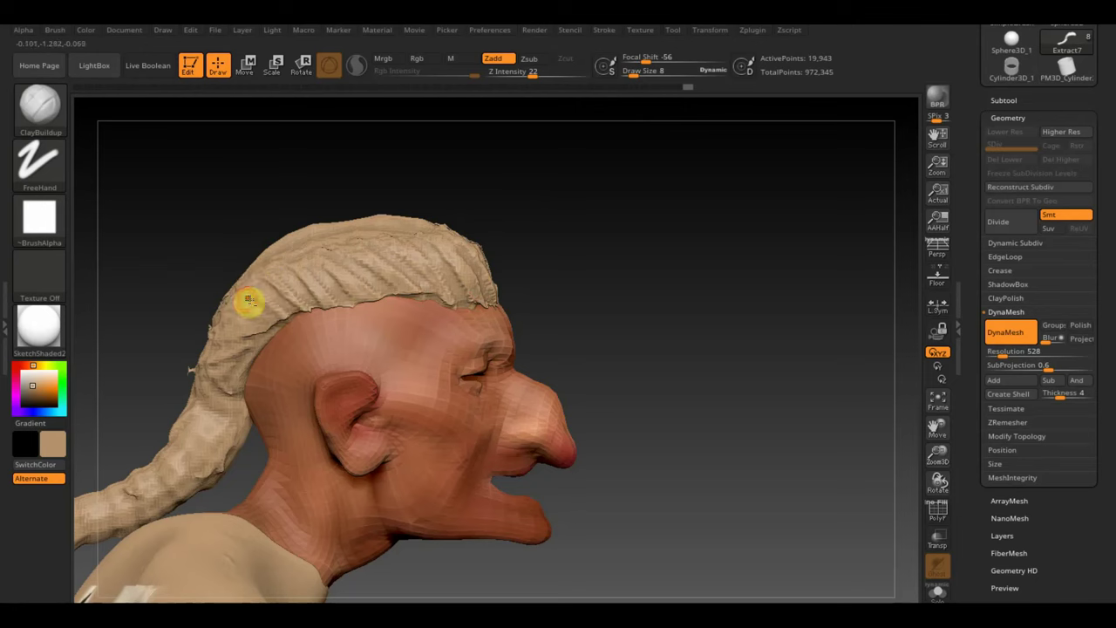
{"action": "mouse_move", "coordinate": [225, 343]}
{"action": "left_mouse_down"}
{"action": "mouse_move", "coordinate": [249, 357]}
{"action": "mouse_move", "coordinate": [176, 377]}
{"action": "mouse_move", "coordinate": [236, 419]}
{"action": "left_mouse_up"}
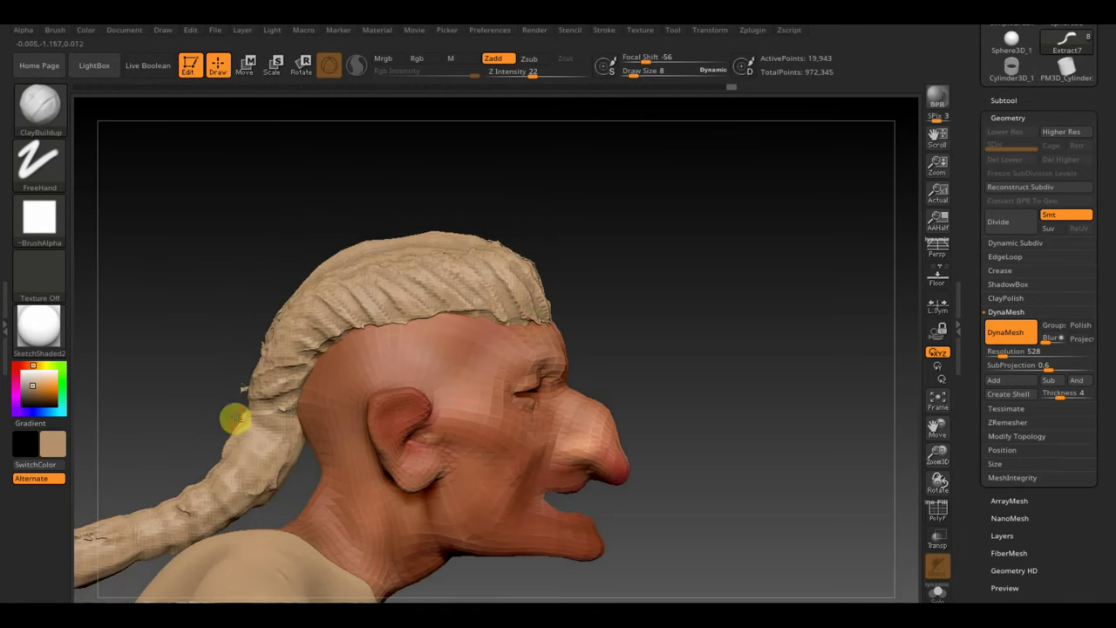
Step: Sculpt ridges along the braid and build its end into a bulkier knot
{"action": "left_click_drag", "start_coordinate": [170, 338], "coordinate": [314, 209]}
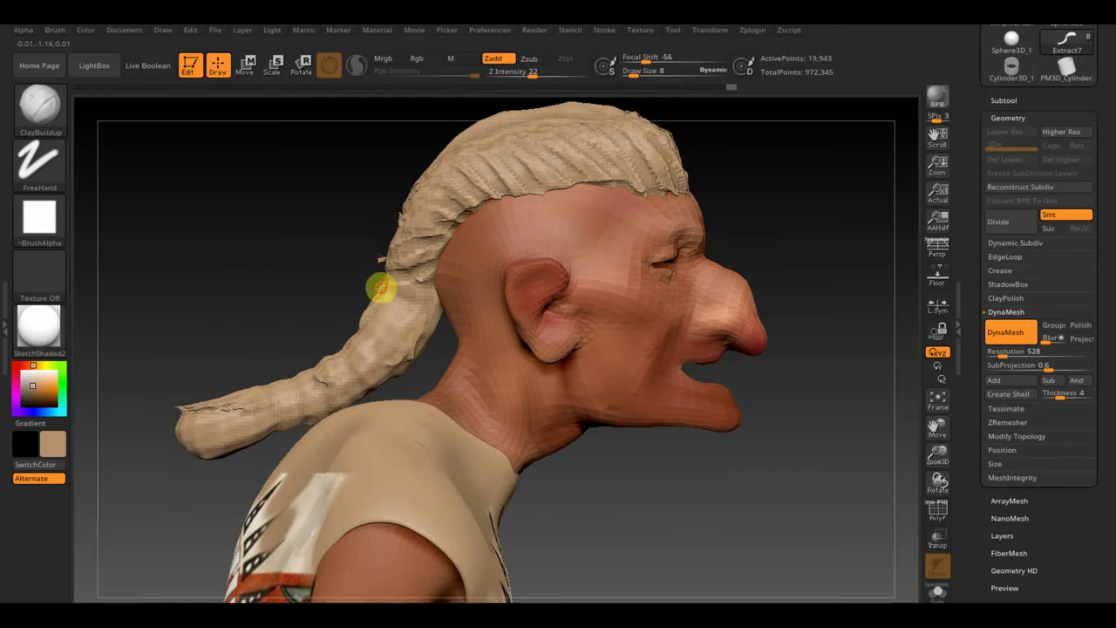
{"action": "mouse_move", "coordinate": [365, 320]}
{"action": "left_mouse_down"}
{"action": "mouse_move", "coordinate": [410, 342]}
{"action": "mouse_move", "coordinate": [360, 340]}
{"action": "mouse_move", "coordinate": [410, 390]}
{"action": "left_mouse_up"}
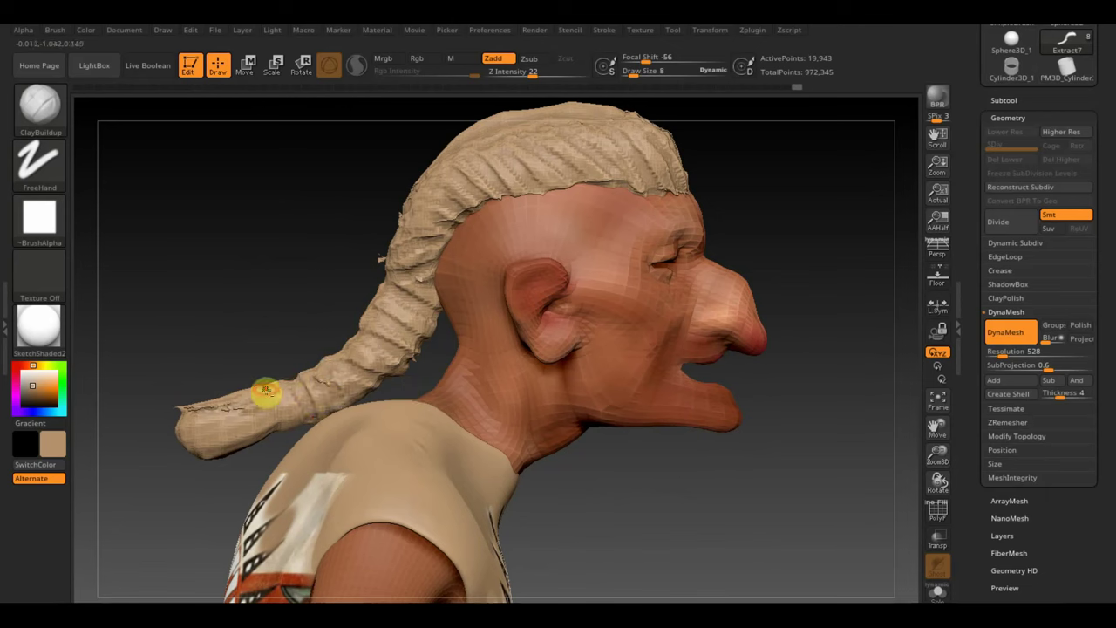
{"action": "mouse_move", "coordinate": [257, 415]}
{"action": "left_mouse_down"}
{"action": "mouse_move", "coordinate": [145, 406]}
{"action": "mouse_move", "coordinate": [252, 404]}
{"action": "mouse_move", "coordinate": [180, 410]}
{"action": "left_mouse_up"}
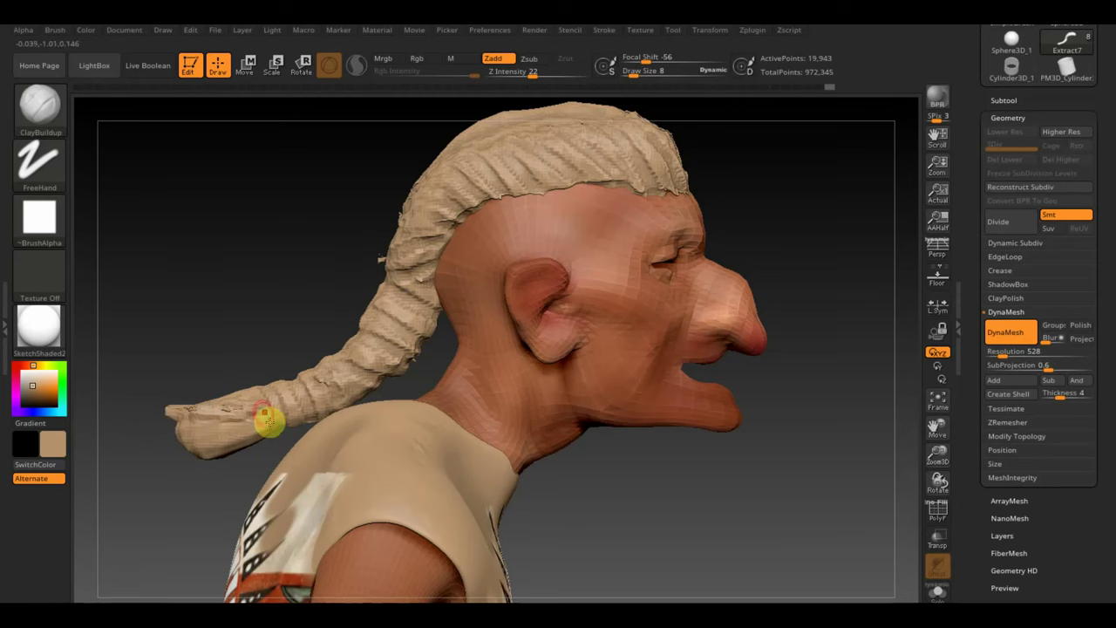
{"action": "mouse_move", "coordinate": [269, 422]}
{"action": "left_mouse_down"}
{"action": "mouse_move", "coordinate": [169, 441]}
{"action": "mouse_move", "coordinate": [264, 418]}
{"action": "mouse_move", "coordinate": [242, 434]}
{"action": "left_mouse_up"}
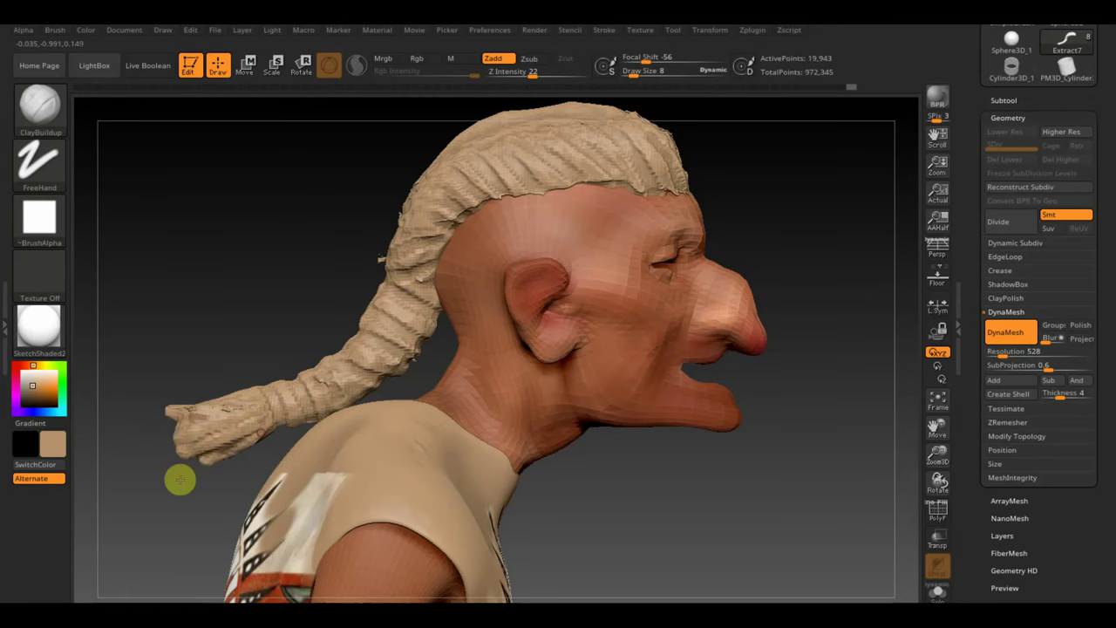
{"action": "left_click_drag", "start_coordinate": [229, 332], "coordinate": [267, 391]}
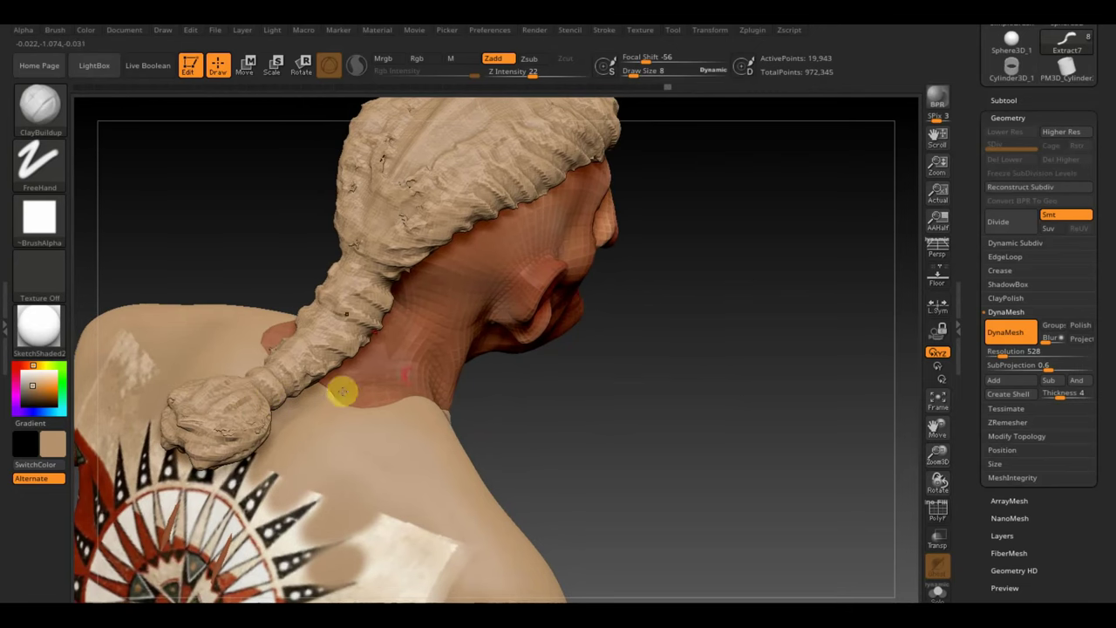
Step: Thicken the hairline with clay along the forehead and temple edge
{"action": "left_click_drag", "start_coordinate": [668, 352], "coordinate": [721, 332]}
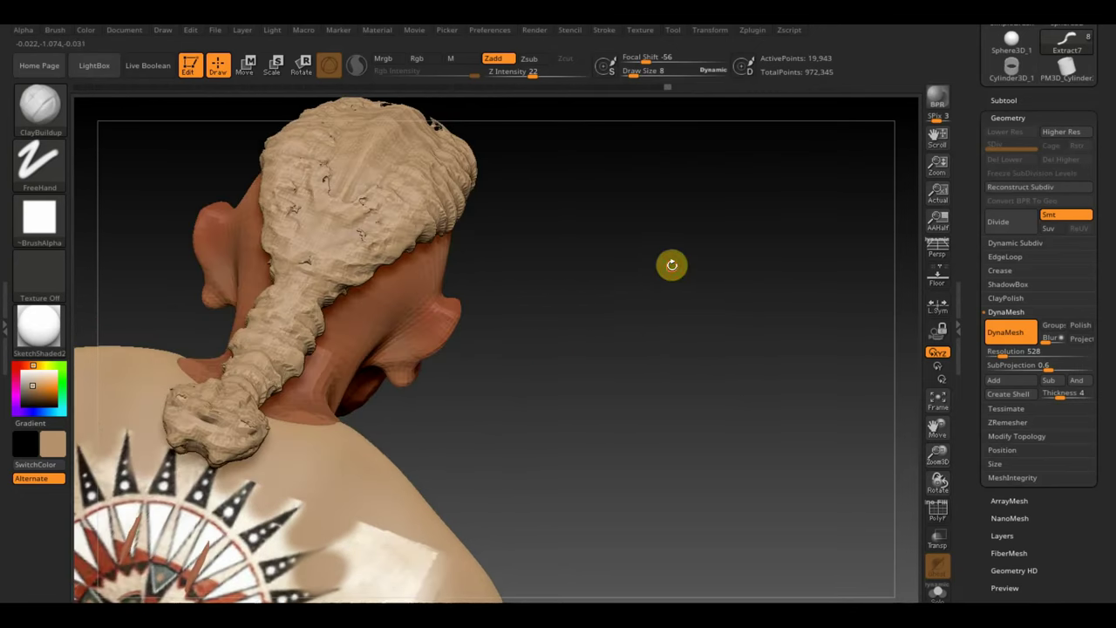
{"action": "mouse_move", "coordinate": [672, 265]}
{"action": "left_mouse_down"}
{"action": "mouse_move", "coordinate": [673, 381]}
{"action": "mouse_move", "coordinate": [619, 406]}
{"action": "mouse_move", "coordinate": [633, 282]}
{"action": "mouse_move", "coordinate": [666, 314]}
{"action": "mouse_move", "coordinate": [573, 262]}
{"action": "left_mouse_up"}
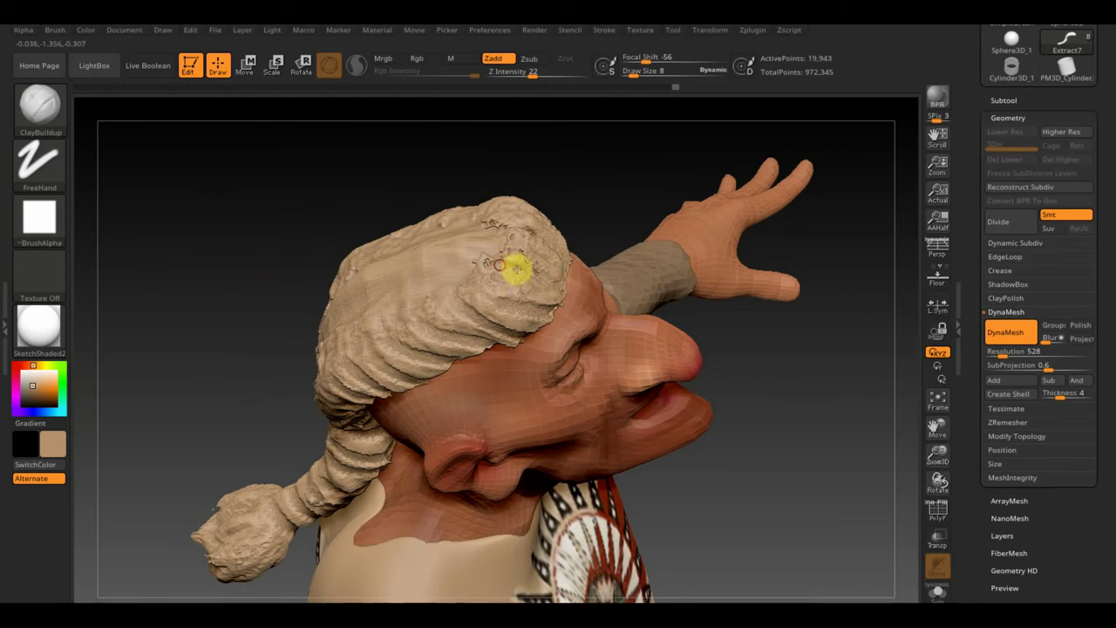
{"action": "mouse_move", "coordinate": [581, 242]}
{"action": "right_mouse_down"}
{"action": "mouse_move", "coordinate": [581, 212]}
{"action": "mouse_move", "coordinate": [572, 258]}
{"action": "right_mouse_up"}
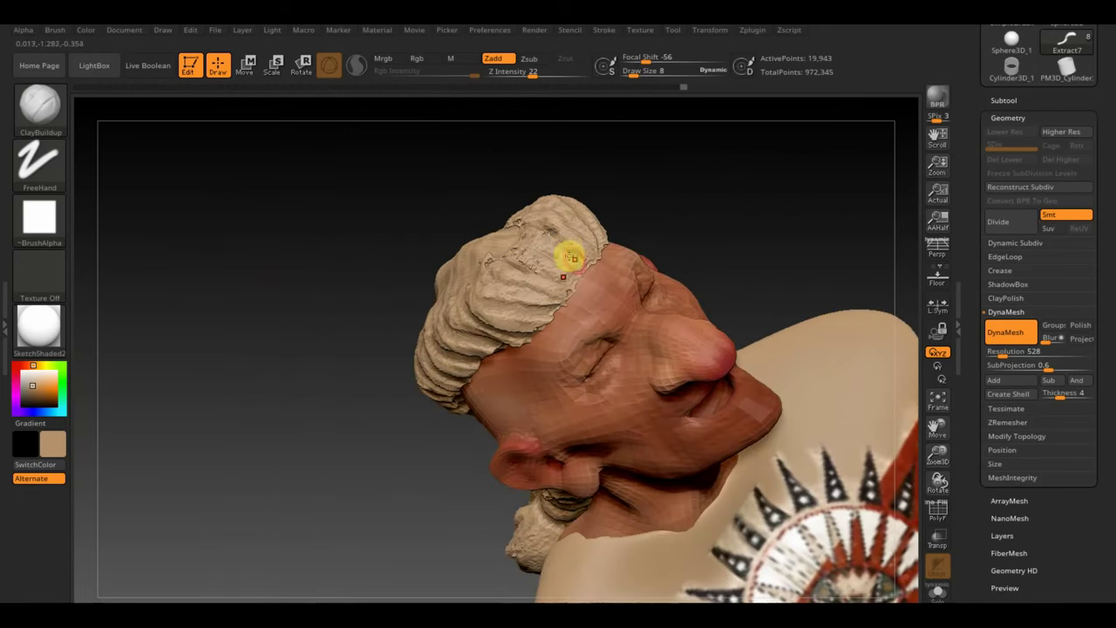
{"action": "mouse_move", "coordinate": [524, 245]}
{"action": "left_mouse_down"}
{"action": "mouse_move", "coordinate": [577, 269]}
{"action": "mouse_move", "coordinate": [531, 287]}
{"action": "mouse_move", "coordinate": [567, 294]}
{"action": "mouse_move", "coordinate": [491, 311]}
{"action": "mouse_move", "coordinate": [520, 347]}
{"action": "mouse_move", "coordinate": [429, 369]}
{"action": "left_mouse_up"}
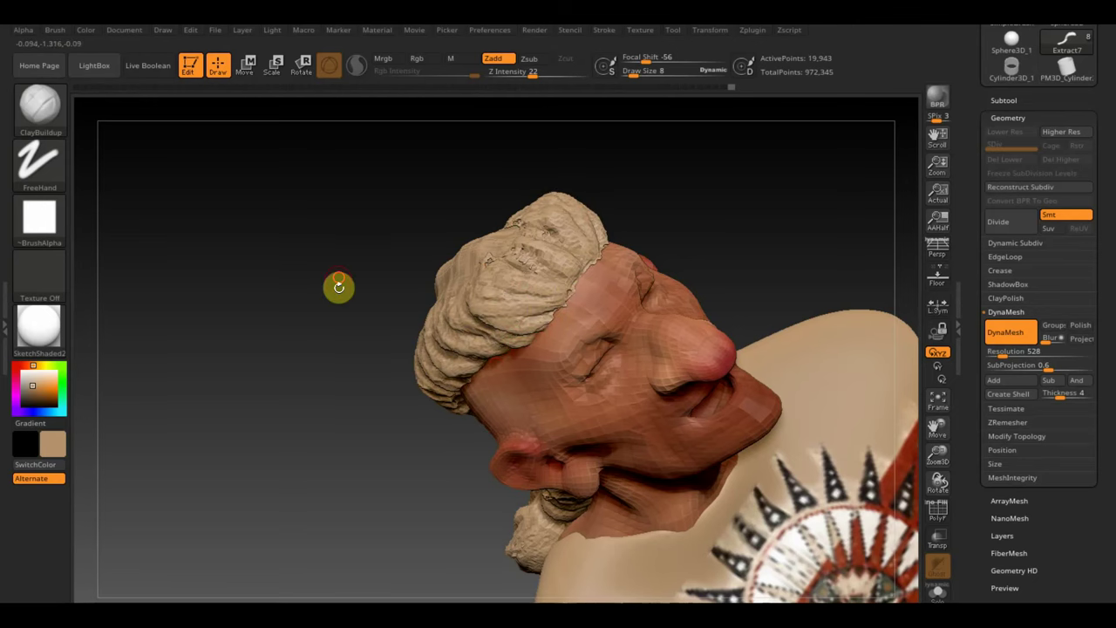
{"action": "left_click_drag", "start_coordinate": [337, 287], "coordinate": [440, 192]}
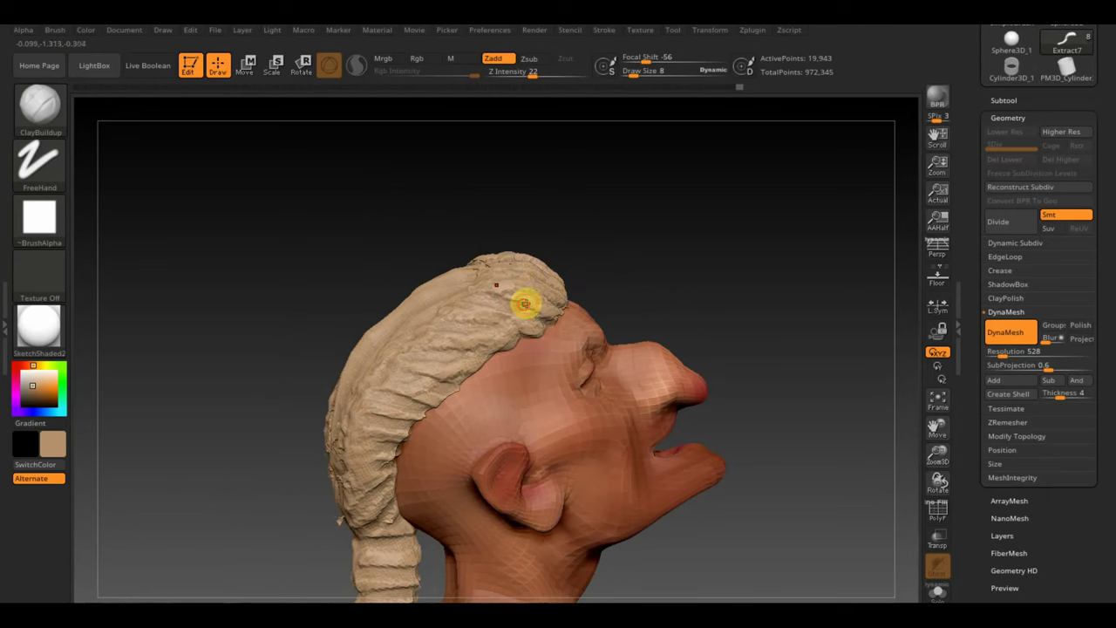
{"action": "mouse_move", "coordinate": [506, 322]}
{"action": "left_mouse_down"}
{"action": "mouse_move", "coordinate": [489, 349]}
{"action": "mouse_move", "coordinate": [364, 394]}
{"action": "mouse_move", "coordinate": [415, 418]}
{"action": "mouse_move", "coordinate": [386, 438]}
{"action": "mouse_move", "coordinate": [382, 474]}
{"action": "left_mouse_up"}
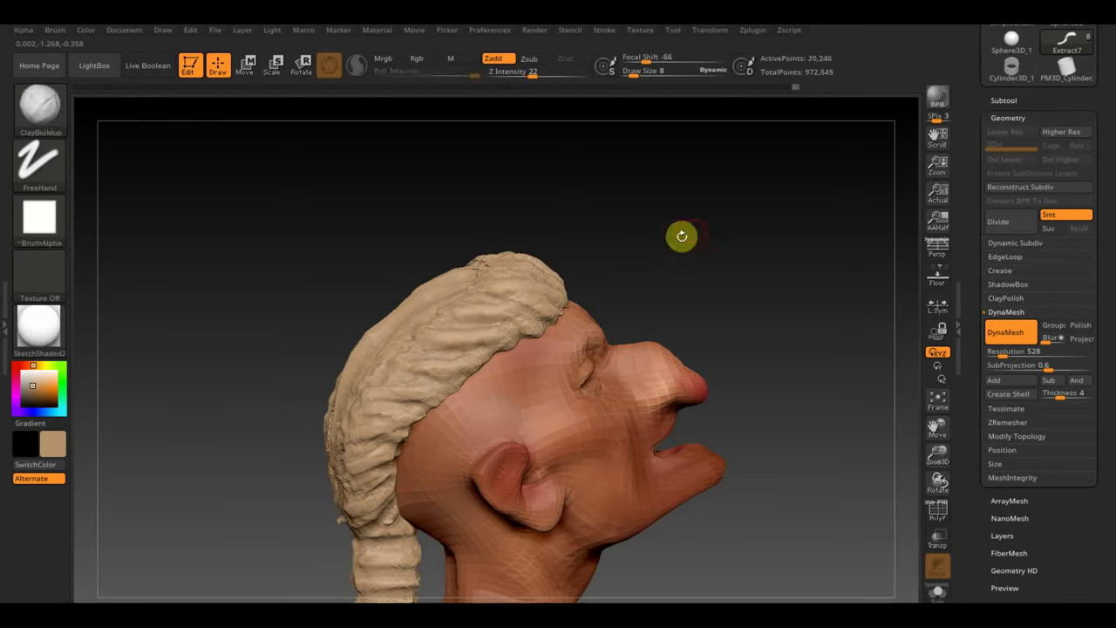
{"action": "mouse_move", "coordinate": [716, 221]}
{"action": "left_mouse_down"}
{"action": "mouse_move", "coordinate": [666, 260]}
{"action": "mouse_move", "coordinate": [671, 297]}
{"action": "mouse_move", "coordinate": [675, 195]}
{"action": "left_mouse_up"}
Step: Set the secondary colour to light grey and enlarge the brush to size 99
{"action": "left_click_drag", "start_coordinate": [494, 317], "coordinate": [417, 326], "text": "shift"}
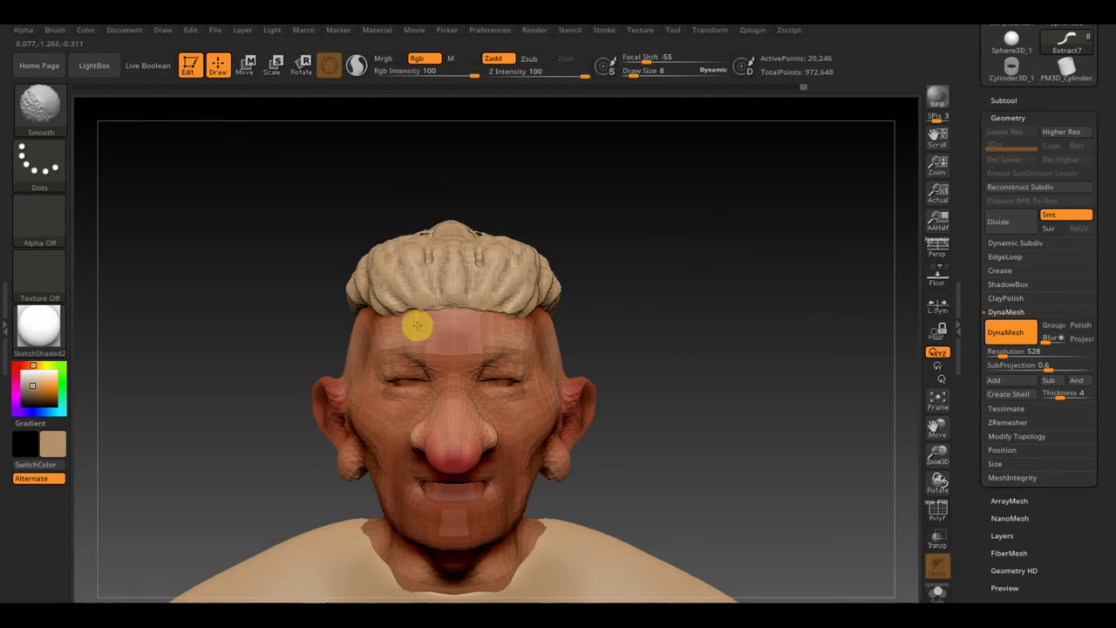
{"action": "mouse_move", "coordinate": [670, 354]}
{"action": "left_mouse_down", "text": "alt"}
{"action": "mouse_move", "coordinate": [621, 205]}
{"action": "mouse_move", "coordinate": [650, 187]}
{"action": "mouse_move", "coordinate": [685, 255]}
{"action": "left_mouse_up", "text": "alt"}
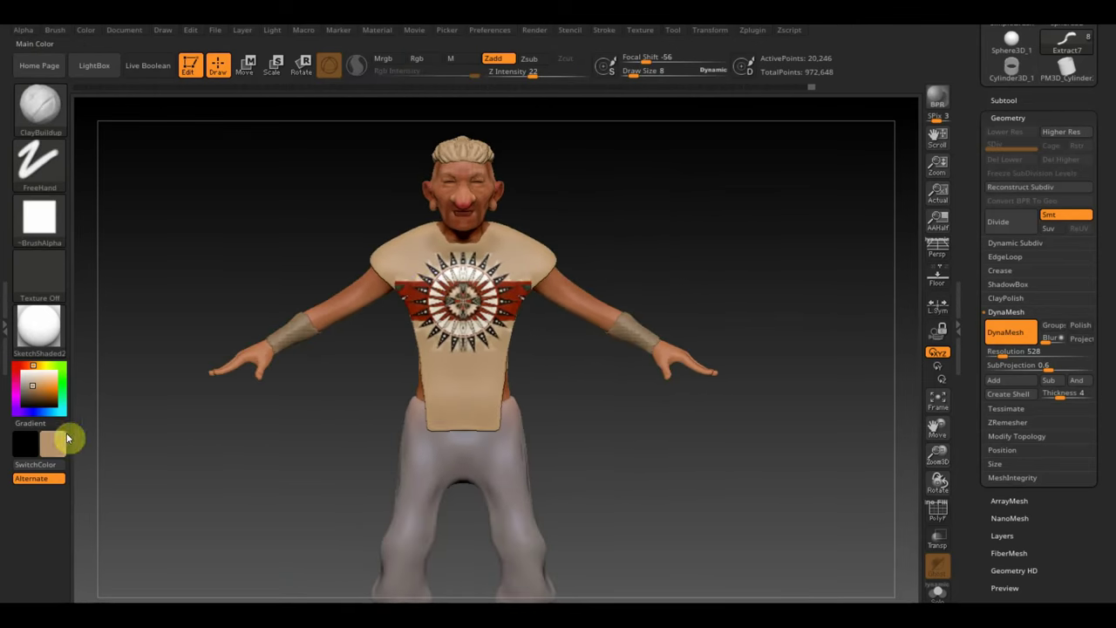
{"action": "left_click_drag", "start_coordinate": [66, 438], "coordinate": [40, 387]}
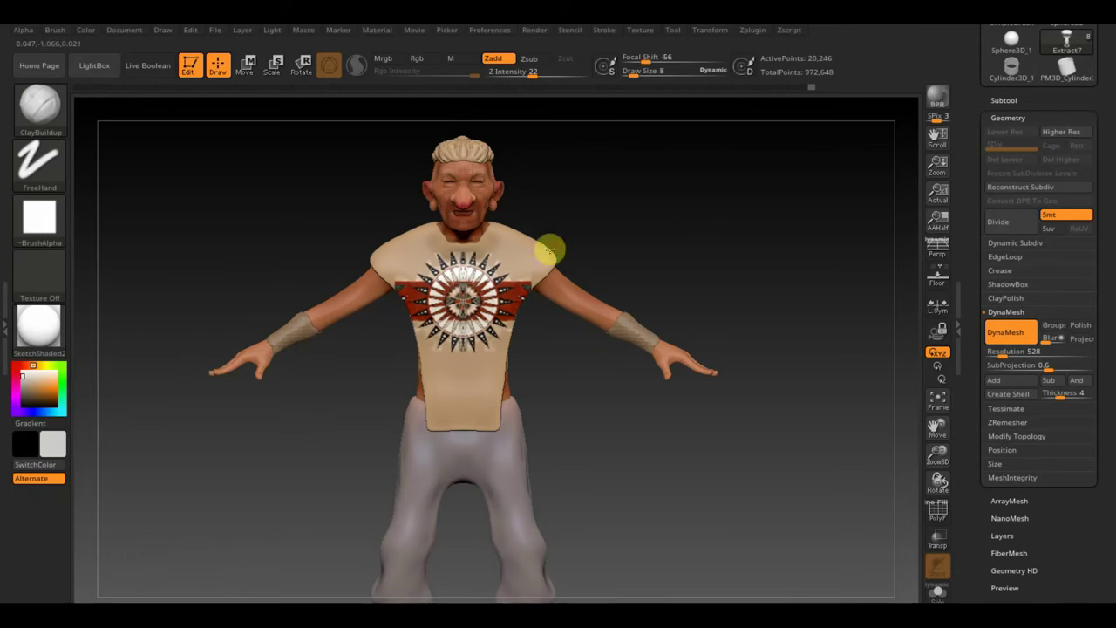
{"action": "mouse_move", "coordinate": [632, 221]}
{"action": "left_mouse_down"}
{"action": "mouse_move", "coordinate": [688, 217]}
{"action": "mouse_move", "coordinate": [716, 262]}
{"action": "mouse_move", "coordinate": [740, 242]}
{"action": "left_mouse_up"}
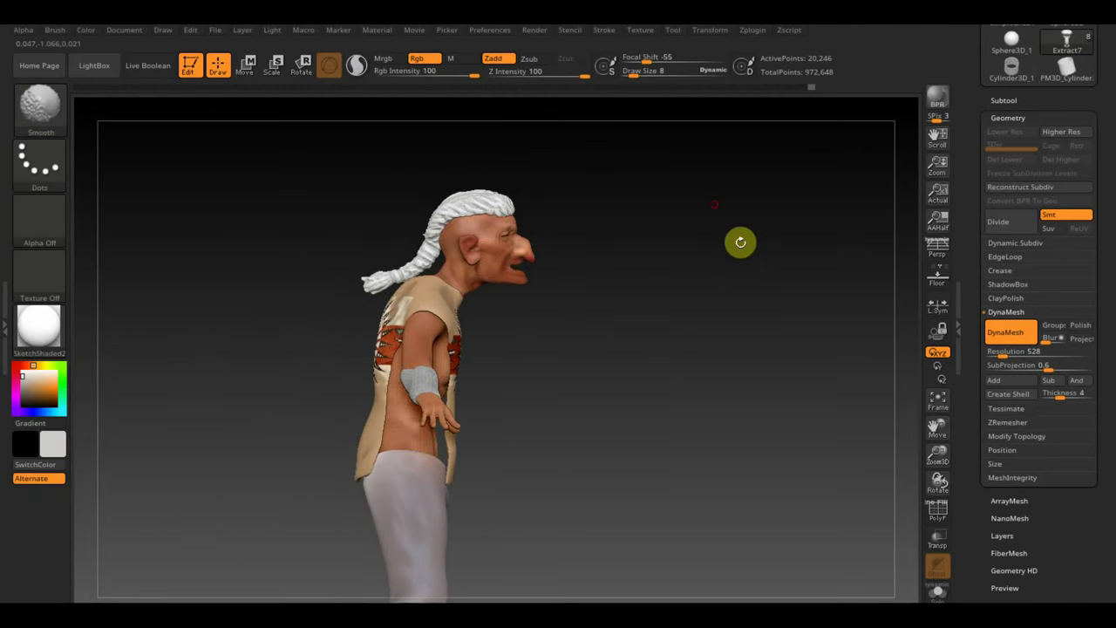
{"action": "left_click_drag", "start_coordinate": [635, 73], "coordinate": [654, 73]}
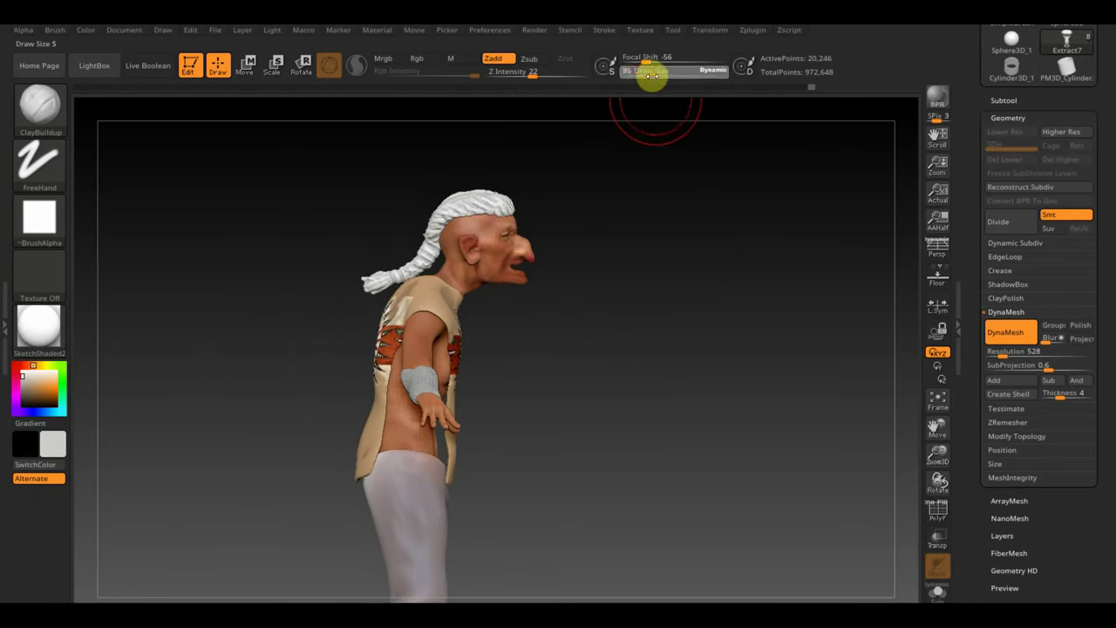
Step: Switch to the Standard brush in Rgb-only mode and paint the hair grey
{"action": "left_click", "coordinate": [40, 110]}
{"action": "left_click", "coordinate": [440, 122]}
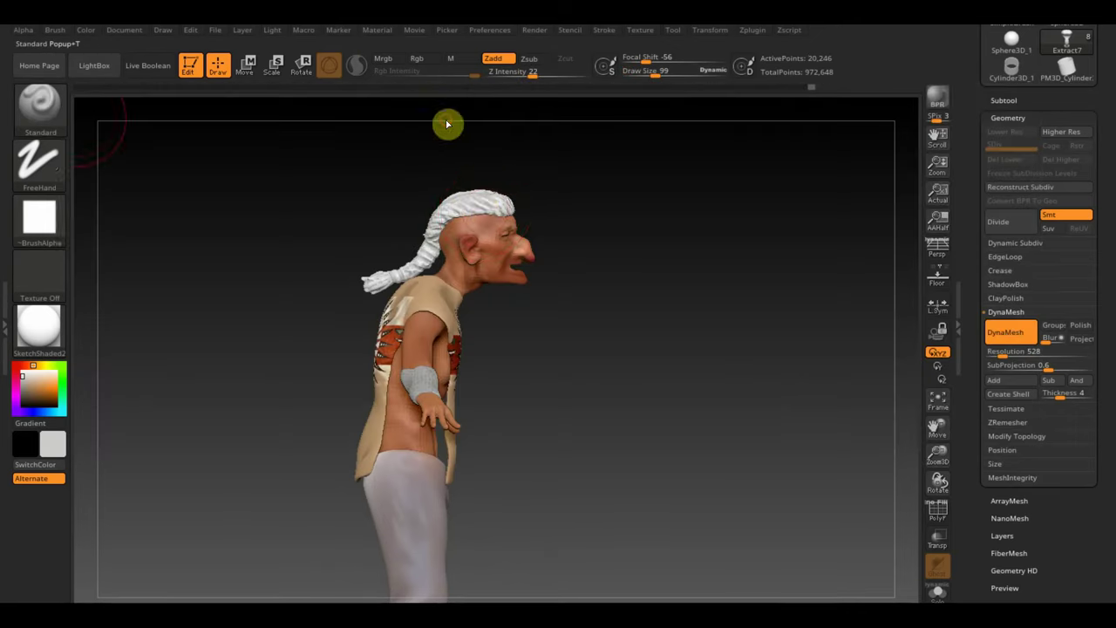
{"action": "key", "text": "shift"}
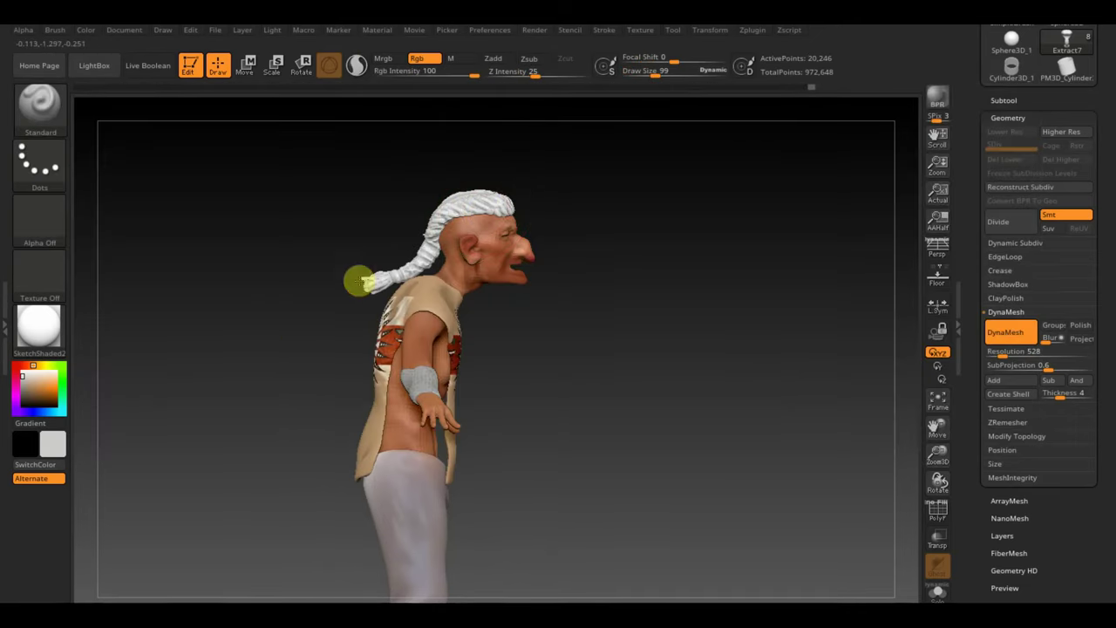
{"action": "left_click", "coordinate": [53, 450]}
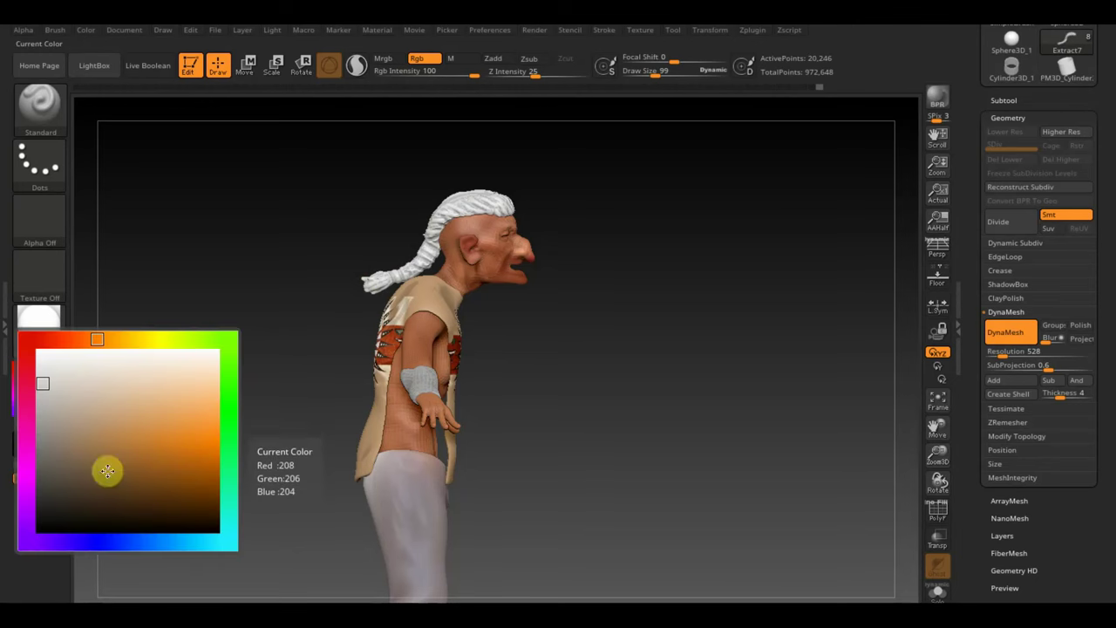
{"action": "left_click", "coordinate": [48, 481]}
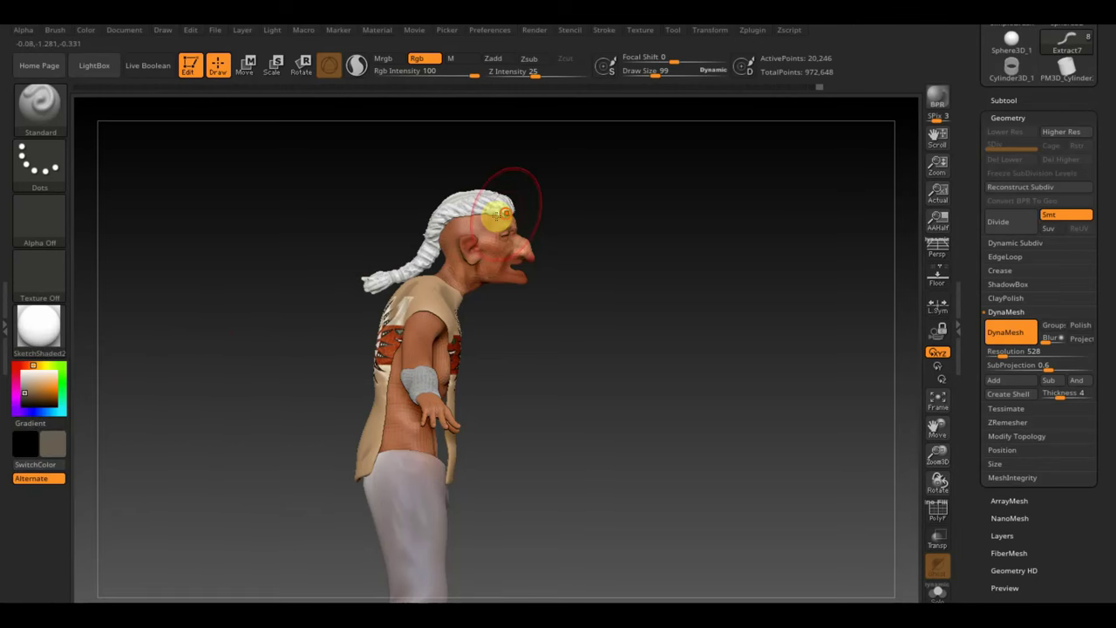
{"action": "mouse_move", "coordinate": [516, 195]}
{"action": "left_mouse_down"}
{"action": "mouse_move", "coordinate": [498, 194]}
{"action": "mouse_move", "coordinate": [352, 304]}
{"action": "left_mouse_up"}
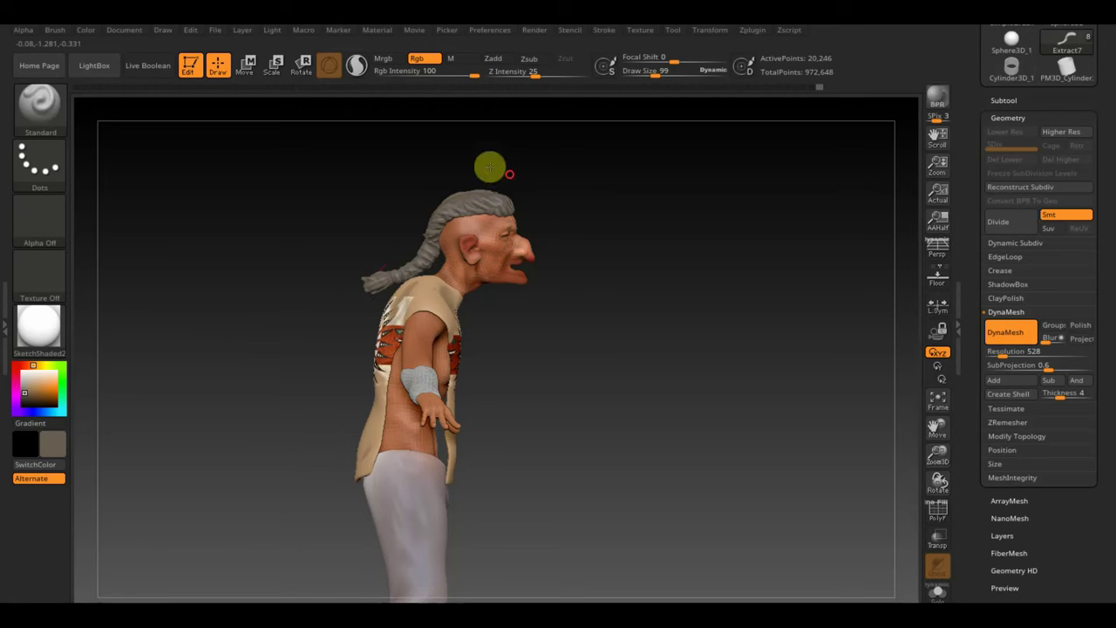
Step: Pick a near-black colour and paint the top of the hair black
{"action": "mouse_move", "coordinate": [490, 166]}
{"action": "left_mouse_down", "text": "shift"}
{"action": "mouse_move", "coordinate": [561, 219]}
{"action": "mouse_move", "coordinate": [93, 412]}
{"action": "left_mouse_up", "text": "shift"}
{"action": "left_click", "coordinate": [54, 448]}
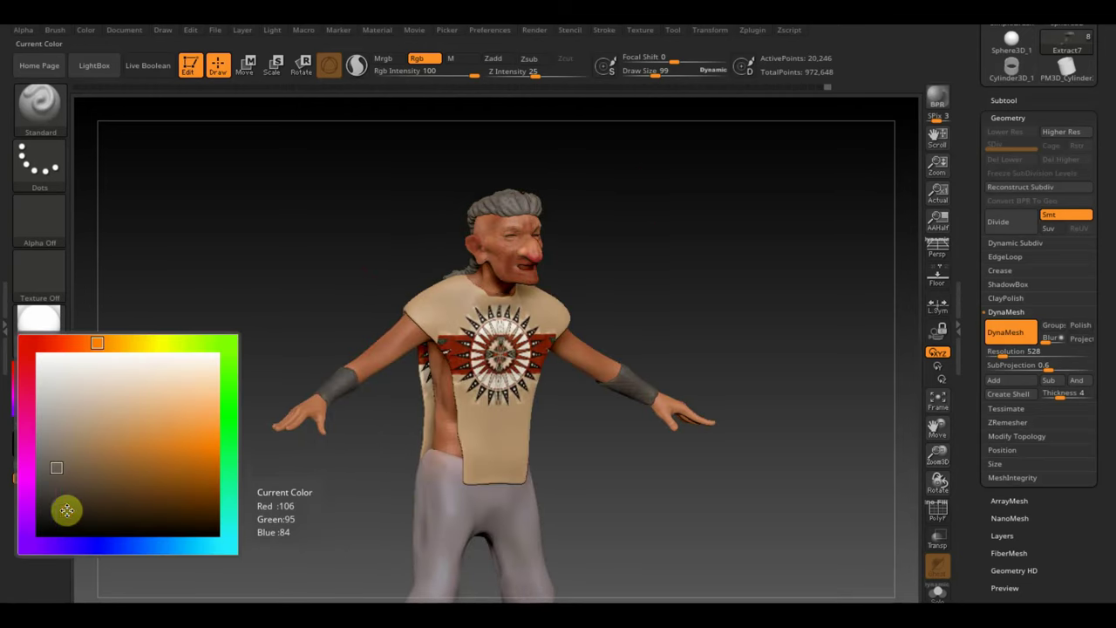
{"action": "left_click", "coordinate": [43, 515]}
{"action": "left_click_drag", "start_coordinate": [533, 212], "coordinate": [471, 199]}
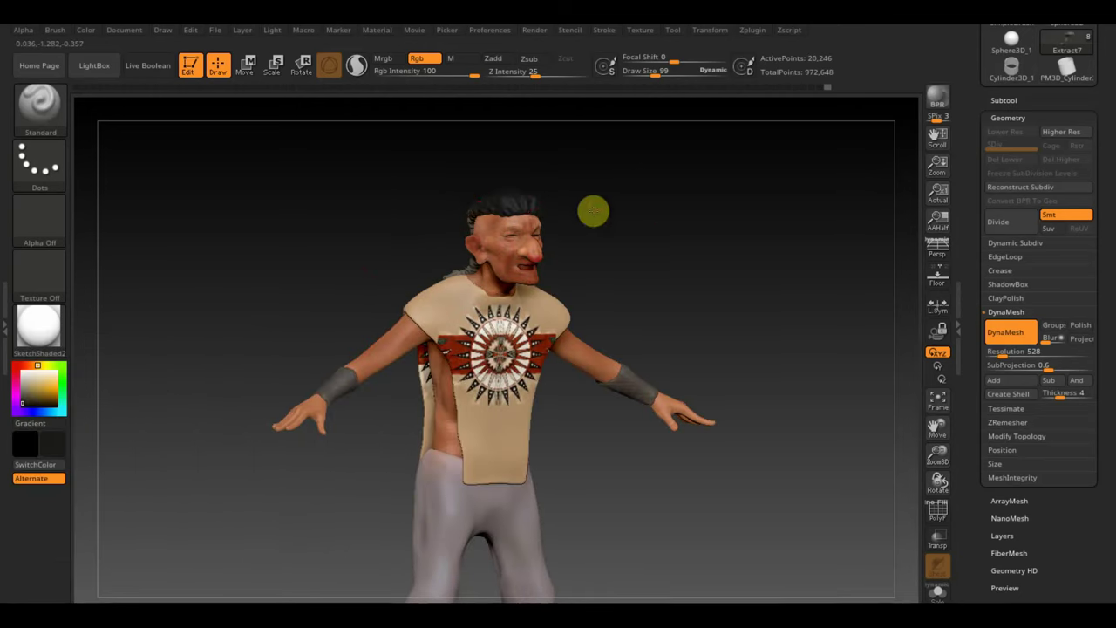
{"action": "left_click_drag", "start_coordinate": [631, 250], "coordinate": [538, 226]}
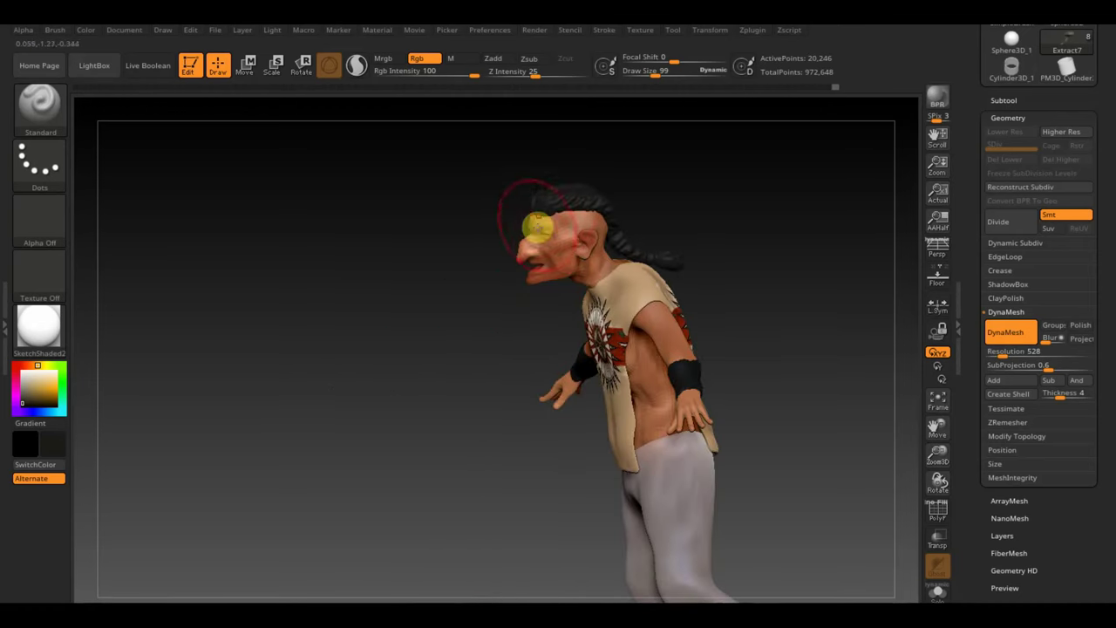
{"action": "left_click_drag", "start_coordinate": [763, 259], "coordinate": [860, 287]}
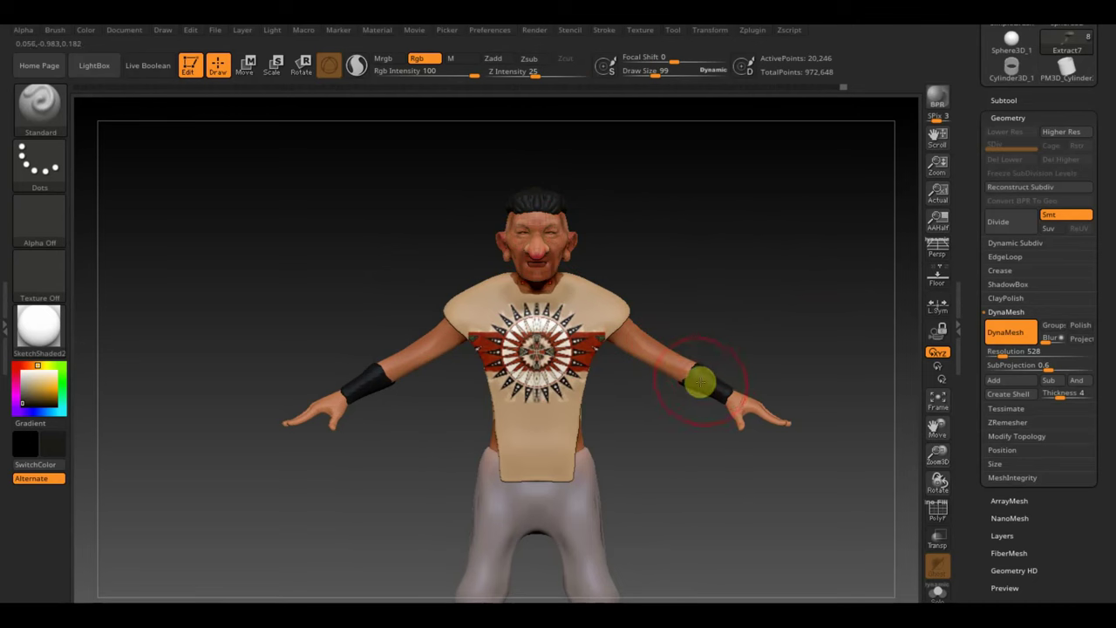
Step: Overlay the full-figure chief reference in Spotlight, enlarged and aligned over the whole figure
{"action": "mouse_move", "coordinate": [782, 357]}
{"action": "left_mouse_down"}
{"action": "mouse_move", "coordinate": [188, 218]}
{"action": "mouse_move", "coordinate": [197, 195]}
{"action": "left_mouse_up"}
{"action": "key", "text": "shift+z"}
{"action": "key", "text": "z"}
{"action": "left_click", "coordinate": [175, 597]}
{"action": "mouse_move", "coordinate": [216, 501]}
{"action": "left_mouse_down"}
{"action": "mouse_move", "coordinate": [205, 518]}
{"action": "mouse_move", "coordinate": [423, 432]}
{"action": "left_mouse_up"}
{"action": "left_click_drag", "start_coordinate": [452, 324], "coordinate": [630, 479]}
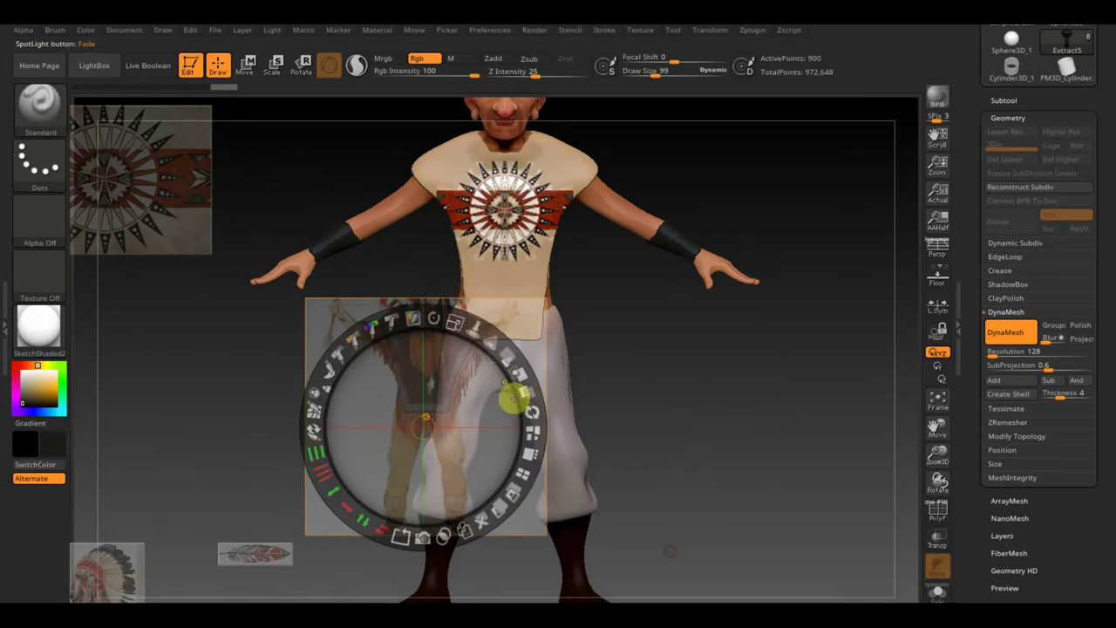
{"action": "left_click_drag", "start_coordinate": [454, 325], "coordinate": [524, 393]}
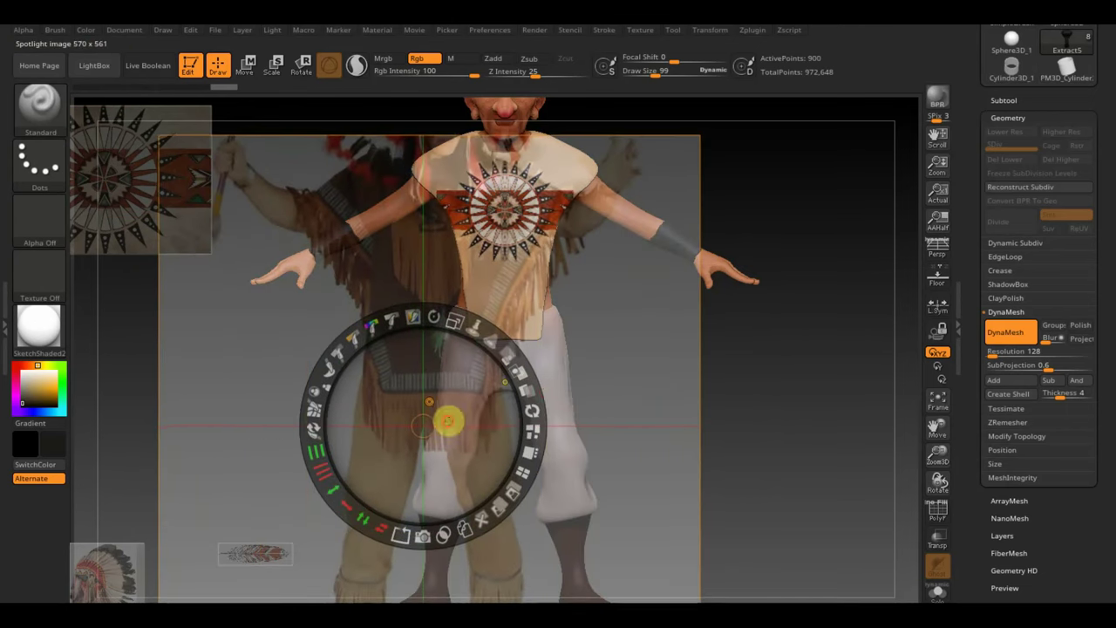
{"action": "mouse_move", "coordinate": [448, 418]}
{"action": "left_mouse_down"}
{"action": "mouse_move", "coordinate": [518, 291]}
{"action": "mouse_move", "coordinate": [528, 327]}
{"action": "left_mouse_up"}
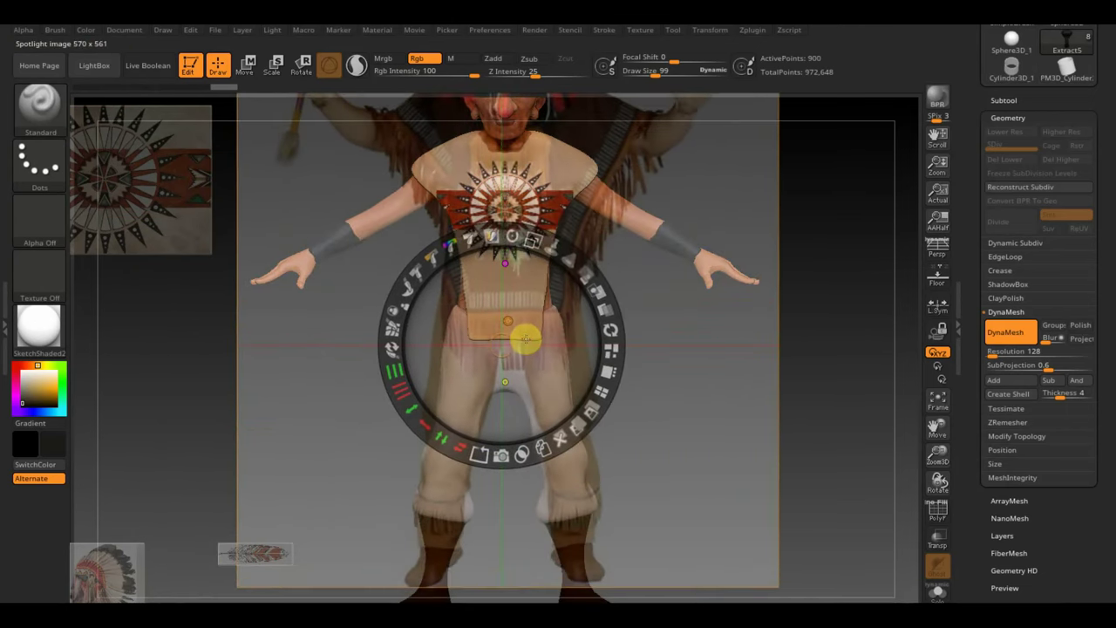
Step: Select the trousers, sample tan, and paint the trousers tan front and back
{"action": "key", "text": "z"}
{"action": "left_click", "coordinate": [455, 408], "text": "alt"}
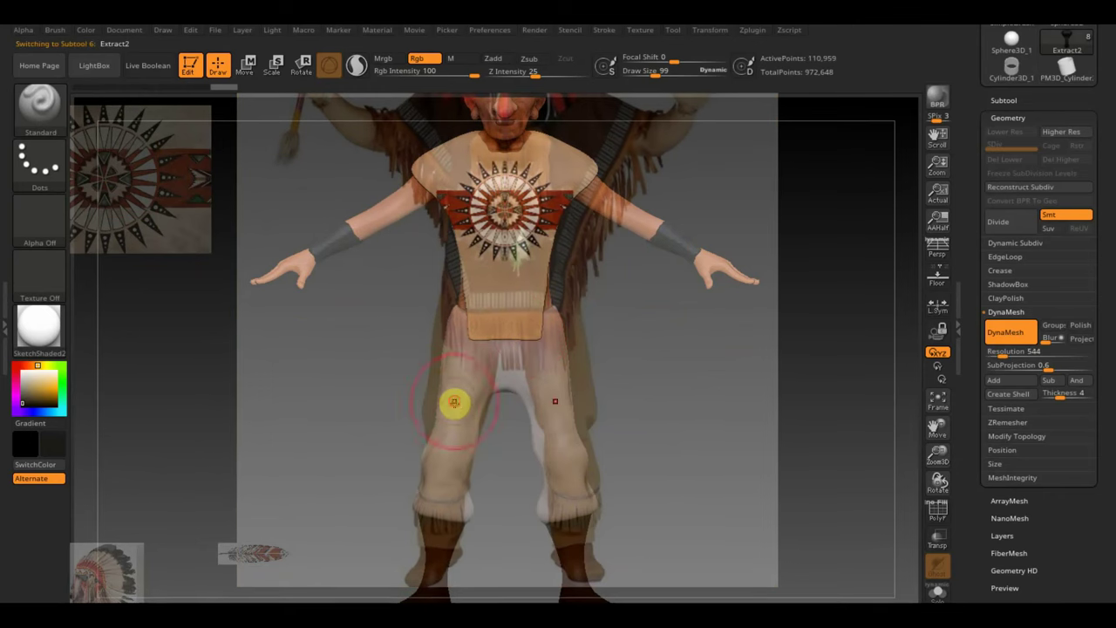
{"action": "key", "text": "shift+z"}
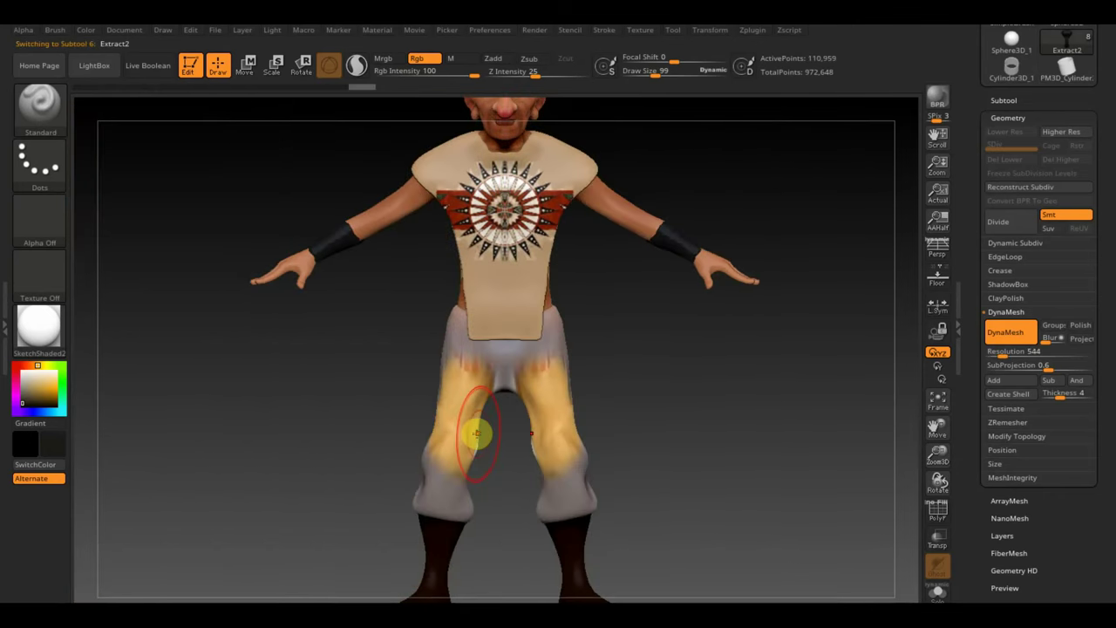
{"action": "key", "text": "c"}
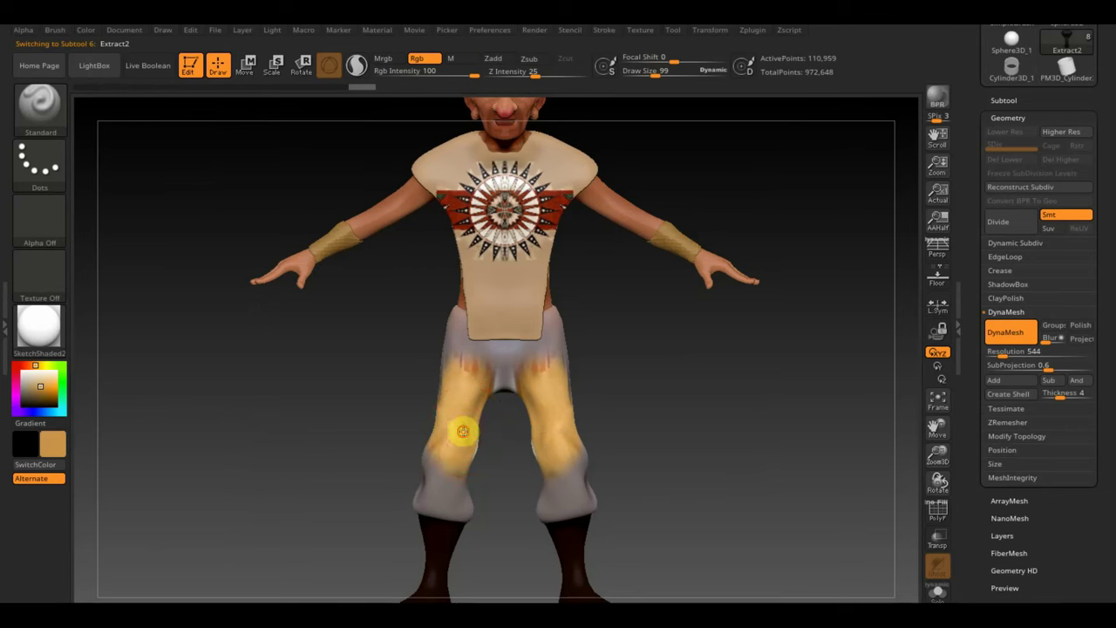
{"action": "left_click_drag", "start_coordinate": [464, 431], "coordinate": [589, 335]}
{"action": "mouse_move", "coordinate": [485, 451]}
{"action": "left_mouse_down"}
{"action": "mouse_move", "coordinate": [529, 491]}
{"action": "mouse_move", "coordinate": [372, 515]}
{"action": "left_mouse_up"}
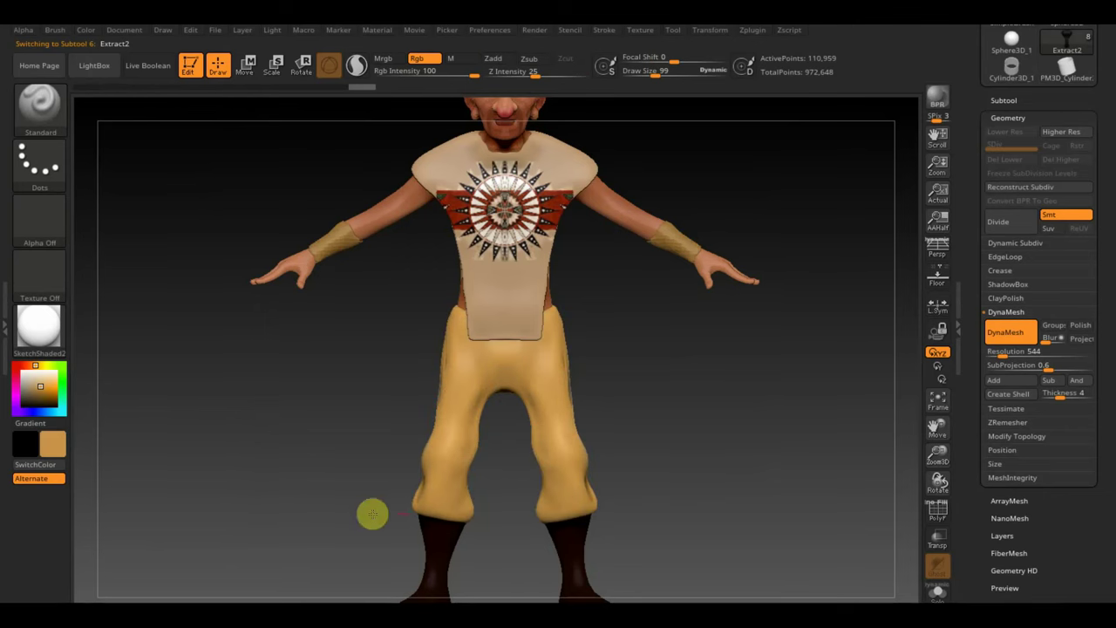
{"action": "mouse_move", "coordinate": [631, 467]}
{"action": "left_mouse_down"}
{"action": "mouse_move", "coordinate": [656, 468]}
{"action": "mouse_move", "coordinate": [491, 489]}
{"action": "left_mouse_up"}
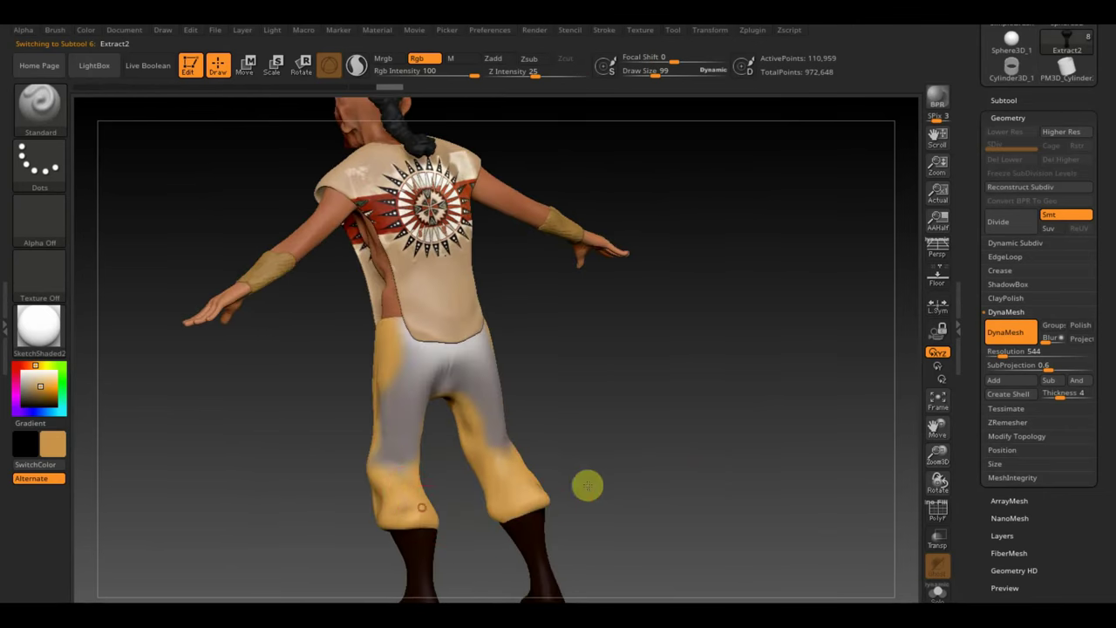
{"action": "left_click_drag", "start_coordinate": [588, 483], "coordinate": [340, 410]}
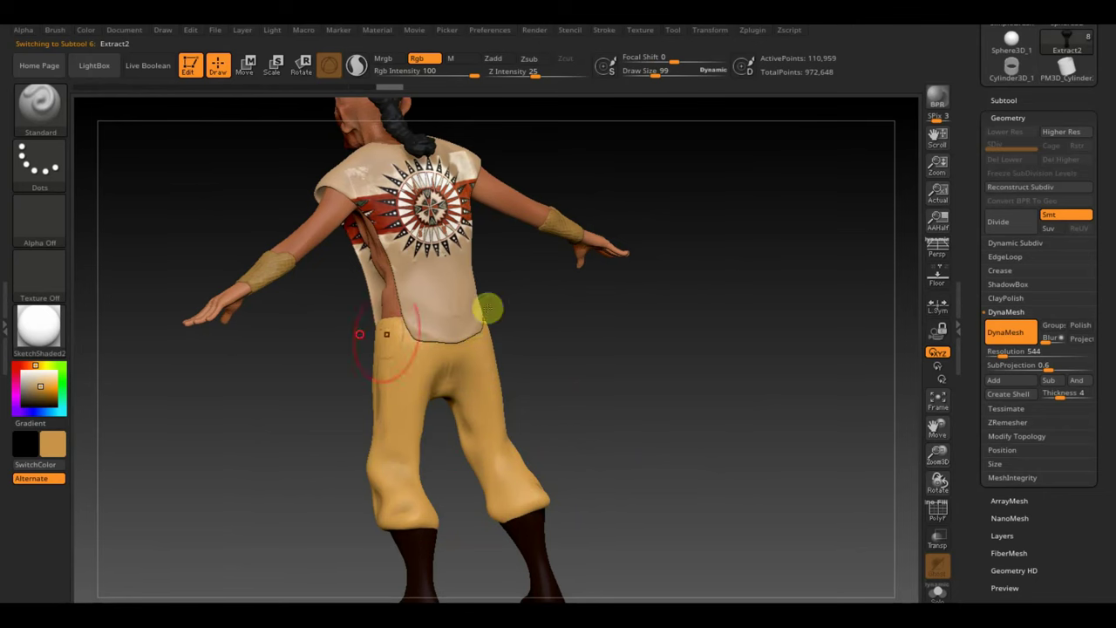
{"action": "mouse_move", "coordinate": [638, 306]}
{"action": "left_mouse_down"}
{"action": "mouse_move", "coordinate": [614, 354]}
{"action": "mouse_move", "coordinate": [637, 371]}
{"action": "mouse_move", "coordinate": [637, 354]}
{"action": "mouse_move", "coordinate": [810, 371]}
{"action": "mouse_move", "coordinate": [814, 392]}
{"action": "left_mouse_up"}
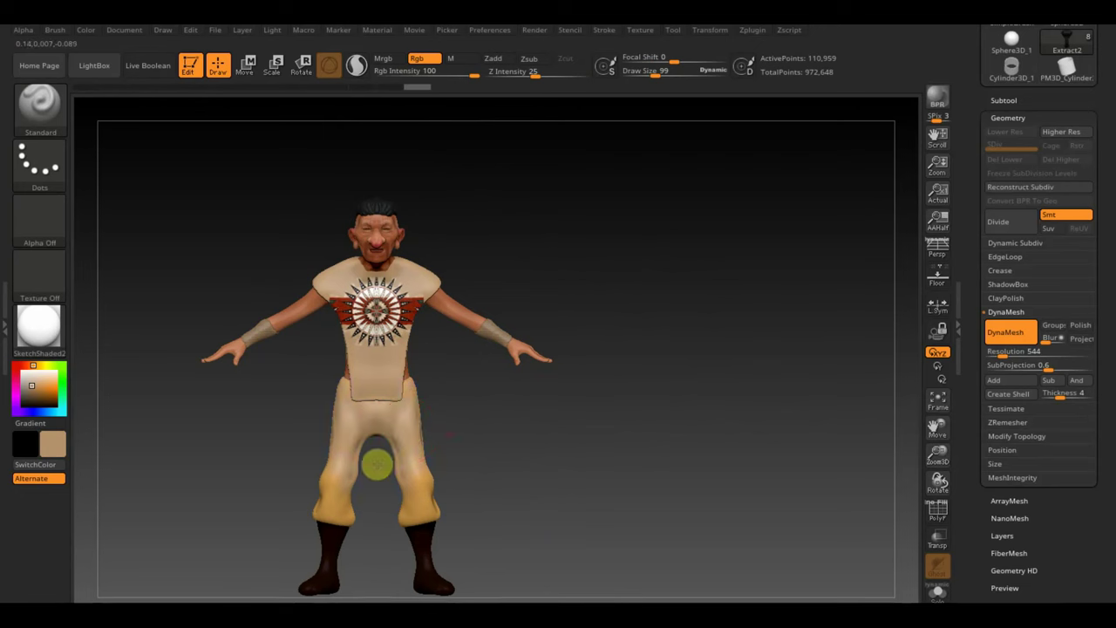
Step: Select the wristband subtool and divide it to subdivision level 3
{"action": "left_click_drag", "start_coordinate": [528, 495], "coordinate": [417, 502]}
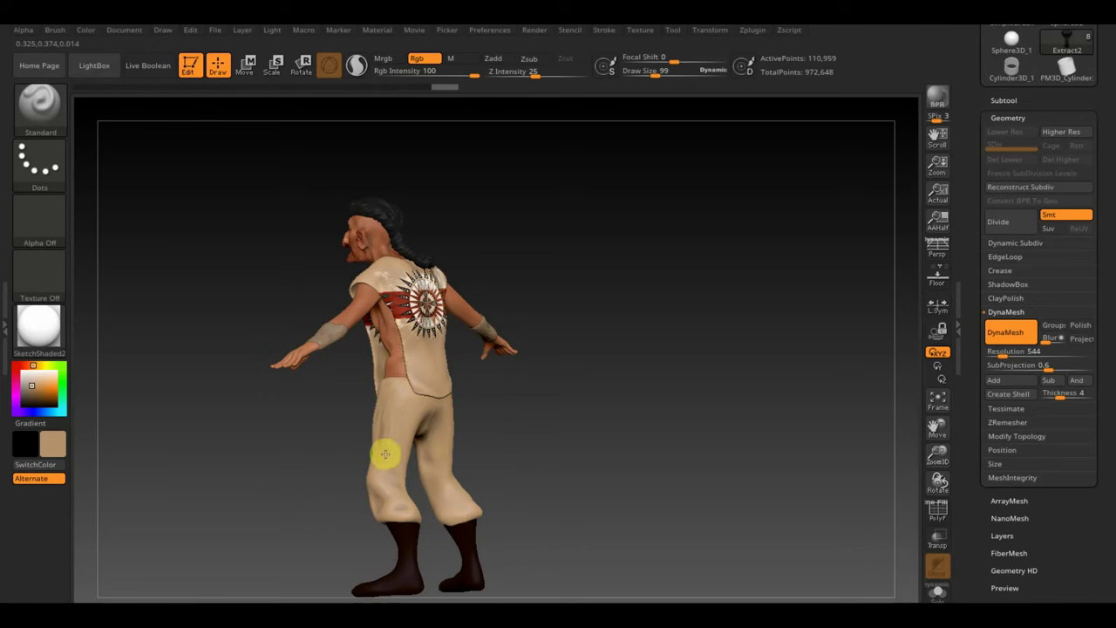
{"action": "left_click_drag", "start_coordinate": [517, 463], "coordinate": [718, 463]}
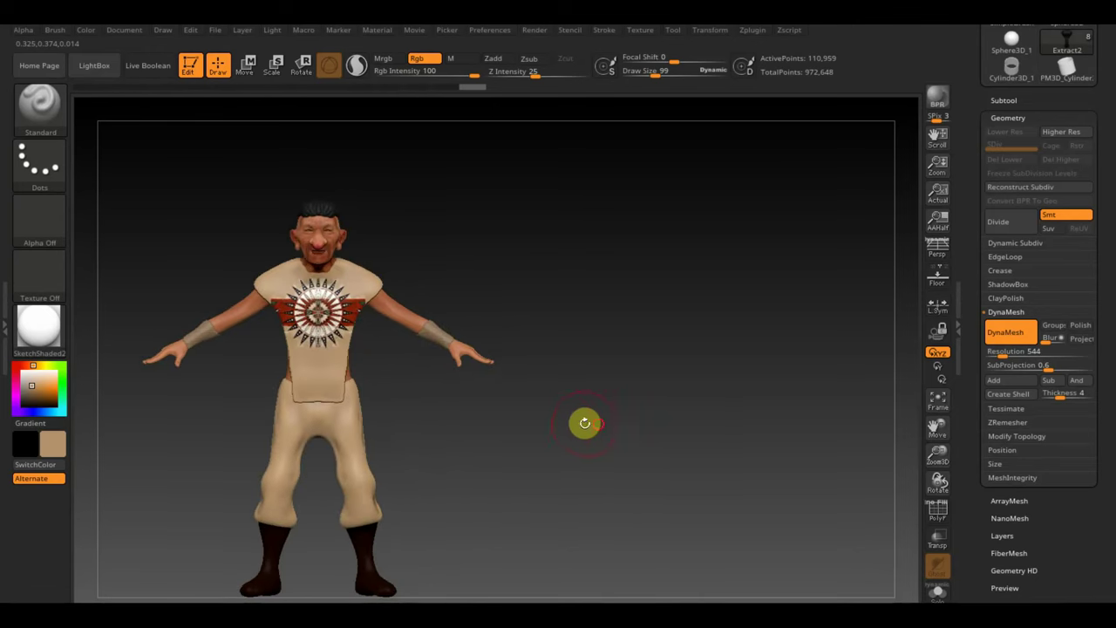
{"action": "mouse_move", "coordinate": [583, 422]}
{"action": "left_mouse_down", "text": "alt"}
{"action": "mouse_move", "coordinate": [814, 418]}
{"action": "mouse_move", "coordinate": [825, 456]}
{"action": "left_mouse_up", "text": "alt"}
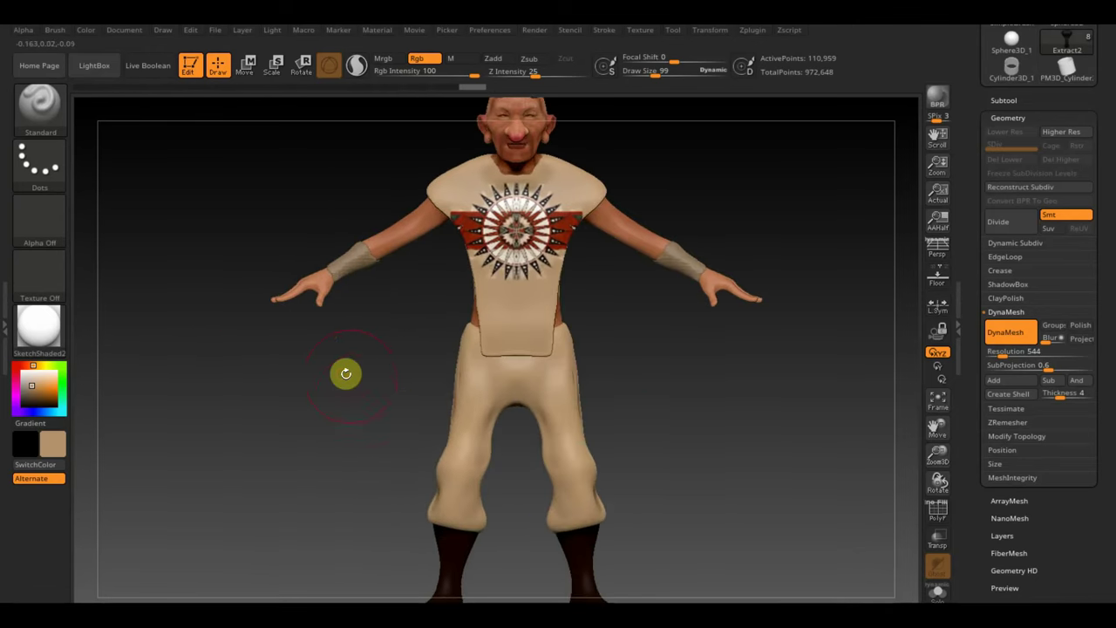
{"action": "left_click_drag", "start_coordinate": [346, 374], "coordinate": [353, 421], "text": "alt"}
{"action": "left_click", "coordinate": [363, 312], "text": "alt"}
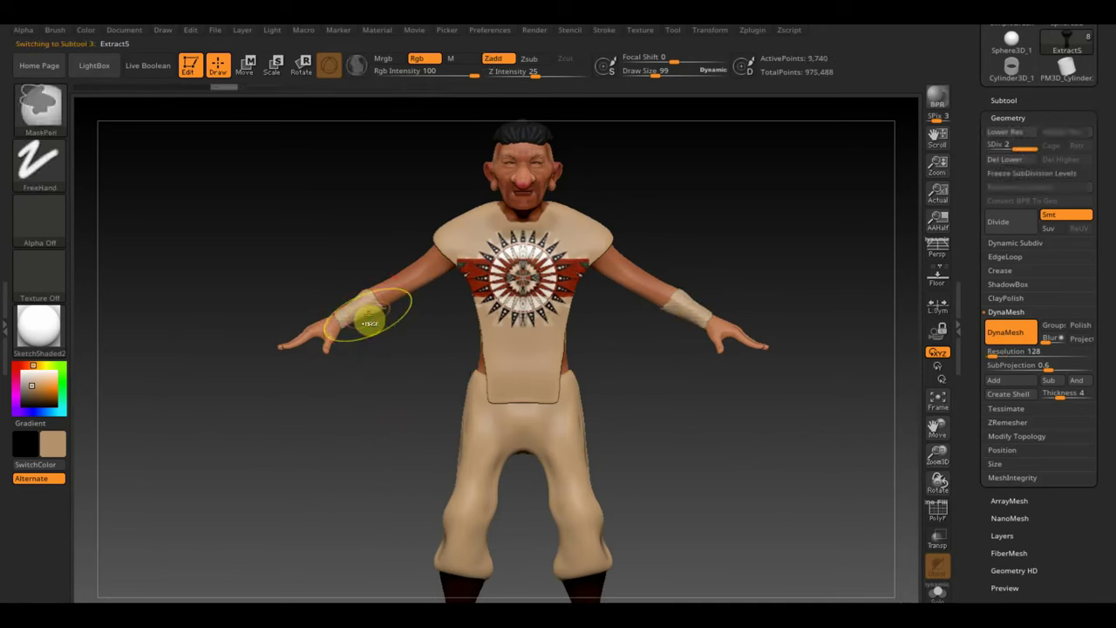
{"action": "key", "text": "d"}
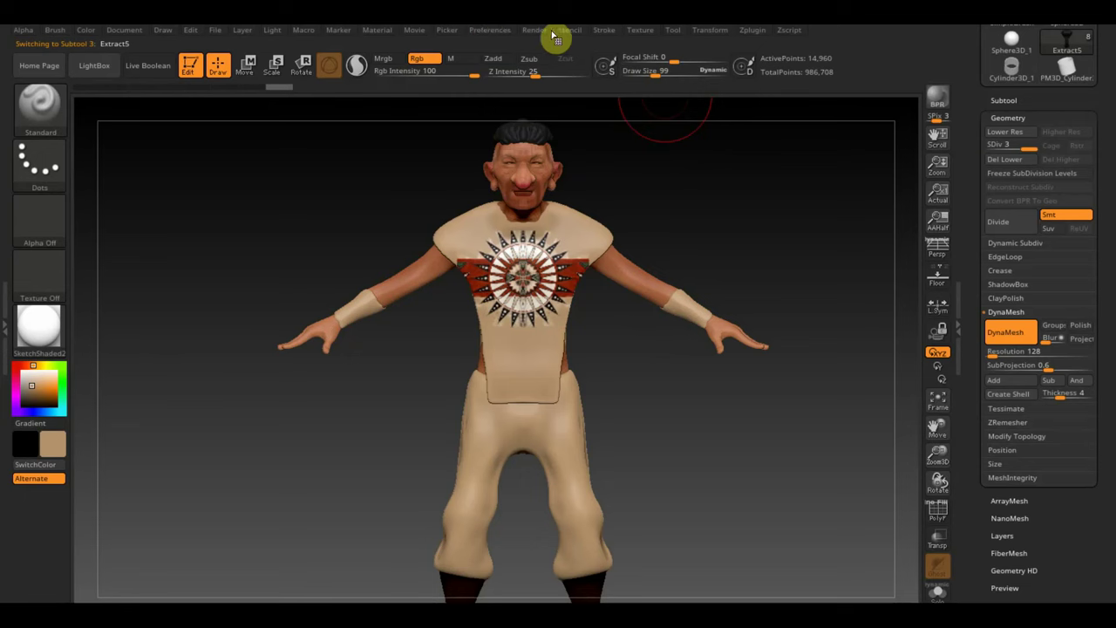
Step: Start a texture import and browse to the Desktop folder
{"action": "left_click", "coordinate": [635, 33]}
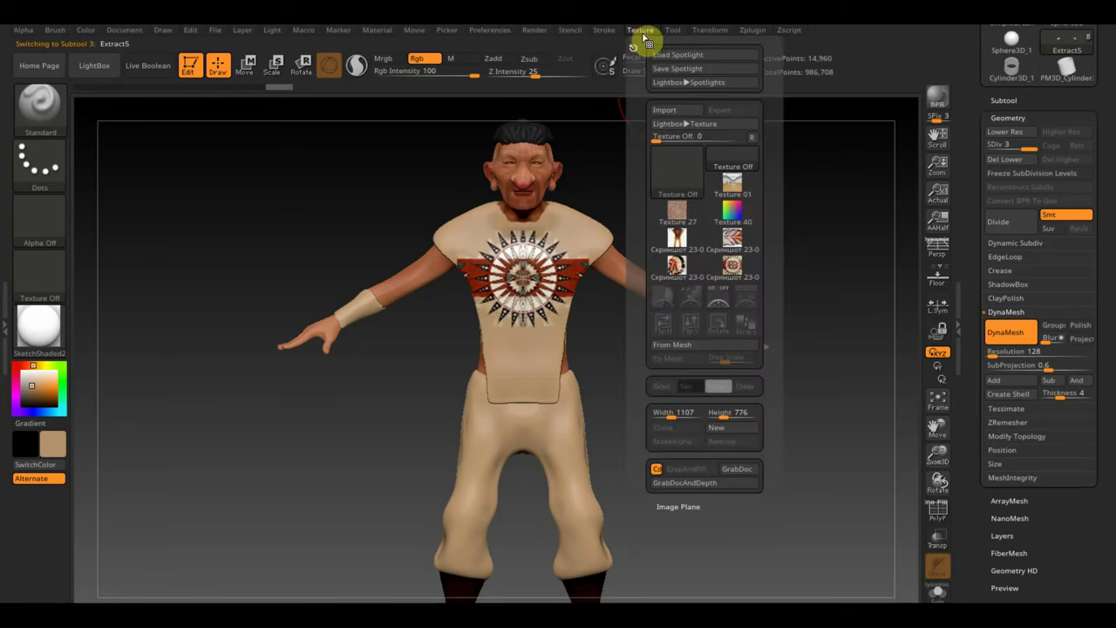
{"action": "left_click", "coordinate": [675, 112]}
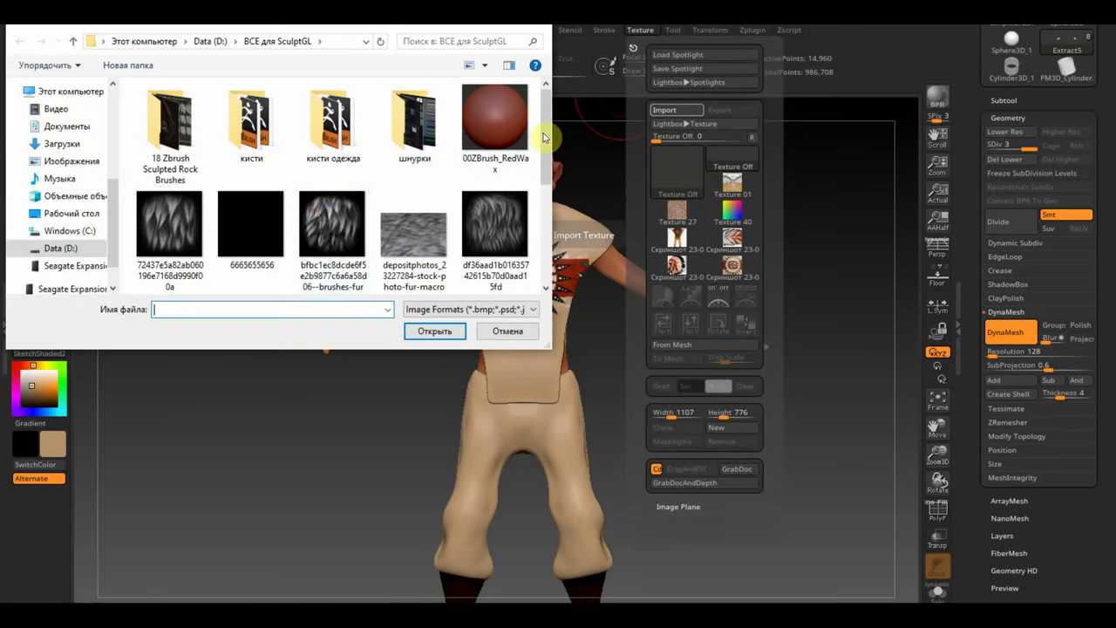
{"action": "left_click", "coordinate": [70, 266]}
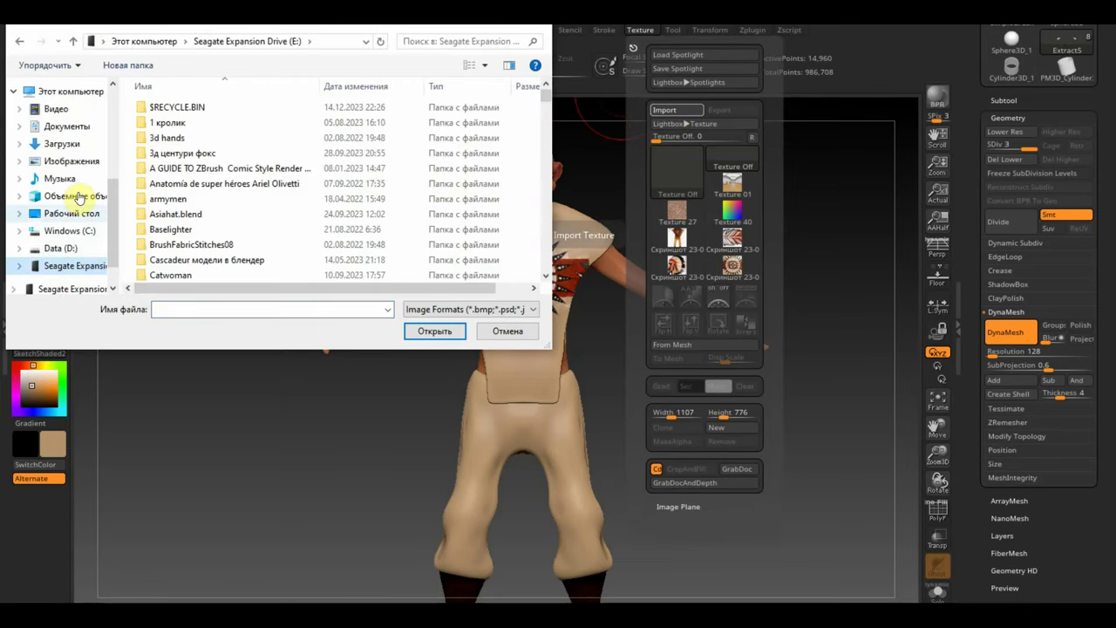
{"action": "scroll", "coordinate": [86, 227], "scroll_direction": "down", "scroll_amount": 1}
{"action": "scroll", "coordinate": [79, 218], "scroll_direction": "up", "scroll_amount": 2}
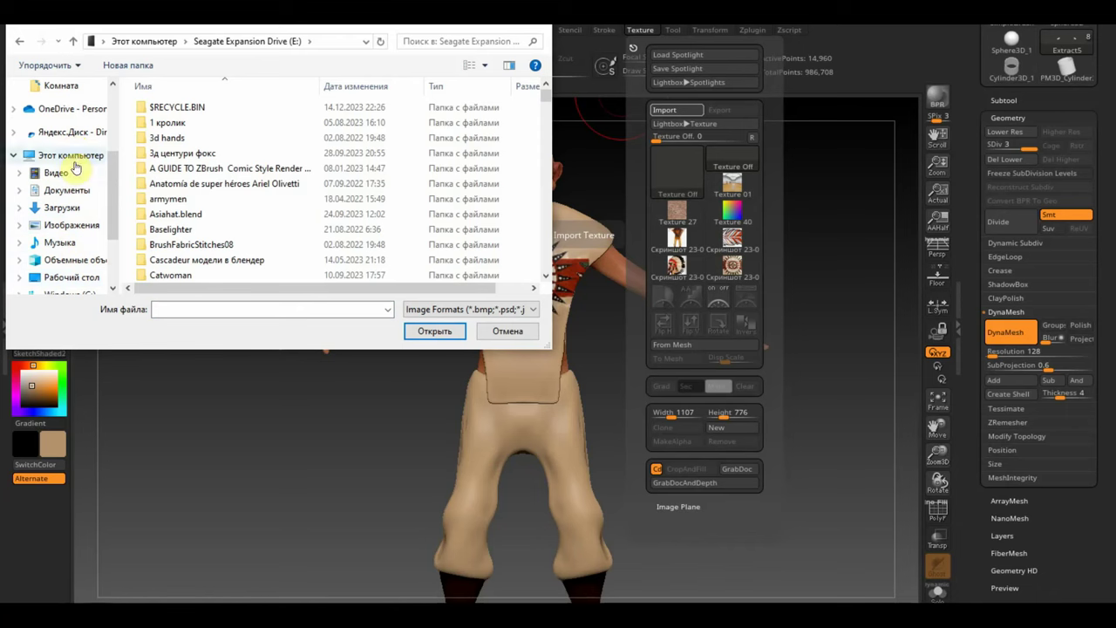
{"action": "left_click", "coordinate": [63, 190]}
{"action": "left_click", "coordinate": [59, 173]}
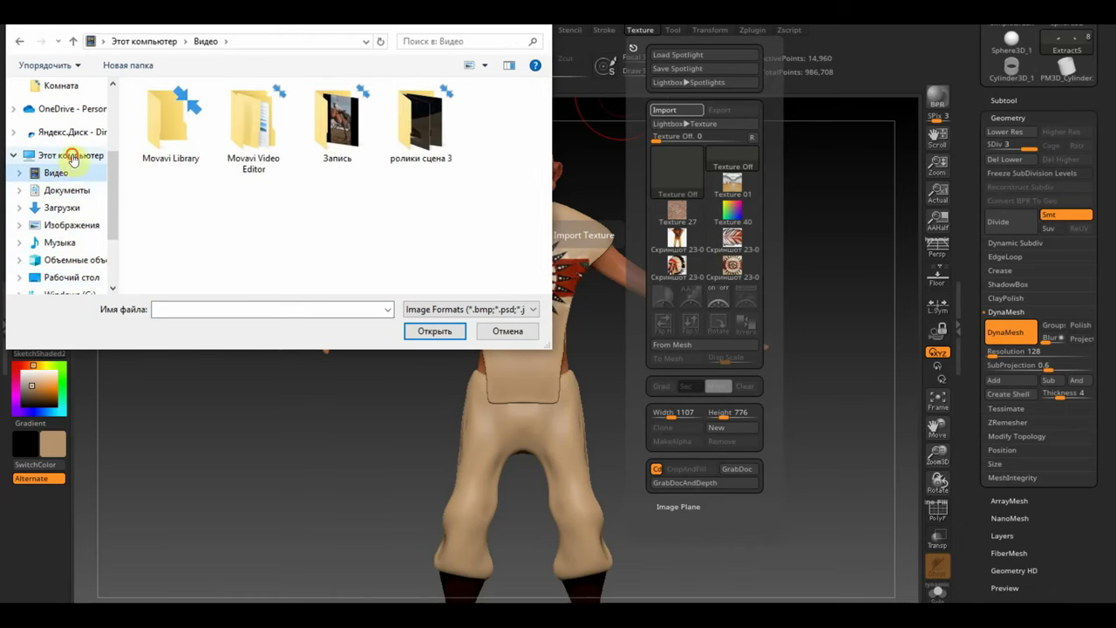
{"action": "left_click", "coordinate": [76, 277]}
{"action": "scroll", "coordinate": [397, 222], "scroll_direction": "down", "scroll_amount": 5}
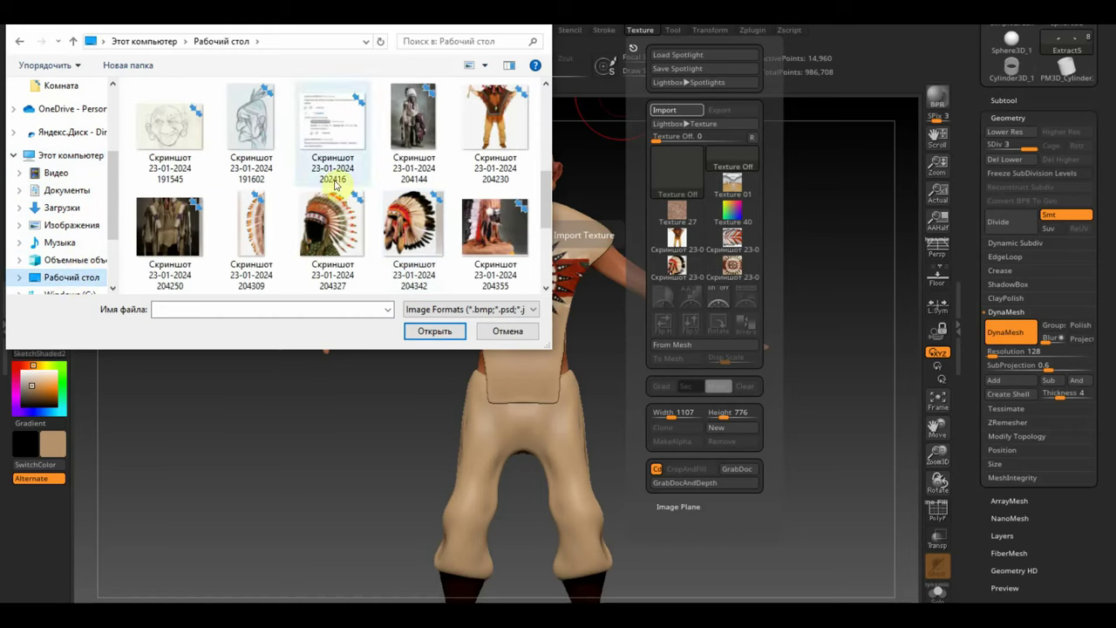
{"action": "scroll", "coordinate": [253, 240], "scroll_direction": "down", "scroll_amount": 2}
{"action": "scroll", "coordinate": [294, 229], "scroll_direction": "down", "scroll_amount": 2}
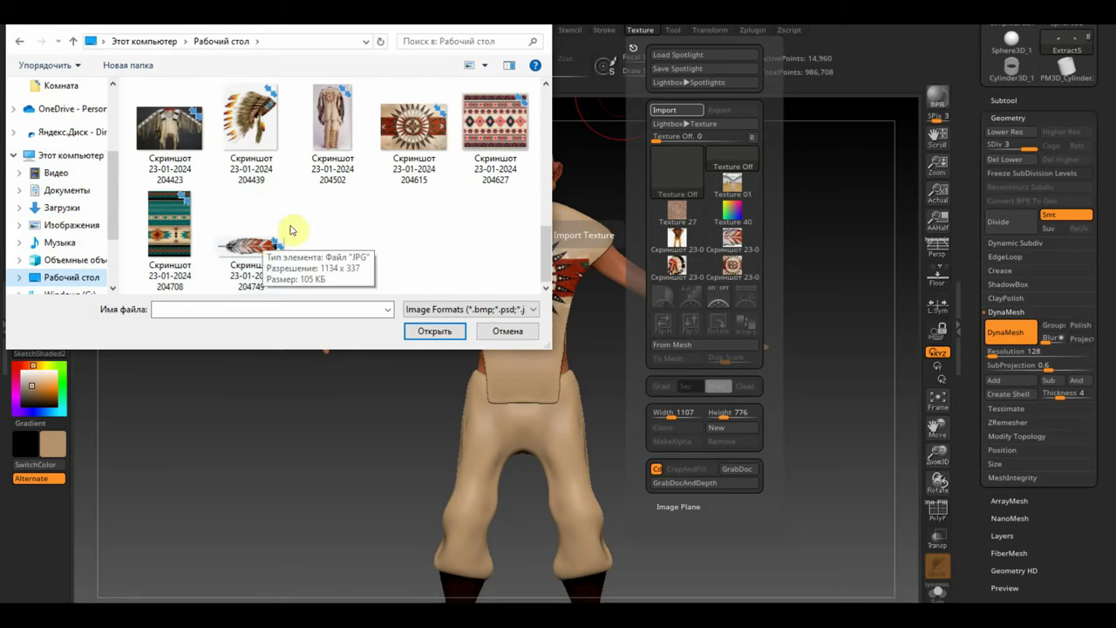
{"action": "left_click", "coordinate": [494, 133]}
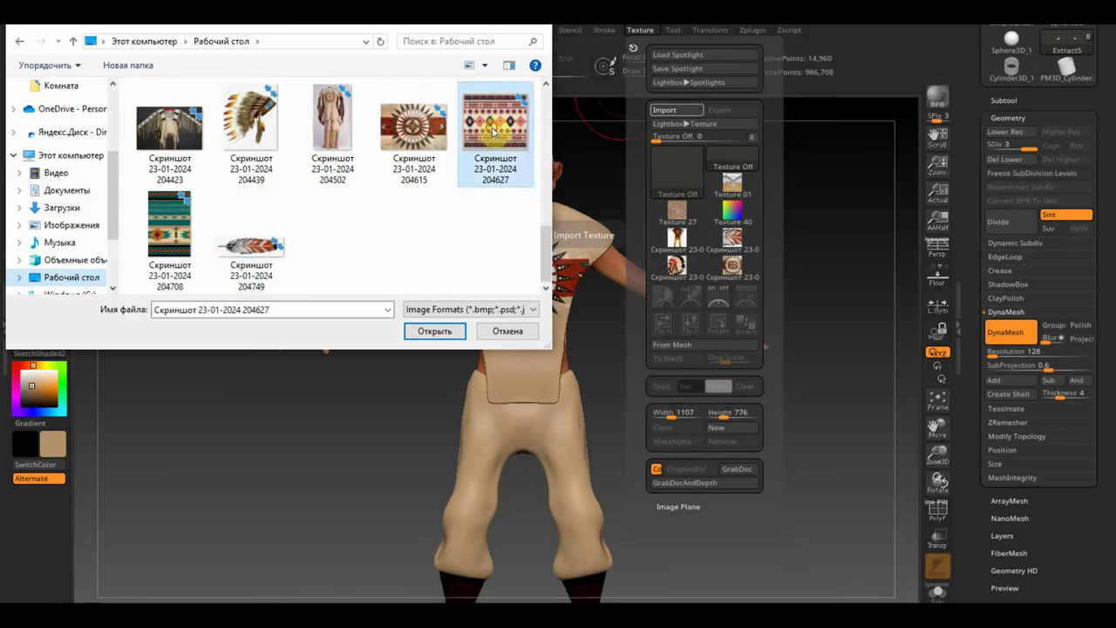
{"action": "left_click", "coordinate": [436, 331]}
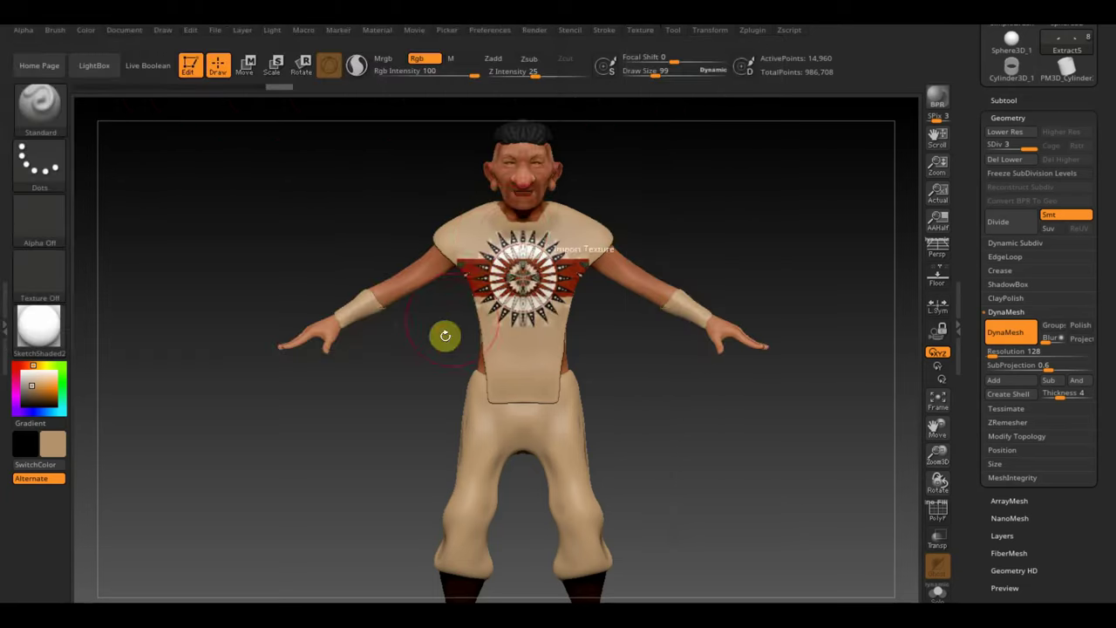
{"action": "left_click", "coordinate": [646, 35]}
Step: Add the pattern texture to Spotlight, shrunk and positioned at the right
{"action": "left_click", "coordinate": [640, 33]}
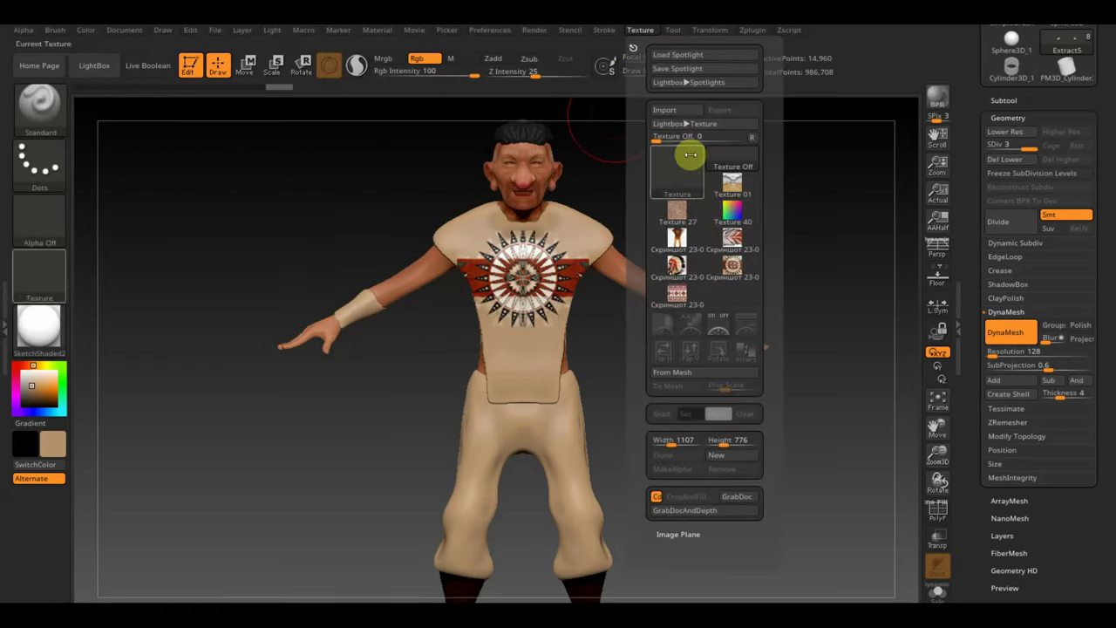
{"action": "left_click", "coordinate": [678, 292]}
{"action": "left_click", "coordinate": [749, 326]}
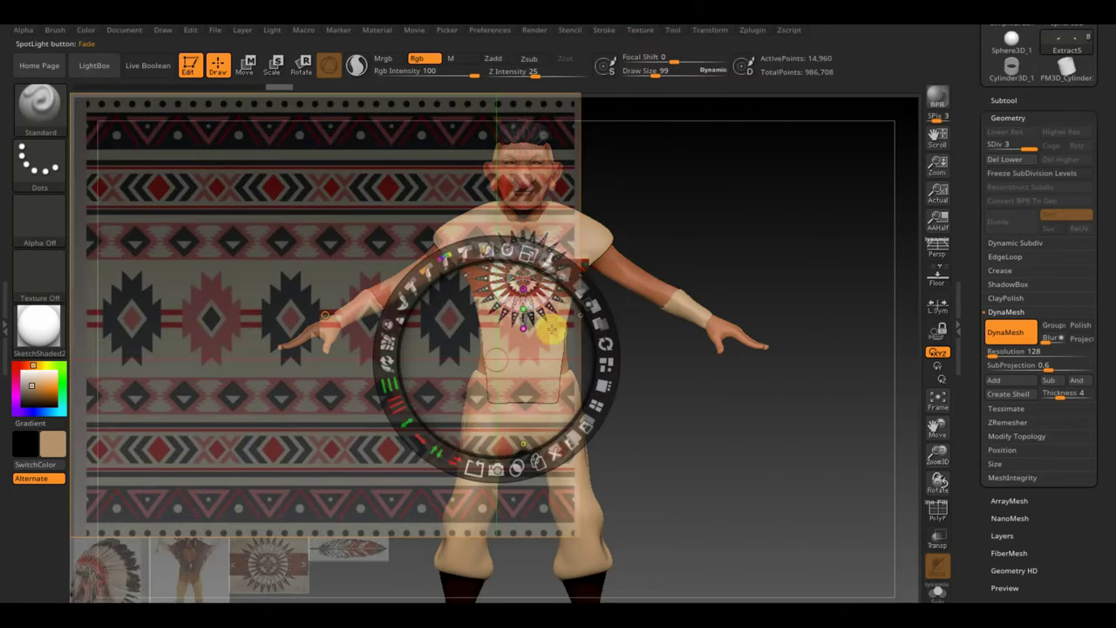
{"action": "left_click_drag", "start_coordinate": [529, 250], "coordinate": [483, 199]}
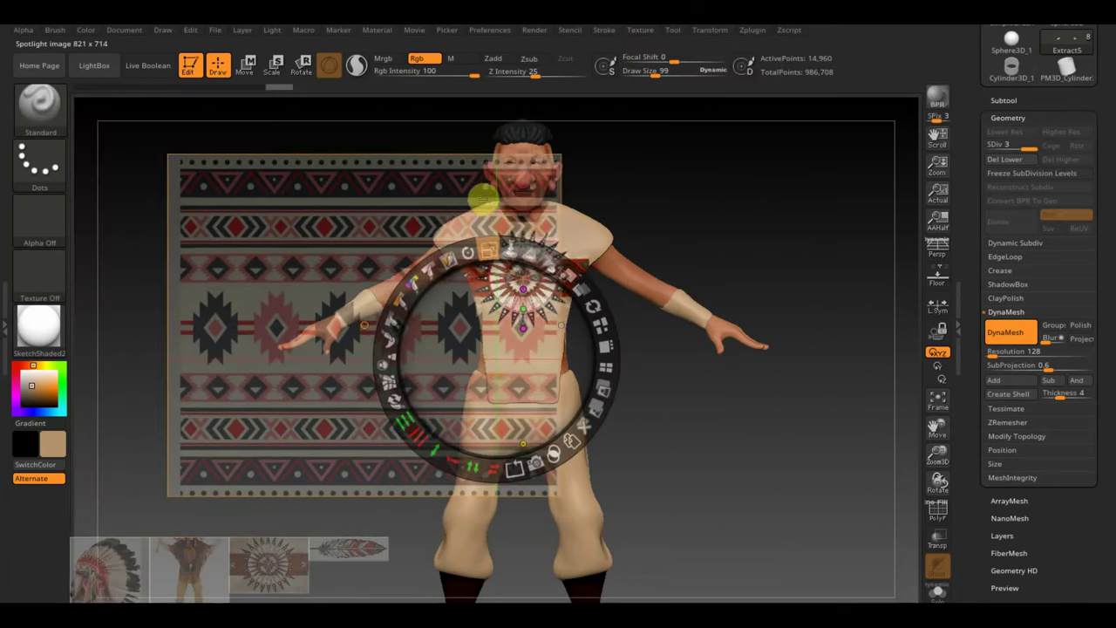
{"action": "left_click", "coordinate": [733, 214]}
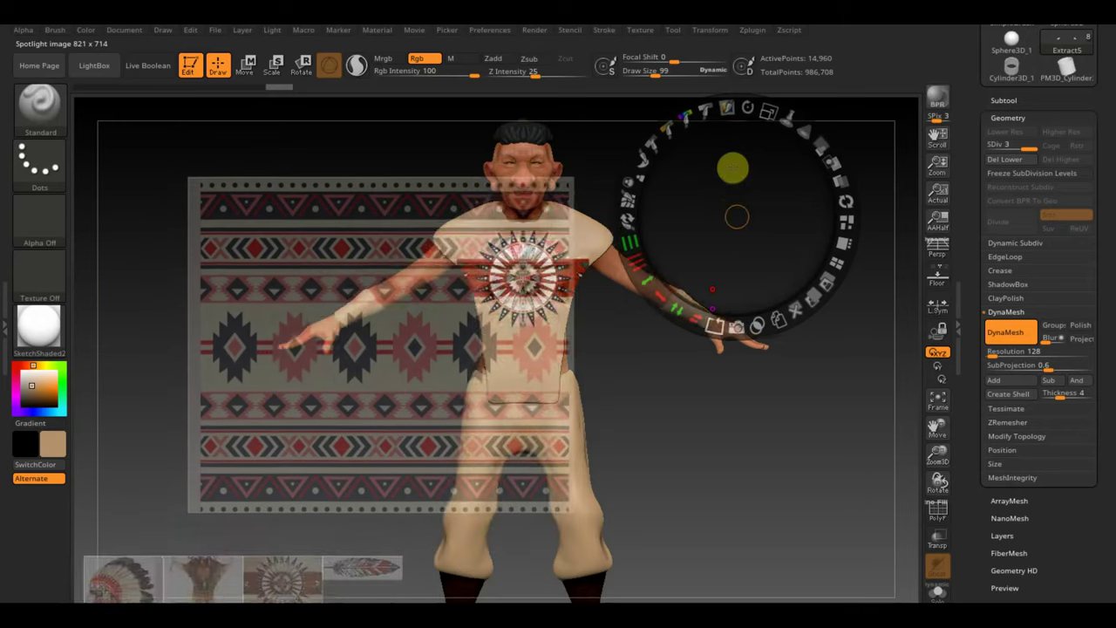
{"action": "left_click_drag", "start_coordinate": [733, 167], "coordinate": [741, 165]}
Step: Paint the pattern onto the shirt's shoulders through Spotlight from a top-down view
{"action": "key", "text": "z"}
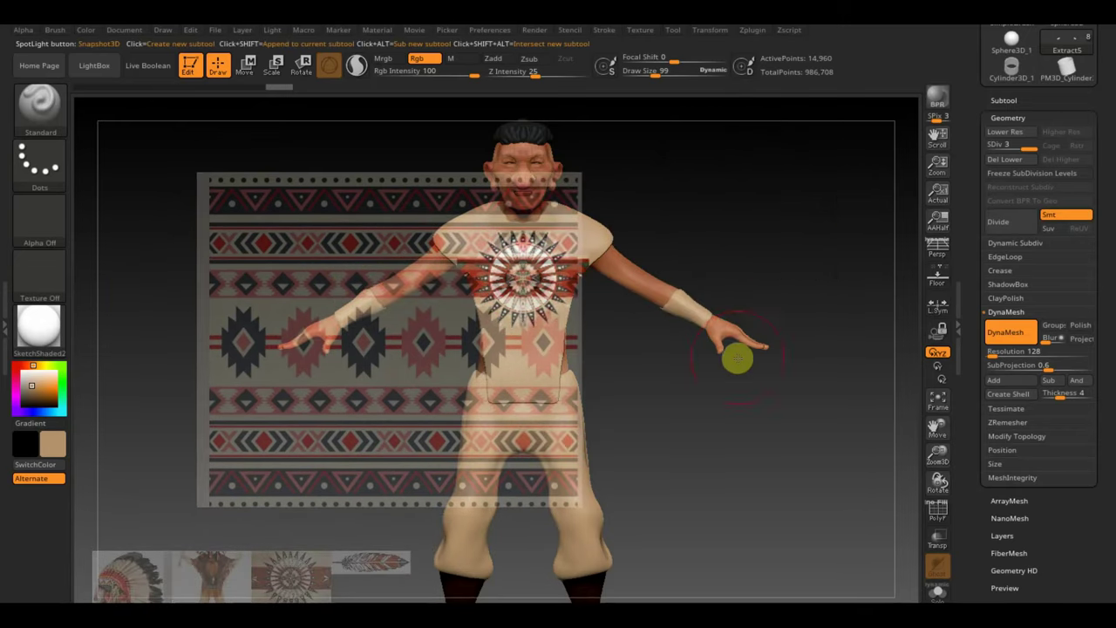
{"action": "left_click_drag", "start_coordinate": [768, 240], "coordinate": [775, 379]}
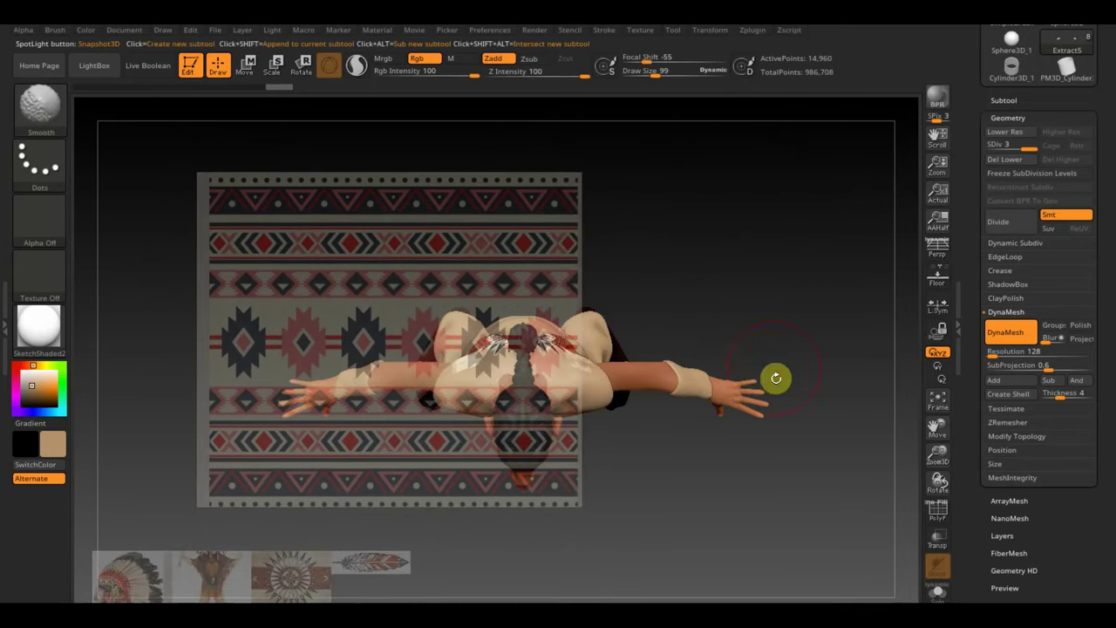
{"action": "mouse_move", "coordinate": [773, 298]}
{"action": "left_mouse_down"}
{"action": "mouse_move", "coordinate": [660, 210]}
{"action": "mouse_move", "coordinate": [690, 172]}
{"action": "mouse_move", "coordinate": [682, 153]}
{"action": "mouse_move", "coordinate": [686, 186]}
{"action": "left_mouse_up"}
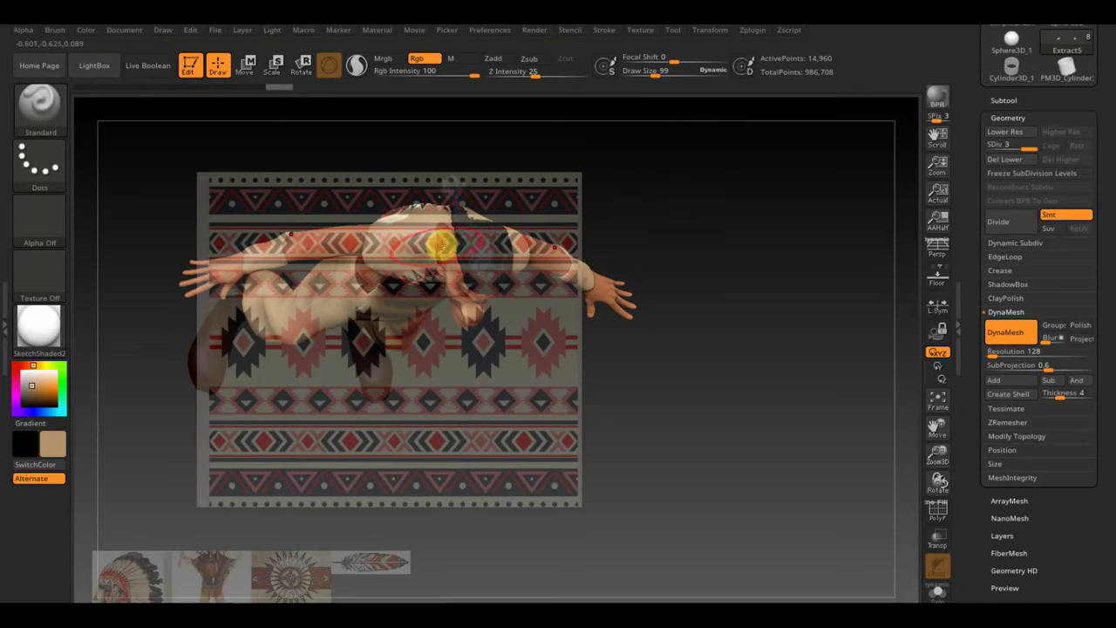
{"action": "mouse_move", "coordinate": [728, 244]}
{"action": "left_mouse_down"}
{"action": "mouse_move", "coordinate": [729, 179]}
{"action": "mouse_move", "coordinate": [785, 269]}
{"action": "mouse_move", "coordinate": [738, 229]}
{"action": "mouse_move", "coordinate": [808, 309]}
{"action": "mouse_move", "coordinate": [811, 409]}
{"action": "left_mouse_up"}
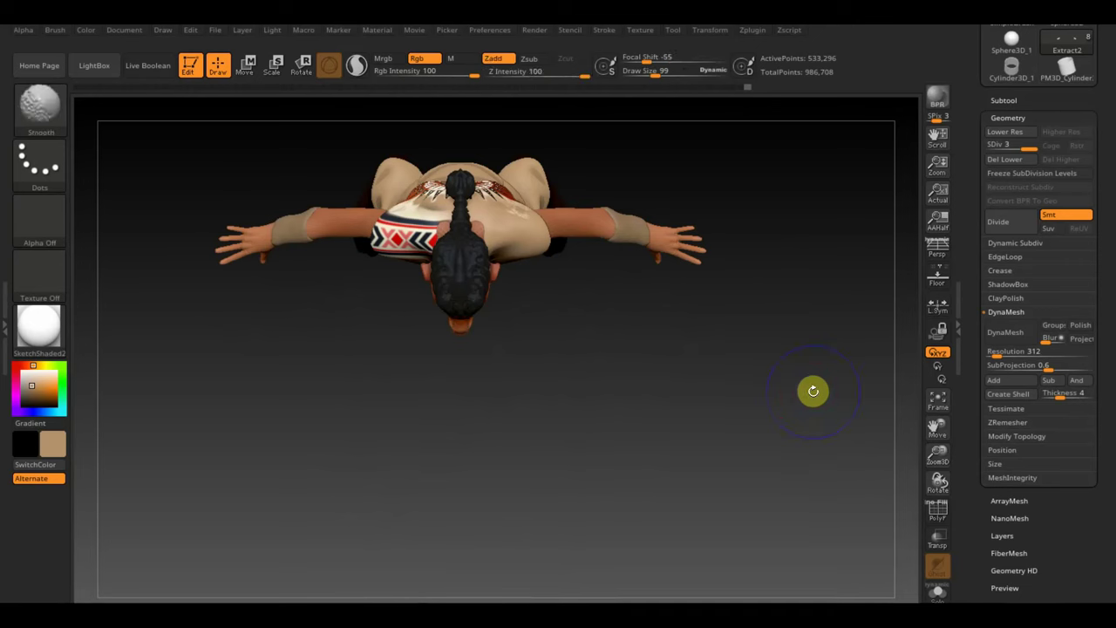
{"action": "key", "text": "shift+z"}
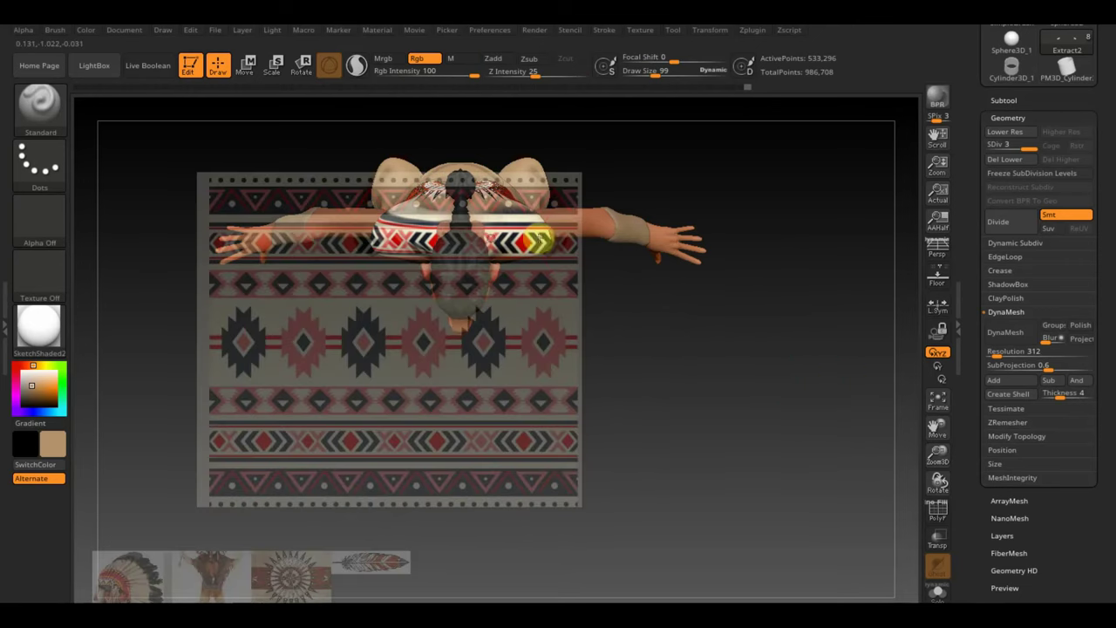
{"action": "key", "text": "shift+z"}
{"action": "mouse_move", "coordinate": [648, 274]}
{"action": "left_mouse_down"}
{"action": "mouse_move", "coordinate": [690, 304]}
{"action": "mouse_move", "coordinate": [677, 224]}
{"action": "mouse_move", "coordinate": [738, 189]}
{"action": "mouse_move", "coordinate": [753, 154]}
{"action": "mouse_move", "coordinate": [777, 145]}
{"action": "mouse_move", "coordinate": [773, 162]}
{"action": "left_mouse_up"}
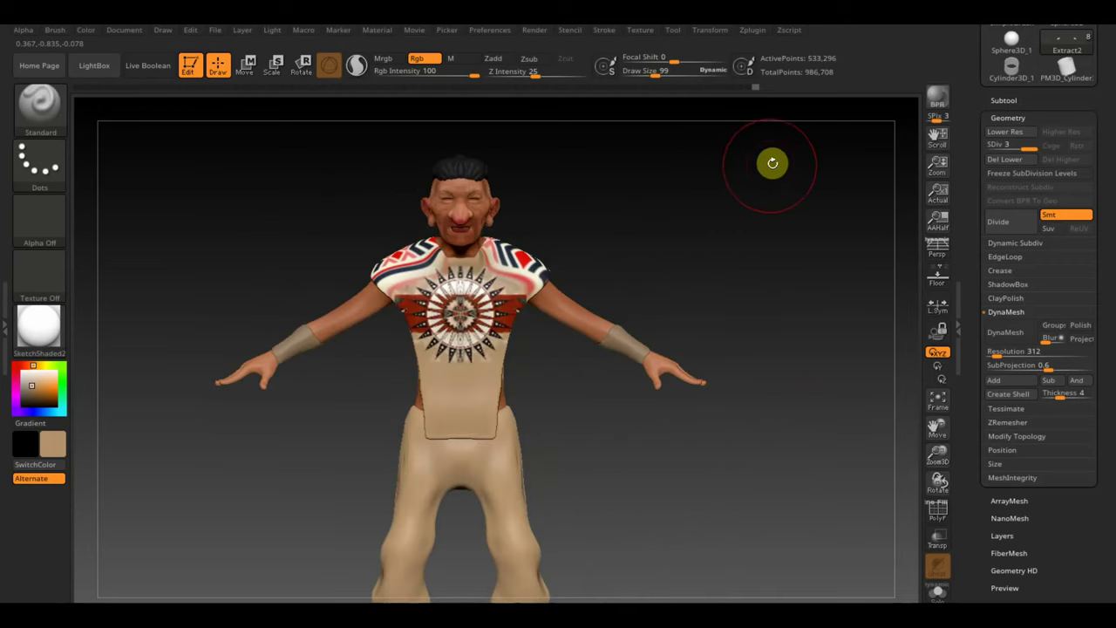
Step: Delete the shirt's lower subdivision levels and apply Mirror And Weld
{"action": "left_click", "coordinate": [1018, 164]}
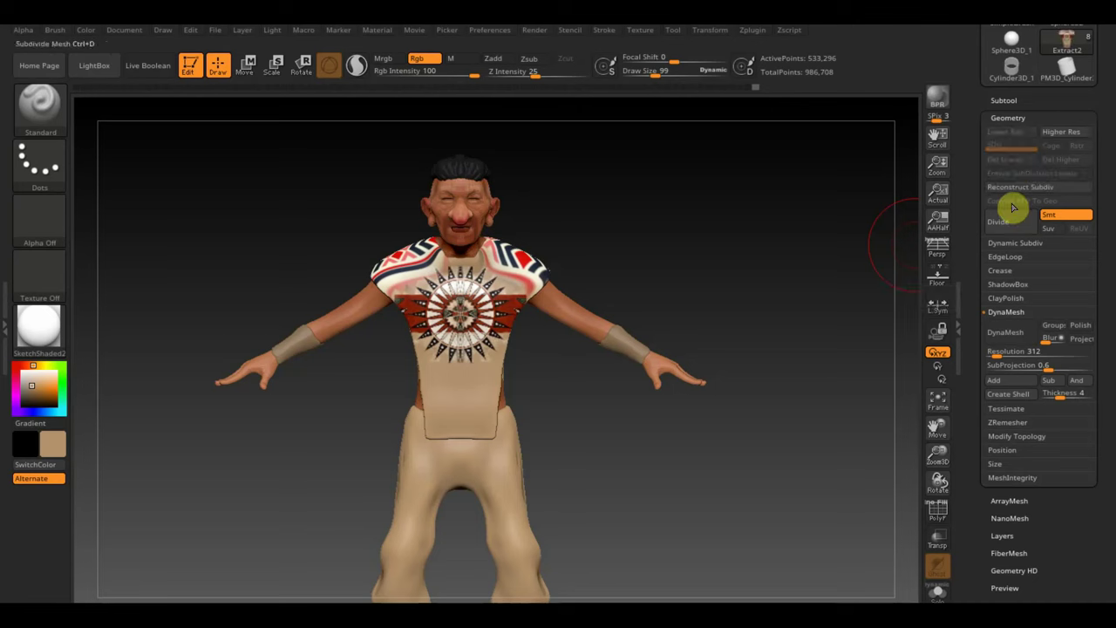
{"action": "left_click", "coordinate": [1026, 436]}
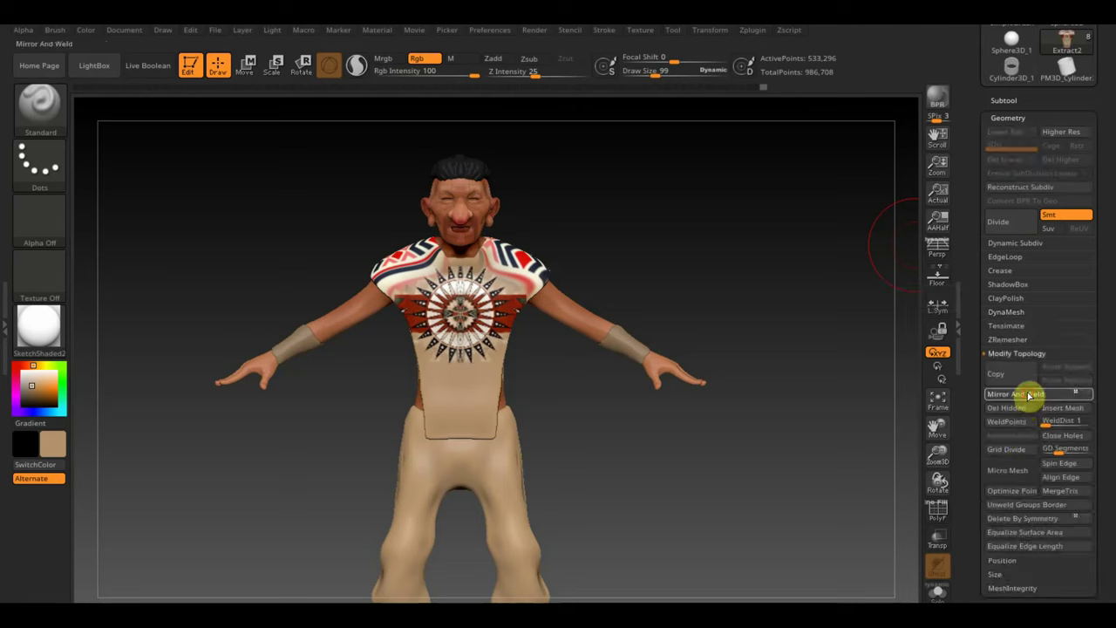
{"action": "left_click", "coordinate": [1029, 395]}
{"action": "mouse_move", "coordinate": [787, 299]}
{"action": "left_mouse_down"}
{"action": "mouse_move", "coordinate": [648, 328]}
{"action": "mouse_move", "coordinate": [658, 345]}
{"action": "mouse_move", "coordinate": [742, 237]}
{"action": "mouse_move", "coordinate": [745, 252]}
{"action": "mouse_move", "coordinate": [745, 222]}
{"action": "mouse_move", "coordinate": [778, 343]}
{"action": "mouse_move", "coordinate": [825, 241]}
{"action": "left_mouse_up"}
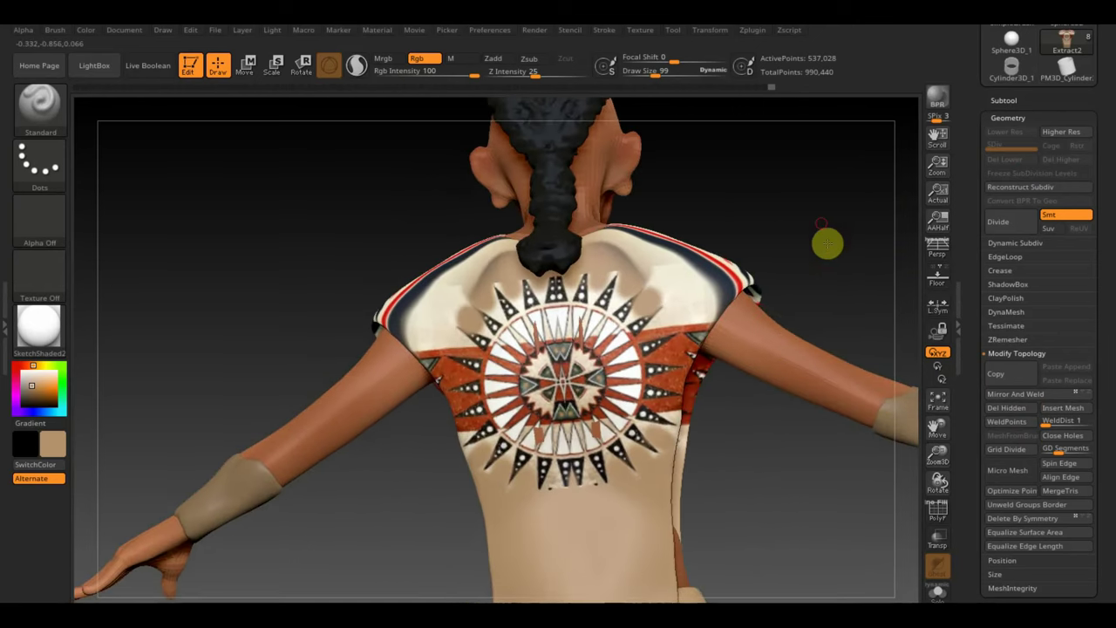
Step: Set Draw Size to 17 and sample an off-white colour while inspecting the model
{"action": "left_click", "coordinate": [654, 69]}
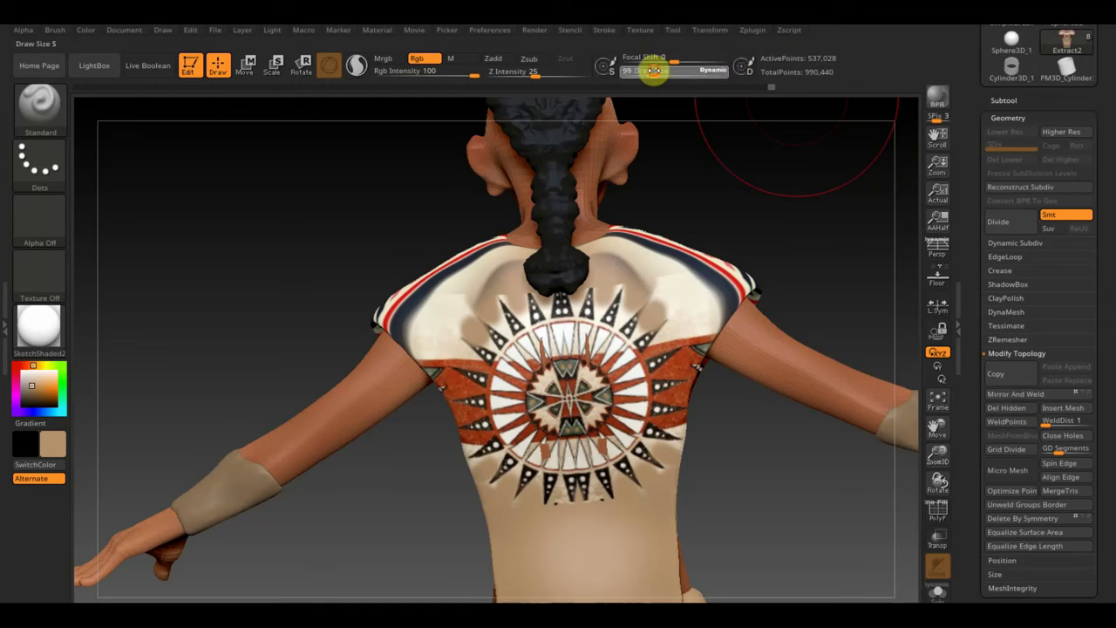
{"action": "key", "text": "Return"}
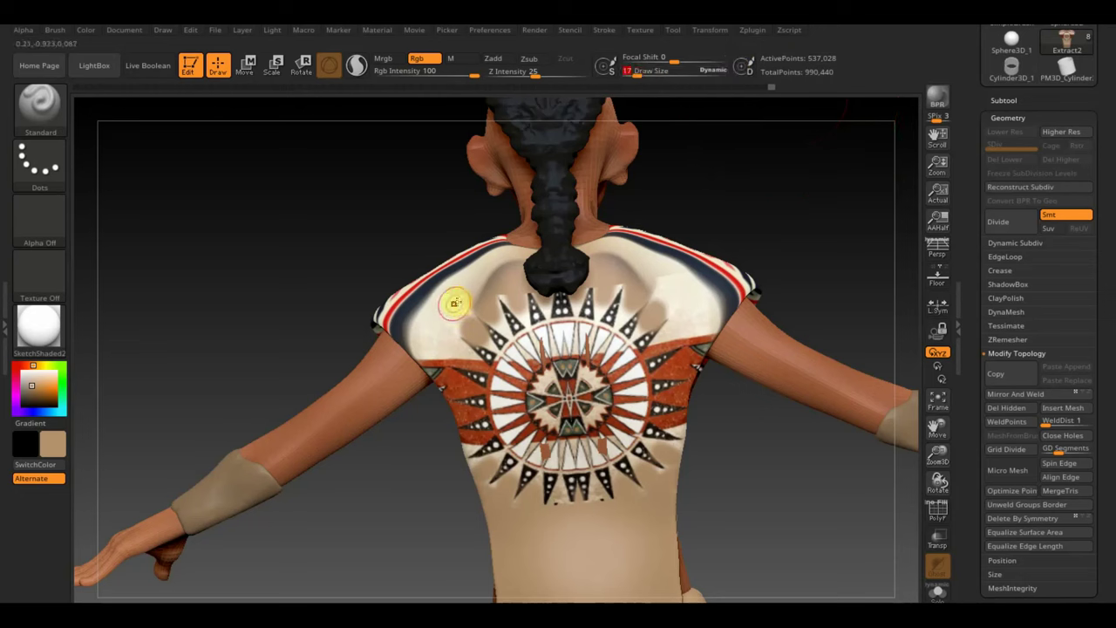
{"action": "key", "text": "c"}
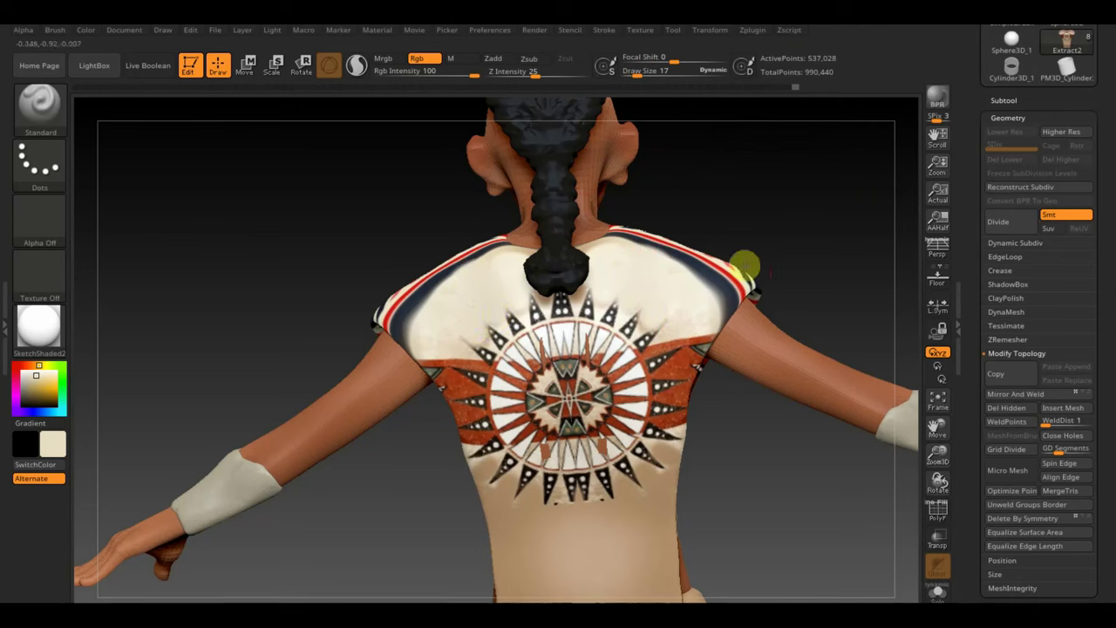
{"action": "left_click_drag", "start_coordinate": [861, 238], "coordinate": [776, 271]}
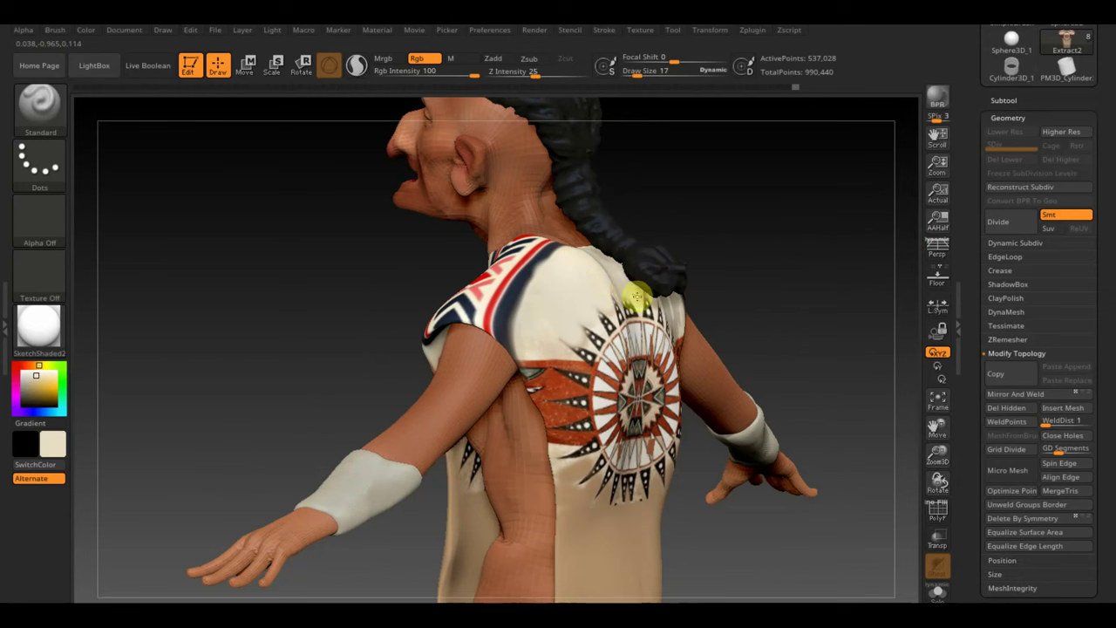
{"action": "mouse_move", "coordinate": [793, 250]}
{"action": "left_mouse_down"}
{"action": "mouse_move", "coordinate": [755, 257]}
{"action": "mouse_move", "coordinate": [822, 247]}
{"action": "mouse_move", "coordinate": [886, 260]}
{"action": "mouse_move", "coordinate": [880, 279]}
{"action": "left_mouse_up"}
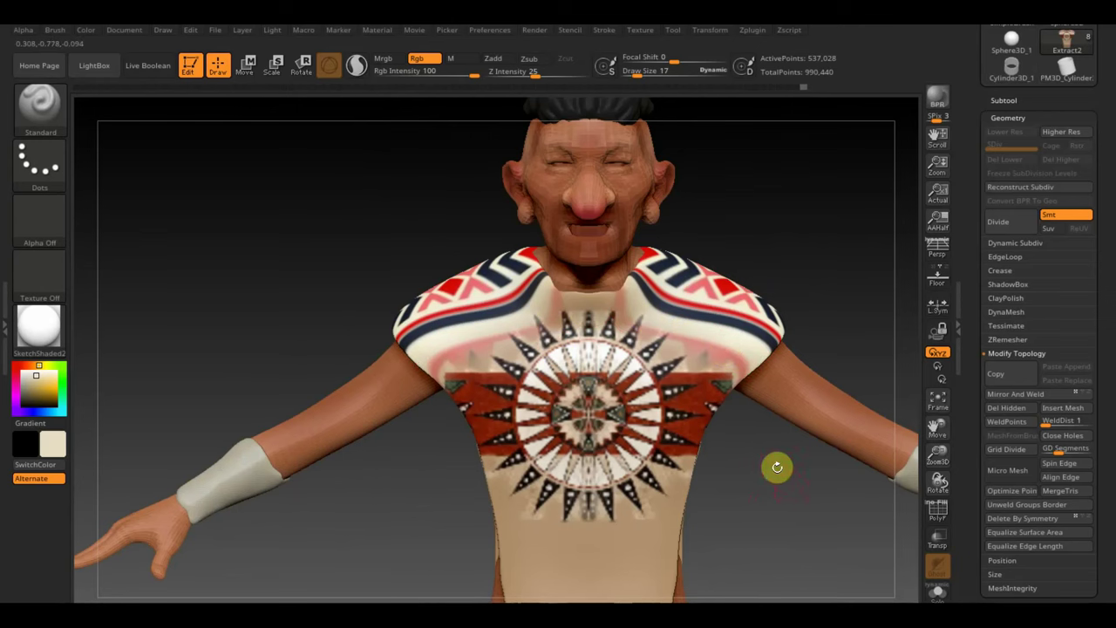
{"action": "left_click_drag", "start_coordinate": [790, 529], "coordinate": [774, 510], "text": "alt"}
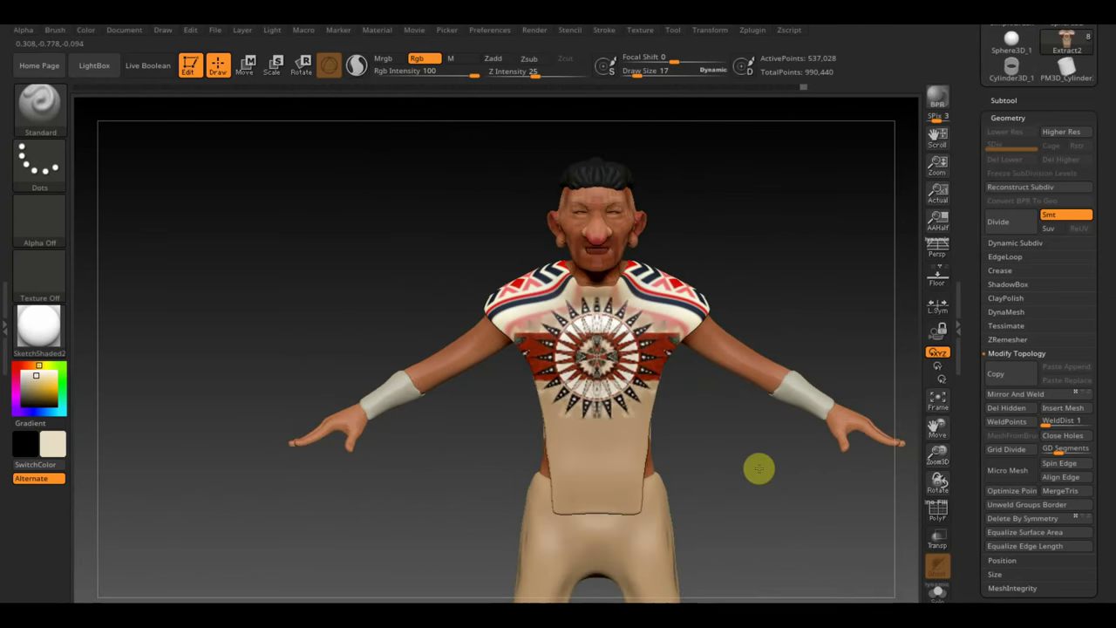
{"action": "left_click_drag", "start_coordinate": [758, 466], "coordinate": [809, 532], "text": "alt"}
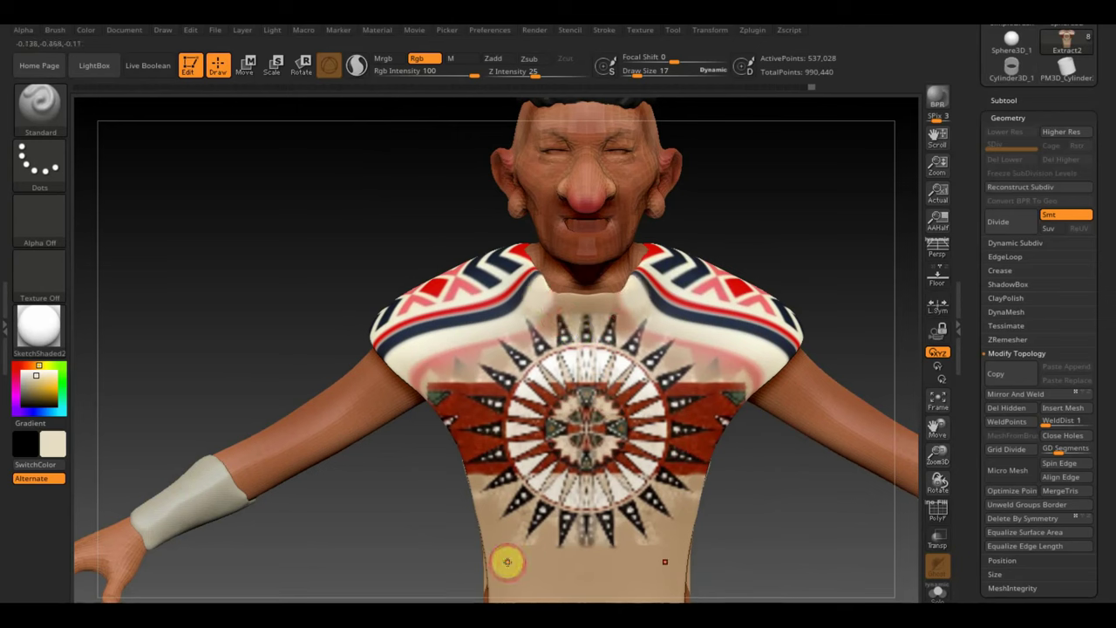
Step: Sample tan from the shirt and paint over the collar stripes and dark neckline band
{"action": "key", "text": "c"}
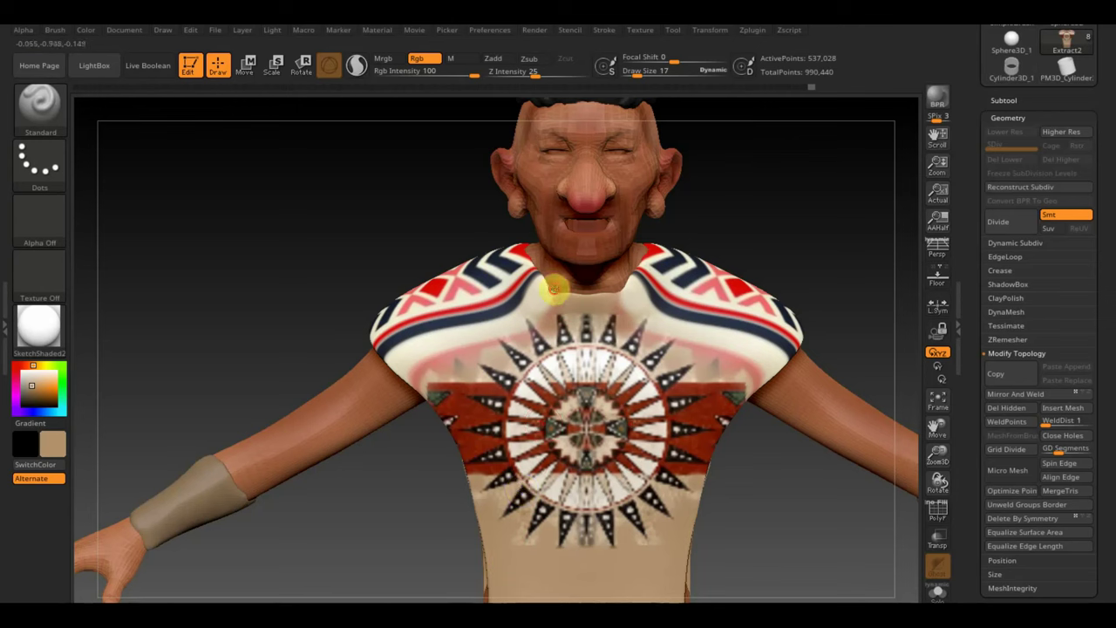
{"action": "mouse_move", "coordinate": [553, 288]}
{"action": "left_mouse_down"}
{"action": "mouse_move", "coordinate": [398, 381]}
{"action": "mouse_move", "coordinate": [421, 377]}
{"action": "left_mouse_up"}
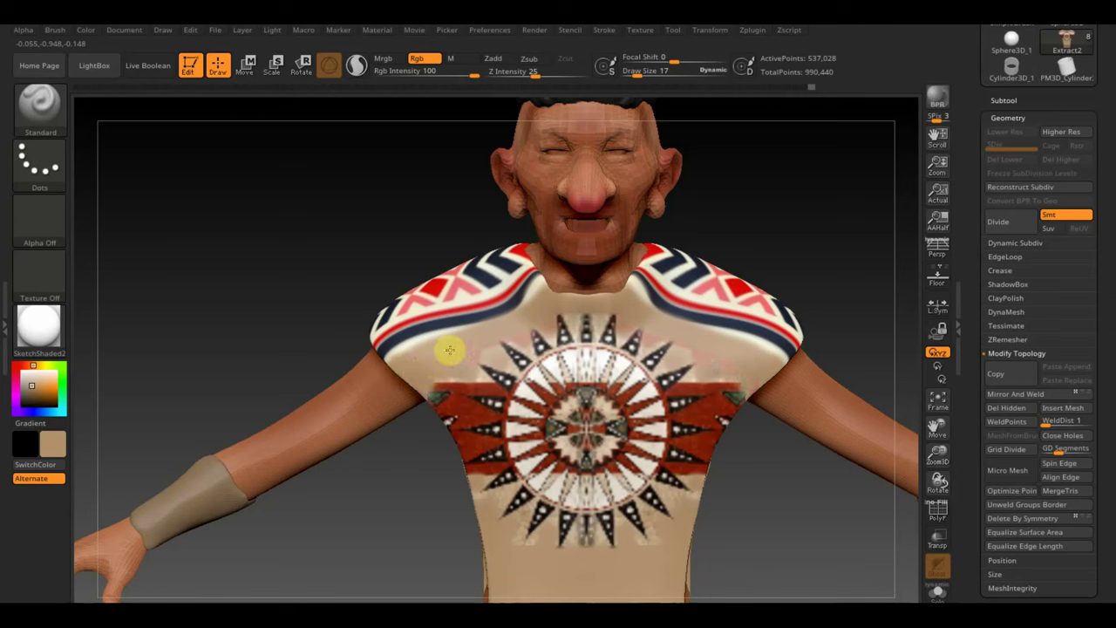
{"action": "mouse_move", "coordinate": [486, 342]}
{"action": "left_mouse_down"}
{"action": "mouse_move", "coordinate": [520, 308]}
{"action": "mouse_move", "coordinate": [592, 299]}
{"action": "left_mouse_up"}
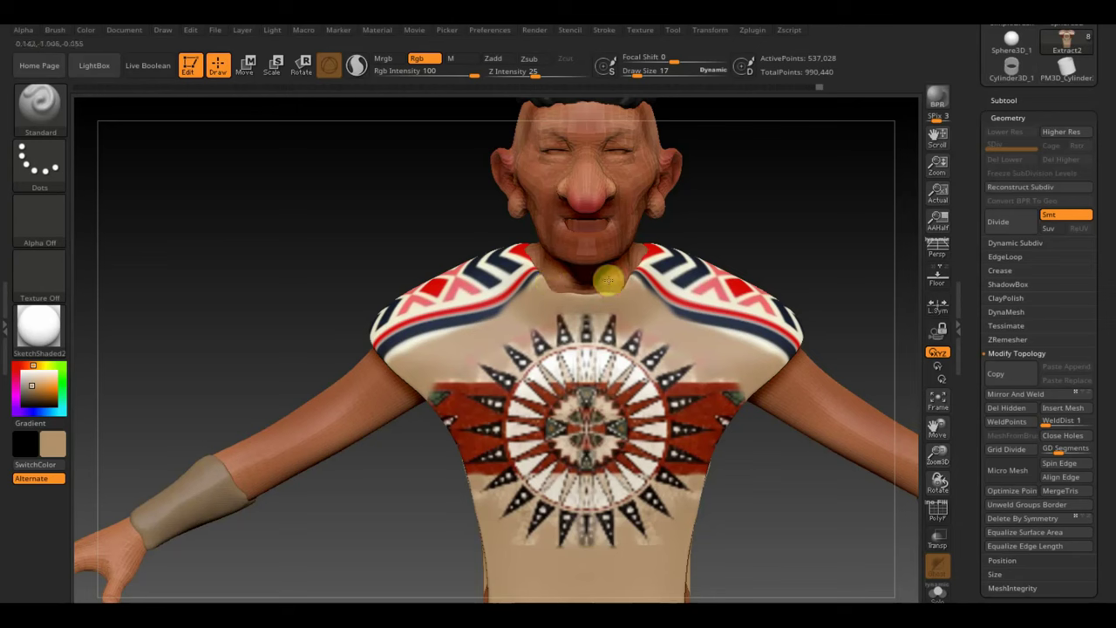
{"action": "left_click_drag", "start_coordinate": [637, 72], "coordinate": [630, 72]}
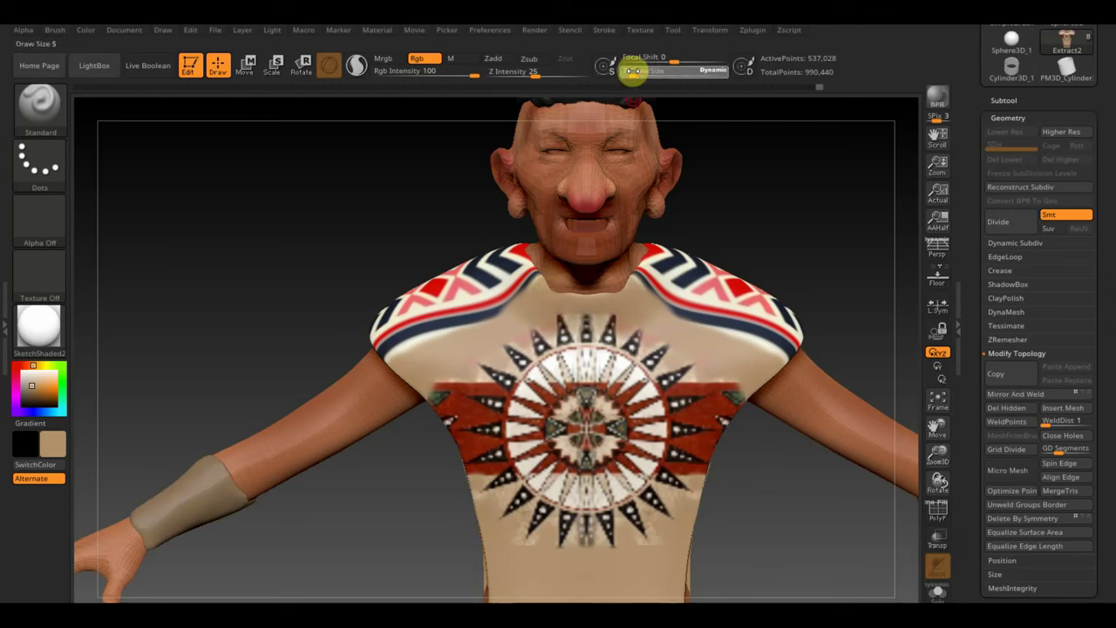
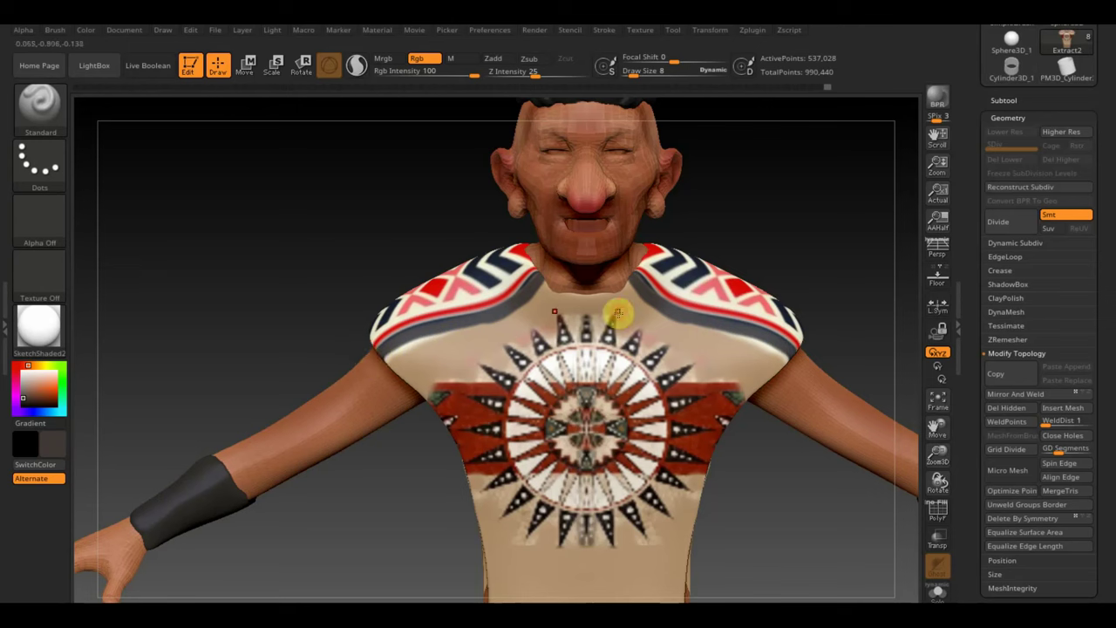
Step: Fill the forearm wristband with the shirt's tan colour and view the whole figure
{"action": "key", "text": "c"}
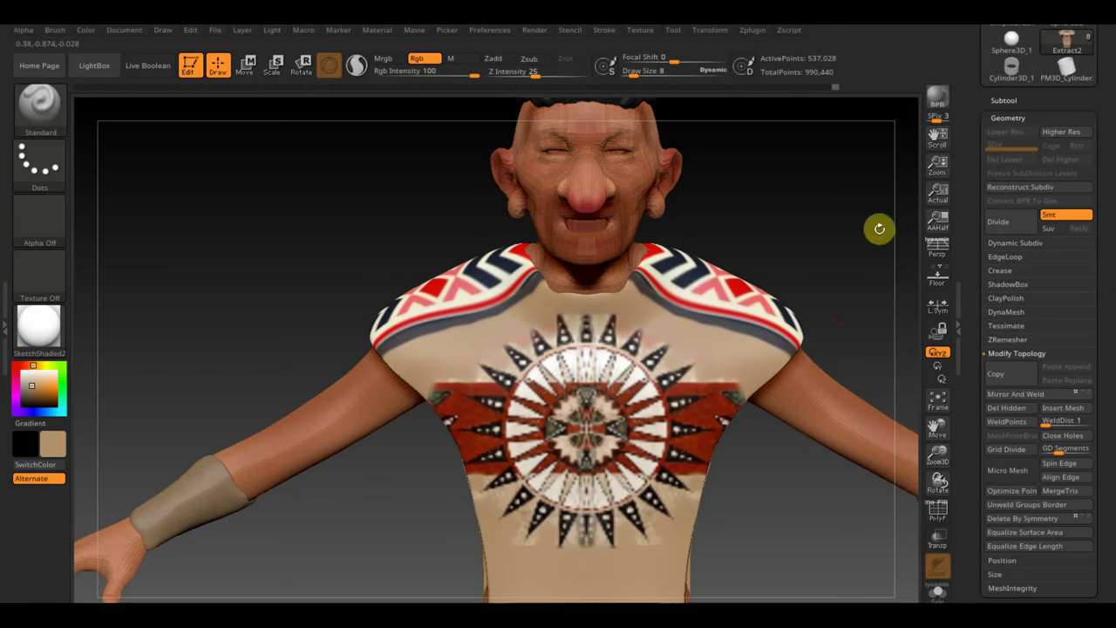
{"action": "mouse_move", "coordinate": [808, 529]}
{"action": "right_mouse_down", "text": "ctrl"}
{"action": "mouse_move", "coordinate": [747, 474]}
{"action": "mouse_move", "coordinate": [703, 399]}
{"action": "mouse_move", "coordinate": [785, 407]}
{"action": "right_mouse_up", "text": "ctrl"}
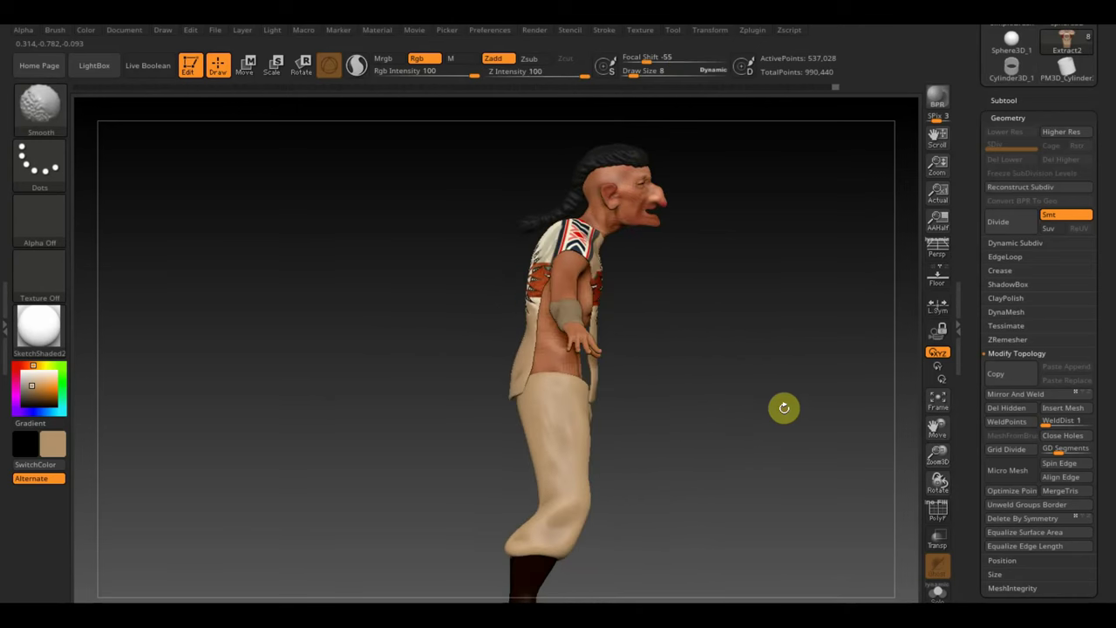
Step: Rotate, scale and position the textile reference image over the trouser leg
{"action": "key", "text": "shift+z"}
{"action": "key", "text": "z"}
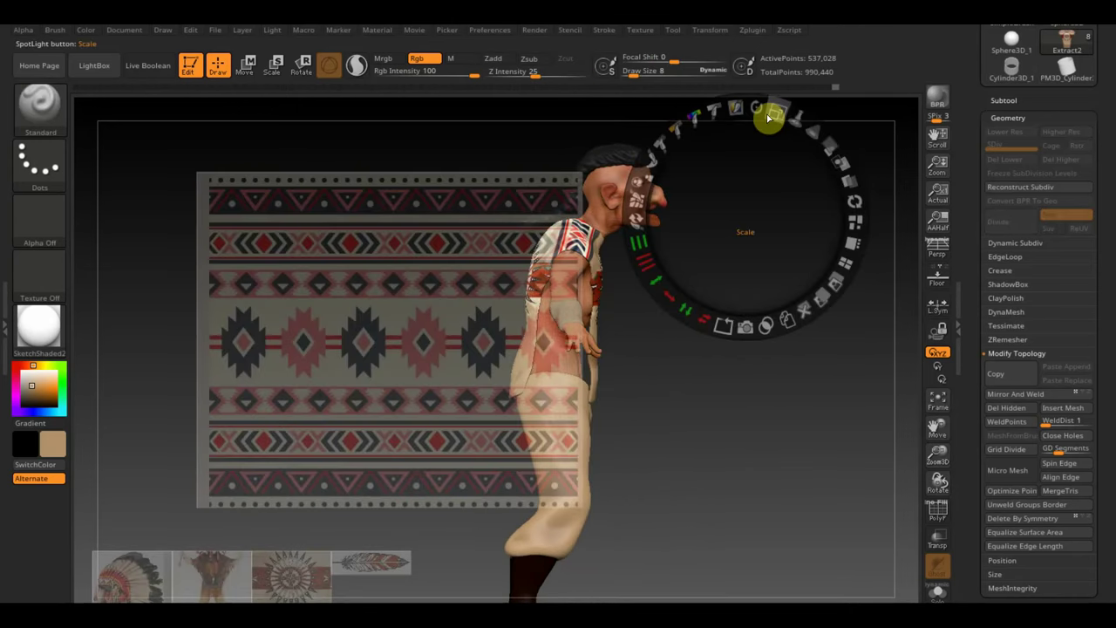
{"action": "mouse_move", "coordinate": [758, 110]}
{"action": "left_mouse_down"}
{"action": "mouse_move", "coordinate": [810, 175]}
{"action": "mouse_move", "coordinate": [710, 544]}
{"action": "left_mouse_up"}
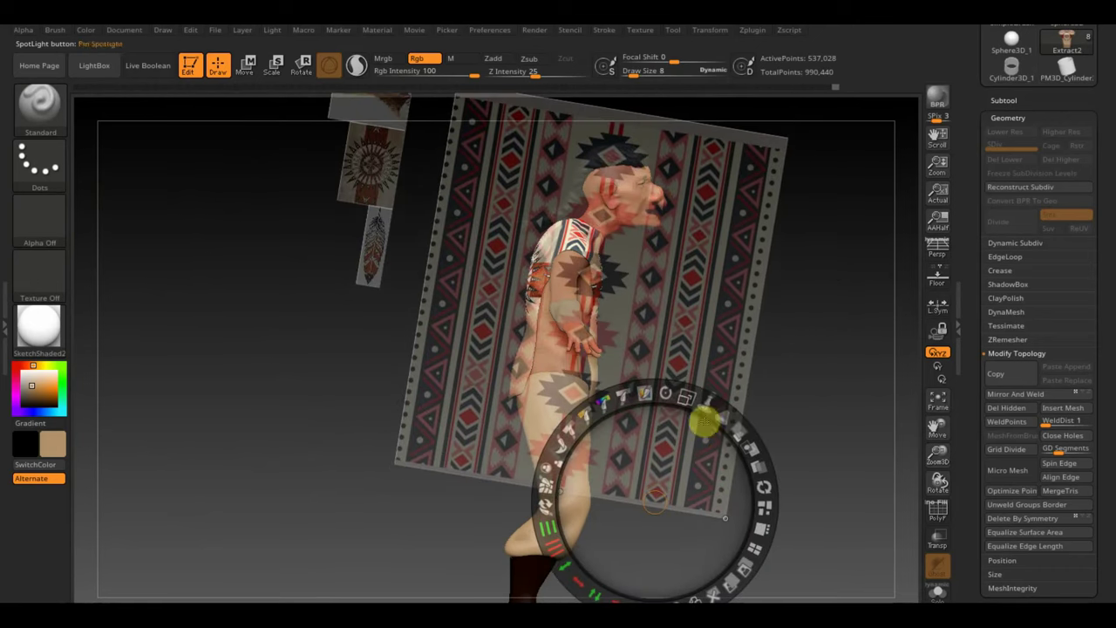
{"action": "mouse_move", "coordinate": [704, 418]}
{"action": "left_mouse_down"}
{"action": "mouse_move", "coordinate": [646, 360]}
{"action": "mouse_move", "coordinate": [669, 479]}
{"action": "mouse_move", "coordinate": [640, 581]}
{"action": "mouse_move", "coordinate": [653, 533]}
{"action": "left_mouse_up"}
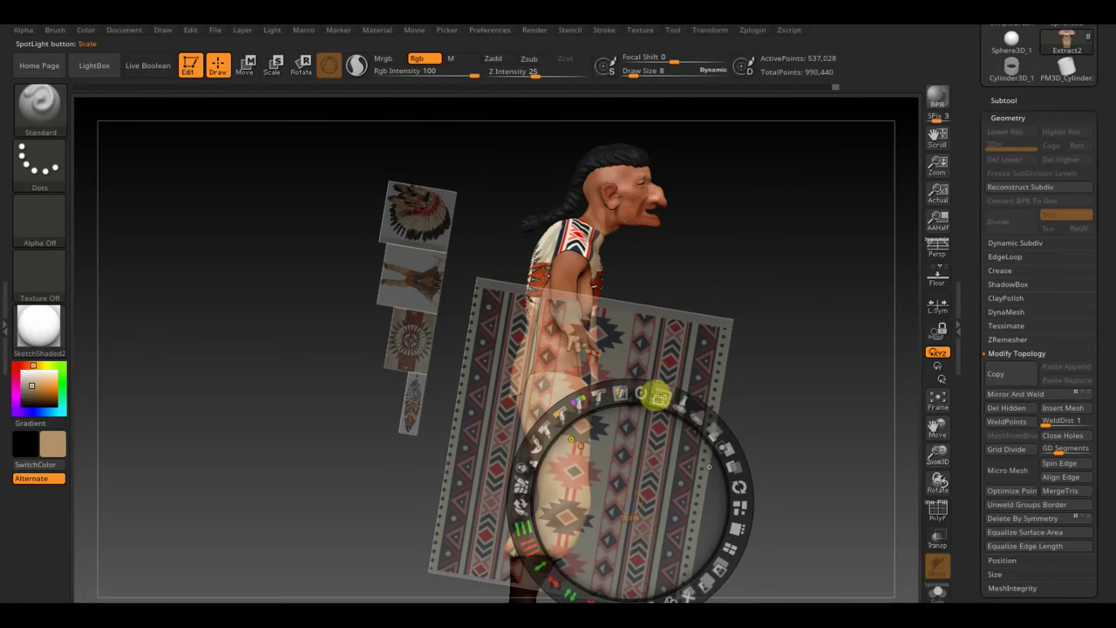
{"action": "left_click_drag", "start_coordinate": [655, 393], "coordinate": [628, 384]}
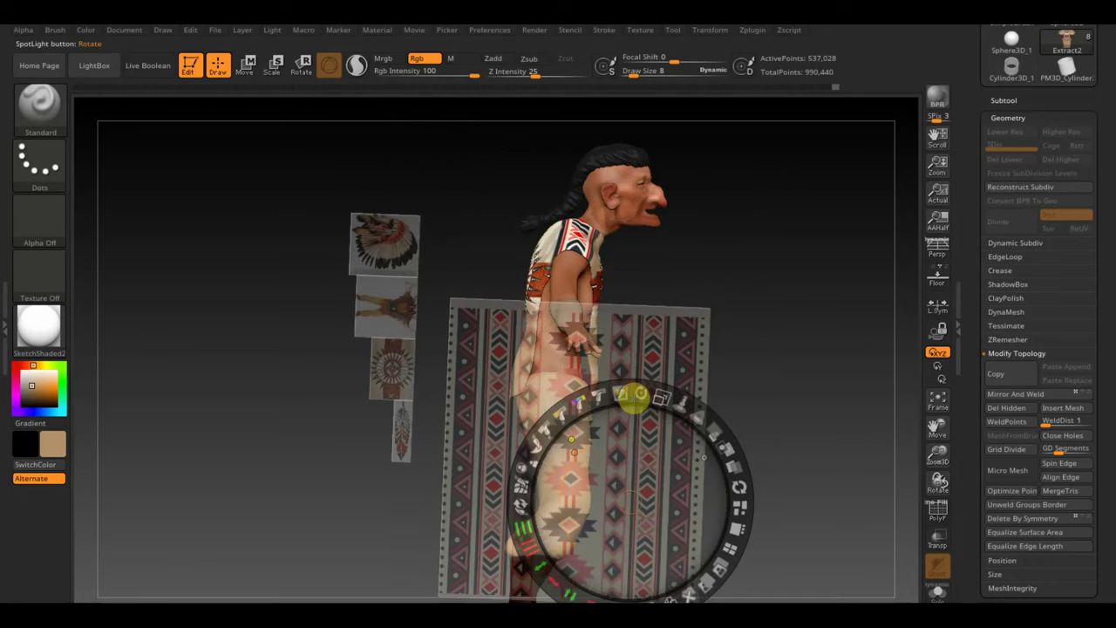
{"action": "mouse_move", "coordinate": [629, 486]}
{"action": "left_mouse_down"}
{"action": "mouse_move", "coordinate": [654, 481]}
{"action": "mouse_move", "coordinate": [695, 496]}
{"action": "left_mouse_up"}
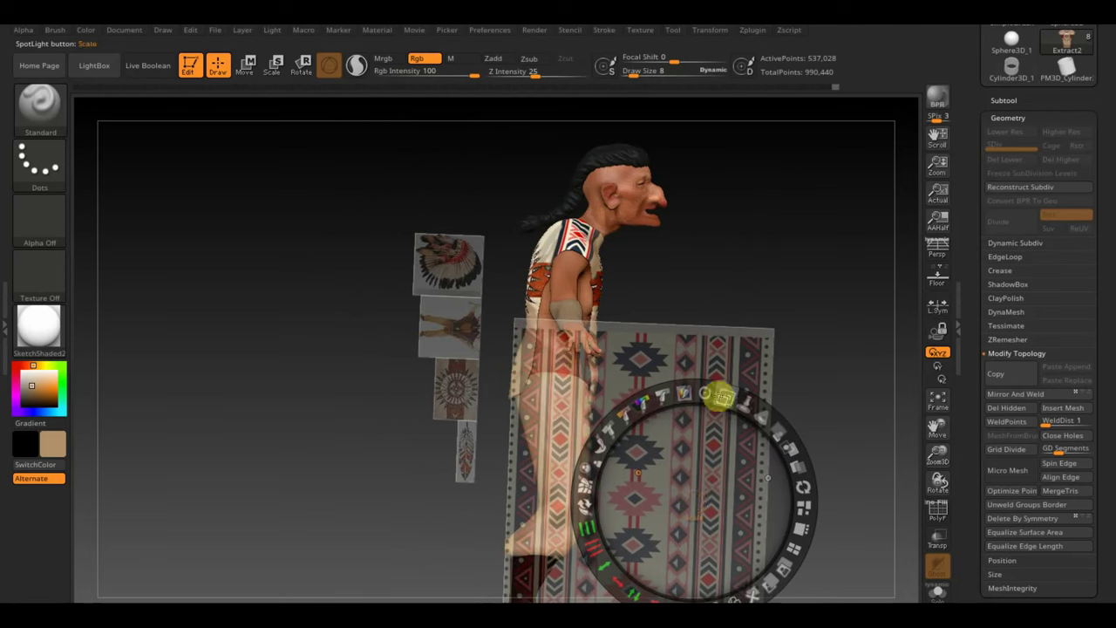
{"action": "mouse_move", "coordinate": [724, 395]}
{"action": "left_mouse_down"}
{"action": "mouse_move", "coordinate": [710, 378]}
{"action": "mouse_move", "coordinate": [720, 392]}
{"action": "mouse_move", "coordinate": [693, 386]}
{"action": "left_mouse_up"}
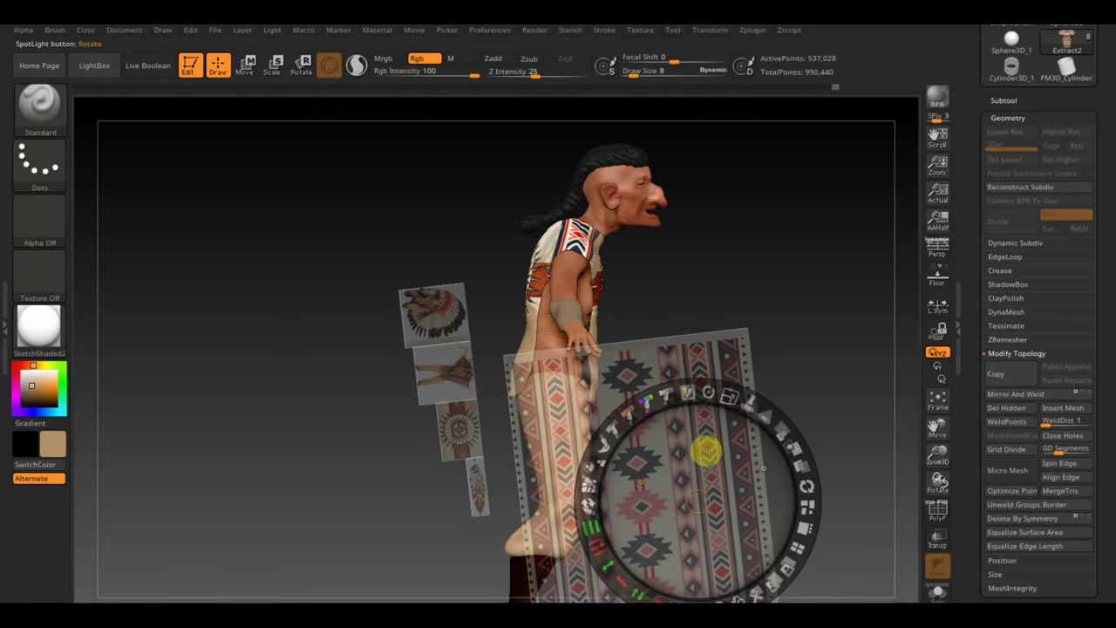
{"action": "left_click_drag", "start_coordinate": [706, 451], "coordinate": [708, 446]}
Step: Project the red, white and black chevron band onto the trousers with brush size 86
{"action": "key", "text": "shift+z"}
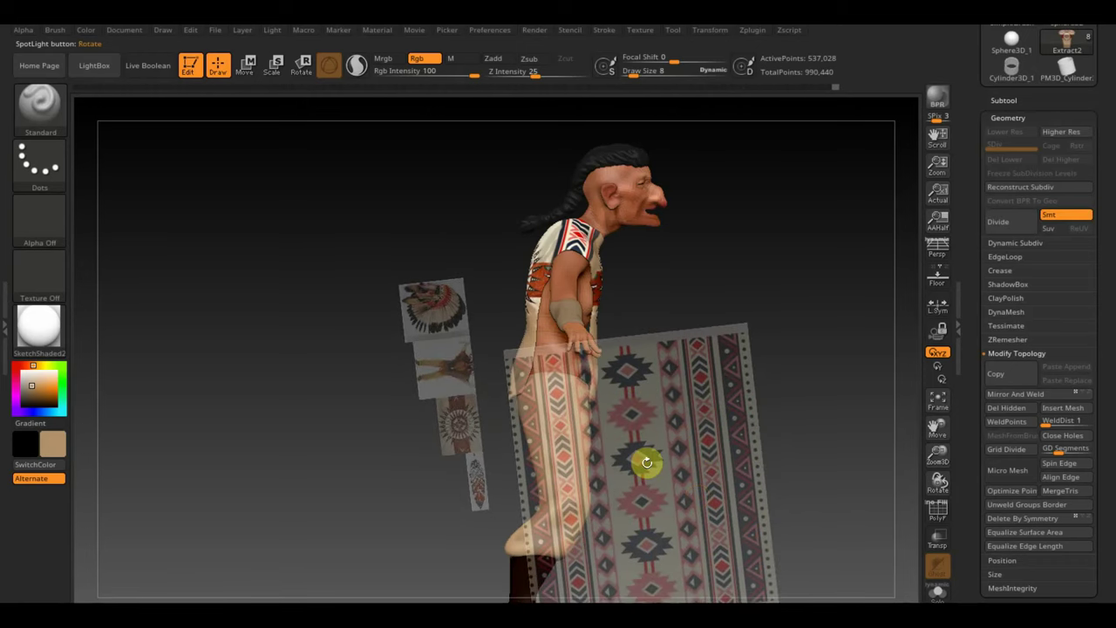
{"action": "left_click_drag", "start_coordinate": [636, 70], "coordinate": [652, 75]}
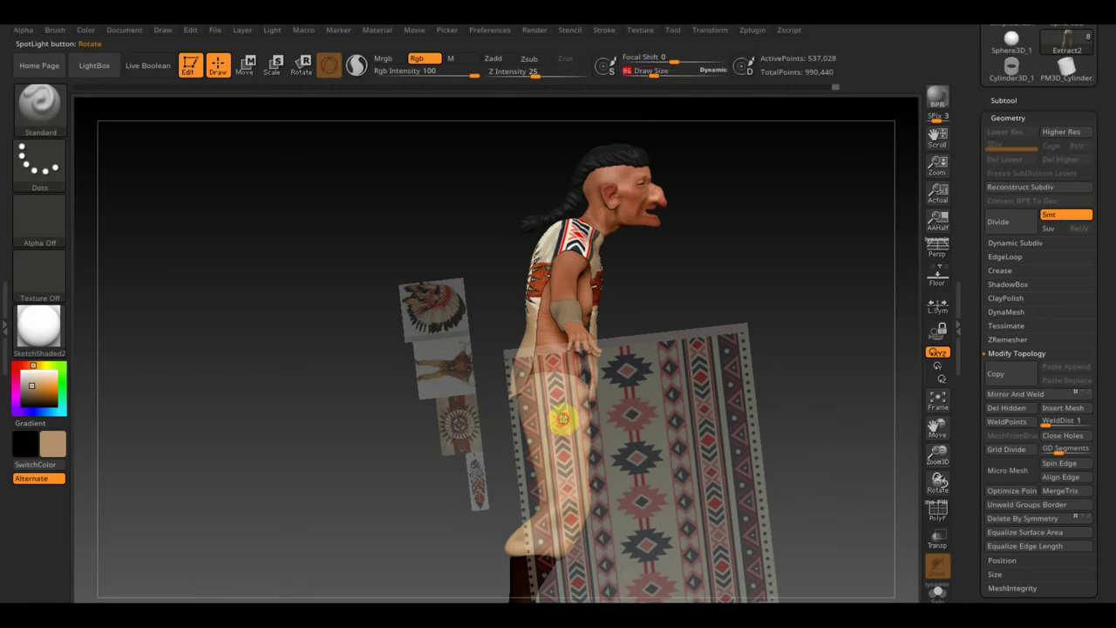
{"action": "left_click", "coordinate": [561, 405], "text": "alt"}
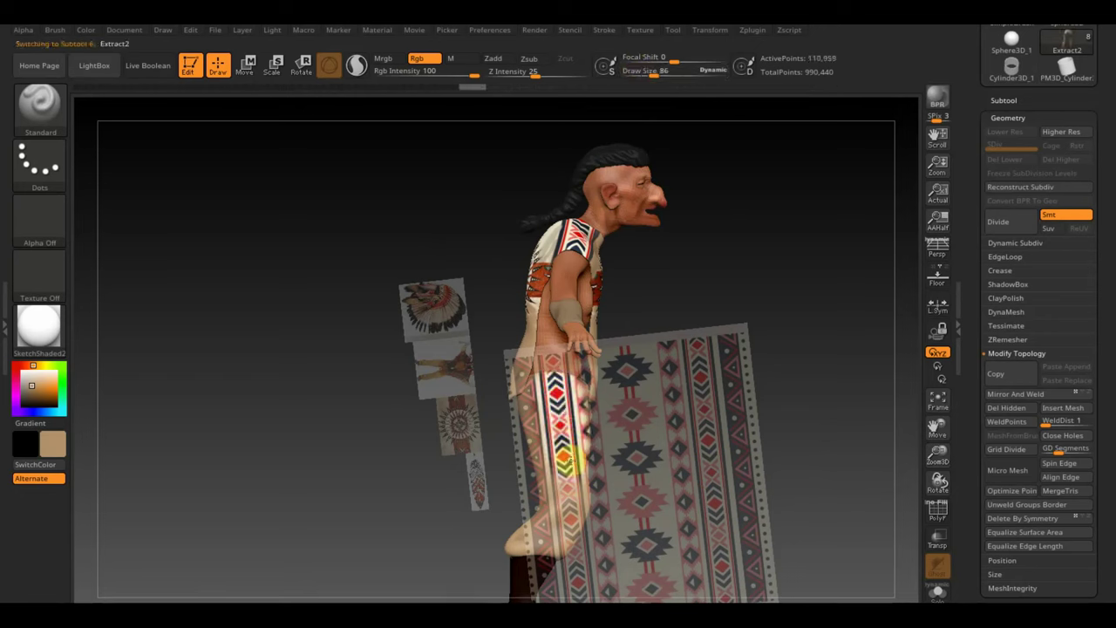
{"action": "key", "text": "shift+z"}
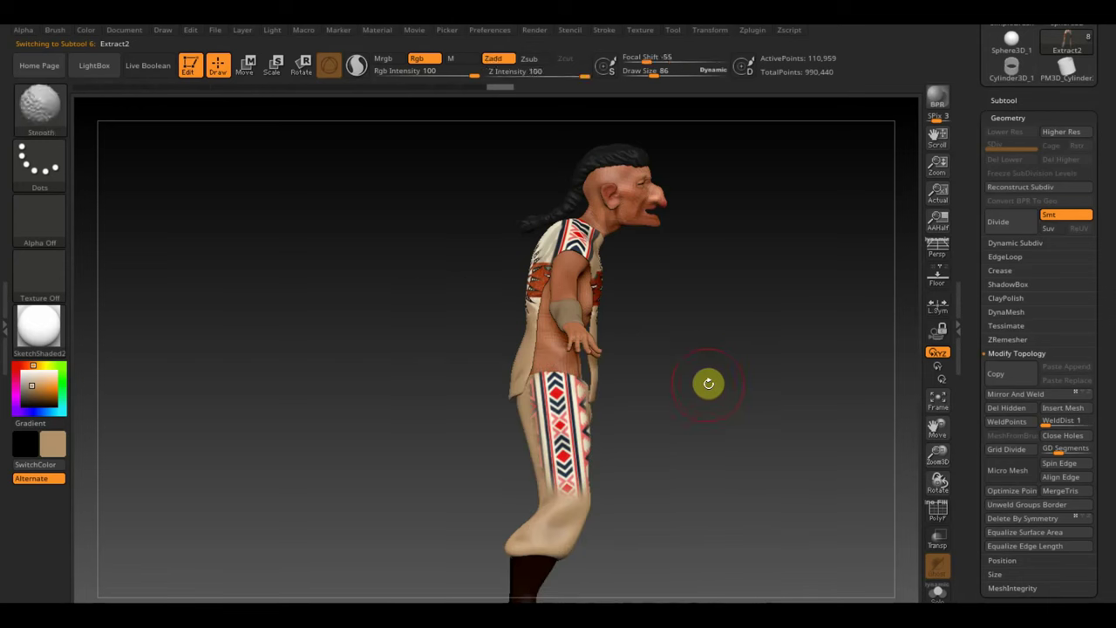
{"action": "key", "text": "shift+z"}
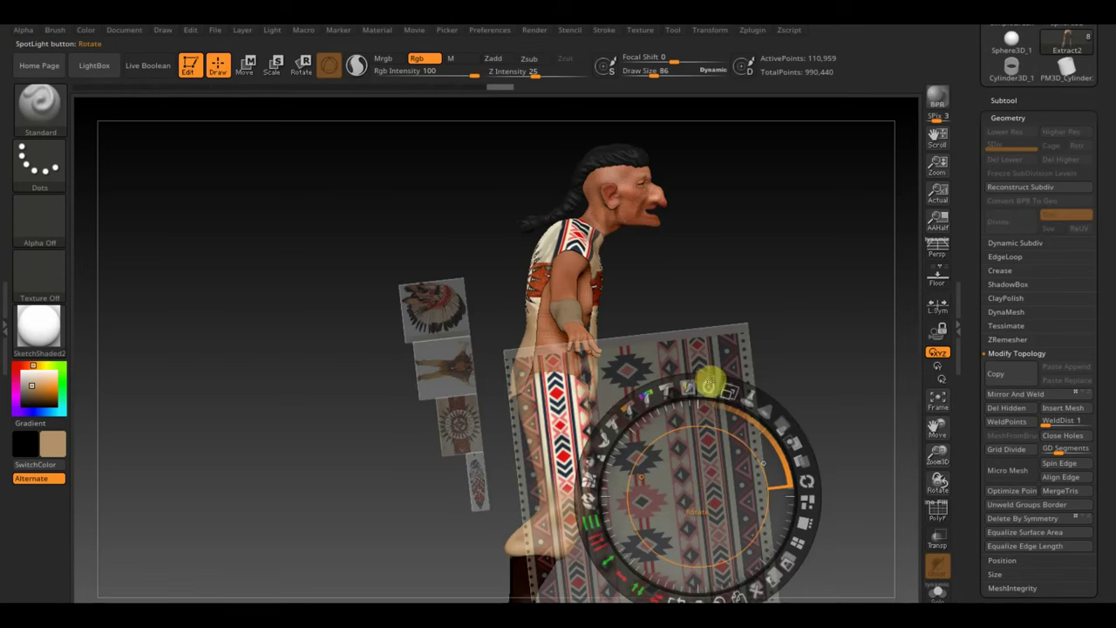
{"action": "mouse_move", "coordinate": [711, 383]}
{"action": "left_mouse_down"}
{"action": "mouse_move", "coordinate": [746, 445]}
{"action": "mouse_move", "coordinate": [693, 583]}
{"action": "mouse_move", "coordinate": [678, 584]}
{"action": "left_mouse_up"}
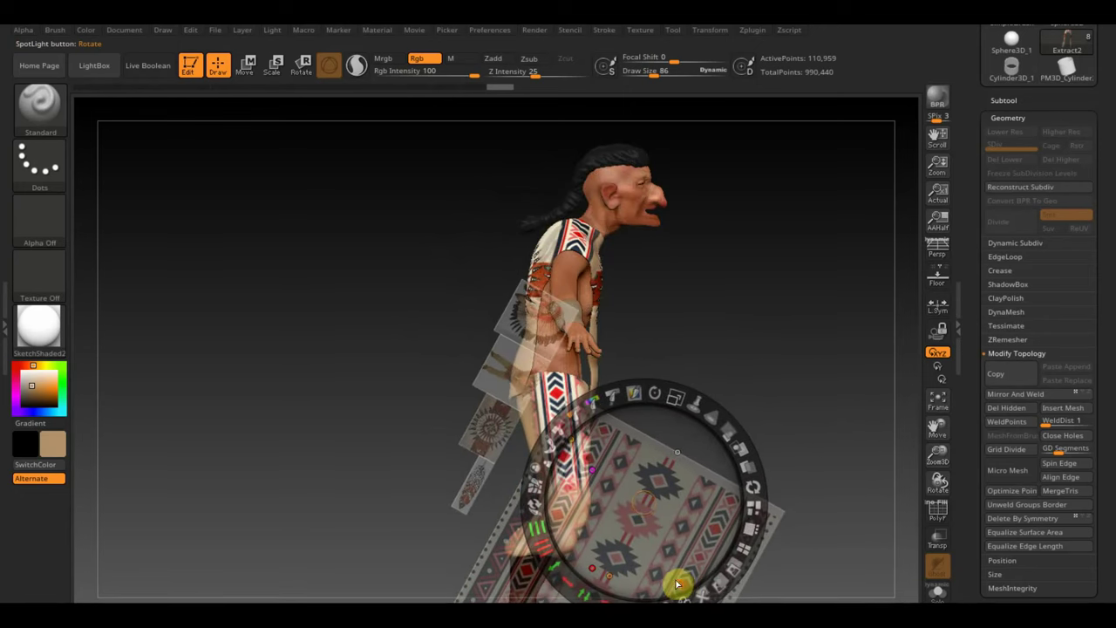
{"action": "key", "text": "z"}
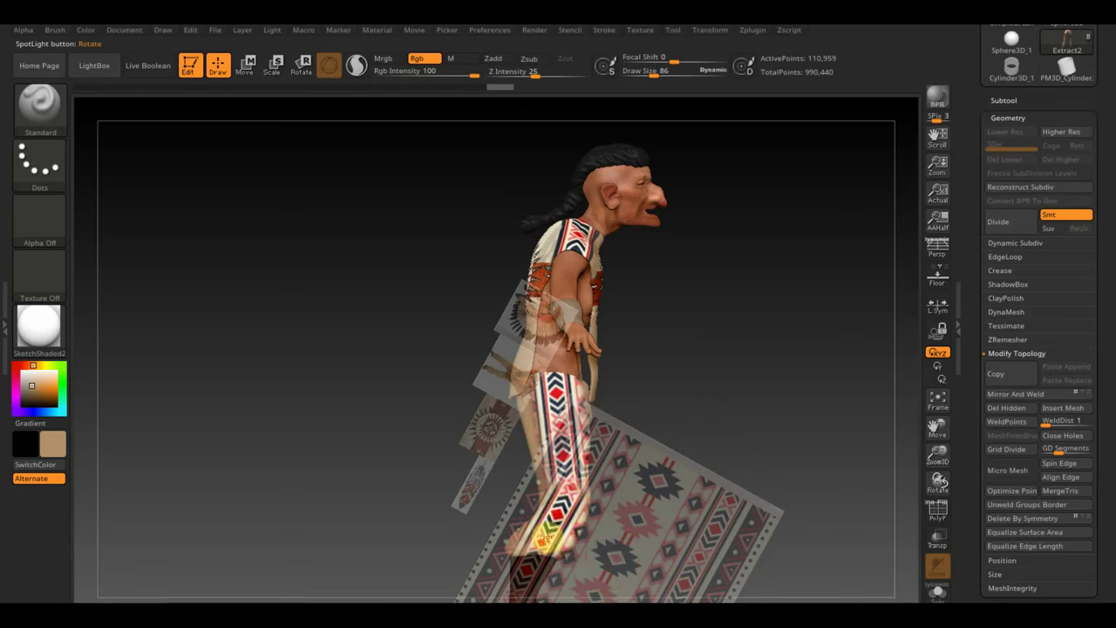
{"action": "key", "text": "shift+z"}
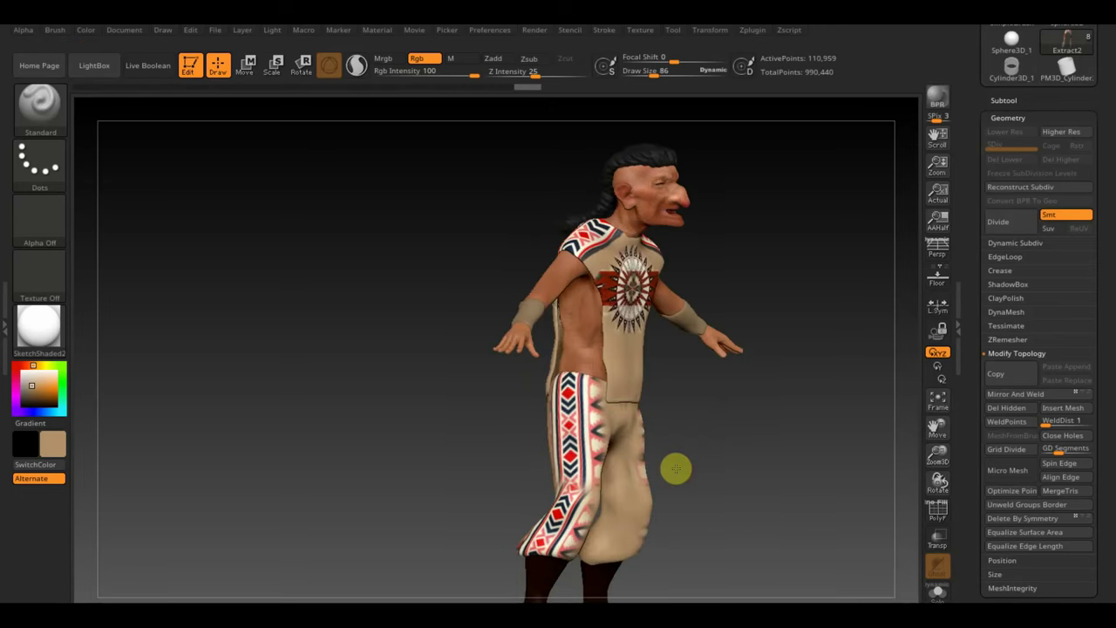
Step: Paint out stray pattern on the inner trouser leg in beige at brush size 58
{"action": "left_click_drag", "start_coordinate": [693, 462], "coordinate": [638, 465]}
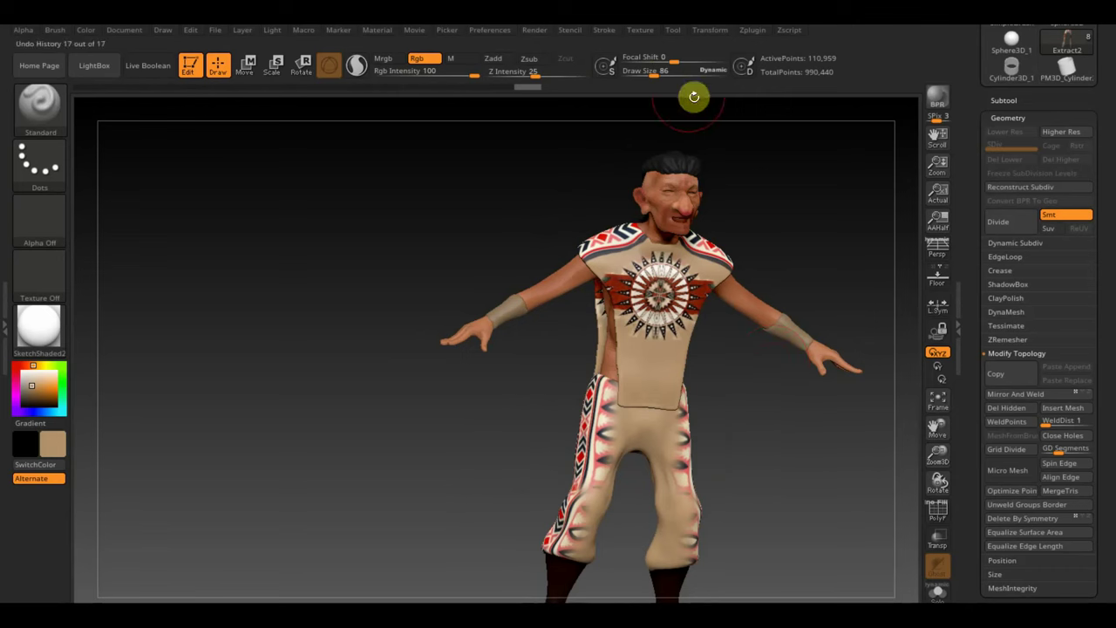
{"action": "left_click_drag", "start_coordinate": [653, 70], "coordinate": [645, 70]}
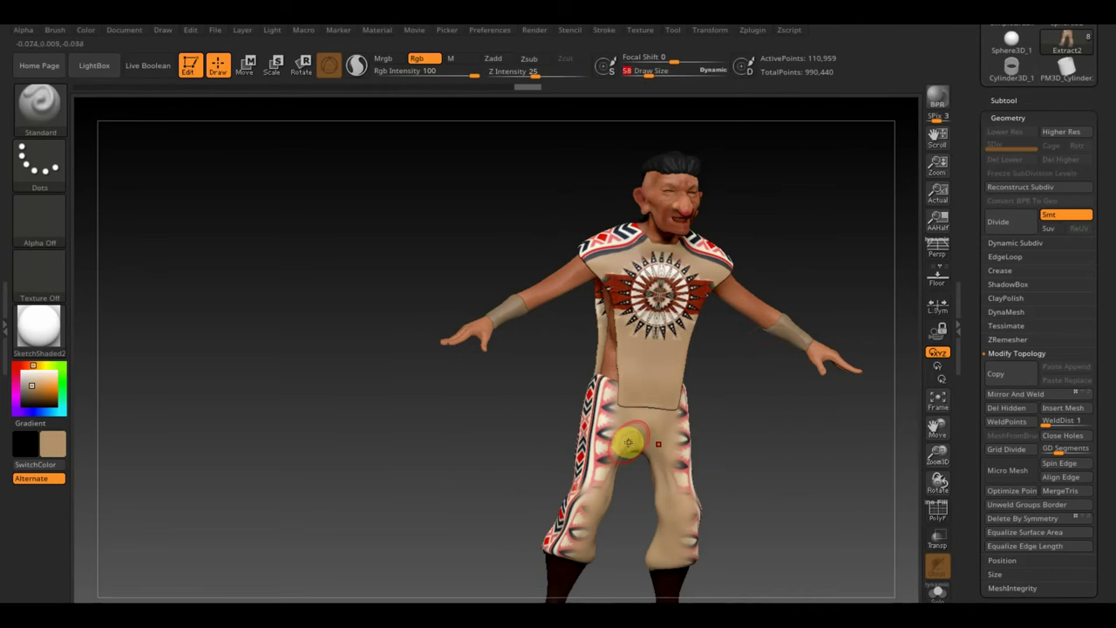
{"action": "mouse_move", "coordinate": [789, 435]}
{"action": "left_mouse_down", "text": "alt"}
{"action": "mouse_move", "coordinate": [847, 521]}
{"action": "mouse_move", "coordinate": [797, 358]}
{"action": "left_mouse_up", "text": "alt"}
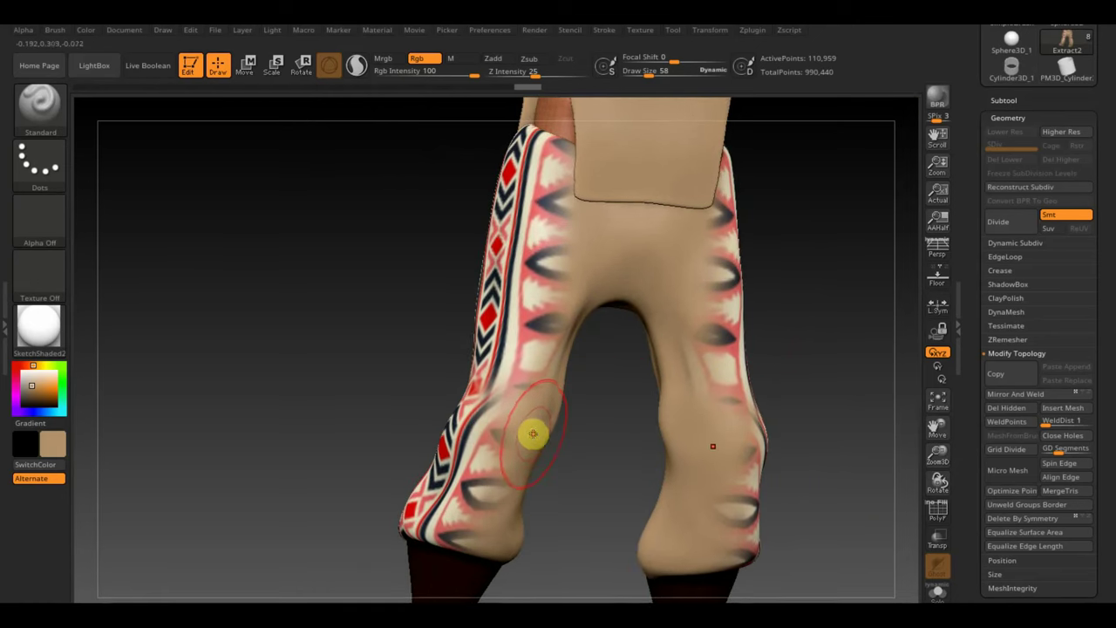
{"action": "mouse_move", "coordinate": [535, 436]}
{"action": "left_mouse_down"}
{"action": "mouse_move", "coordinate": [561, 378]}
{"action": "mouse_move", "coordinate": [578, 265]}
{"action": "mouse_move", "coordinate": [561, 381]}
{"action": "mouse_move", "coordinate": [585, 181]}
{"action": "mouse_move", "coordinate": [580, 149]}
{"action": "mouse_move", "coordinate": [571, 204]}
{"action": "mouse_move", "coordinate": [578, 137]}
{"action": "mouse_move", "coordinate": [571, 236]}
{"action": "mouse_move", "coordinate": [531, 411]}
{"action": "mouse_move", "coordinate": [471, 523]}
{"action": "left_mouse_up"}
Step: Paint beige over the pink bleed along the stripe's left edge at brush size 33
{"action": "mouse_move", "coordinate": [276, 416]}
{"action": "left_mouse_down"}
{"action": "mouse_move", "coordinate": [358, 439]}
{"action": "mouse_move", "coordinate": [516, 454]}
{"action": "left_mouse_up"}
{"action": "left_click_drag", "start_coordinate": [653, 70], "coordinate": [643, 71]}
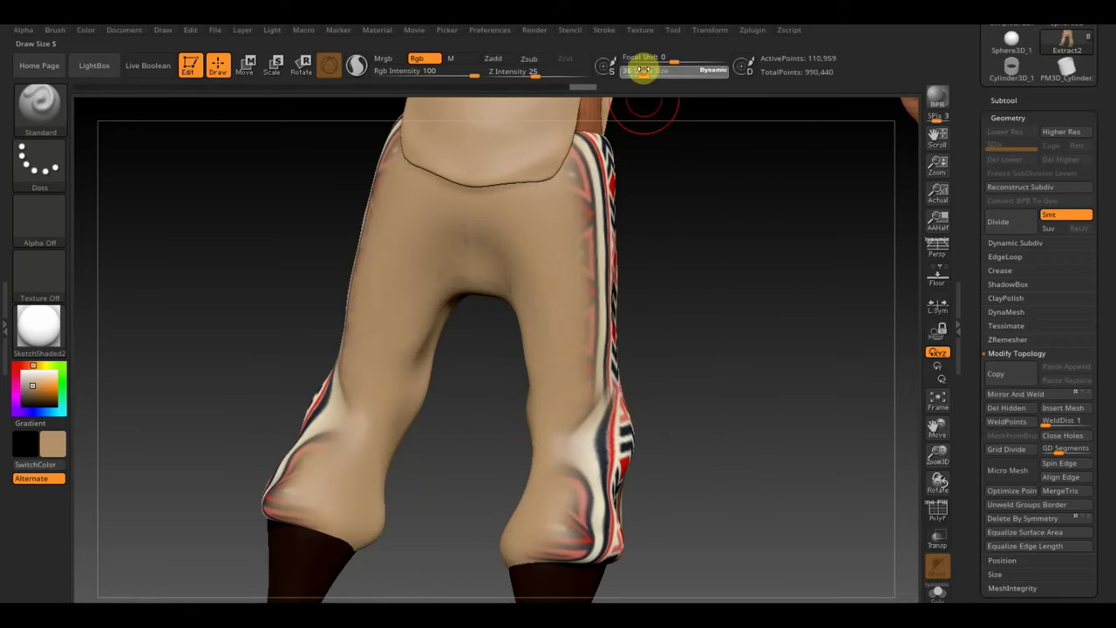
{"action": "left_click_drag", "start_coordinate": [728, 257], "coordinate": [677, 249]}
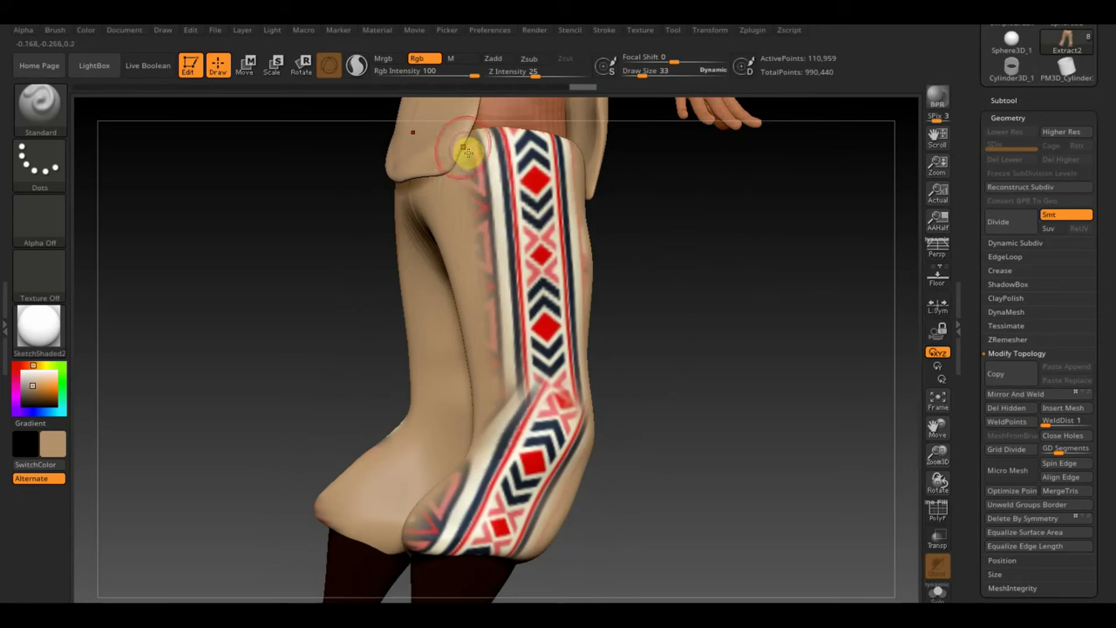
{"action": "mouse_move", "coordinate": [457, 146]}
{"action": "left_mouse_down"}
{"action": "mouse_move", "coordinate": [478, 390]}
{"action": "mouse_move", "coordinate": [439, 491]}
{"action": "mouse_move", "coordinate": [396, 541]}
{"action": "mouse_move", "coordinate": [434, 520]}
{"action": "mouse_move", "coordinate": [467, 456]}
{"action": "left_mouse_up"}
{"action": "mouse_move", "coordinate": [486, 416]}
{"action": "left_mouse_down"}
{"action": "mouse_move", "coordinate": [491, 306]}
{"action": "mouse_move", "coordinate": [468, 153]}
{"action": "left_mouse_up"}
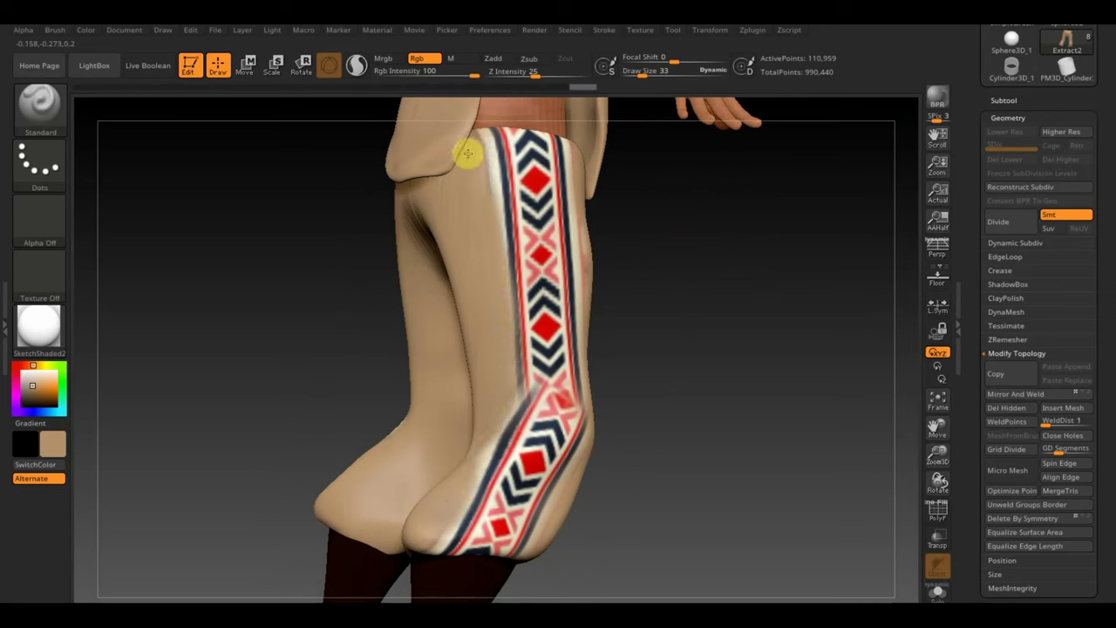
Step: Paint out the pink streak beside the stripe on the upper leg at brush size 8
{"action": "left_click_drag", "start_coordinate": [666, 289], "coordinate": [685, 319]}
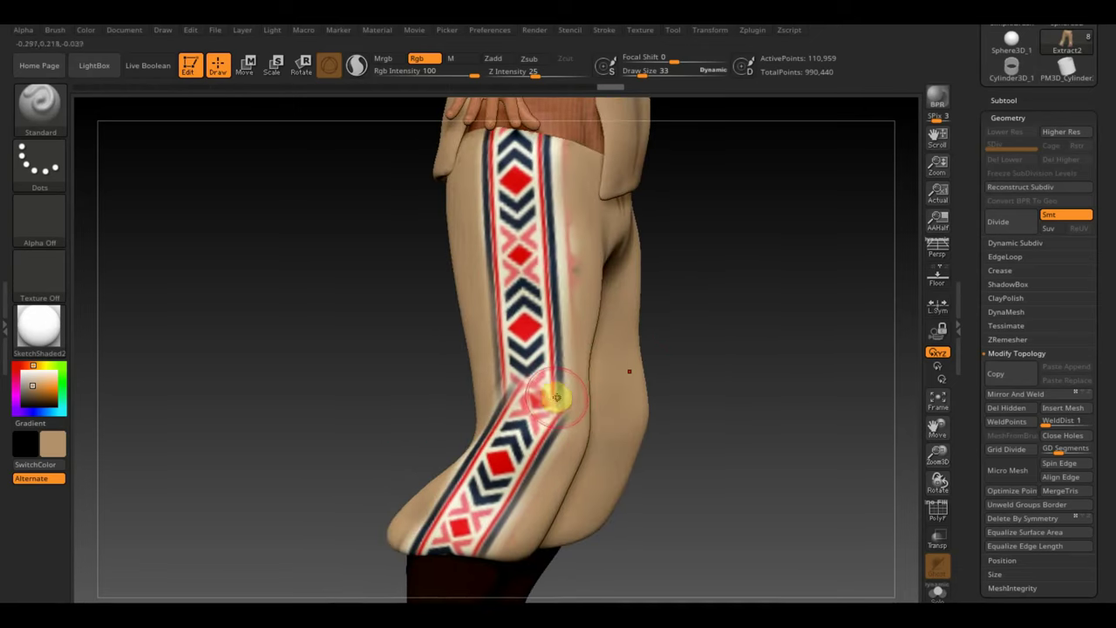
{"action": "left_click_drag", "start_coordinate": [701, 70], "coordinate": [641, 71]}
{"action": "mouse_move", "coordinate": [723, 306]}
{"action": "left_mouse_down"}
{"action": "mouse_move", "coordinate": [762, 376]}
{"action": "mouse_move", "coordinate": [809, 394]}
{"action": "mouse_move", "coordinate": [773, 277]}
{"action": "mouse_move", "coordinate": [787, 343]}
{"action": "mouse_move", "coordinate": [736, 340]}
{"action": "left_mouse_up"}
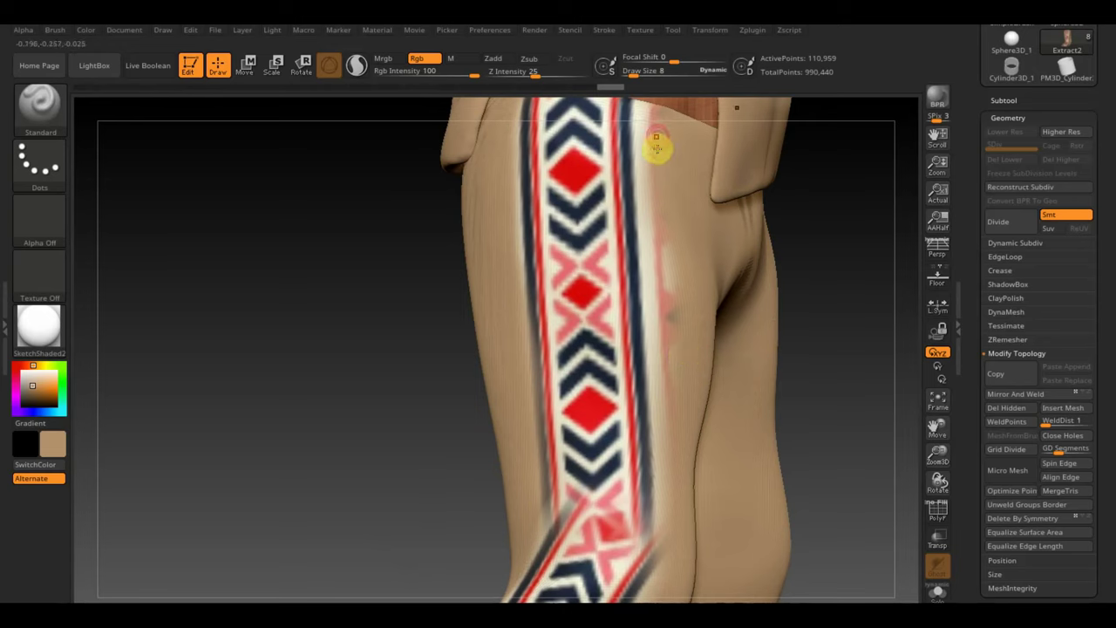
{"action": "mouse_move", "coordinate": [643, 95]}
{"action": "left_mouse_down"}
{"action": "mouse_move", "coordinate": [653, 192]}
{"action": "mouse_move", "coordinate": [634, 122]}
{"action": "left_mouse_up"}
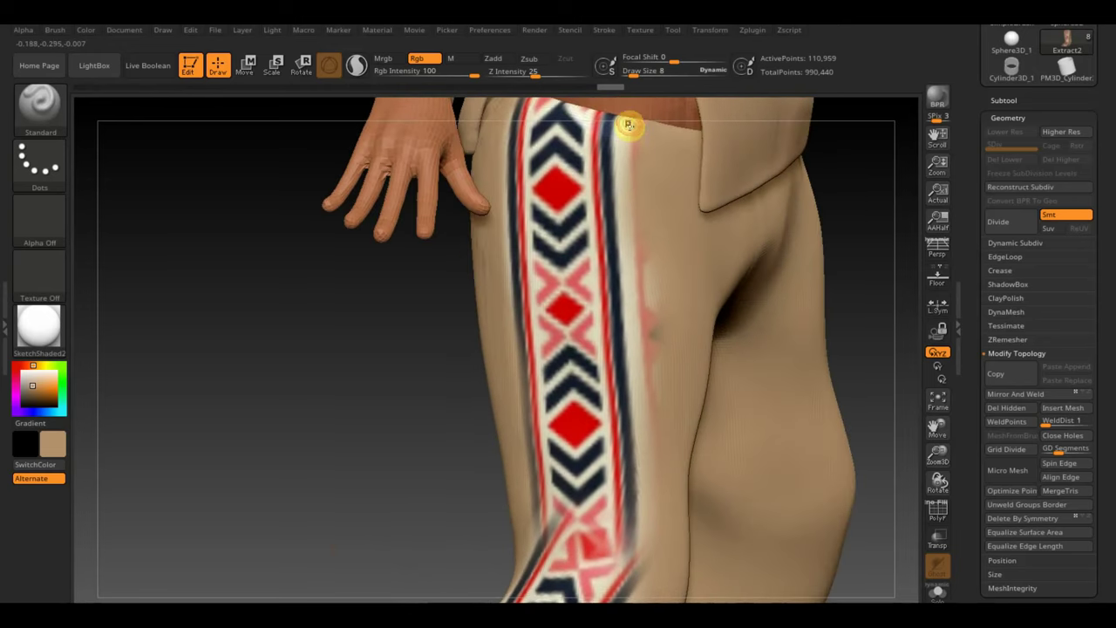
{"action": "mouse_move", "coordinate": [632, 180]}
{"action": "left_mouse_down"}
{"action": "mouse_move", "coordinate": [648, 387]}
{"action": "mouse_move", "coordinate": [648, 272]}
{"action": "mouse_move", "coordinate": [638, 350]}
{"action": "mouse_move", "coordinate": [650, 591]}
{"action": "left_mouse_up"}
{"action": "mouse_move", "coordinate": [885, 318]}
{"action": "left_mouse_down"}
{"action": "mouse_move", "coordinate": [854, 152]}
{"action": "mouse_move", "coordinate": [620, 381]}
{"action": "left_mouse_up"}
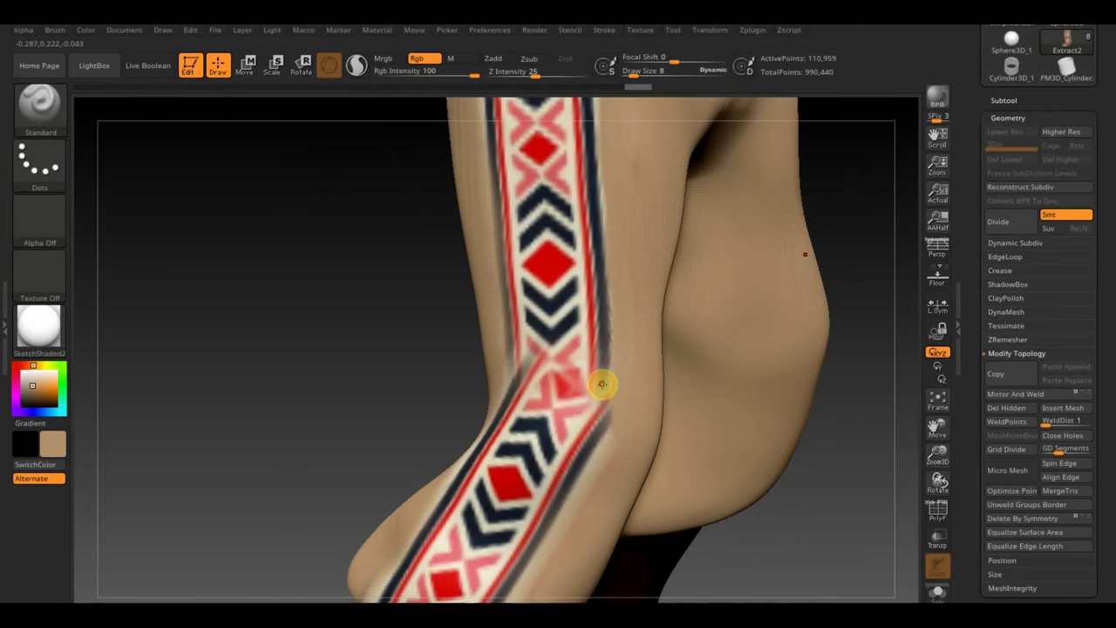
Step: Sample pink, tan and navy from the stripe, undoing a stray dark grey stroke
{"action": "key", "text": "c"}
{"action": "key", "text": "c"}
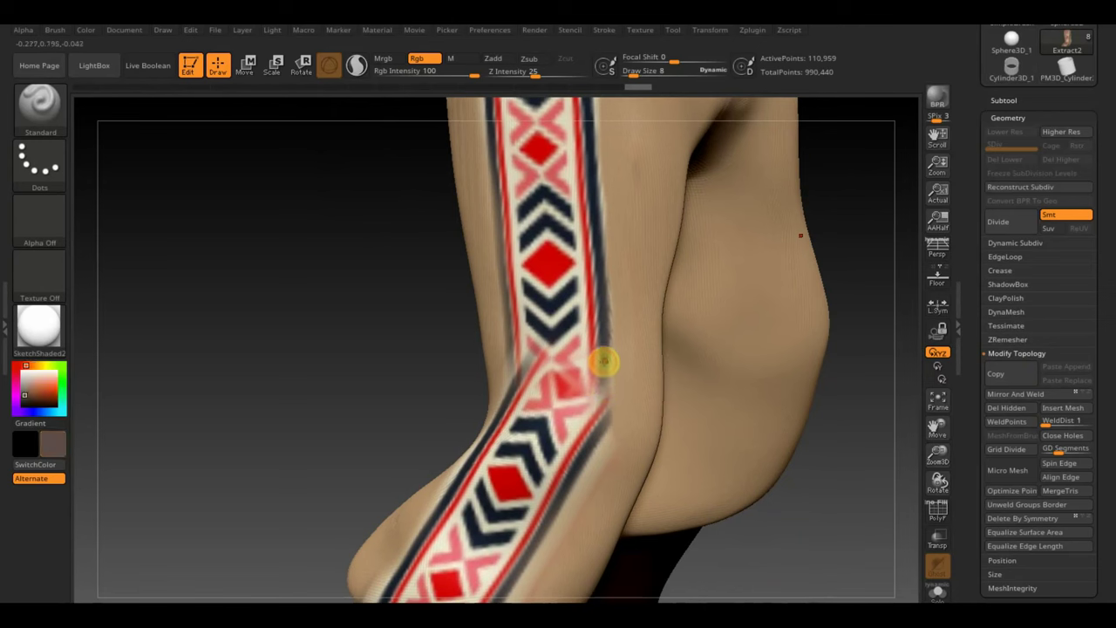
{"action": "left_click_drag", "start_coordinate": [596, 440], "coordinate": [608, 397]}
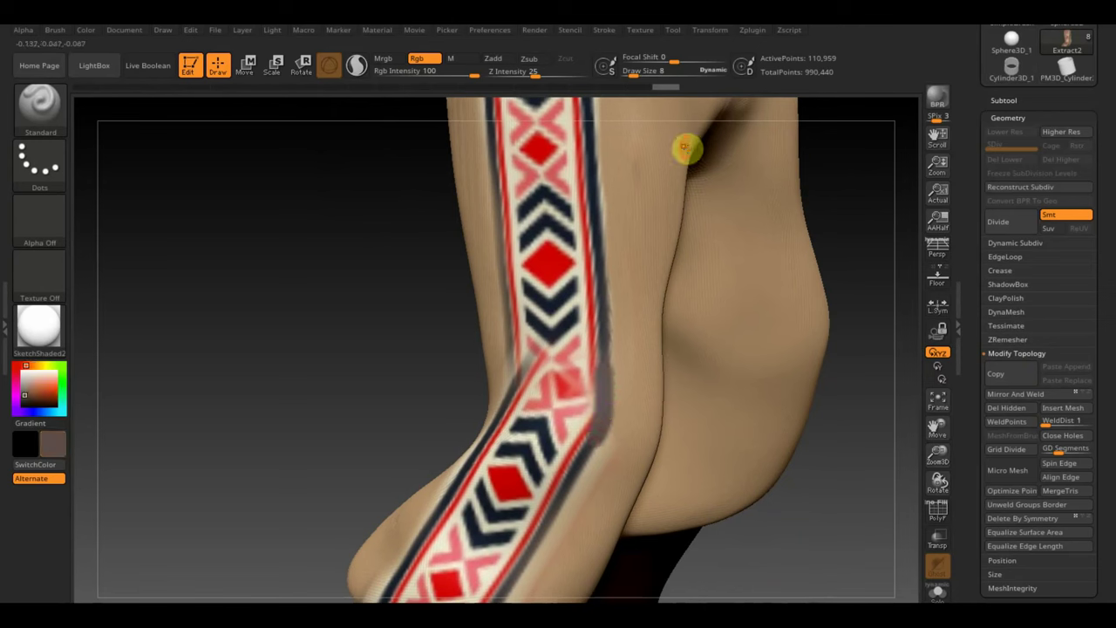
{"action": "key", "text": "ctrl+z"}
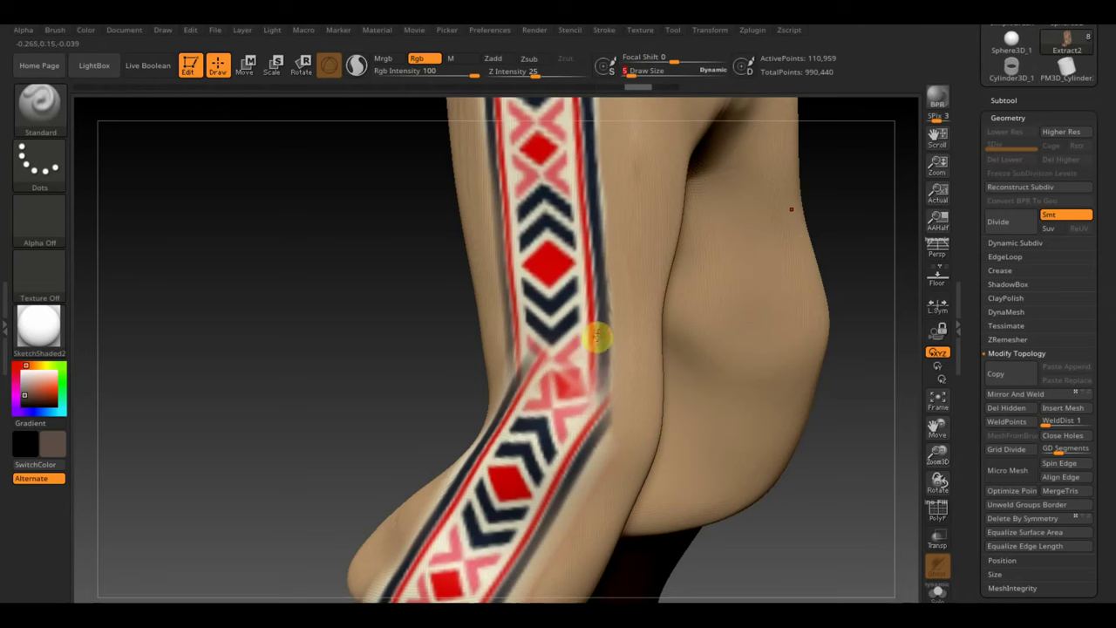
{"action": "key", "text": "c"}
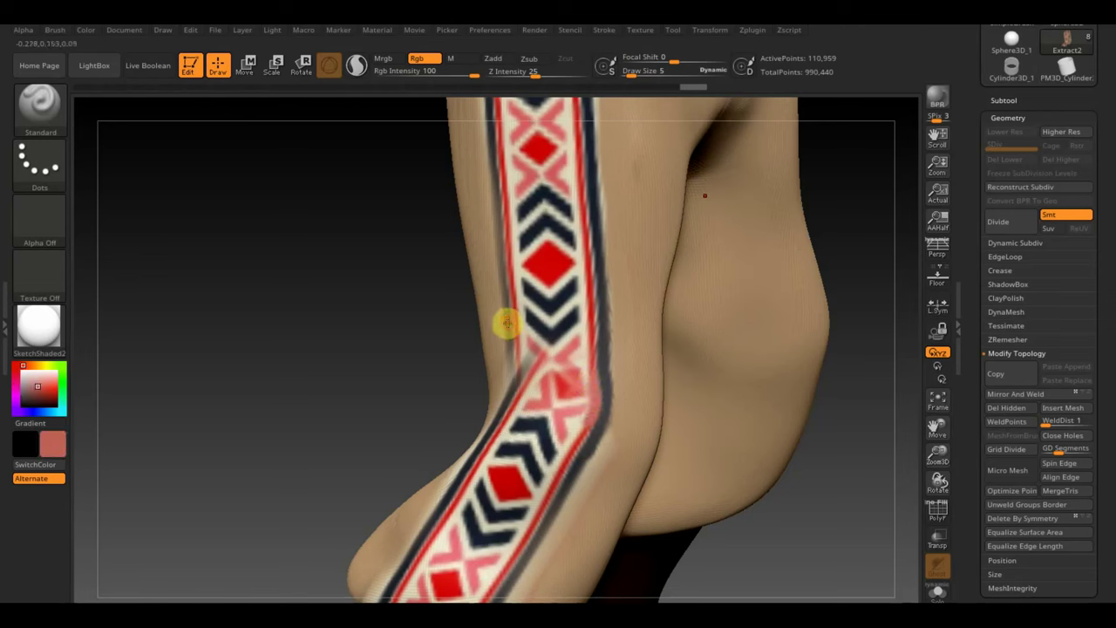
{"action": "key", "text": "c"}
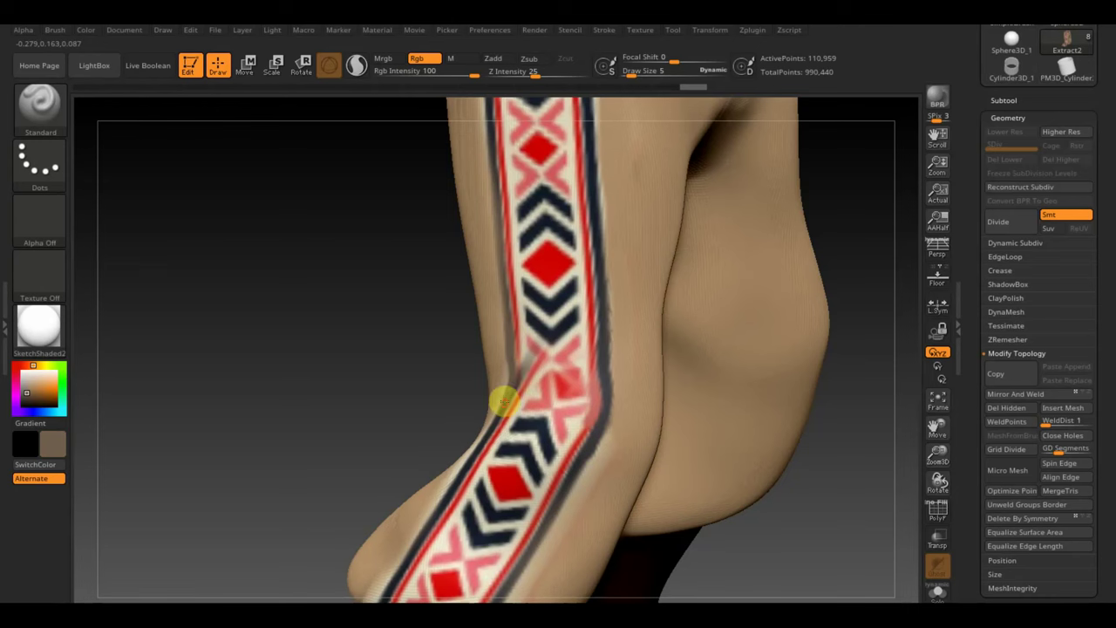
{"action": "key", "text": "c"}
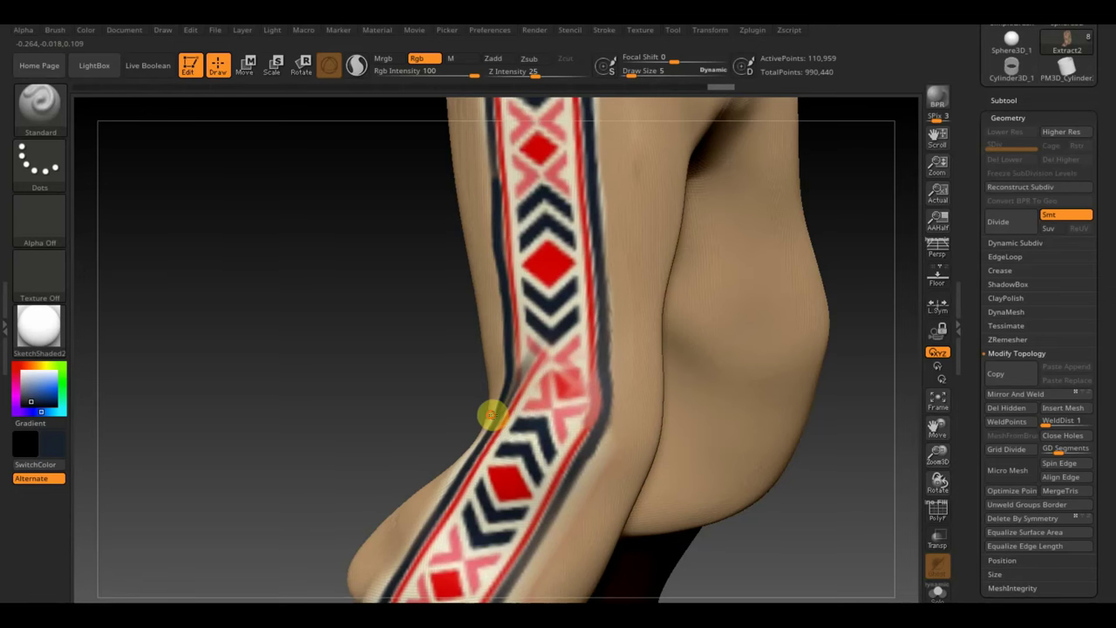
{"action": "left_click_drag", "start_coordinate": [387, 325], "coordinate": [394, 442]}
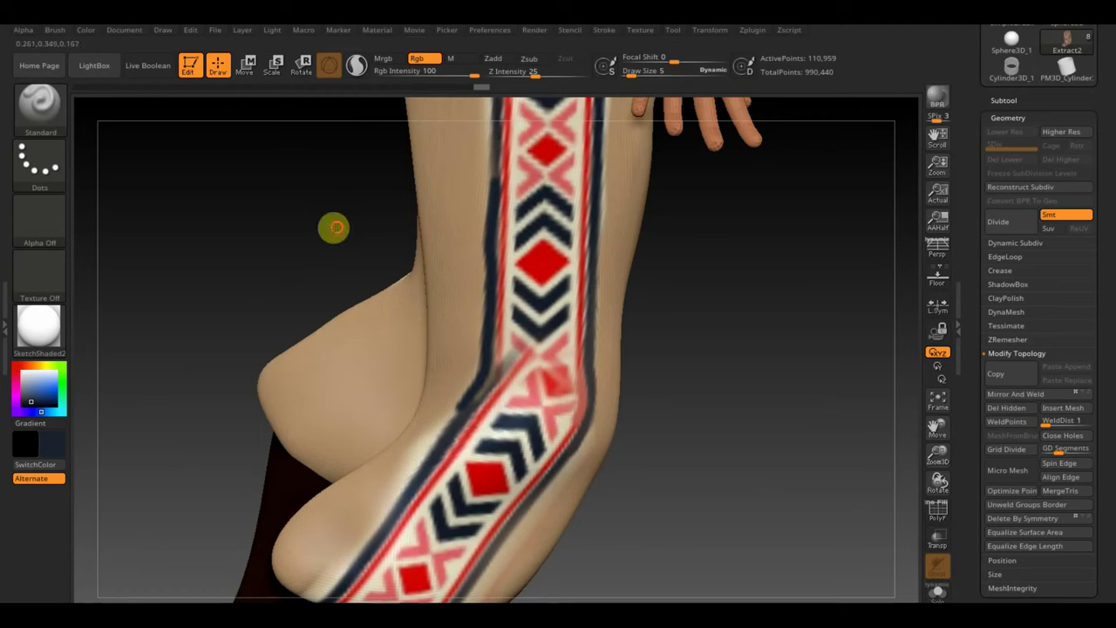
{"action": "left_click_drag", "start_coordinate": [331, 227], "coordinate": [337, 207]}
Step: Repaint the smudged knee chevron with cream and red, then view the figure from the front
{"action": "key", "text": "c"}
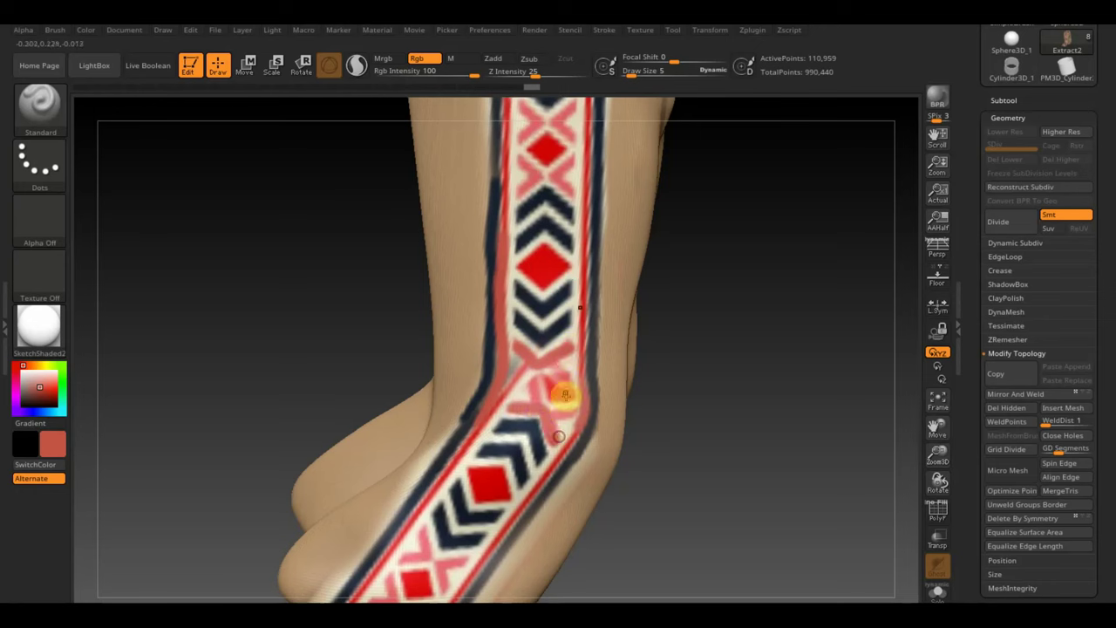
{"action": "key", "text": "c"}
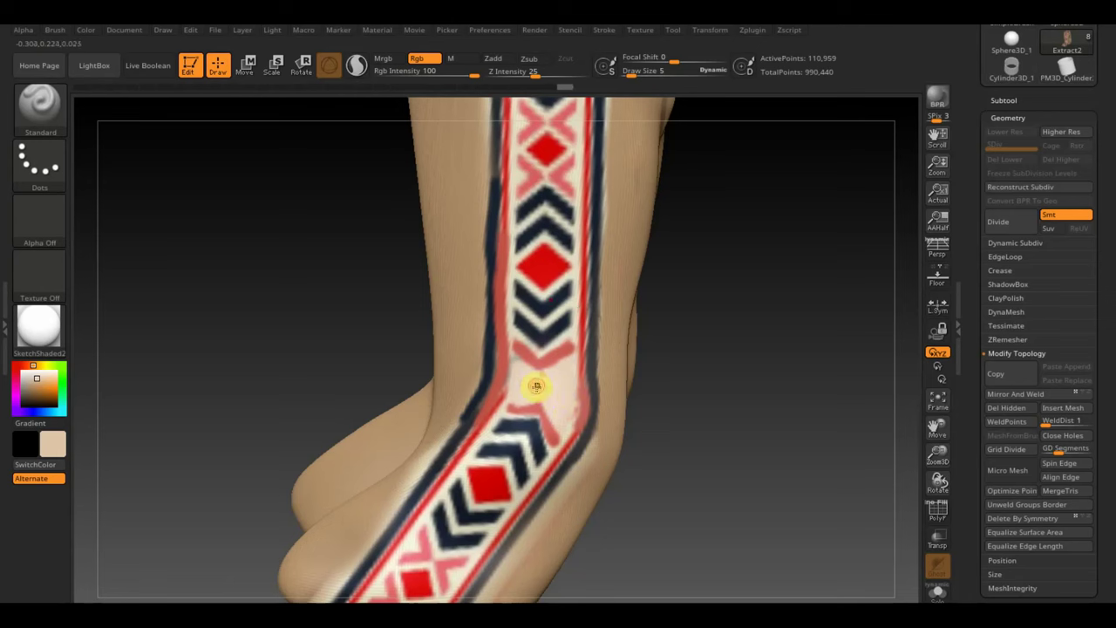
{"action": "left_click_drag", "start_coordinate": [543, 364], "coordinate": [543, 267]}
{"action": "key", "text": "c"}
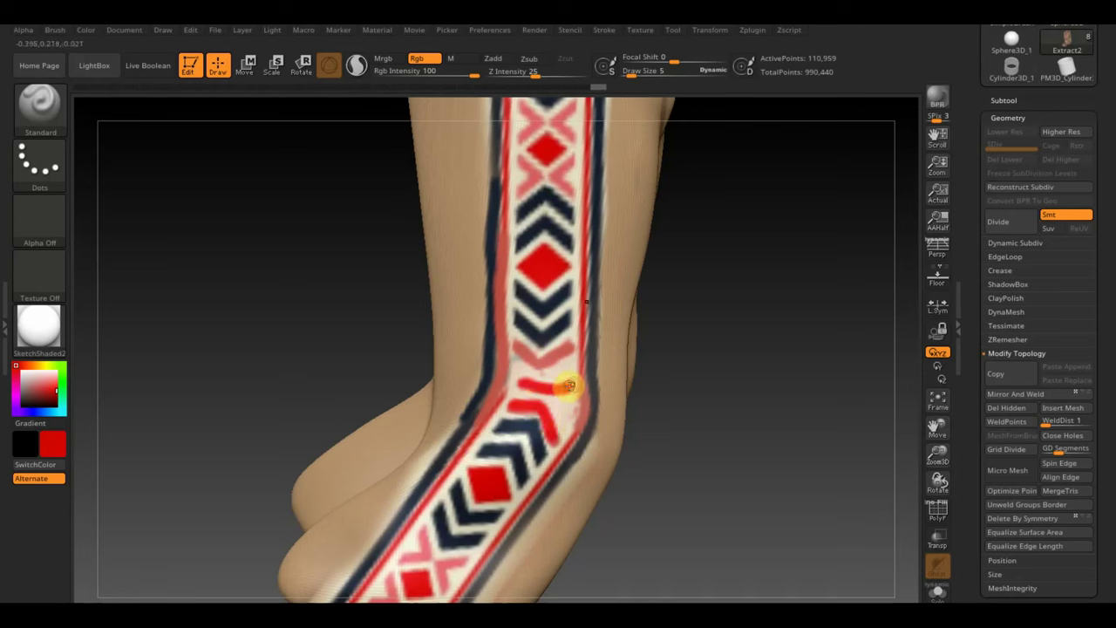
{"action": "left_click_drag", "start_coordinate": [569, 385], "coordinate": [572, 389]}
{"action": "right_click_drag", "start_coordinate": [776, 387], "coordinate": [741, 244], "text": "alt"}
{"action": "right_click_drag", "start_coordinate": [724, 309], "coordinate": [711, 284], "text": "alt"}
{"action": "mouse_move", "coordinate": [710, 284]}
{"action": "left_mouse_down"}
{"action": "mouse_move", "coordinate": [690, 306]}
{"action": "mouse_move", "coordinate": [628, 312]}
{"action": "mouse_move", "coordinate": [668, 341]}
{"action": "mouse_move", "coordinate": [643, 428]}
{"action": "mouse_move", "coordinate": [725, 426]}
{"action": "mouse_move", "coordinate": [695, 391]}
{"action": "mouse_move", "coordinate": [680, 456]}
{"action": "mouse_move", "coordinate": [715, 462]}
{"action": "mouse_move", "coordinate": [703, 445]}
{"action": "mouse_move", "coordinate": [717, 481]}
{"action": "mouse_move", "coordinate": [698, 466]}
{"action": "mouse_move", "coordinate": [396, 396]}
{"action": "mouse_move", "coordinate": [385, 301]}
{"action": "left_mouse_up"}
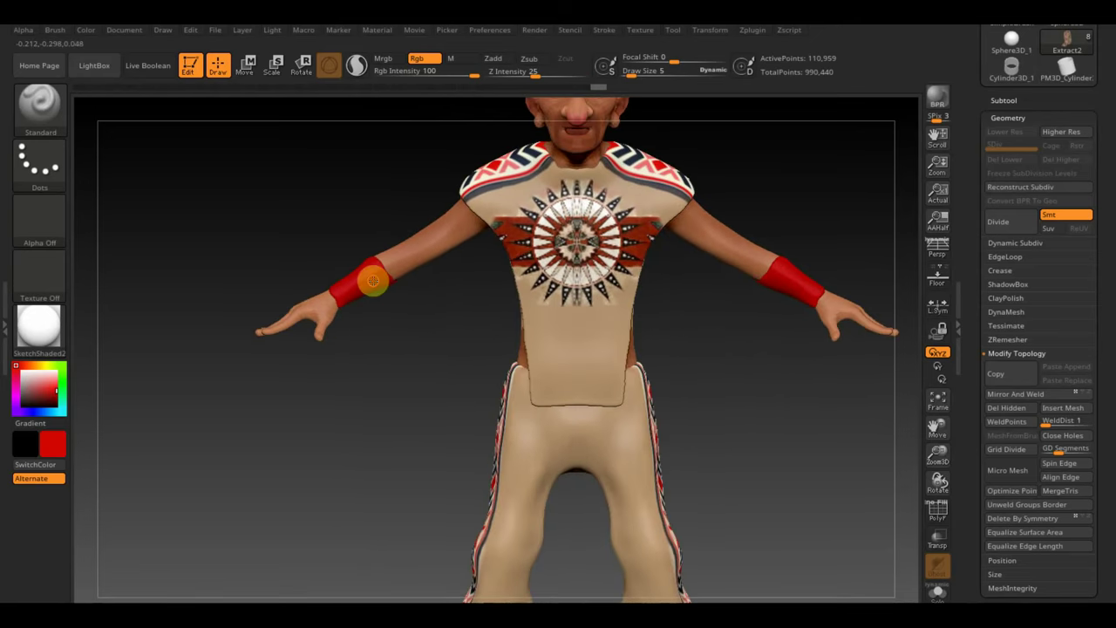
Step: Select the wristband subtool and paint a navy stripe along its edge with a small brush
{"action": "left_click", "coordinate": [373, 281], "text": "alt"}
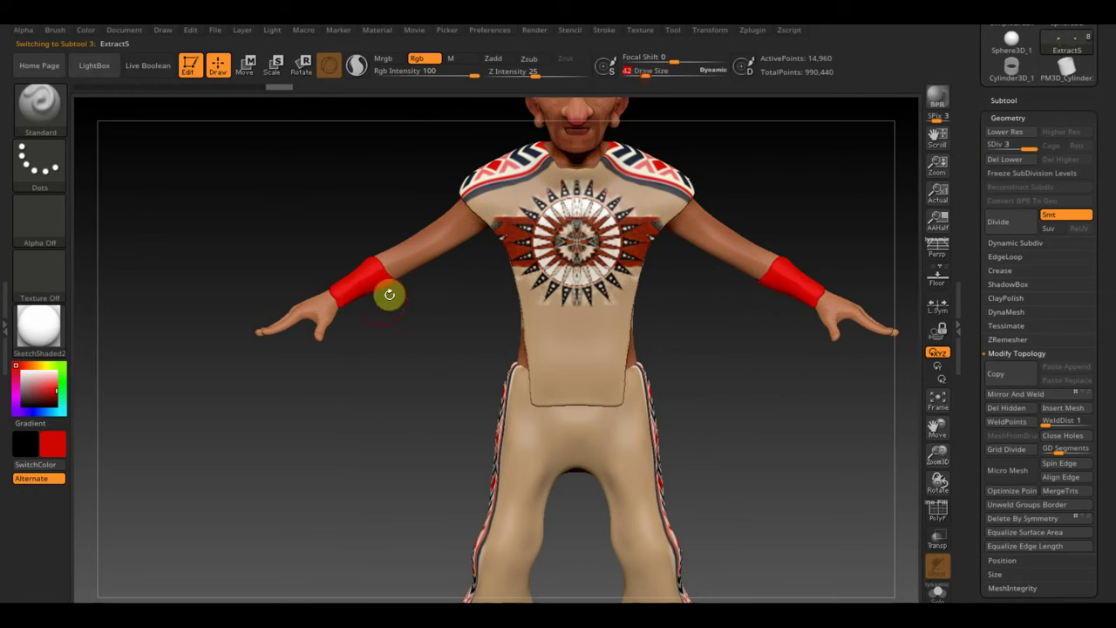
{"action": "mouse_move", "coordinate": [387, 294]}
{"action": "left_mouse_down"}
{"action": "mouse_move", "coordinate": [366, 266]}
{"action": "mouse_move", "coordinate": [277, 223]}
{"action": "mouse_move", "coordinate": [427, 257]}
{"action": "mouse_move", "coordinate": [397, 320]}
{"action": "left_mouse_up"}
{"action": "mouse_move", "coordinate": [451, 249]}
{"action": "left_mouse_down"}
{"action": "mouse_move", "coordinate": [577, 209]}
{"action": "mouse_move", "coordinate": [517, 277]}
{"action": "mouse_move", "coordinate": [390, 232]}
{"action": "mouse_move", "coordinate": [379, 183]}
{"action": "mouse_move", "coordinate": [420, 187]}
{"action": "mouse_move", "coordinate": [414, 149]}
{"action": "left_mouse_up"}
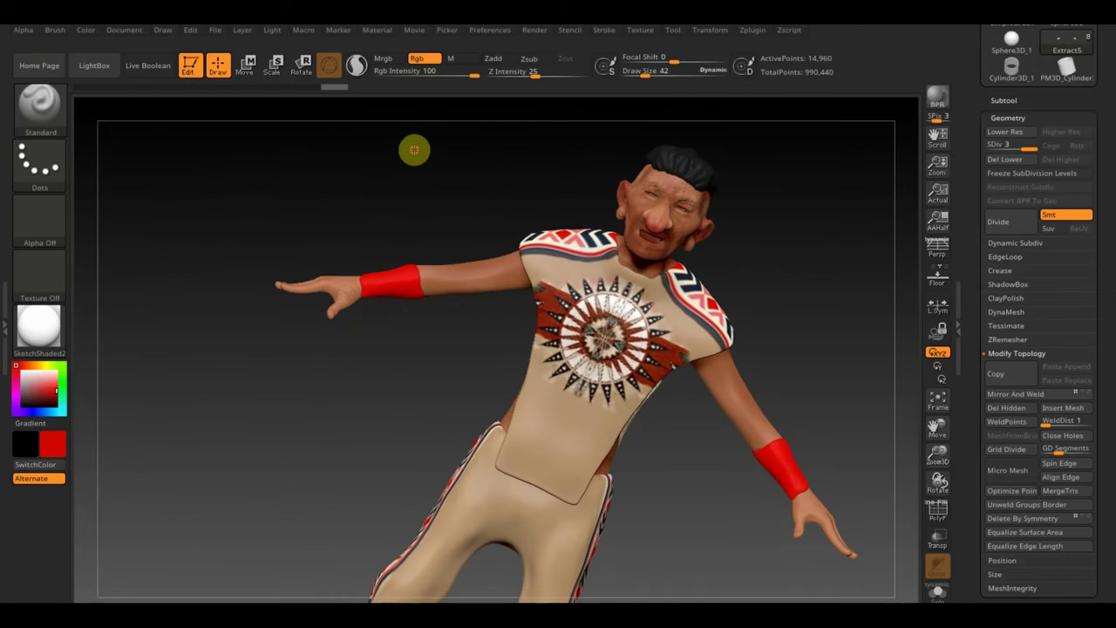
{"action": "left_click_drag", "start_coordinate": [461, 349], "coordinate": [402, 218], "text": "ctrl"}
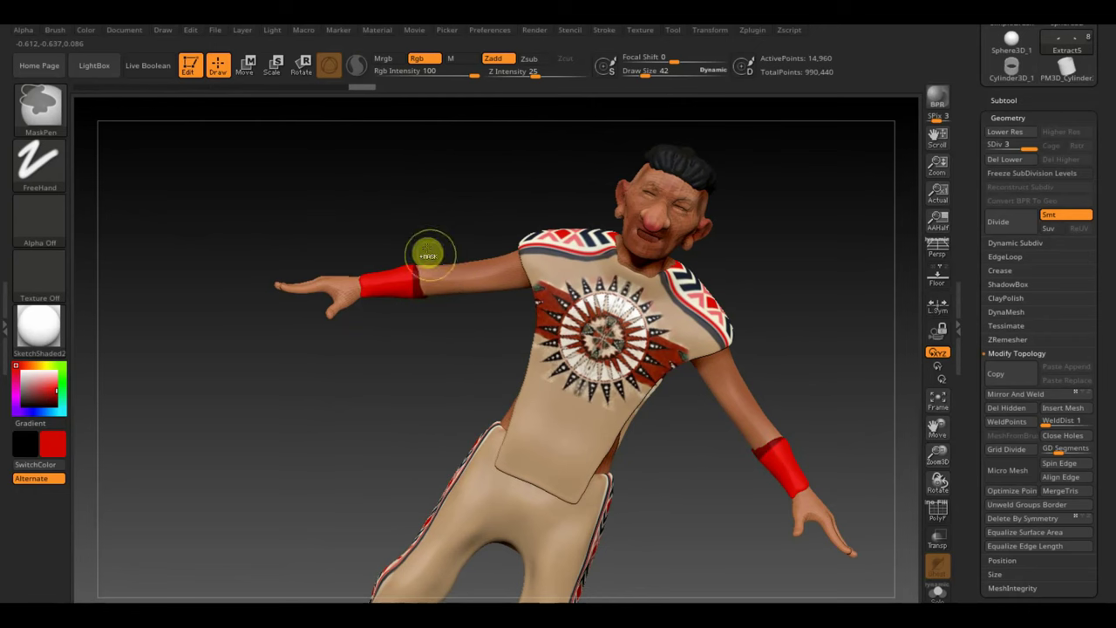
{"action": "left_click_drag", "start_coordinate": [627, 85], "coordinate": [641, 74]}
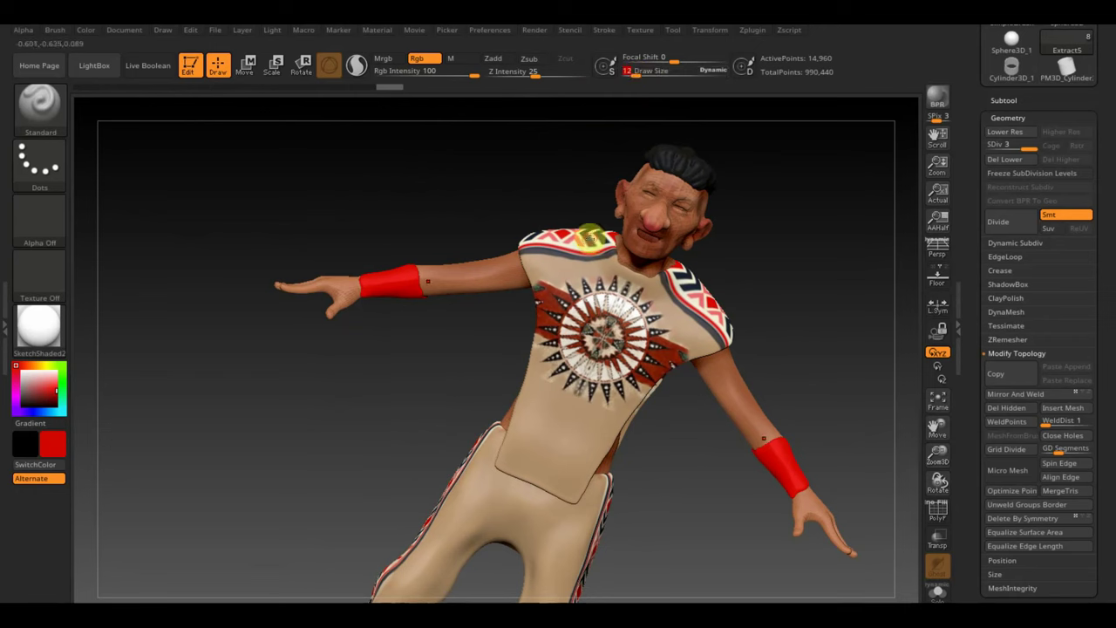
{"action": "key", "text": "c"}
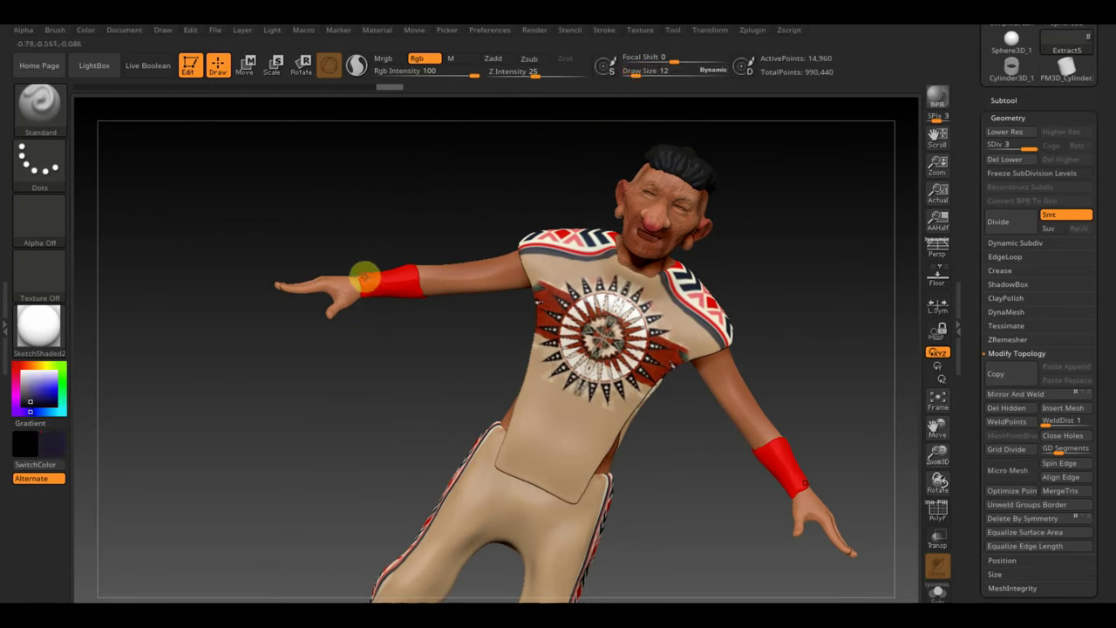
{"action": "mouse_move", "coordinate": [366, 288]}
{"action": "left_mouse_down"}
{"action": "mouse_move", "coordinate": [402, 451]}
{"action": "mouse_move", "coordinate": [379, 301]}
{"action": "left_mouse_up"}
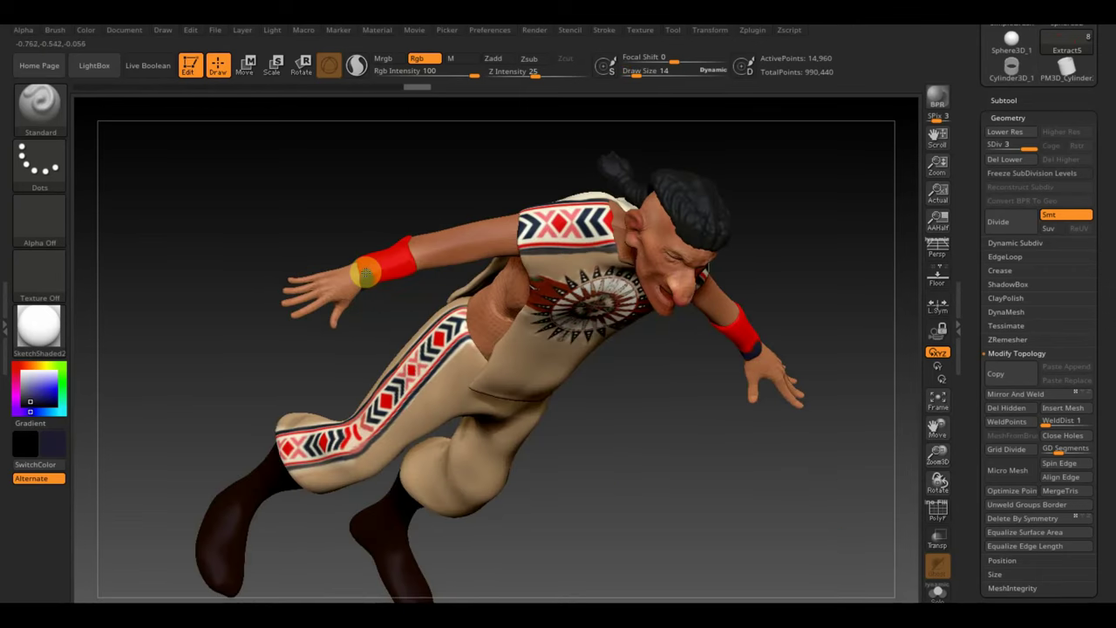
Step: Orbit around the arm to work on the wristband from every side
{"action": "mouse_move", "coordinate": [341, 224]}
{"action": "left_mouse_down"}
{"action": "mouse_move", "coordinate": [476, 230]}
{"action": "mouse_move", "coordinate": [460, 258]}
{"action": "left_mouse_up"}
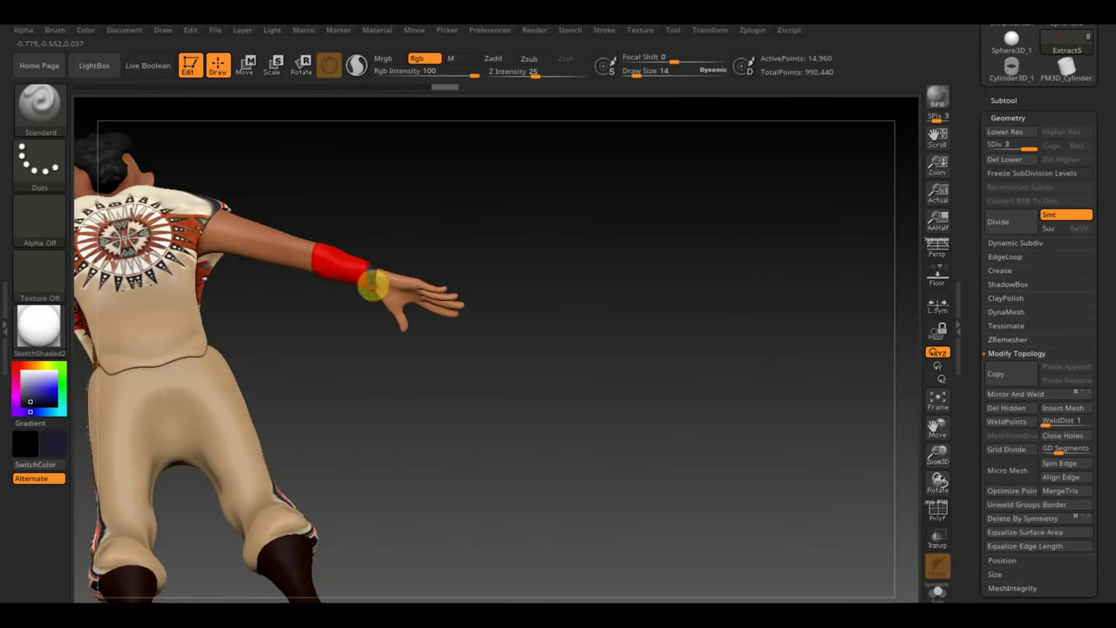
{"action": "mouse_move", "coordinate": [375, 321]}
{"action": "left_mouse_down"}
{"action": "mouse_move", "coordinate": [373, 269]}
{"action": "mouse_move", "coordinate": [426, 248]}
{"action": "mouse_move", "coordinate": [369, 387]}
{"action": "mouse_move", "coordinate": [485, 249]}
{"action": "mouse_move", "coordinate": [431, 265]}
{"action": "mouse_move", "coordinate": [453, 252]}
{"action": "mouse_move", "coordinate": [397, 259]}
{"action": "left_mouse_up"}
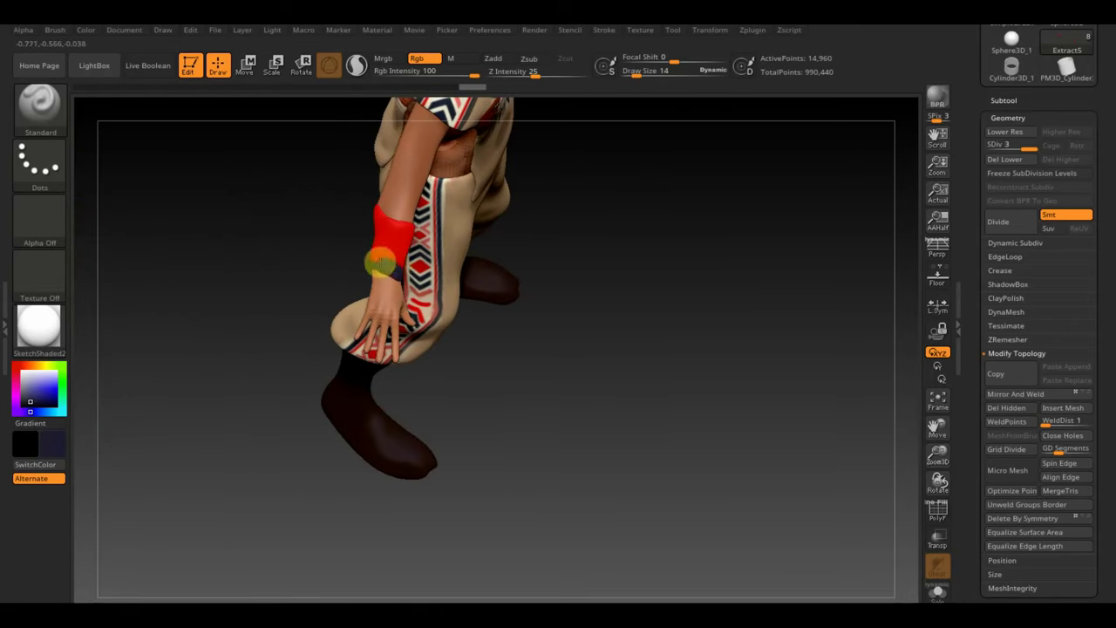
{"action": "mouse_move", "coordinate": [336, 236]}
{"action": "left_mouse_down"}
{"action": "mouse_move", "coordinate": [294, 227]}
{"action": "mouse_move", "coordinate": [432, 243]}
{"action": "left_mouse_up"}
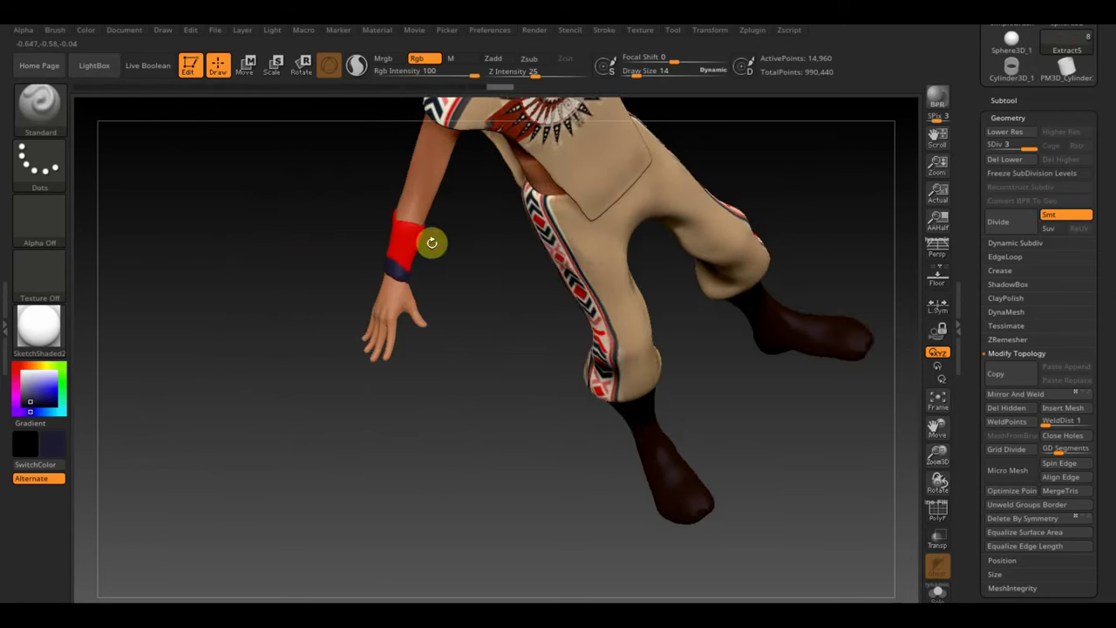
{"action": "mouse_move", "coordinate": [349, 212]}
{"action": "left_mouse_down"}
{"action": "mouse_move", "coordinate": [392, 212]}
{"action": "mouse_move", "coordinate": [423, 227]}
{"action": "left_mouse_up"}
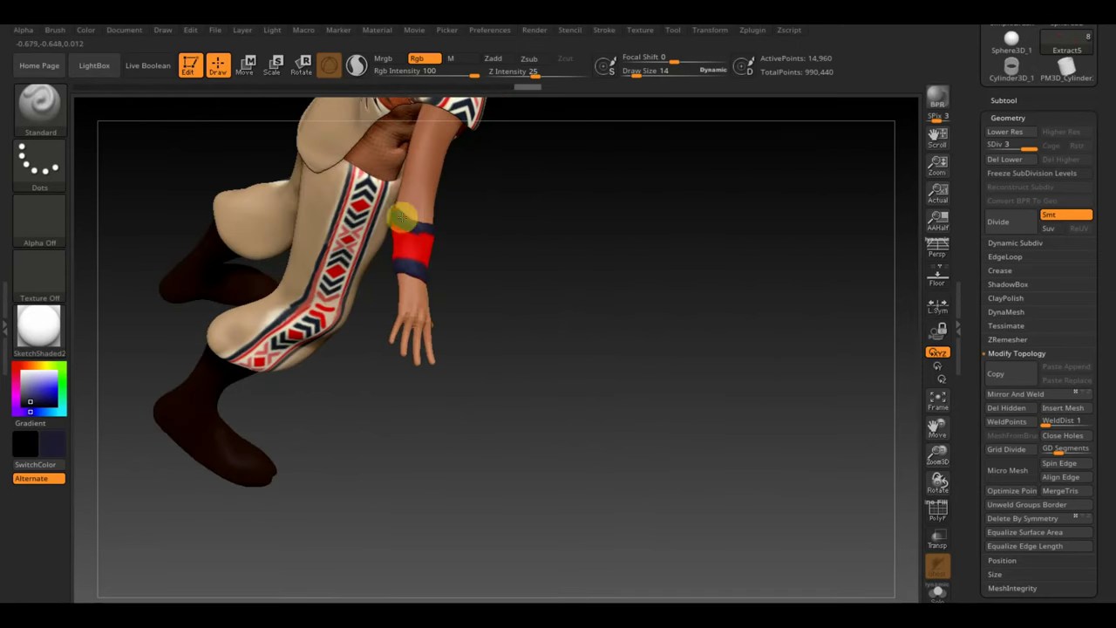
{"action": "mouse_move", "coordinate": [413, 228]}
{"action": "left_mouse_down"}
{"action": "mouse_move", "coordinate": [479, 259]}
{"action": "mouse_move", "coordinate": [389, 219]}
{"action": "mouse_move", "coordinate": [435, 228]}
{"action": "left_mouse_up"}
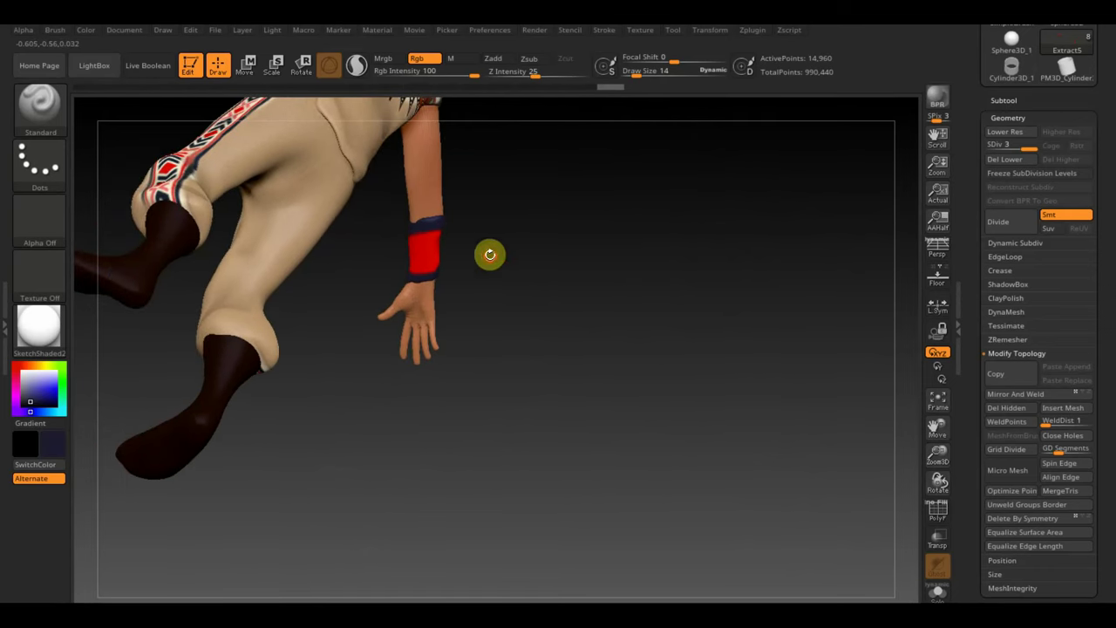
{"action": "mouse_move", "coordinate": [489, 253]}
{"action": "left_mouse_down"}
{"action": "mouse_move", "coordinate": [515, 230]}
{"action": "mouse_move", "coordinate": [588, 256]}
{"action": "mouse_move", "coordinate": [387, 232]}
{"action": "mouse_move", "coordinate": [389, 241]}
{"action": "left_mouse_up"}
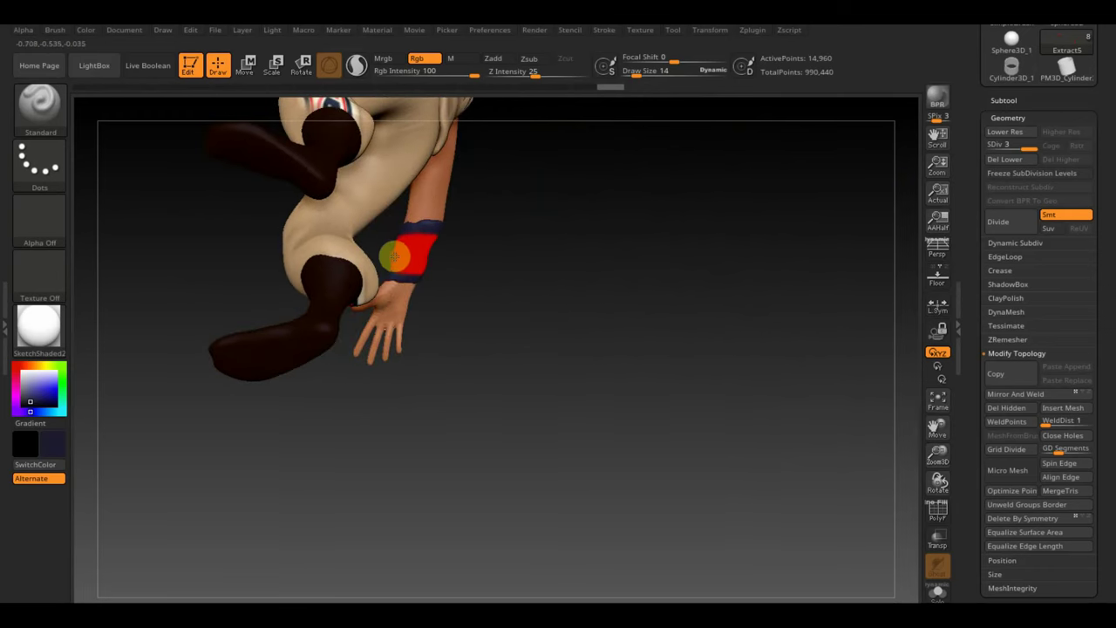
{"action": "mouse_move", "coordinate": [491, 265]}
{"action": "left_mouse_down"}
{"action": "mouse_move", "coordinate": [640, 261]}
{"action": "mouse_move", "coordinate": [579, 294]}
{"action": "mouse_move", "coordinate": [601, 242]}
{"action": "left_mouse_up"}
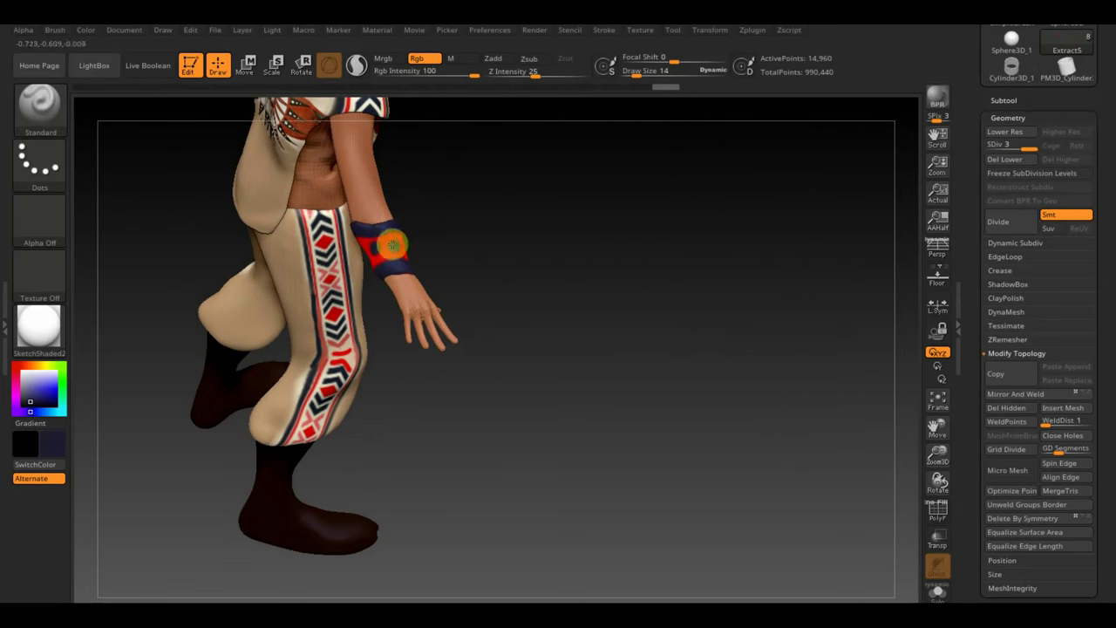
{"action": "left_click_drag", "start_coordinate": [492, 244], "coordinate": [453, 233]}
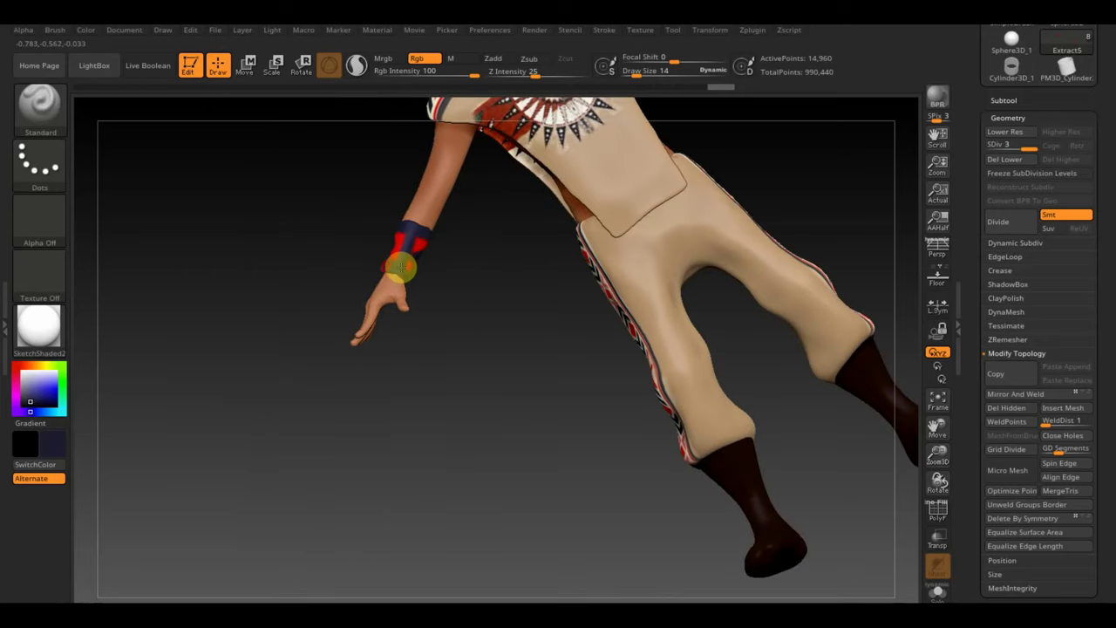
{"action": "mouse_move", "coordinate": [401, 267]}
{"action": "left_mouse_down"}
{"action": "mouse_move", "coordinate": [289, 247]}
{"action": "mouse_move", "coordinate": [167, 169]}
{"action": "mouse_move", "coordinate": [335, 230]}
{"action": "left_mouse_up"}
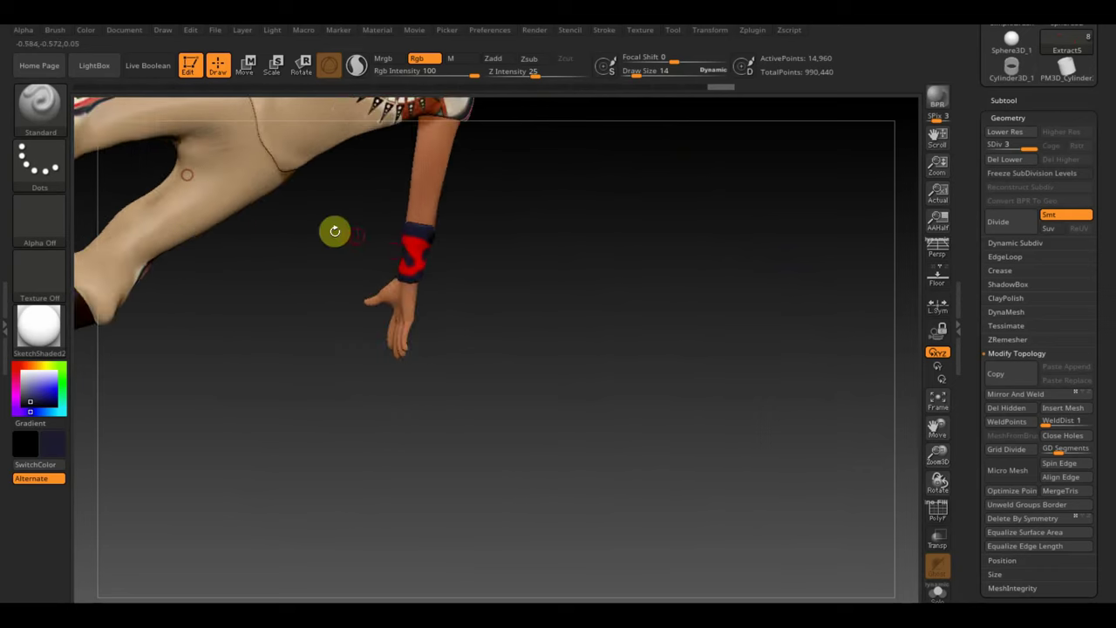
{"action": "mouse_move", "coordinate": [516, 263]}
{"action": "left_mouse_down"}
{"action": "mouse_move", "coordinate": [427, 239]}
{"action": "mouse_move", "coordinate": [453, 259]}
{"action": "mouse_move", "coordinate": [444, 257]}
{"action": "mouse_move", "coordinate": [492, 248]}
{"action": "mouse_move", "coordinate": [474, 242]}
{"action": "mouse_move", "coordinate": [417, 257]}
{"action": "left_mouse_up"}
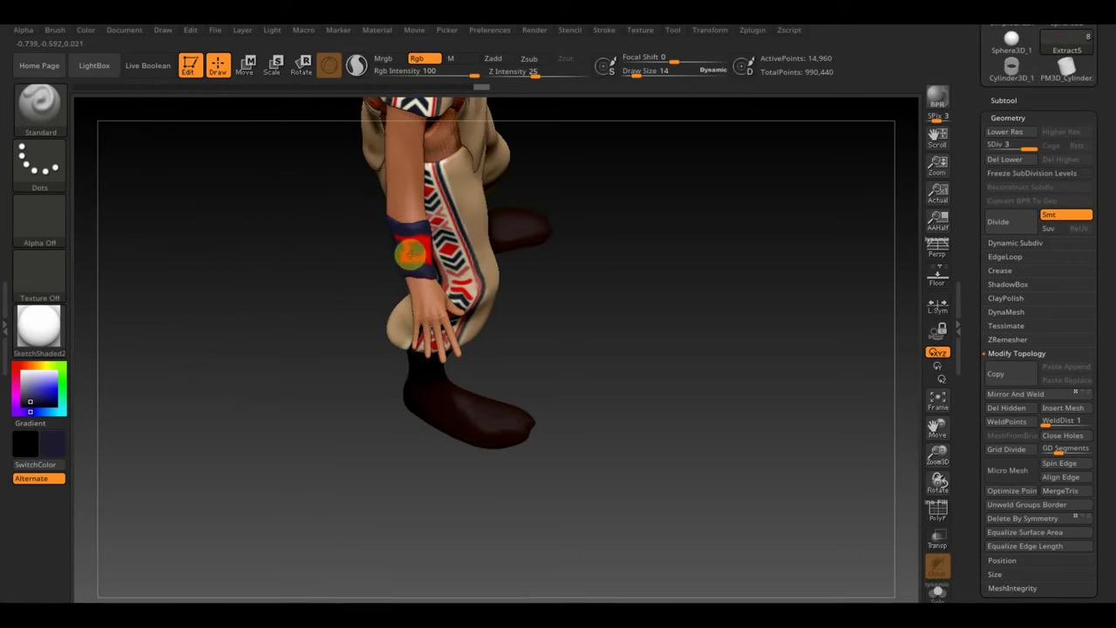
Step: Sample red and navy from the wristband and zoom in on the arm
{"action": "key", "text": "c"}
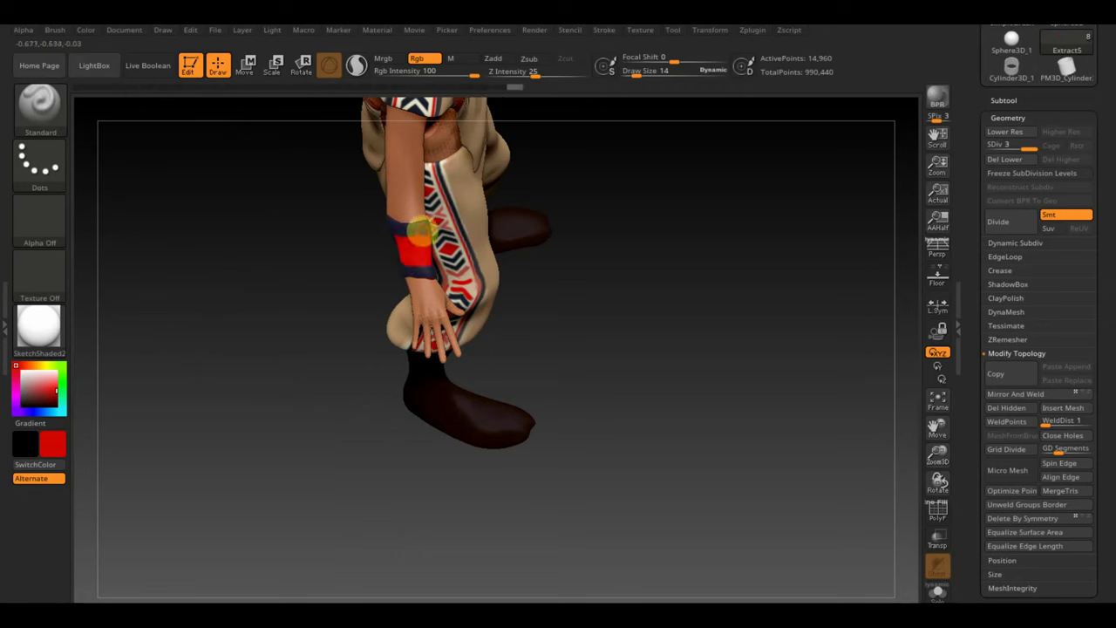
{"action": "key", "text": "c"}
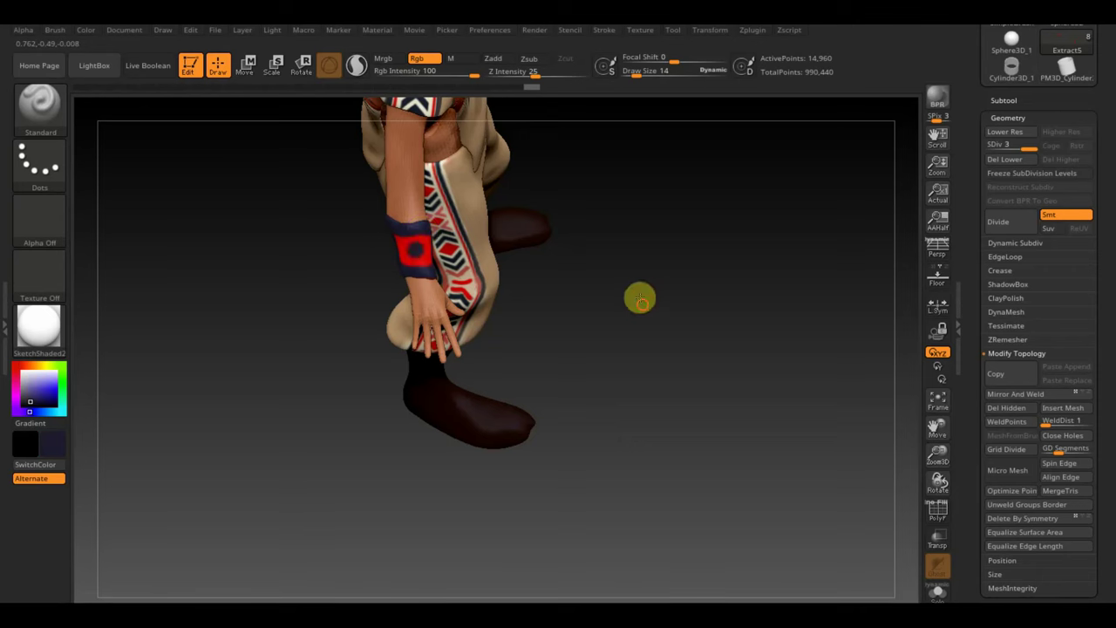
{"action": "left_click_drag", "start_coordinate": [638, 297], "coordinate": [591, 267]}
{"action": "left_click_drag", "start_coordinate": [541, 294], "coordinate": [517, 324]}
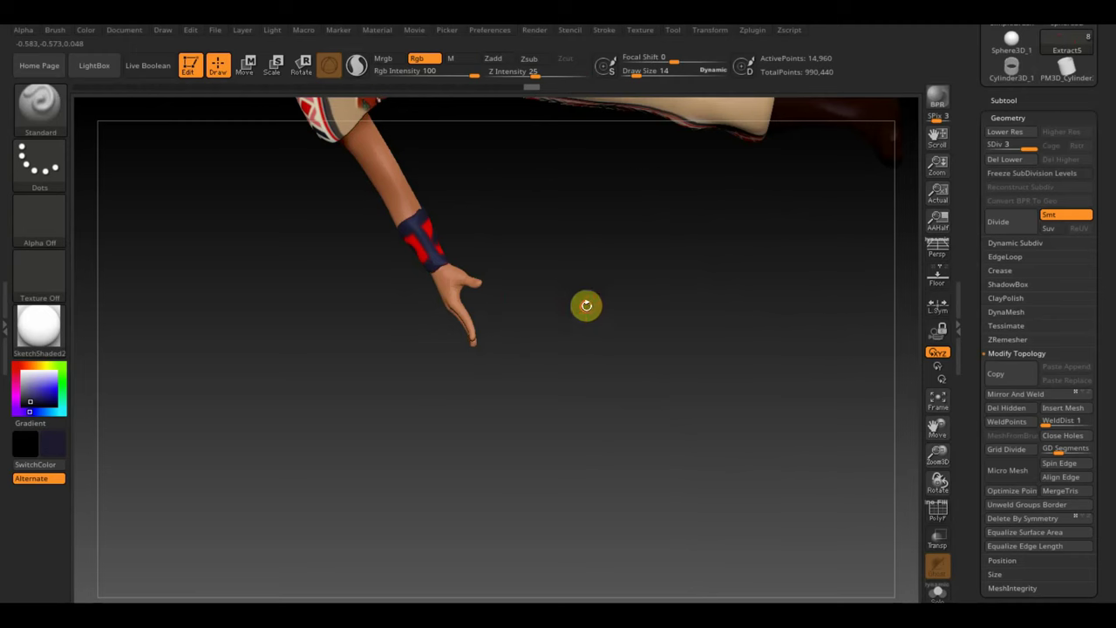
{"action": "mouse_move", "coordinate": [585, 305]}
{"action": "left_mouse_down"}
{"action": "mouse_move", "coordinate": [538, 326]}
{"action": "mouse_move", "coordinate": [590, 322]}
{"action": "mouse_move", "coordinate": [601, 276]}
{"action": "mouse_move", "coordinate": [695, 195]}
{"action": "mouse_move", "coordinate": [735, 221]}
{"action": "mouse_move", "coordinate": [738, 175]}
{"action": "mouse_move", "coordinate": [780, 117]}
{"action": "mouse_move", "coordinate": [777, 145]}
{"action": "mouse_move", "coordinate": [648, 254]}
{"action": "mouse_move", "coordinate": [511, 224]}
{"action": "mouse_move", "coordinate": [503, 355]}
{"action": "left_mouse_up"}
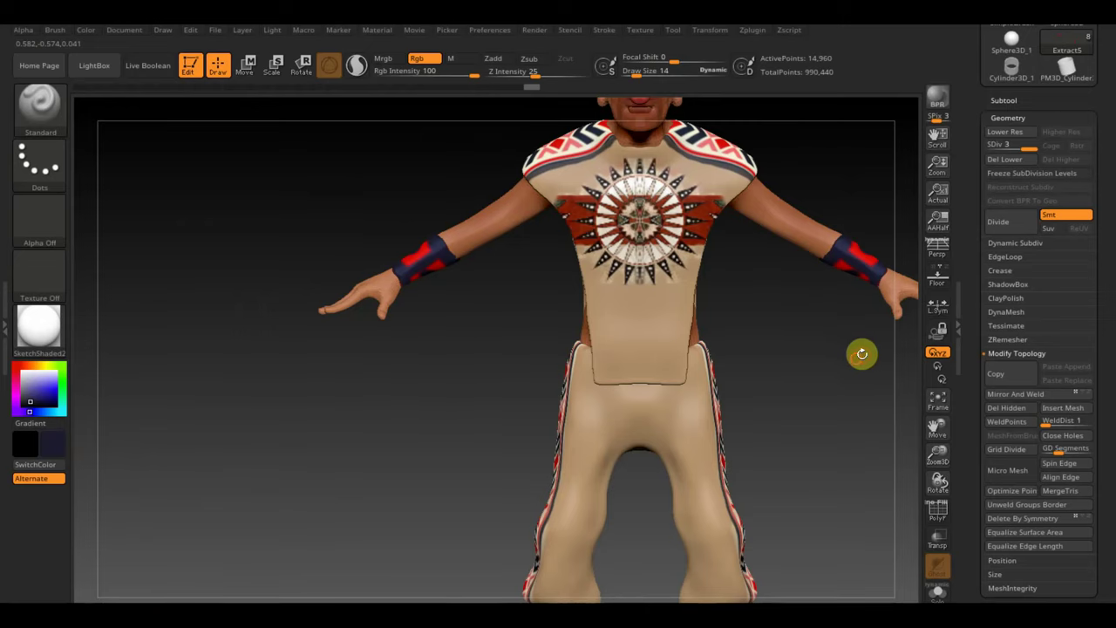
Step: Repaint the wristband solid red-brown sampled from the shirt
{"action": "mouse_move", "coordinate": [862, 353]}
{"action": "left_mouse_down"}
{"action": "mouse_move", "coordinate": [638, 384]}
{"action": "mouse_move", "coordinate": [503, 439]}
{"action": "mouse_move", "coordinate": [566, 456]}
{"action": "mouse_move", "coordinate": [577, 485]}
{"action": "mouse_move", "coordinate": [539, 438]}
{"action": "left_mouse_up"}
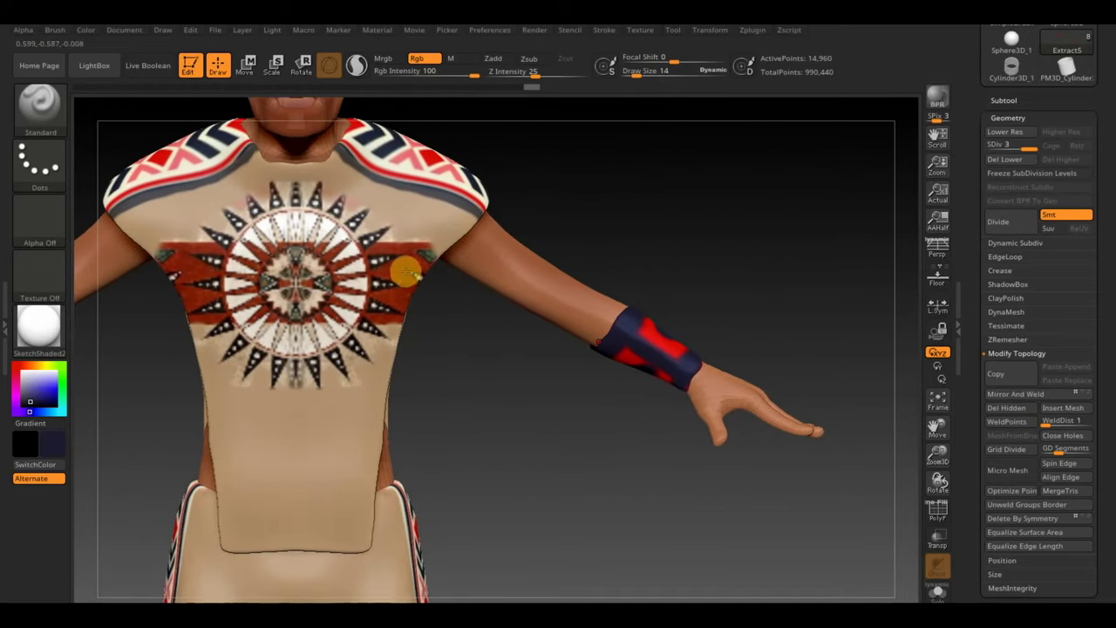
{"action": "key", "text": "c"}
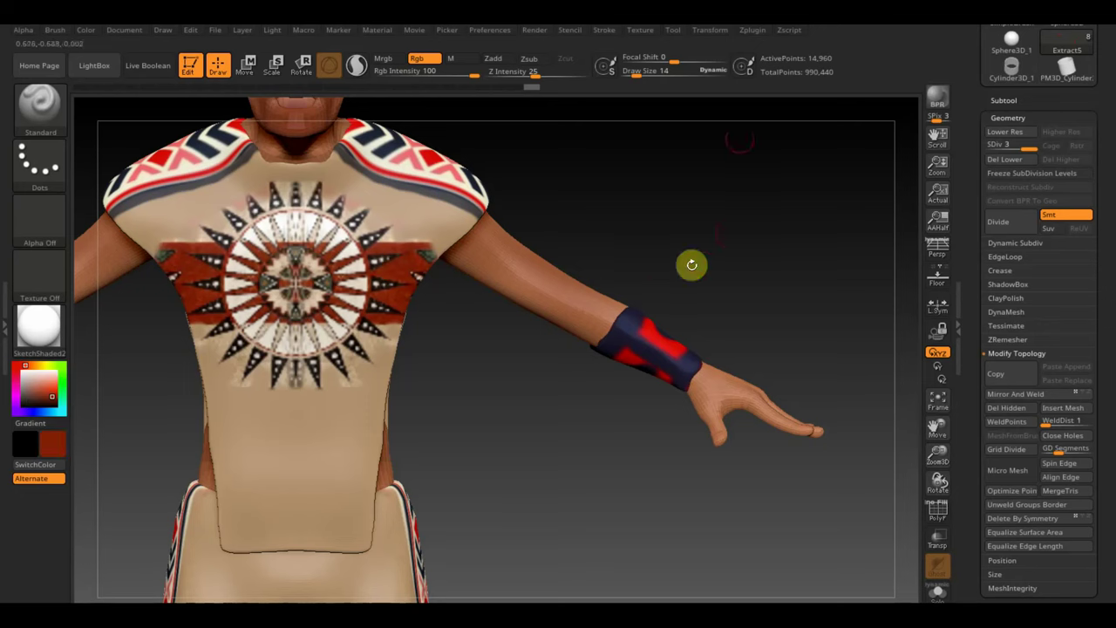
{"action": "left_click_drag", "start_coordinate": [644, 73], "coordinate": [653, 73]}
{"action": "left_click_drag", "start_coordinate": [615, 327], "coordinate": [672, 370]}
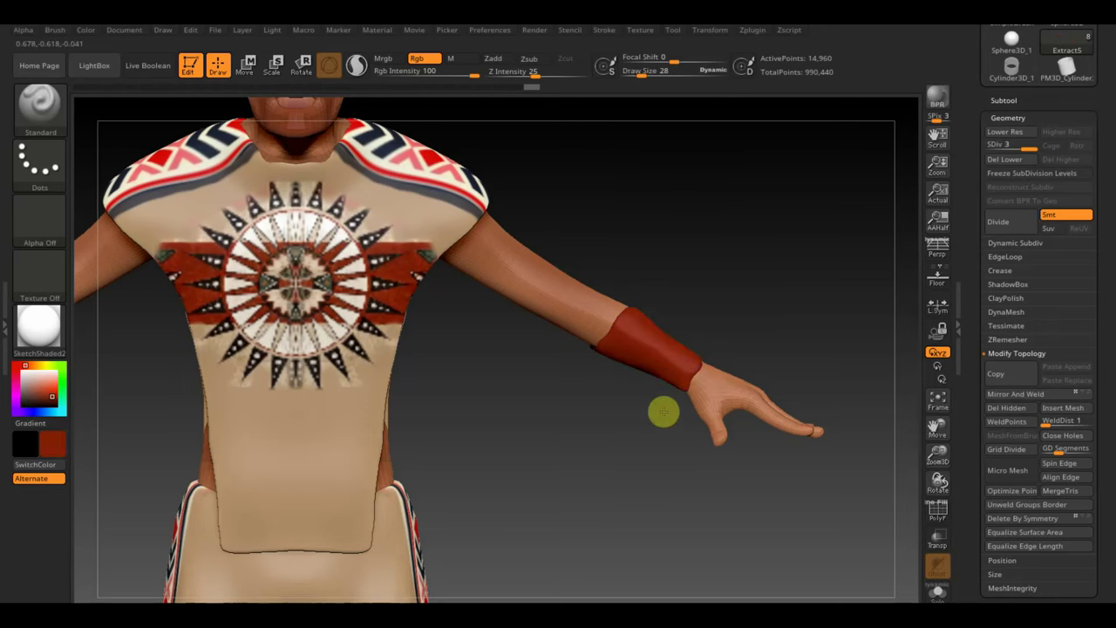
{"action": "mouse_move", "coordinate": [775, 265]}
{"action": "left_mouse_down"}
{"action": "mouse_move", "coordinate": [638, 309]}
{"action": "mouse_move", "coordinate": [692, 366]}
{"action": "mouse_move", "coordinate": [672, 344]}
{"action": "mouse_move", "coordinate": [642, 381]}
{"action": "mouse_move", "coordinate": [630, 355]}
{"action": "mouse_move", "coordinate": [549, 348]}
{"action": "mouse_move", "coordinate": [610, 366]}
{"action": "mouse_move", "coordinate": [723, 314]}
{"action": "mouse_move", "coordinate": [755, 283]}
{"action": "mouse_move", "coordinate": [785, 192]}
{"action": "mouse_move", "coordinate": [811, 269]}
{"action": "left_mouse_up"}
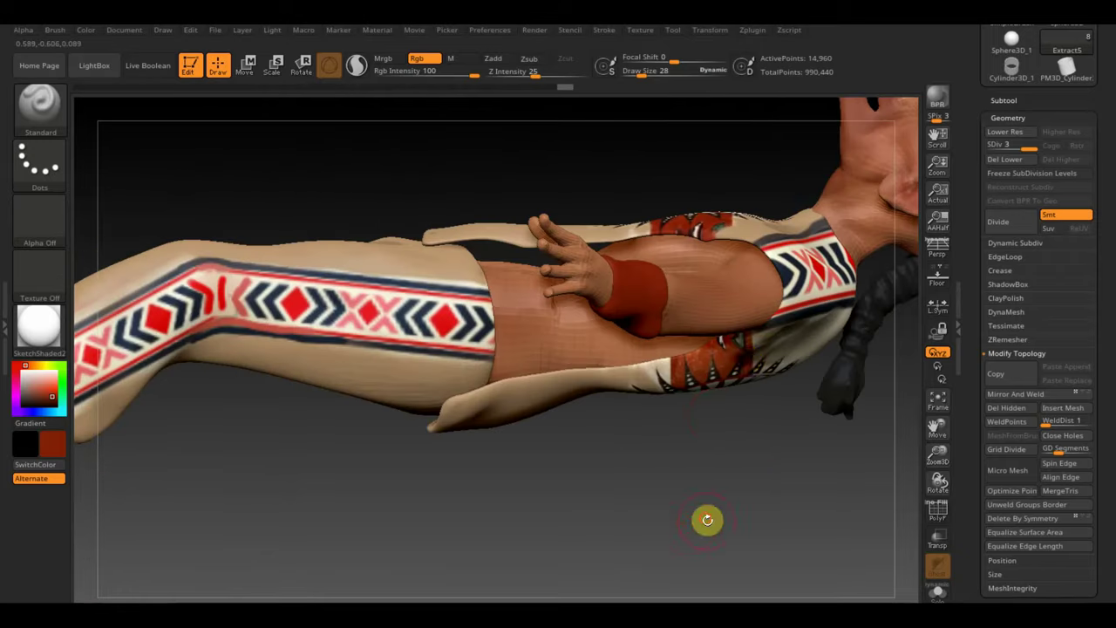
{"action": "mouse_move", "coordinate": [707, 518]}
{"action": "left_mouse_down"}
{"action": "mouse_move", "coordinate": [670, 422]}
{"action": "mouse_move", "coordinate": [677, 374]}
{"action": "left_mouse_up"}
Step: Delete lower subdivisions and trim the armband with two straight TrimCurve cuts
{"action": "key", "text": "ctrl+shift"}
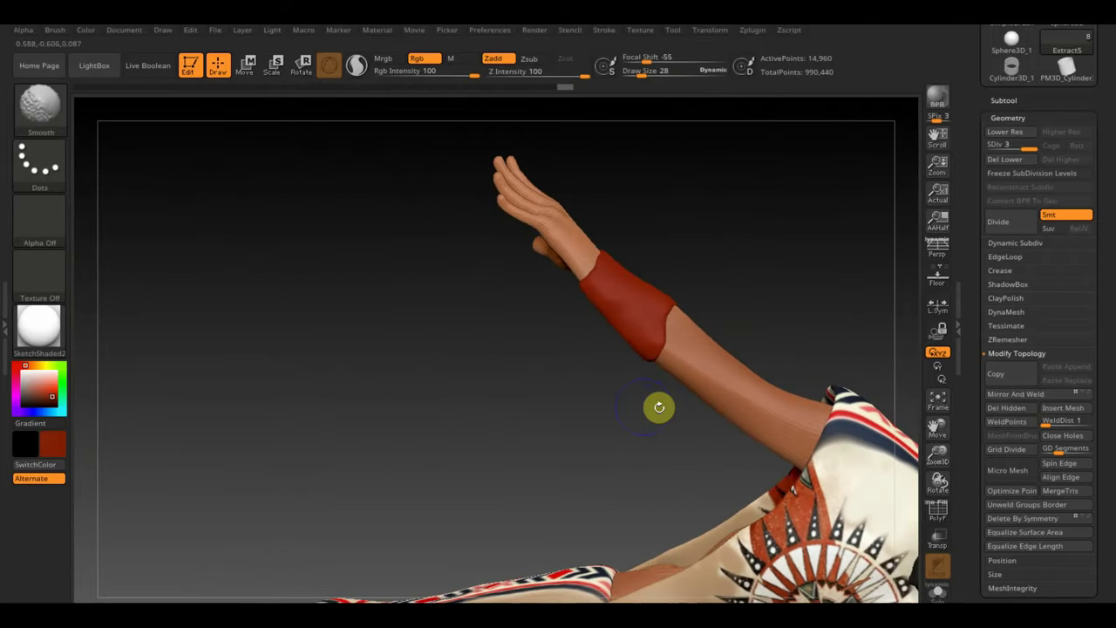
{"action": "left_click_drag", "start_coordinate": [732, 228], "coordinate": [610, 393], "text": "ctrl+shift"}
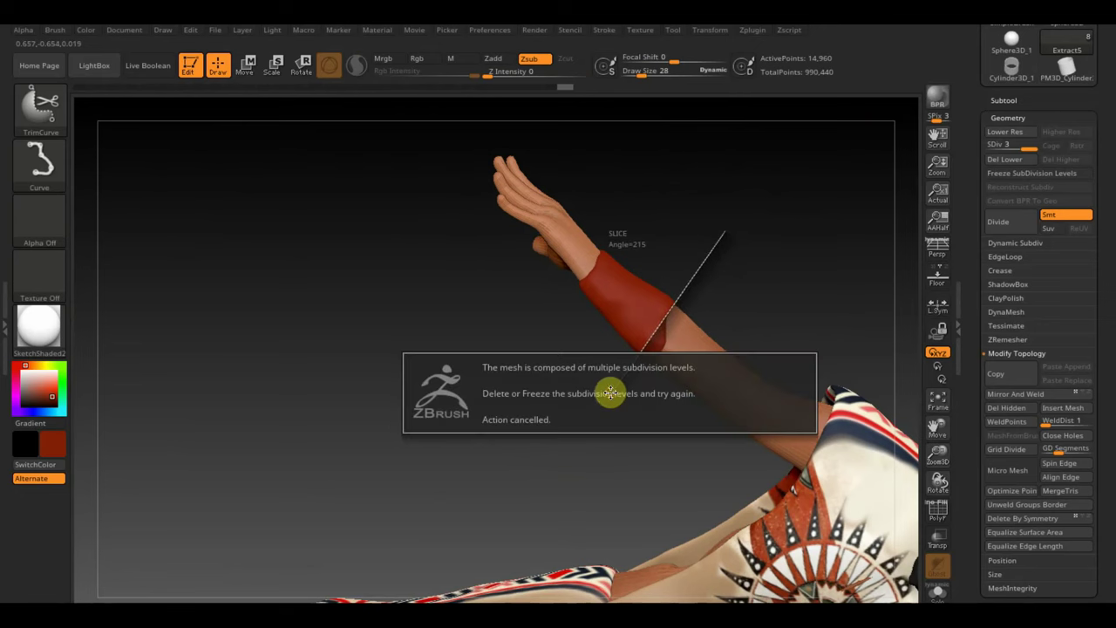
{"action": "left_click", "coordinate": [1005, 160]}
{"action": "left_click_drag", "start_coordinate": [729, 205], "coordinate": [617, 400], "text": "ctrl+shift"}
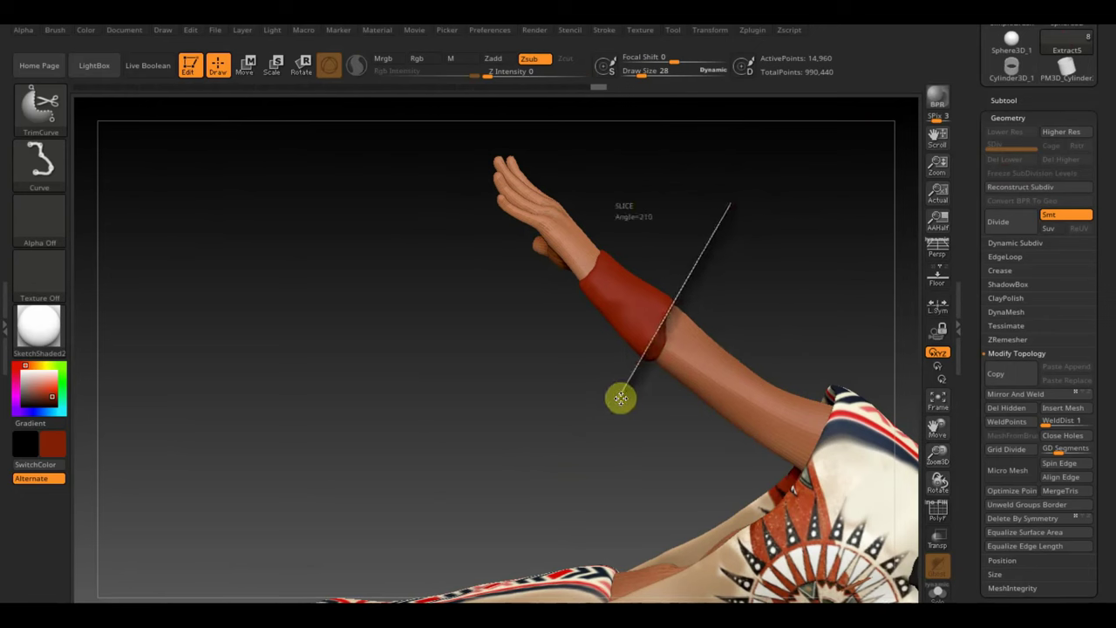
{"action": "left_click_drag", "start_coordinate": [532, 366], "coordinate": [656, 177], "text": "ctrl+shift"}
{"action": "mouse_move", "coordinate": [739, 228]}
{"action": "left_mouse_down"}
{"action": "mouse_move", "coordinate": [758, 222]}
{"action": "mouse_move", "coordinate": [712, 270]}
{"action": "mouse_move", "coordinate": [725, 270]}
{"action": "left_mouse_up"}
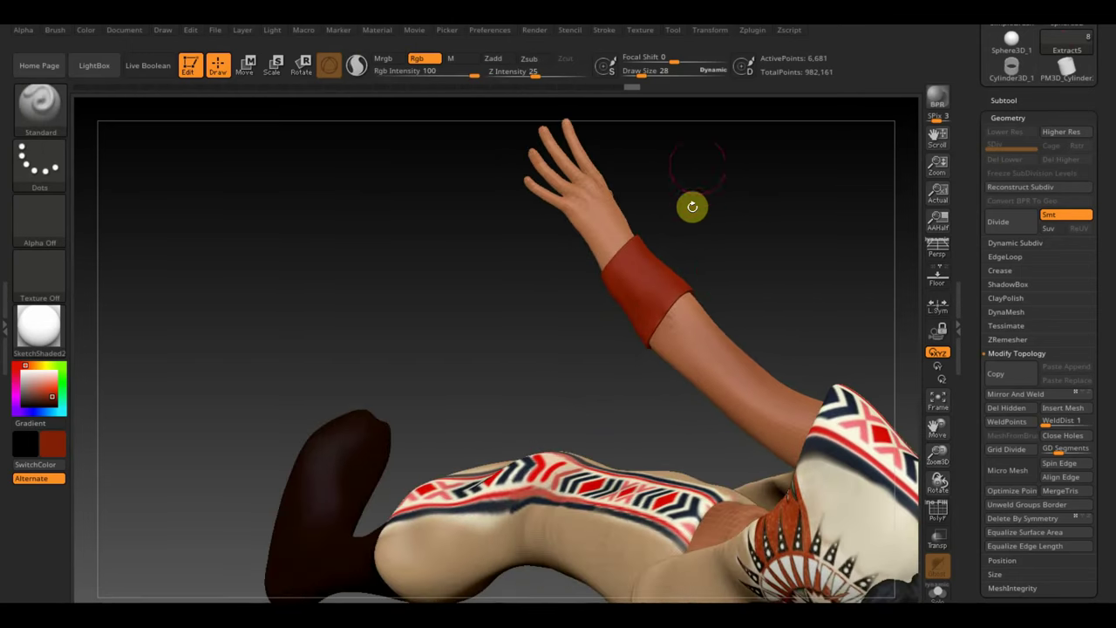
{"action": "left_click_drag", "start_coordinate": [703, 80], "coordinate": [633, 70]}
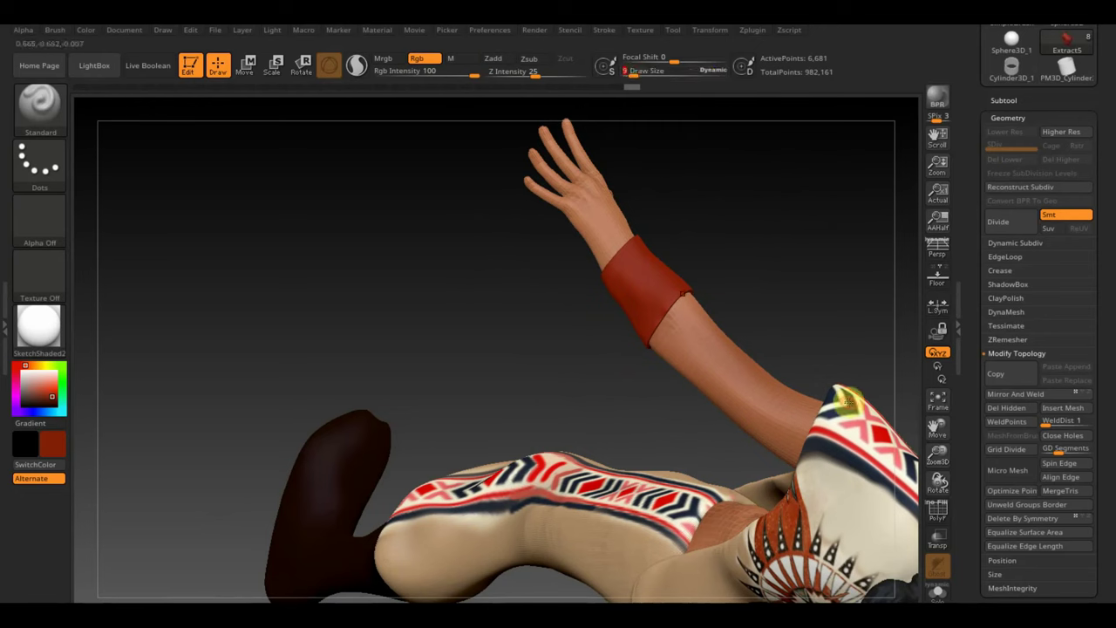
Step: Paint dark navy stripes along the armband, orbiting to reach its other side
{"action": "key", "text": "c"}
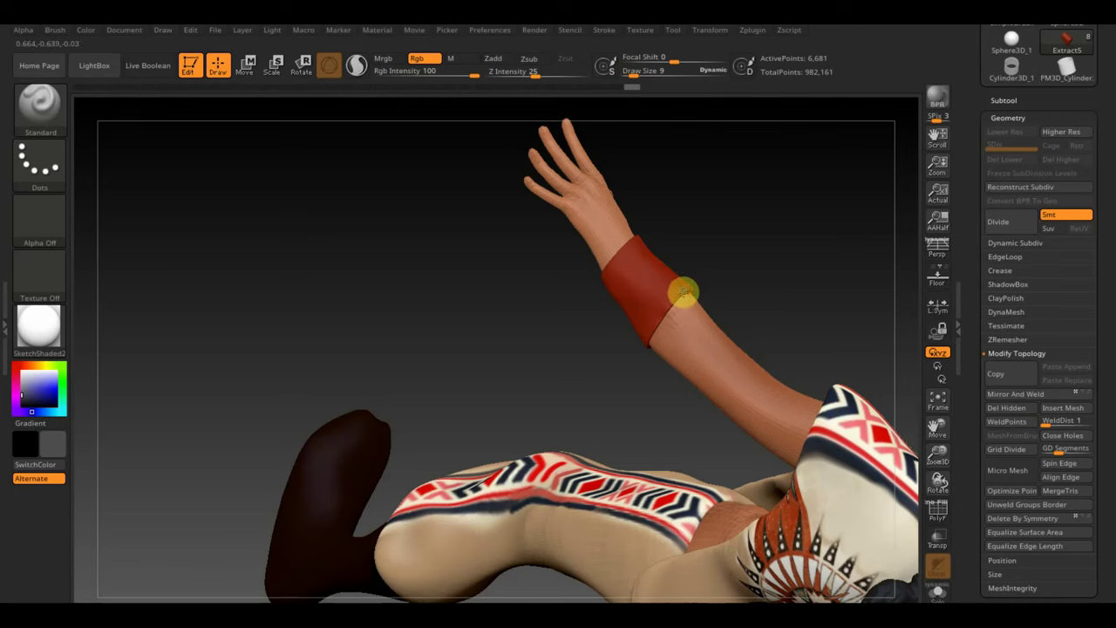
{"action": "left_click_drag", "start_coordinate": [666, 315], "coordinate": [651, 344]}
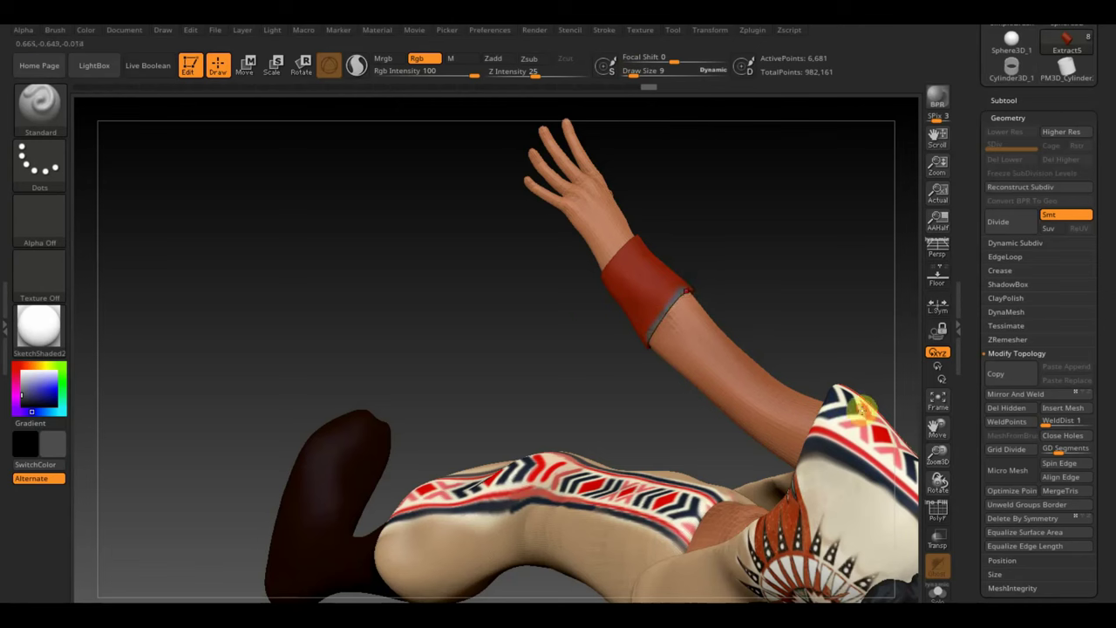
{"action": "key", "text": "c"}
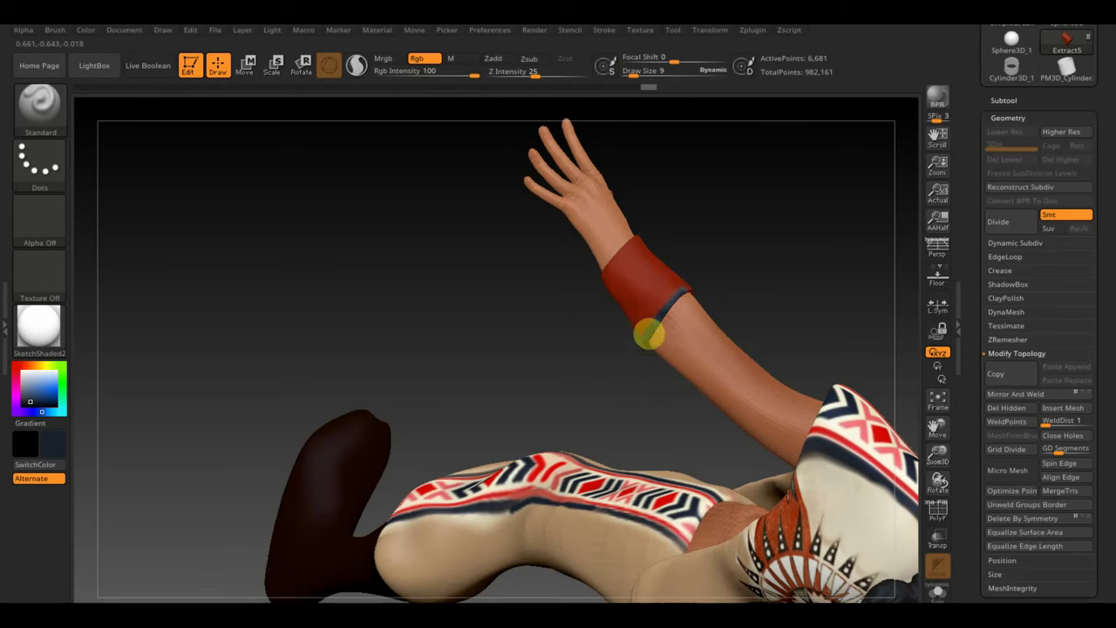
{"action": "mouse_move", "coordinate": [648, 333]}
{"action": "left_mouse_down"}
{"action": "mouse_move", "coordinate": [673, 303]}
{"action": "mouse_move", "coordinate": [592, 285]}
{"action": "left_mouse_up"}
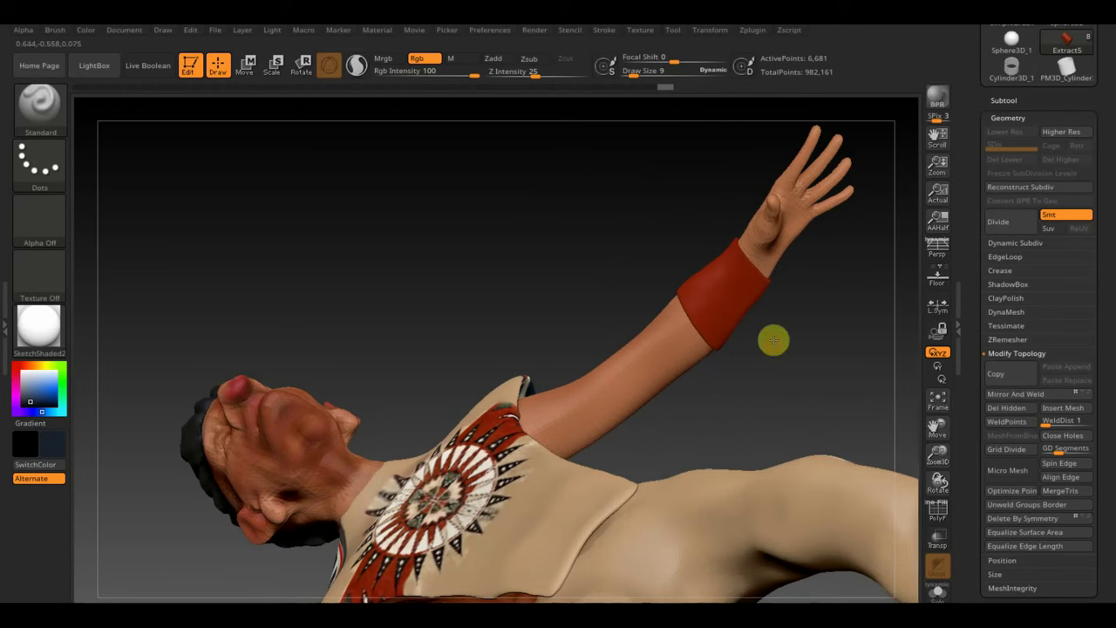
{"action": "left_click_drag", "start_coordinate": [772, 336], "coordinate": [735, 317]}
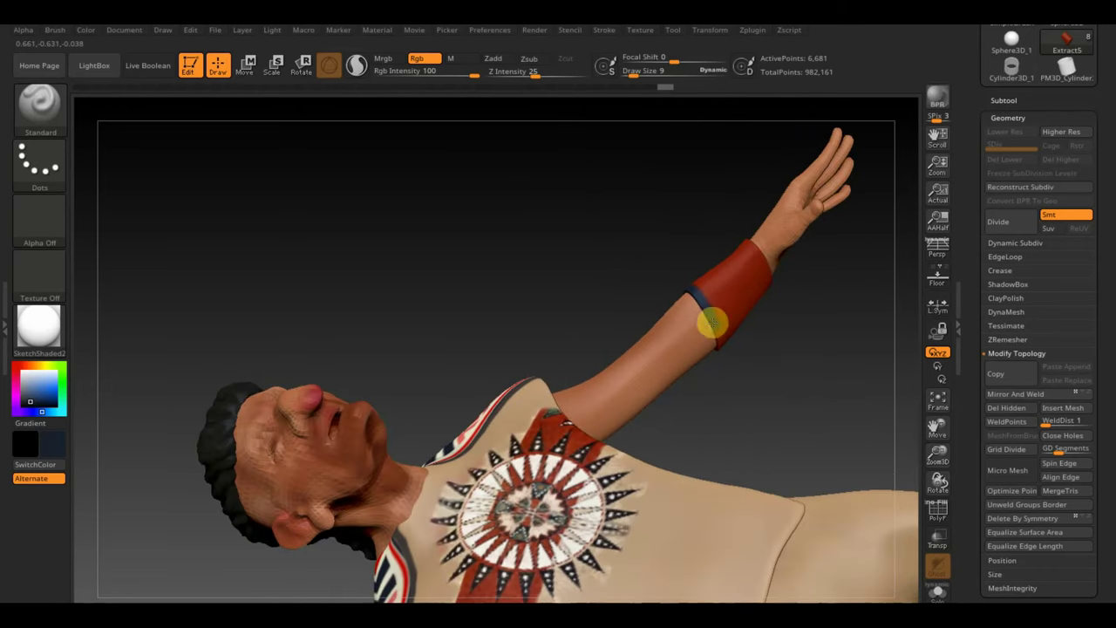
{"action": "mouse_move", "coordinate": [788, 387]}
{"action": "left_mouse_down"}
{"action": "mouse_move", "coordinate": [730, 252]}
{"action": "mouse_move", "coordinate": [696, 279]}
{"action": "left_mouse_up"}
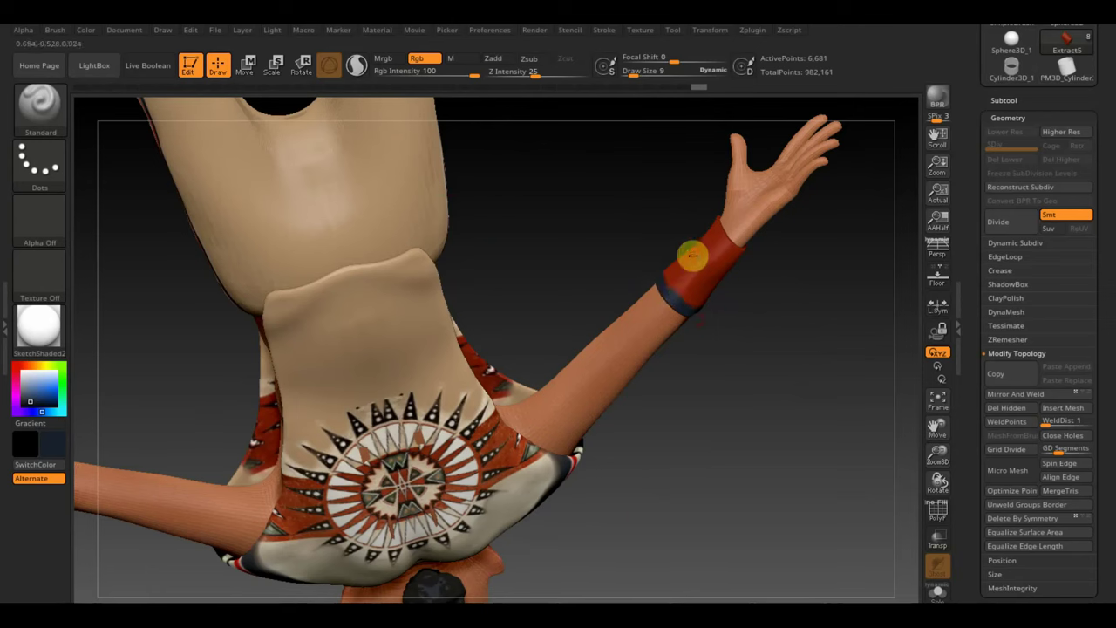
{"action": "mouse_move", "coordinate": [731, 302]}
{"action": "left_mouse_down"}
{"action": "mouse_move", "coordinate": [773, 294]}
{"action": "mouse_move", "coordinate": [833, 428]}
{"action": "mouse_move", "coordinate": [750, 334]}
{"action": "left_mouse_up"}
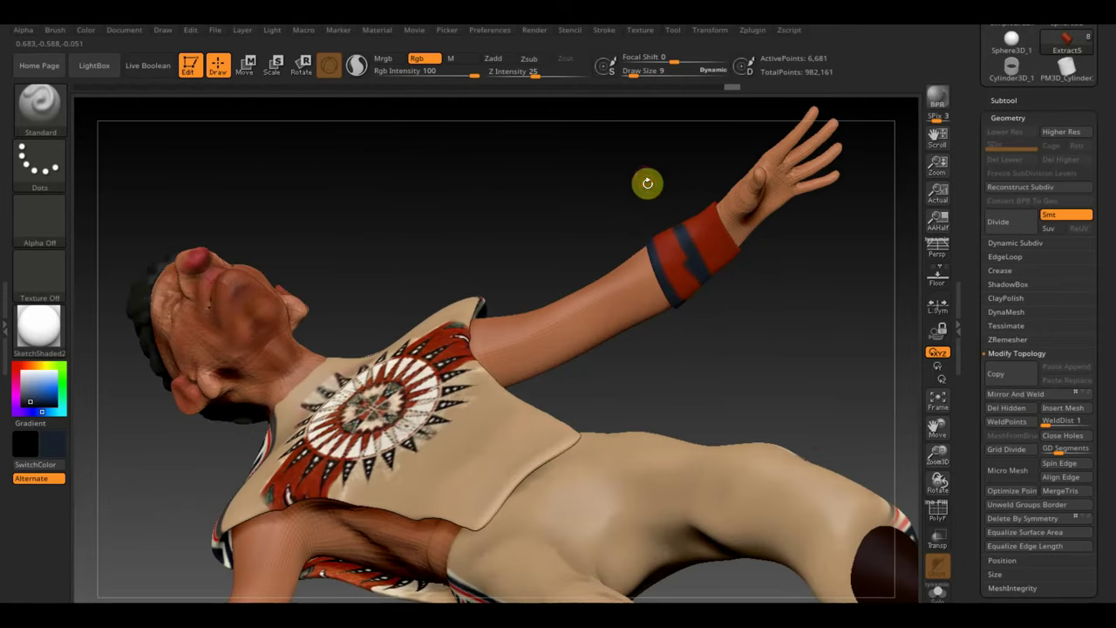
{"action": "mouse_move", "coordinate": [648, 182]}
{"action": "left_mouse_down"}
{"action": "mouse_move", "coordinate": [672, 241]}
{"action": "mouse_move", "coordinate": [683, 340]}
{"action": "mouse_move", "coordinate": [690, 230]}
{"action": "left_mouse_up"}
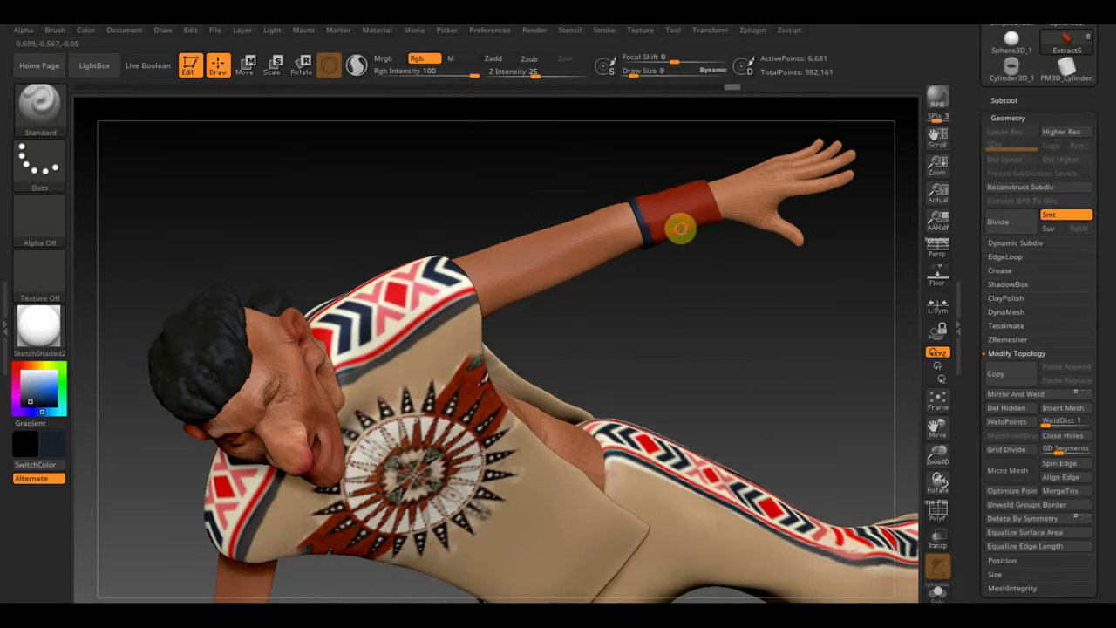
{"action": "mouse_move", "coordinate": [660, 164]}
{"action": "left_mouse_down"}
{"action": "mouse_move", "coordinate": [680, 210]}
{"action": "mouse_move", "coordinate": [686, 274]}
{"action": "mouse_move", "coordinate": [658, 178]}
{"action": "left_mouse_up"}
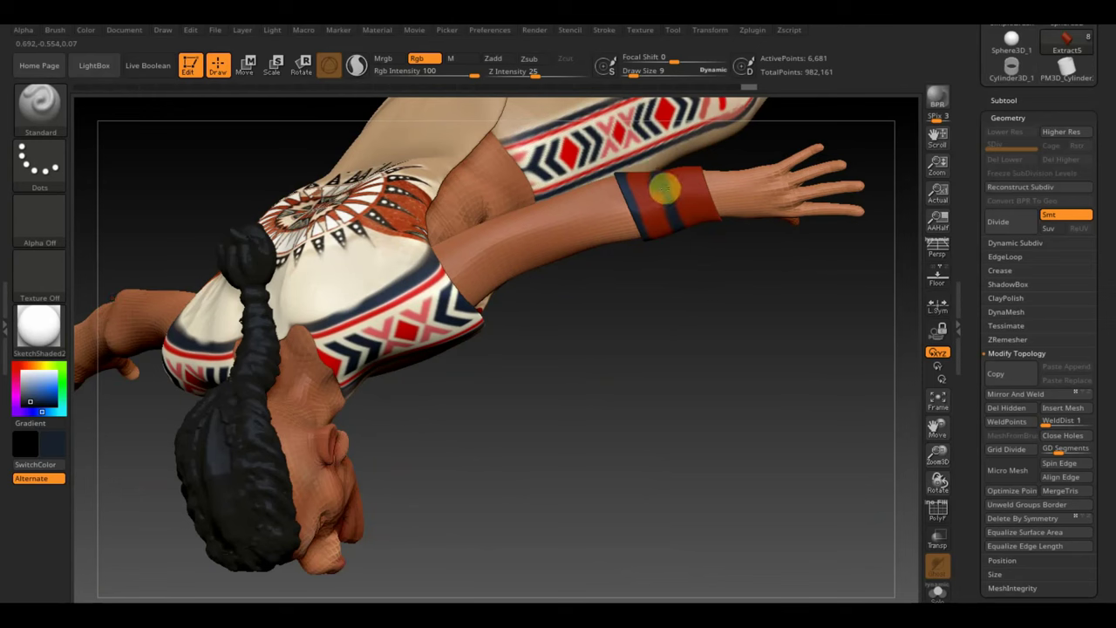
Step: Finish the red and navy armband stripes, then frame the whole figure
{"action": "key", "text": "c"}
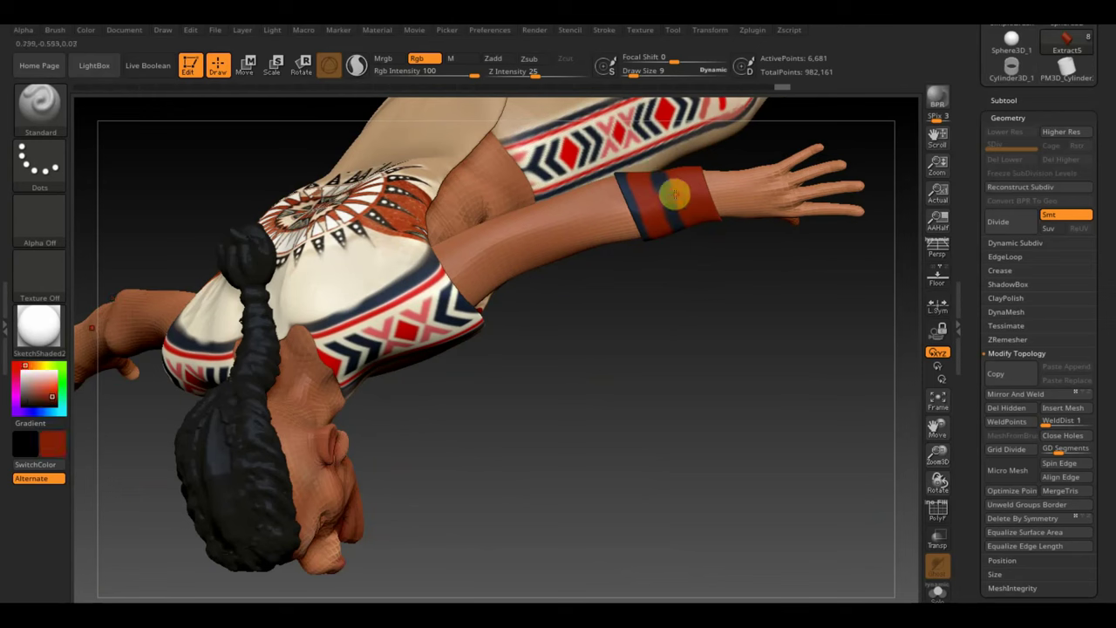
{"action": "key", "text": "c"}
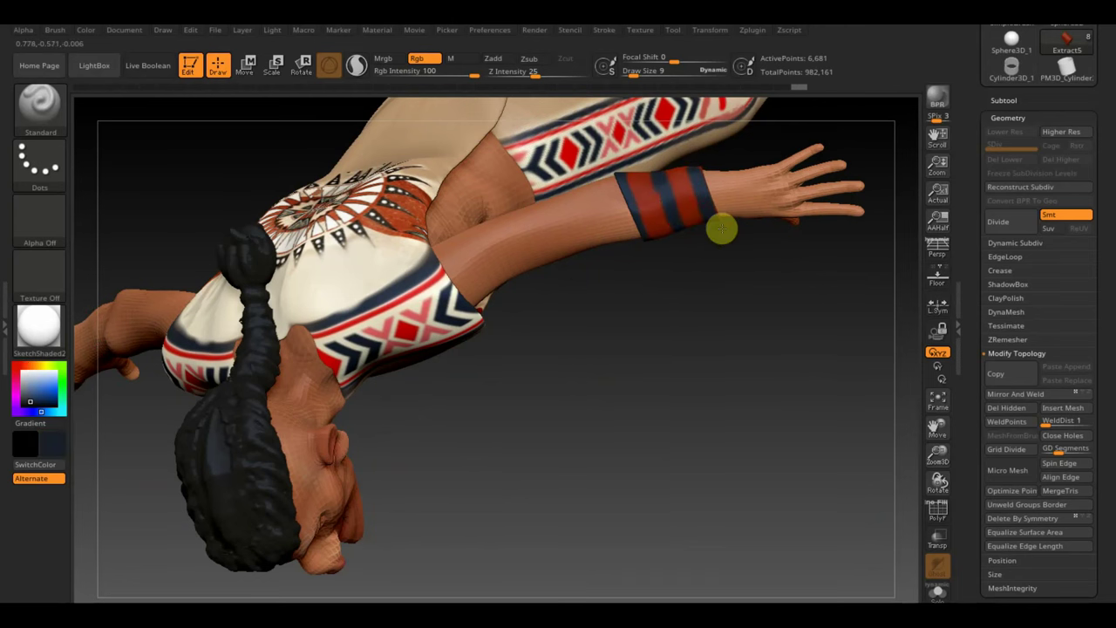
{"action": "mouse_move", "coordinate": [735, 273]}
{"action": "left_mouse_down"}
{"action": "mouse_move", "coordinate": [703, 109]}
{"action": "mouse_move", "coordinate": [713, 209]}
{"action": "mouse_move", "coordinate": [753, 264]}
{"action": "mouse_move", "coordinate": [725, 221]}
{"action": "left_mouse_up"}
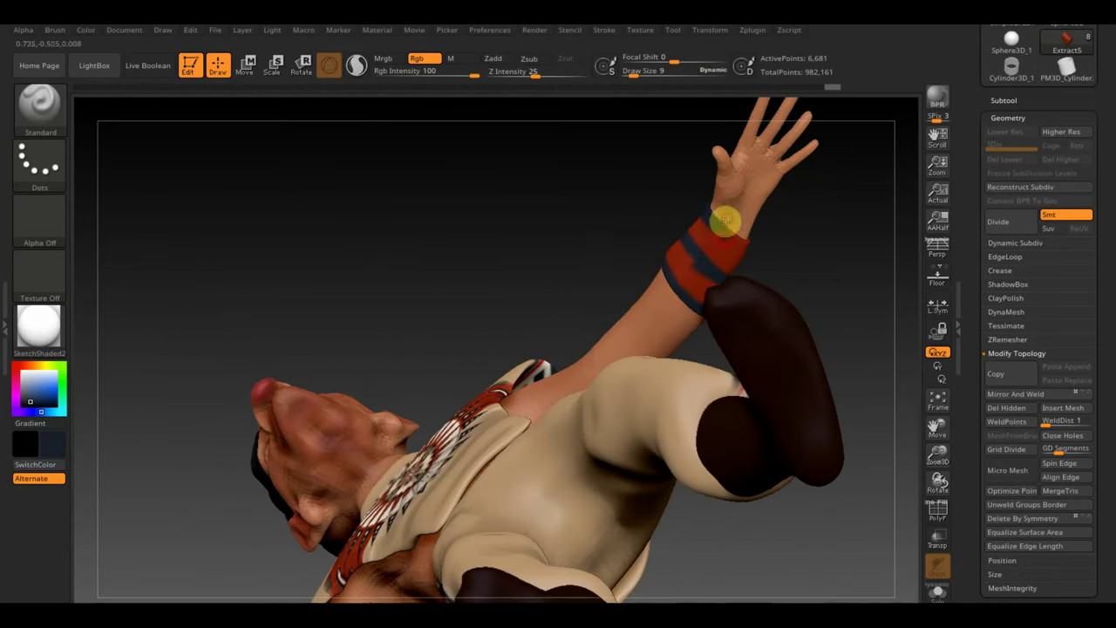
{"action": "mouse_move", "coordinate": [777, 264]}
{"action": "left_mouse_down"}
{"action": "mouse_move", "coordinate": [730, 250]}
{"action": "mouse_move", "coordinate": [727, 236]}
{"action": "mouse_move", "coordinate": [748, 234]}
{"action": "left_mouse_up"}
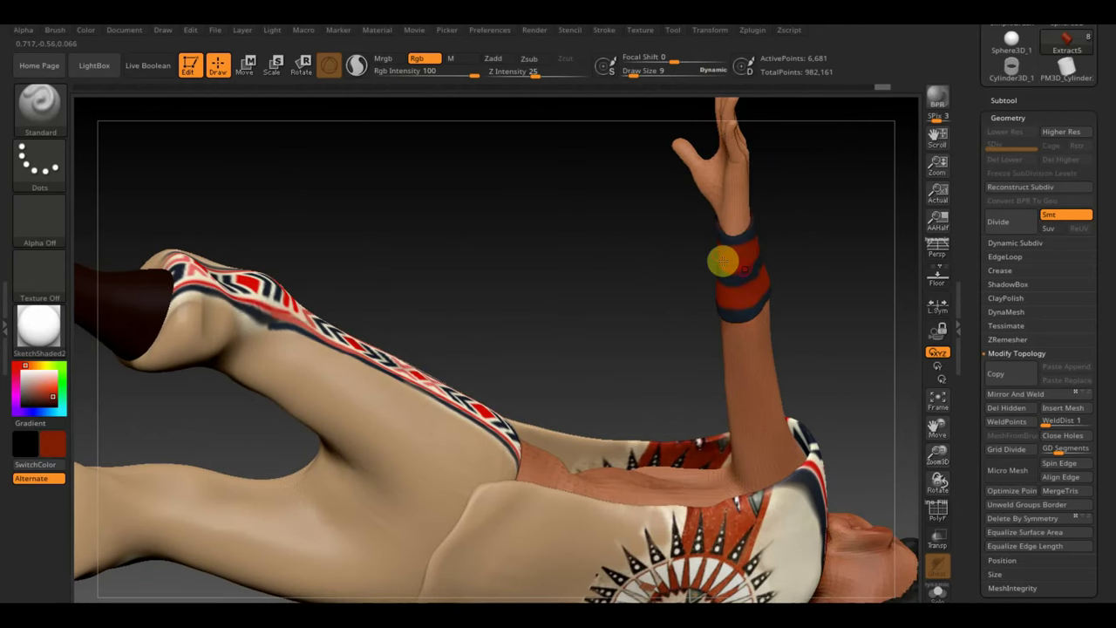
{"action": "mouse_move", "coordinate": [763, 264]}
{"action": "left_mouse_down"}
{"action": "mouse_move", "coordinate": [869, 271]}
{"action": "mouse_move", "coordinate": [887, 292]}
{"action": "mouse_move", "coordinate": [854, 259]}
{"action": "mouse_move", "coordinate": [827, 275]}
{"action": "left_mouse_up"}
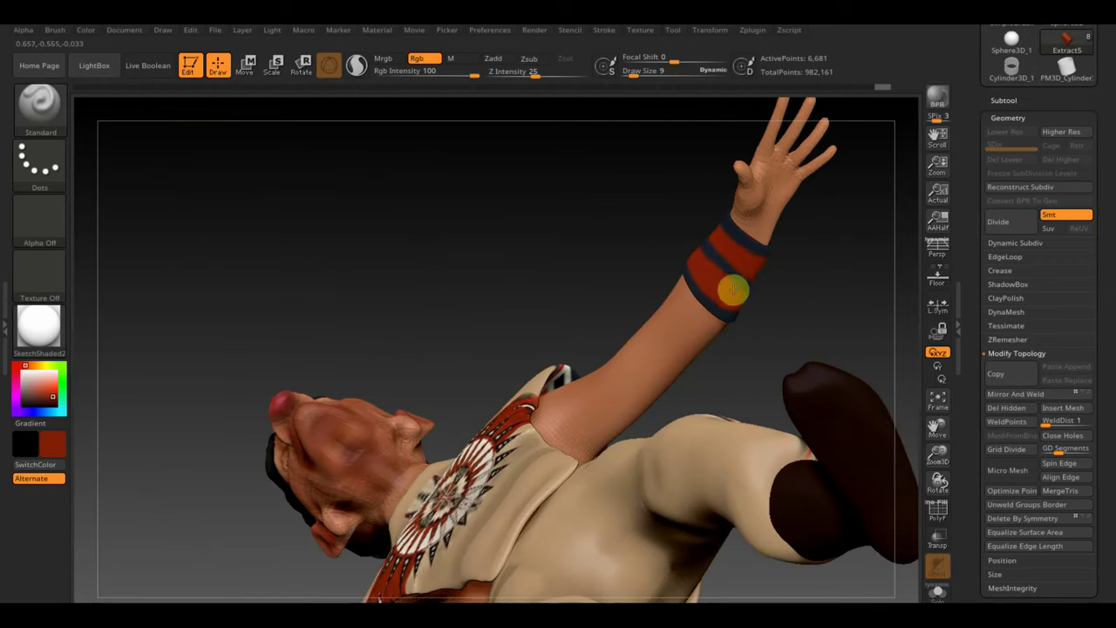
{"action": "mouse_move", "coordinate": [818, 282]}
{"action": "left_mouse_down"}
{"action": "mouse_move", "coordinate": [879, 334]}
{"action": "mouse_move", "coordinate": [866, 307]}
{"action": "mouse_move", "coordinate": [778, 411]}
{"action": "mouse_move", "coordinate": [663, 354]}
{"action": "mouse_move", "coordinate": [729, 266]}
{"action": "mouse_move", "coordinate": [372, 400]}
{"action": "mouse_move", "coordinate": [474, 404]}
{"action": "mouse_move", "coordinate": [561, 431]}
{"action": "left_mouse_up"}
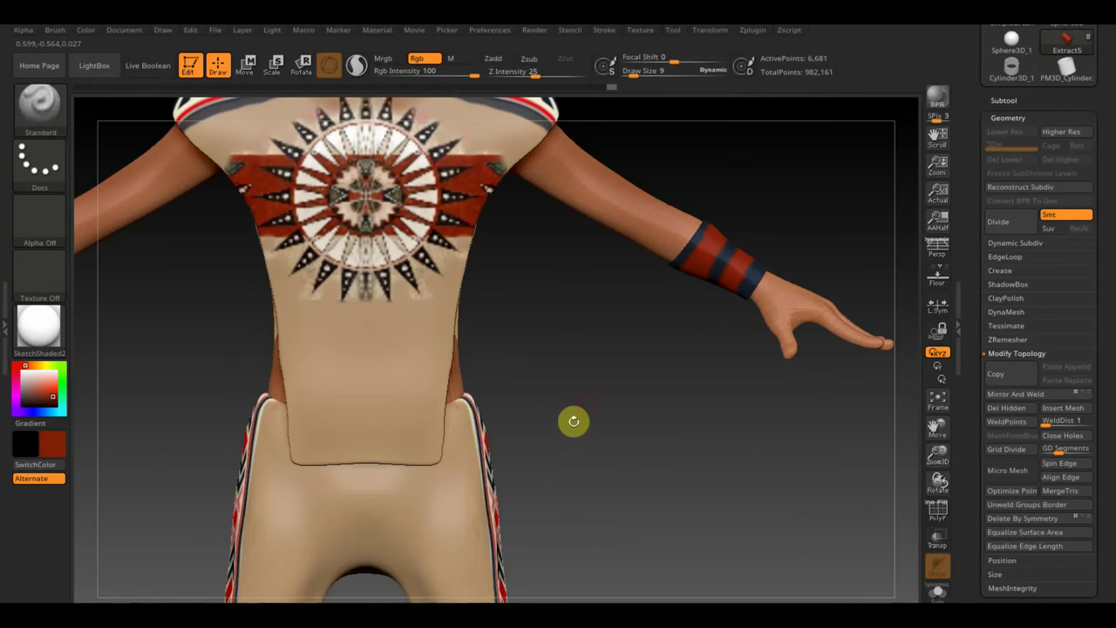
{"action": "key", "text": "space"}
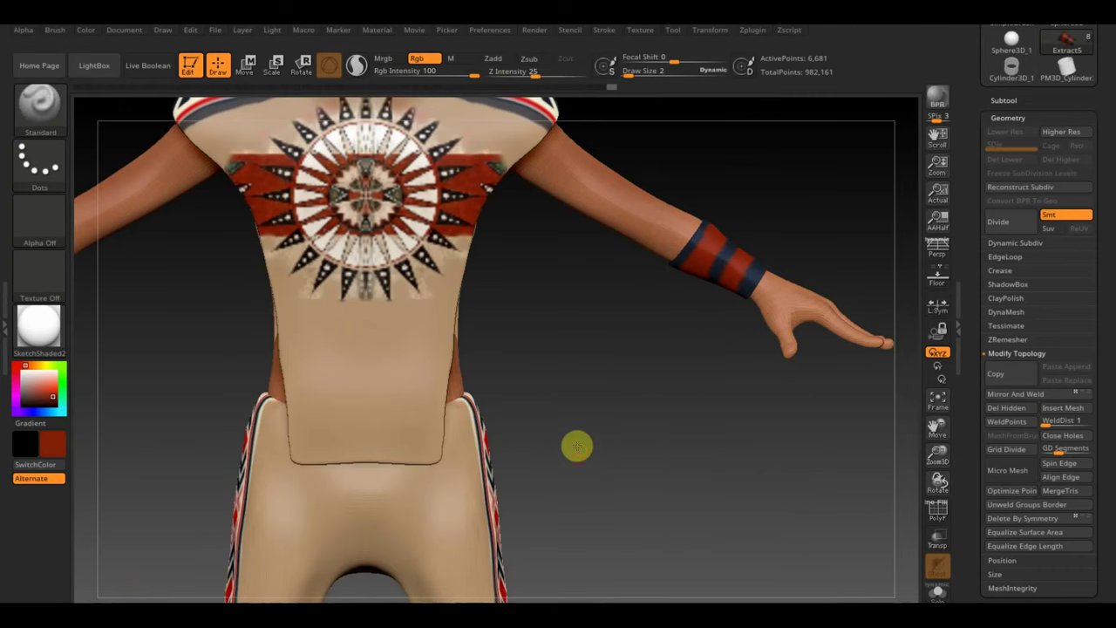
{"action": "key", "text": "f"}
{"action": "right_click_drag", "start_coordinate": [709, 415], "coordinate": [650, 447], "text": "alt"}
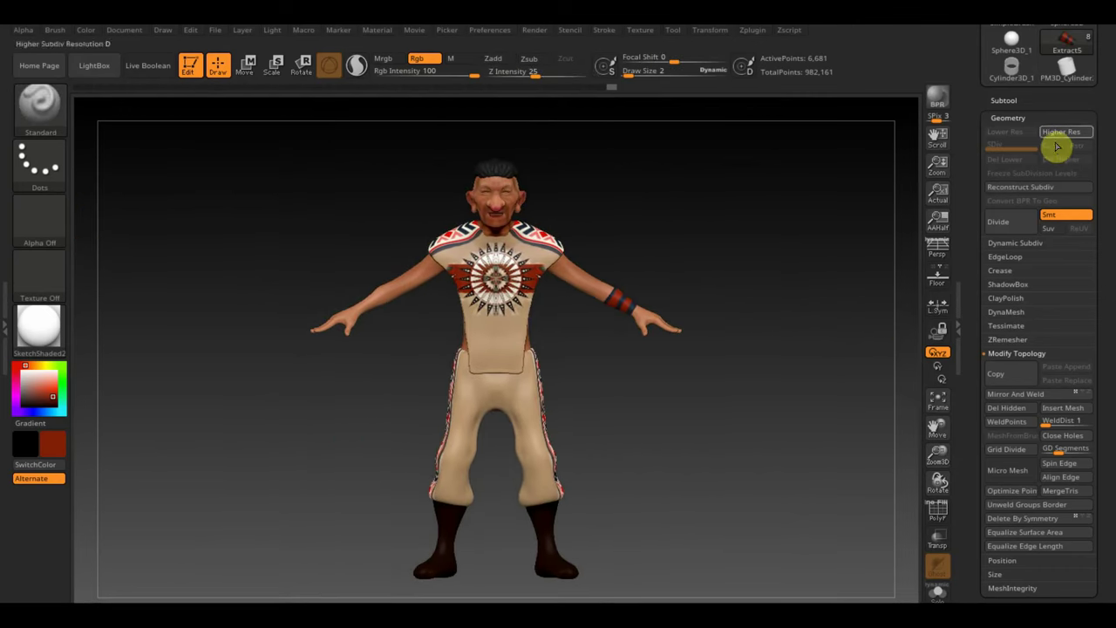
Step: Select the boots subtool from the subtool list
{"action": "left_click", "coordinate": [1012, 98]}
{"action": "mouse_move", "coordinate": [1042, 130]}
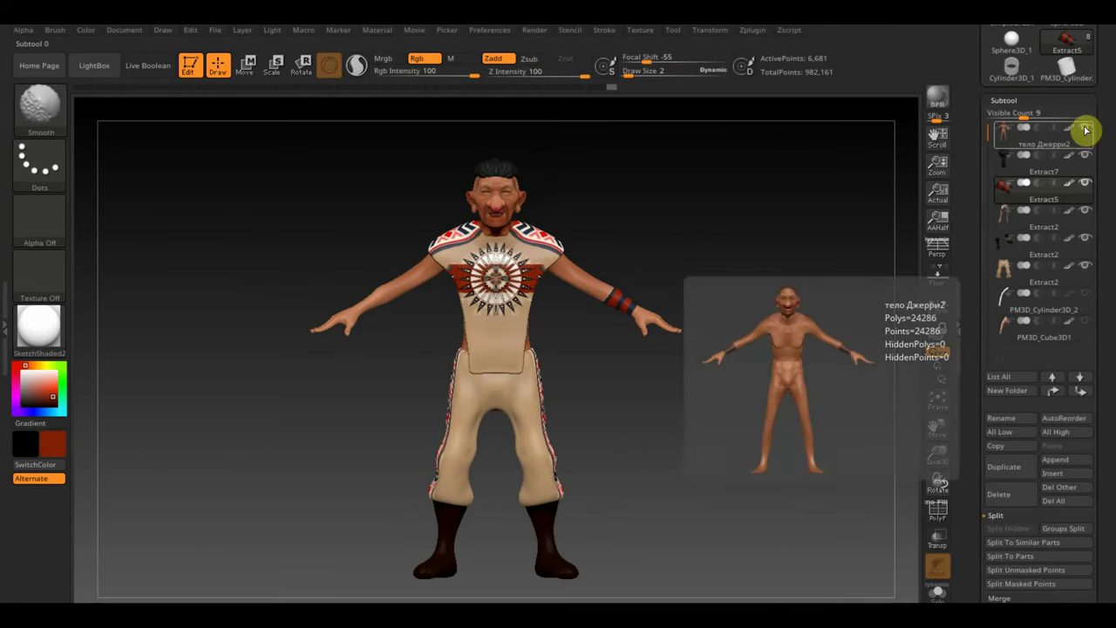
{"action": "left_click", "coordinate": [1085, 128], "text": "shift"}
{"action": "left_click", "coordinate": [1085, 128], "text": "shift"}
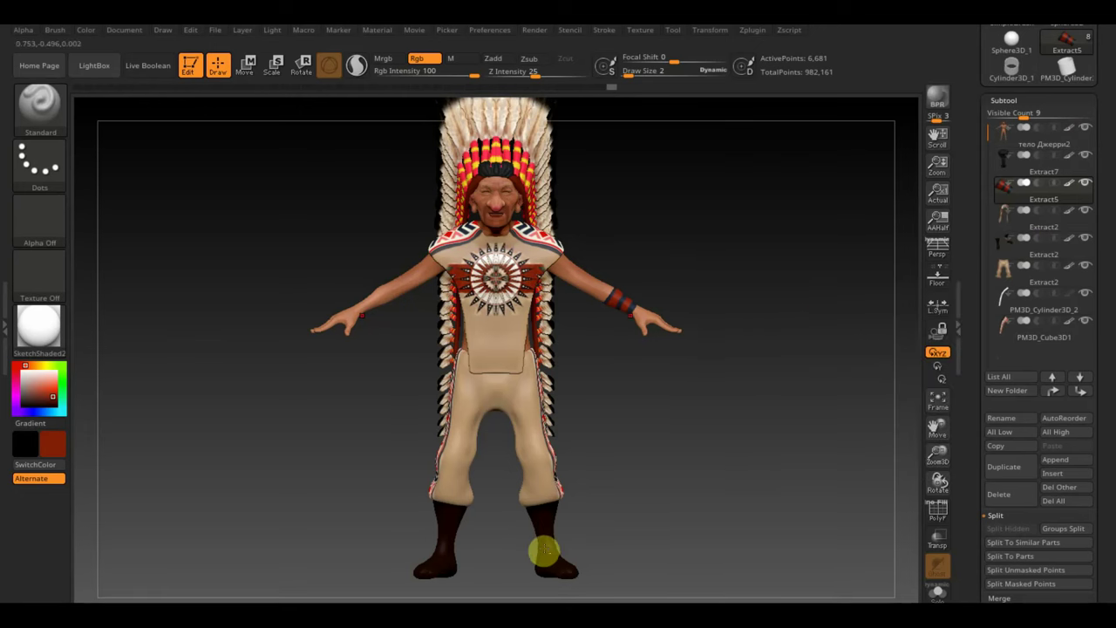
{"action": "left_click", "coordinate": [543, 551], "text": "alt"}
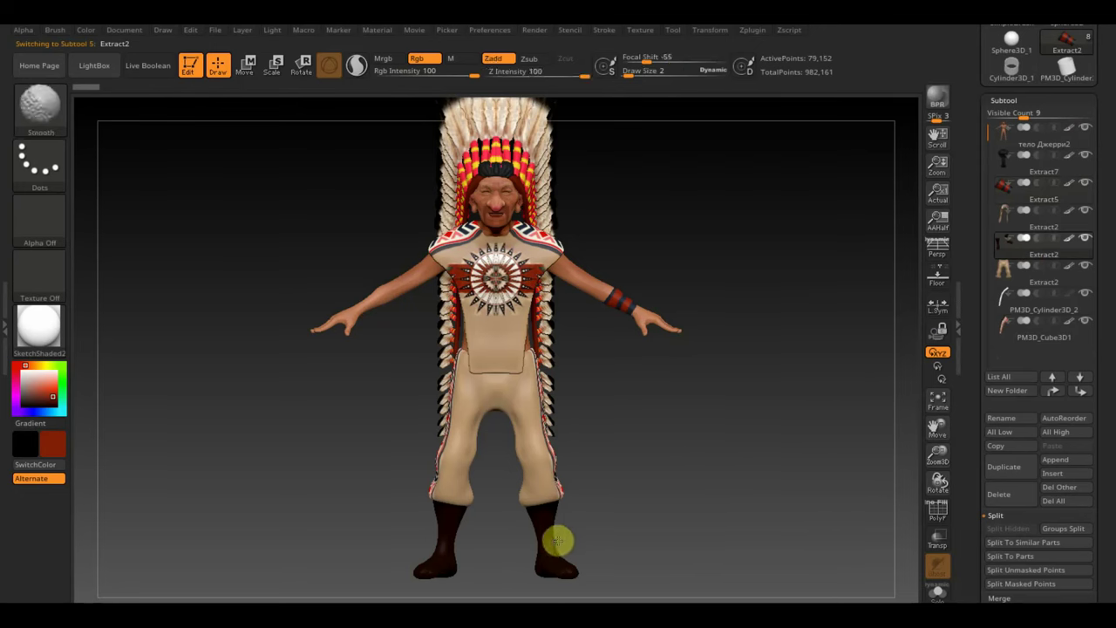
Step: Move the rug reference images aside and hide them from the canvas
{"action": "key", "text": "shift+z"}
{"action": "mouse_move", "coordinate": [635, 546]}
{"action": "left_mouse_down"}
{"action": "mouse_move", "coordinate": [660, 461]}
{"action": "mouse_move", "coordinate": [428, 256]}
{"action": "mouse_move", "coordinate": [290, 381]}
{"action": "mouse_move", "coordinate": [259, 392]}
{"action": "mouse_move", "coordinate": [101, 267]}
{"action": "mouse_move", "coordinate": [445, 336]}
{"action": "left_mouse_up"}
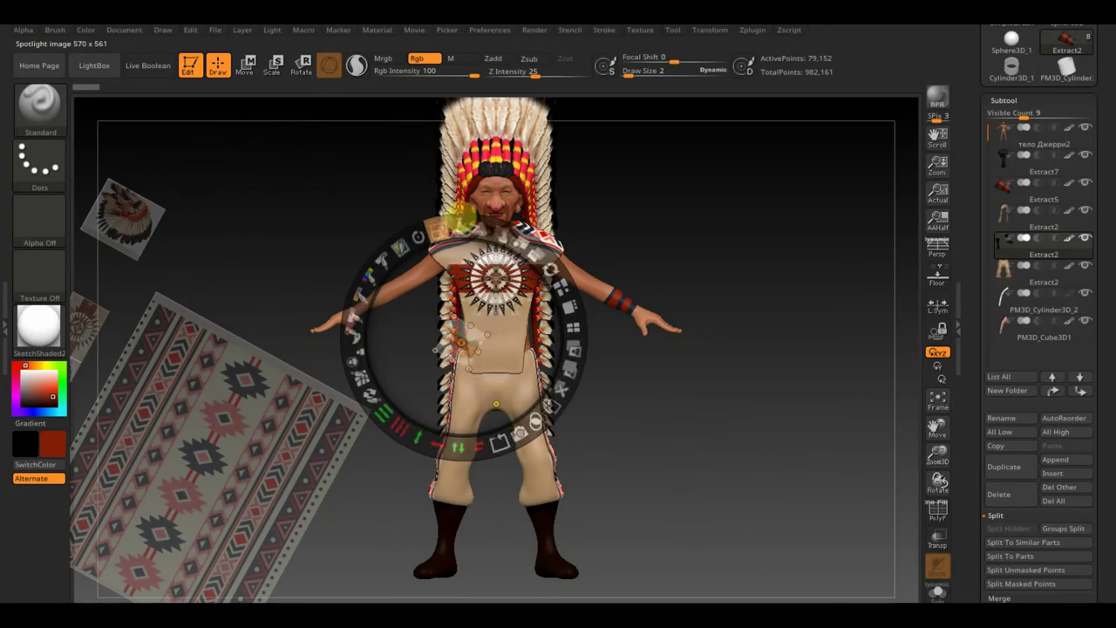
{"action": "mouse_move", "coordinate": [503, 232]}
{"action": "left_mouse_down"}
{"action": "mouse_move", "coordinate": [366, 209]}
{"action": "mouse_move", "coordinate": [695, 434]}
{"action": "mouse_move", "coordinate": [733, 527]}
{"action": "left_mouse_up"}
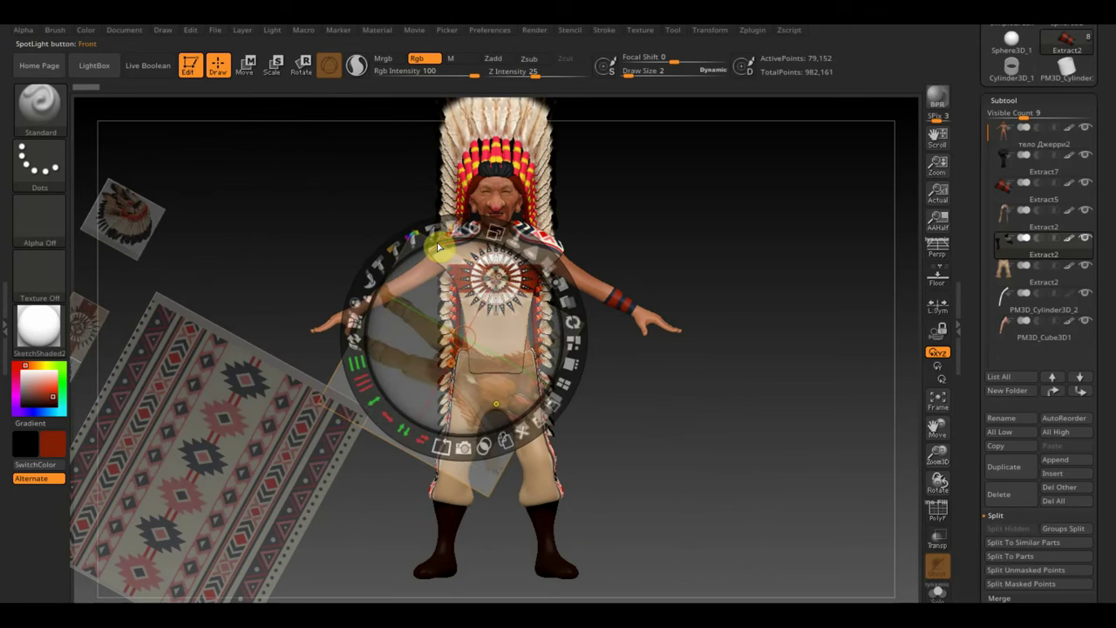
{"action": "mouse_move", "coordinate": [511, 212]}
{"action": "left_mouse_down"}
{"action": "mouse_move", "coordinate": [552, 288]}
{"action": "mouse_move", "coordinate": [443, 219]}
{"action": "left_mouse_up"}
{"action": "left_click_drag", "start_coordinate": [472, 332], "coordinate": [194, 218]}
{"action": "mouse_move", "coordinate": [653, 487]}
{"action": "left_mouse_down"}
{"action": "mouse_move", "coordinate": [680, 392]}
{"action": "mouse_move", "coordinate": [528, 428]}
{"action": "mouse_move", "coordinate": [570, 468]}
{"action": "mouse_move", "coordinate": [598, 474]}
{"action": "left_mouse_up"}
{"action": "key", "text": "z"}
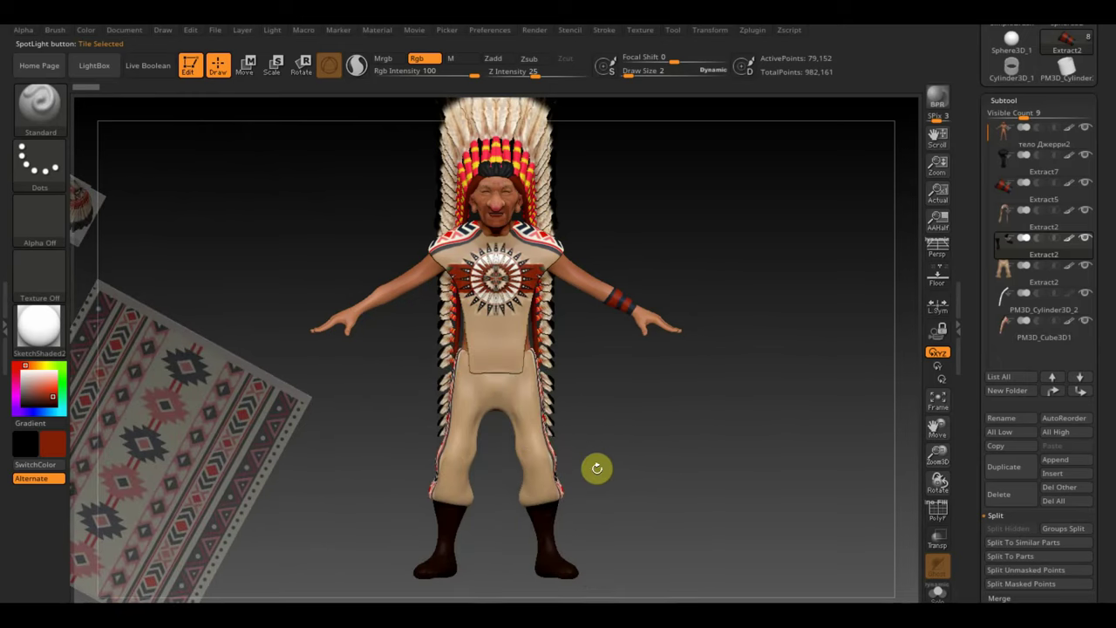
{"action": "key", "text": "shift+z"}
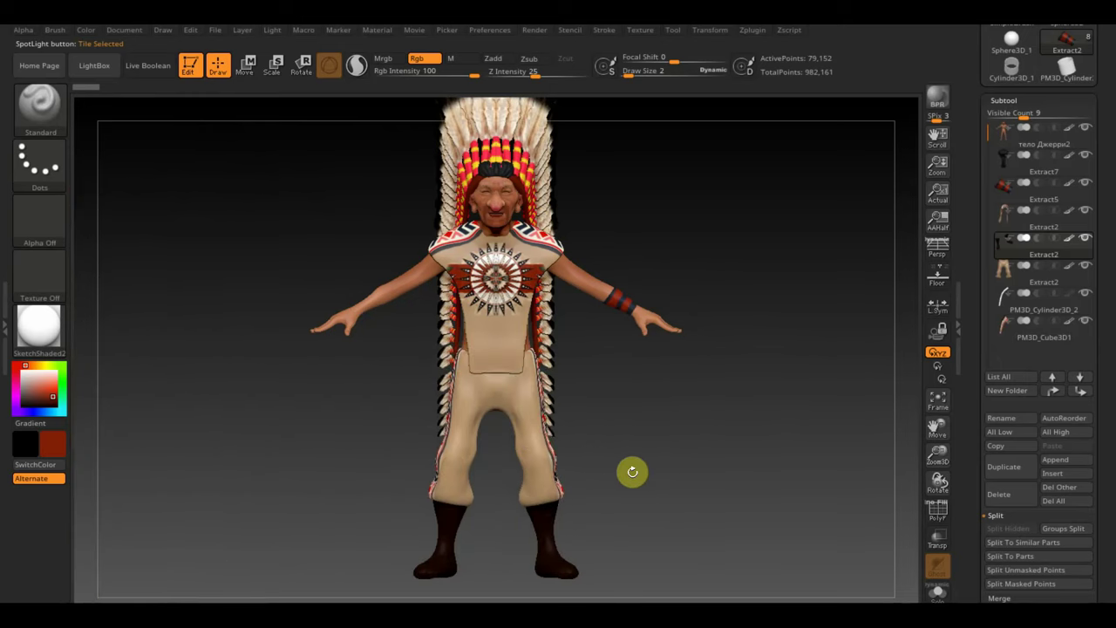
{"action": "mouse_move", "coordinate": [648, 464]}
{"action": "left_mouse_down", "text": "alt"}
{"action": "mouse_move", "coordinate": [648, 392]}
{"action": "mouse_move", "coordinate": [637, 398]}
{"action": "left_mouse_up", "text": "alt"}
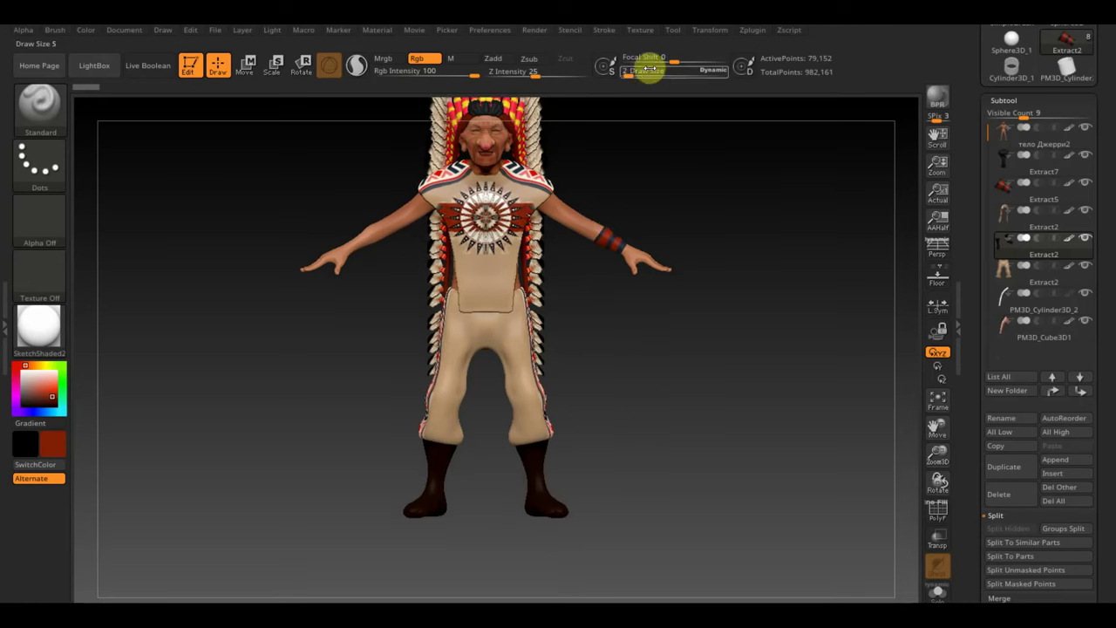
Step: Fill the boots with solid red at brush size 175
{"action": "left_click_drag", "start_coordinate": [642, 76], "coordinate": [666, 76]}
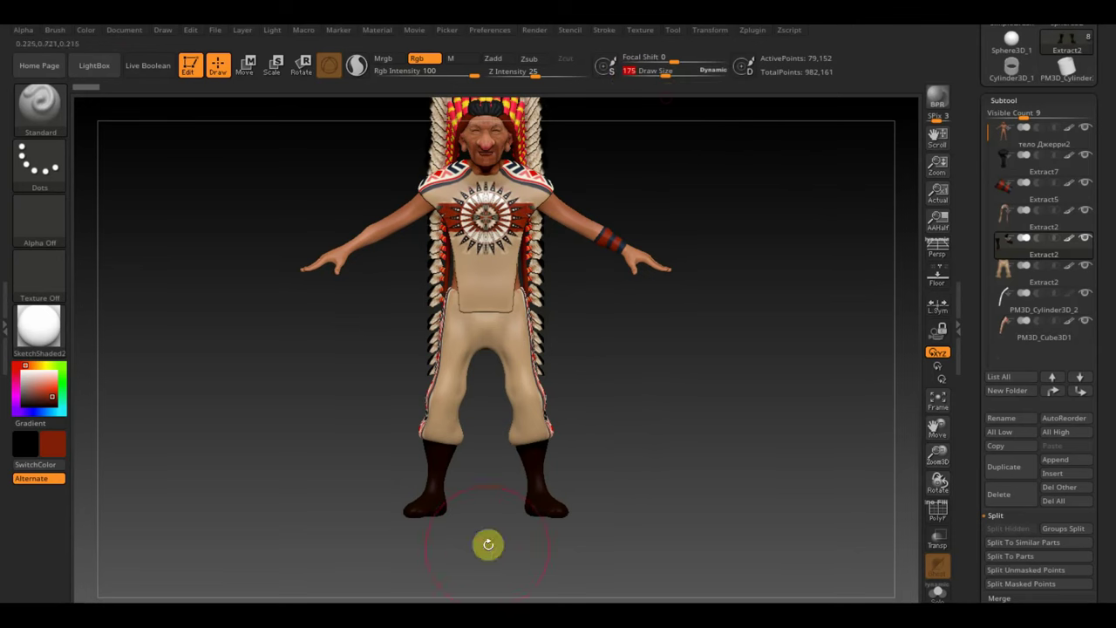
{"action": "left_click", "coordinate": [553, 479], "text": "alt"}
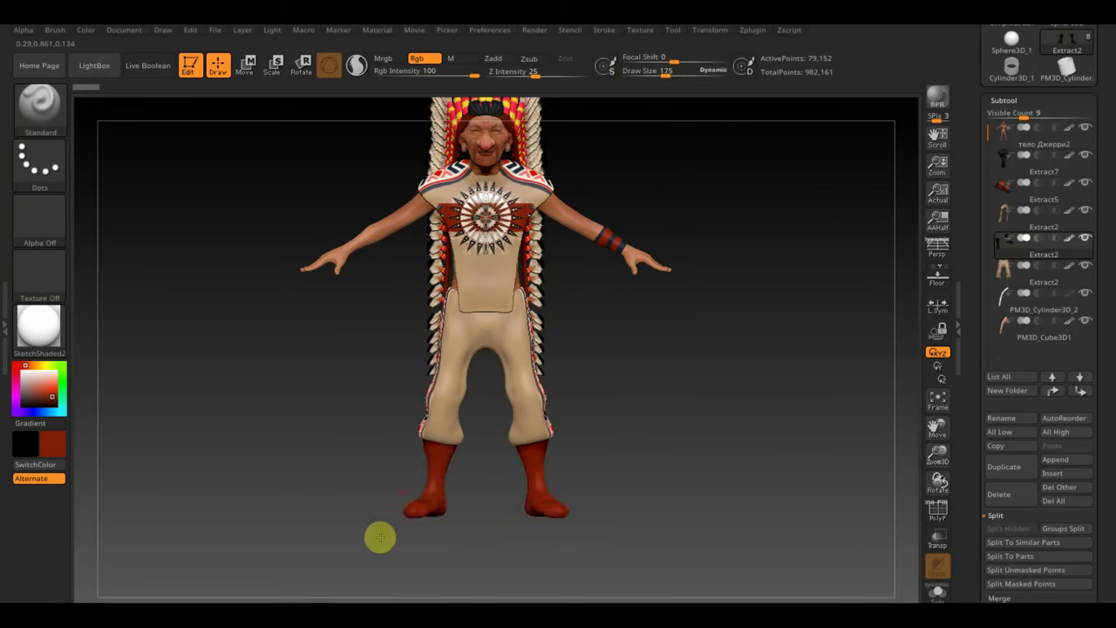
{"action": "left_click_drag", "start_coordinate": [302, 468], "coordinate": [551, 484]}
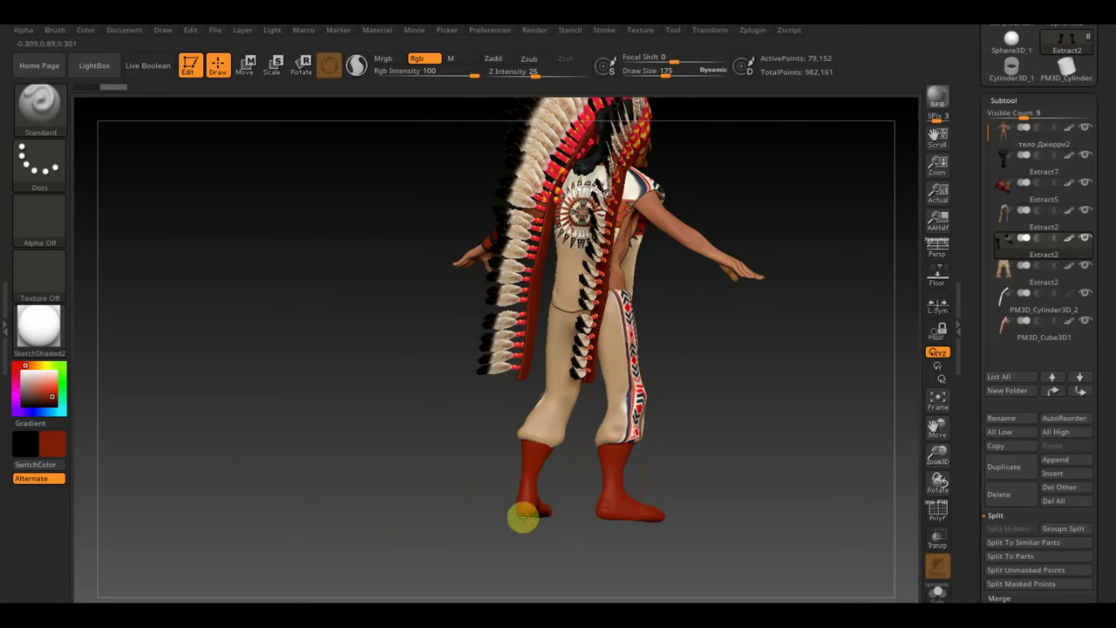
Step: Zoom in on the boots, make tan the active colour and tighten the brush falloff
{"action": "mouse_move", "coordinate": [523, 548]}
{"action": "left_mouse_down"}
{"action": "mouse_move", "coordinate": [496, 466]}
{"action": "mouse_move", "coordinate": [589, 553]}
{"action": "left_mouse_up"}
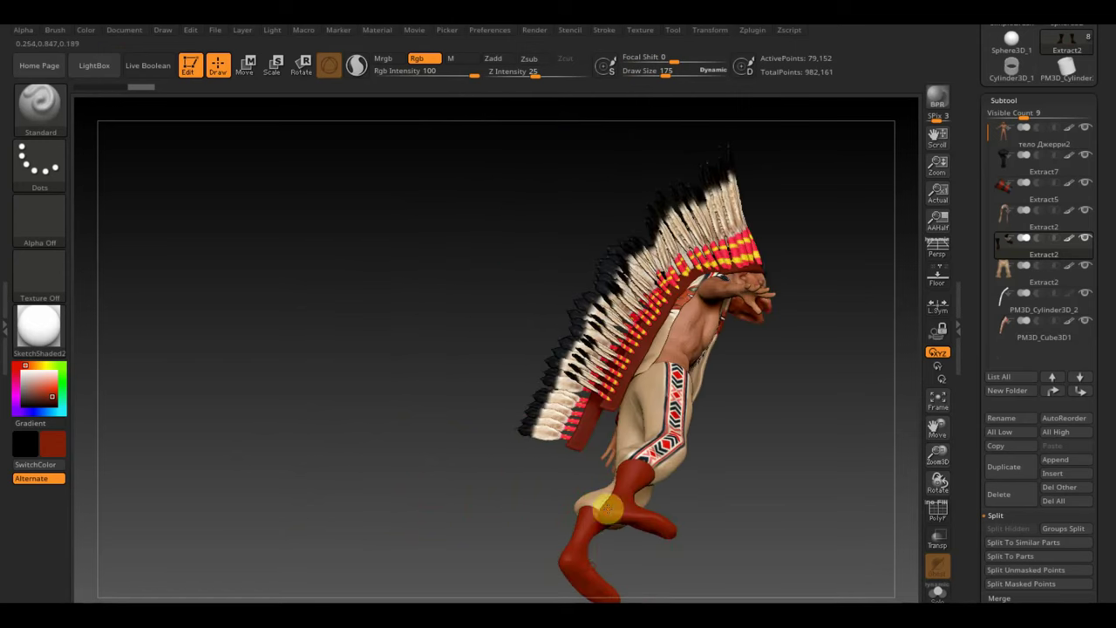
{"action": "left_click_drag", "start_coordinate": [422, 401], "coordinate": [319, 411], "text": "shift"}
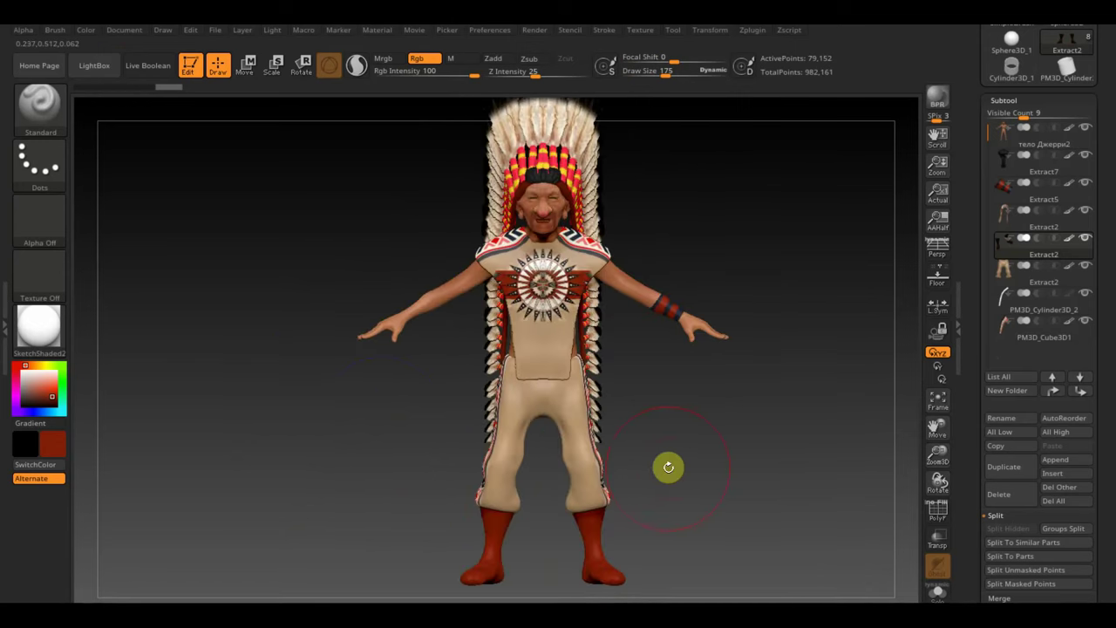
{"action": "left_click_drag", "start_coordinate": [707, 460], "coordinate": [574, 367], "text": "alt"}
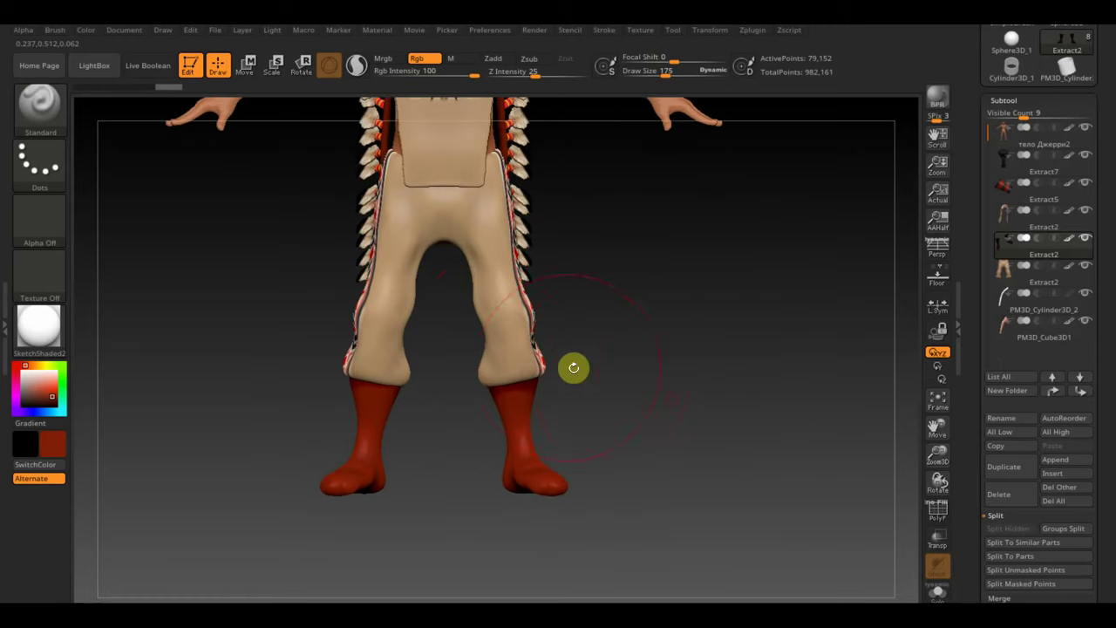
{"action": "key", "text": "c"}
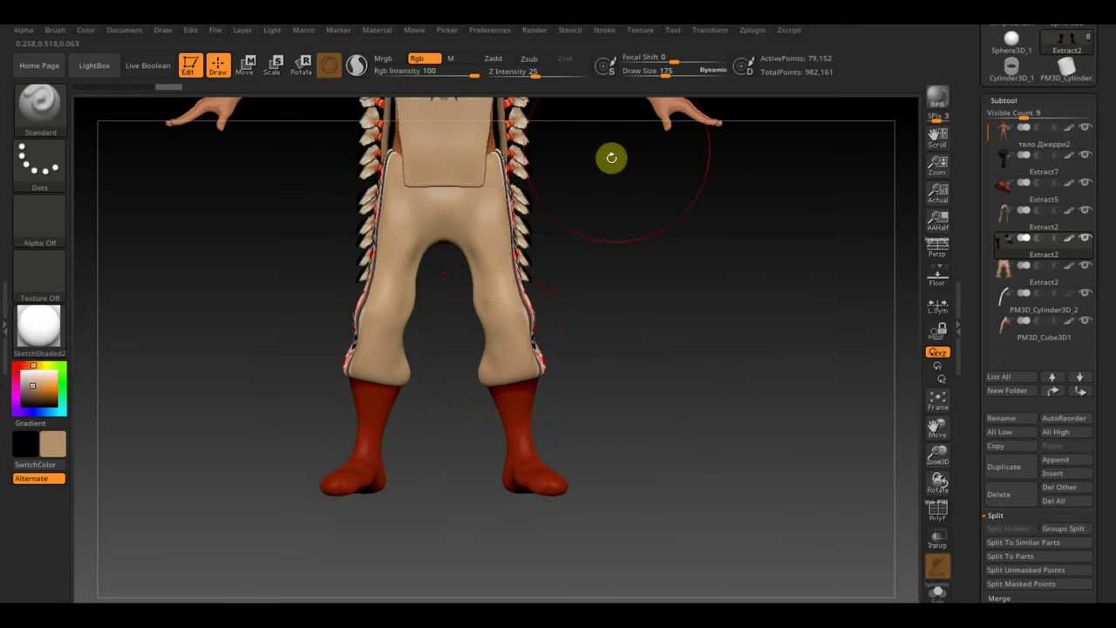
{"action": "left_click_drag", "start_coordinate": [671, 59], "coordinate": [648, 76]}
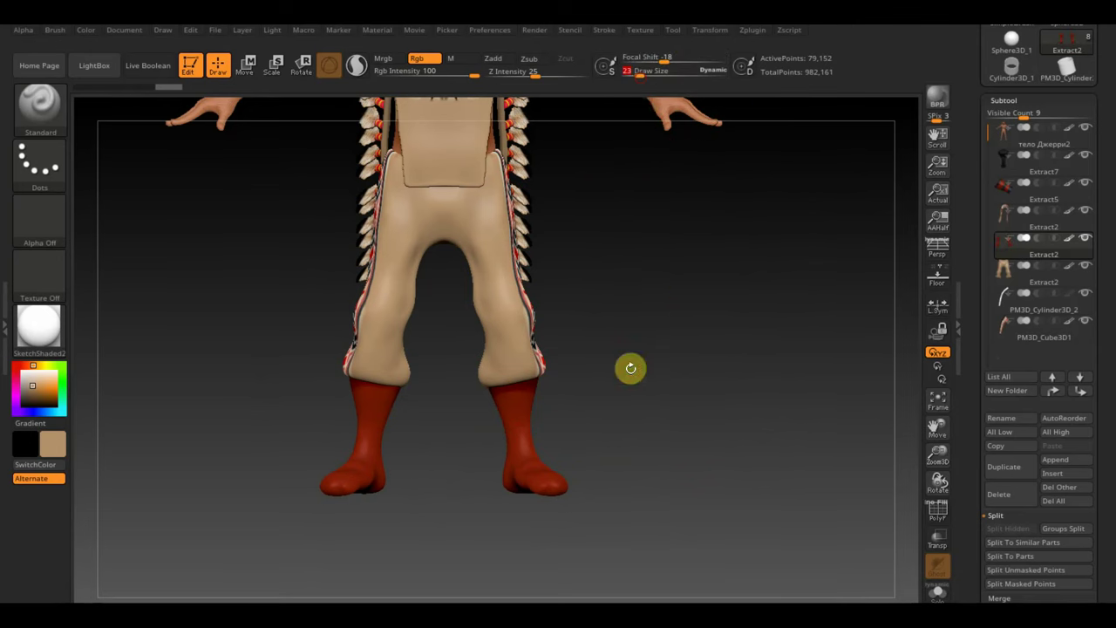
{"action": "key", "text": "ctrl"}
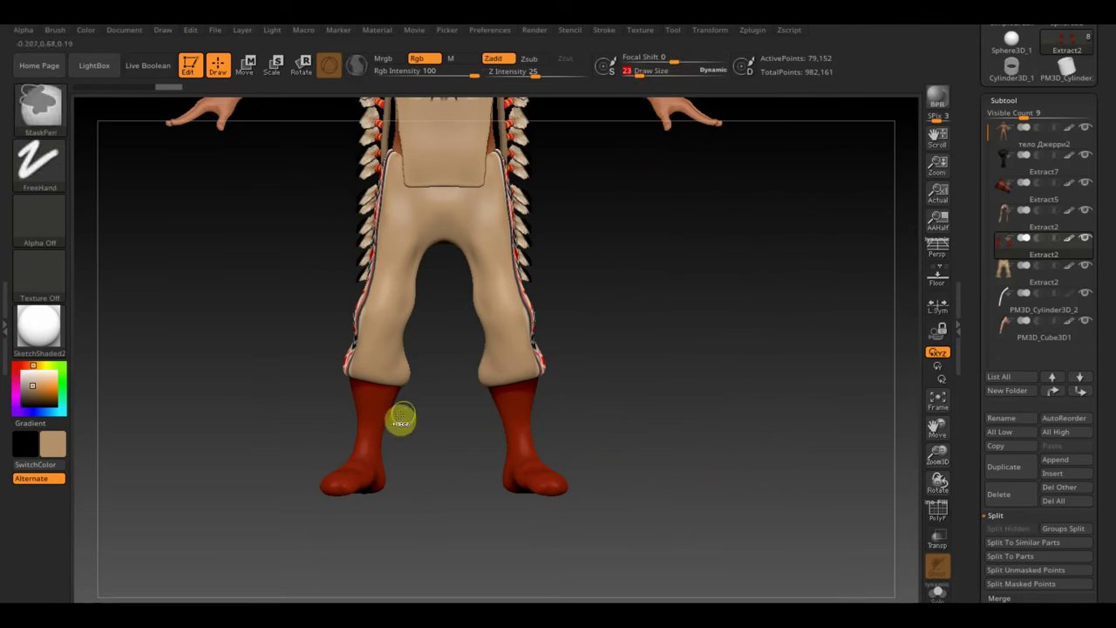
Step: Paint tan bands across both boot tops and onto a toe tip
{"action": "left_click_drag", "start_coordinate": [394, 405], "coordinate": [341, 393]}
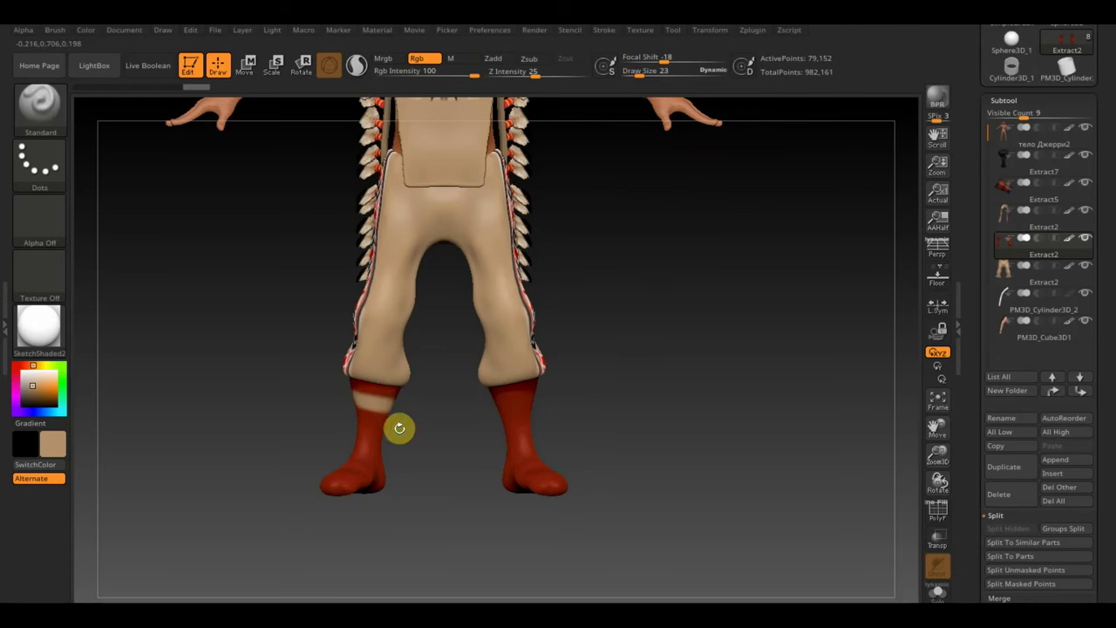
{"action": "left_click_drag", "start_coordinate": [363, 429], "coordinate": [388, 449]}
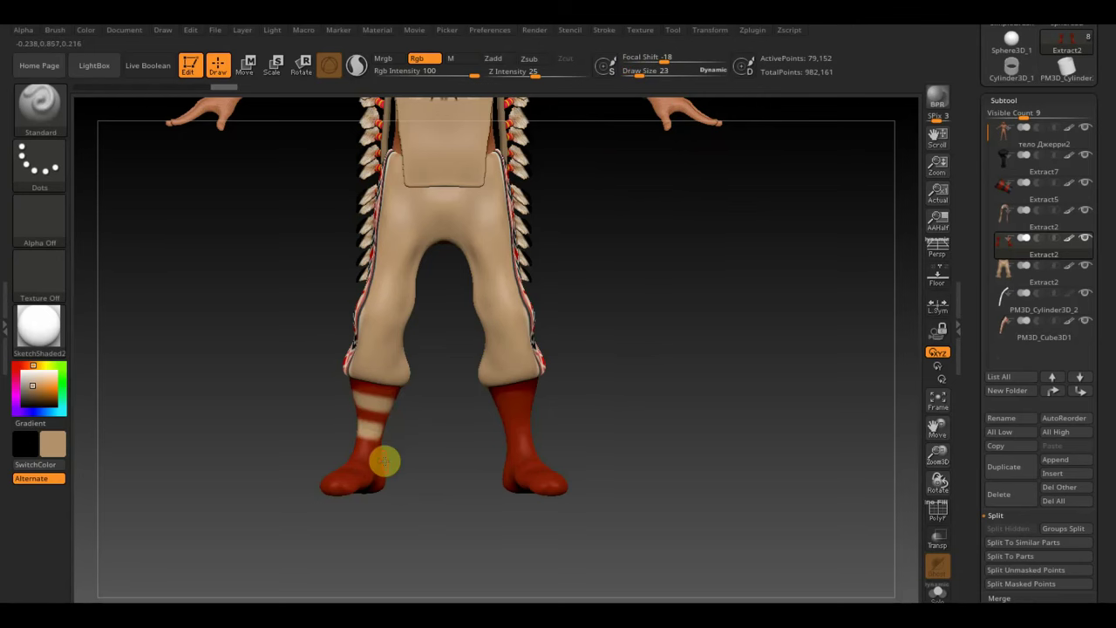
{"action": "mouse_move", "coordinate": [267, 441]}
{"action": "left_mouse_down"}
{"action": "mouse_move", "coordinate": [354, 491]}
{"action": "mouse_move", "coordinate": [396, 467]}
{"action": "mouse_move", "coordinate": [349, 463]}
{"action": "mouse_move", "coordinate": [408, 449]}
{"action": "mouse_move", "coordinate": [413, 431]}
{"action": "mouse_move", "coordinate": [571, 459]}
{"action": "left_mouse_up"}
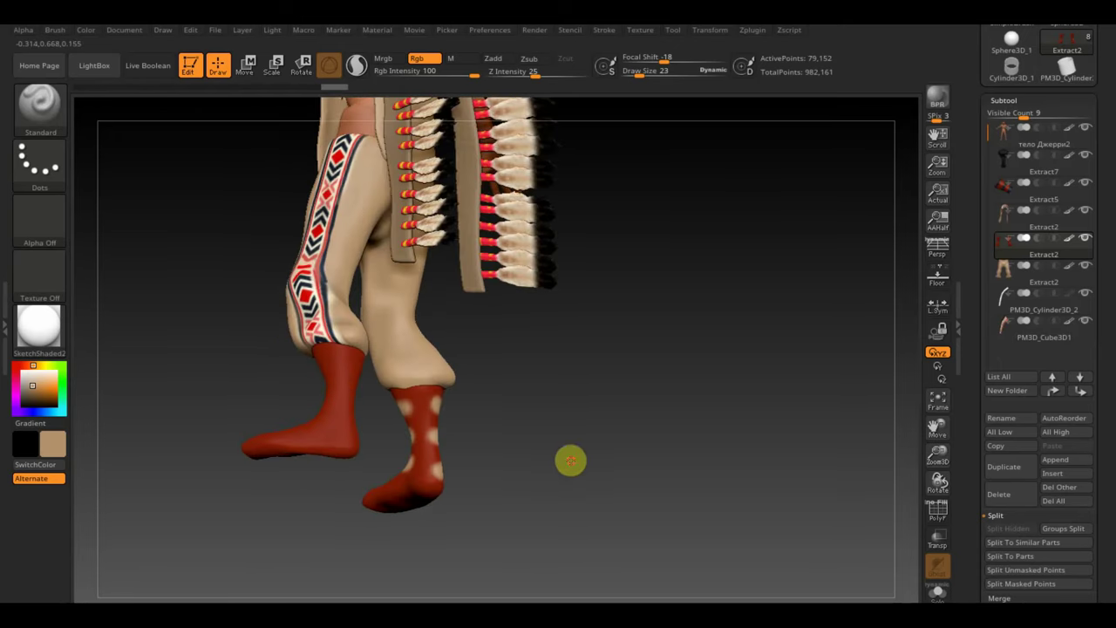
{"action": "left_click_drag", "start_coordinate": [414, 406], "coordinate": [433, 422]}
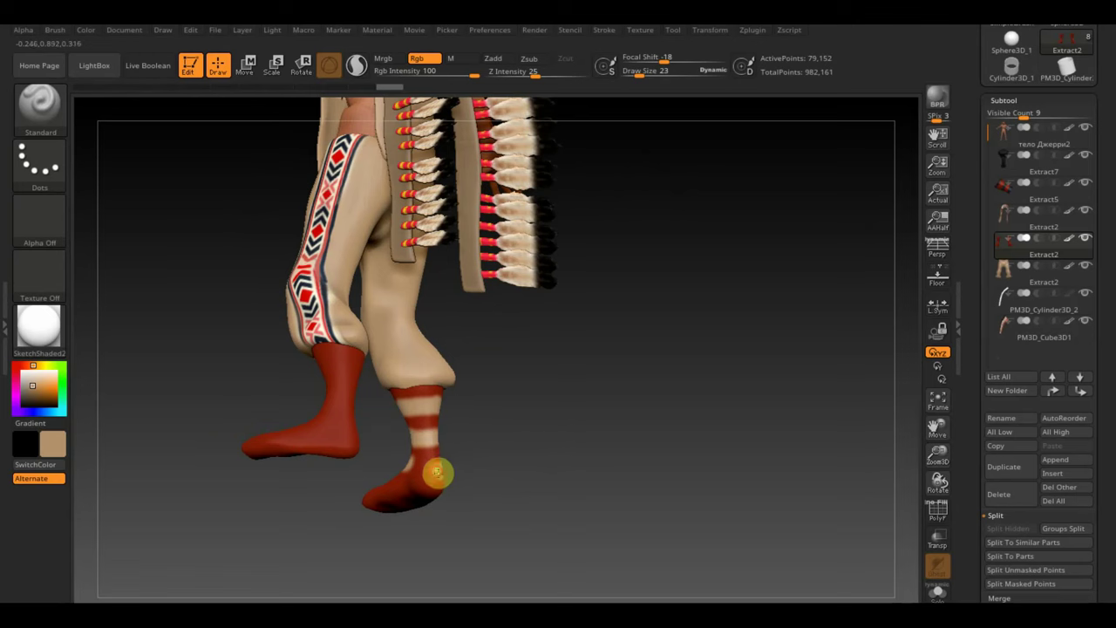
{"action": "left_click_drag", "start_coordinate": [518, 463], "coordinate": [443, 473]}
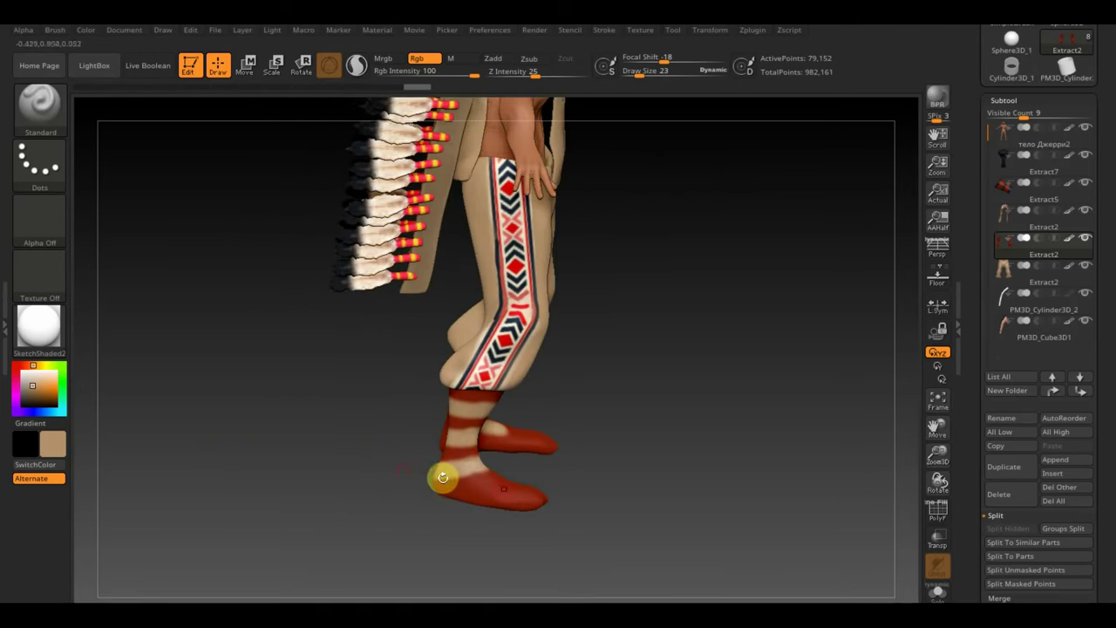
{"action": "mouse_move", "coordinate": [507, 497]}
{"action": "left_mouse_down"}
{"action": "mouse_move", "coordinate": [524, 481]}
{"action": "mouse_move", "coordinate": [514, 498]}
{"action": "left_mouse_up"}
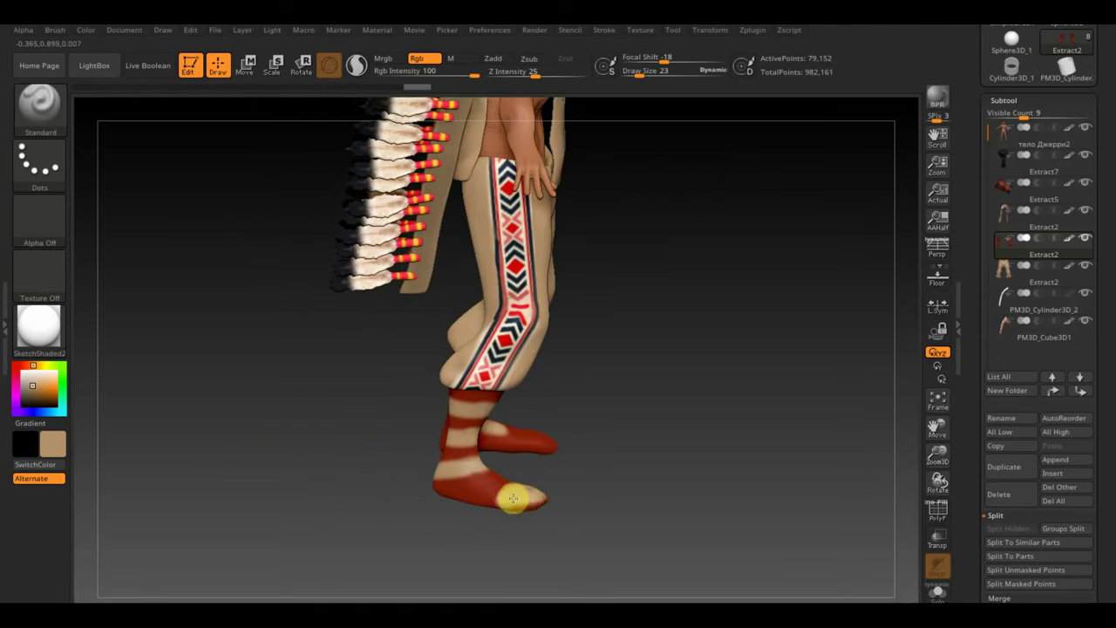
Step: Start a new project, leaving the save-changes prompt open
{"action": "mouse_move", "coordinate": [619, 506]}
{"action": "left_mouse_down"}
{"action": "mouse_move", "coordinate": [631, 498]}
{"action": "mouse_move", "coordinate": [640, 512]}
{"action": "left_mouse_up"}
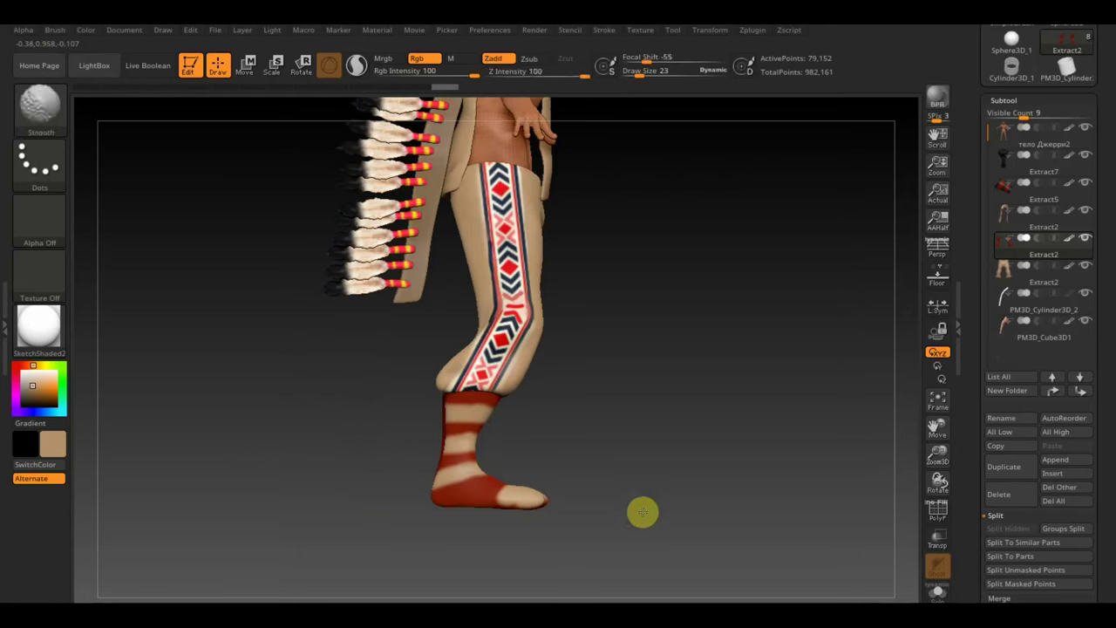
{"action": "left_click_drag", "start_coordinate": [656, 553], "coordinate": [386, 498], "text": "ctrl"}
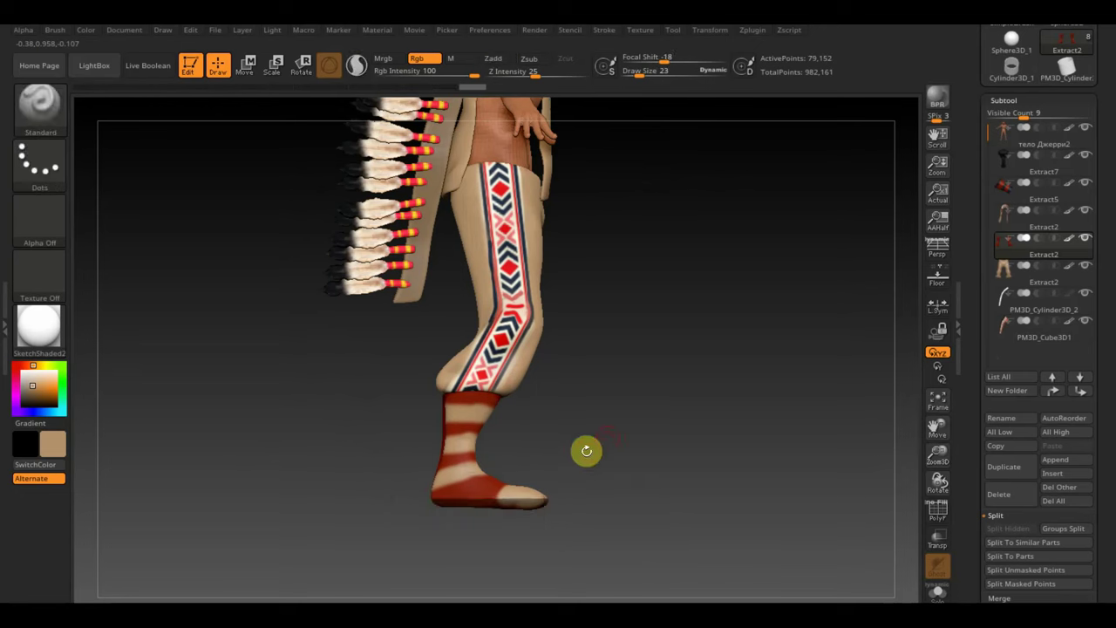
{"action": "key", "text": "ctrl+n"}
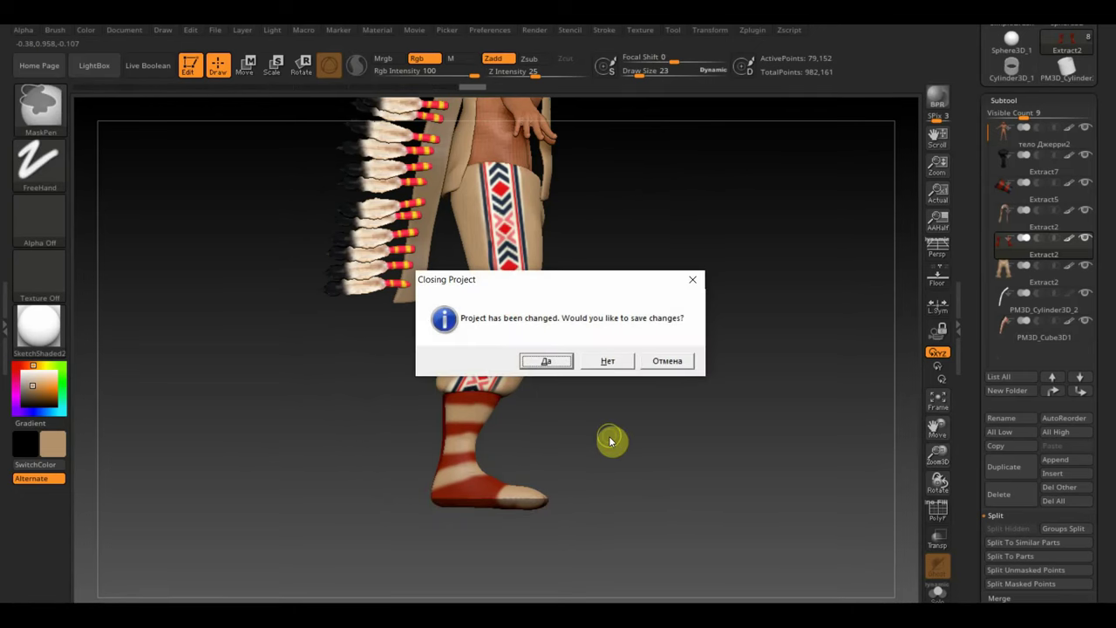
Step: Cancel the Closing Project prompt, then paint the boot soles and toe edges beige, ending in front view
{"action": "left_click", "coordinate": [672, 361]}
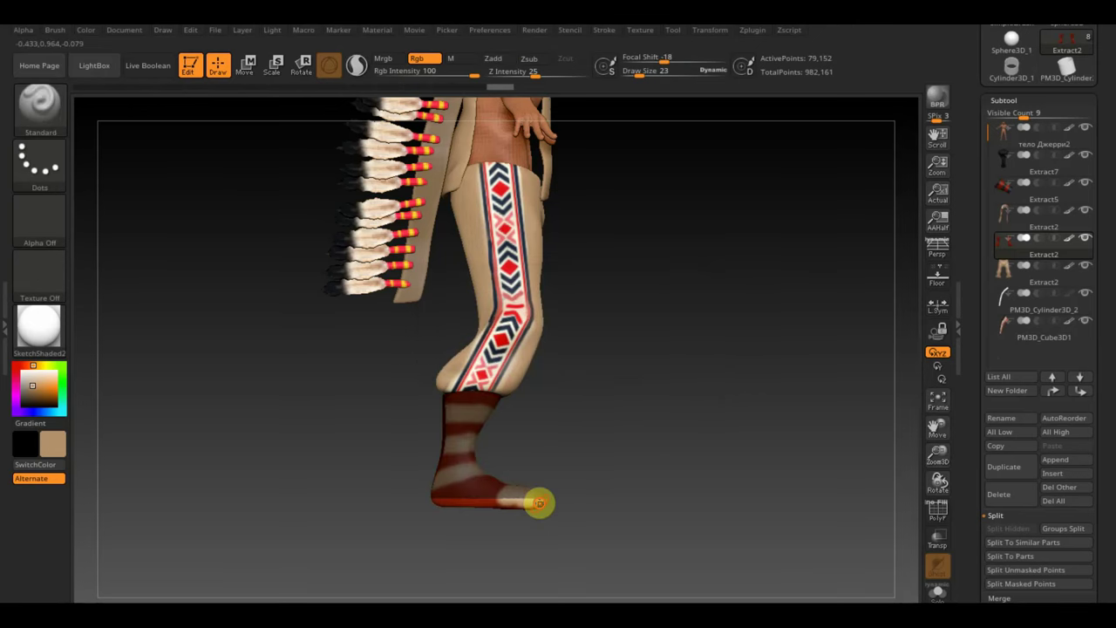
{"action": "left_click_drag", "start_coordinate": [540, 502], "coordinate": [425, 502]}
{"action": "mouse_move", "coordinate": [552, 508]}
{"action": "left_mouse_down"}
{"action": "mouse_move", "coordinate": [606, 506]}
{"action": "mouse_move", "coordinate": [533, 521]}
{"action": "mouse_move", "coordinate": [541, 506]}
{"action": "left_mouse_up"}
{"action": "left_click_drag", "start_coordinate": [698, 516], "coordinate": [542, 508]}
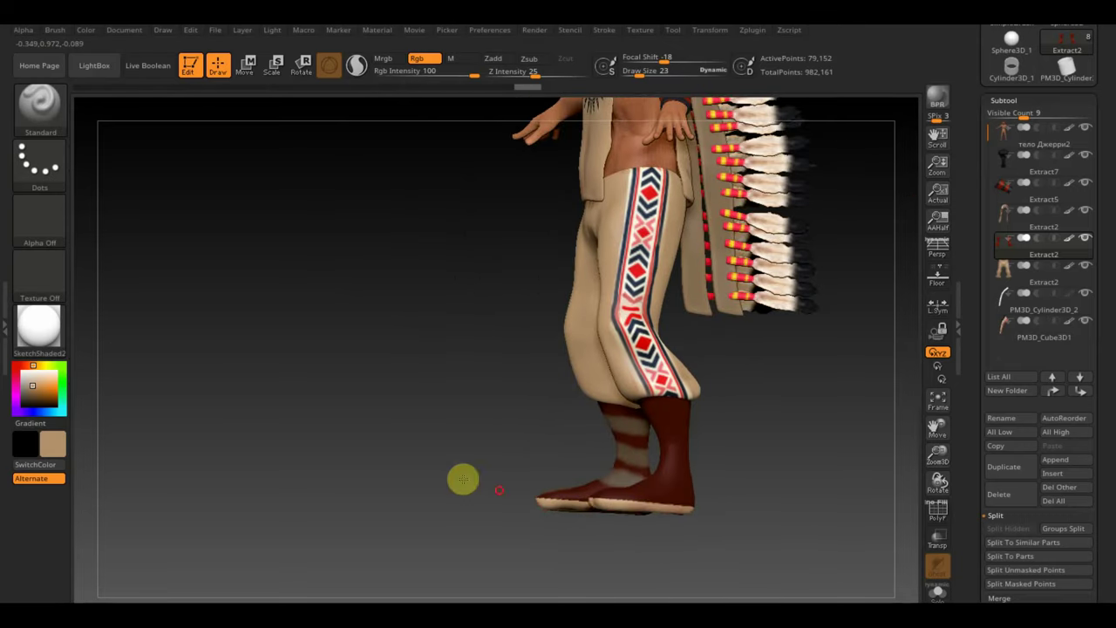
{"action": "left_click_drag", "start_coordinate": [463, 479], "coordinate": [576, 508]}
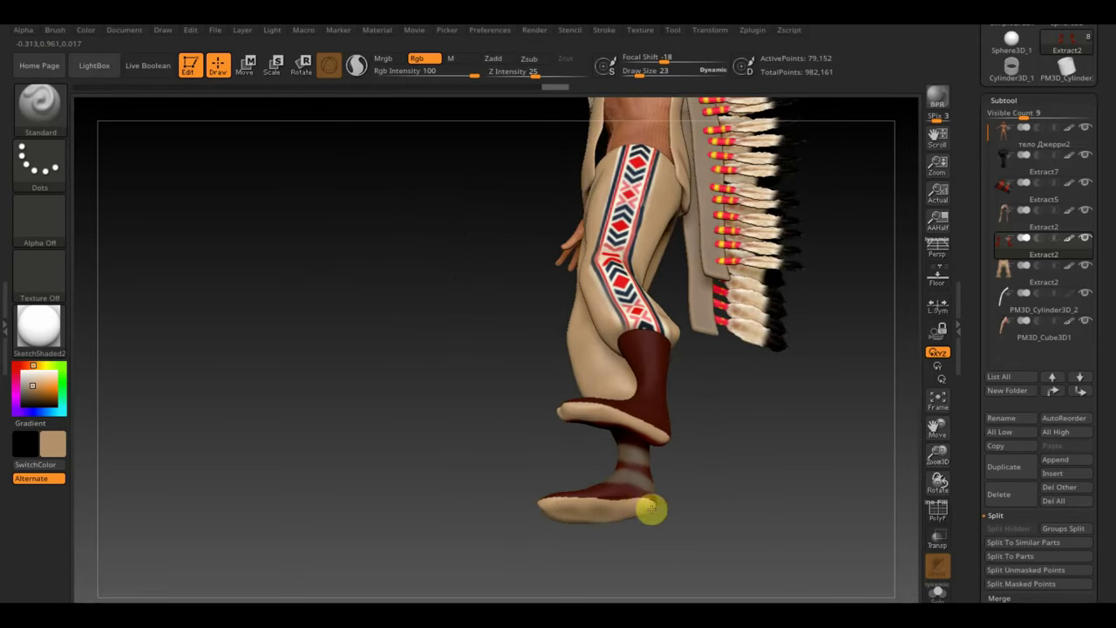
{"action": "left_click_drag", "start_coordinate": [506, 521], "coordinate": [491, 501]}
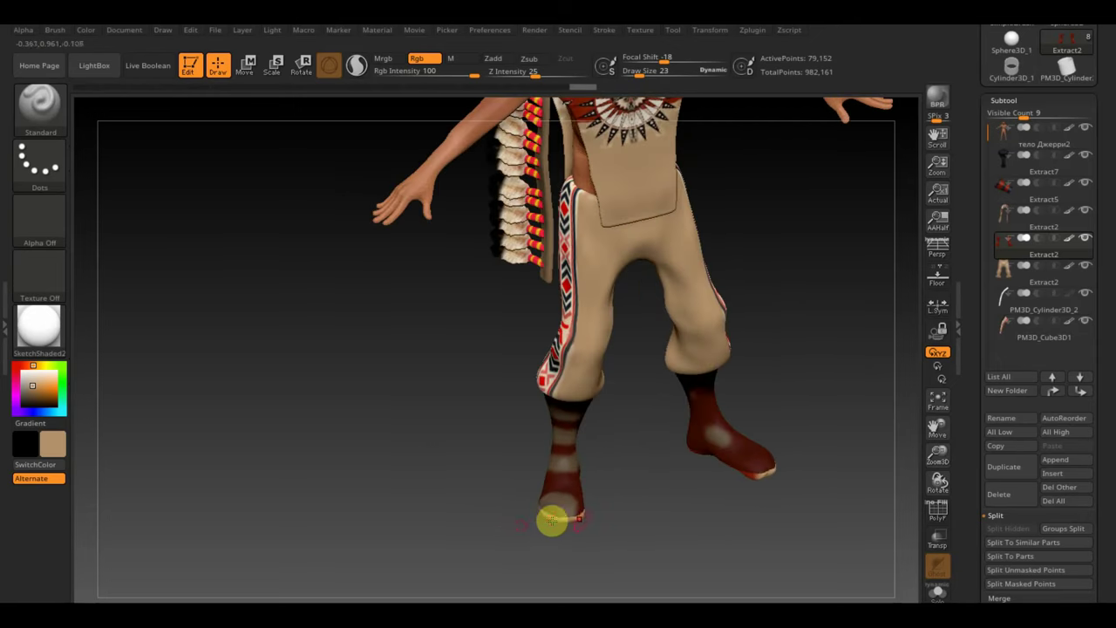
{"action": "mouse_move", "coordinate": [648, 511]}
{"action": "left_mouse_down"}
{"action": "mouse_move", "coordinate": [653, 501]}
{"action": "mouse_move", "coordinate": [555, 503]}
{"action": "left_mouse_up"}
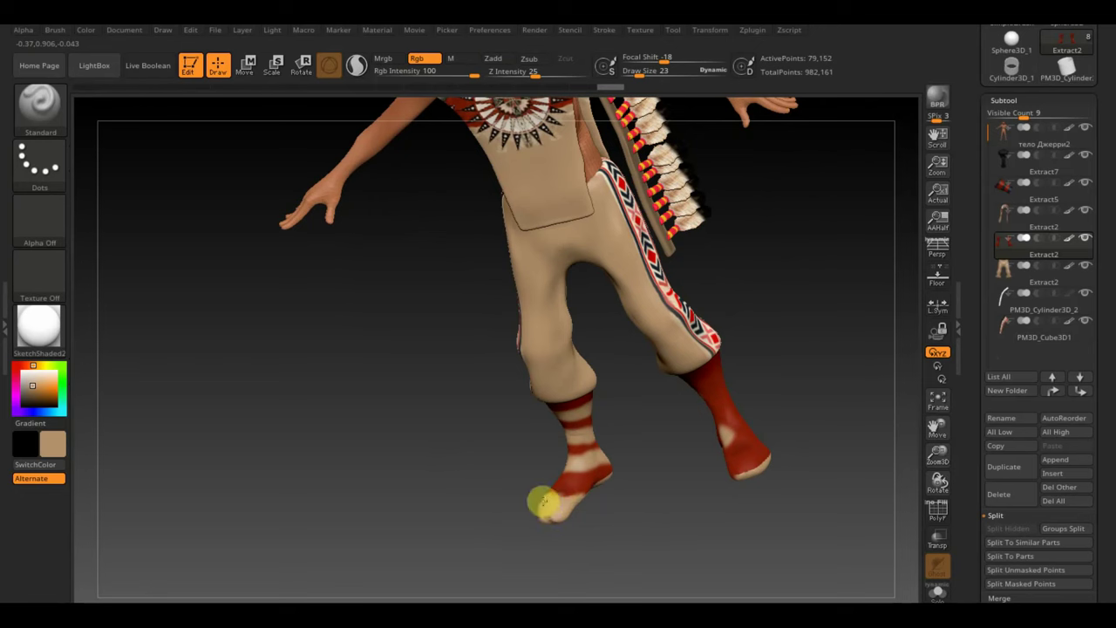
{"action": "mouse_move", "coordinate": [608, 515]}
{"action": "left_mouse_down"}
{"action": "mouse_move", "coordinate": [672, 491]}
{"action": "mouse_move", "coordinate": [673, 518]}
{"action": "left_mouse_up"}
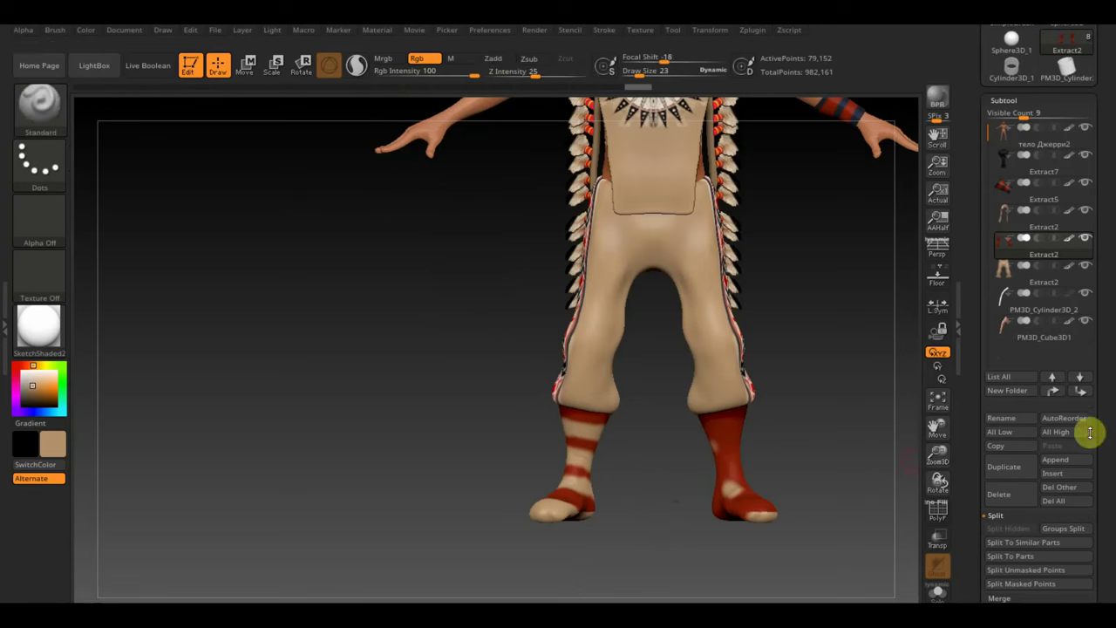
Step: Apply Mirror And Weld in Modify Topology to copy the boot stripes onto the other leg
{"action": "scroll", "coordinate": [1090, 515], "scroll_direction": "down", "scroll_amount": 3}
{"action": "left_click", "coordinate": [1009, 584]}
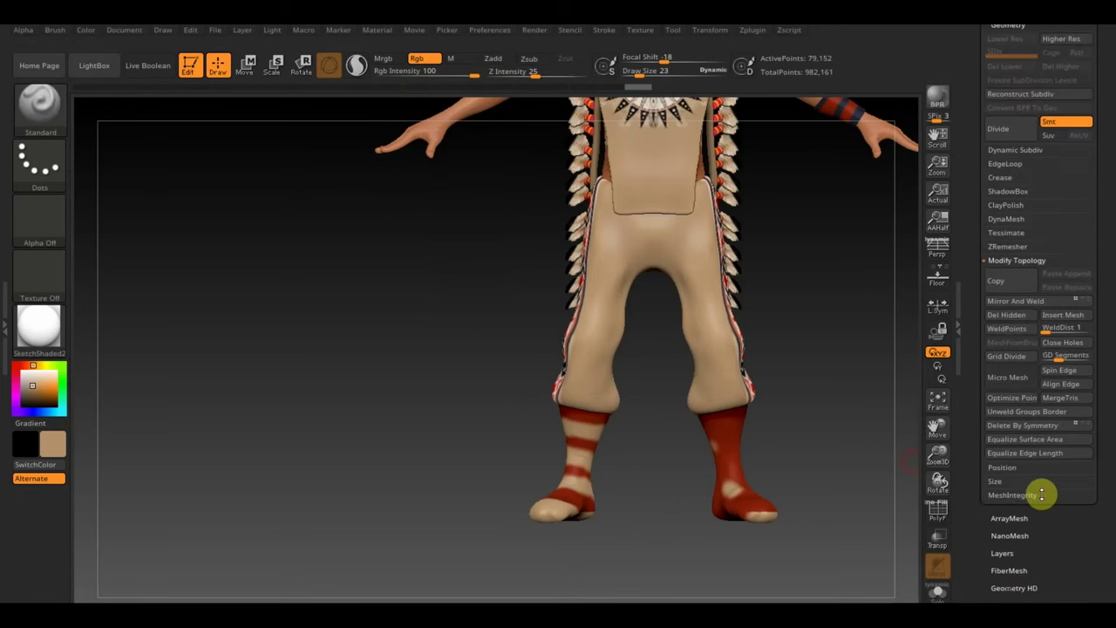
{"action": "left_click", "coordinate": [1015, 301]}
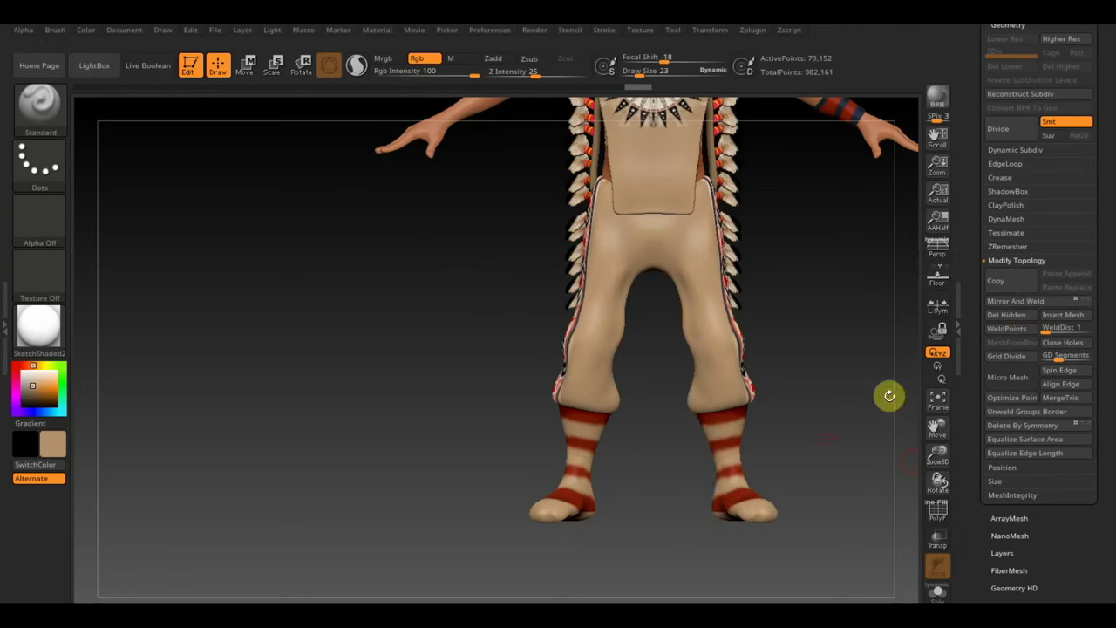
Step: Frame the character and inspect both boots up close to confirm matching stripes
{"action": "key", "text": "f"}
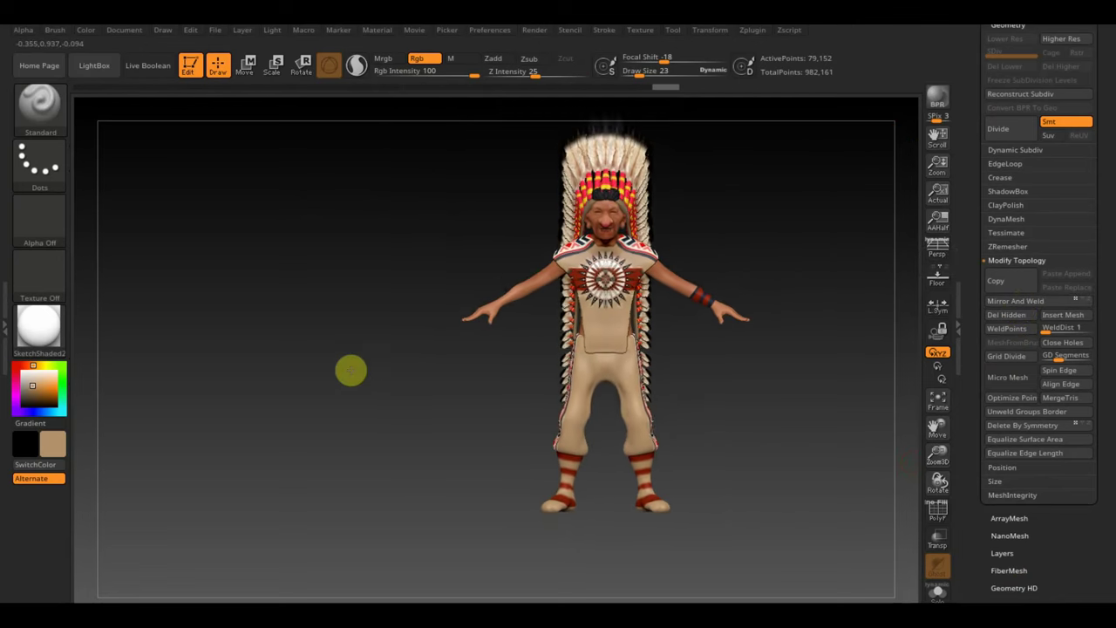
{"action": "mouse_move", "coordinate": [406, 439]}
{"action": "left_mouse_down", "text": "alt"}
{"action": "mouse_move", "coordinate": [344, 458]}
{"action": "mouse_move", "coordinate": [492, 497]}
{"action": "left_mouse_up", "text": "alt"}
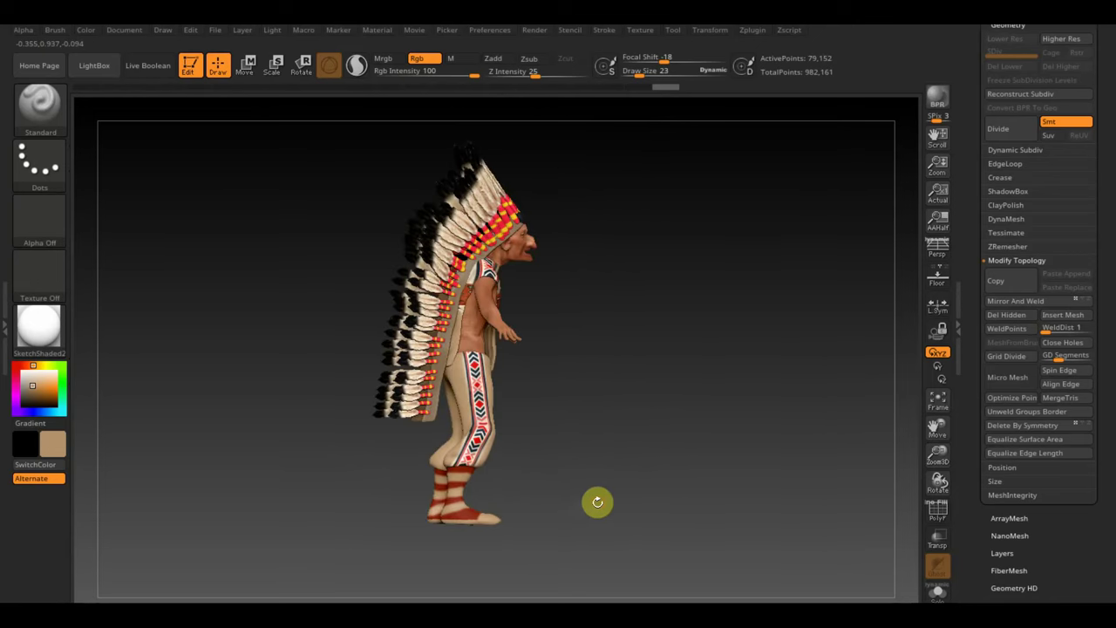
{"action": "mouse_move", "coordinate": [597, 502]}
{"action": "left_mouse_down"}
{"action": "mouse_move", "coordinate": [620, 494]}
{"action": "mouse_move", "coordinate": [555, 495]}
{"action": "left_mouse_up"}
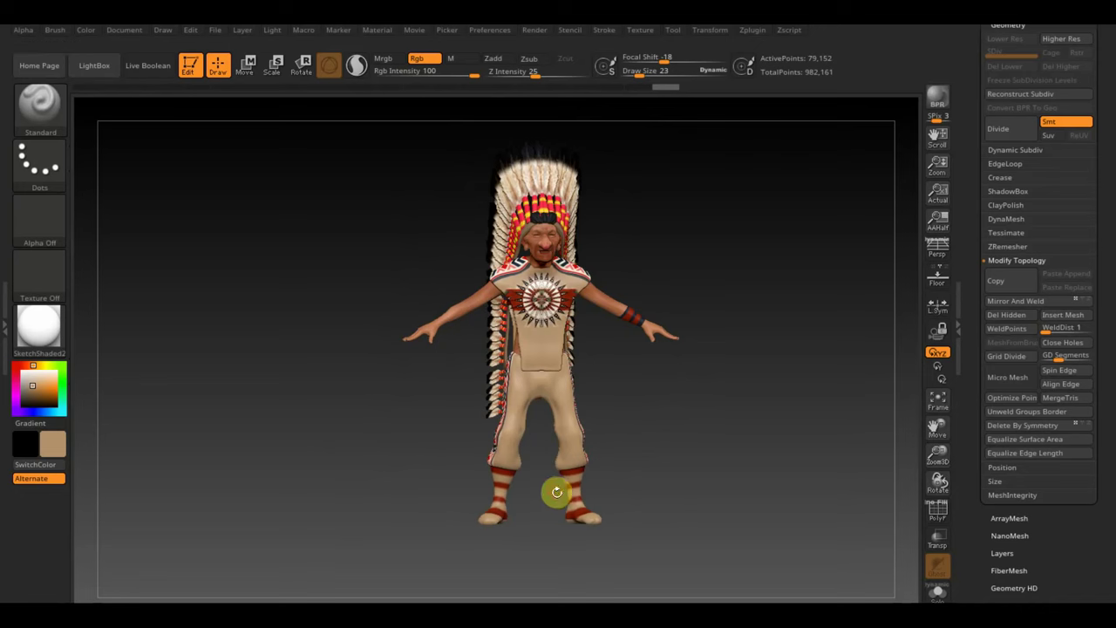
{"action": "mouse_move", "coordinate": [603, 454]}
{"action": "left_mouse_down"}
{"action": "mouse_move", "coordinate": [703, 491]}
{"action": "mouse_move", "coordinate": [736, 474]}
{"action": "mouse_move", "coordinate": [694, 468]}
{"action": "mouse_move", "coordinate": [685, 428]}
{"action": "mouse_move", "coordinate": [633, 460]}
{"action": "mouse_move", "coordinate": [704, 458]}
{"action": "left_mouse_up"}
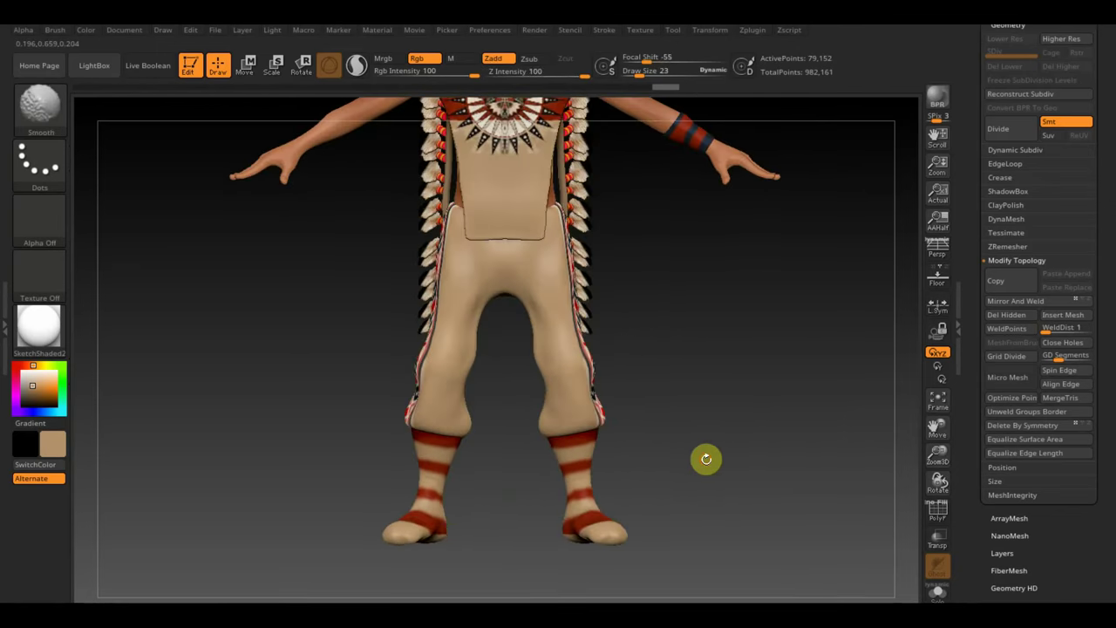
{"action": "mouse_move", "coordinate": [732, 356]}
{"action": "left_mouse_down"}
{"action": "mouse_move", "coordinate": [728, 476]}
{"action": "mouse_move", "coordinate": [718, 434]}
{"action": "mouse_move", "coordinate": [720, 466]}
{"action": "mouse_move", "coordinate": [721, 447]}
{"action": "mouse_move", "coordinate": [747, 474]}
{"action": "mouse_move", "coordinate": [777, 456]}
{"action": "mouse_move", "coordinate": [778, 484]}
{"action": "mouse_move", "coordinate": [772, 468]}
{"action": "mouse_move", "coordinate": [748, 531]}
{"action": "mouse_move", "coordinate": [765, 463]}
{"action": "mouse_move", "coordinate": [780, 464]}
{"action": "mouse_move", "coordinate": [776, 474]}
{"action": "mouse_move", "coordinate": [756, 410]}
{"action": "mouse_move", "coordinate": [728, 560]}
{"action": "mouse_move", "coordinate": [728, 515]}
{"action": "left_mouse_up"}
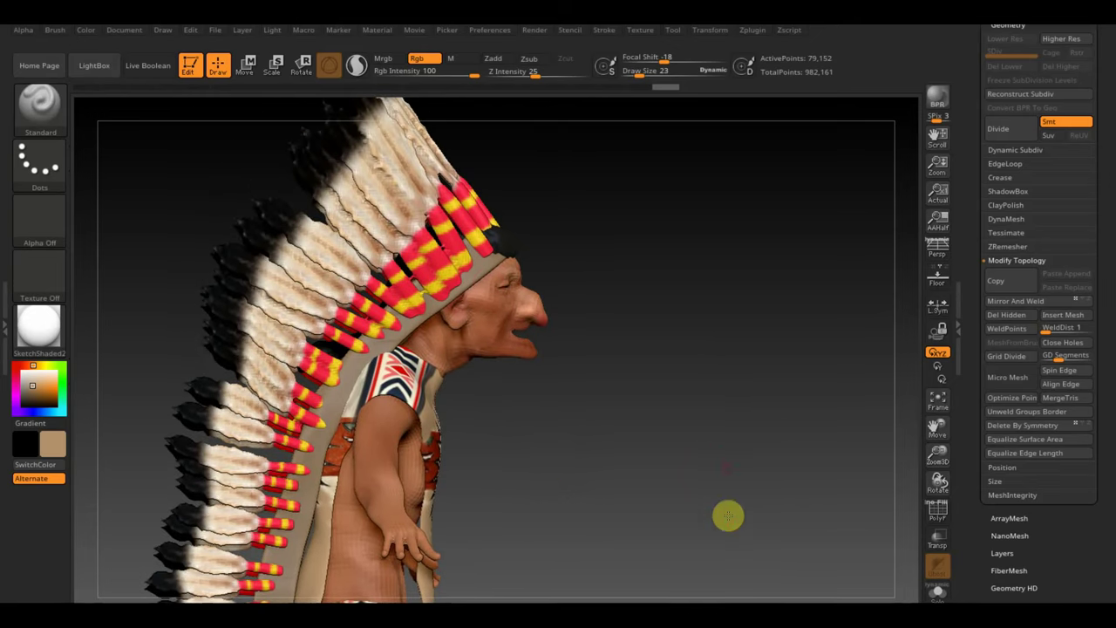
Step: Select the headdress band subtool and set the Move Topologic brush to Draw Size 124
{"action": "left_click", "coordinate": [482, 266], "text": "alt"}
{"action": "left_click", "coordinate": [249, 64]}
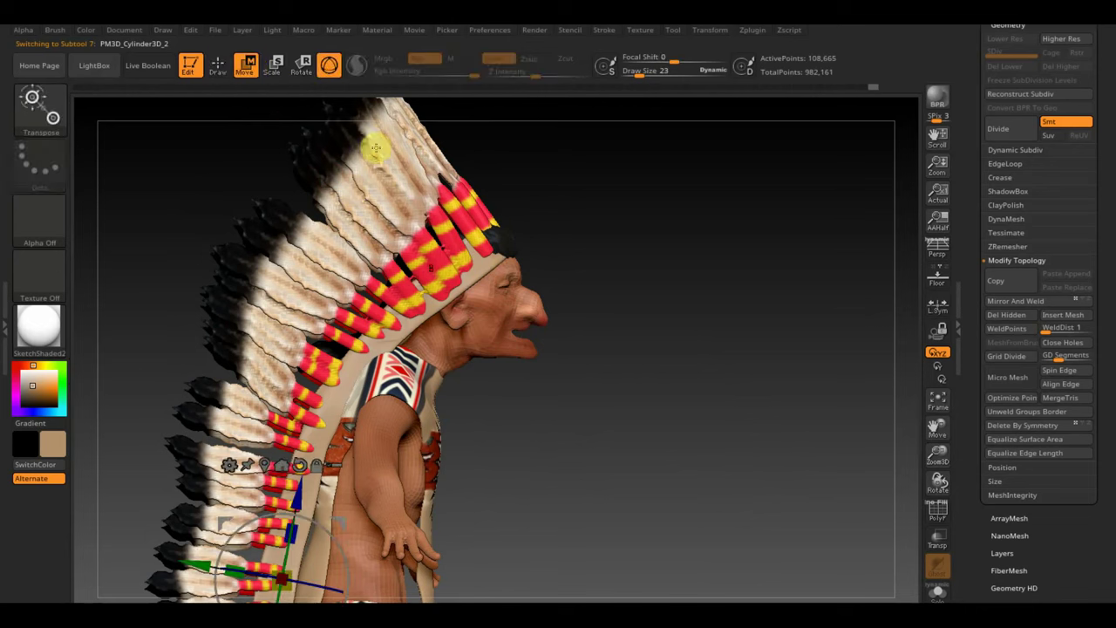
{"action": "left_click", "coordinate": [218, 65]}
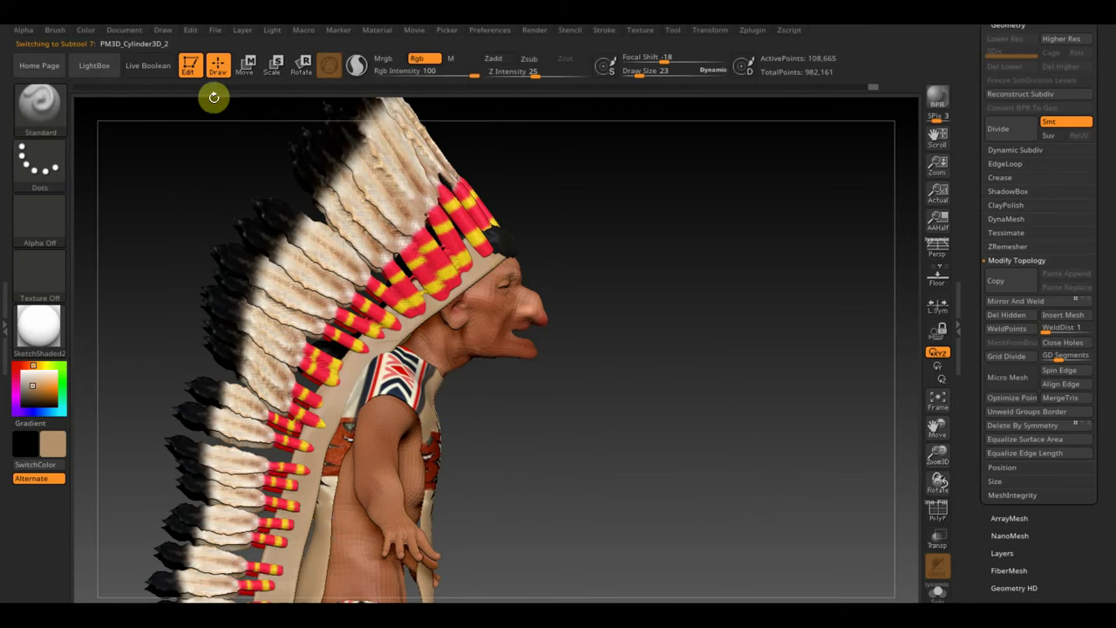
{"action": "left_click", "coordinate": [64, 113]}
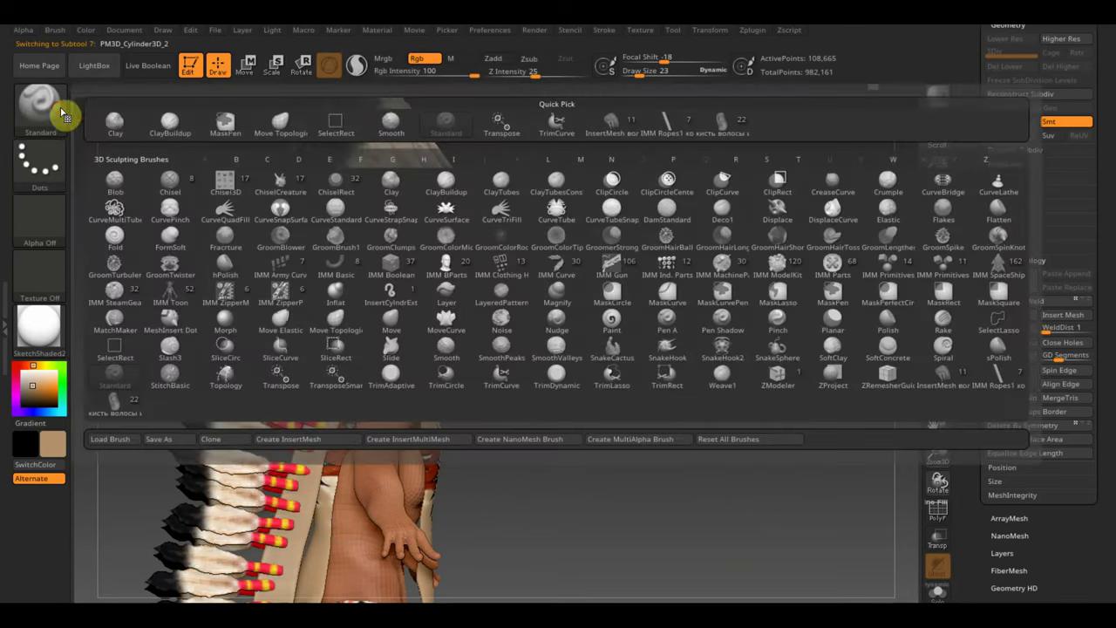
{"action": "left_click", "coordinate": [281, 124]}
{"action": "left_click_drag", "start_coordinate": [638, 75], "coordinate": [658, 71]}
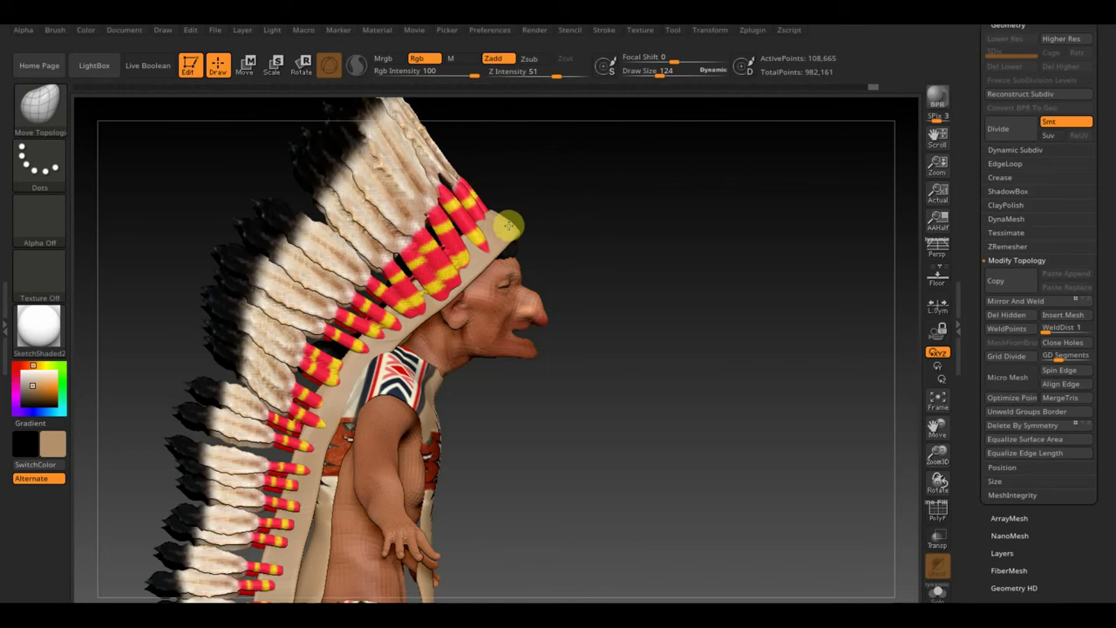
Step: Select the feathers subtool and shape the headdress from front and side angles
{"action": "mouse_move", "coordinate": [507, 226]}
{"action": "right_mouse_down"}
{"action": "mouse_move", "coordinate": [506, 259]}
{"action": "mouse_move", "coordinate": [496, 252]}
{"action": "mouse_move", "coordinate": [505, 240]}
{"action": "right_mouse_up"}
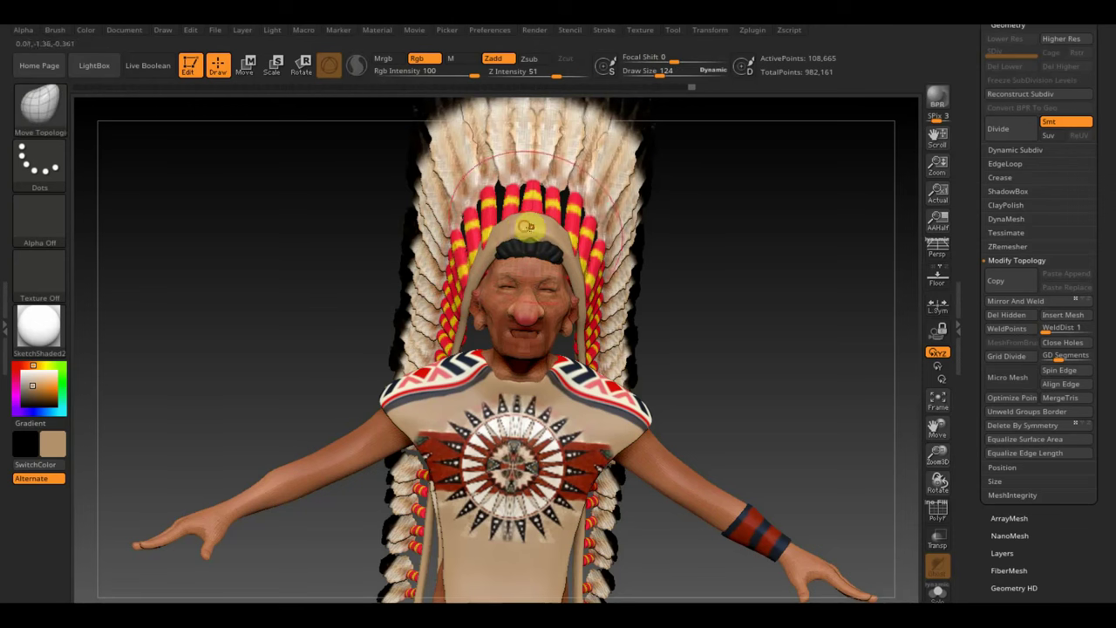
{"action": "mouse_move", "coordinate": [676, 227]}
{"action": "left_mouse_down"}
{"action": "mouse_move", "coordinate": [793, 240]}
{"action": "mouse_move", "coordinate": [767, 236]}
{"action": "left_mouse_up"}
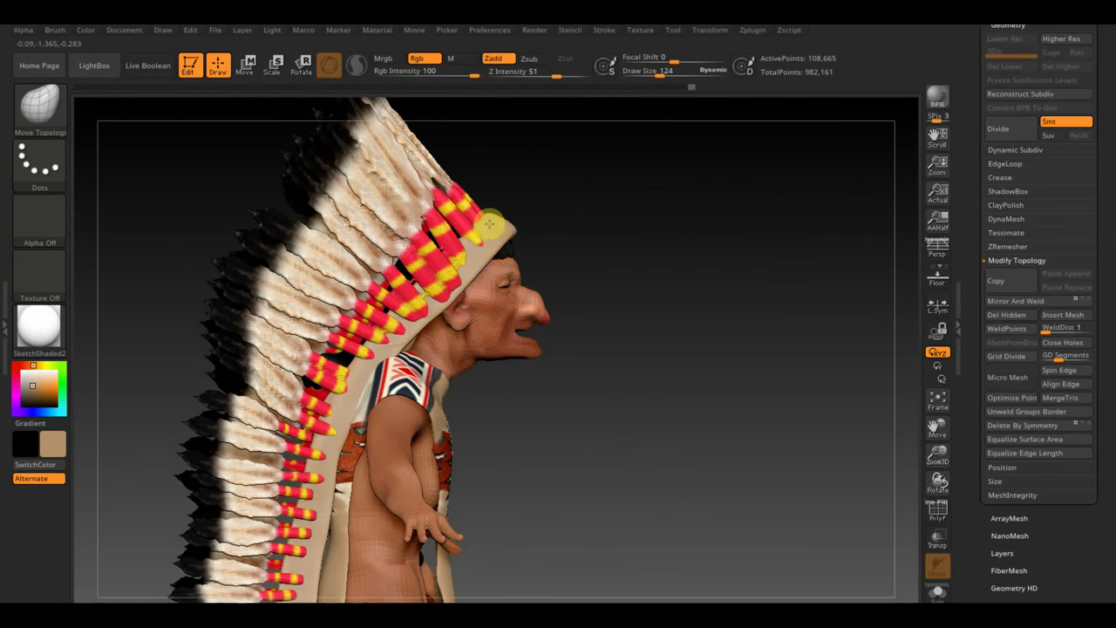
{"action": "left_click", "coordinate": [343, 194], "text": "alt"}
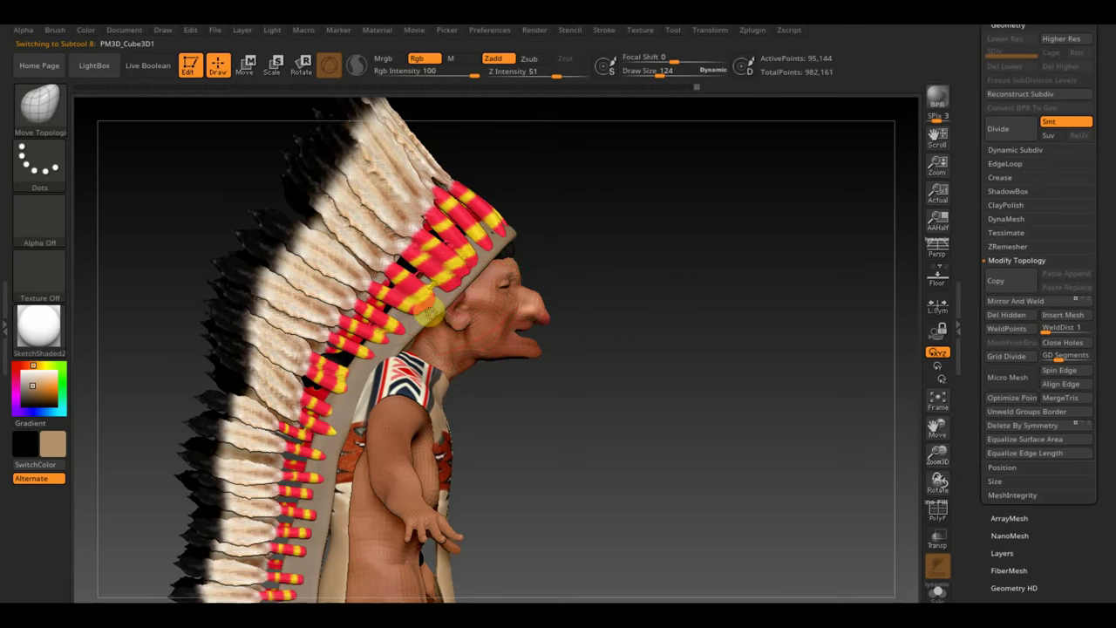
{"action": "left_click_drag", "start_coordinate": [631, 279], "coordinate": [566, 302]}
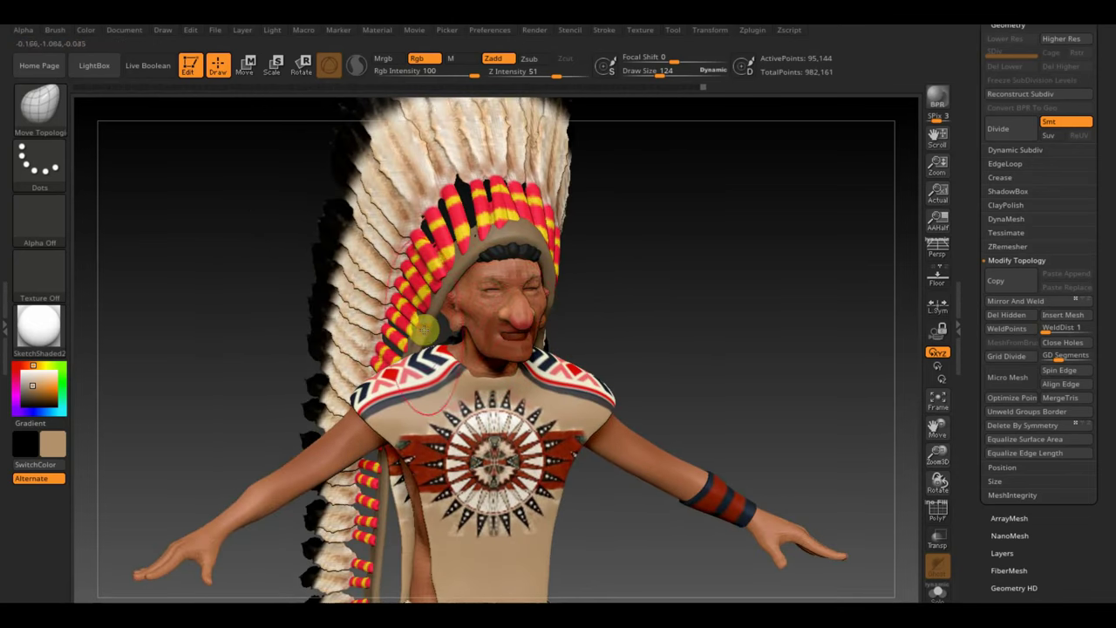
{"action": "left_click_drag", "start_coordinate": [653, 279], "coordinate": [724, 270]}
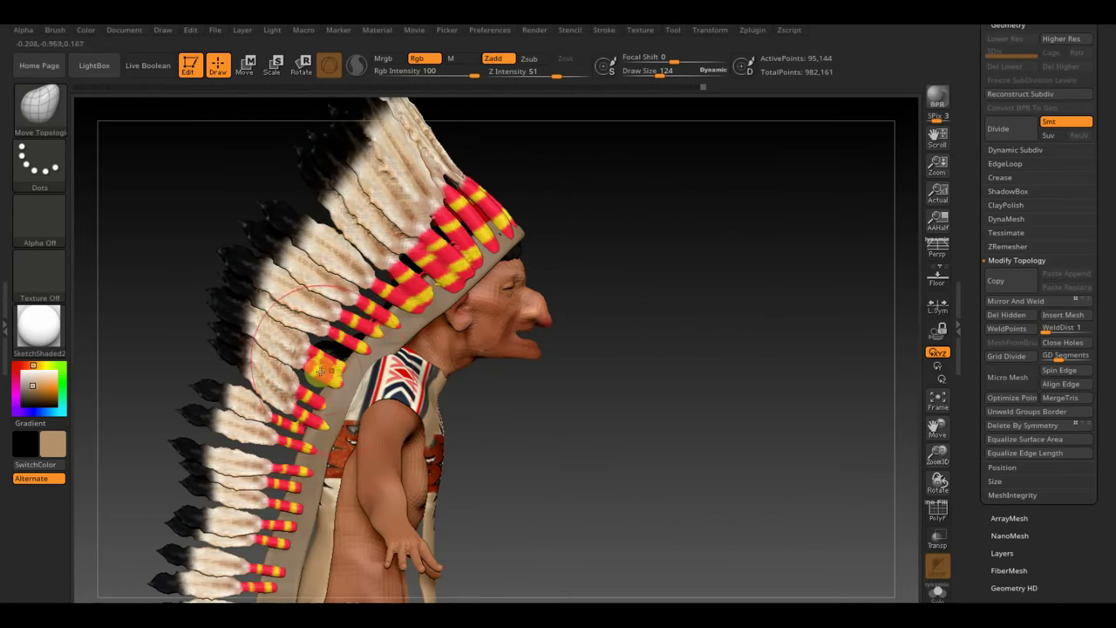
{"action": "left_click_drag", "start_coordinate": [494, 398], "coordinate": [536, 446]}
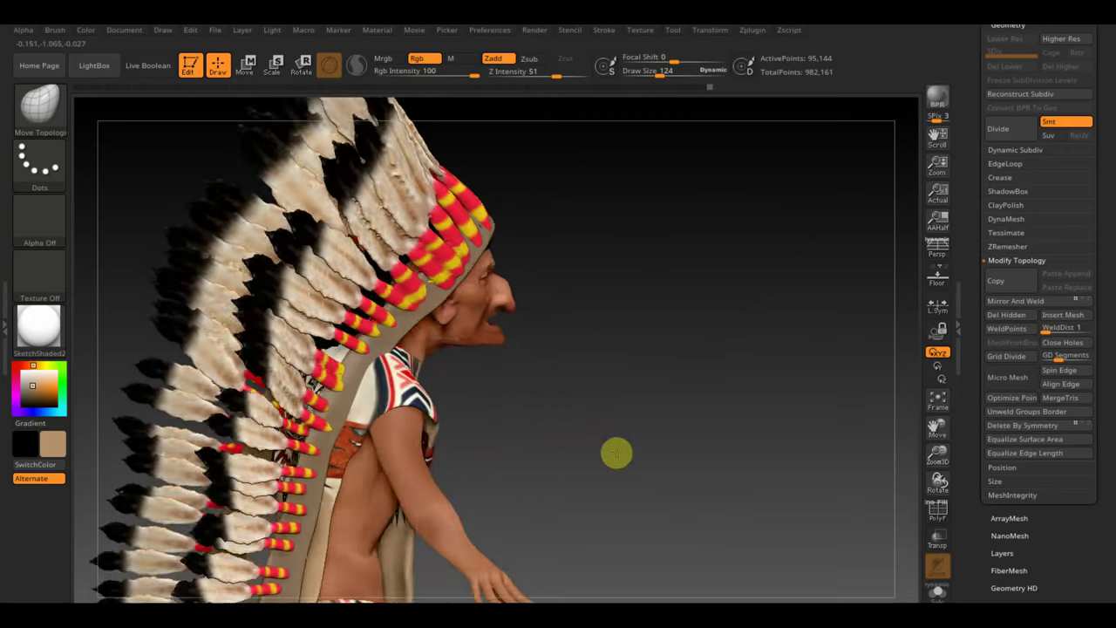
Step: Switch from Extract2 back to the headdress band and adjust it, checking back and front
{"action": "left_click", "coordinate": [356, 387], "text": "alt"}
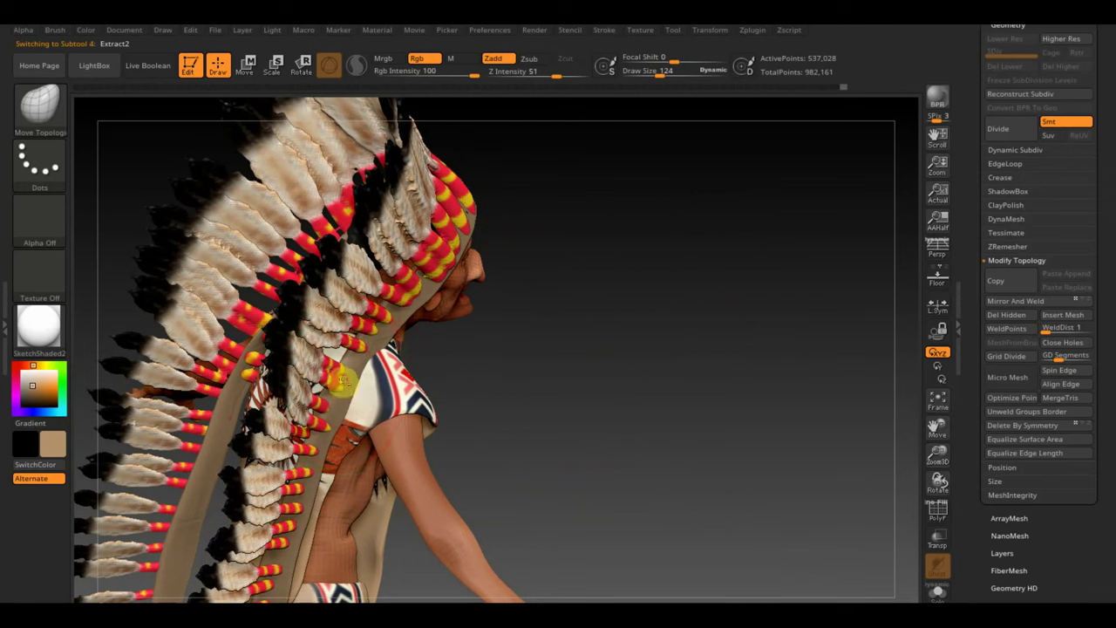
{"action": "left_click", "coordinate": [343, 378], "text": "alt"}
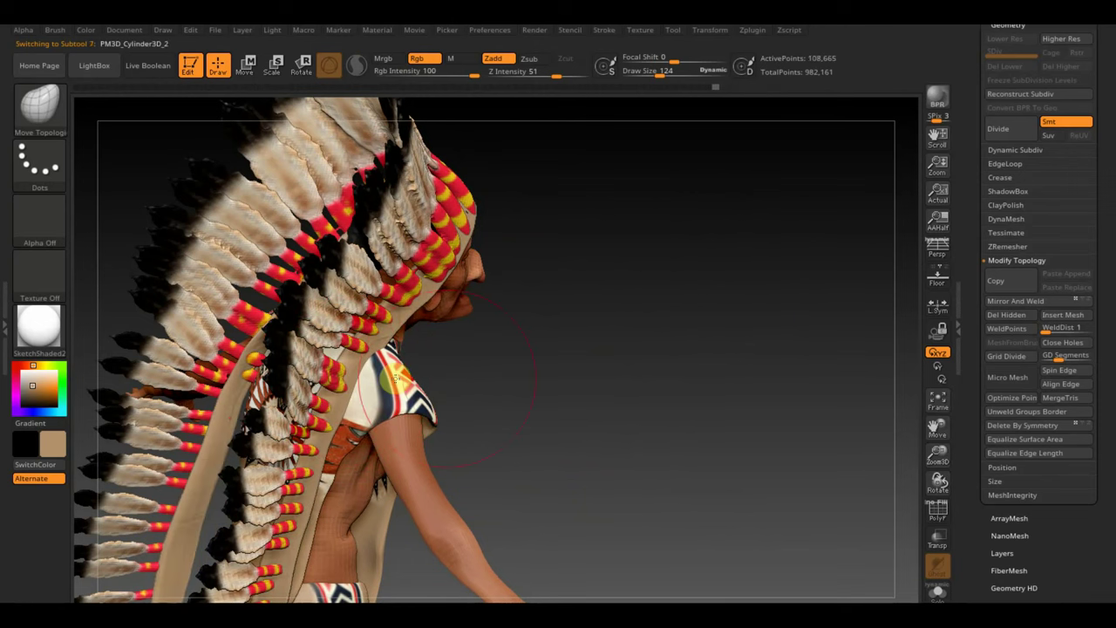
{"action": "mouse_move", "coordinate": [556, 378]}
{"action": "left_mouse_down"}
{"action": "mouse_move", "coordinate": [599, 402]}
{"action": "mouse_move", "coordinate": [536, 404]}
{"action": "mouse_move", "coordinate": [506, 366]}
{"action": "mouse_move", "coordinate": [456, 342]}
{"action": "left_mouse_up"}
{"action": "mouse_move", "coordinate": [688, 369]}
{"action": "left_mouse_down"}
{"action": "mouse_move", "coordinate": [689, 399]}
{"action": "mouse_move", "coordinate": [668, 346]}
{"action": "mouse_move", "coordinate": [665, 355]}
{"action": "left_mouse_up"}
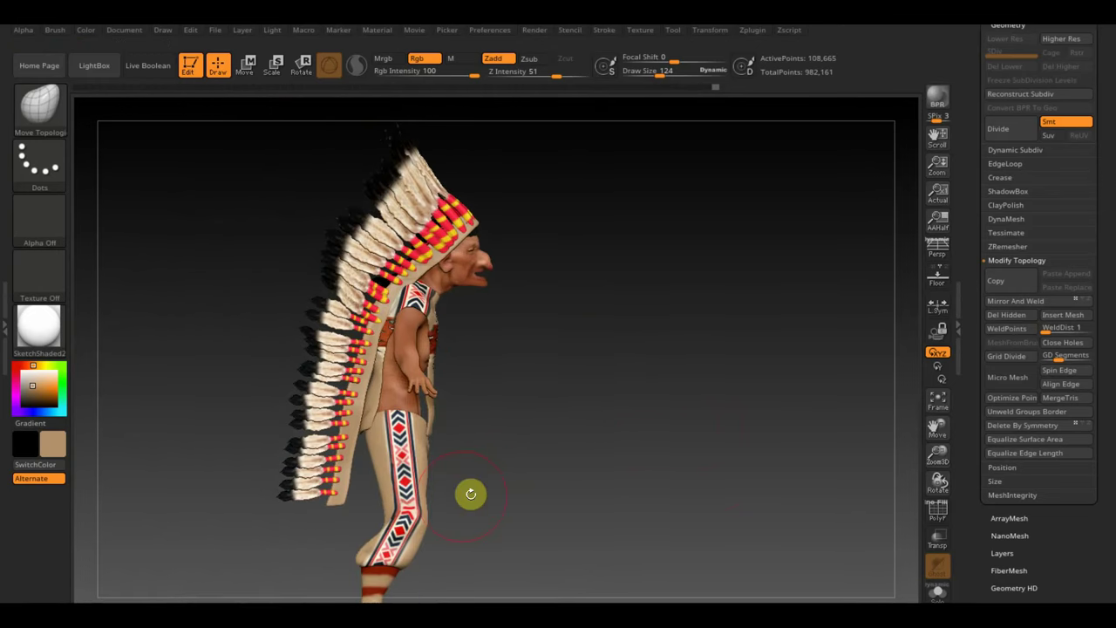
{"action": "left_click", "coordinate": [662, 429]}
{"action": "mouse_move", "coordinate": [661, 425]}
{"action": "left_mouse_down"}
{"action": "mouse_move", "coordinate": [588, 426]}
{"action": "mouse_move", "coordinate": [648, 447]}
{"action": "left_mouse_up"}
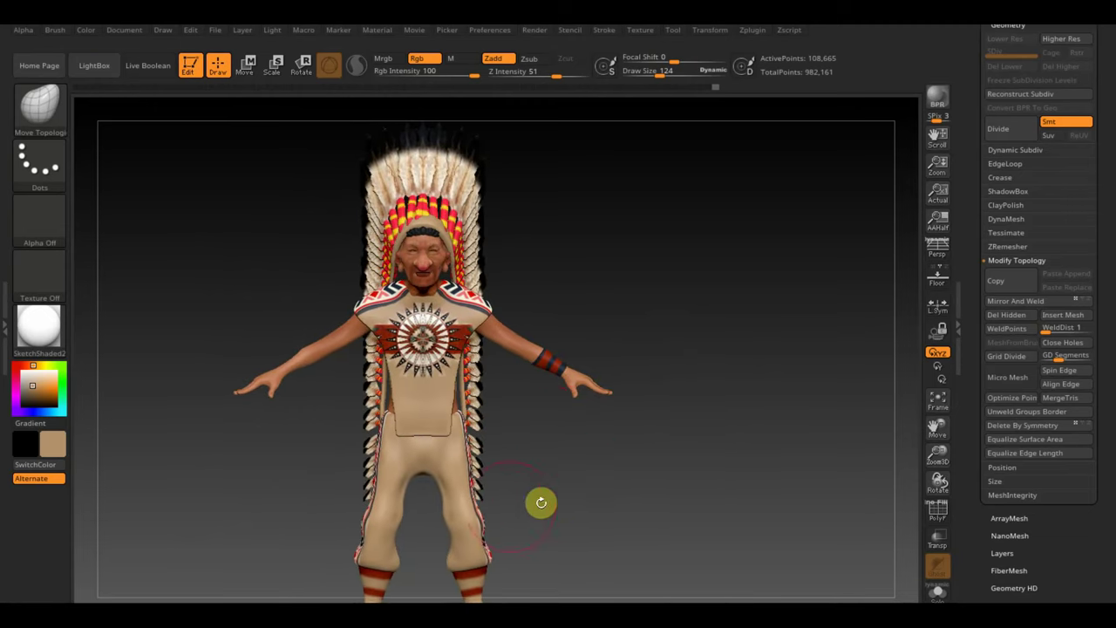
Step: Save the project, then select the Extract2 subtool and frame the whole figure
{"action": "key", "text": "ctrl+s"}
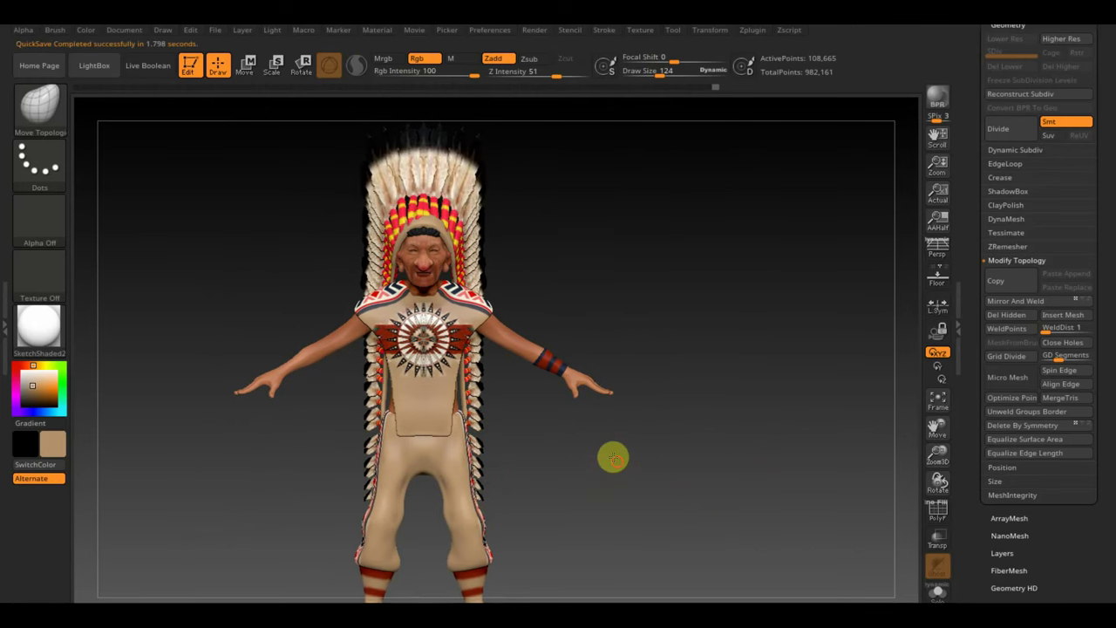
{"action": "mouse_move", "coordinate": [616, 461]}
{"action": "left_mouse_down", "text": "alt"}
{"action": "mouse_move", "coordinate": [658, 410]}
{"action": "mouse_move", "coordinate": [741, 401]}
{"action": "mouse_move", "coordinate": [698, 401]}
{"action": "mouse_move", "coordinate": [741, 407]}
{"action": "mouse_move", "coordinate": [715, 404]}
{"action": "mouse_move", "coordinate": [705, 468]}
{"action": "mouse_move", "coordinate": [717, 484]}
{"action": "mouse_move", "coordinate": [681, 424]}
{"action": "mouse_move", "coordinate": [705, 498]}
{"action": "mouse_move", "coordinate": [670, 479]}
{"action": "left_mouse_up", "text": "alt"}
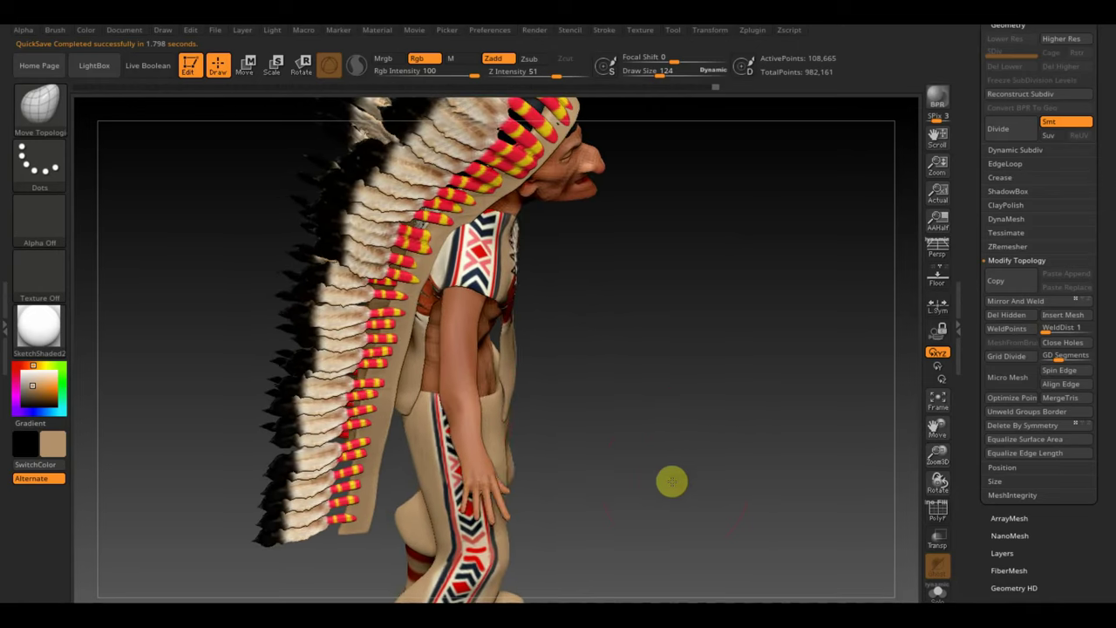
{"action": "left_click", "coordinate": [491, 401], "text": "alt"}
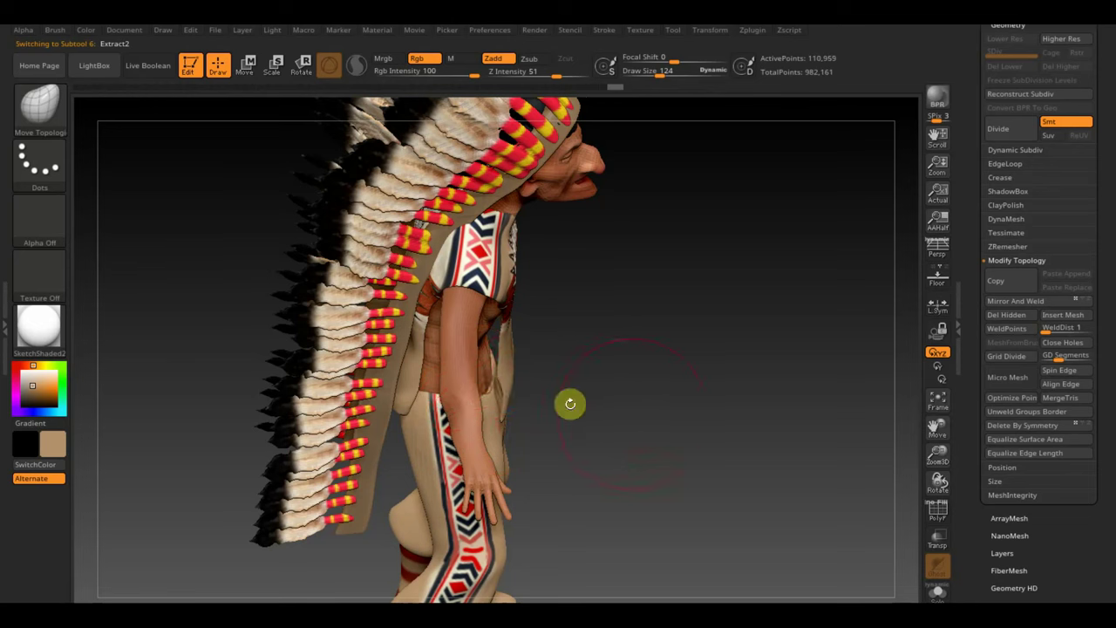
{"action": "mouse_move", "coordinate": [571, 403]}
{"action": "left_mouse_down"}
{"action": "mouse_move", "coordinate": [638, 364]}
{"action": "mouse_move", "coordinate": [637, 267]}
{"action": "mouse_move", "coordinate": [623, 317]}
{"action": "mouse_move", "coordinate": [677, 347]}
{"action": "mouse_move", "coordinate": [672, 366]}
{"action": "mouse_move", "coordinate": [645, 381]}
{"action": "mouse_move", "coordinate": [611, 375]}
{"action": "mouse_move", "coordinate": [665, 370]}
{"action": "mouse_move", "coordinate": [661, 331]}
{"action": "mouse_move", "coordinate": [643, 349]}
{"action": "mouse_move", "coordinate": [593, 343]}
{"action": "mouse_move", "coordinate": [634, 414]}
{"action": "mouse_move", "coordinate": [705, 436]}
{"action": "mouse_move", "coordinate": [683, 451]}
{"action": "mouse_move", "coordinate": [728, 431]}
{"action": "mouse_move", "coordinate": [756, 437]}
{"action": "mouse_move", "coordinate": [744, 442]}
{"action": "left_mouse_up"}
{"action": "key", "text": "f"}
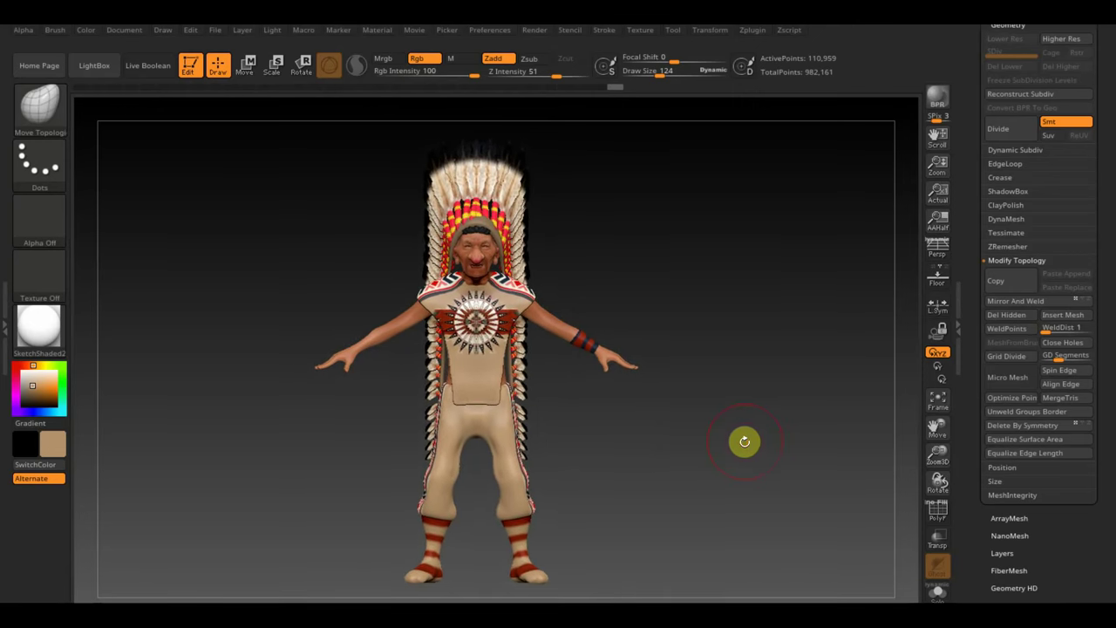